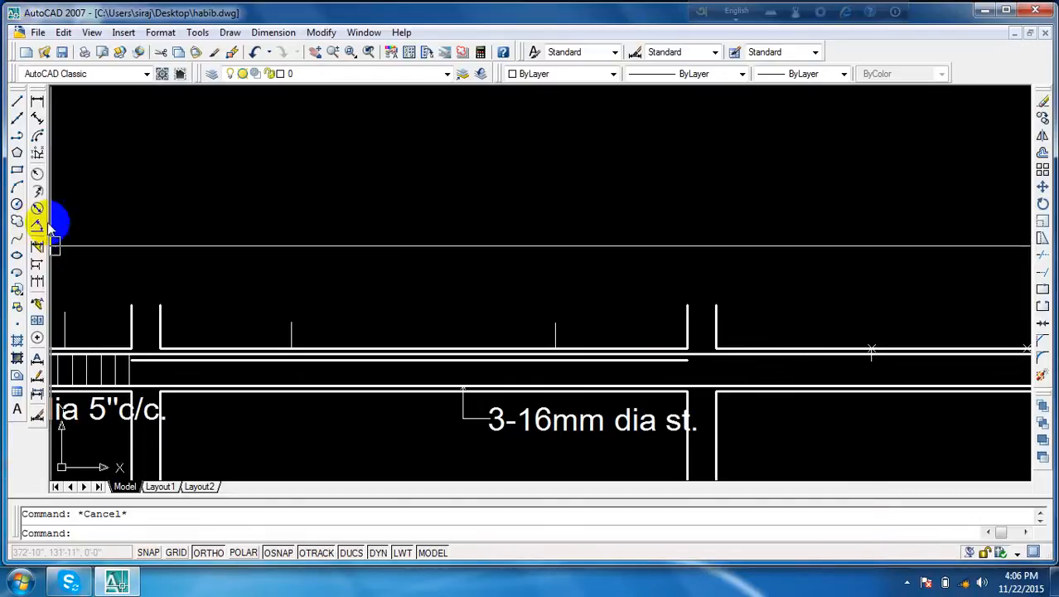
- Examine the middle and right beam spans, including the top bars and quarter-point marks
{"action": "left_click", "coordinate": [908, 583]}
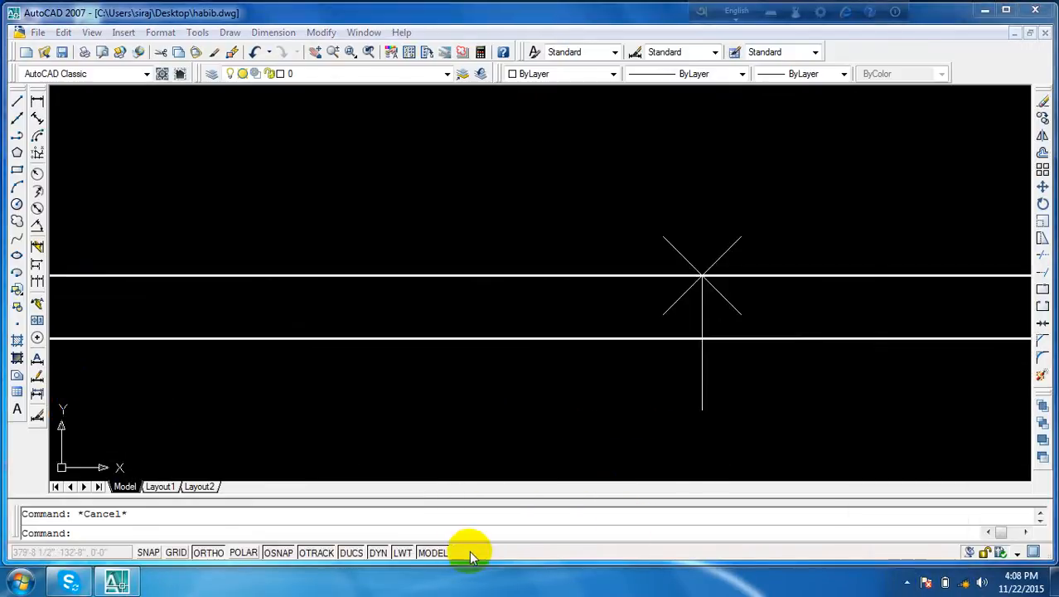
{"action": "scroll", "coordinate": [683, 382], "scroll_direction": "down", "scroll_amount": 6}
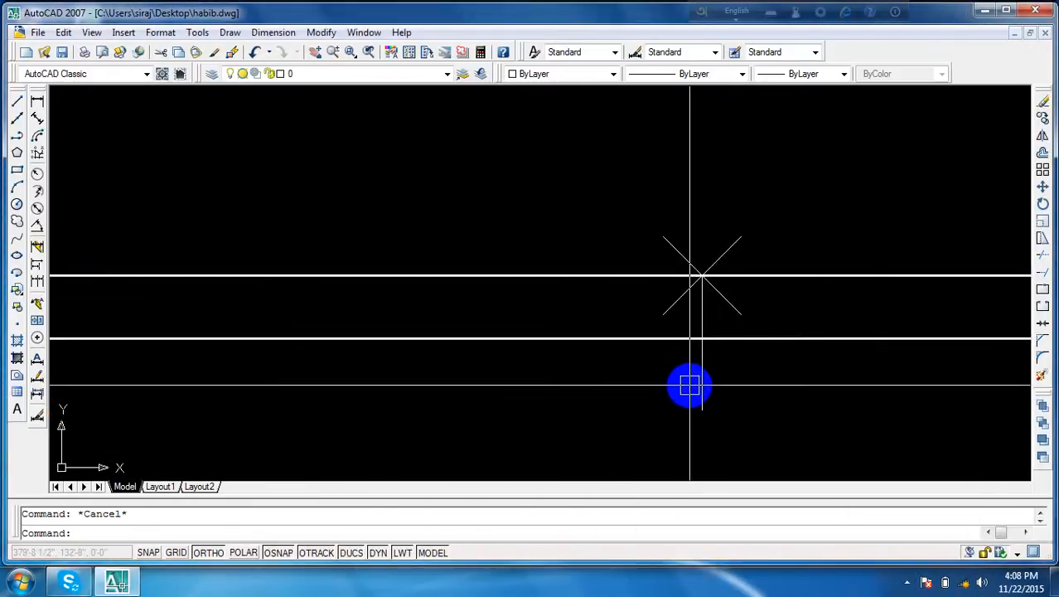
{"action": "scroll", "coordinate": [697, 363], "scroll_direction": "down", "scroll_amount": 2}
{"action": "middle_click_drag", "start_coordinate": [697, 385], "coordinate": [744, 248]}
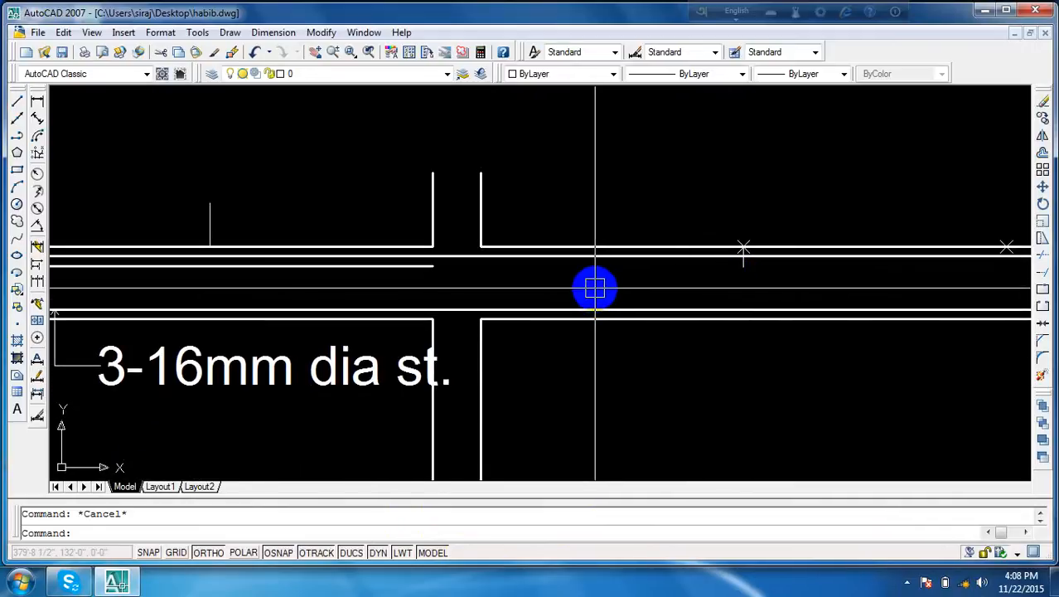
{"action": "mouse_move", "coordinate": [592, 286]}
{"action": "middle_mouse_down"}
{"action": "mouse_move", "coordinate": [717, 293]}
{"action": "mouse_move", "coordinate": [682, 303]}
{"action": "mouse_move", "coordinate": [573, 273]}
{"action": "mouse_move", "coordinate": [495, 276]}
{"action": "middle_mouse_up"}
{"action": "scroll", "coordinate": [717, 299], "scroll_direction": "down", "scroll_amount": 2}
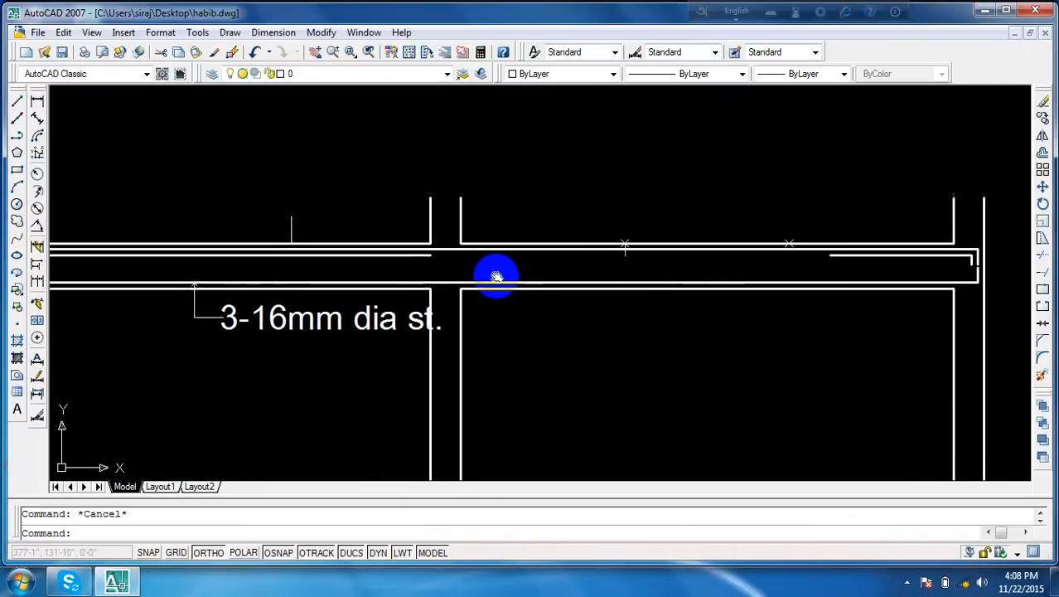
{"action": "scroll", "coordinate": [568, 270], "scroll_direction": "up", "scroll_amount": 3}
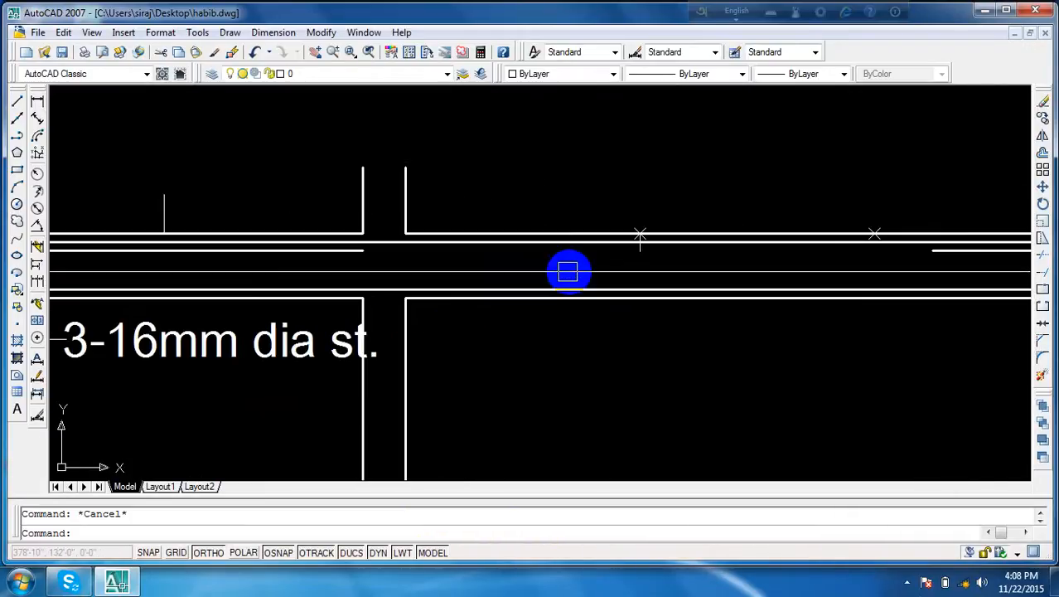
{"action": "middle_click_drag", "start_coordinate": [567, 273], "coordinate": [831, 291]}
{"action": "scroll", "coordinate": [732, 291], "scroll_direction": "down", "scroll_amount": 2}
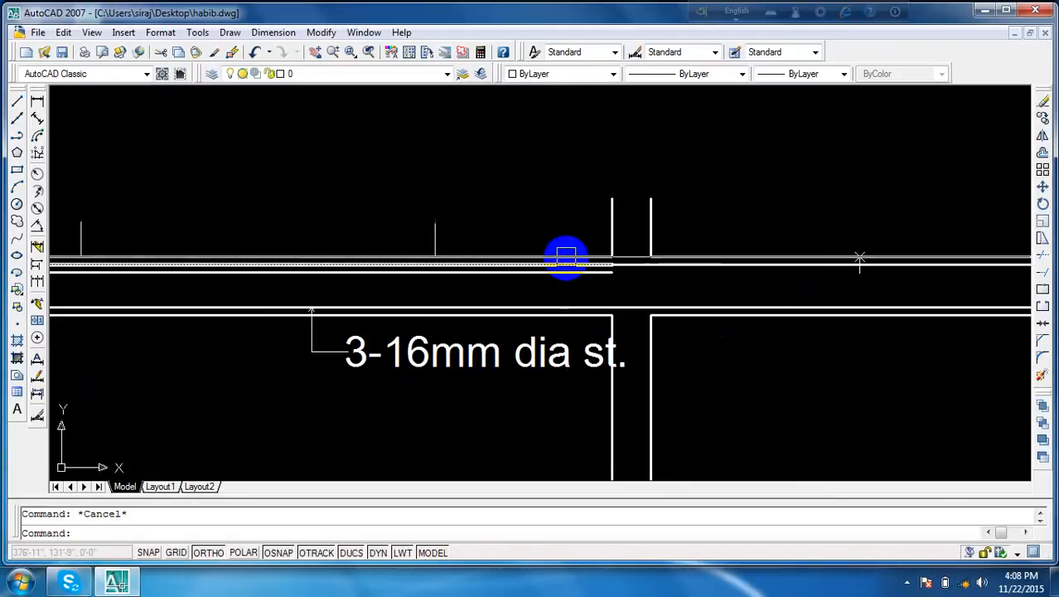
- Divide the upper edge line of the middle beam span into 4 equal segments
{"action": "left_click", "coordinate": [567, 256]}
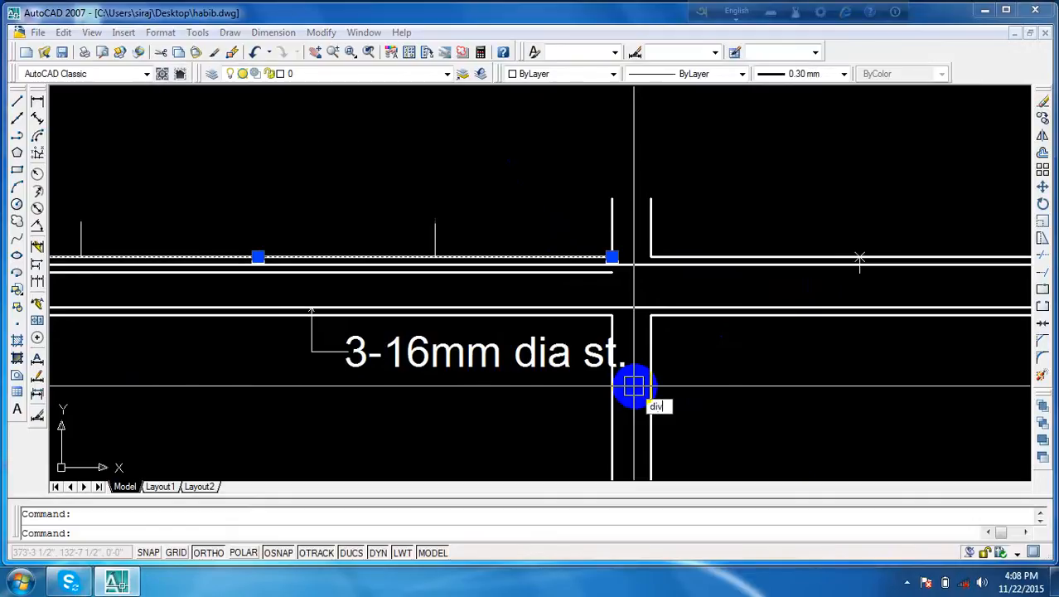
{"action": "key", "text": "Return"}
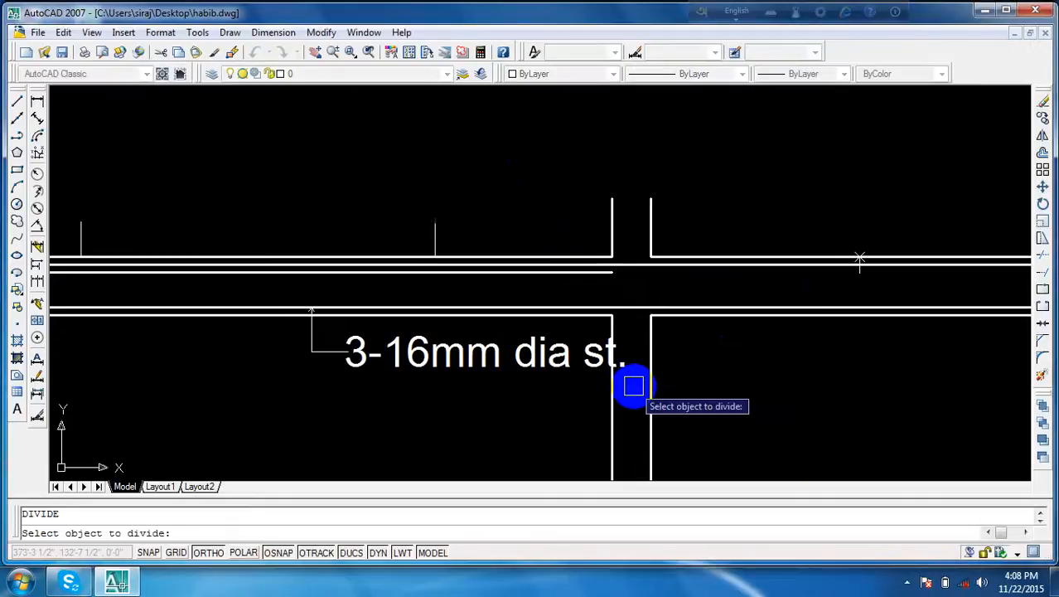
{"action": "left_click", "coordinate": [519, 251]}
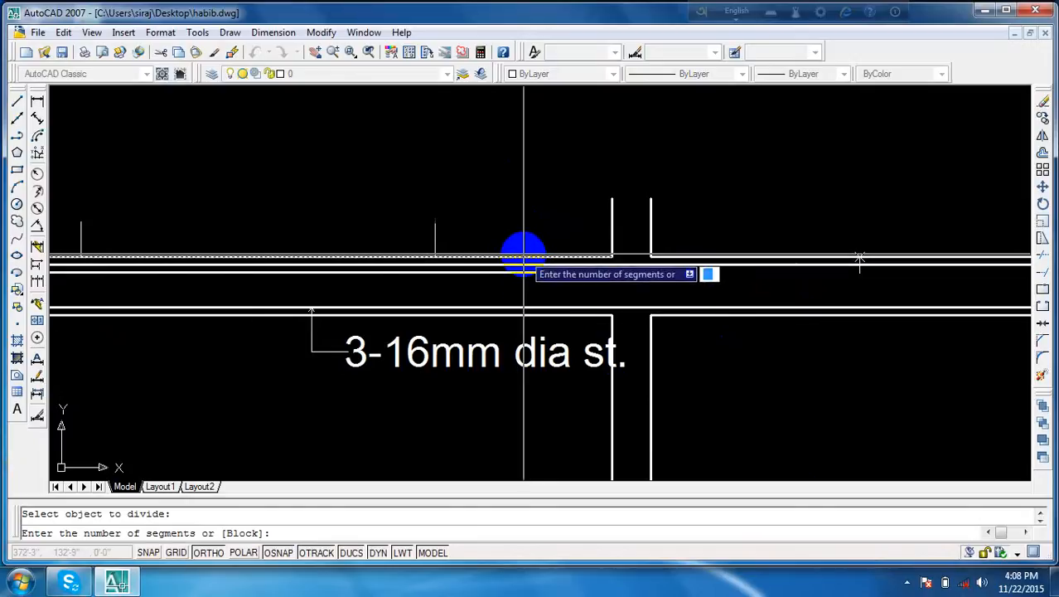
{"action": "type", "text": "4"}
{"action": "key", "text": "Return"}
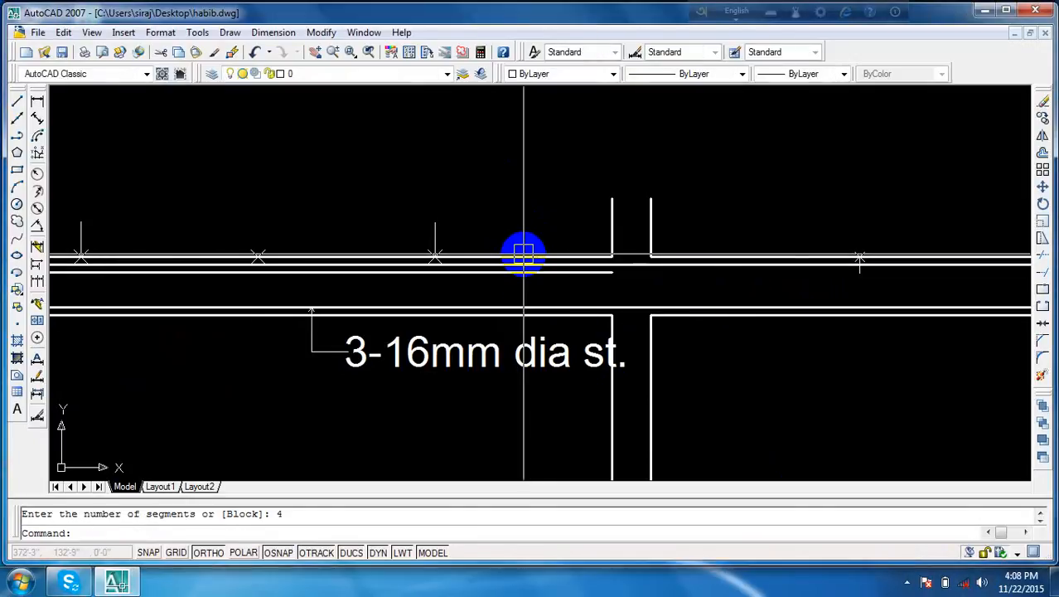
{"action": "key", "text": "Escape"}
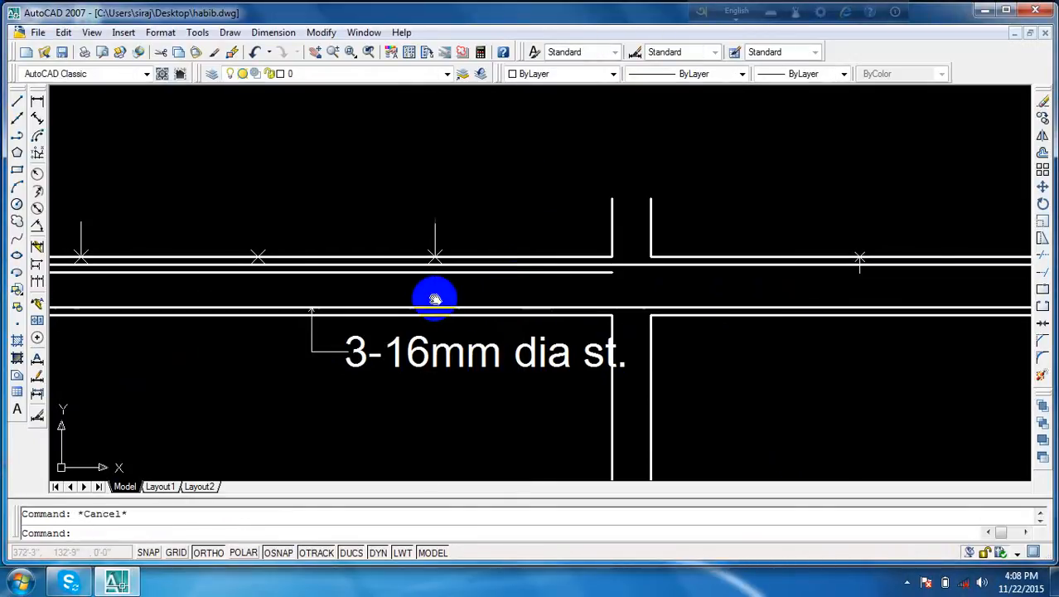
- Stretch the short vertical tick at the right span's first division point downward, past the level of the extra top bar
{"action": "middle_click_drag", "start_coordinate": [435, 299], "coordinate": [524, 276]}
{"action": "scroll", "coordinate": [523, 270], "scroll_direction": "up", "scroll_amount": 5}
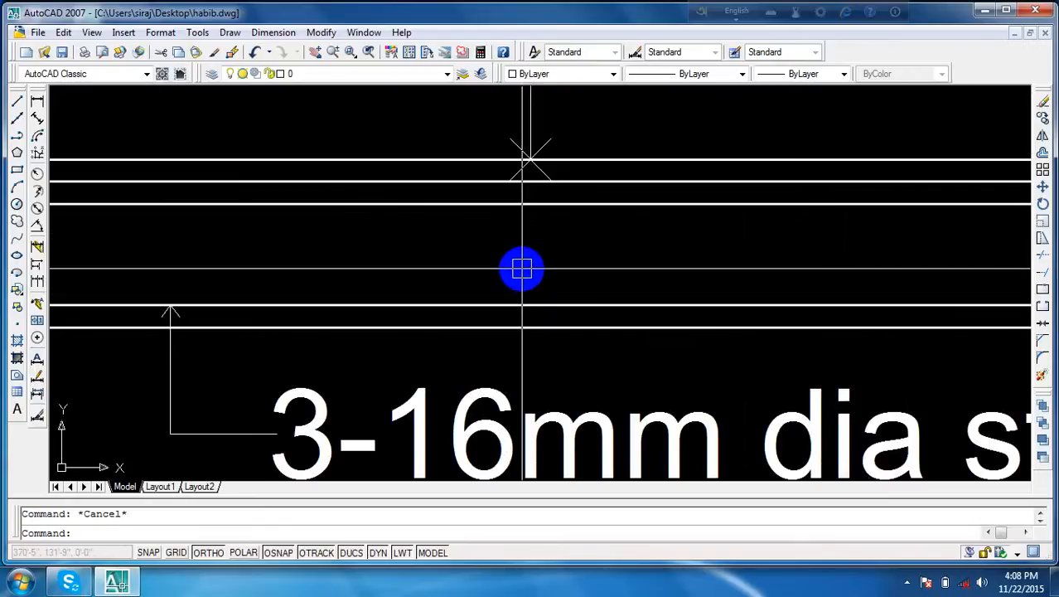
{"action": "scroll", "coordinate": [579, 246], "scroll_direction": "down", "scroll_amount": 7}
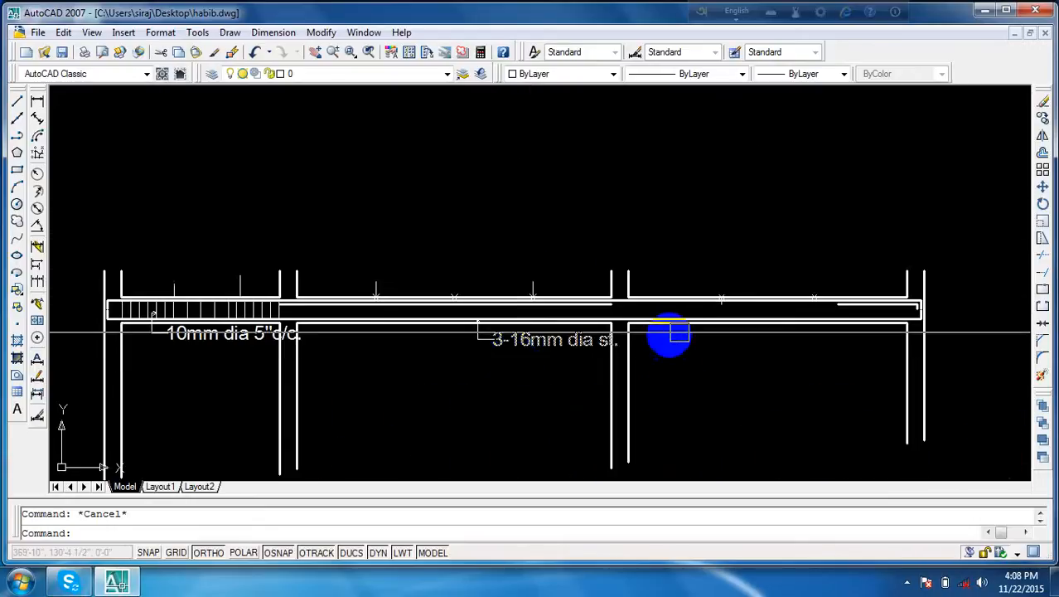
{"action": "scroll", "coordinate": [688, 329], "scroll_direction": "up", "scroll_amount": 5}
{"action": "scroll", "coordinate": [785, 265], "scroll_direction": "up", "scroll_amount": 3}
{"action": "scroll", "coordinate": [700, 317], "scroll_direction": "down", "scroll_amount": 6}
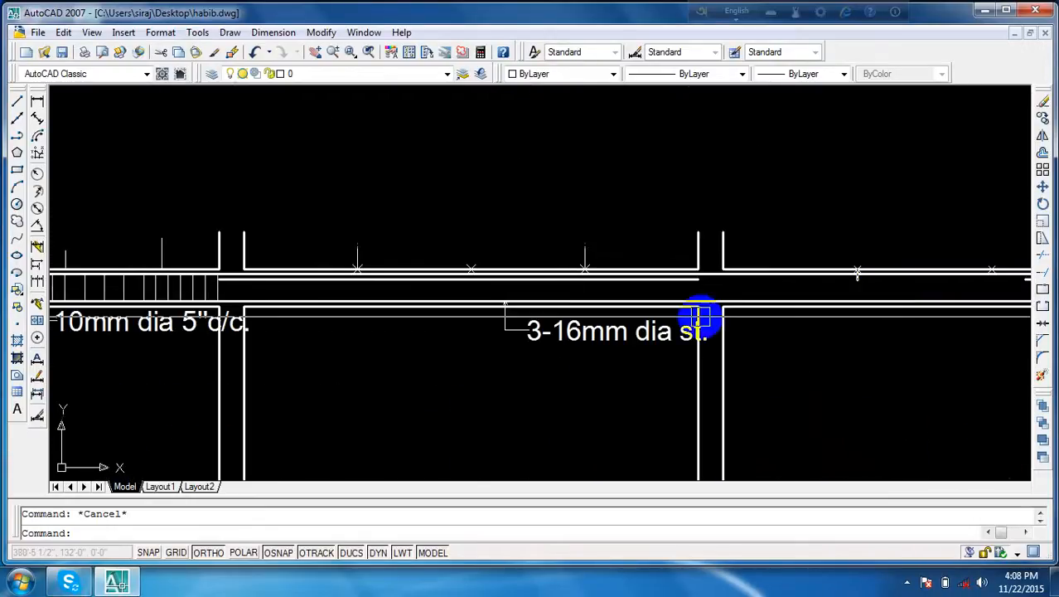
{"action": "scroll", "coordinate": [567, 289], "scroll_direction": "up", "scroll_amount": 3}
{"action": "scroll", "coordinate": [663, 273], "scroll_direction": "down", "scroll_amount": 2}
{"action": "scroll", "coordinate": [870, 284], "scroll_direction": "up", "scroll_amount": 4}
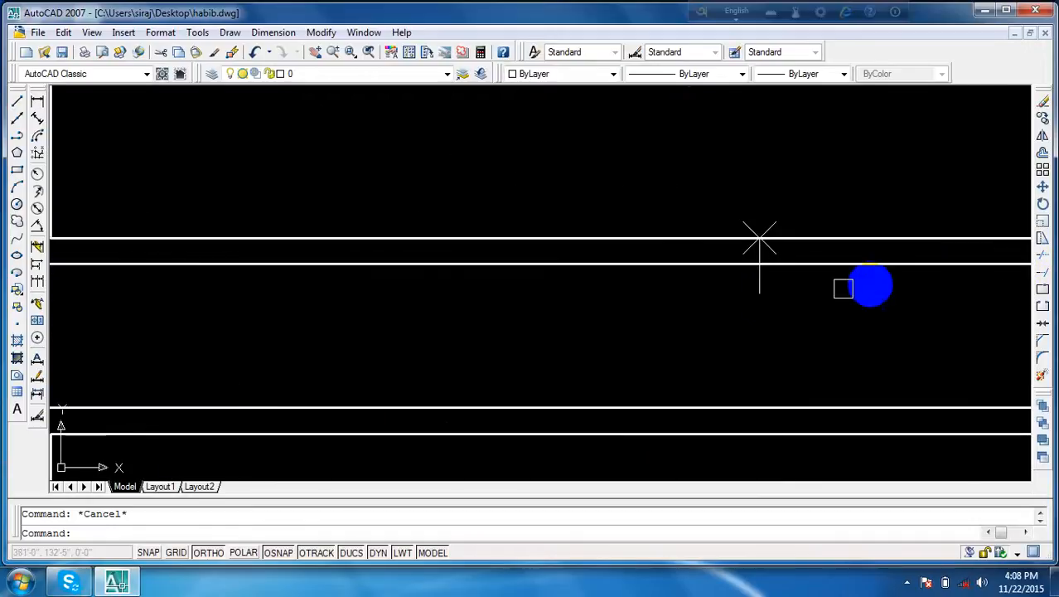
{"action": "left_click", "coordinate": [758, 286]}
{"action": "left_click", "coordinate": [759, 291]}
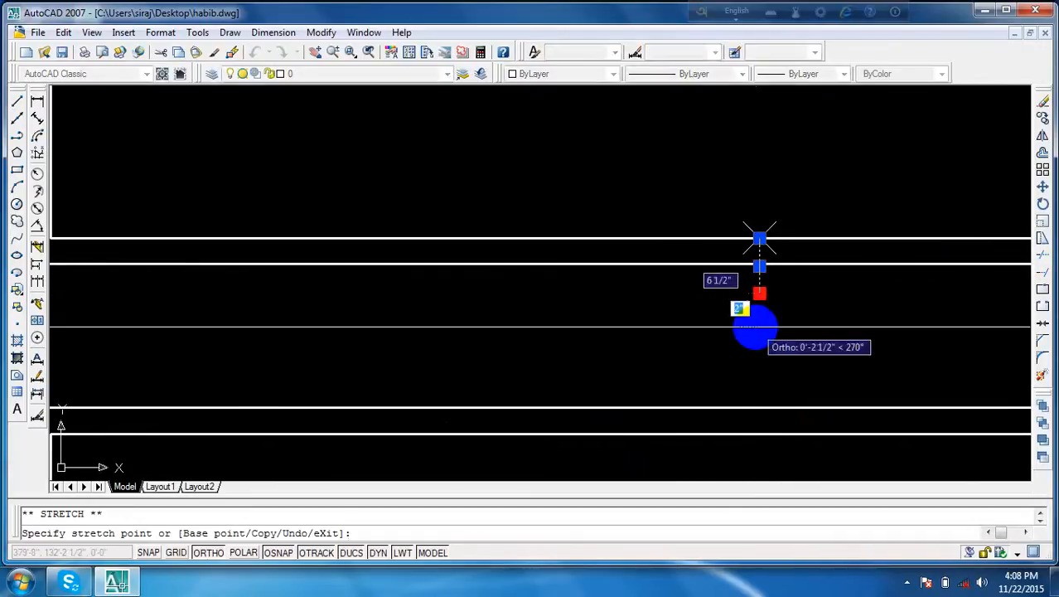
{"action": "left_click", "coordinate": [855, 356]}
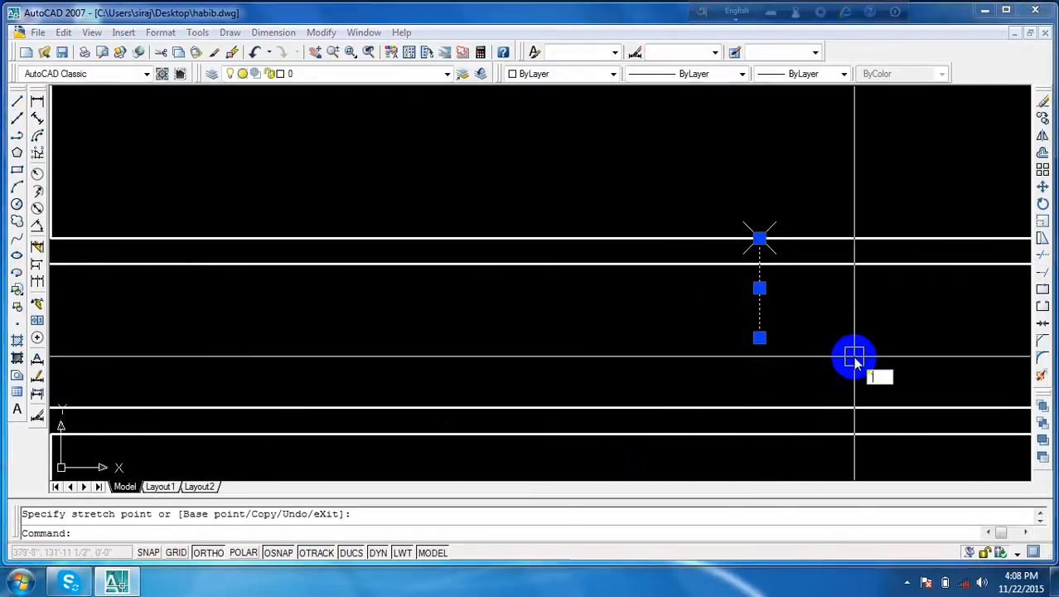
{"action": "key", "text": "Escape"}
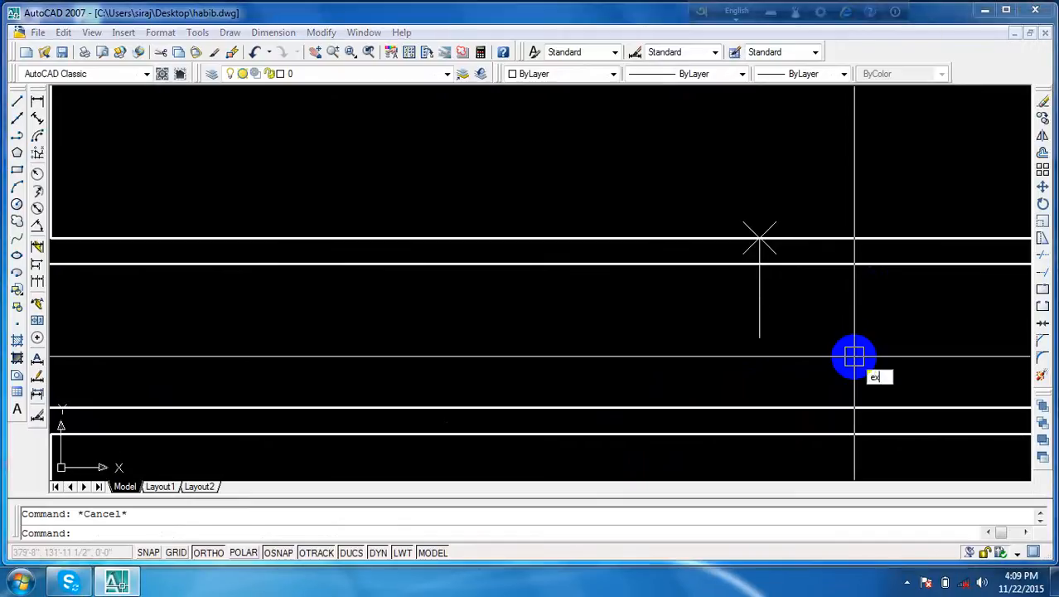
- Extend the middle span's extra top bar across the column to the vertical tick in the right span
{"action": "key", "text": "Return"}
{"action": "key", "text": "Return"}
{"action": "scroll", "coordinate": [854, 350], "scroll_direction": "down", "scroll_amount": 4}
{"action": "scroll", "coordinate": [732, 347], "scroll_direction": "up", "scroll_amount": 3}
{"action": "scroll", "coordinate": [634, 341], "scroll_direction": "down", "scroll_amount": 1}
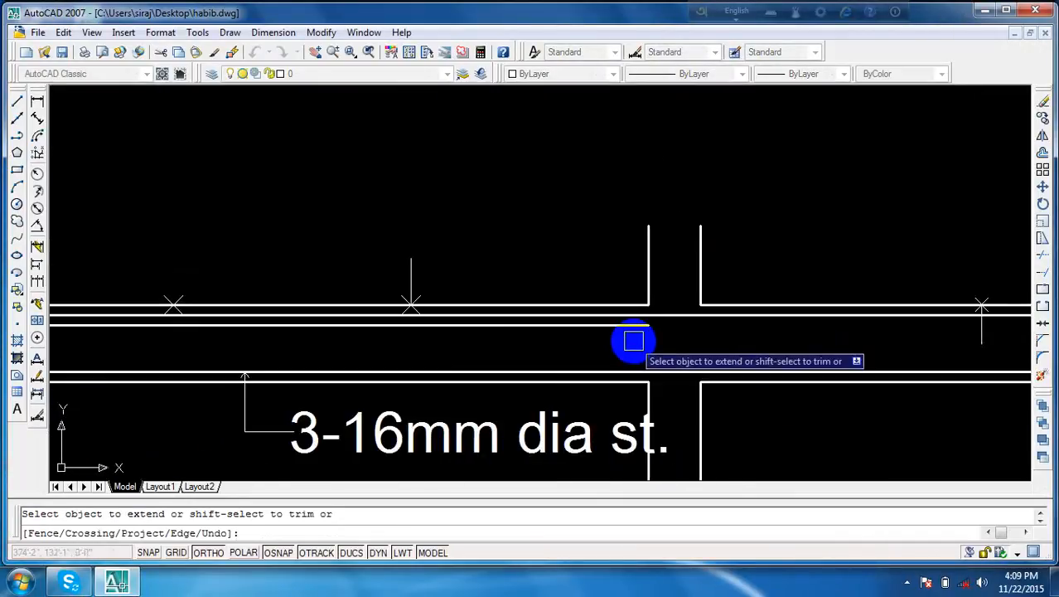
{"action": "scroll", "coordinate": [901, 381], "scroll_direction": "down", "scroll_amount": 4}
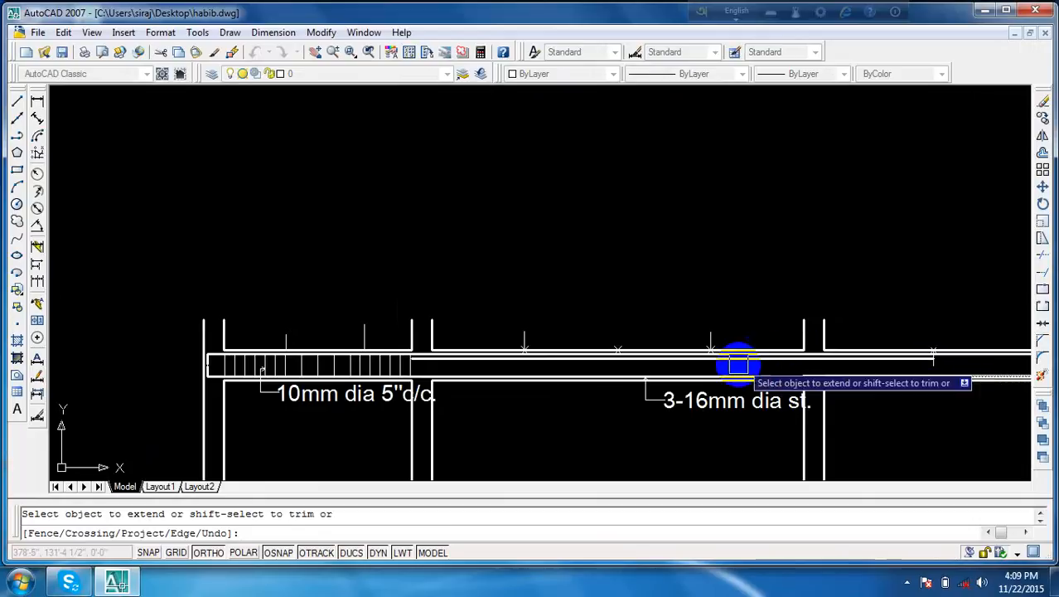
{"action": "scroll", "coordinate": [738, 365], "scroll_direction": "up", "scroll_amount": 6}
{"action": "key", "text": "Return"}
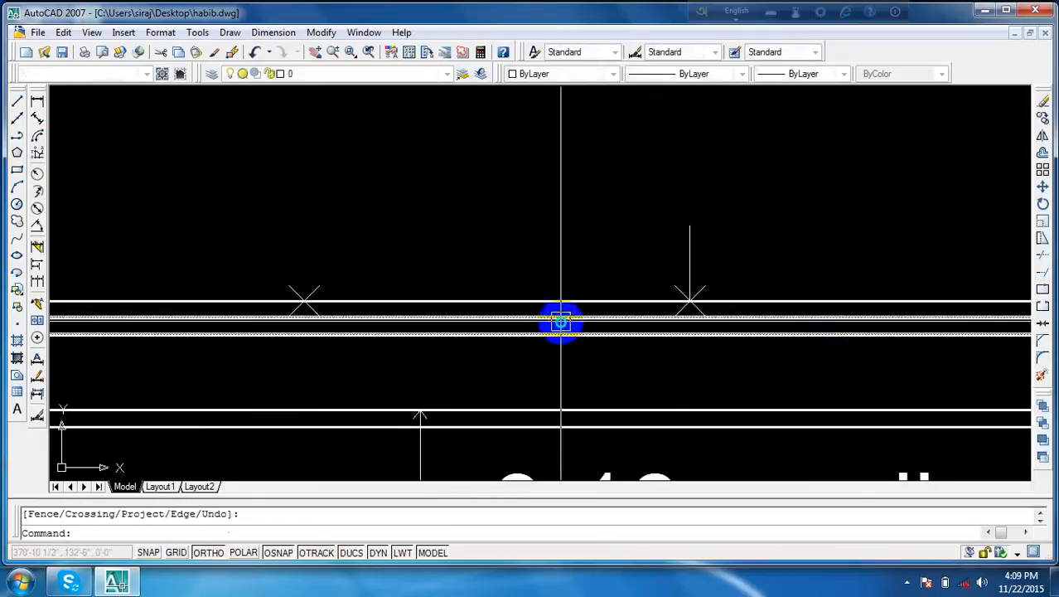
- Draw a short vertical line from the middle span's last division point down across both top bars
{"action": "type", "text": "l"}
{"action": "key", "text": "Return"}
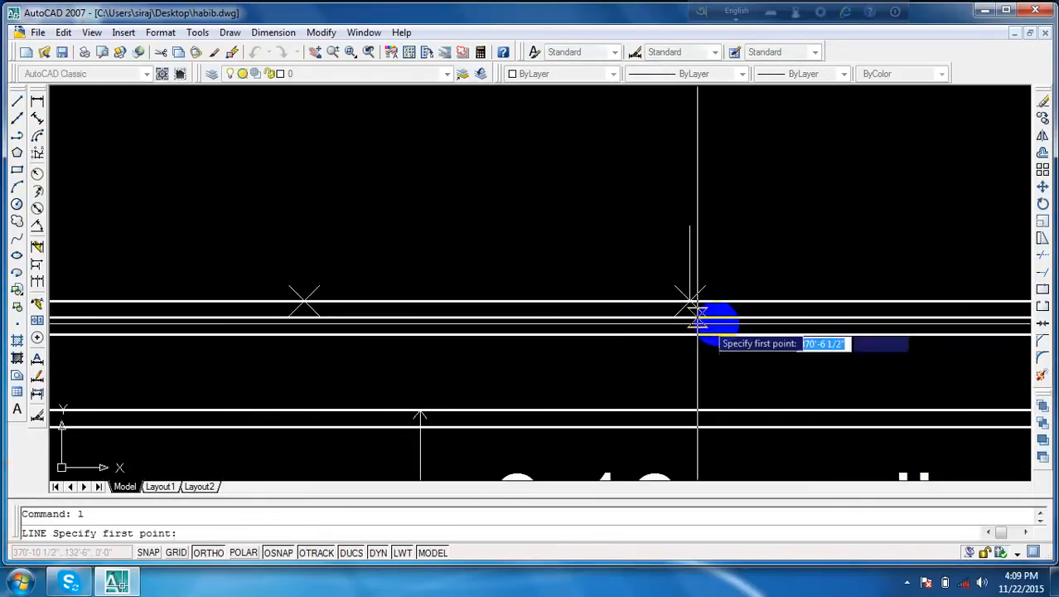
{"action": "left_click", "coordinate": [689, 304]}
{"action": "left_click", "coordinate": [688, 358]}
{"action": "key", "text": "Return"}
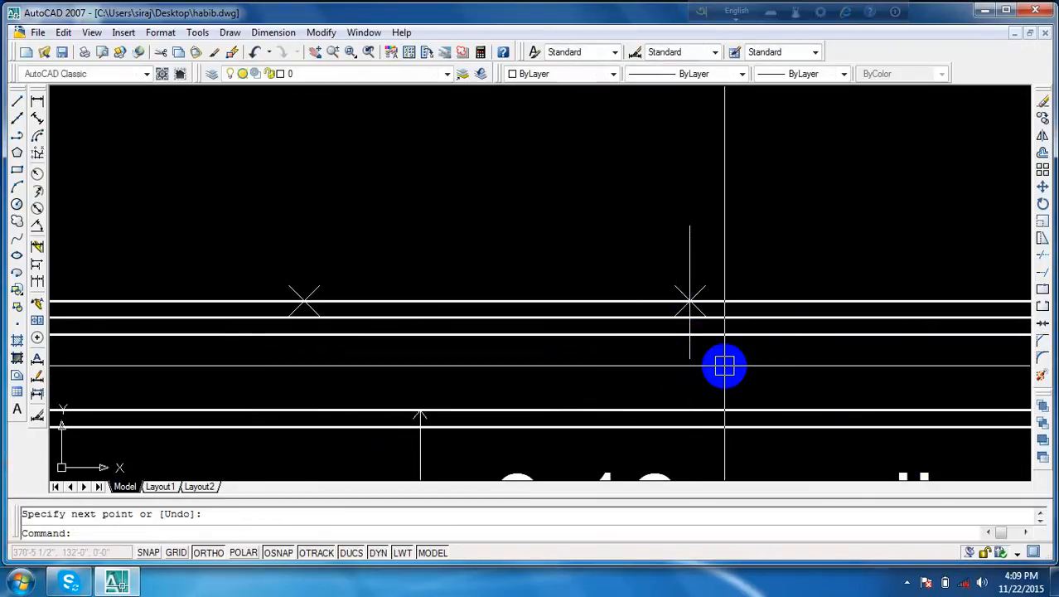
- Trim the extra top bar on the midspan side of the new vertical line in the middle span
{"action": "type", "text": "tr"}
{"action": "key", "text": "Return"}
{"action": "key", "text": "Return"}
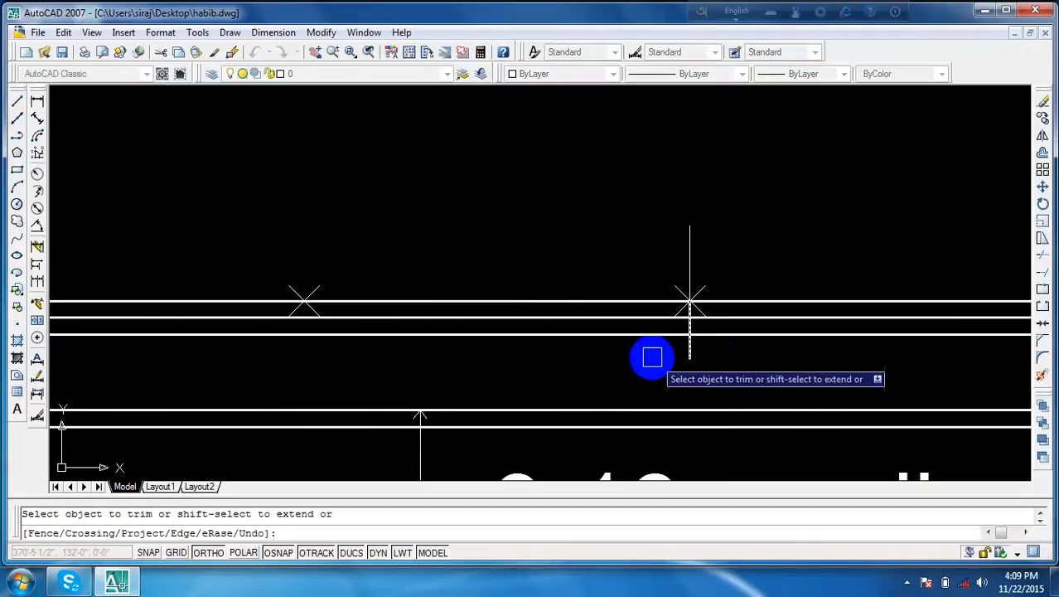
{"action": "scroll", "coordinate": [634, 330], "scroll_direction": "up", "scroll_amount": 2}
{"action": "left_click", "coordinate": [634, 330]}
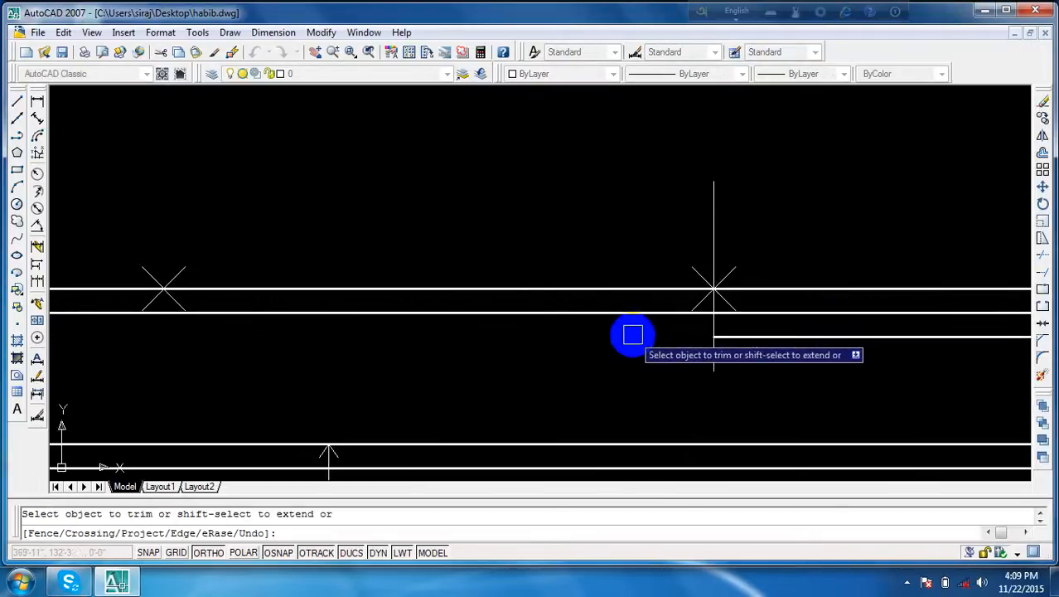
{"action": "scroll", "coordinate": [622, 336], "scroll_direction": "down", "scroll_amount": 2}
{"action": "scroll", "coordinate": [630, 357], "scroll_direction": "up", "scroll_amount": 2}
{"action": "key", "text": "Return"}
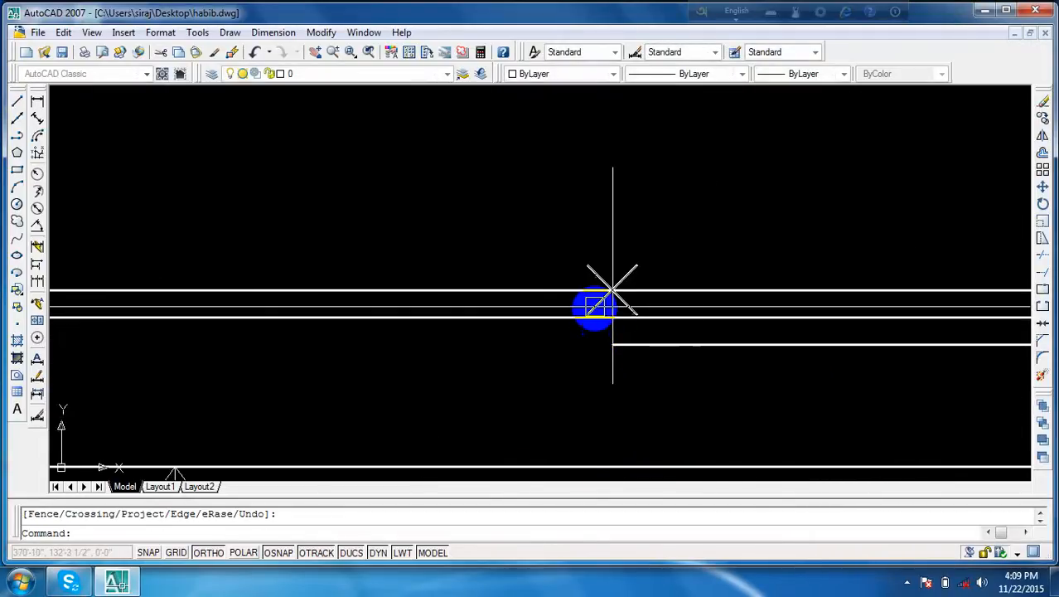
- Erase the point mark and the old tick above the beam at the middle span's last division point
{"action": "scroll", "coordinate": [623, 259], "scroll_direction": "up", "scroll_amount": 3}
{"action": "left_click", "coordinate": [683, 247]}
{"action": "left_click", "coordinate": [532, 296]}
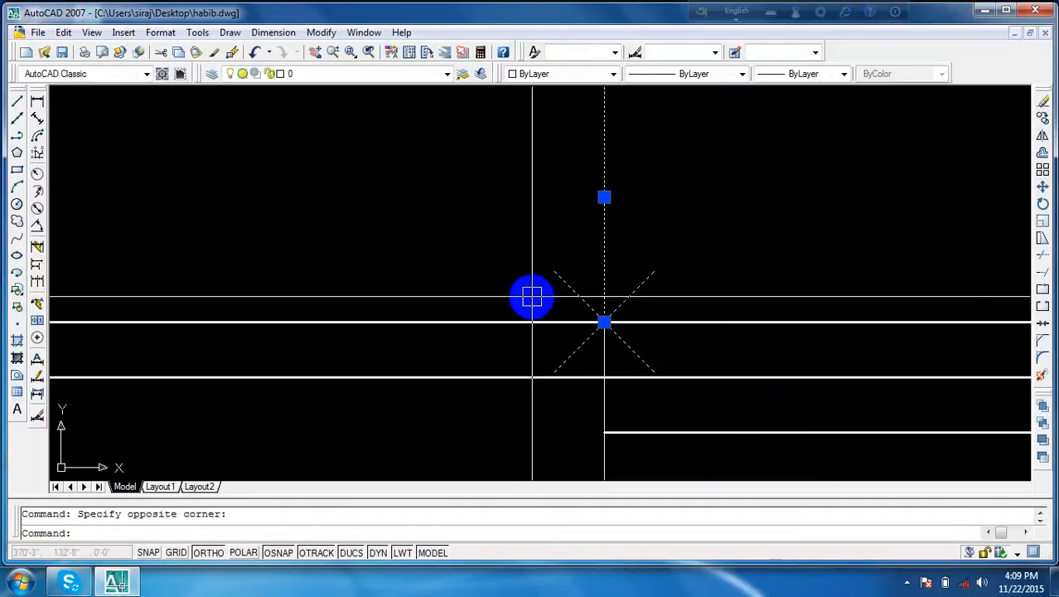
{"action": "key", "text": "Delete"}
{"action": "scroll", "coordinate": [638, 381], "scroll_direction": "down", "scroll_amount": 3}
{"action": "scroll", "coordinate": [307, 348], "scroll_direction": "up", "scroll_amount": 3}
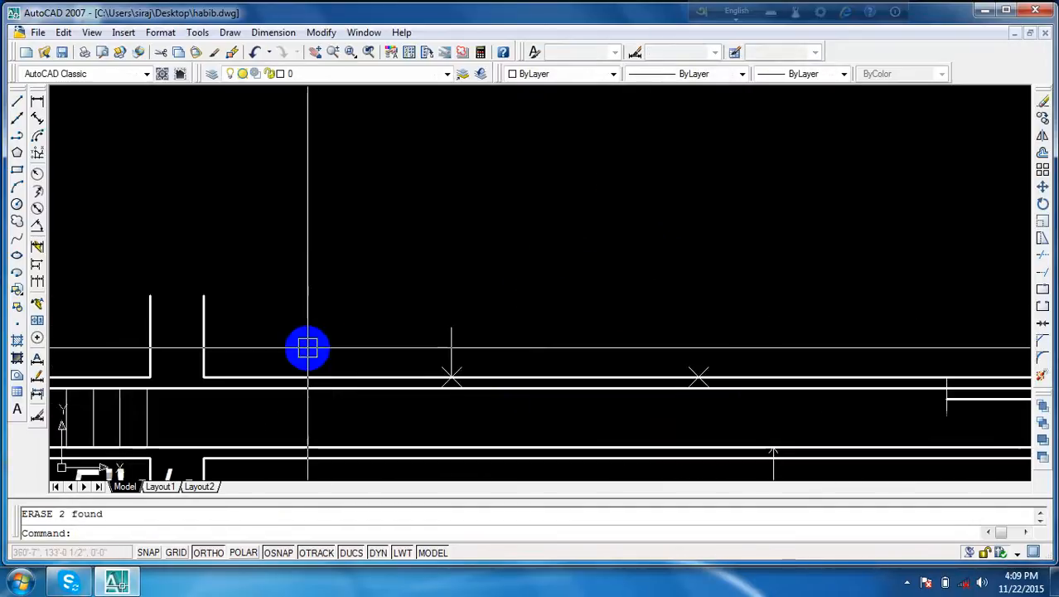
- Examine the whole beam and the extra top bar running across the column between the middle and right spans
{"action": "scroll", "coordinate": [554, 313], "scroll_direction": "down", "scroll_amount": 2}
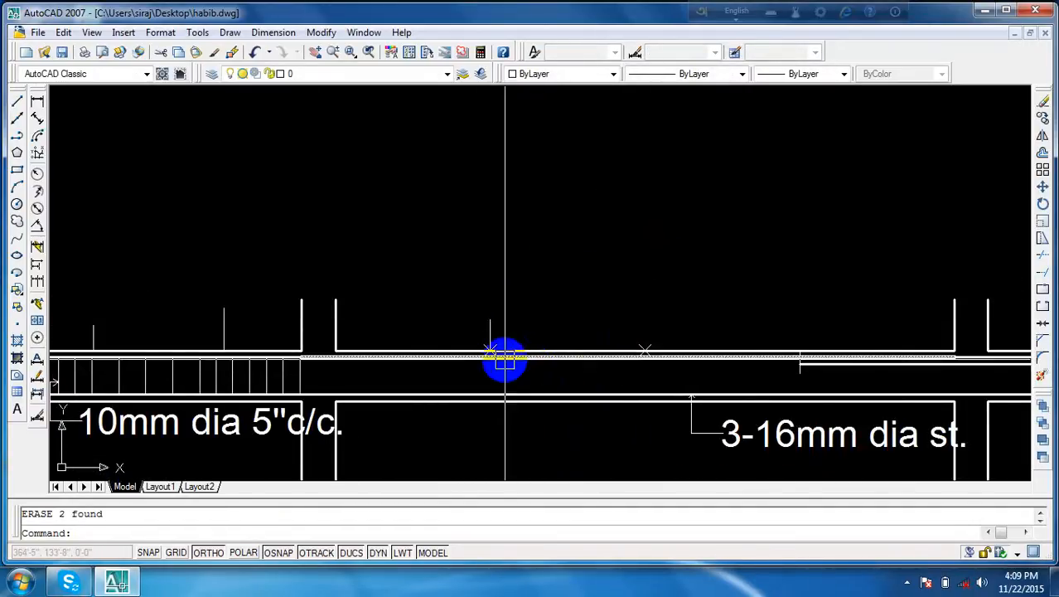
{"action": "scroll", "coordinate": [266, 365], "scroll_direction": "up", "scroll_amount": 3}
{"action": "scroll", "coordinate": [511, 378], "scroll_direction": "down", "scroll_amount": 2}
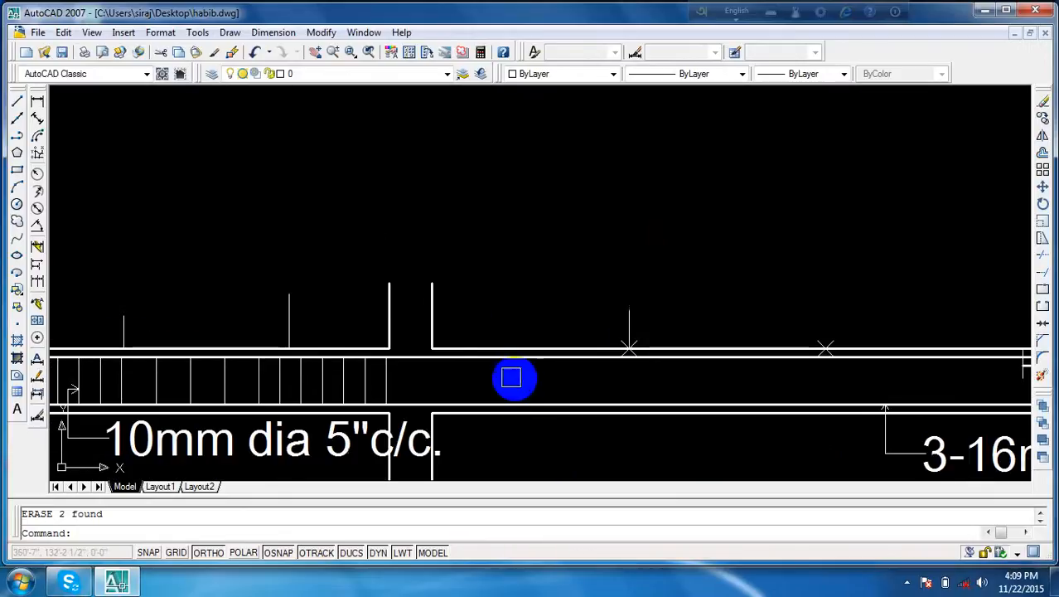
{"action": "scroll", "coordinate": [511, 378], "scroll_direction": "down", "scroll_amount": 4}
{"action": "scroll", "coordinate": [185, 338], "scroll_direction": "up", "scroll_amount": 1}
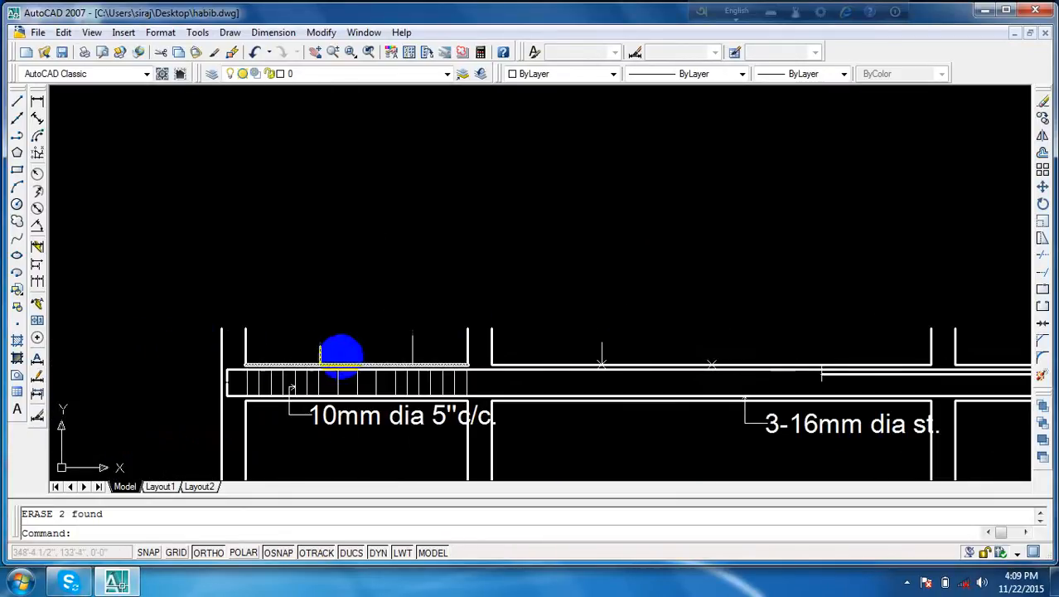
{"action": "scroll", "coordinate": [341, 356], "scroll_direction": "down", "scroll_amount": 4}
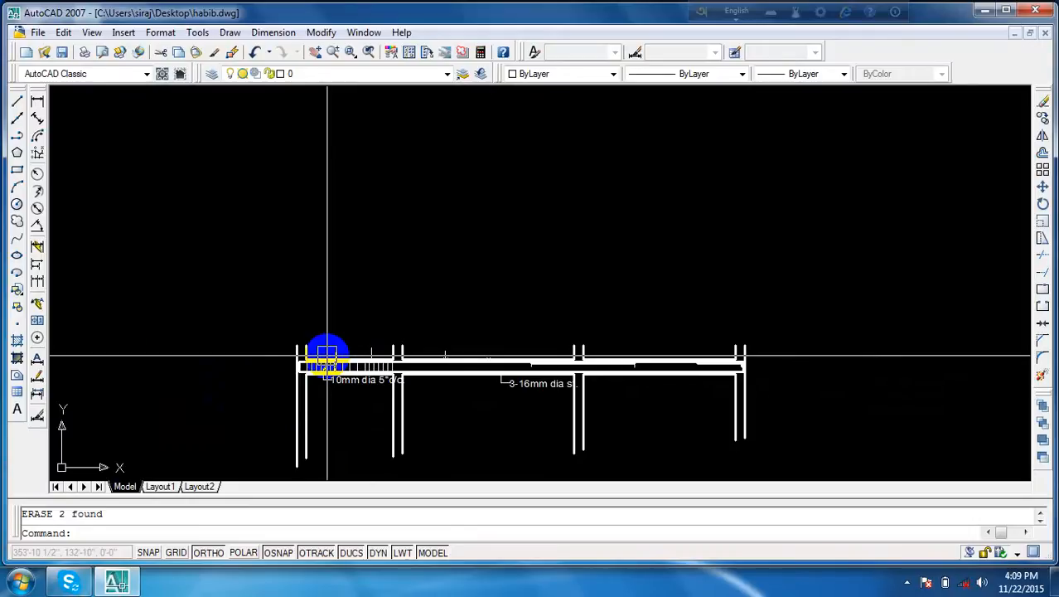
{"action": "scroll", "coordinate": [574, 372], "scroll_direction": "up", "scroll_amount": 6}
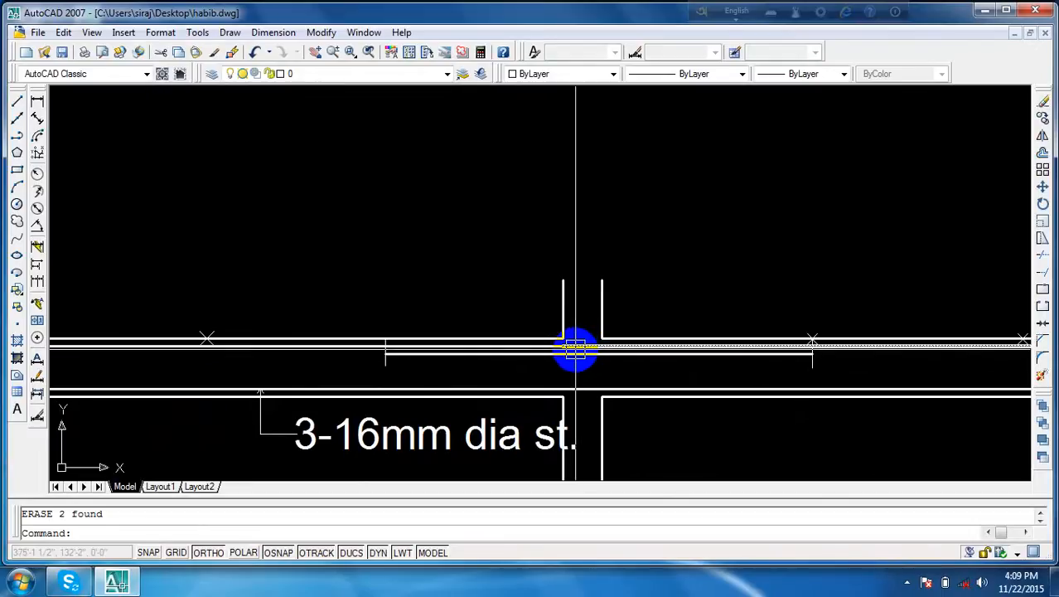
{"action": "scroll", "coordinate": [448, 309], "scroll_direction": "down", "scroll_amount": 3}
{"action": "scroll", "coordinate": [609, 333], "scroll_direction": "up", "scroll_amount": 2}
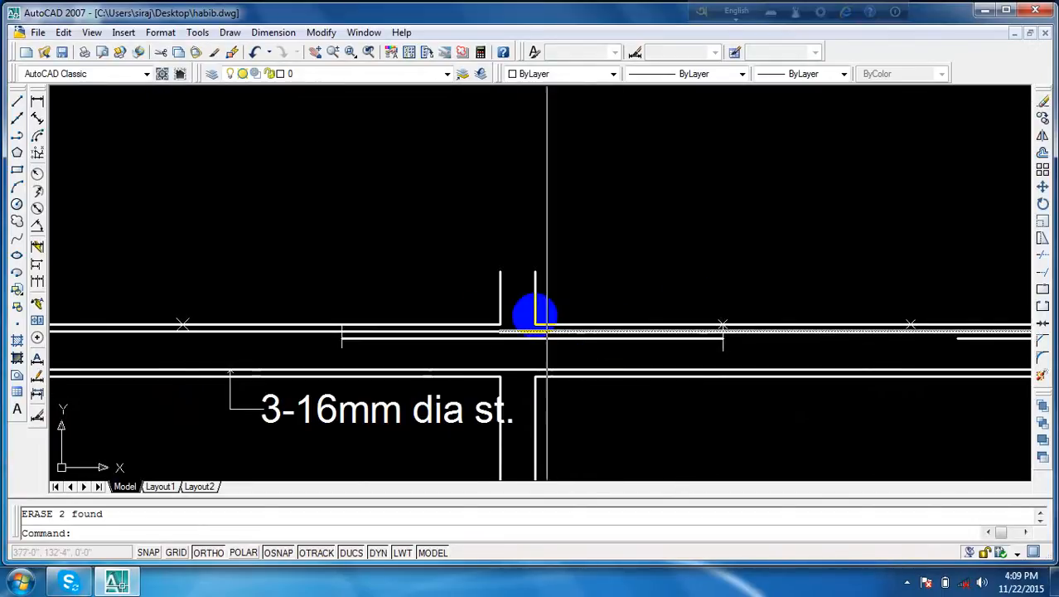
{"action": "scroll", "coordinate": [515, 305], "scroll_direction": "down", "scroll_amount": 2}
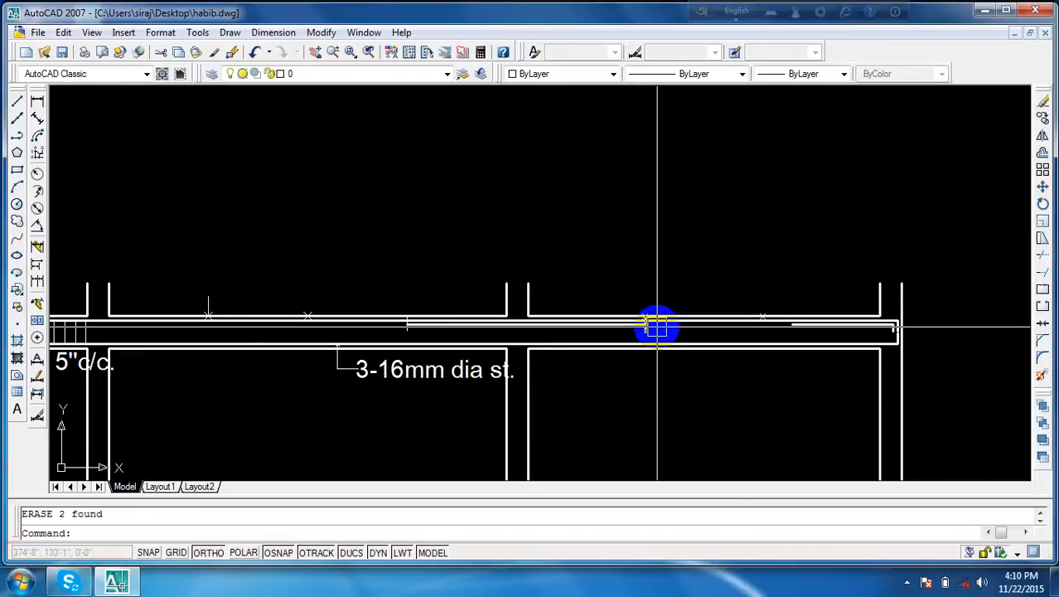
- Erase the short vertical cut-off line at the end of the extra top bar in the middle span
{"action": "scroll", "coordinate": [365, 324], "scroll_direction": "up", "scroll_amount": 2}
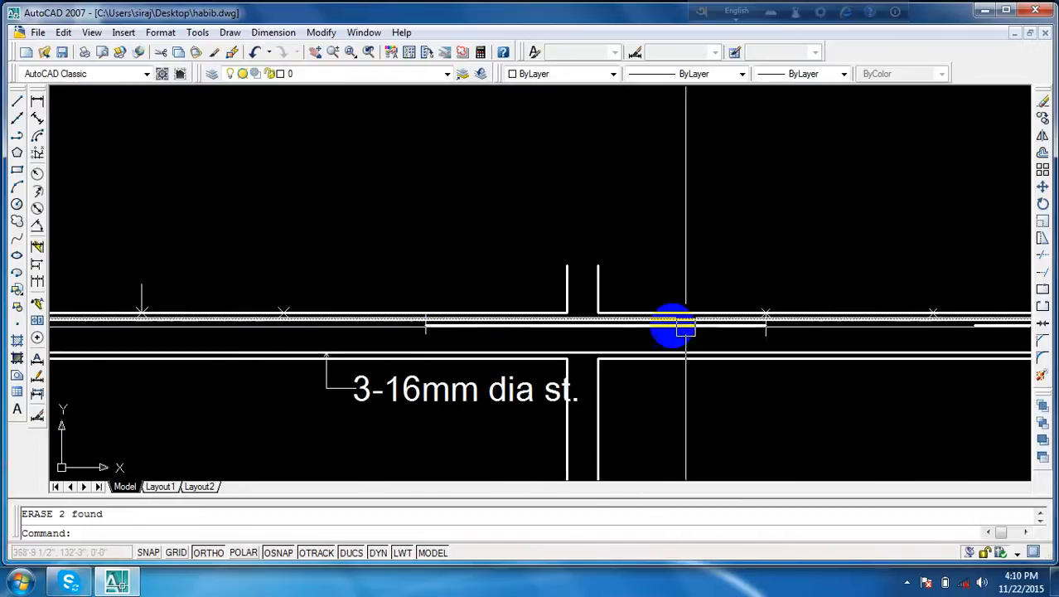
{"action": "scroll", "coordinate": [687, 323], "scroll_direction": "down", "scroll_amount": 1}
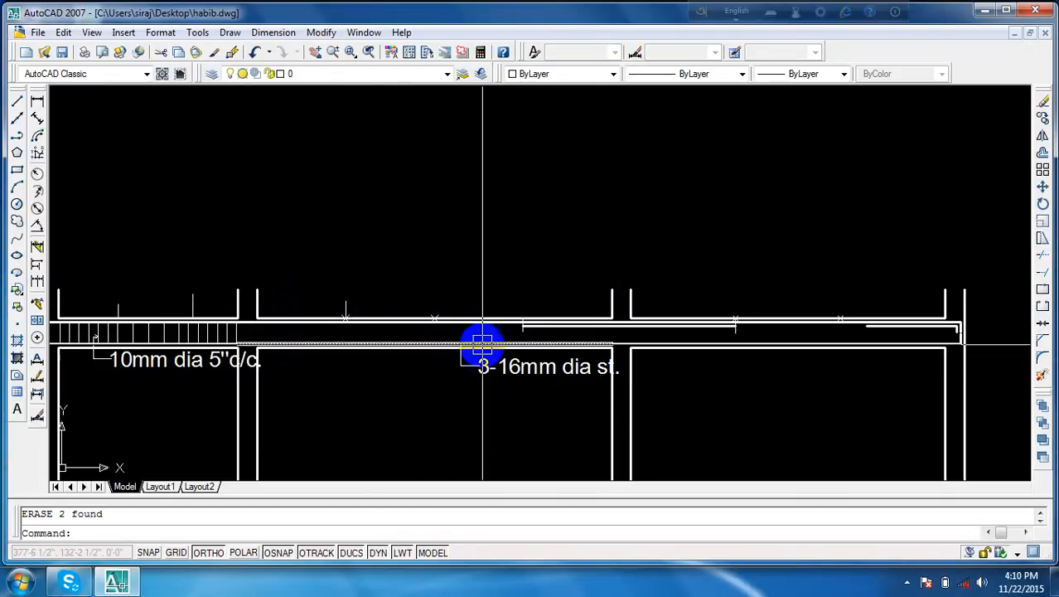
{"action": "scroll", "coordinate": [543, 331], "scroll_direction": "up", "scroll_amount": 5}
{"action": "scroll", "coordinate": [492, 307], "scroll_direction": "up", "scroll_amount": 4}
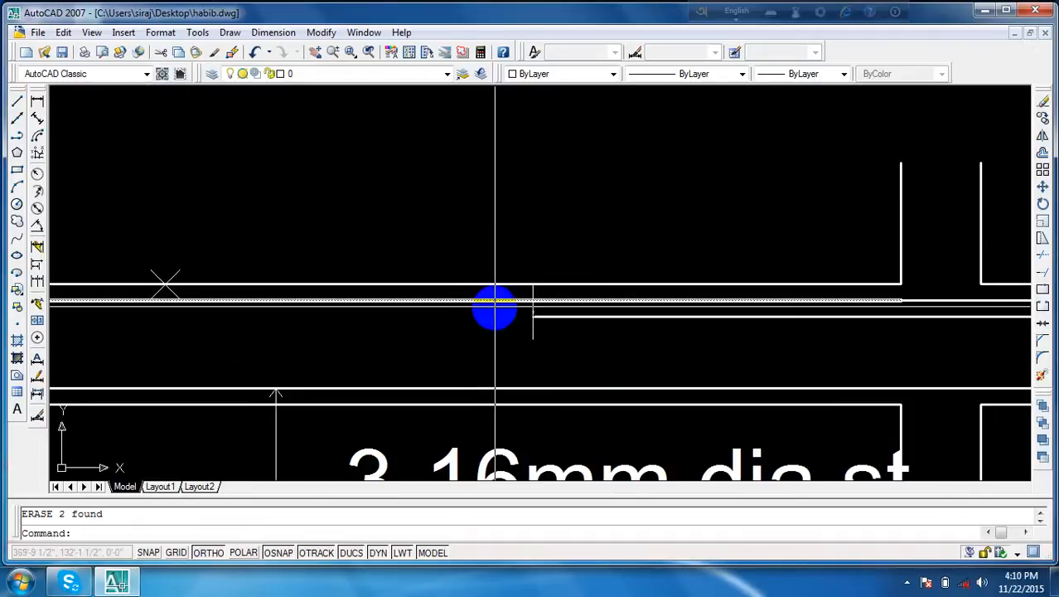
{"action": "left_click", "coordinate": [565, 307]}
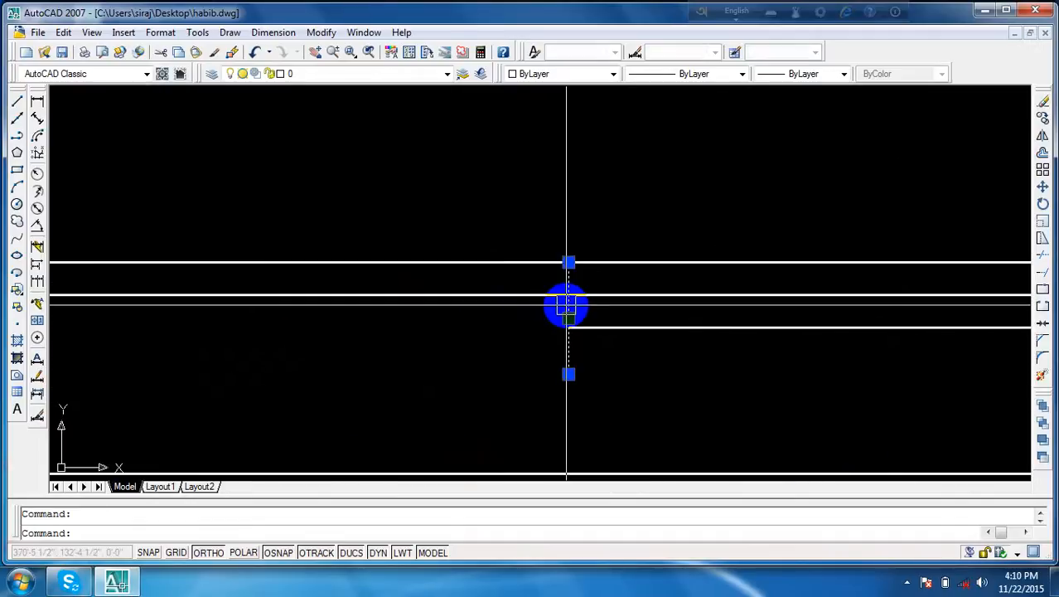
{"action": "key", "text": "Delete"}
{"action": "scroll", "coordinate": [567, 302], "scroll_direction": "down", "scroll_amount": 3}
{"action": "scroll", "coordinate": [583, 338], "scroll_direction": "up", "scroll_amount": 4}
{"action": "scroll", "coordinate": [444, 319], "scroll_direction": "down", "scroll_amount": 1}
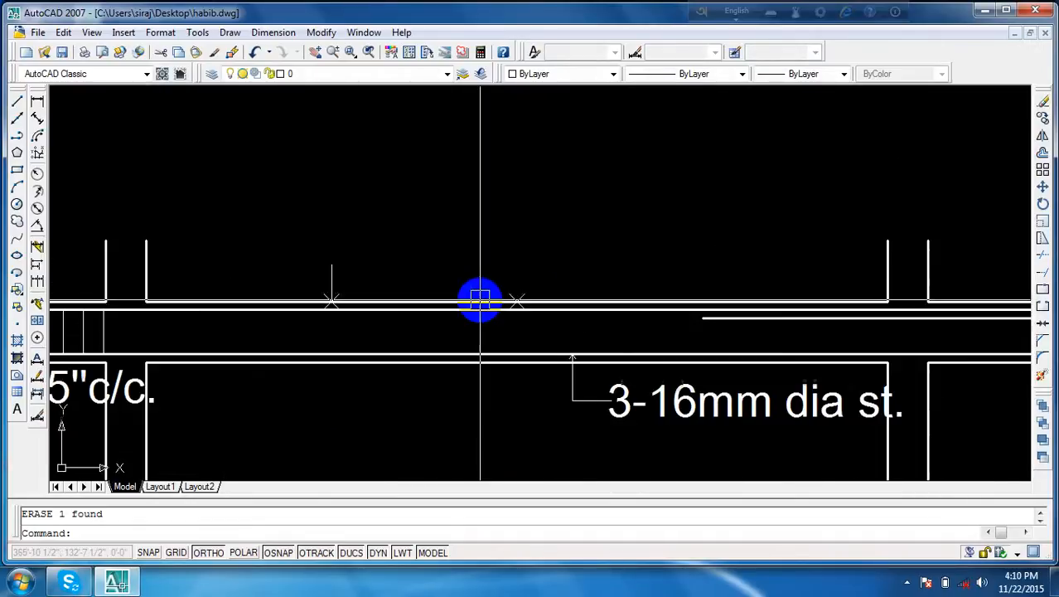
- Divide the middle span's top edge line into 3 equal segments
{"action": "scroll", "coordinate": [807, 315], "scroll_direction": "down", "scroll_amount": 4}
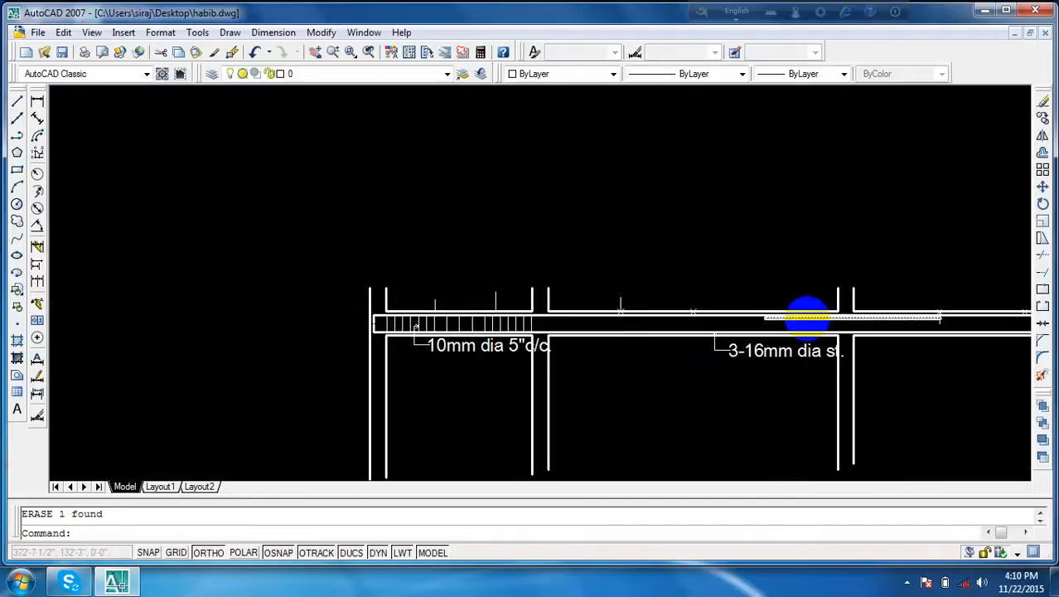
{"action": "scroll", "coordinate": [808, 313], "scroll_direction": "down", "scroll_amount": 2}
{"action": "scroll", "coordinate": [804, 315], "scroll_direction": "up", "scroll_amount": 4}
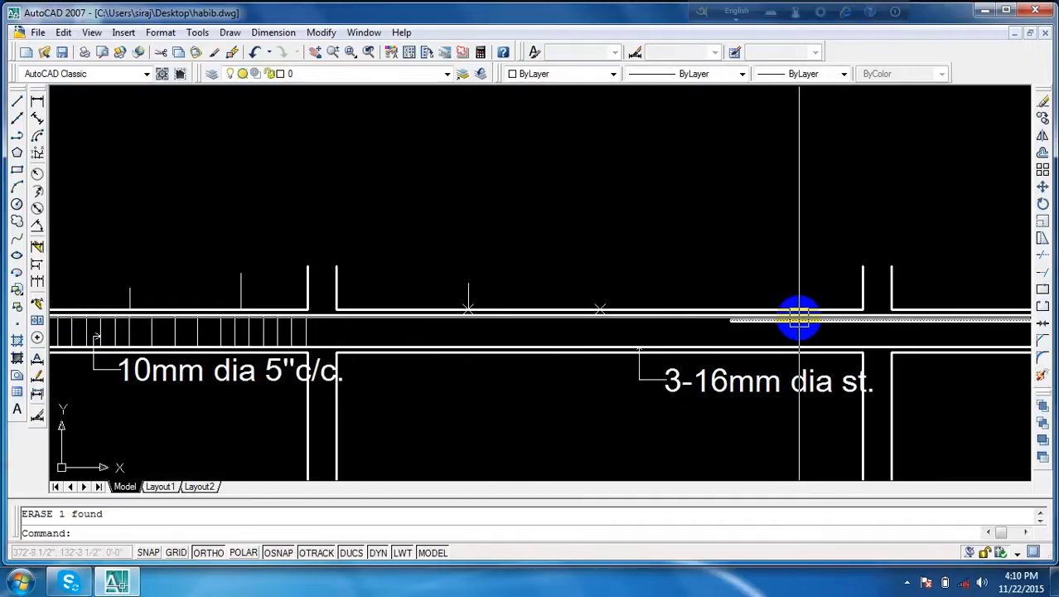
{"action": "scroll", "coordinate": [796, 316], "scroll_direction": "down", "scroll_amount": 2}
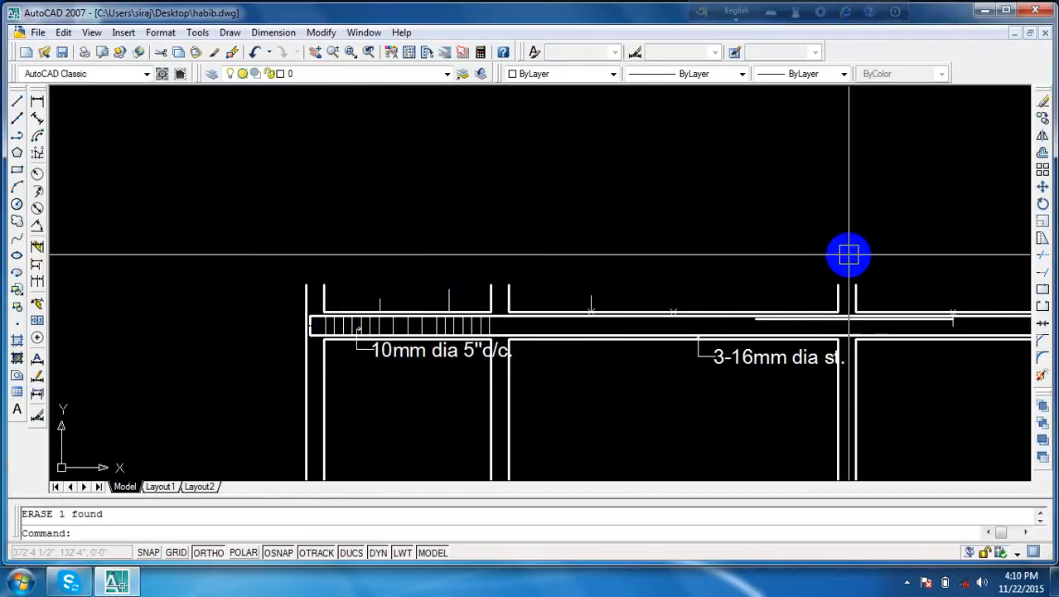
{"action": "scroll", "coordinate": [771, 310], "scroll_direction": "up", "scroll_amount": 4}
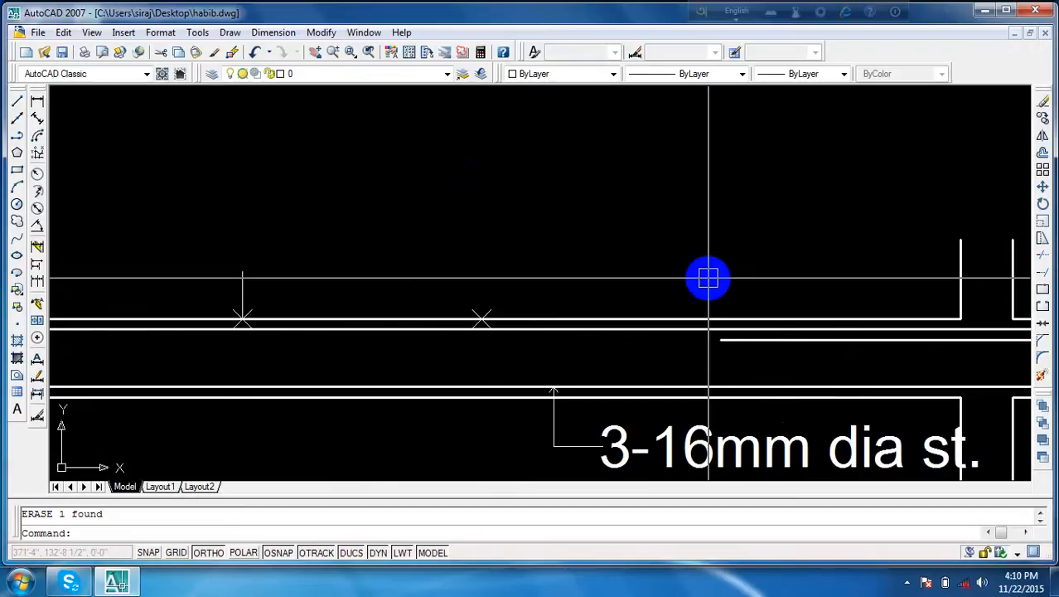
{"action": "type", "text": "div"}
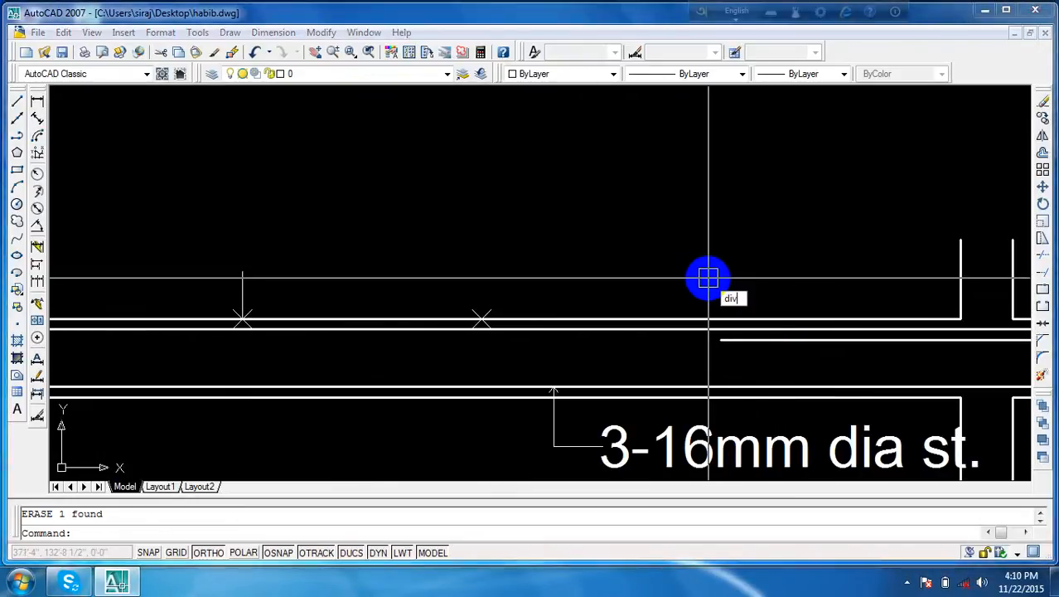
{"action": "key", "text": "Return"}
{"action": "left_click", "coordinate": [699, 318]}
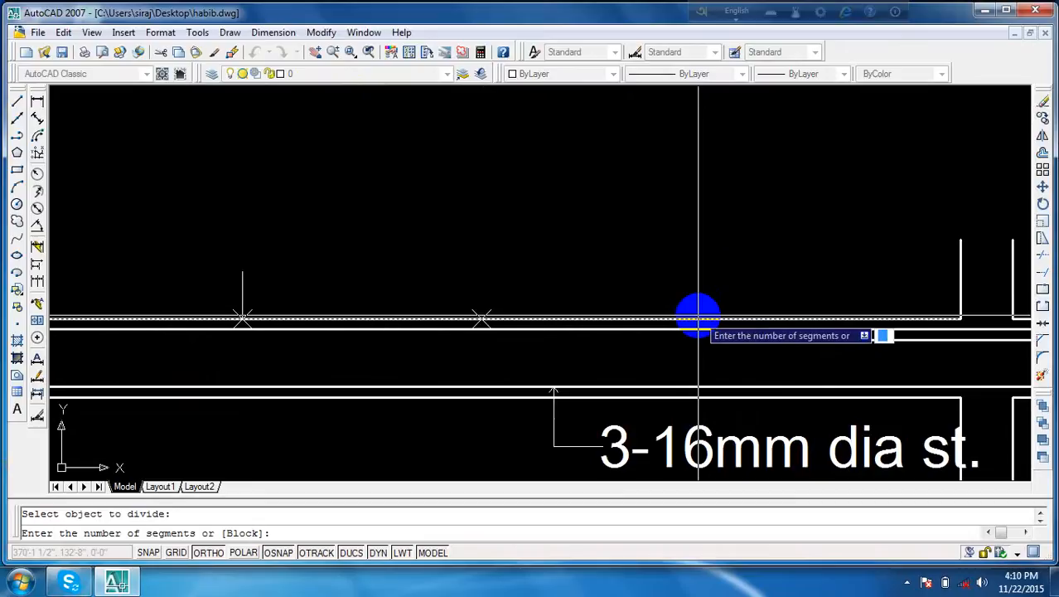
{"action": "type", "text": "3"}
{"action": "key", "text": "Return"}
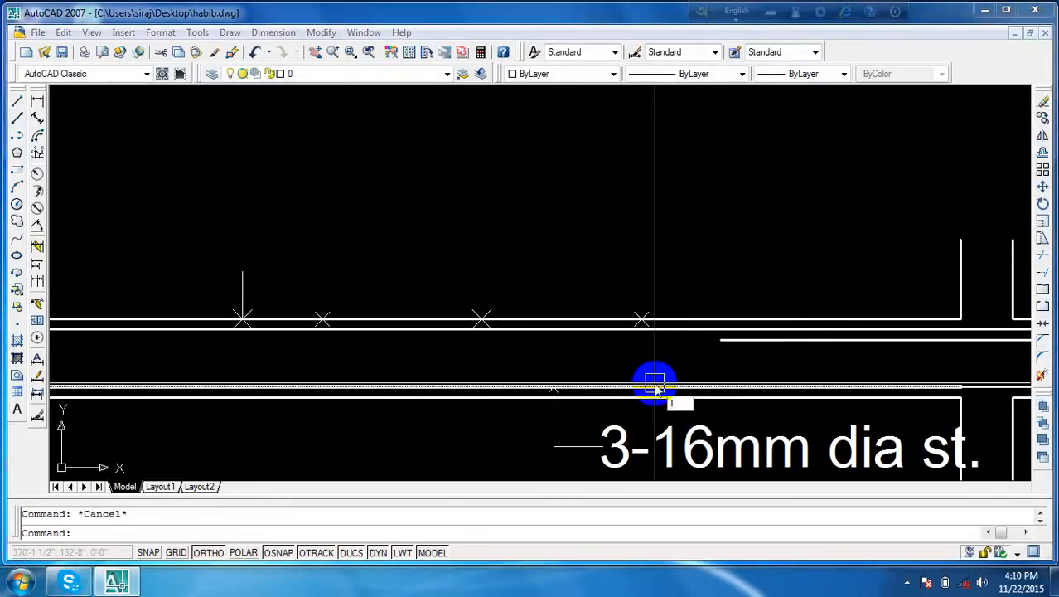
- Draw a vertical line from the middle span's last third point down to the bottom bar
{"action": "type", "text": "l"}
{"action": "key", "text": "Return"}
{"action": "left_click", "coordinate": [642, 321]}
{"action": "left_click", "coordinate": [642, 385]}
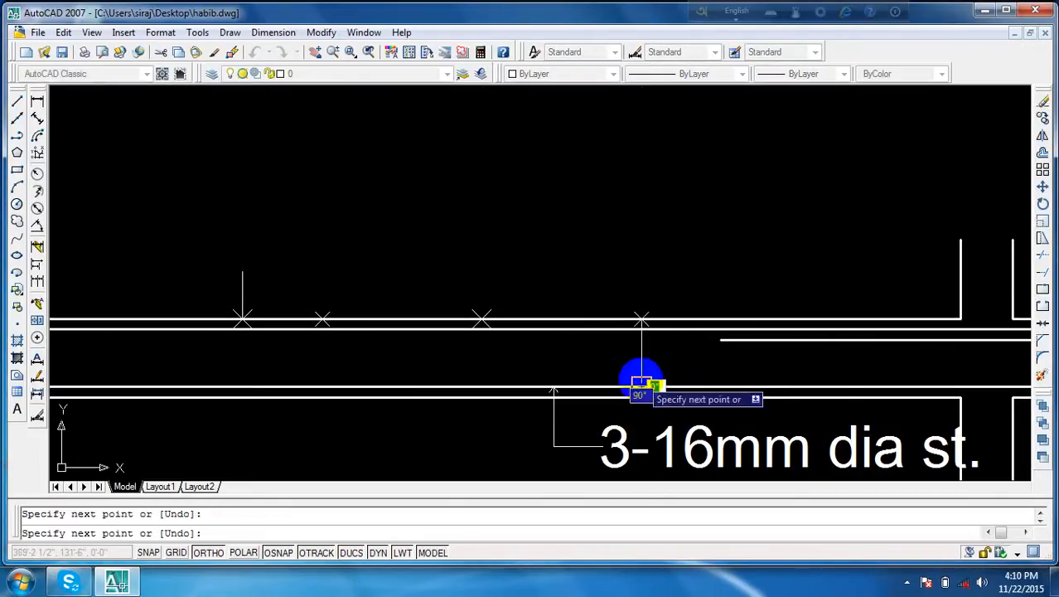
{"action": "key", "text": "Return"}
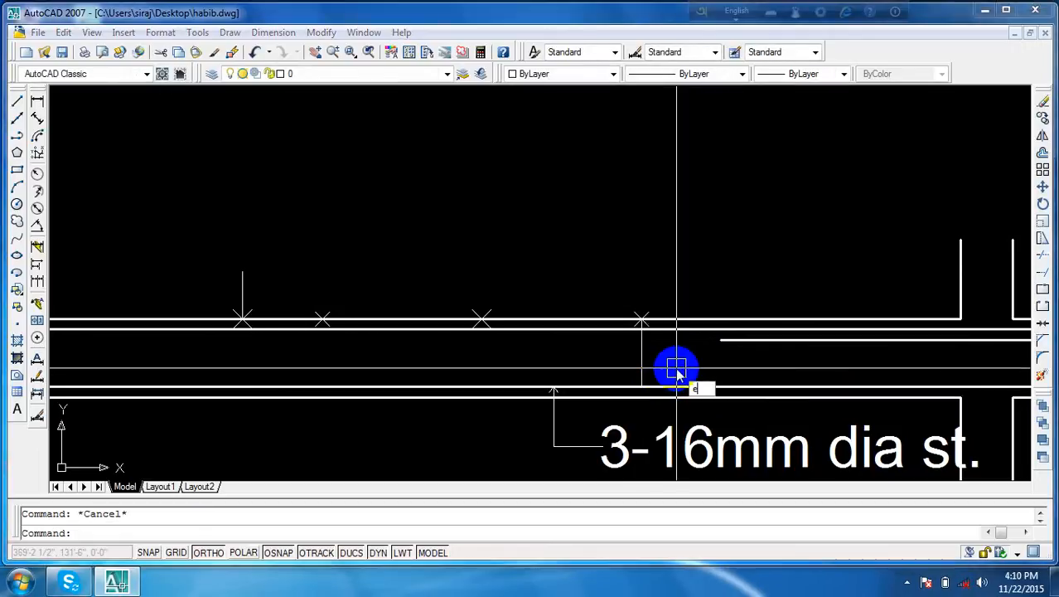
- Extend the extra top bar in the middle span to the new vertical line at the third point
{"action": "type", "text": "ex"}
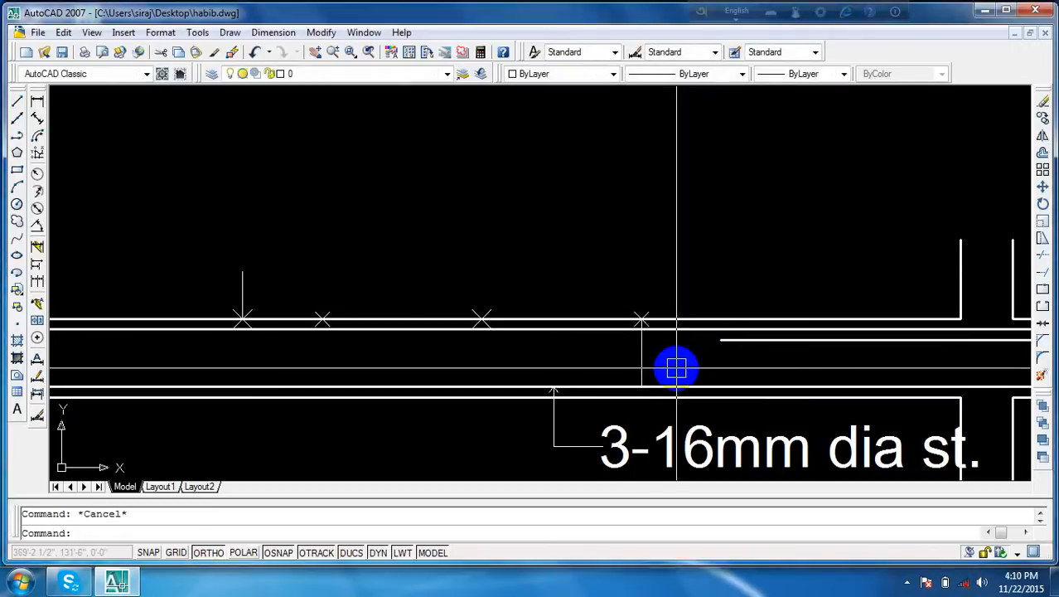
{"action": "key", "text": "Return"}
{"action": "key", "text": "Return"}
{"action": "left_click", "coordinate": [738, 338]}
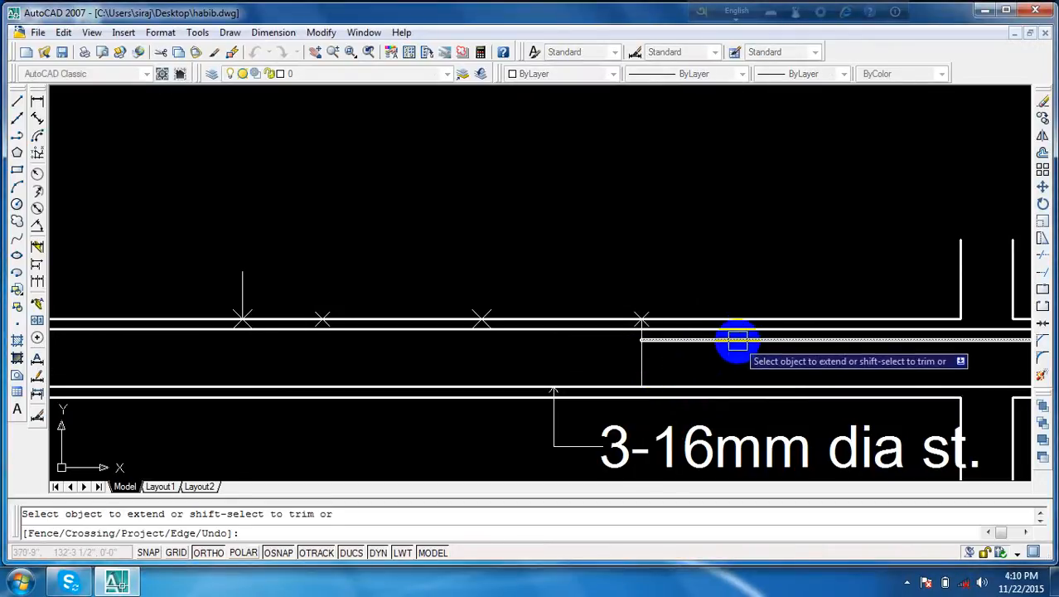
{"action": "key", "text": "Escape"}
- Erase the vertical line at the third point and the four point marks along the middle span's top edge
{"action": "left_click", "coordinate": [641, 361]}
{"action": "type", "text": "e"}
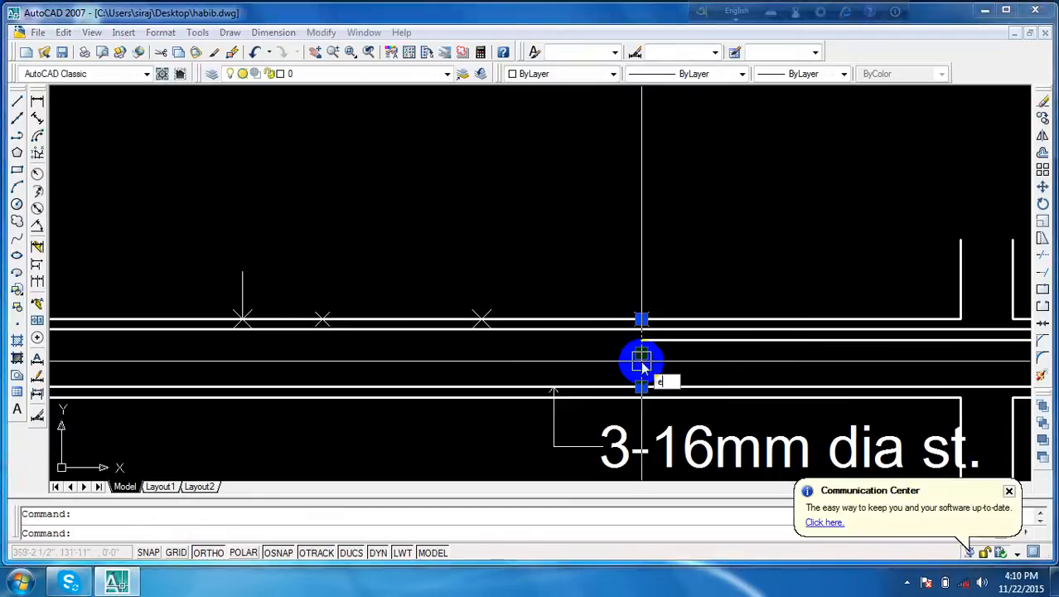
{"action": "key", "text": "Return"}
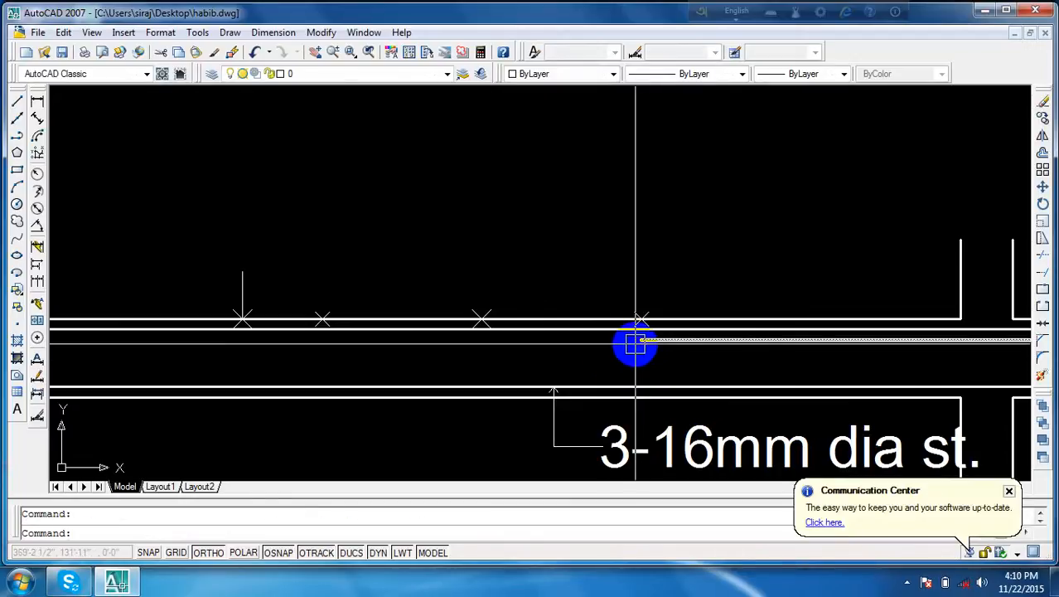
{"action": "left_click", "coordinate": [334, 304]}
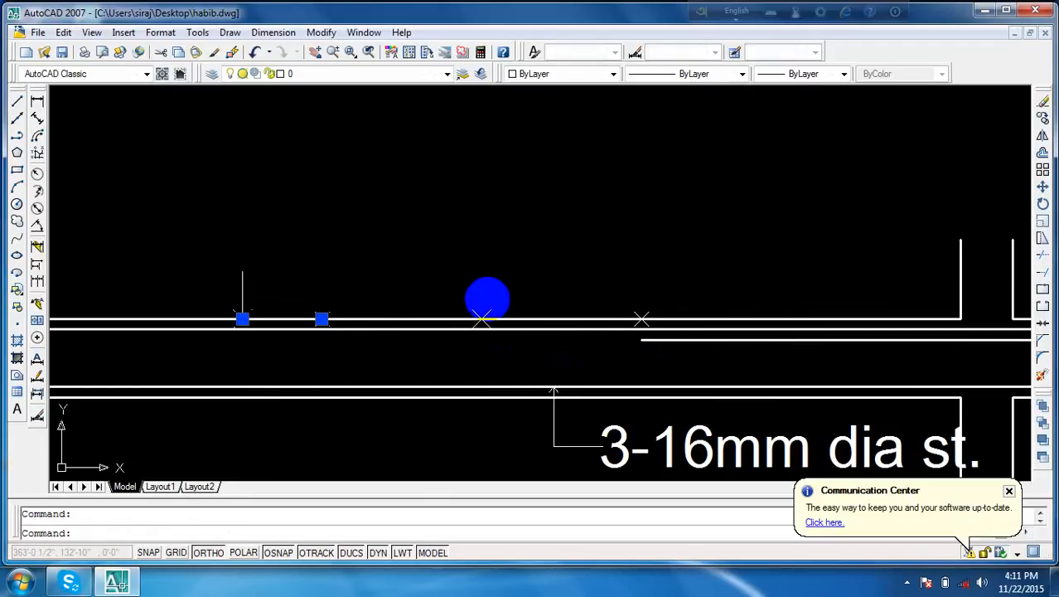
{"action": "left_click", "coordinate": [493, 303]}
{"action": "left_click", "coordinate": [642, 309]}
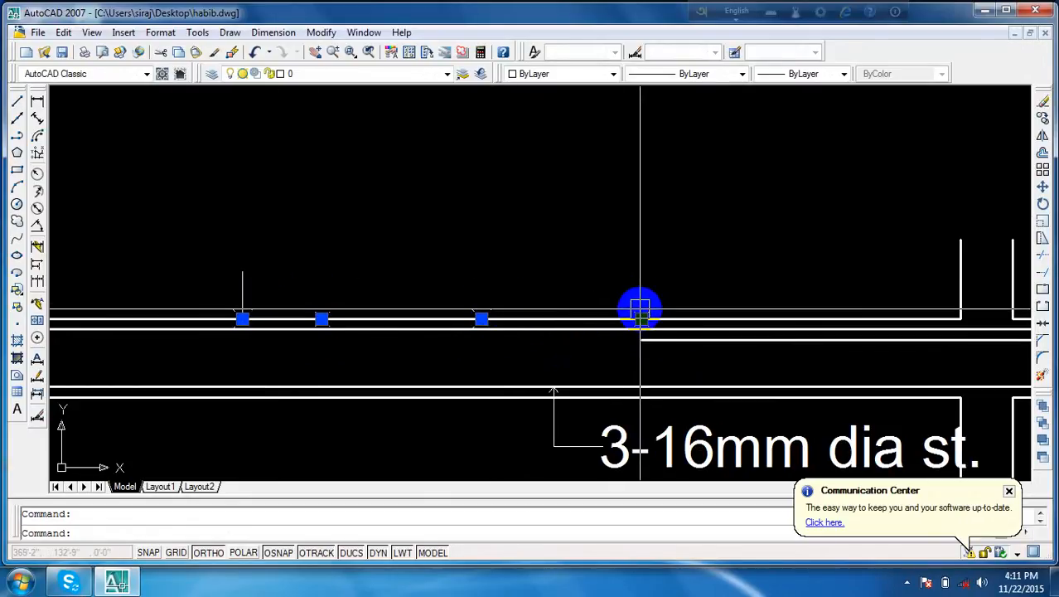
{"action": "key", "text": "Delete"}
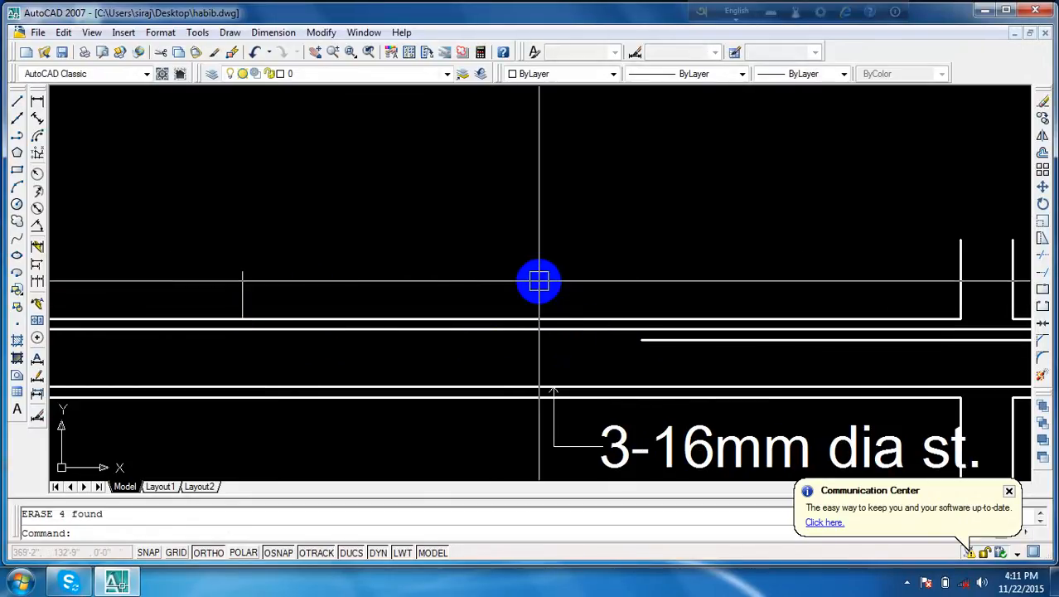
- Erase the leftover vertical tick above the middle span's top edge
{"action": "scroll", "coordinate": [537, 283], "scroll_direction": "down", "scroll_amount": 8}
{"action": "middle_click_drag", "start_coordinate": [520, 294], "coordinate": [816, 292]}
{"action": "scroll", "coordinate": [816, 292], "scroll_direction": "up", "scroll_amount": 6}
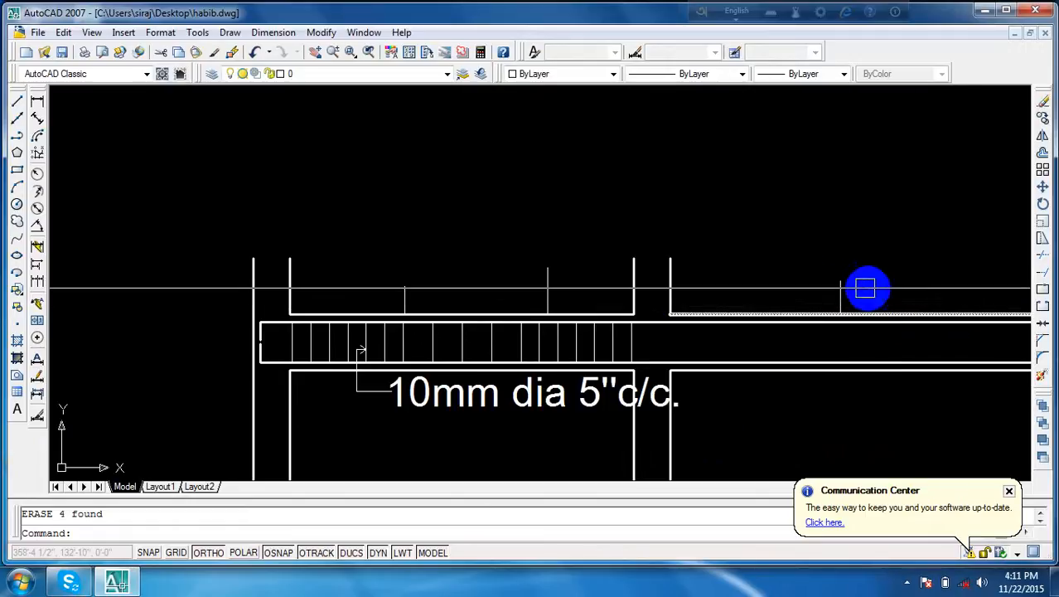
{"action": "left_click", "coordinate": [840, 296]}
{"action": "key", "text": "Delete"}
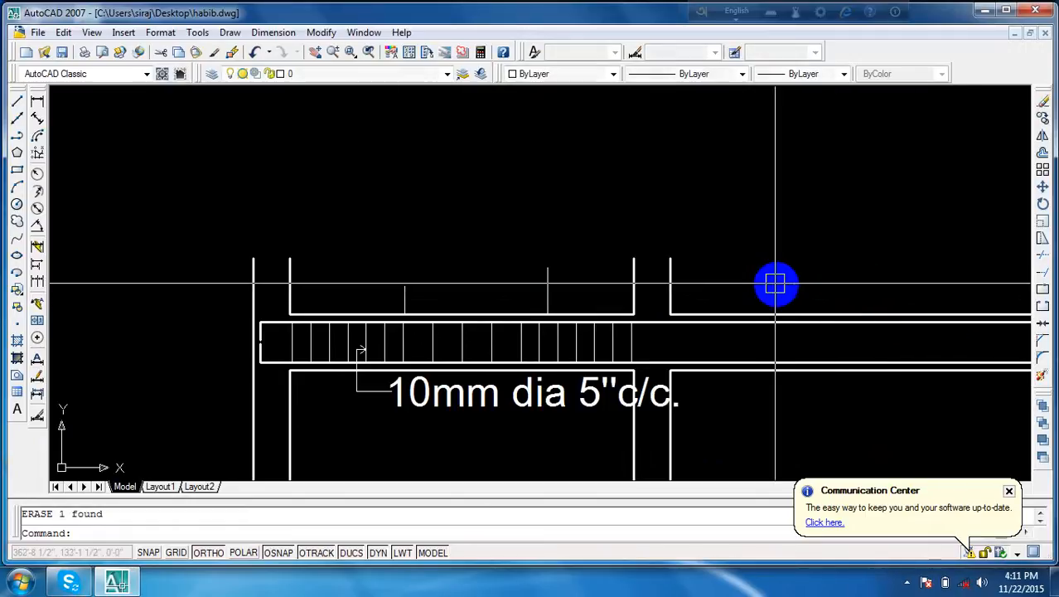
- Erase the short vertical line at the extra top bar's end and the two point marks in the right span
{"action": "scroll", "coordinate": [757, 286], "scroll_direction": "down", "scroll_amount": 2}
{"action": "mouse_move", "coordinate": [757, 286]}
{"action": "middle_mouse_down"}
{"action": "mouse_move", "coordinate": [702, 252]}
{"action": "mouse_move", "coordinate": [532, 220]}
{"action": "middle_mouse_up"}
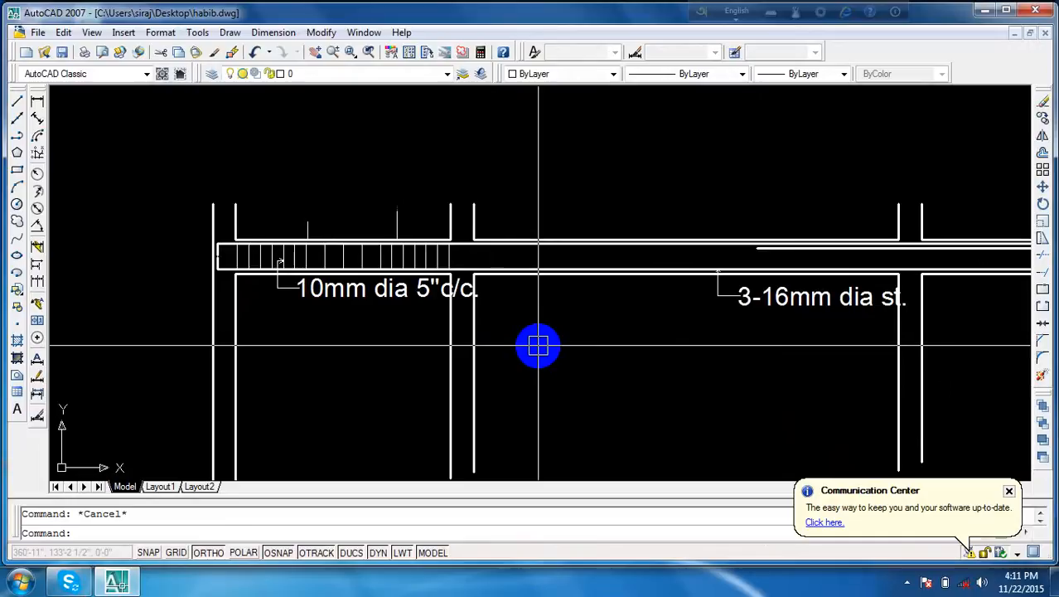
{"action": "scroll", "coordinate": [538, 346], "scroll_direction": "down", "scroll_amount": 2}
{"action": "middle_click_drag", "start_coordinate": [539, 345], "coordinate": [539, 324]}
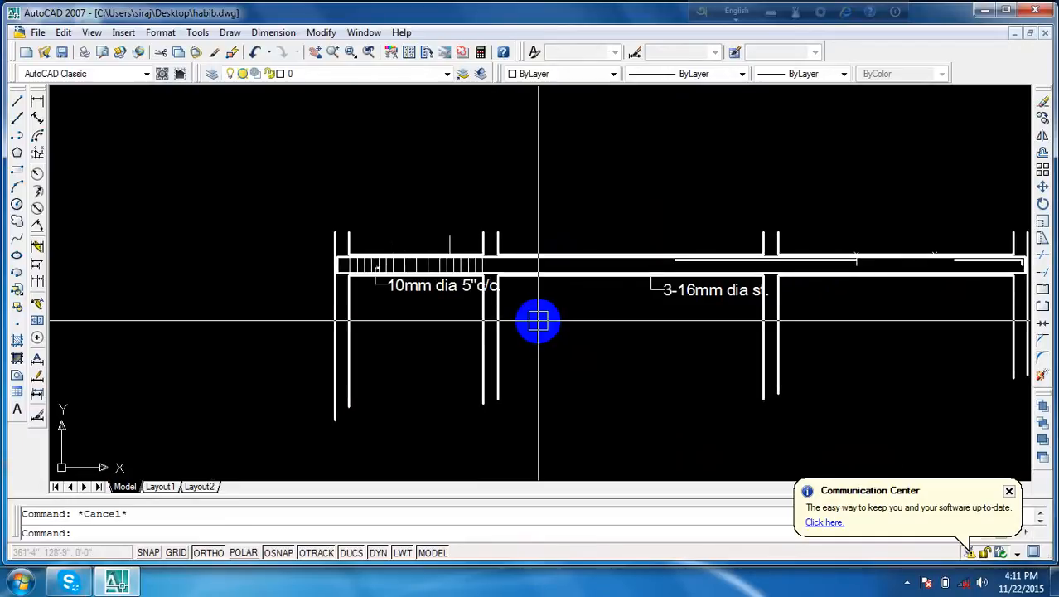
{"action": "mouse_move", "coordinate": [520, 307]}
{"action": "middle_mouse_down"}
{"action": "mouse_move", "coordinate": [520, 323]}
{"action": "mouse_move", "coordinate": [484, 336]}
{"action": "mouse_move", "coordinate": [442, 335]}
{"action": "middle_mouse_up"}
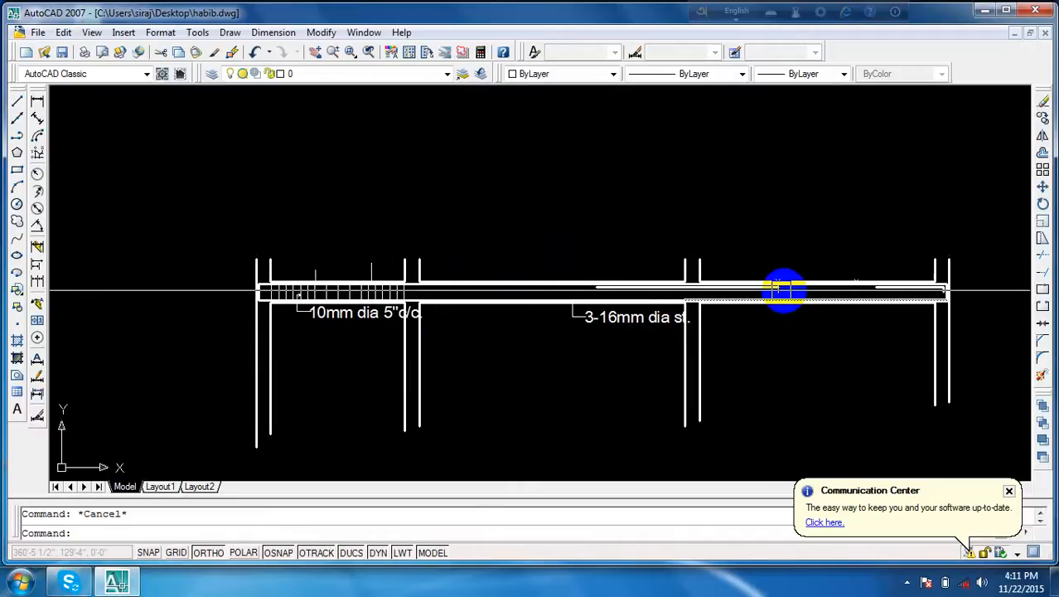
{"action": "scroll", "coordinate": [777, 285], "scroll_direction": "up", "scroll_amount": 3}
{"action": "scroll", "coordinate": [777, 284], "scroll_direction": "up", "scroll_amount": 4}
{"action": "left_click", "coordinate": [778, 284]}
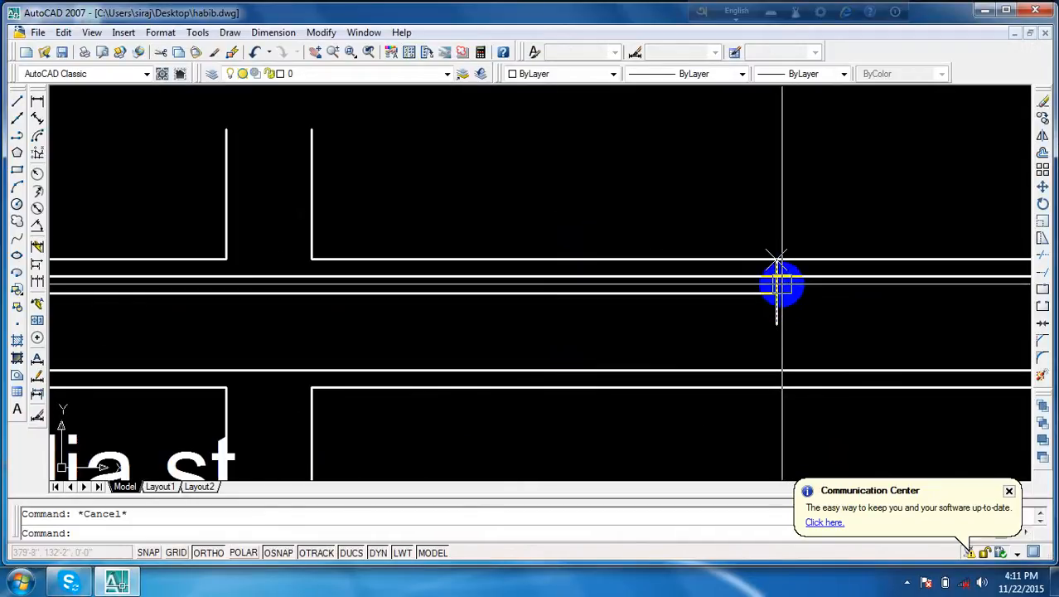
{"action": "scroll", "coordinate": [844, 239], "scroll_direction": "down", "scroll_amount": 4}
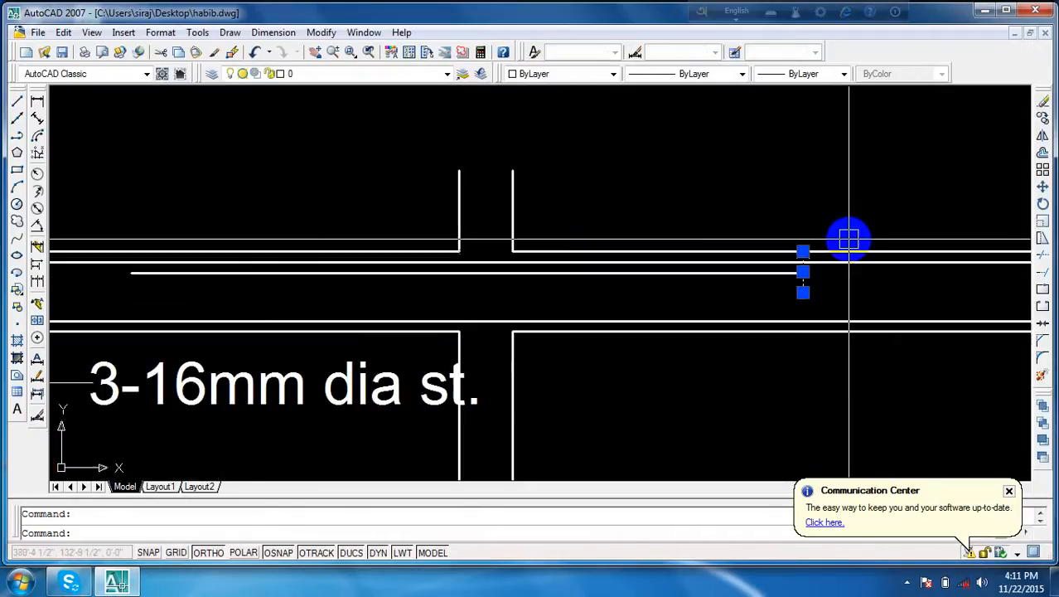
{"action": "middle_click_drag", "start_coordinate": [848, 241], "coordinate": [686, 242]}
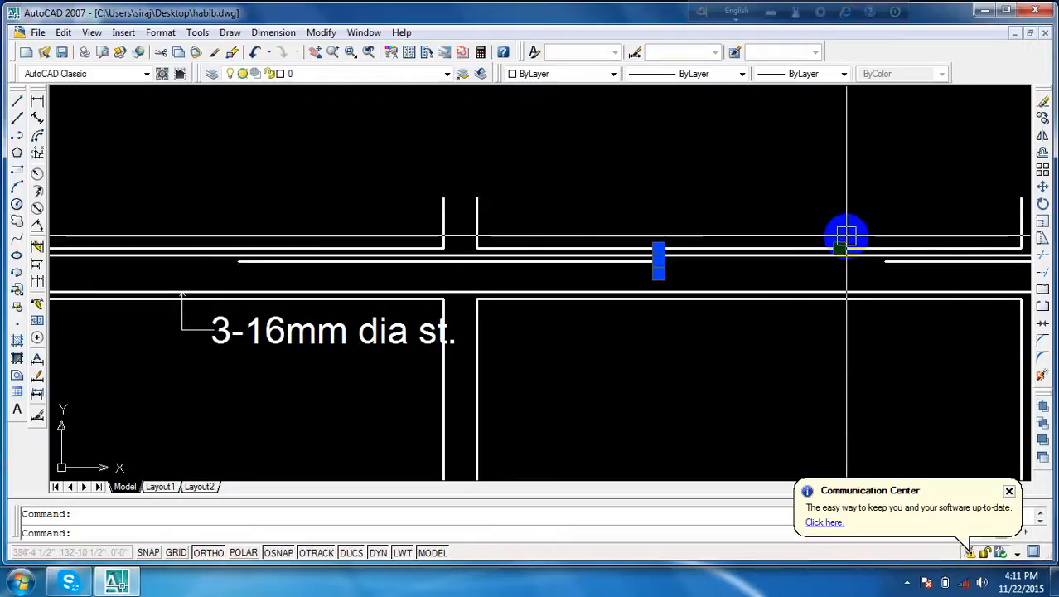
{"action": "key", "text": "Delete"}
- Divide the middle span's top edge into 3 equal segments
{"action": "scroll", "coordinate": [849, 238], "scroll_direction": "down", "scroll_amount": 3}
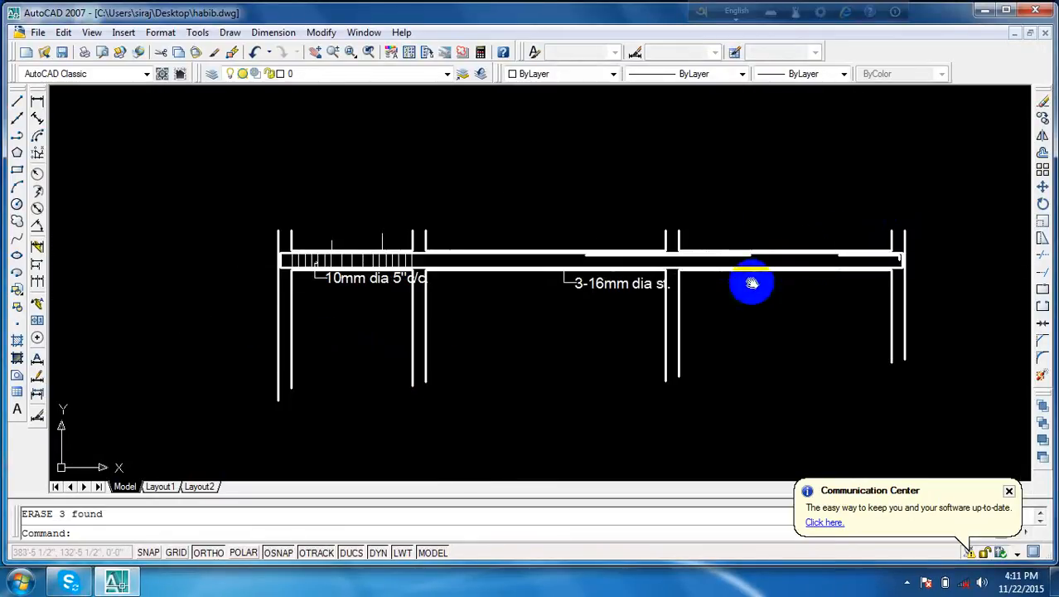
{"action": "middle_click_drag", "start_coordinate": [752, 283], "coordinate": [871, 294]}
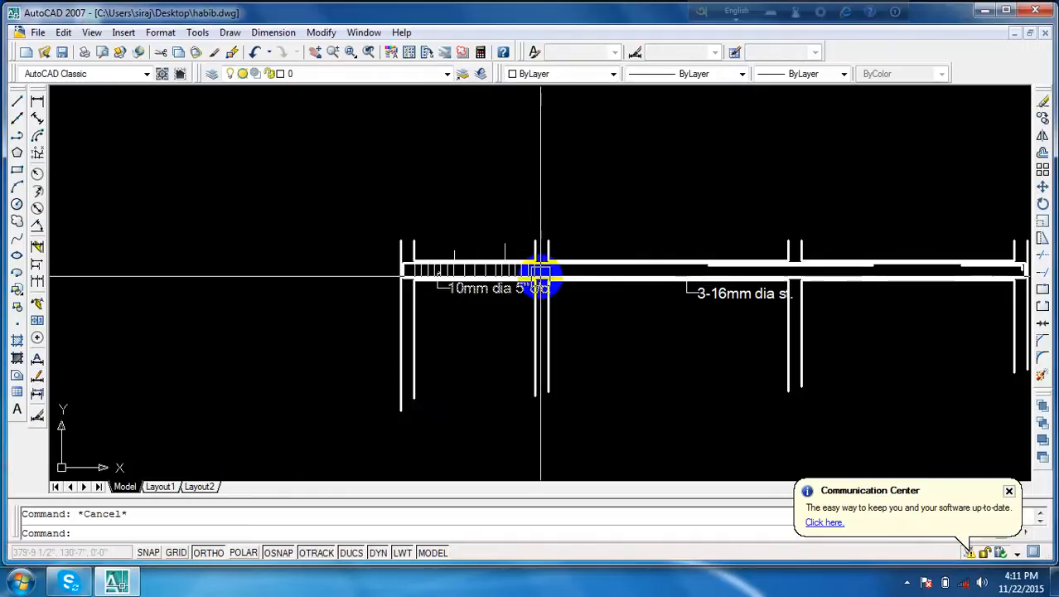
{"action": "scroll", "coordinate": [545, 264], "scroll_direction": "up", "scroll_amount": 5}
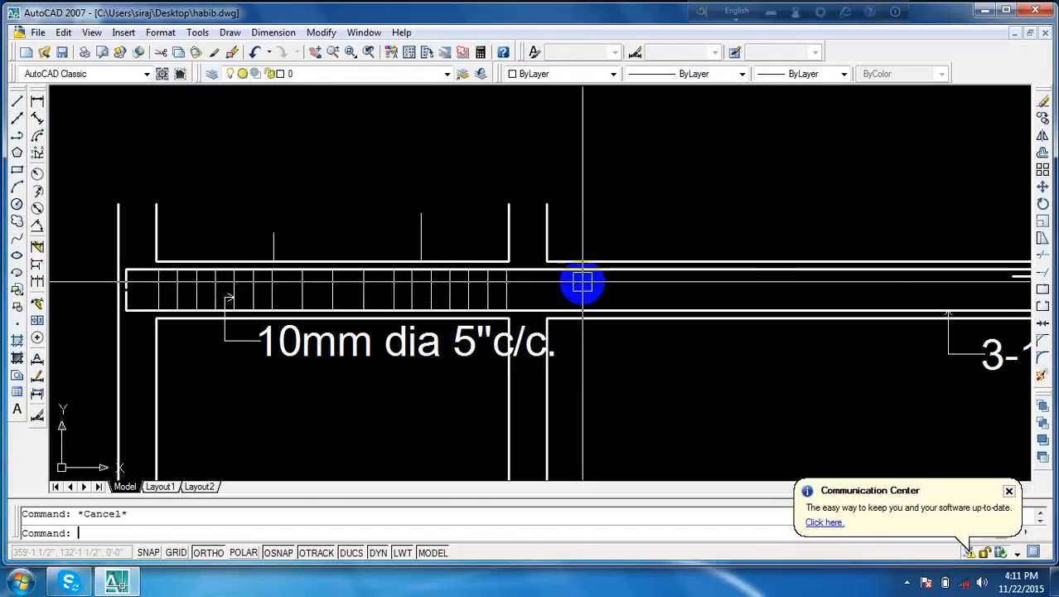
{"action": "type", "text": "di"}
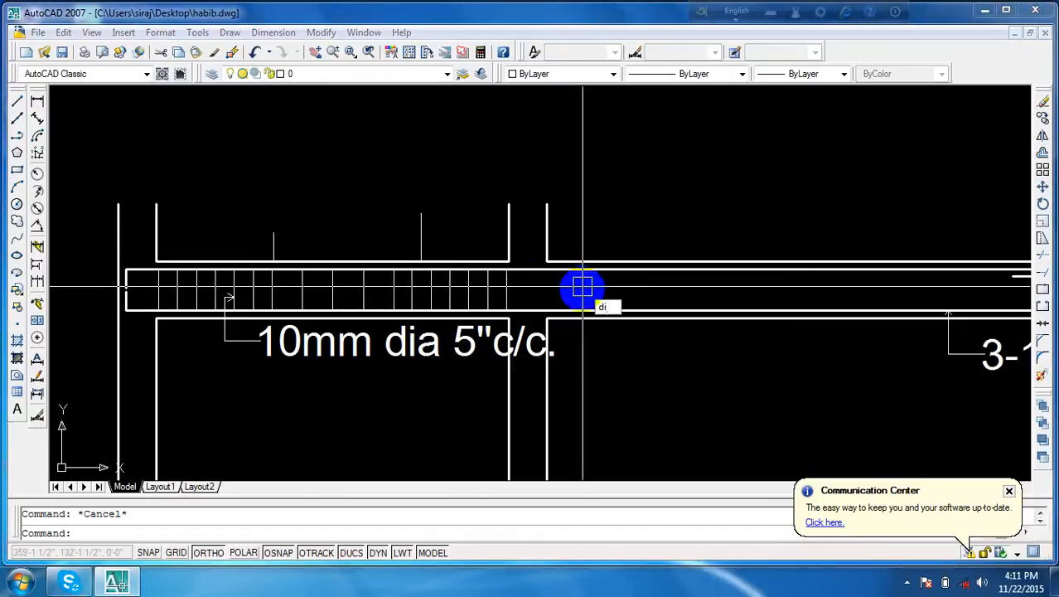
{"action": "type", "text": "v"}
{"action": "key", "text": "Return"}
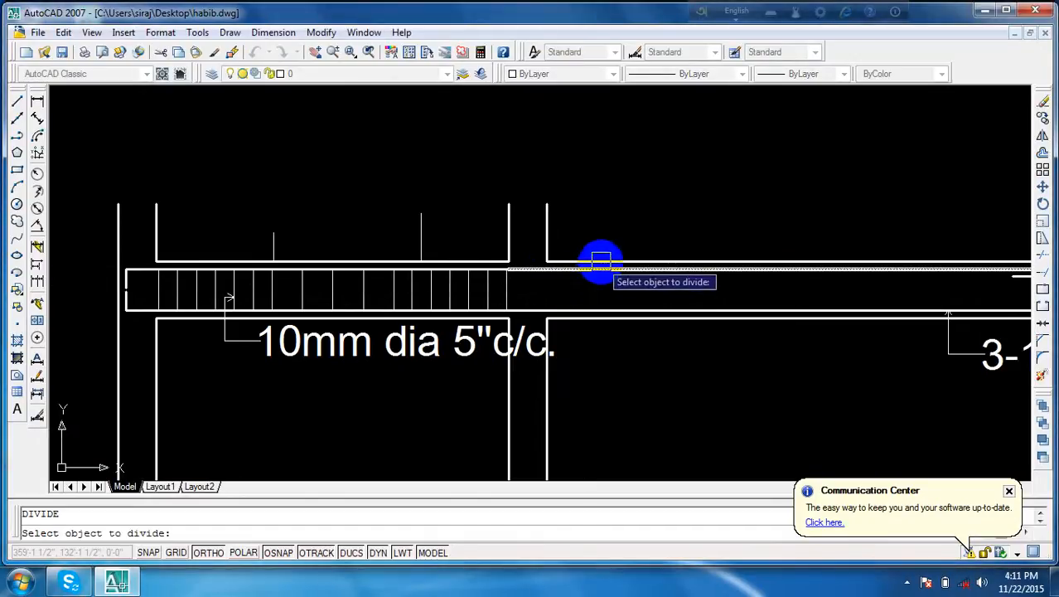
{"action": "left_click", "coordinate": [602, 259]}
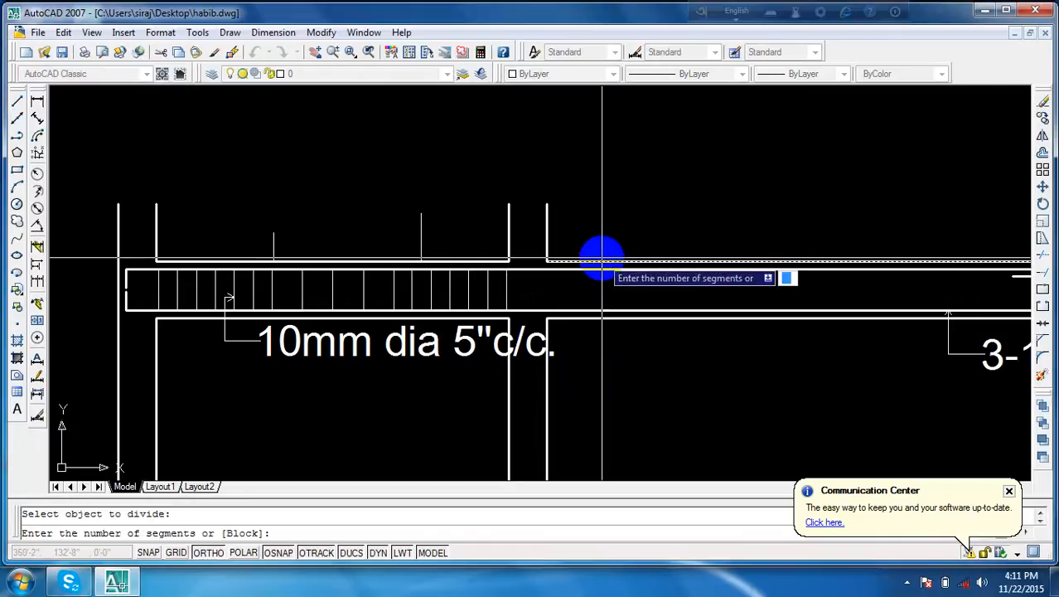
{"action": "type", "text": "3"}
{"action": "key", "text": "Return"}
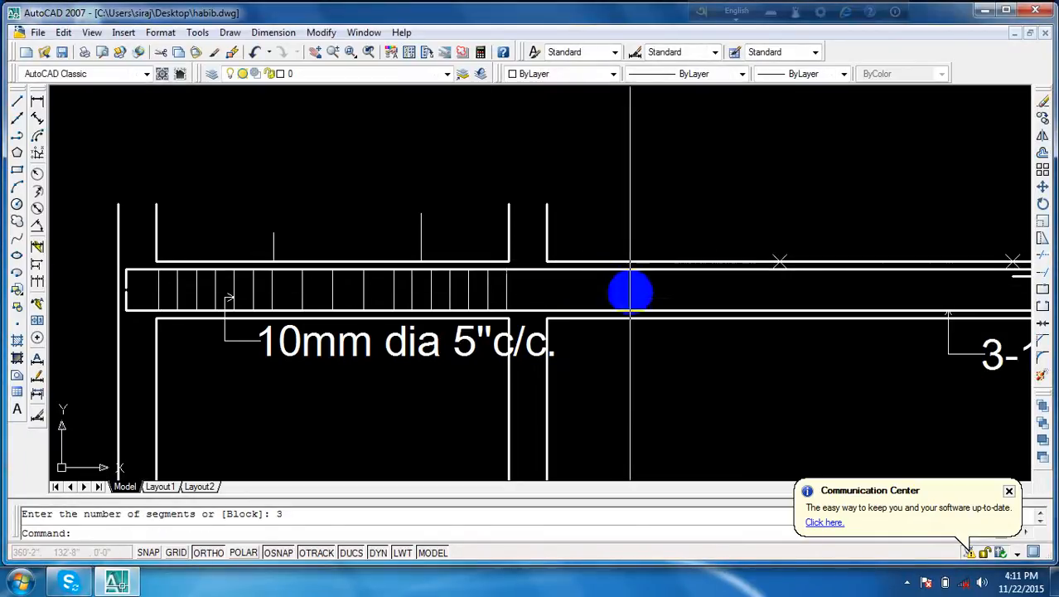
{"action": "middle_click_drag", "start_coordinate": [615, 300], "coordinate": [612, 282]}
{"action": "key", "text": "Escape"}
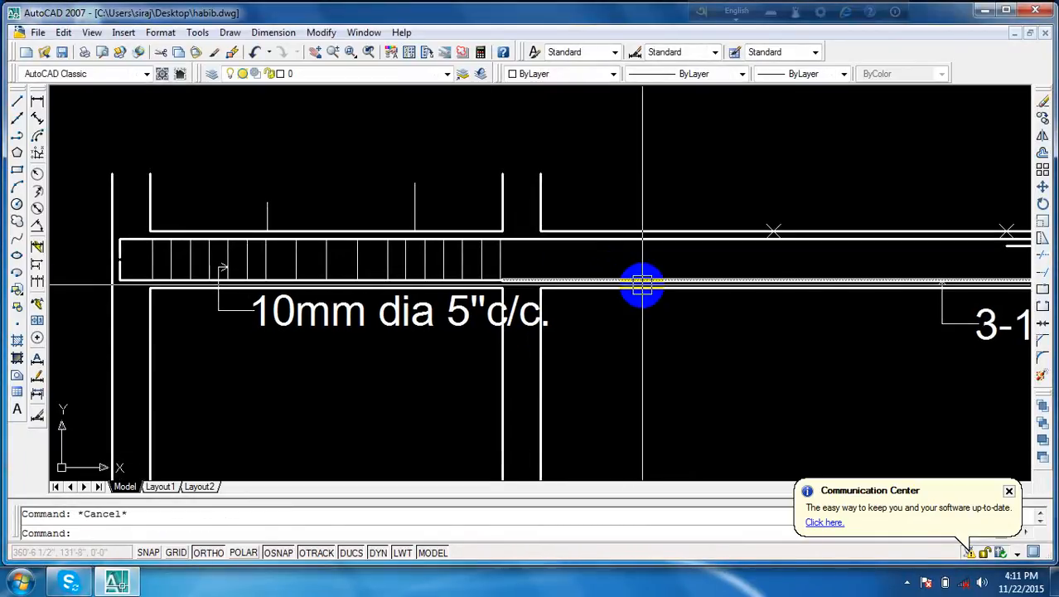
- Draw a vertical line from the middle span's first division point down into the beam
{"action": "type", "text": "l"}
{"action": "key", "text": "Return"}
{"action": "left_click", "coordinate": [774, 230]}
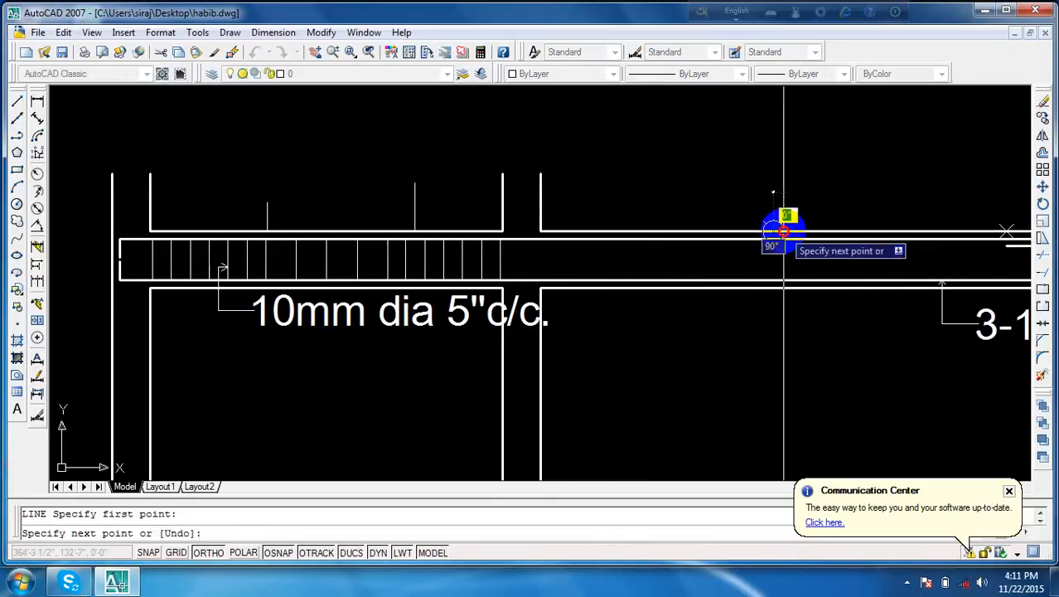
{"action": "left_click", "coordinate": [773, 262]}
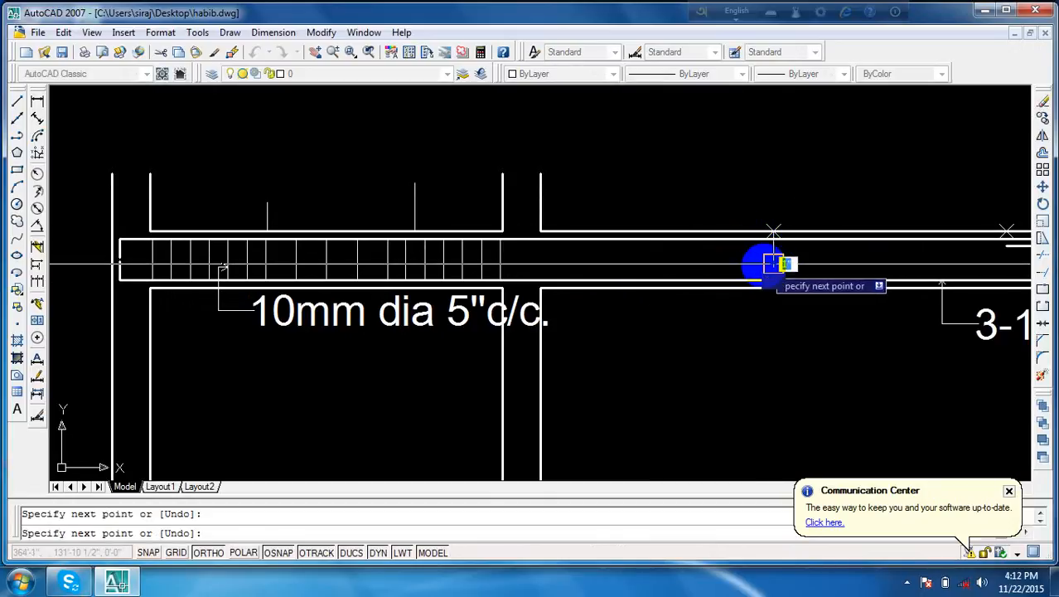
{"action": "key", "text": "Escape"}
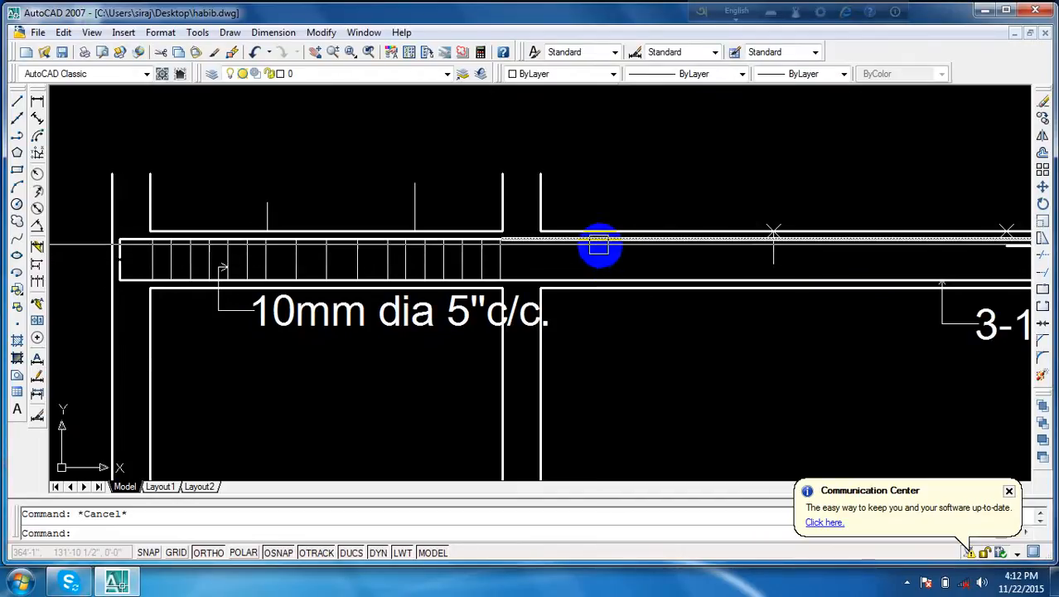
{"action": "scroll", "coordinate": [449, 238], "scroll_direction": "up", "scroll_amount": 3}
{"action": "left_click", "coordinate": [450, 244]}
{"action": "left_click", "coordinate": [450, 271]}
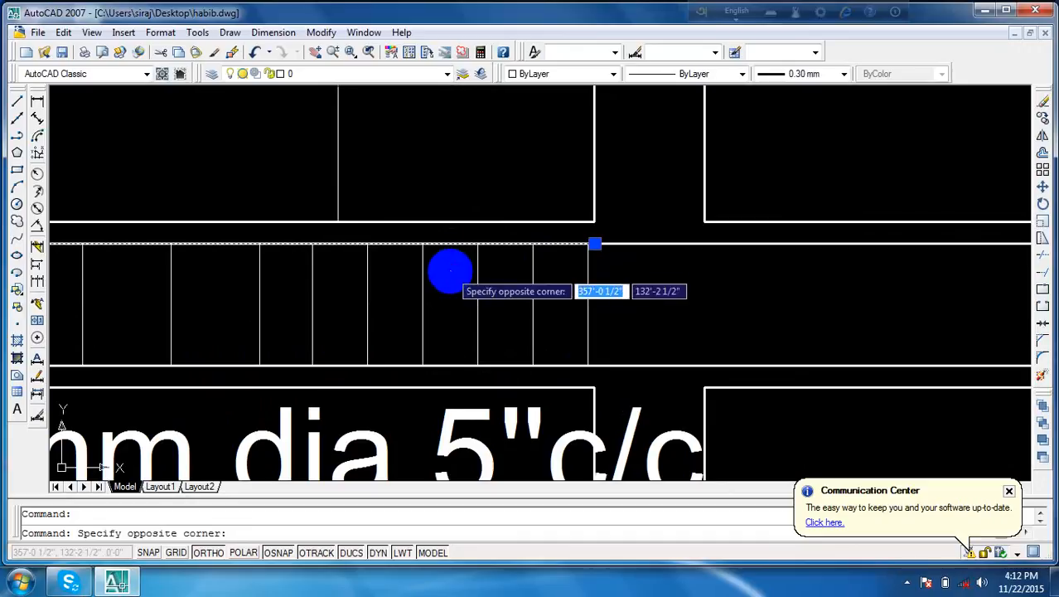
{"action": "key", "text": "Escape"}
{"action": "type", "text": "o"}
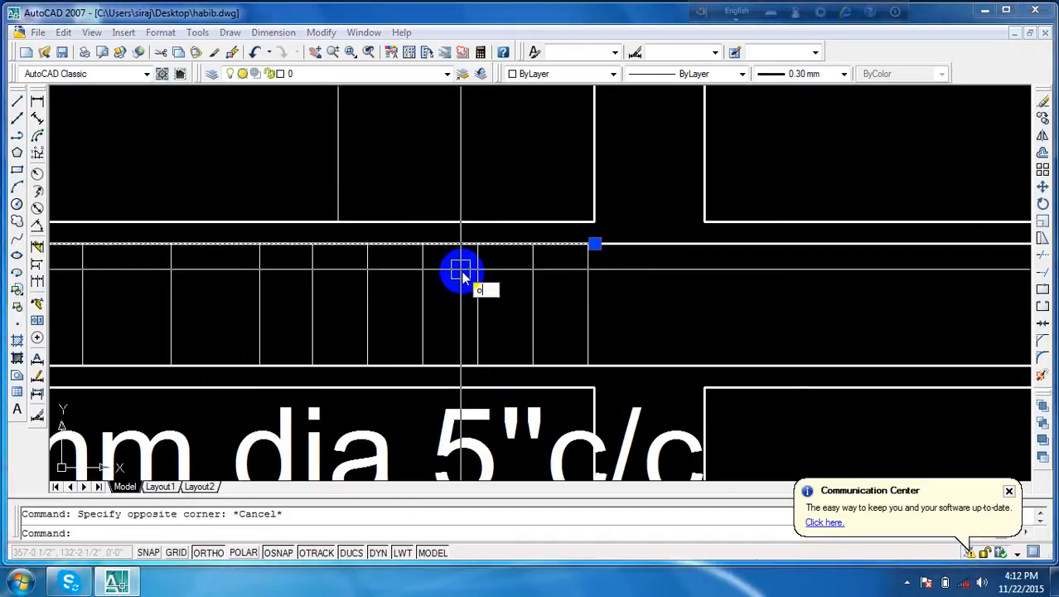
{"action": "key", "text": "Return"}
{"action": "key", "text": "Return"}
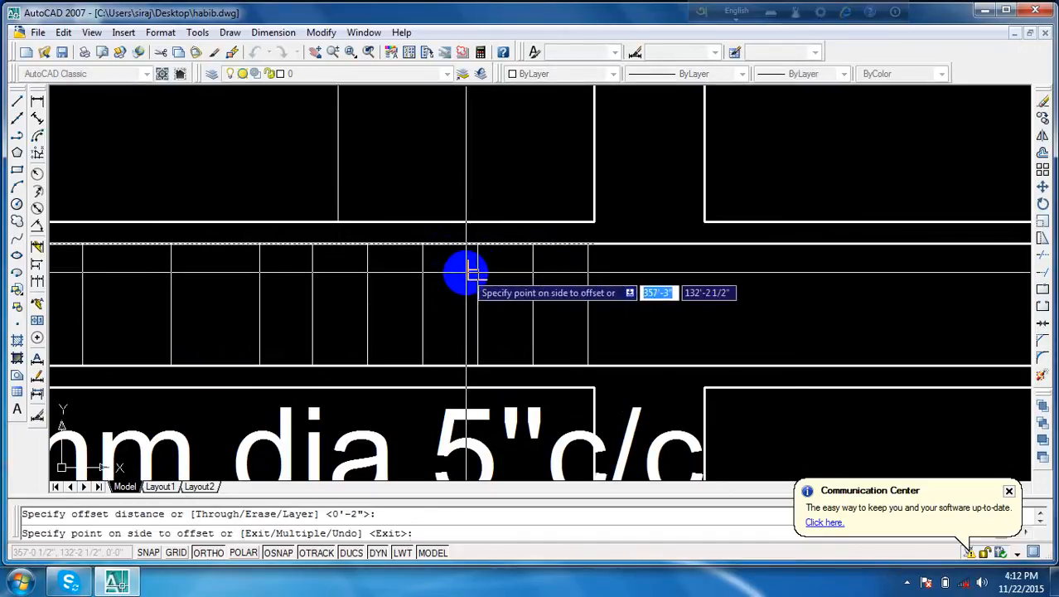
{"action": "key", "text": "Escape"}
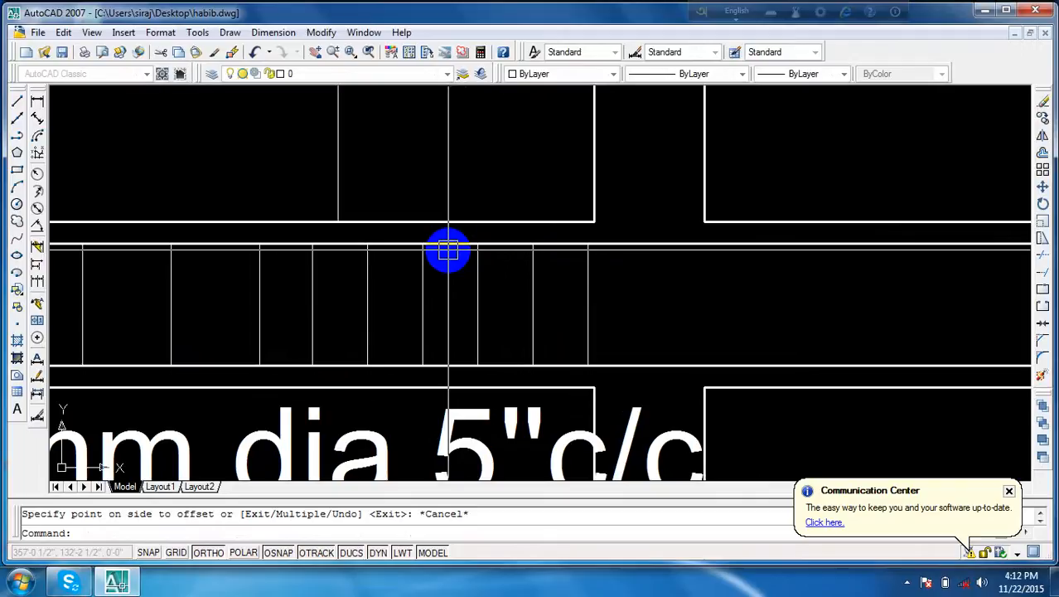
{"action": "key", "text": "Escape"}
- Offset the left span's main top bar 2" downward into the beam
{"action": "type", "text": "o"}
{"action": "key", "text": "Return"}
{"action": "key", "text": "Return"}
{"action": "left_click", "coordinate": [448, 254]}
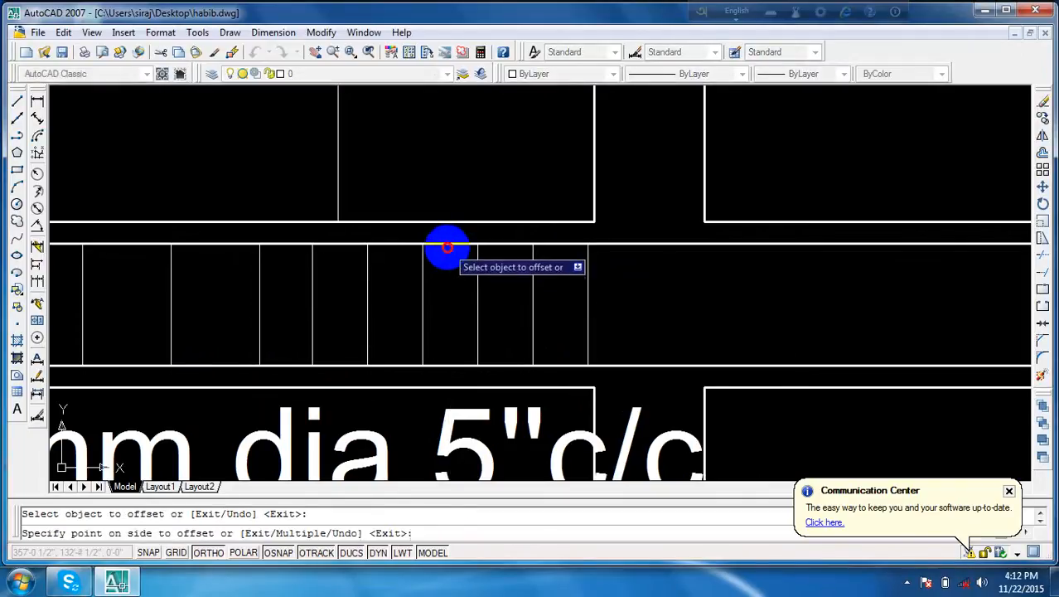
{"action": "left_click", "coordinate": [452, 283]}
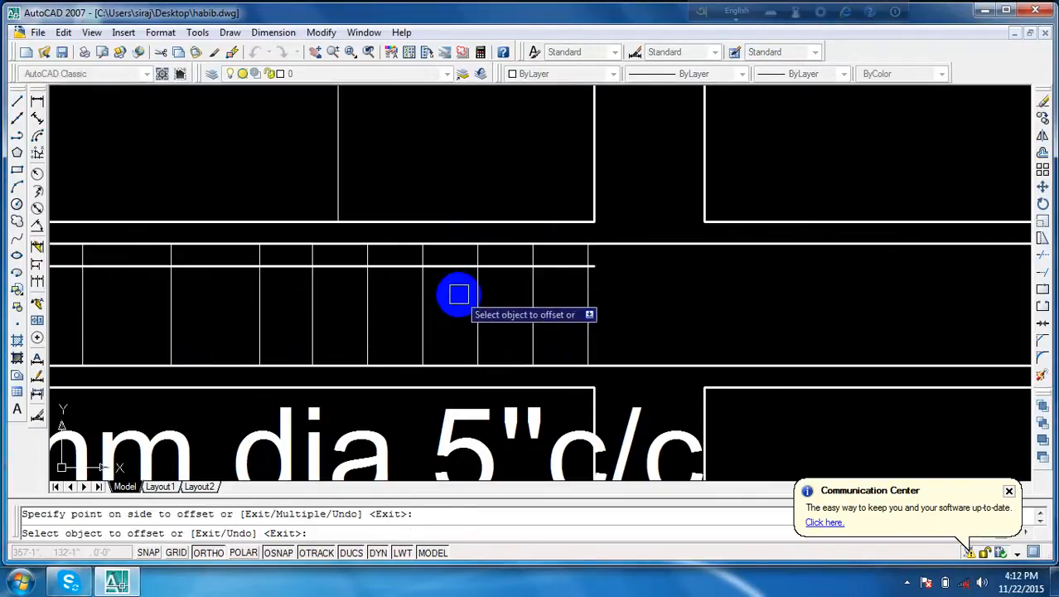
{"action": "type", "text": "o"}
{"action": "key", "text": "Return"}
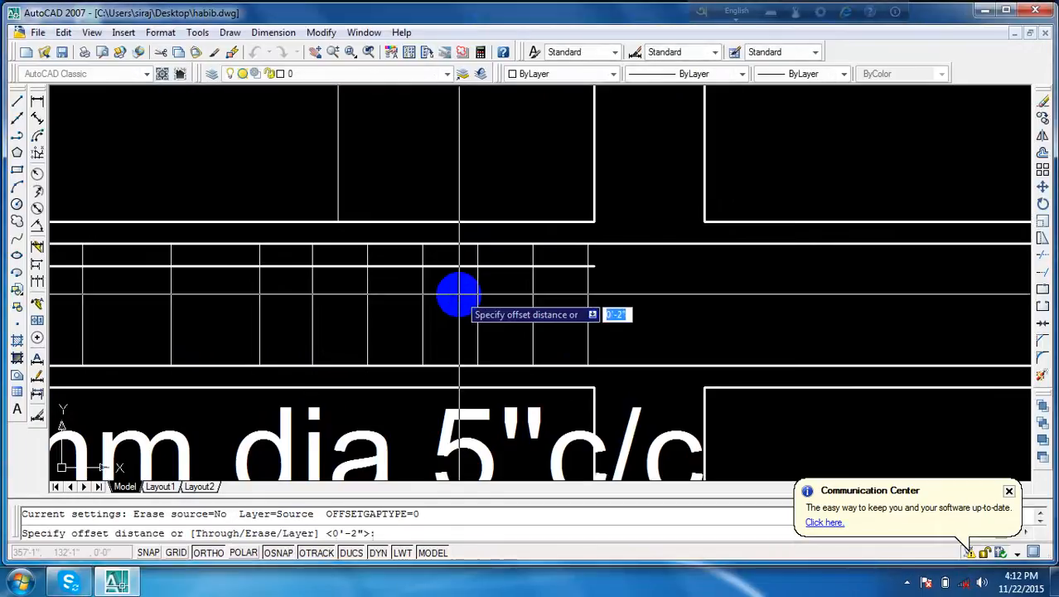
{"action": "scroll", "coordinate": [452, 261], "scroll_direction": "down", "scroll_amount": 5}
{"action": "scroll", "coordinate": [461, 253], "scroll_direction": "up", "scroll_amount": 3}
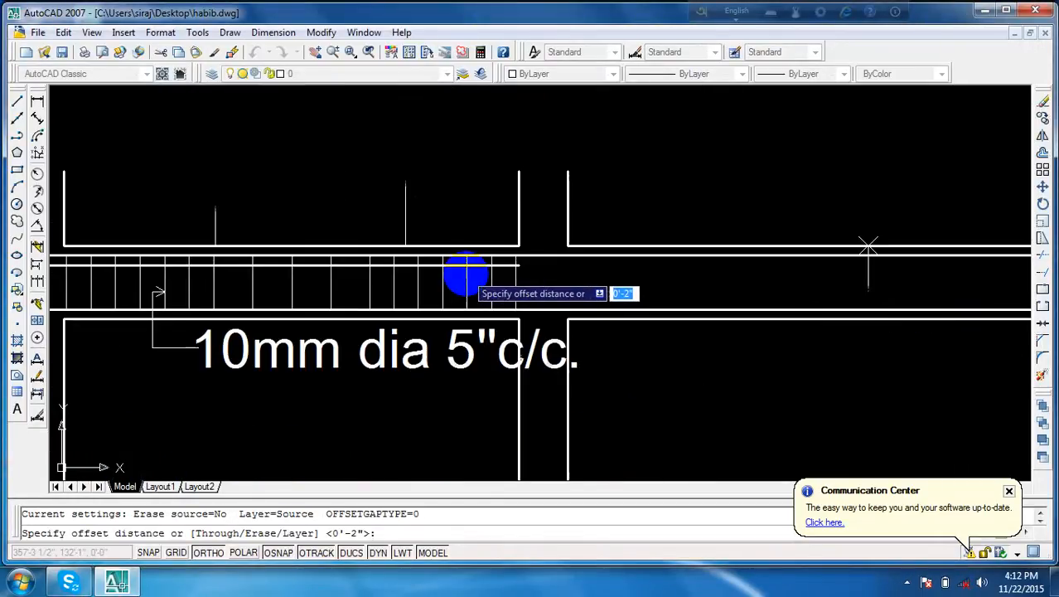
{"action": "key", "text": "Escape"}
{"action": "key", "text": "Escape"}
- Extend the offset top bar across the column to the vertical line at the middle span's first division point
{"action": "type", "text": "tr"}
{"action": "key", "text": "Return"}
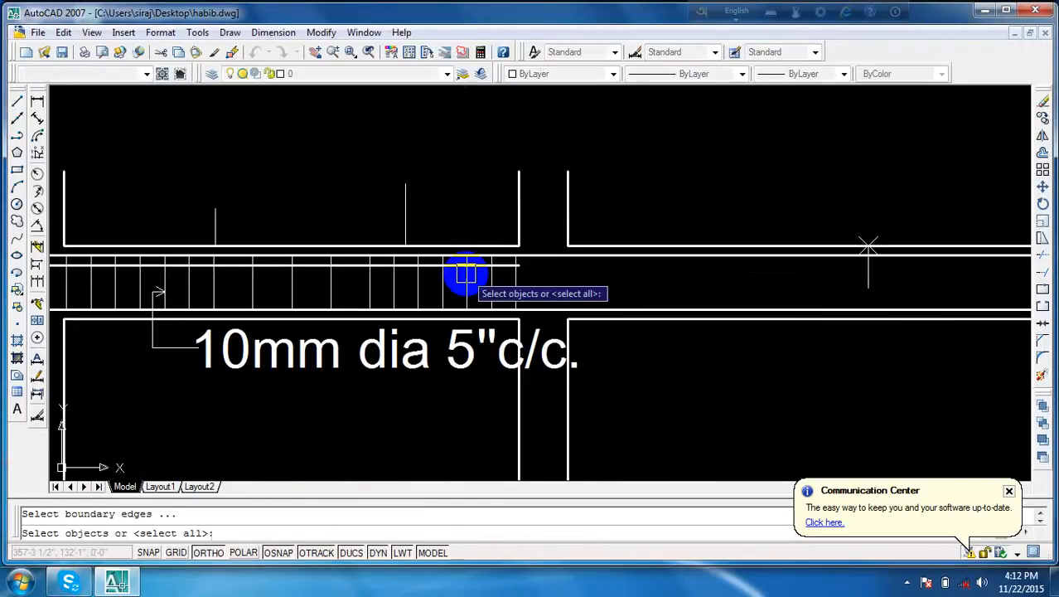
{"action": "key", "text": "Return"}
{"action": "left_click", "coordinate": [451, 269]}
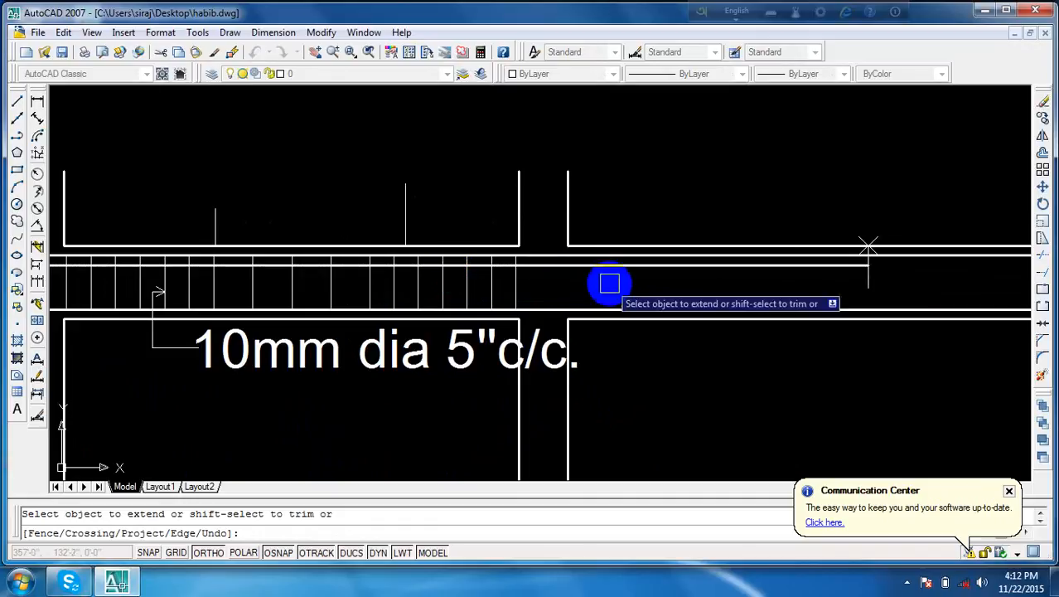
{"action": "key", "text": "Escape"}
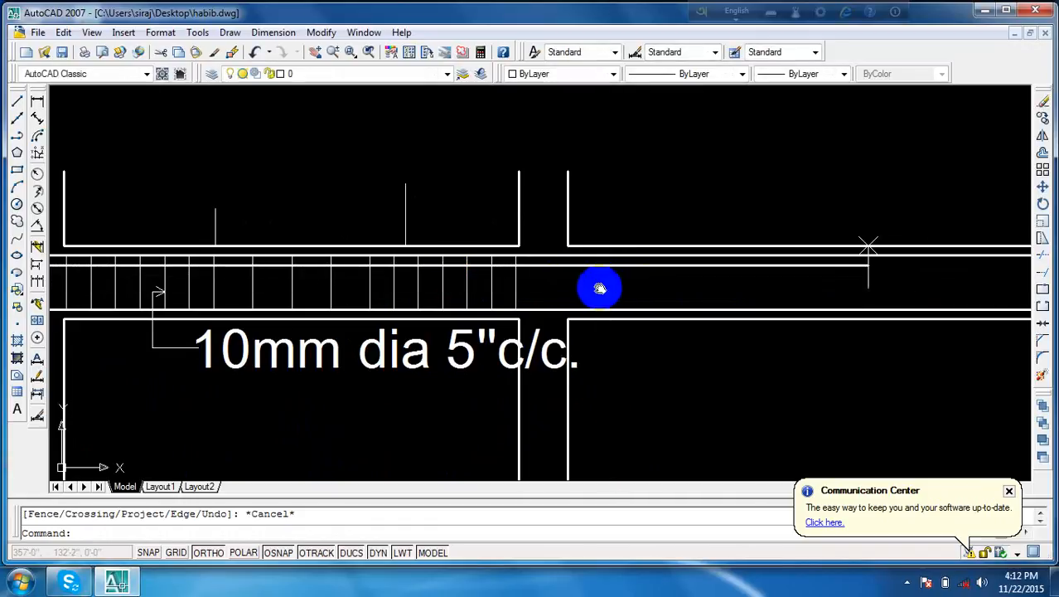
- Divide the left span's top edge into 3 equal segments
{"action": "middle_click_drag", "start_coordinate": [599, 289], "coordinate": [668, 286]}
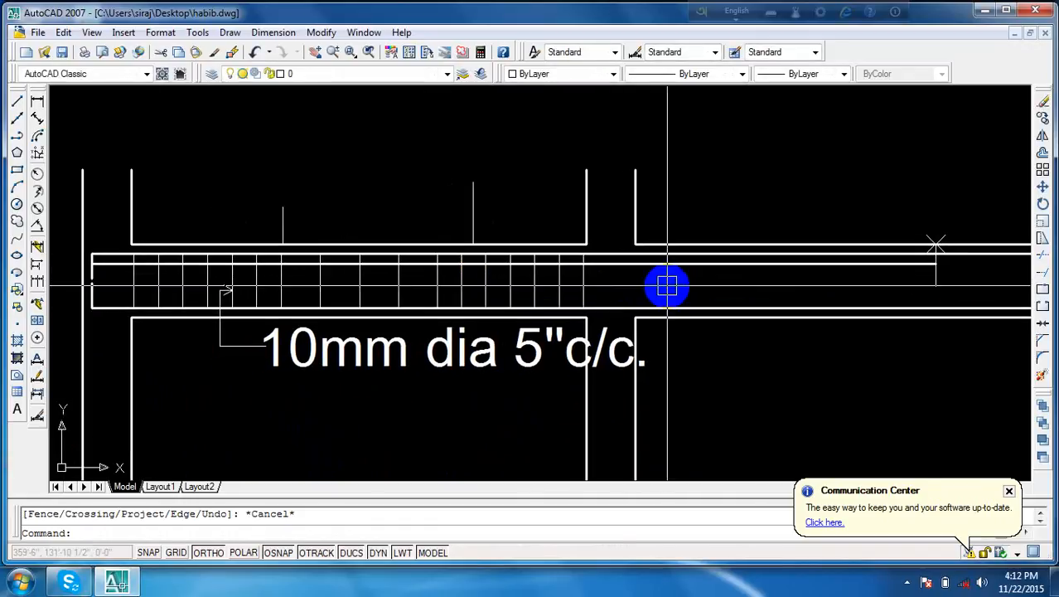
{"action": "middle_click_drag", "start_coordinate": [555, 281], "coordinate": [669, 286]}
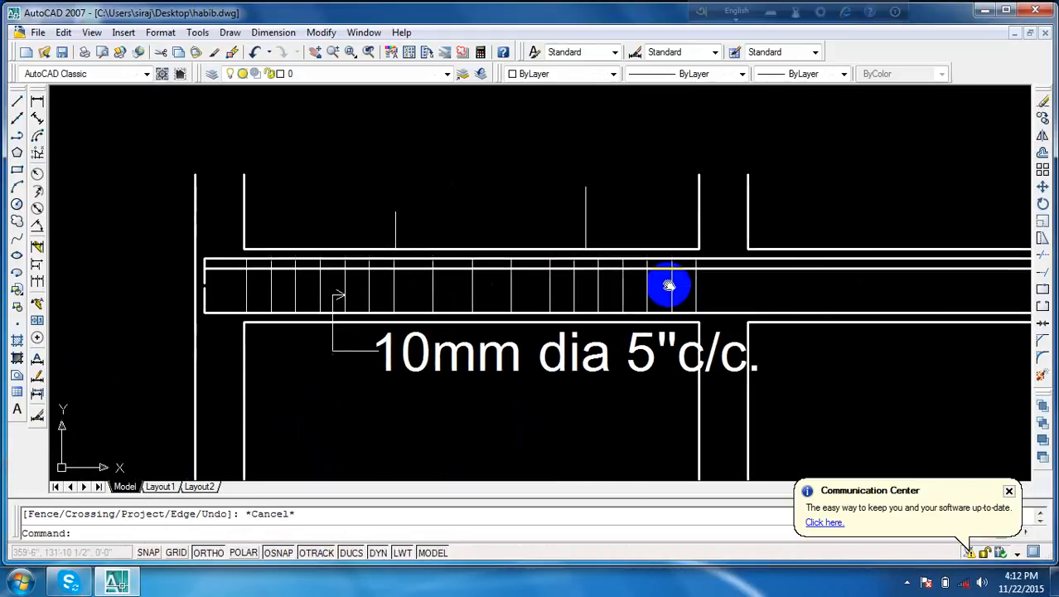
{"action": "key", "text": "Escape"}
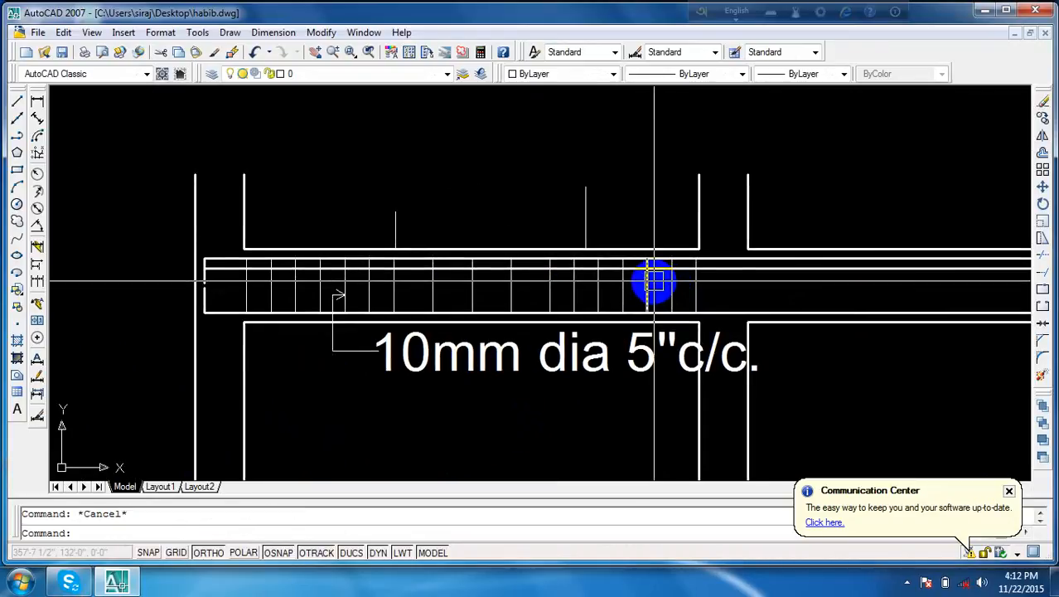
{"action": "type", "text": "div"}
{"action": "key", "text": "Return"}
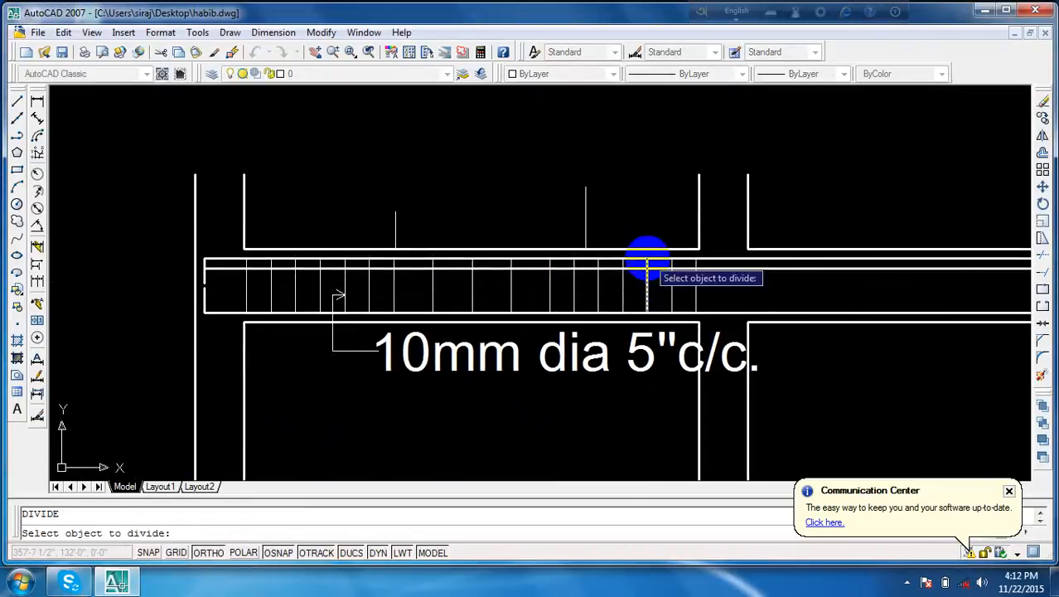
{"action": "left_click", "coordinate": [647, 250]}
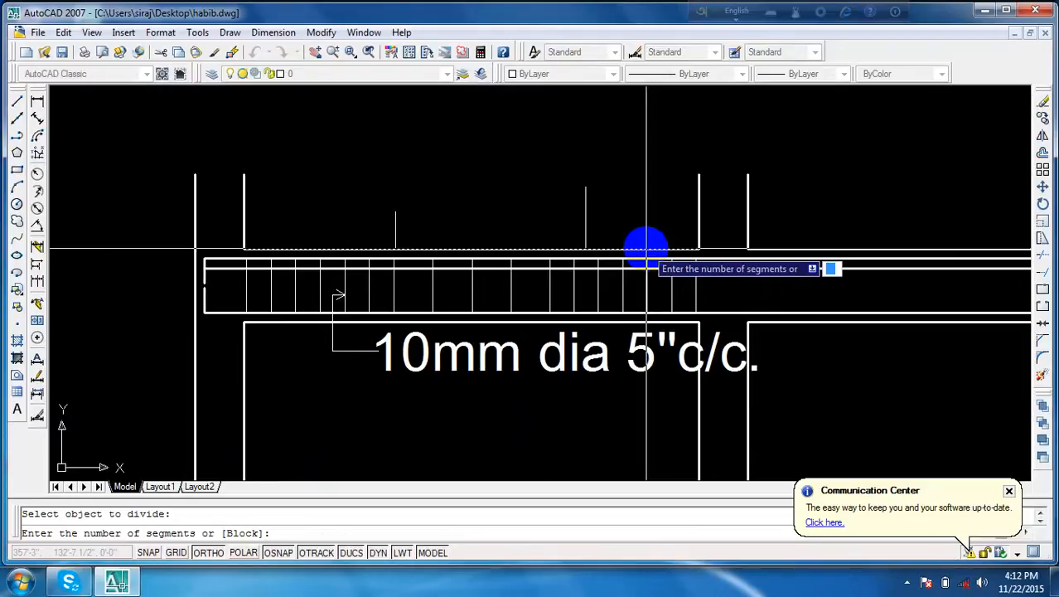
{"action": "type", "text": "3"}
{"action": "key", "text": "Return"}
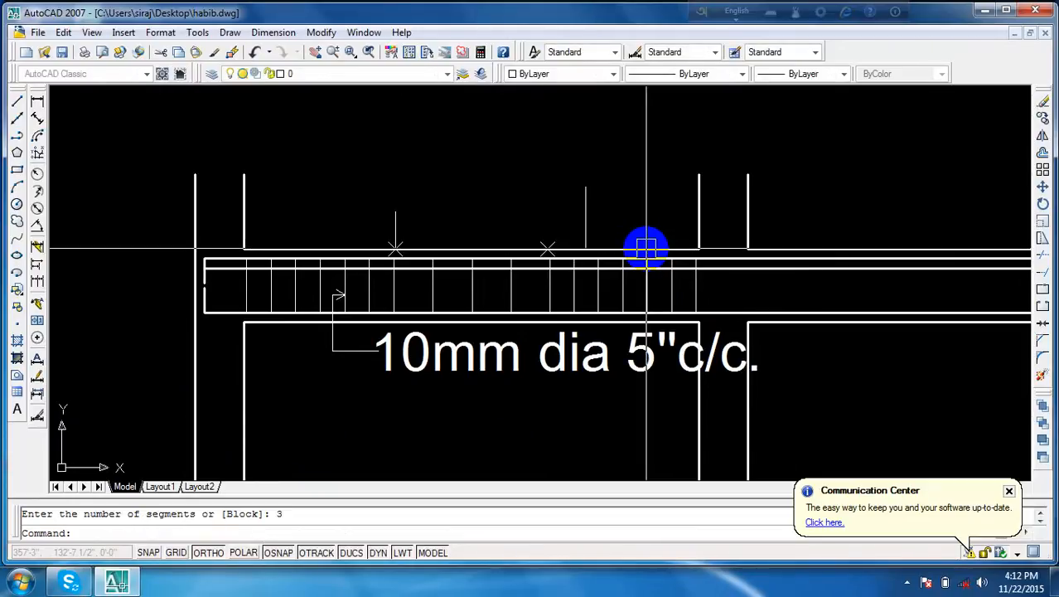
{"action": "key", "text": "Escape"}
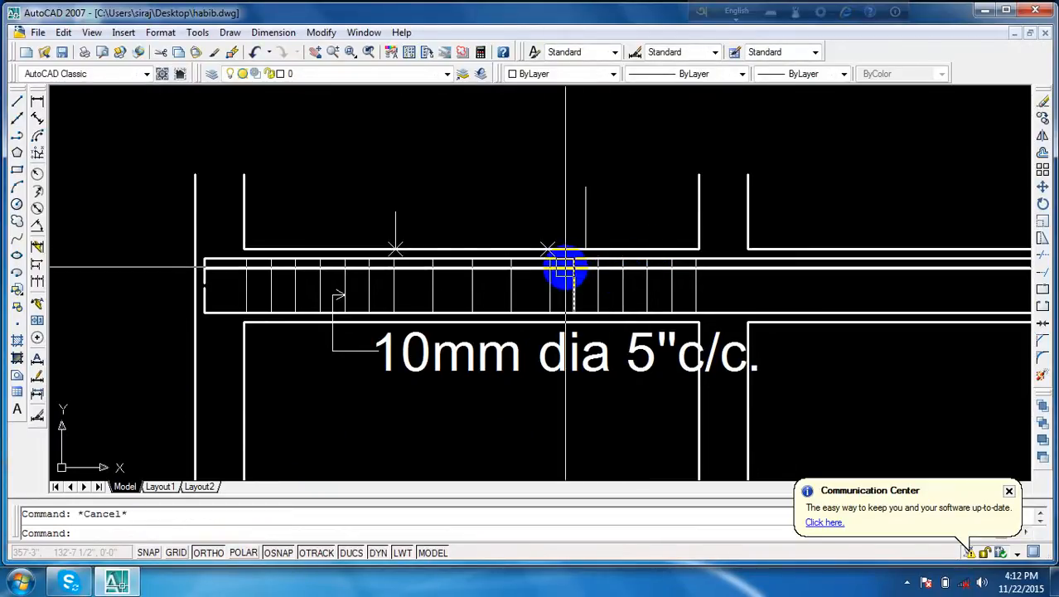
- Draw a vertical line about 7 1/2" long from the left span's second division point down into the beam
{"action": "type", "text": "l"}
{"action": "key", "text": "Return"}
{"action": "left_click", "coordinate": [548, 252]}
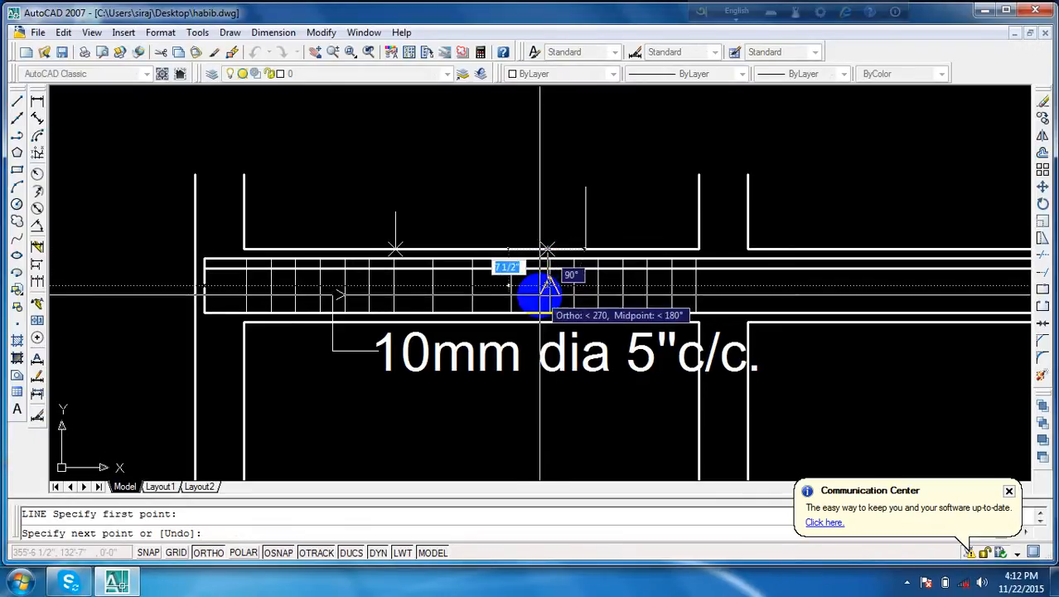
{"action": "scroll", "coordinate": [545, 288], "scroll_direction": "up", "scroll_amount": 3}
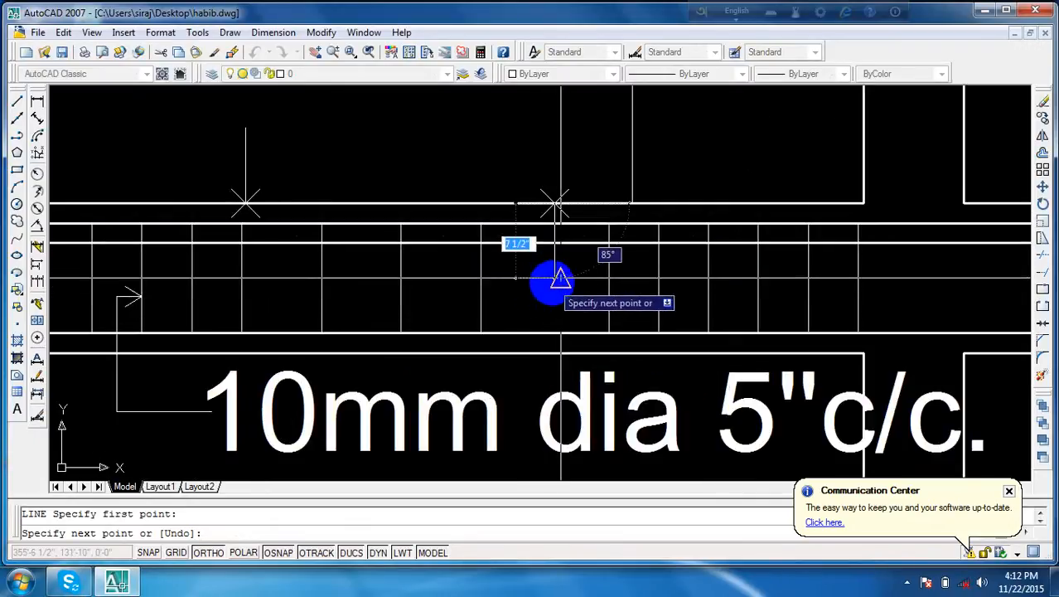
{"action": "left_click", "coordinate": [548, 278]}
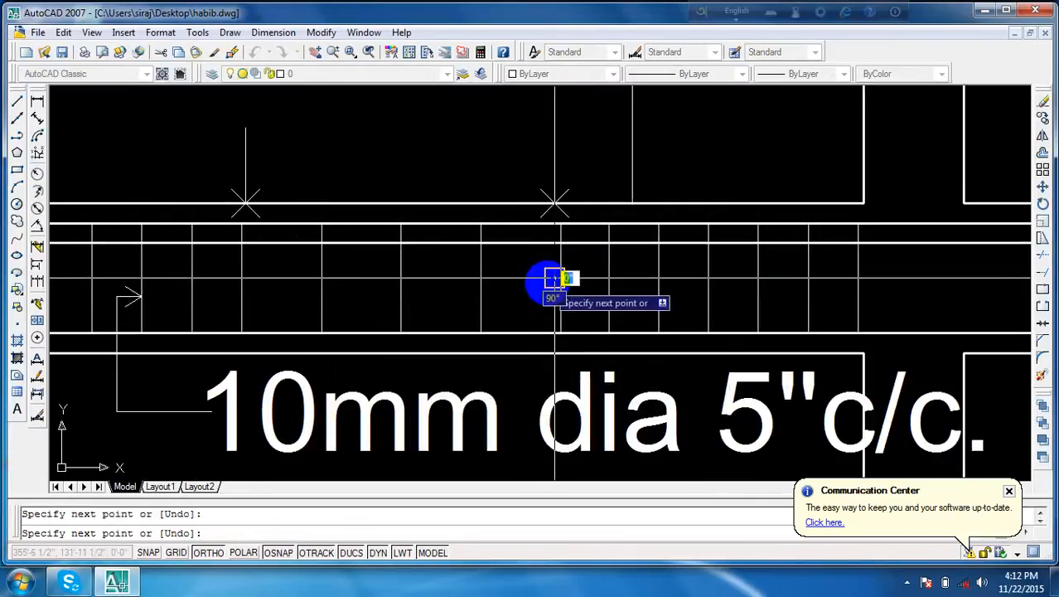
{"action": "key", "text": "Return"}
{"action": "key", "text": "Escape"}
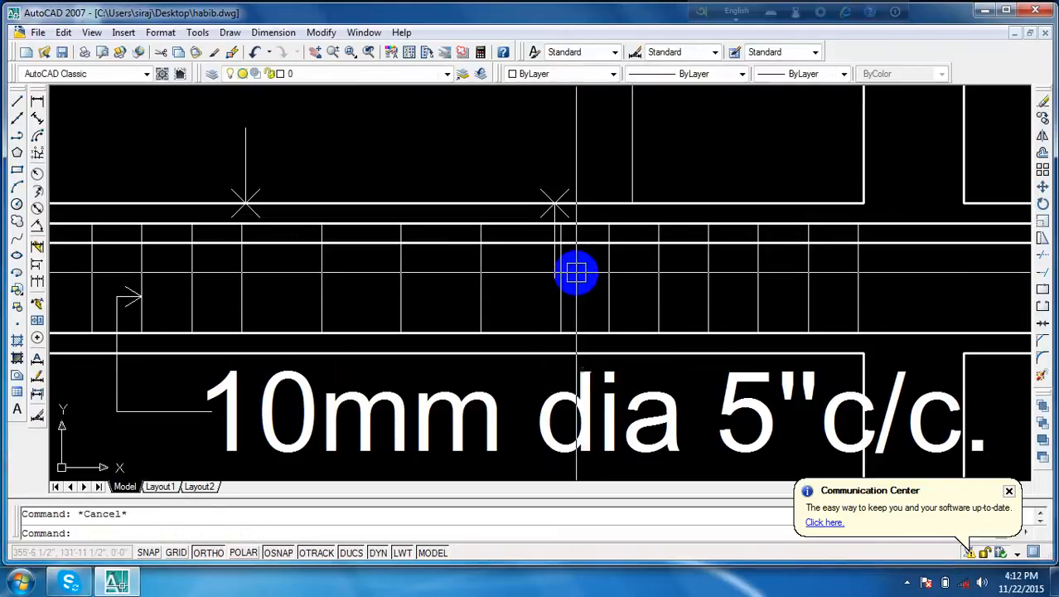
- Trim the extra top bar at the vertical line on the left span's second third point and erase the leftover bar piece beyond it
{"action": "scroll", "coordinate": [586, 276], "scroll_direction": "up", "scroll_amount": 3}
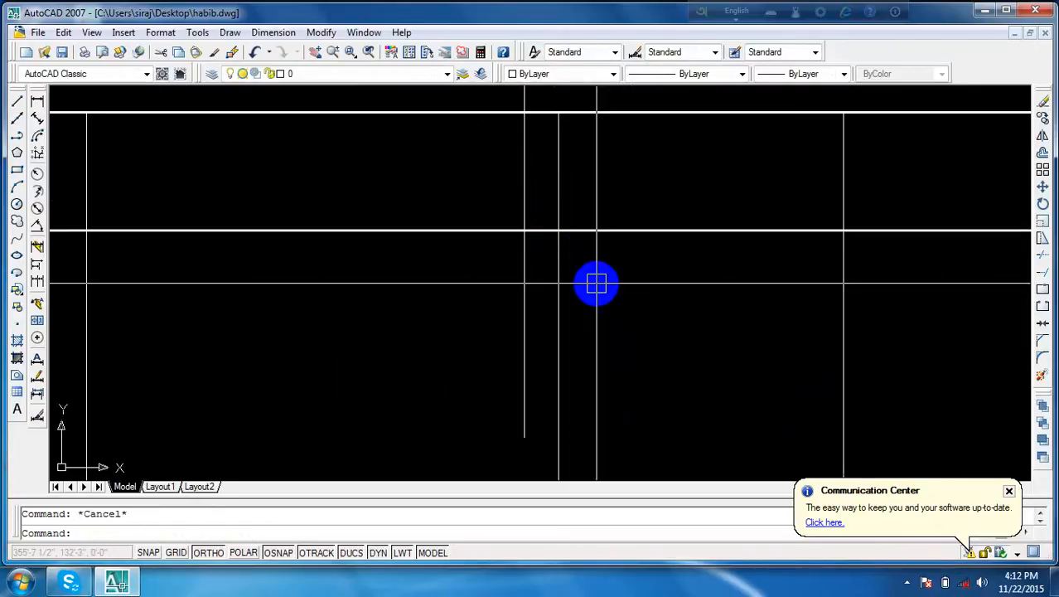
{"action": "type", "text": "tr"}
{"action": "key", "text": "Return"}
{"action": "key", "text": "Return"}
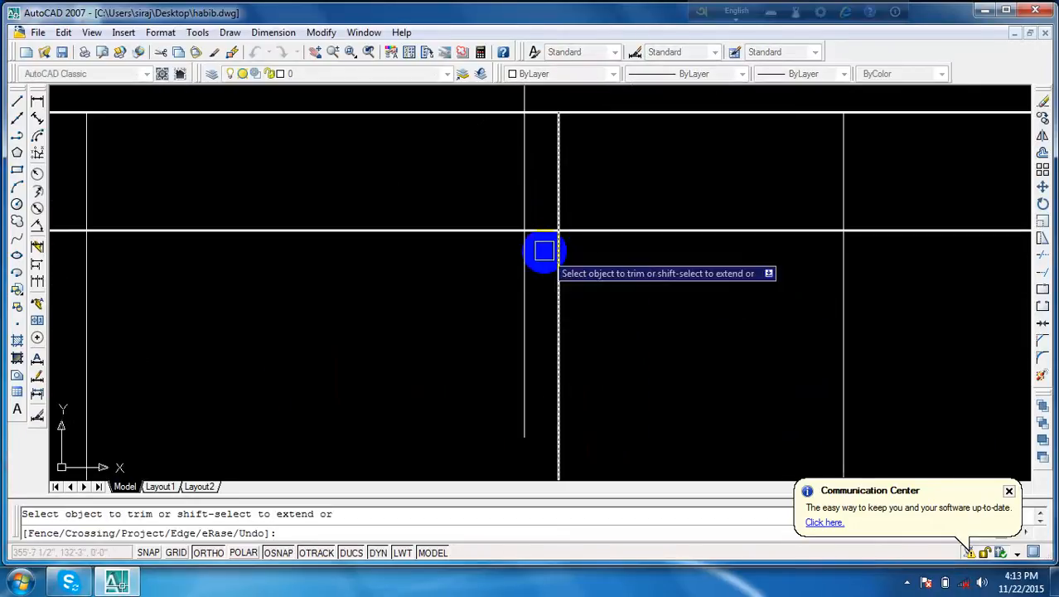
{"action": "scroll", "coordinate": [490, 234], "scroll_direction": "down", "scroll_amount": 6}
{"action": "middle_click_drag", "start_coordinate": [489, 274], "coordinate": [641, 289]}
{"action": "key", "text": "Escape"}
{"action": "left_click", "coordinate": [540, 262]}
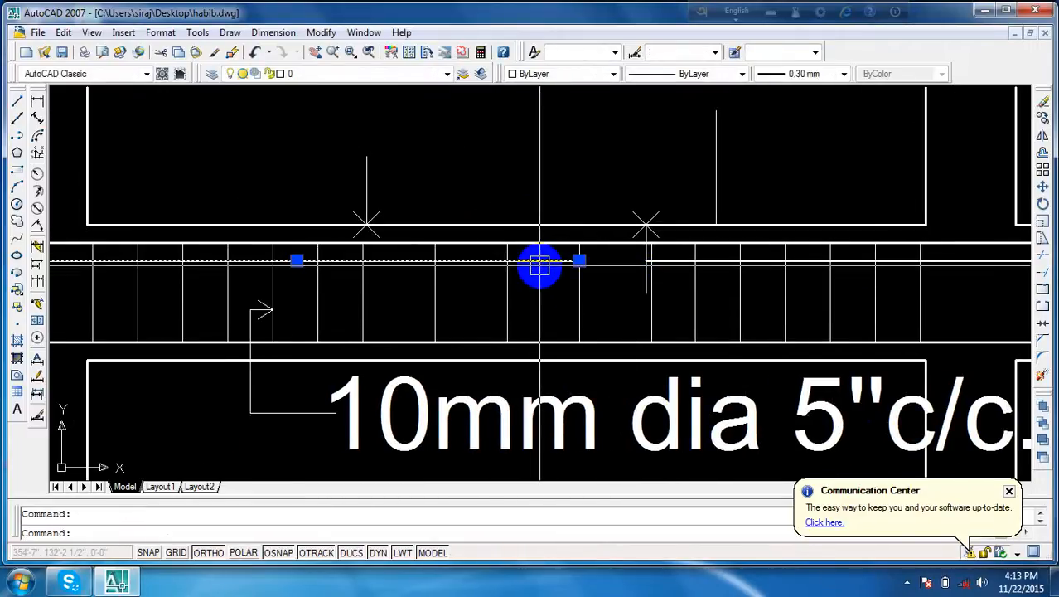
{"action": "key", "text": "Delete"}
- Divide the left span's top edge into 4 equal segments
{"action": "scroll", "coordinate": [539, 266], "scroll_direction": "down", "scroll_amount": 4}
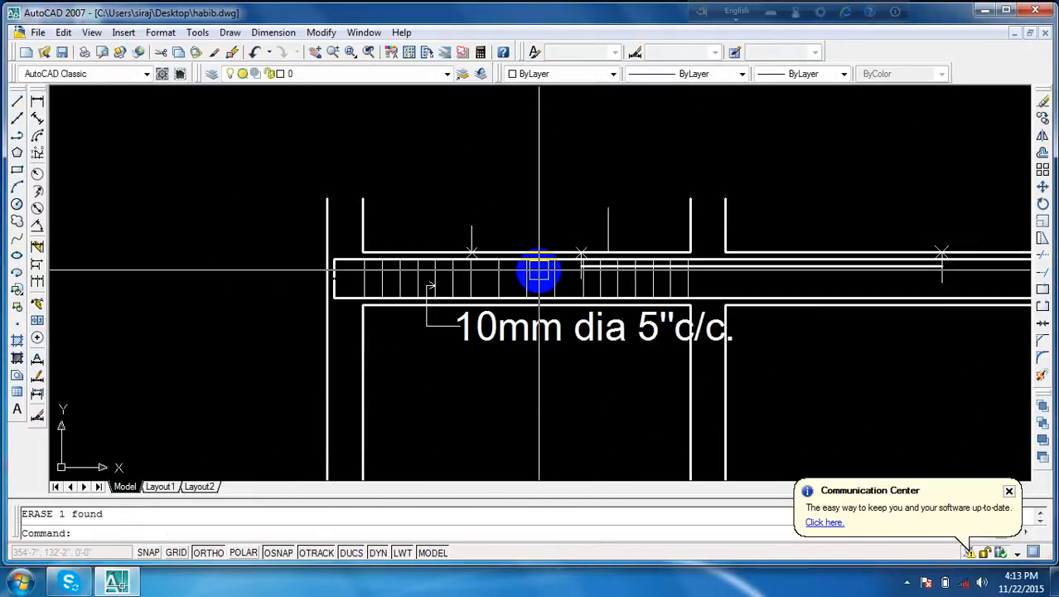
{"action": "middle_click_drag", "start_coordinate": [539, 272], "coordinate": [452, 276]}
{"action": "key", "text": "Escape"}
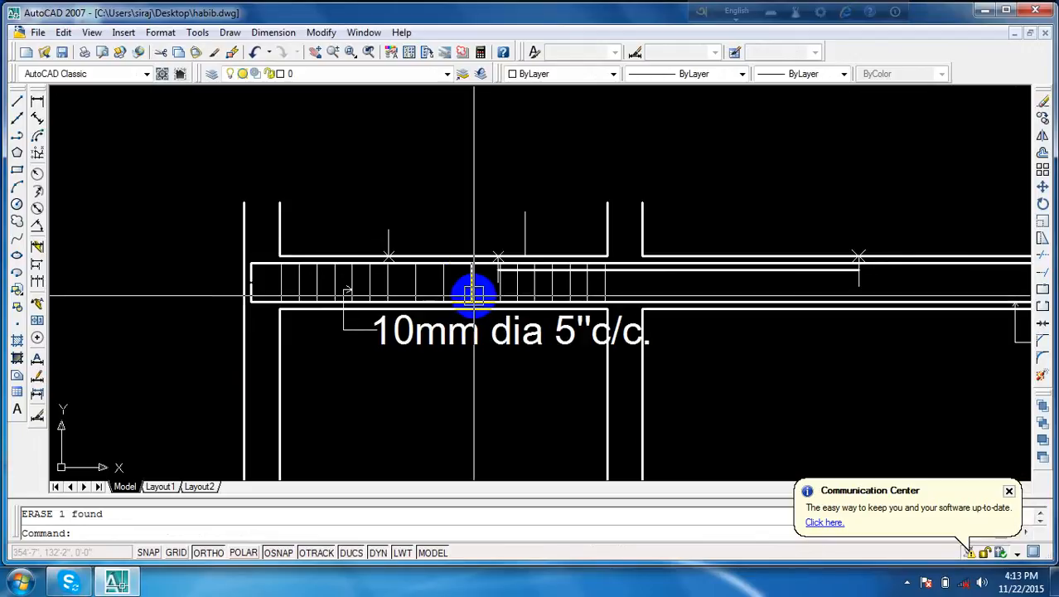
{"action": "scroll", "coordinate": [366, 277], "scroll_direction": "up", "scroll_amount": 3}
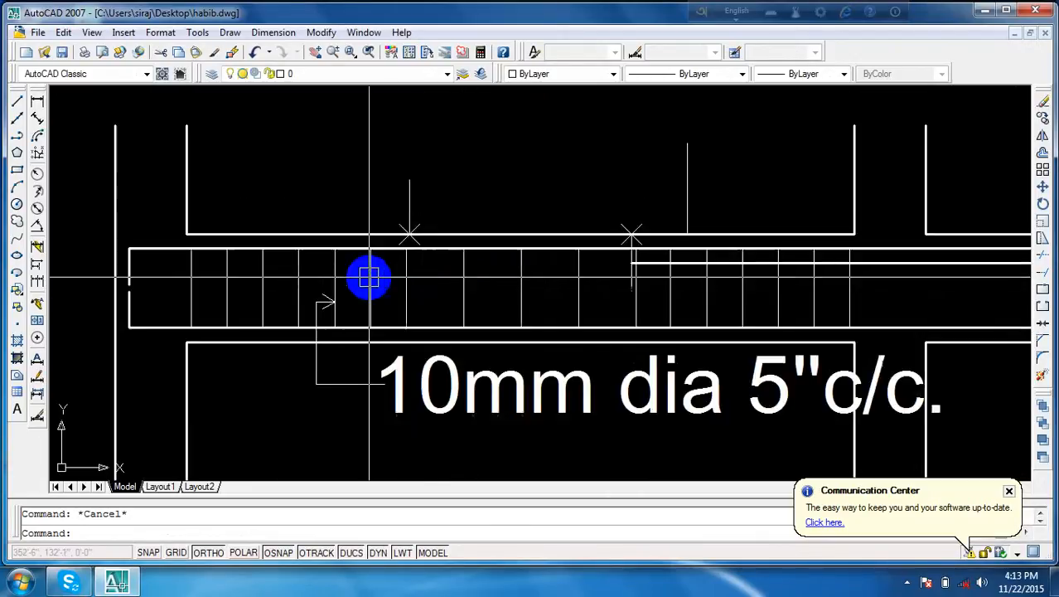
{"action": "middle_click_drag", "start_coordinate": [368, 278], "coordinate": [558, 288]}
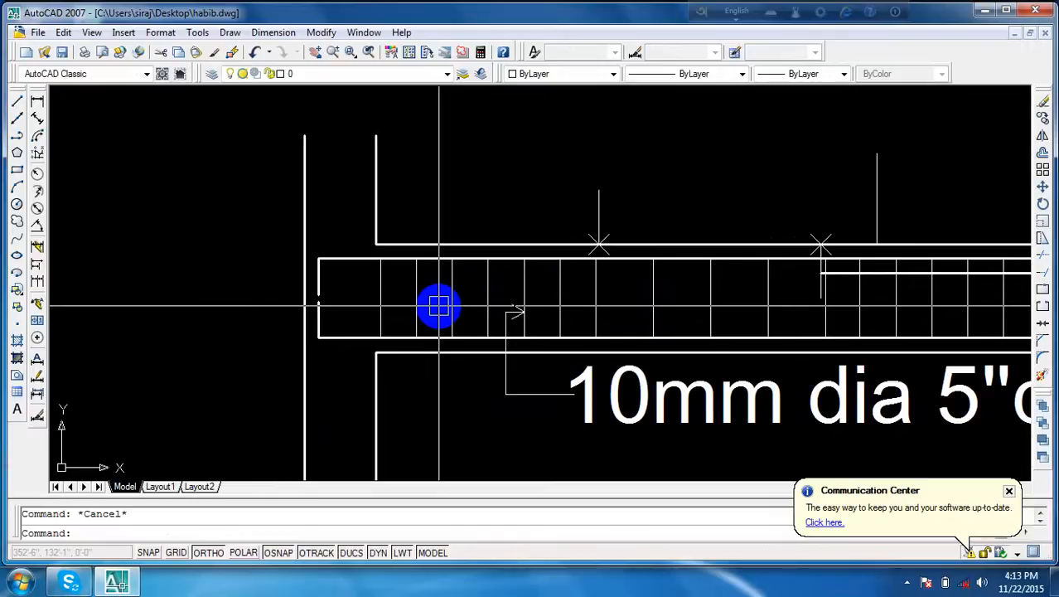
{"action": "type", "text": "div"}
{"action": "key", "text": "Return"}
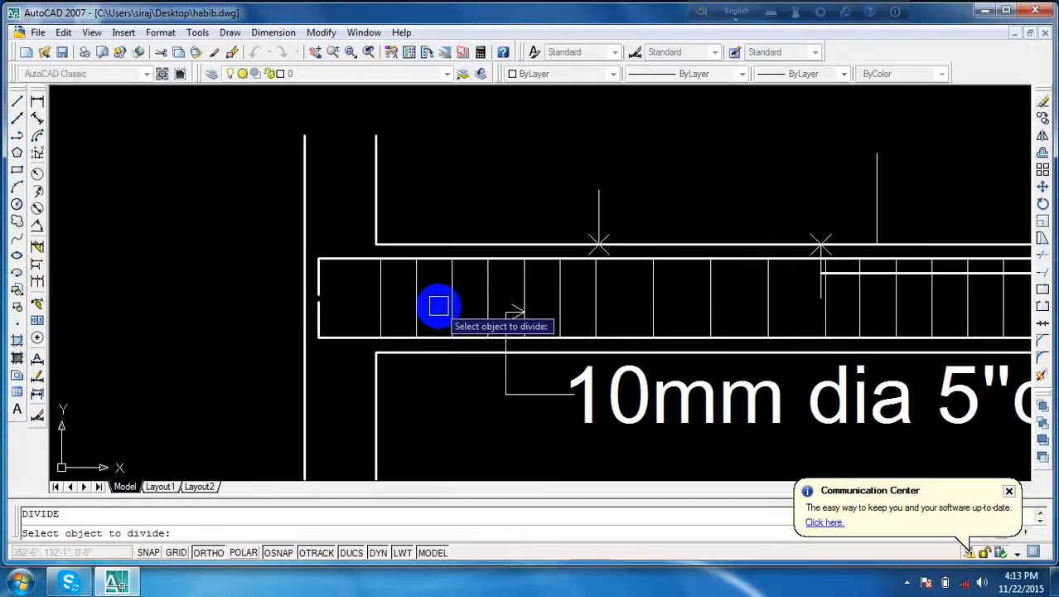
{"action": "left_click", "coordinate": [451, 244]}
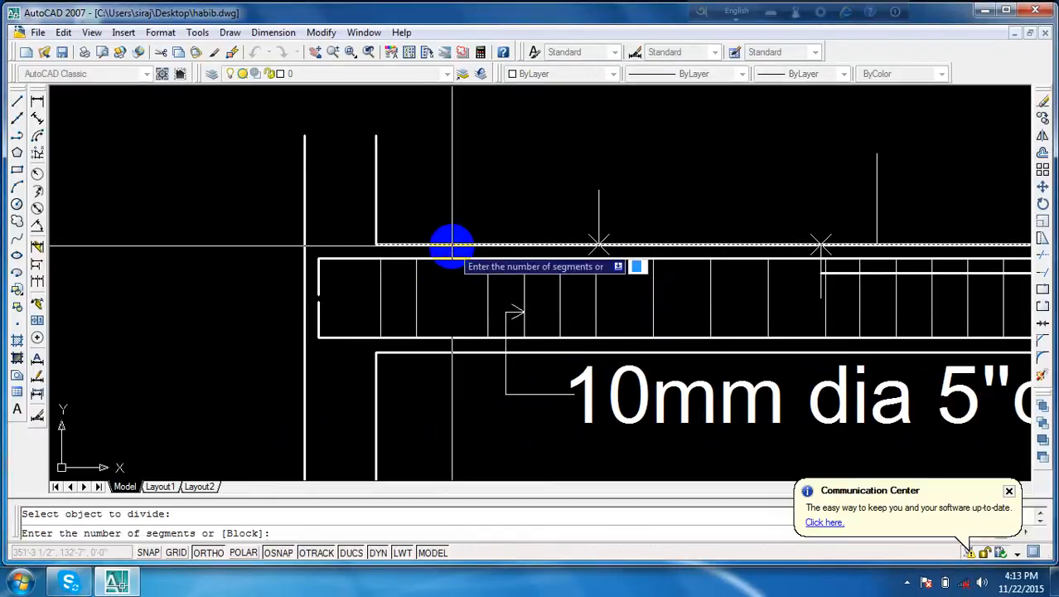
{"action": "type", "text": "4"}
{"action": "key", "text": "Return"}
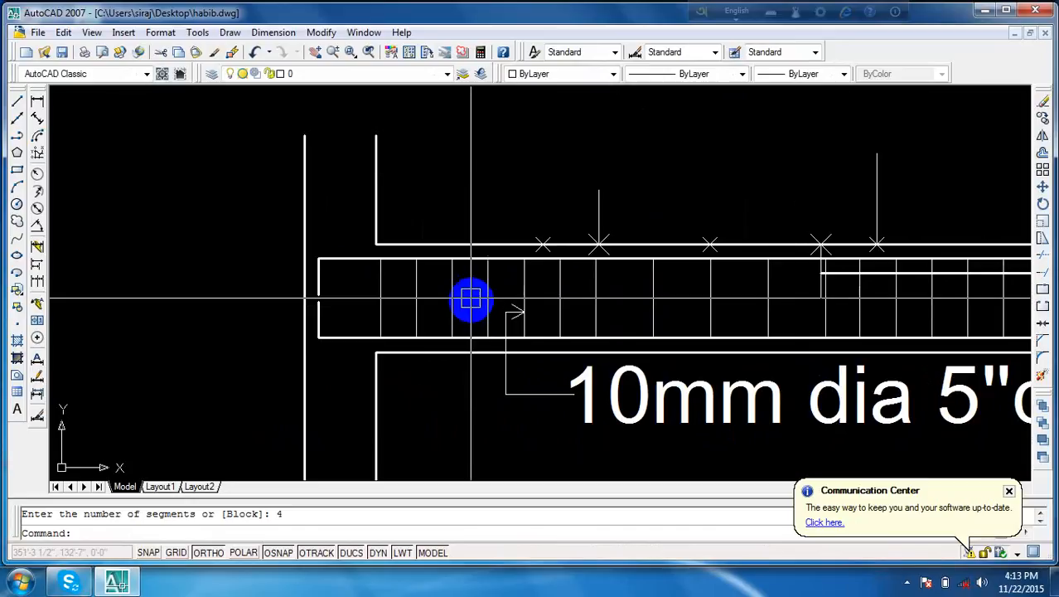
{"action": "key", "text": "Escape"}
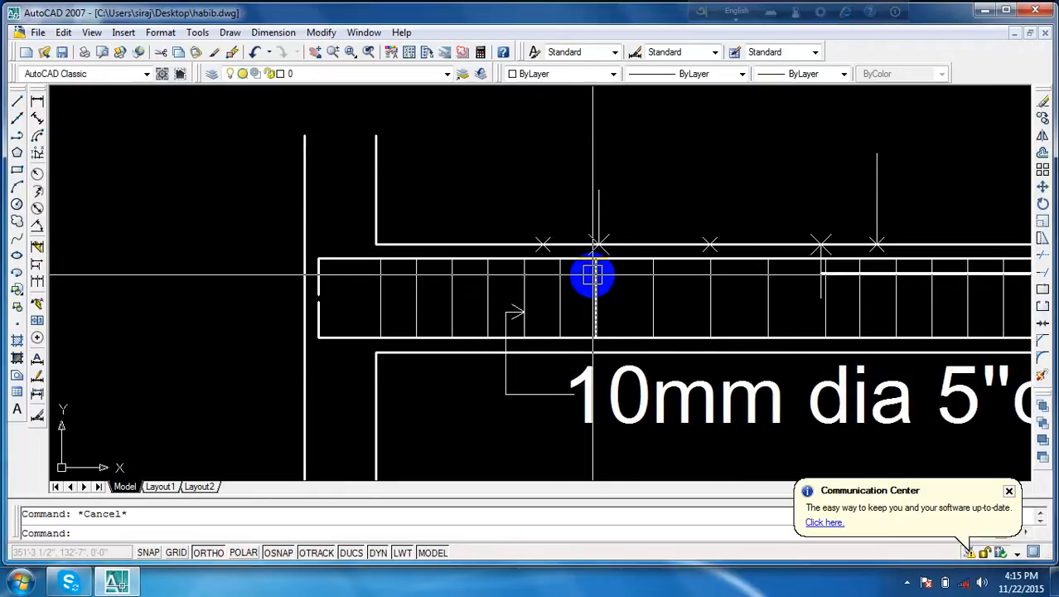
- Draw a short vertical line from the left span's first quarter point down into the beam
{"action": "middle_click_drag", "start_coordinate": [592, 276], "coordinate": [695, 208]}
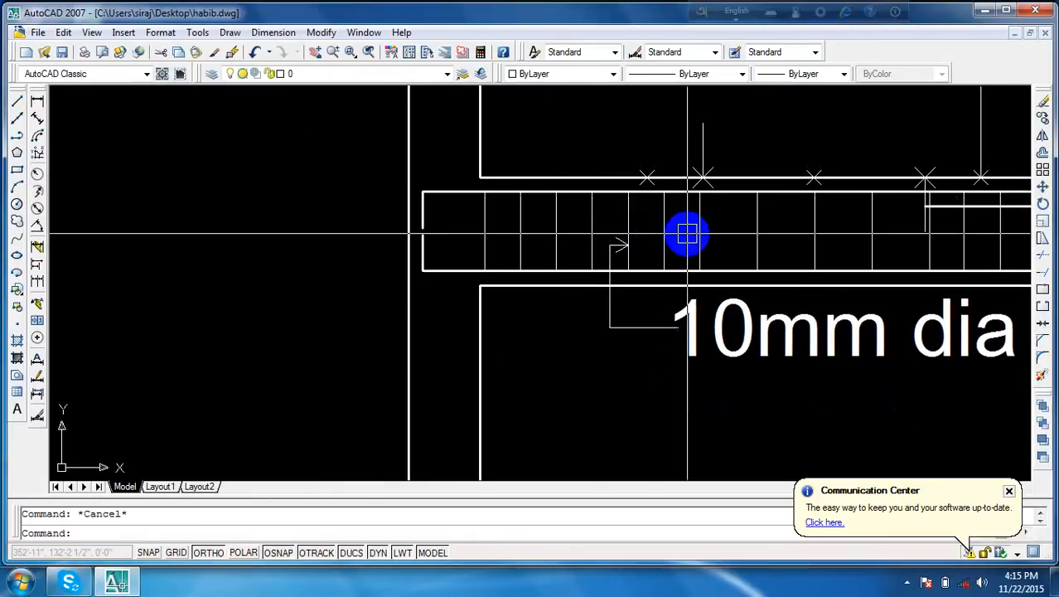
{"action": "type", "text": "l"}
{"action": "key", "text": "Return"}
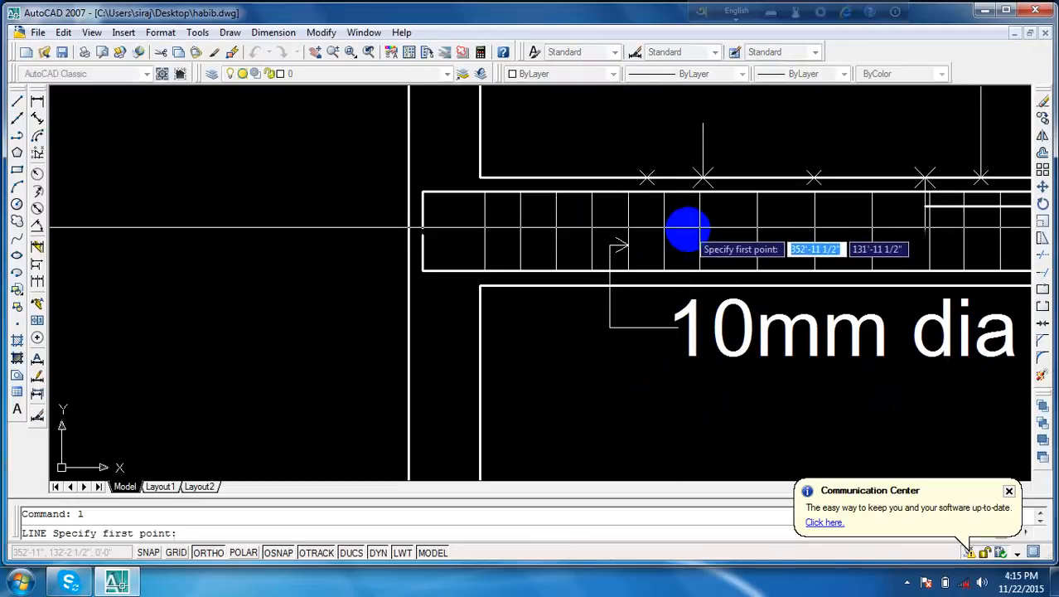
{"action": "left_click", "coordinate": [646, 178]}
{"action": "left_click", "coordinate": [645, 223]}
{"action": "key", "text": "Return"}
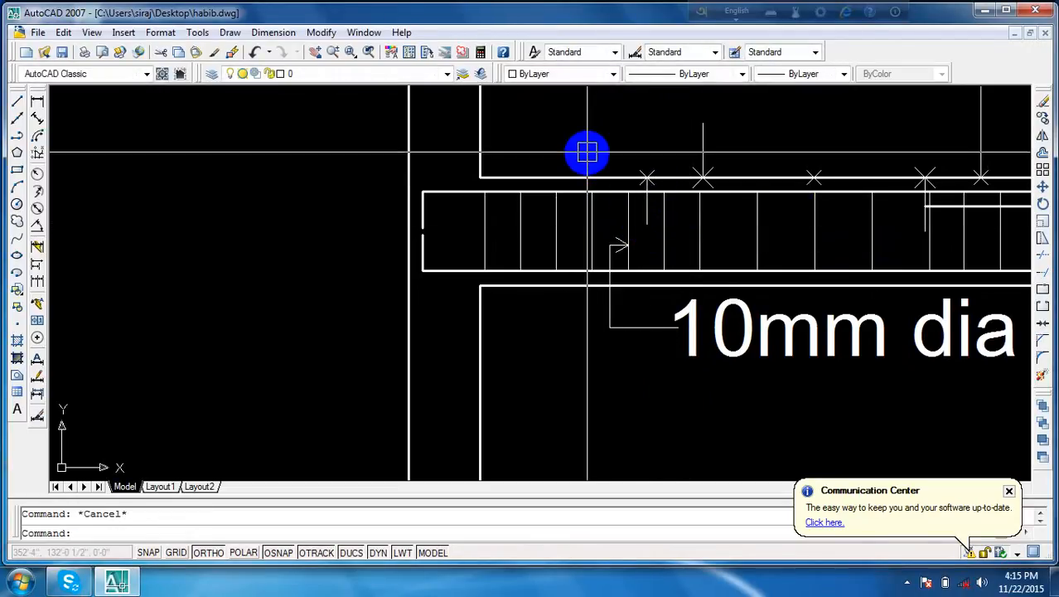
- Try to offset the left span's top edge 2" downward into the beam
{"action": "type", "text": "o"}
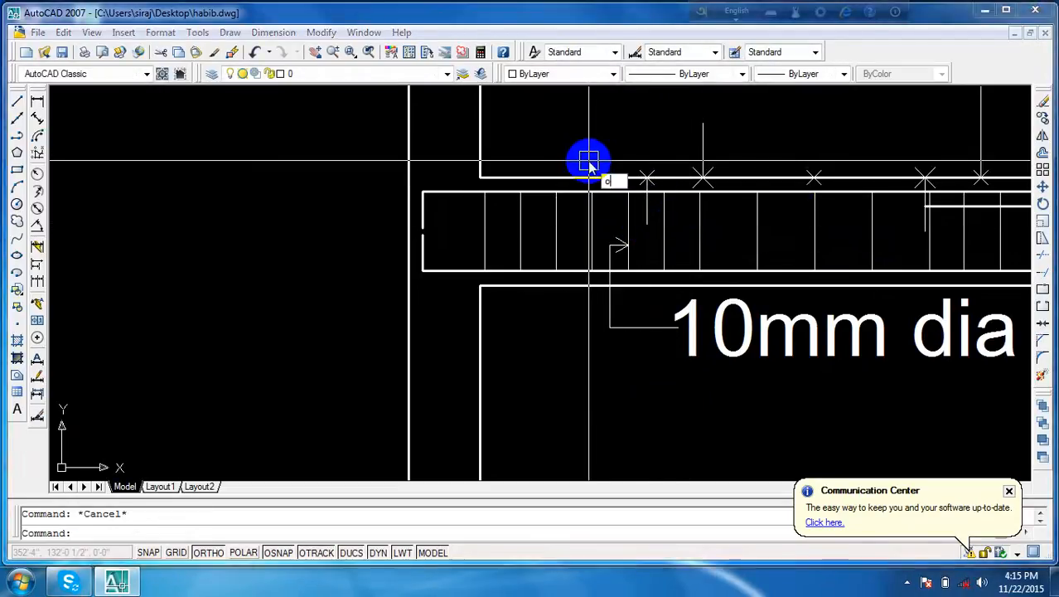
{"action": "key", "text": "Return"}
{"action": "key", "text": "Return"}
{"action": "left_click", "coordinate": [580, 175]}
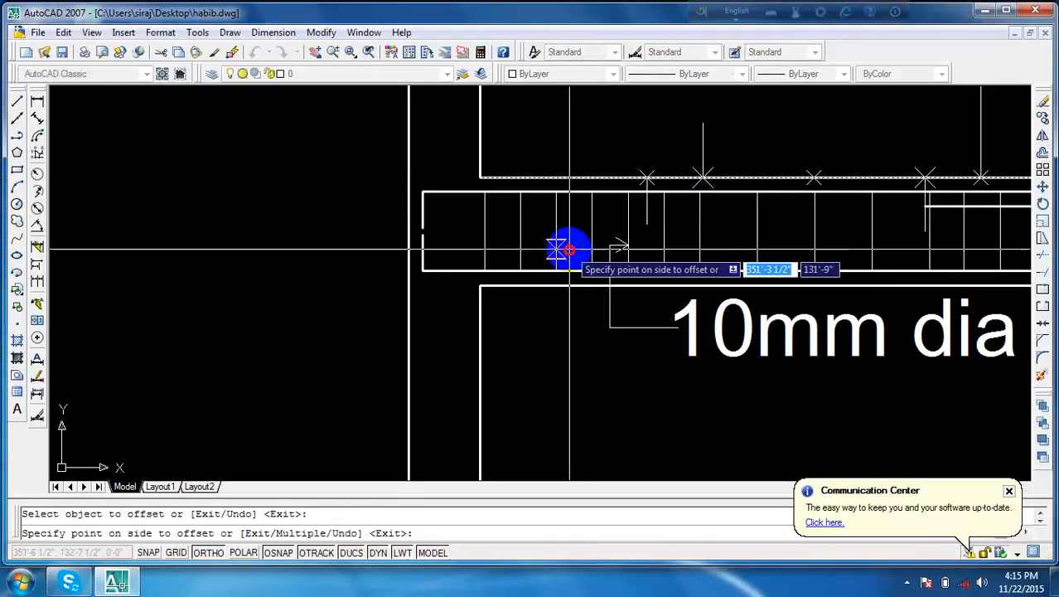
{"action": "left_click", "coordinate": [571, 237]}
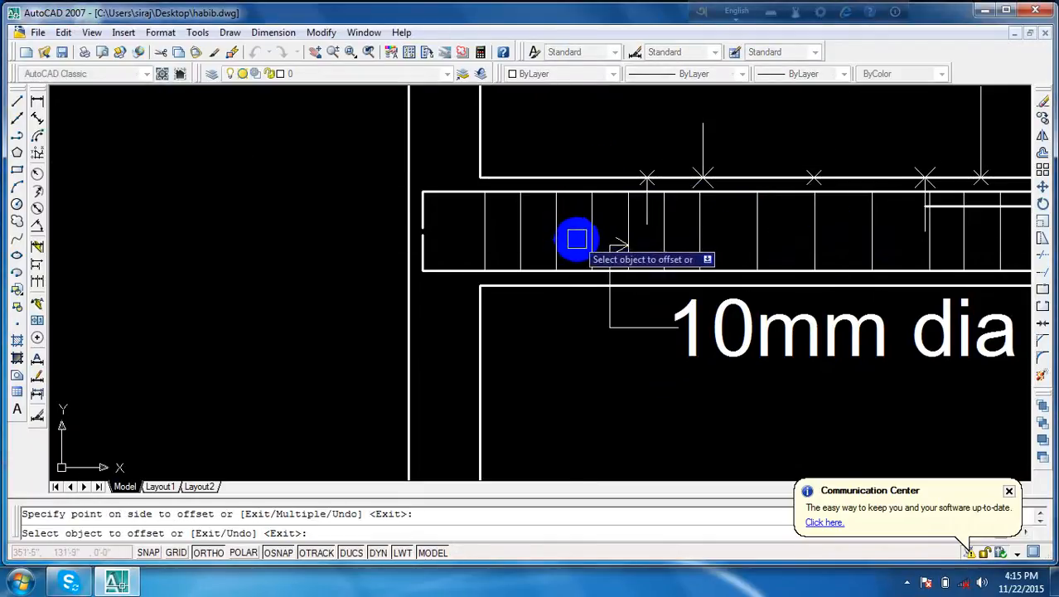
{"action": "key", "text": "Escape"}
{"action": "key", "text": "Escape"}
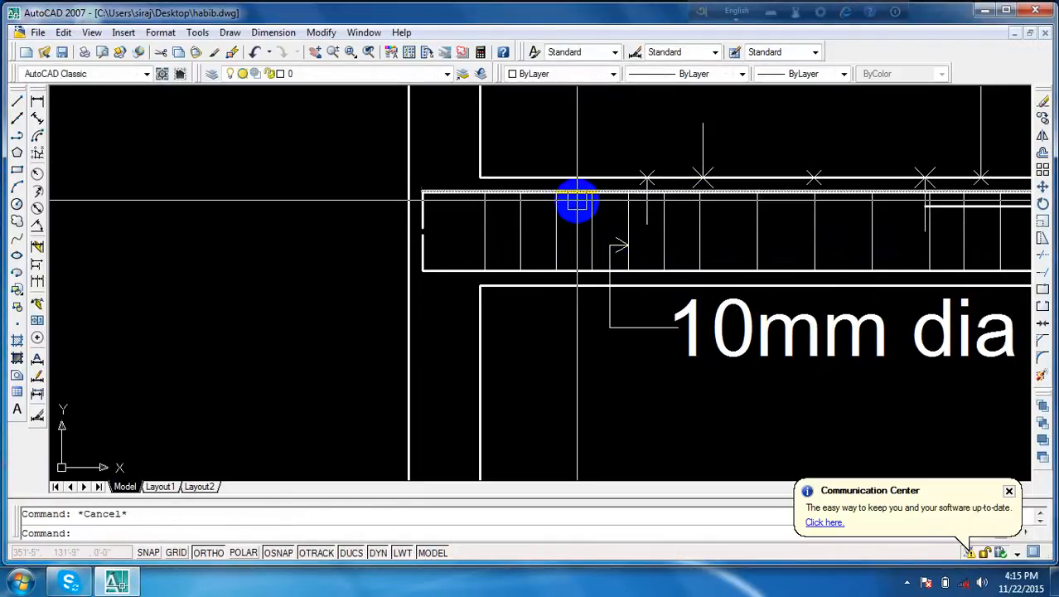
{"action": "left_click", "coordinate": [574, 193]}
{"action": "left_click", "coordinate": [570, 248]}
{"action": "key", "text": "Escape"}
{"action": "key", "text": "Escape"}
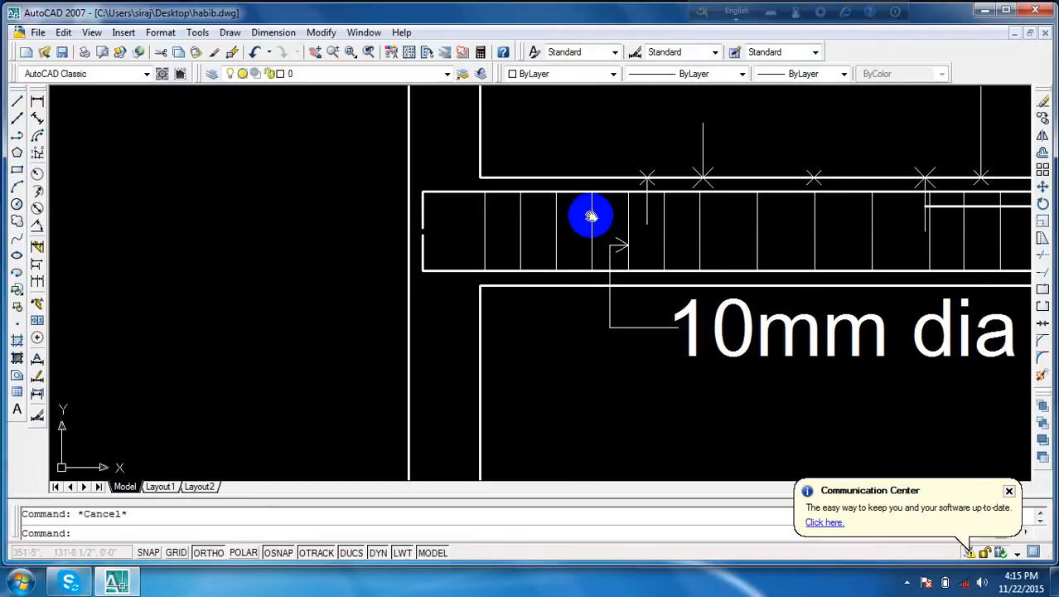
- Examine the extra top bar and its bent end at the beam's right end column
{"action": "mouse_move", "coordinate": [589, 215]}
{"action": "middle_mouse_down"}
{"action": "mouse_move", "coordinate": [542, 233]}
{"action": "mouse_move", "coordinate": [532, 253]}
{"action": "mouse_move", "coordinate": [631, 244]}
{"action": "middle_mouse_up"}
{"action": "scroll", "coordinate": [532, 253], "scroll_direction": "down", "scroll_amount": 2}
{"action": "scroll", "coordinate": [628, 241], "scroll_direction": "up", "scroll_amount": 3}
{"action": "scroll", "coordinate": [631, 240], "scroll_direction": "down", "scroll_amount": 5}
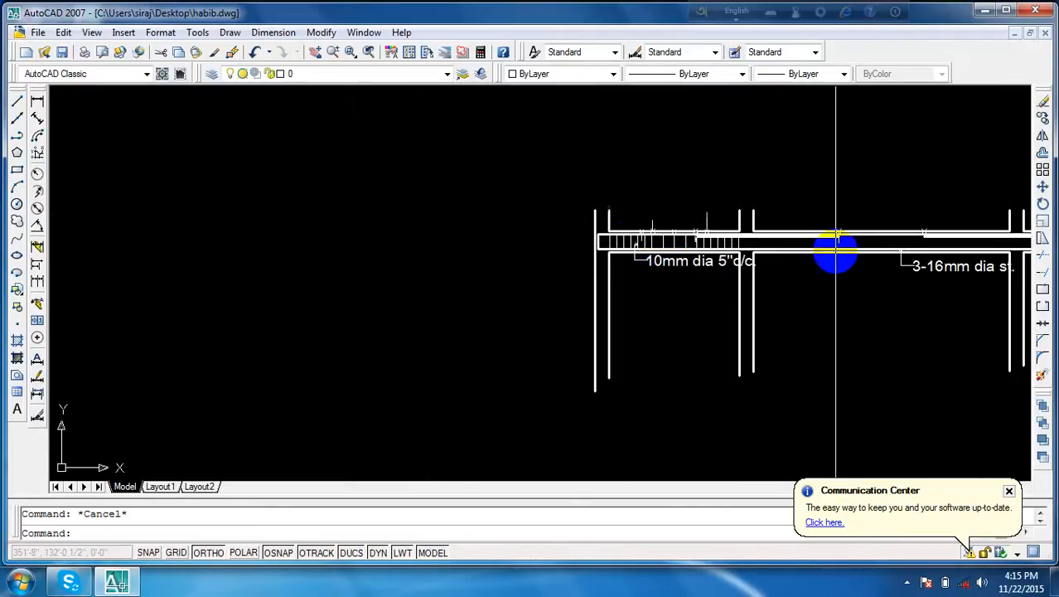
{"action": "middle_click_drag", "start_coordinate": [851, 248], "coordinate": [483, 249]}
{"action": "scroll", "coordinate": [865, 219], "scroll_direction": "up", "scroll_amount": 1}
{"action": "scroll", "coordinate": [935, 249], "scroll_direction": "up", "scroll_amount": 3}
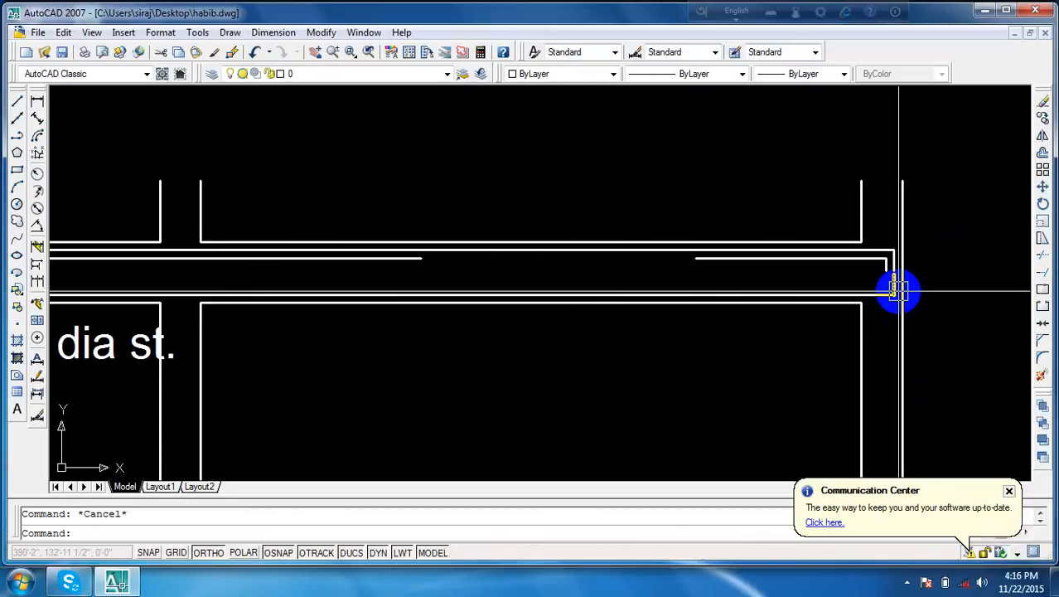
{"action": "scroll", "coordinate": [624, 357], "scroll_direction": "down", "scroll_amount": 2}
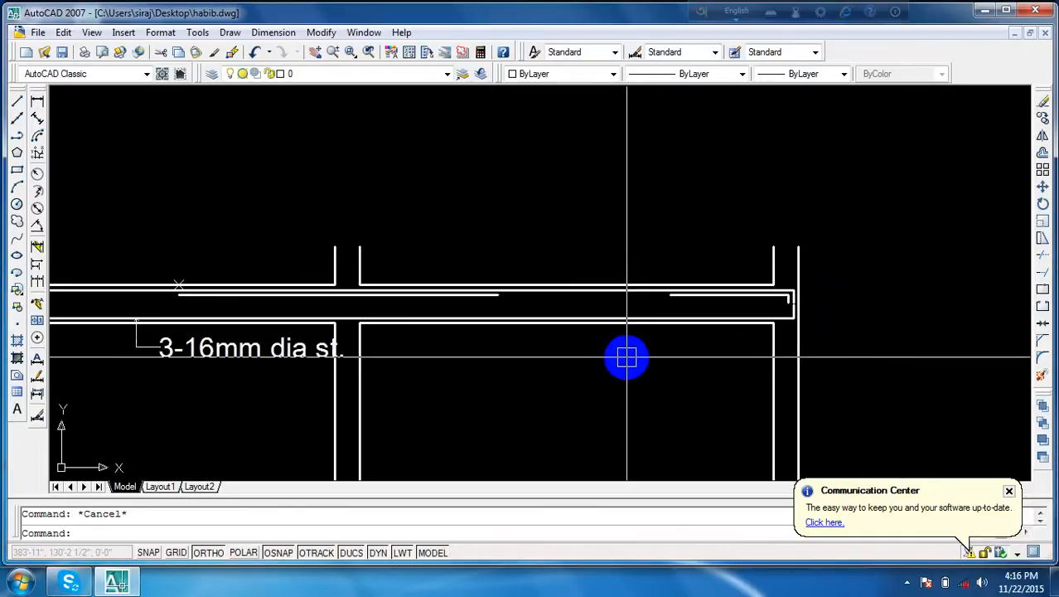
{"action": "middle_click_drag", "start_coordinate": [584, 371], "coordinate": [833, 291]}
{"action": "scroll", "coordinate": [655, 352], "scroll_direction": "down", "scroll_amount": 2}
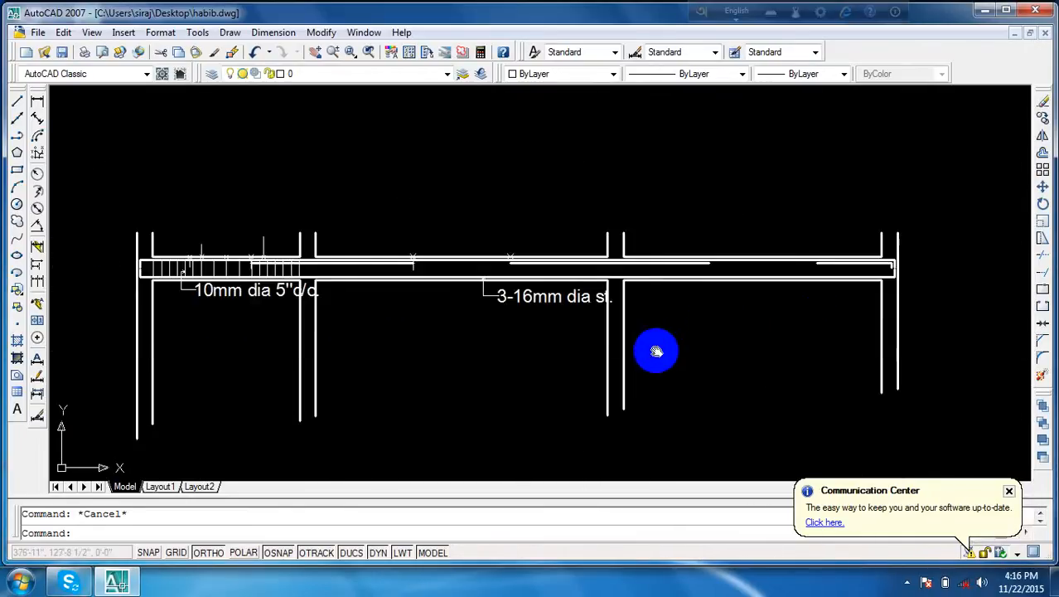
- Offset the left span's main top bar 2" downward into the beam, dismissing the hard disk warning
{"action": "middle_click_drag", "start_coordinate": [655, 352], "coordinate": [816, 334]}
{"action": "scroll", "coordinate": [159, 198], "scroll_direction": "up", "scroll_amount": 2}
{"action": "scroll", "coordinate": [654, 279], "scroll_direction": "up", "scroll_amount": 2}
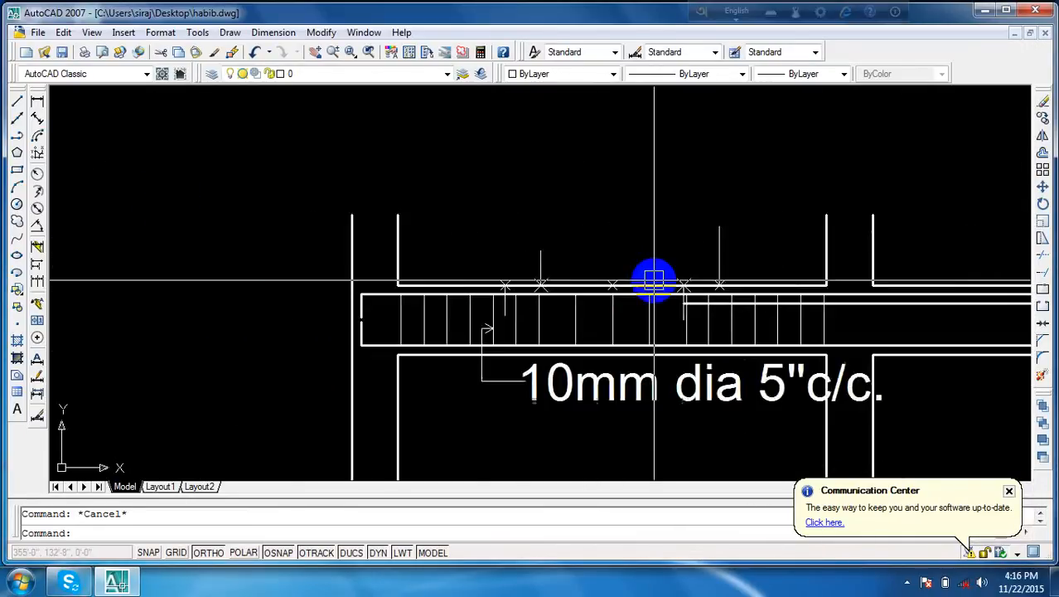
{"action": "middle_click_drag", "start_coordinate": [552, 334], "coordinate": [568, 263]}
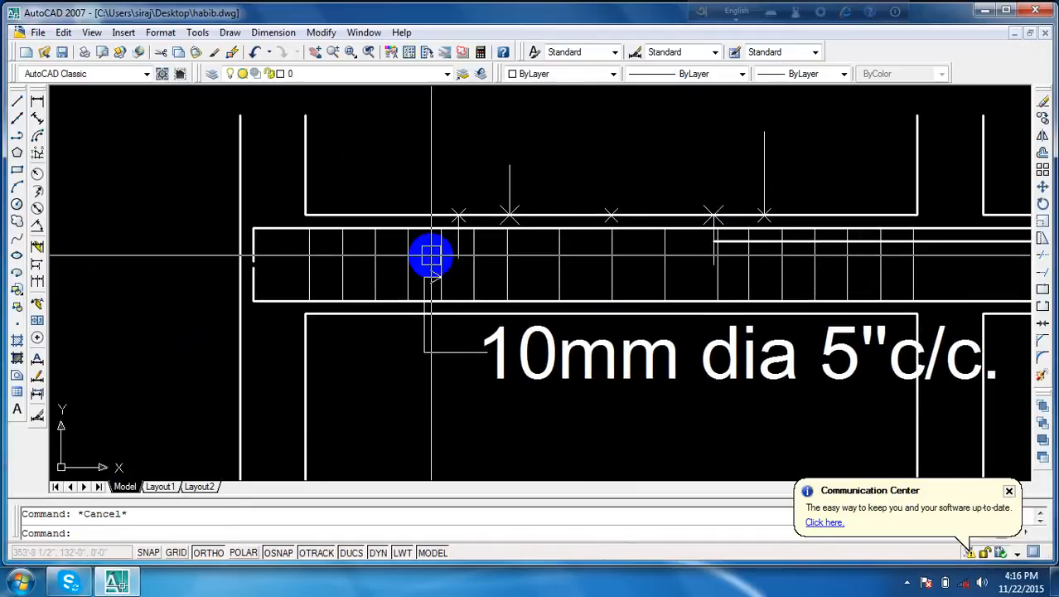
{"action": "type", "text": "o"}
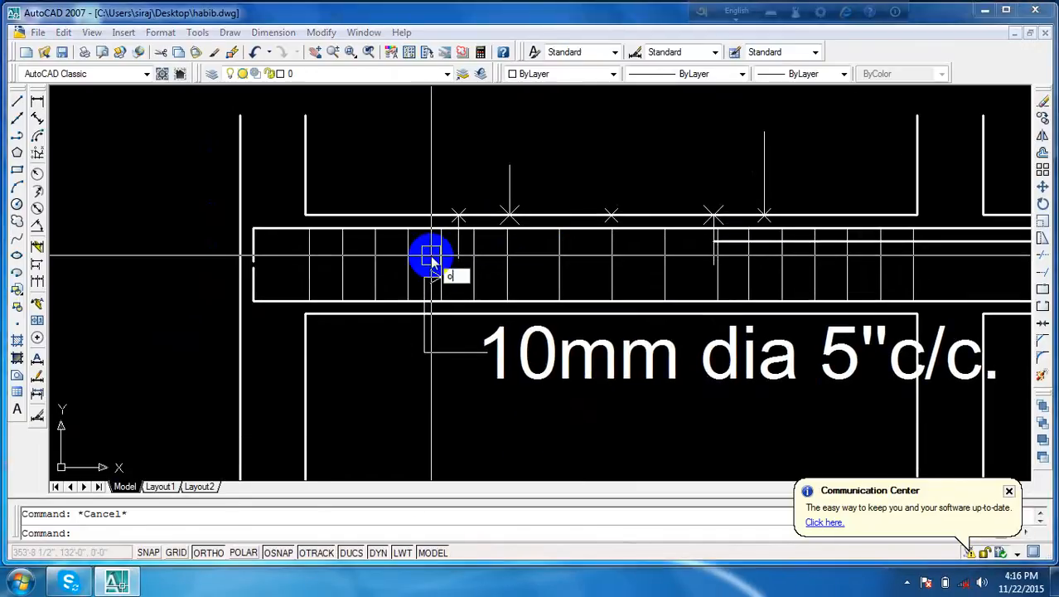
{"action": "key", "text": "Return"}
{"action": "key", "text": "Return"}
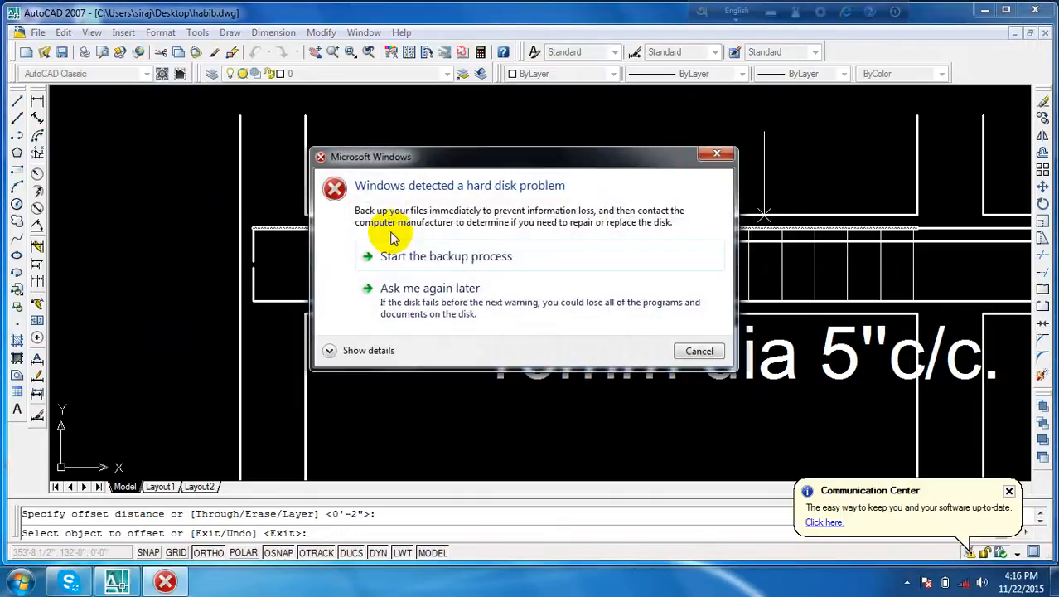
{"action": "left_click", "coordinate": [717, 154]}
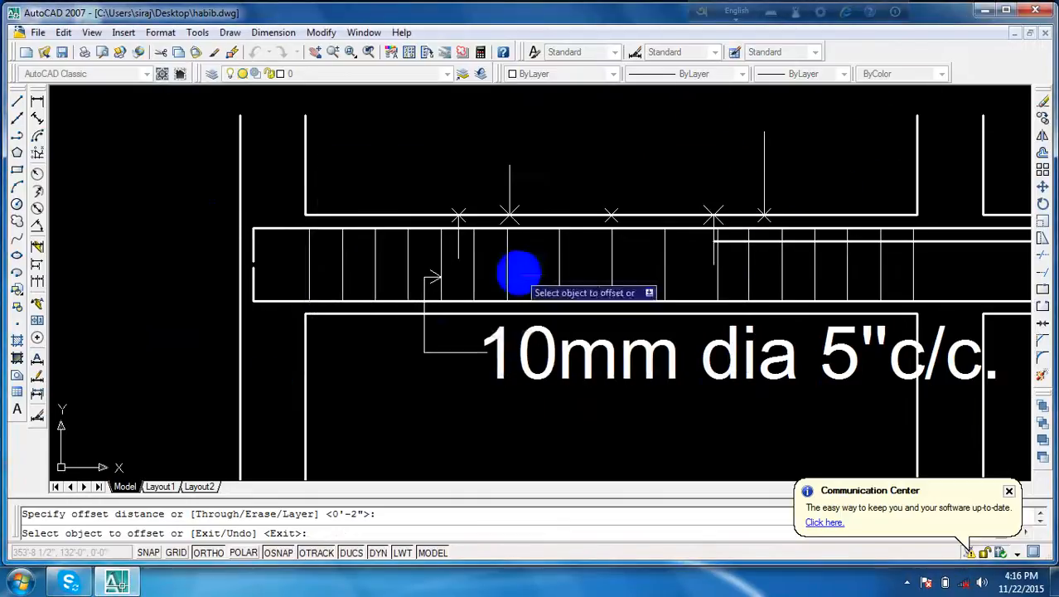
{"action": "left_click", "coordinate": [329, 232]}
{"action": "left_click", "coordinate": [324, 277]}
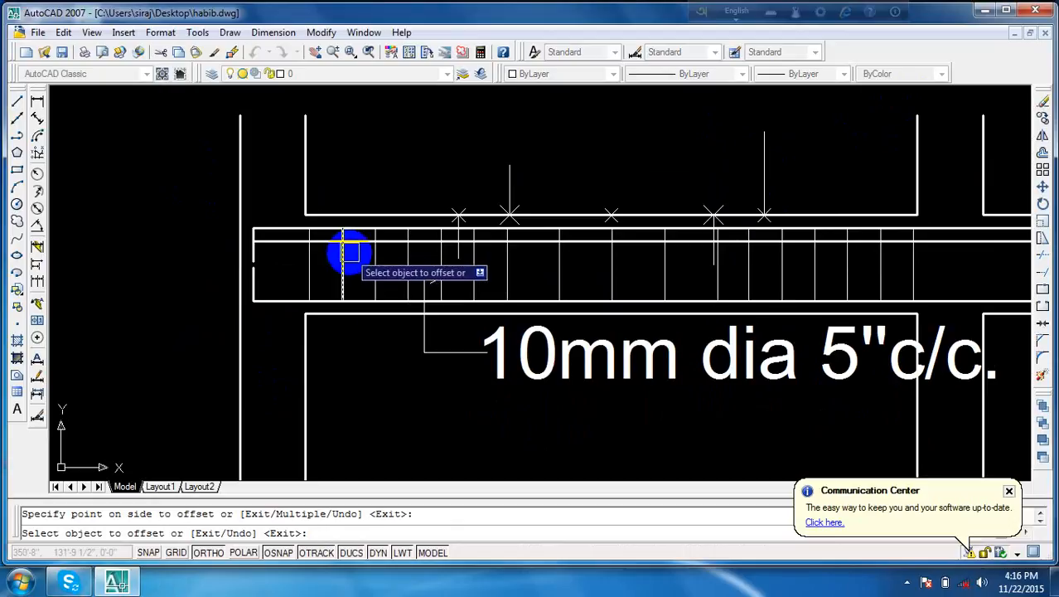
{"action": "key", "text": "Escape"}
{"action": "key", "text": "Escape"}
- Offset the main top bar's vertical end leg at the left column 2" inward
{"action": "type", "text": "o"}
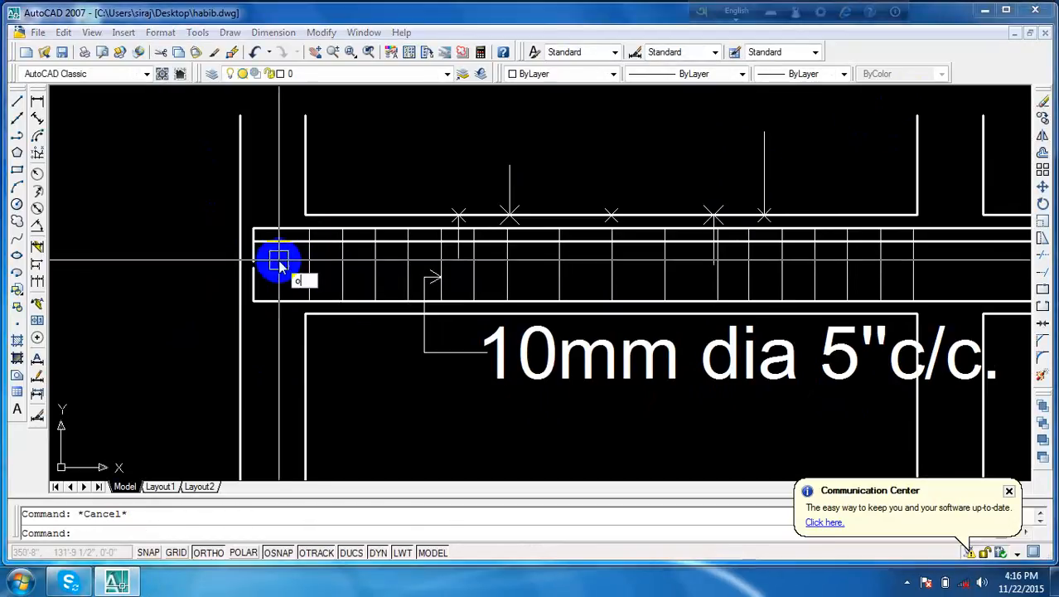
{"action": "key", "text": "Return"}
{"action": "key", "text": "Return"}
{"action": "left_click", "coordinate": [264, 254]}
{"action": "left_click", "coordinate": [290, 264]}
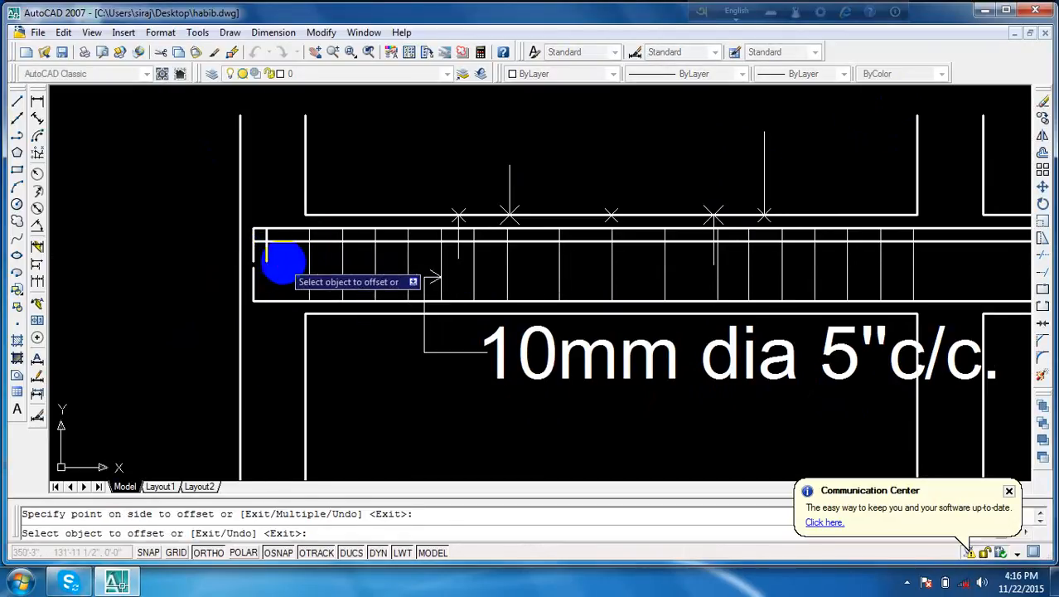
{"action": "key", "text": "Escape"}
- Trim the overhanging ends where the two offset lines cross to form a clean bent corner
{"action": "type", "text": "tr"}
{"action": "key", "text": "Return"}
{"action": "key", "text": "Return"}
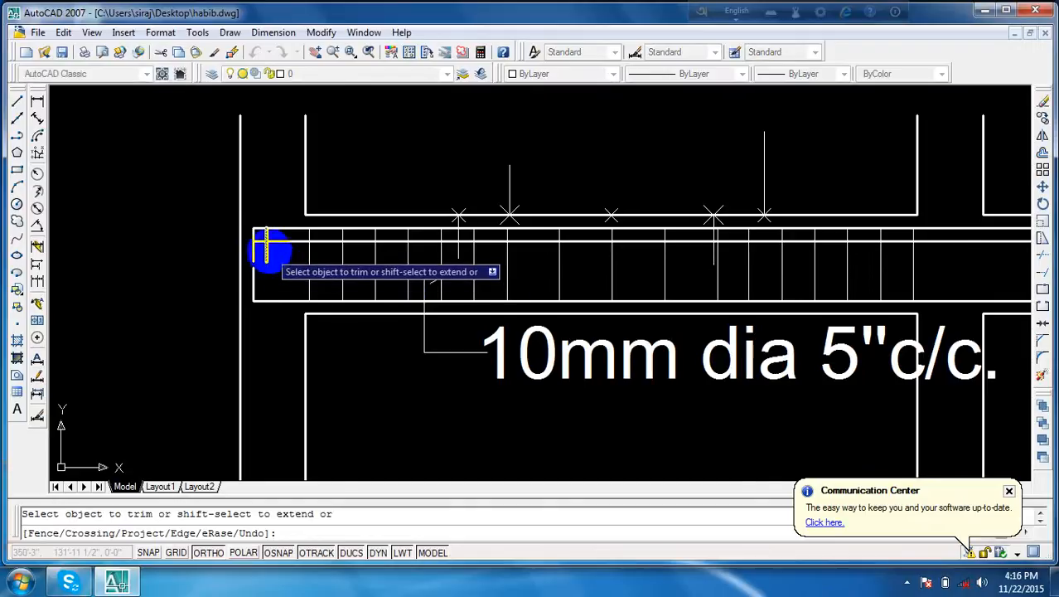
{"action": "scroll", "coordinate": [267, 248], "scroll_direction": "up", "scroll_amount": 5}
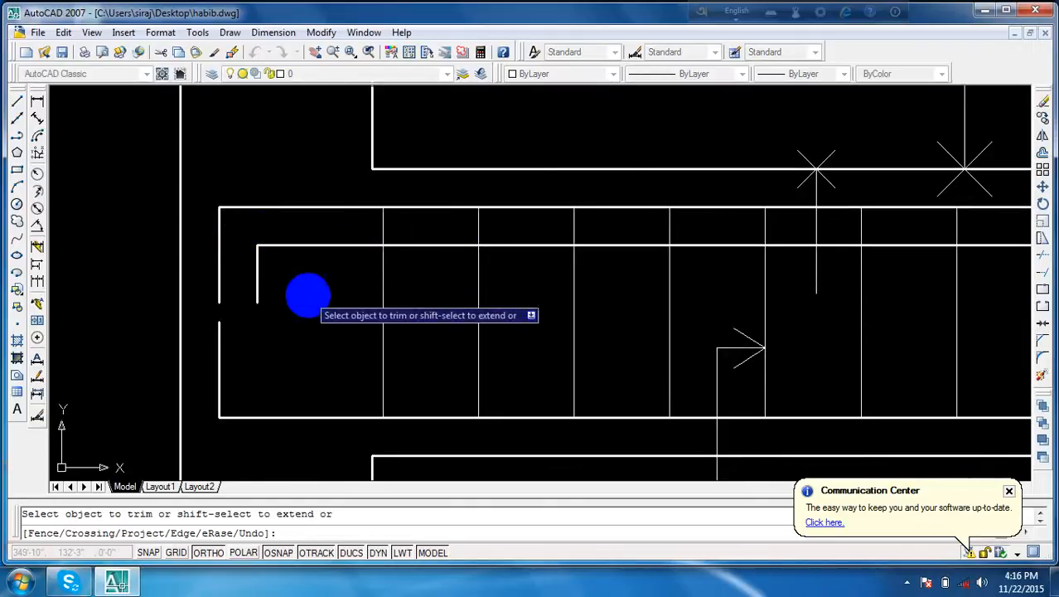
- Trim the offset top bar in the left span at its first quarter-point line and erase the leftover piece toward the interior column
{"action": "scroll", "coordinate": [308, 295], "scroll_direction": "down", "scroll_amount": 4}
{"action": "middle_click_drag", "start_coordinate": [308, 295], "coordinate": [303, 267]}
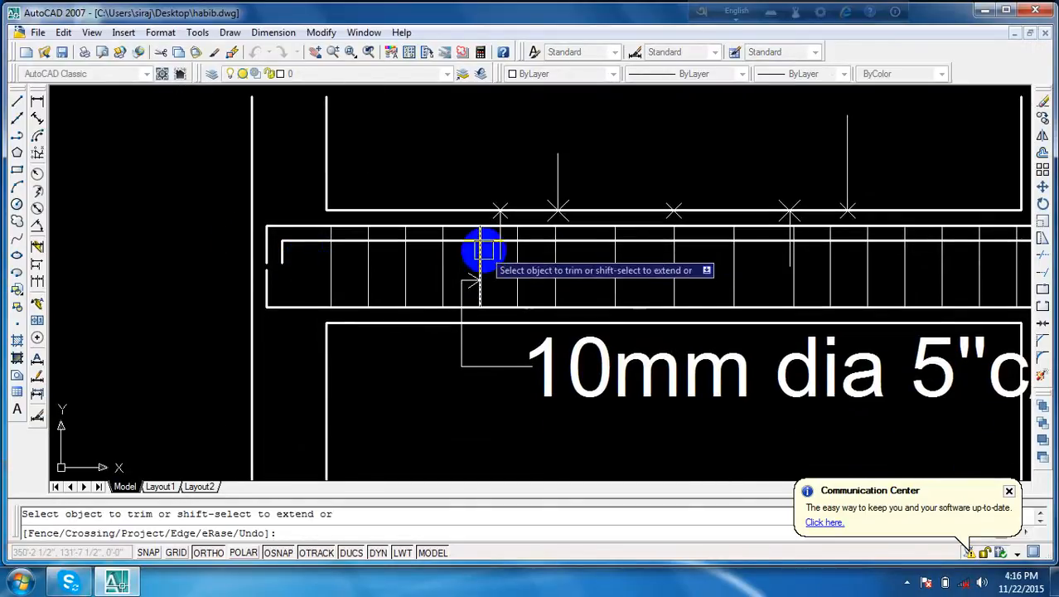
{"action": "scroll", "coordinate": [485, 249], "scroll_direction": "up", "scroll_amount": 2}
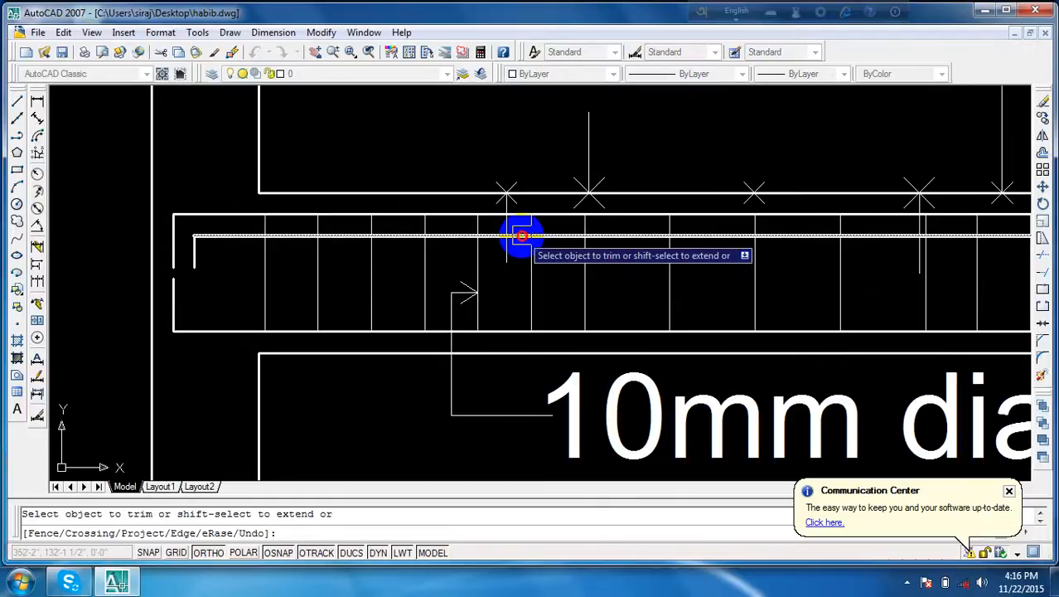
{"action": "left_click", "coordinate": [521, 236]}
{"action": "key", "text": "Escape"}
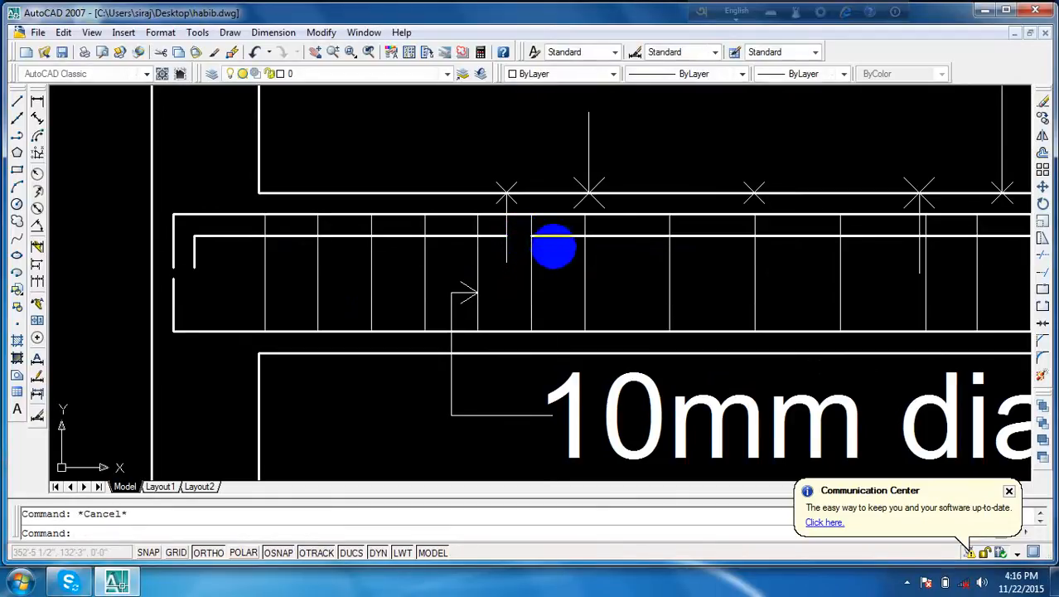
{"action": "left_click", "coordinate": [557, 236]}
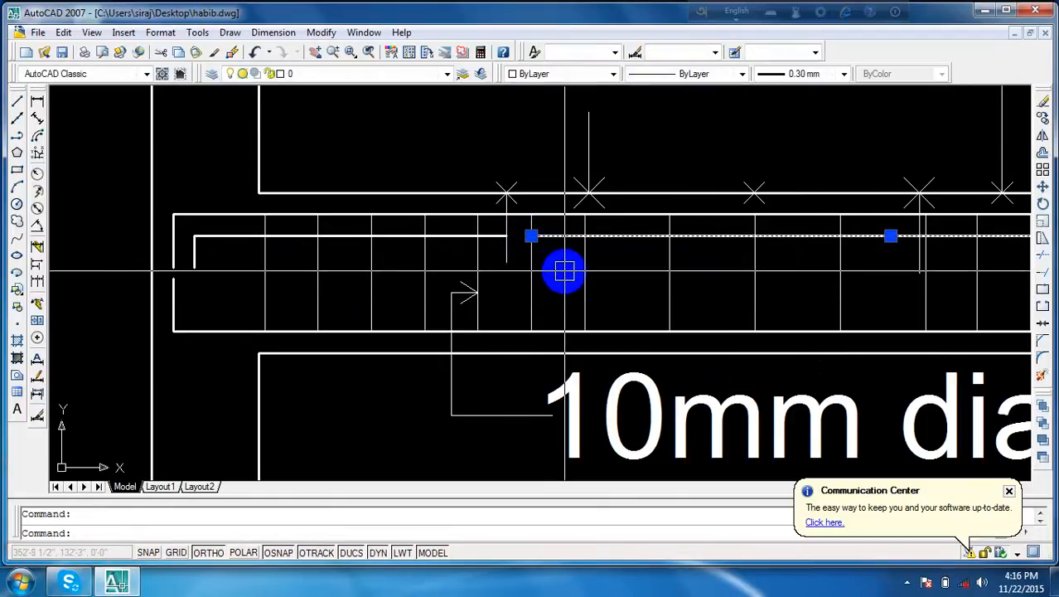
{"action": "key", "text": "Delete"}
{"action": "scroll", "coordinate": [572, 282], "scroll_direction": "down", "scroll_amount": 2}
{"action": "middle_click_drag", "start_coordinate": [584, 288], "coordinate": [611, 258]}
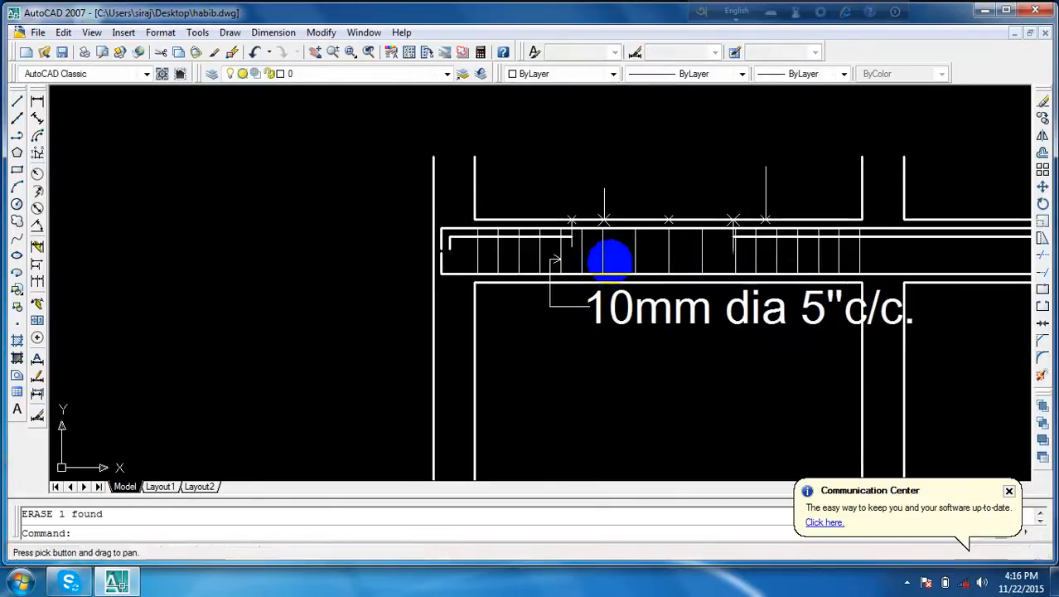
- Erase the point markers and vertical construction lines along the left span's upper edge, keeping the line at the second quarter point
{"action": "left_click", "coordinate": [614, 201]}
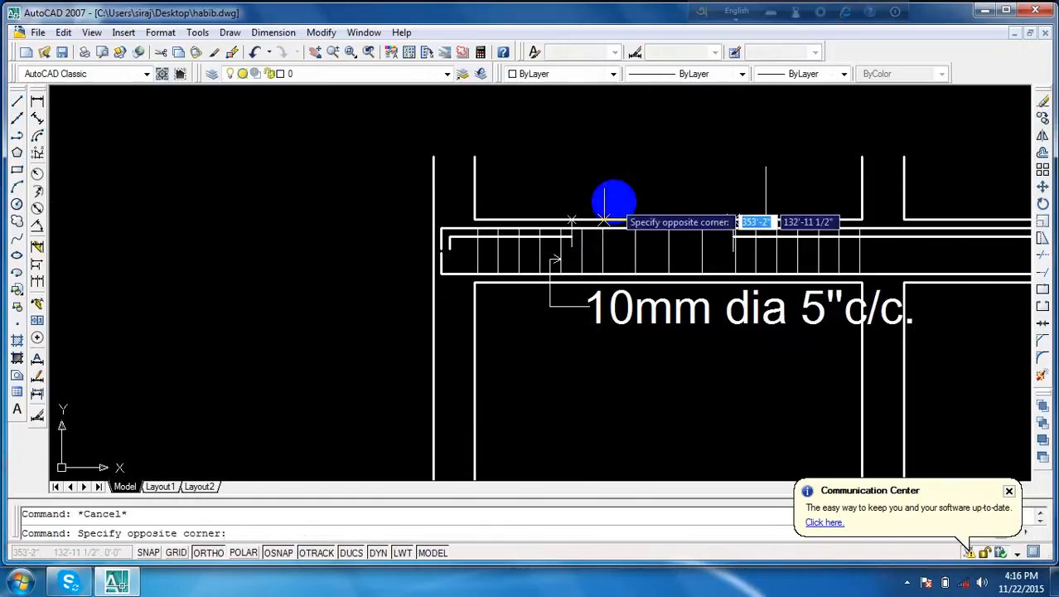
{"action": "left_click", "coordinate": [589, 211]}
{"action": "scroll", "coordinate": [586, 214], "scroll_direction": "up", "scroll_amount": 2}
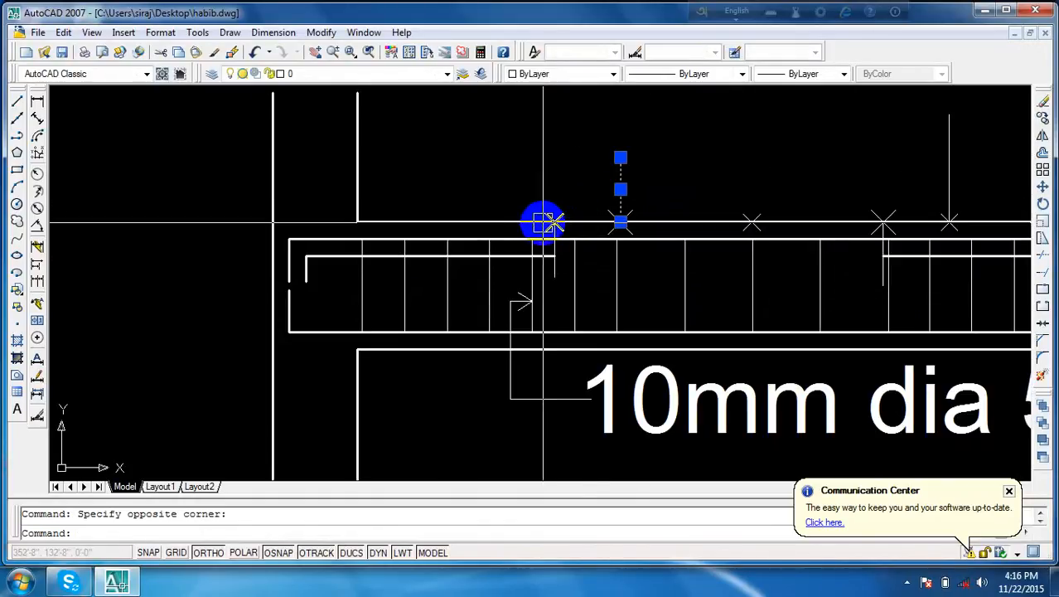
{"action": "left_click", "coordinate": [555, 221]}
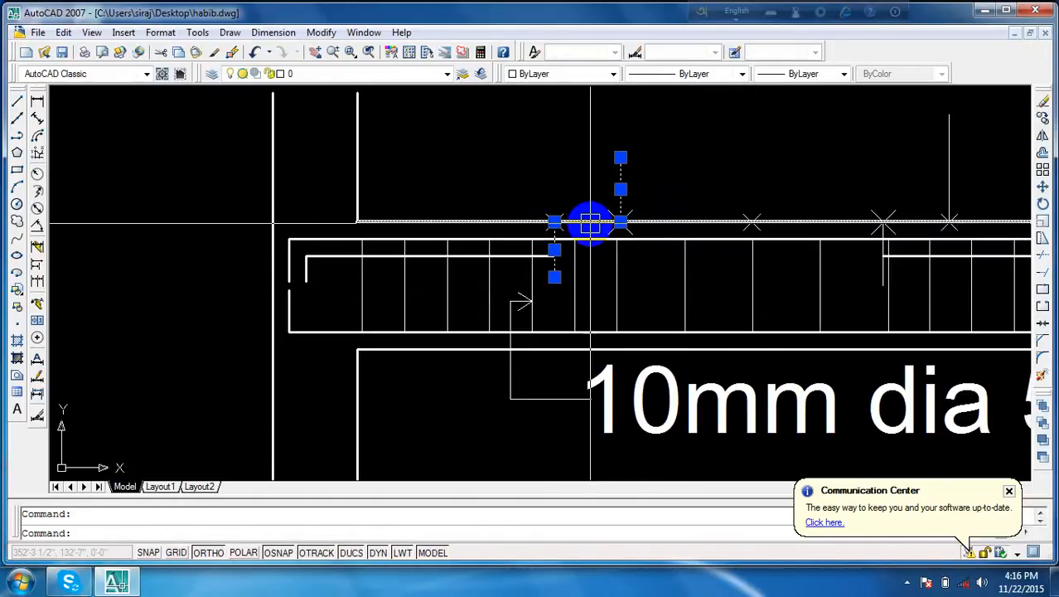
{"action": "left_click", "coordinate": [752, 222]}
{"action": "left_click", "coordinate": [884, 220]}
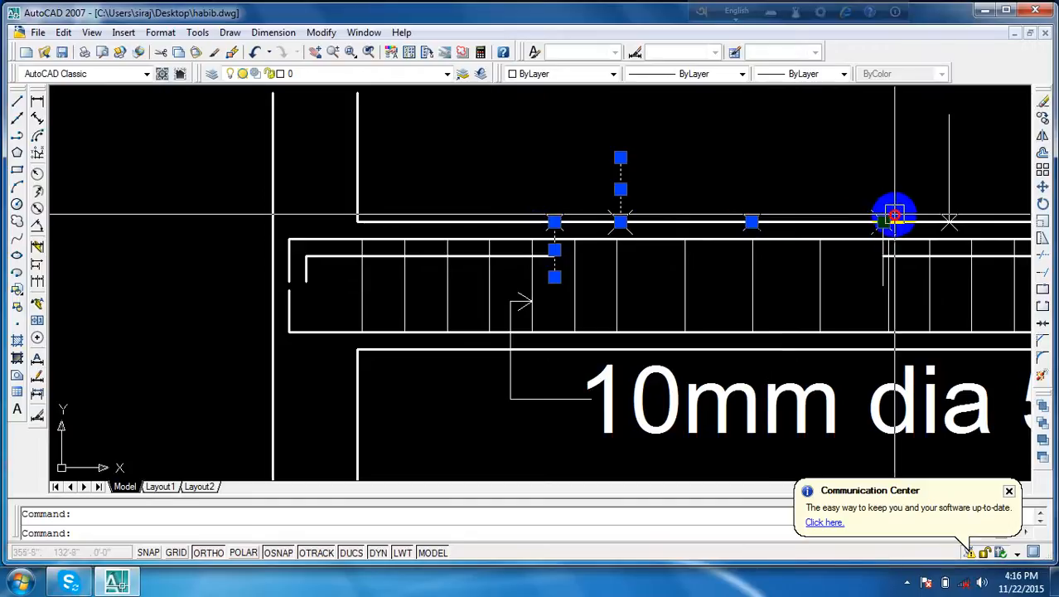
{"action": "left_click", "coordinate": [984, 192]}
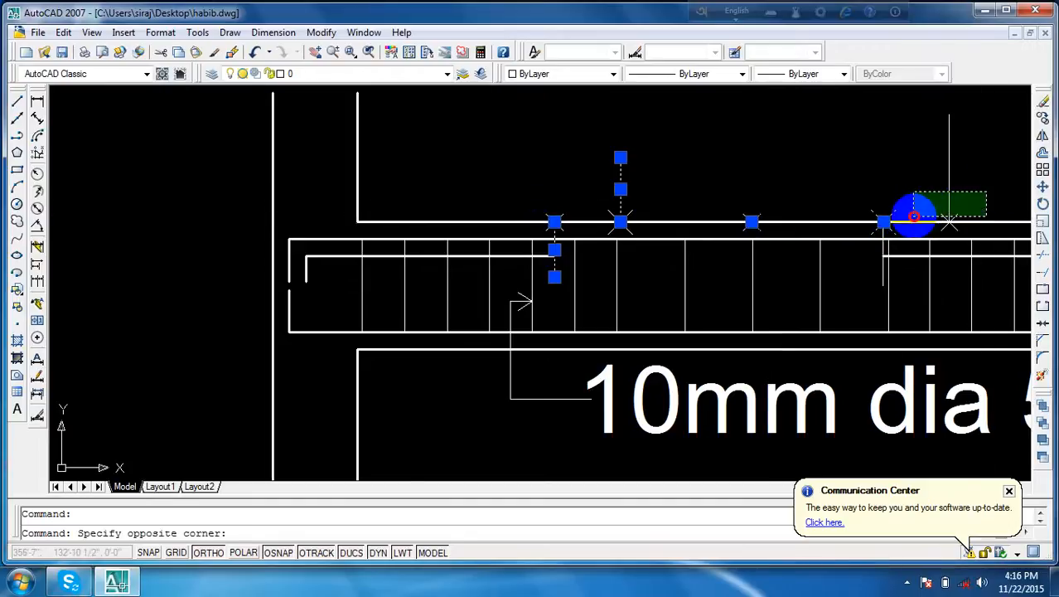
{"action": "left_click", "coordinate": [913, 214]}
{"action": "key", "text": "Delete"}
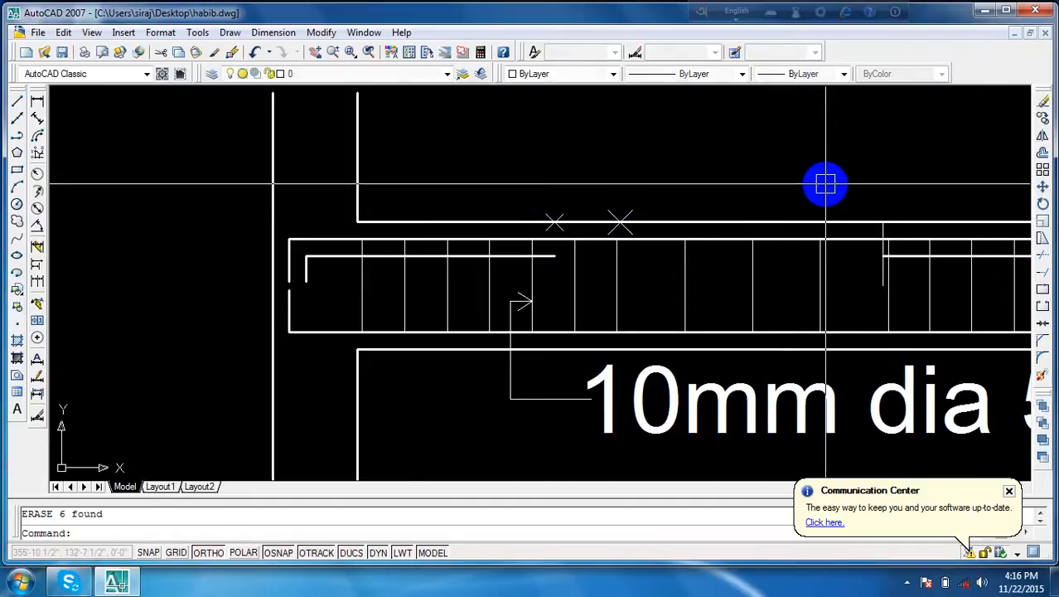
{"action": "left_click", "coordinate": [556, 220]}
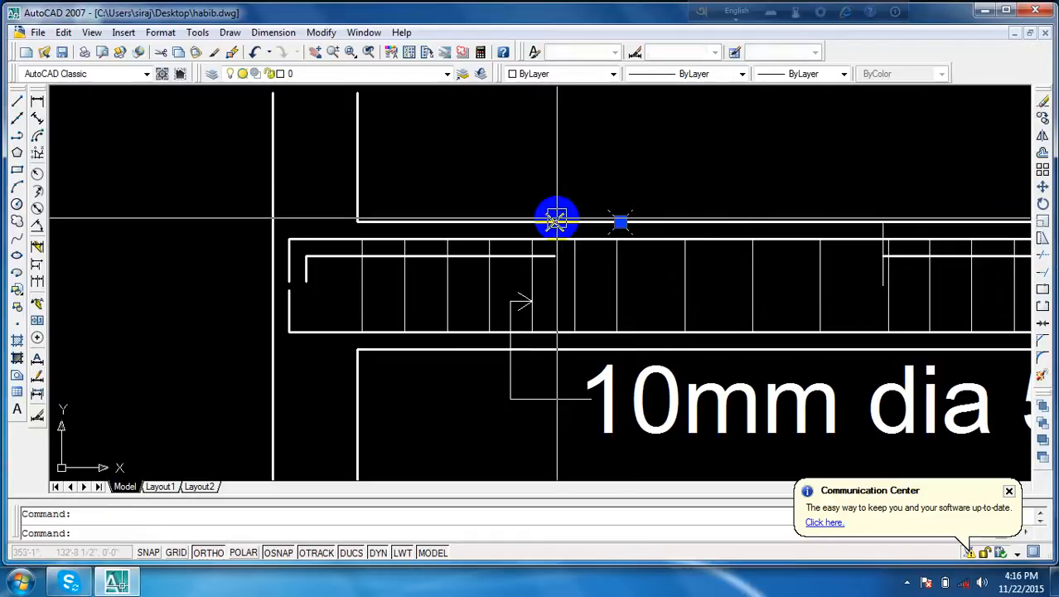
{"action": "key", "text": "Delete"}
- Erase the point marker and vertical construction line at the middle span's left third point
{"action": "scroll", "coordinate": [703, 282], "scroll_direction": "down", "scroll_amount": 2}
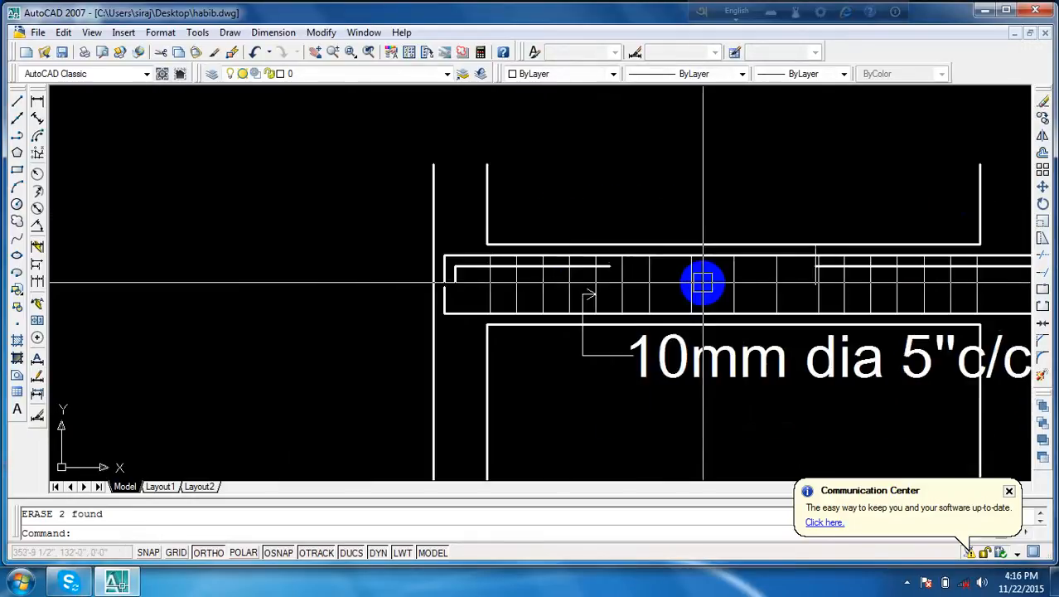
{"action": "middle_click_drag", "start_coordinate": [702, 281], "coordinate": [548, 227]}
{"action": "scroll", "coordinate": [622, 252], "scroll_direction": "down", "scroll_amount": 2}
{"action": "middle_click_drag", "start_coordinate": [623, 253], "coordinate": [489, 233]}
{"action": "scroll", "coordinate": [836, 184], "scroll_direction": "up", "scroll_amount": 6}
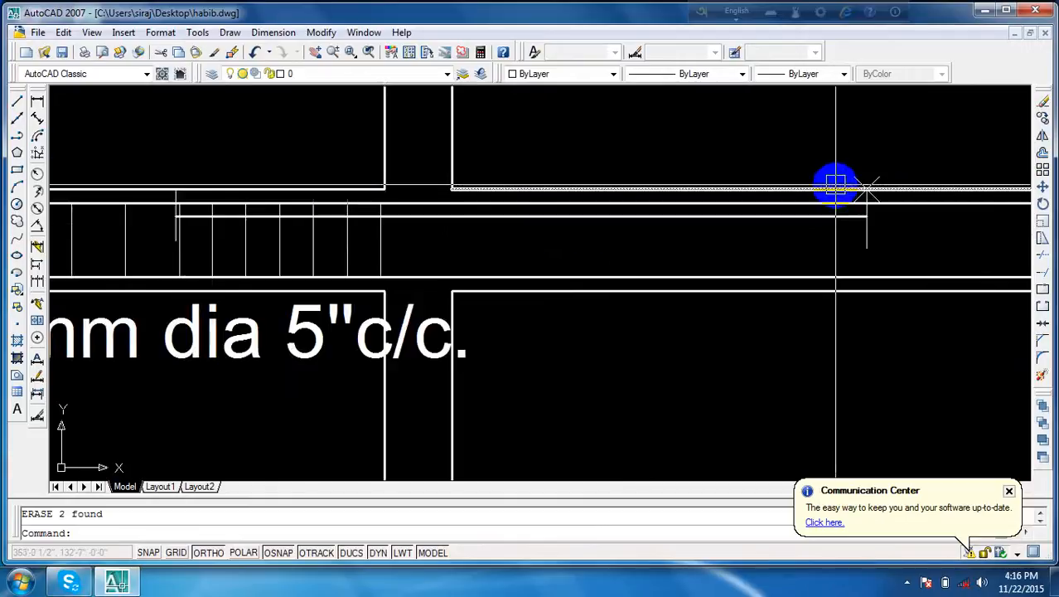
{"action": "left_click", "coordinate": [887, 180]}
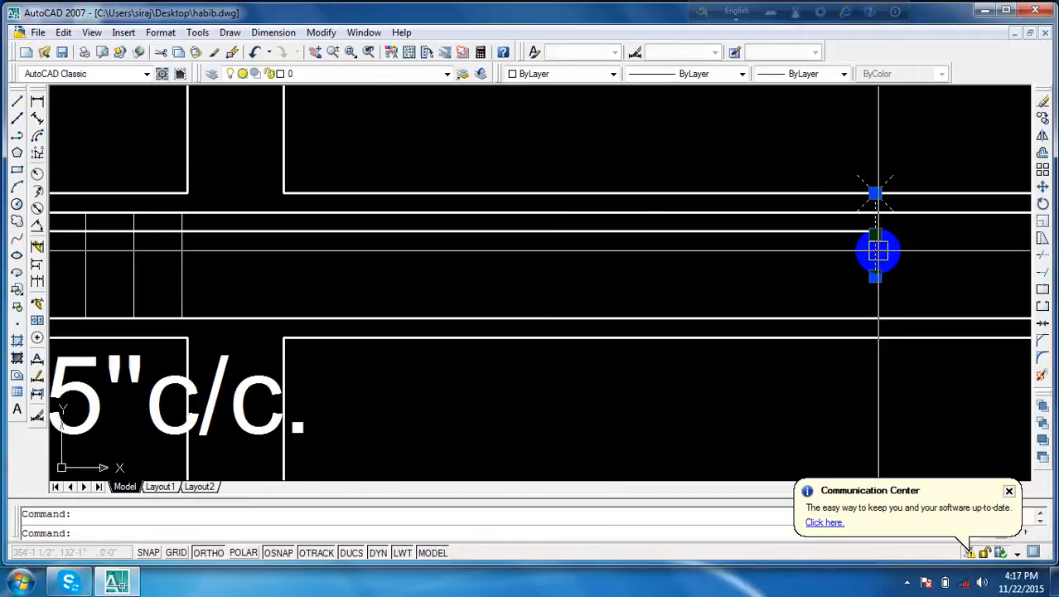
{"action": "left_click", "coordinate": [879, 251]}
{"action": "key", "text": "Delete"}
{"action": "scroll", "coordinate": [834, 257], "scroll_direction": "down", "scroll_amount": 3}
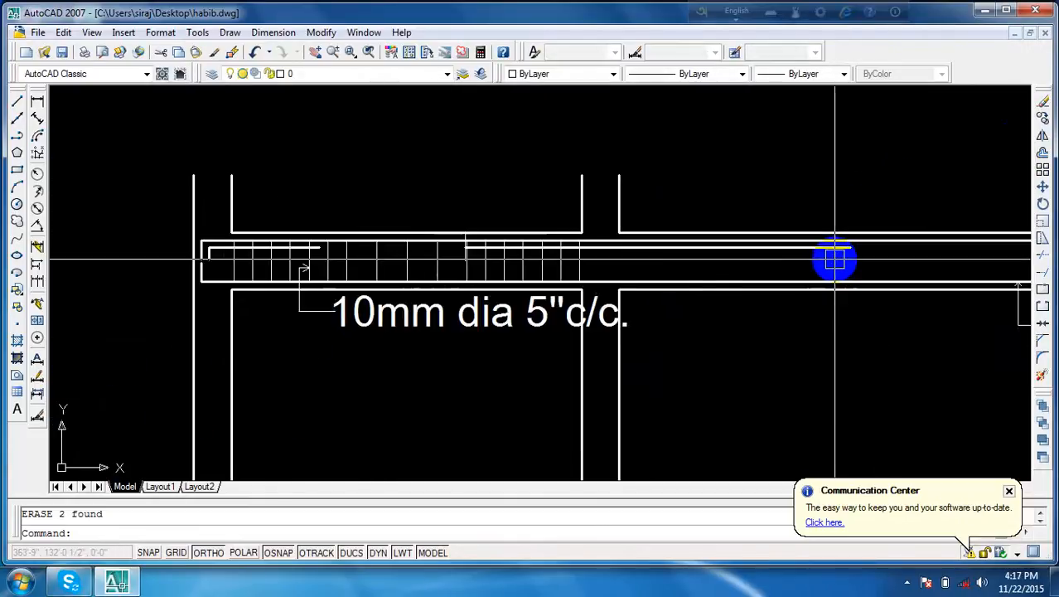
- Erase the remaining point marker at the middle span's right third point
{"action": "middle_click_drag", "start_coordinate": [834, 260], "coordinate": [575, 189]}
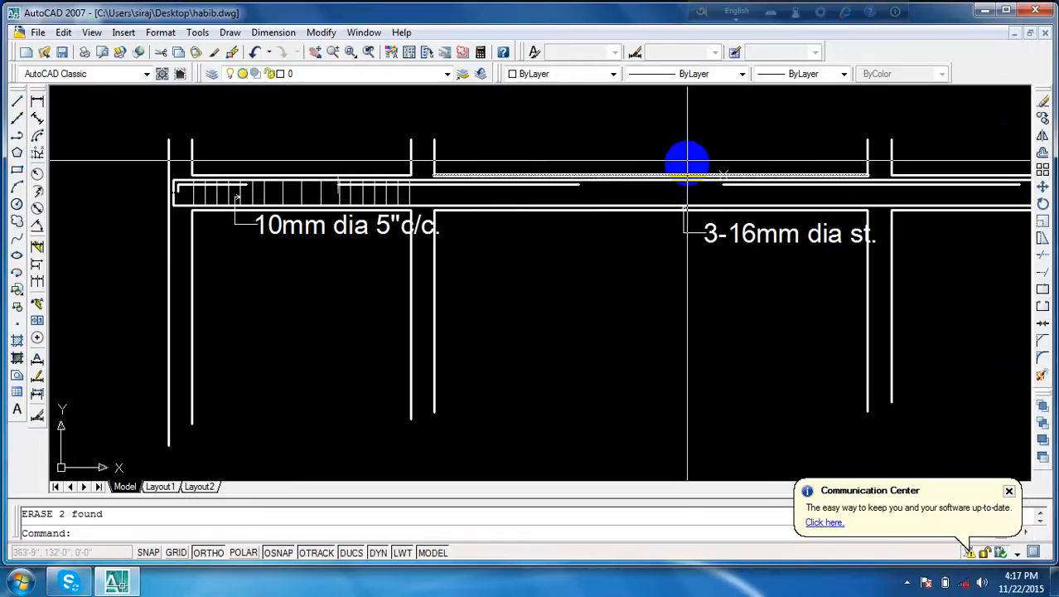
{"action": "scroll", "coordinate": [688, 159], "scroll_direction": "up", "scroll_amount": 3}
{"action": "left_click", "coordinate": [758, 187]}
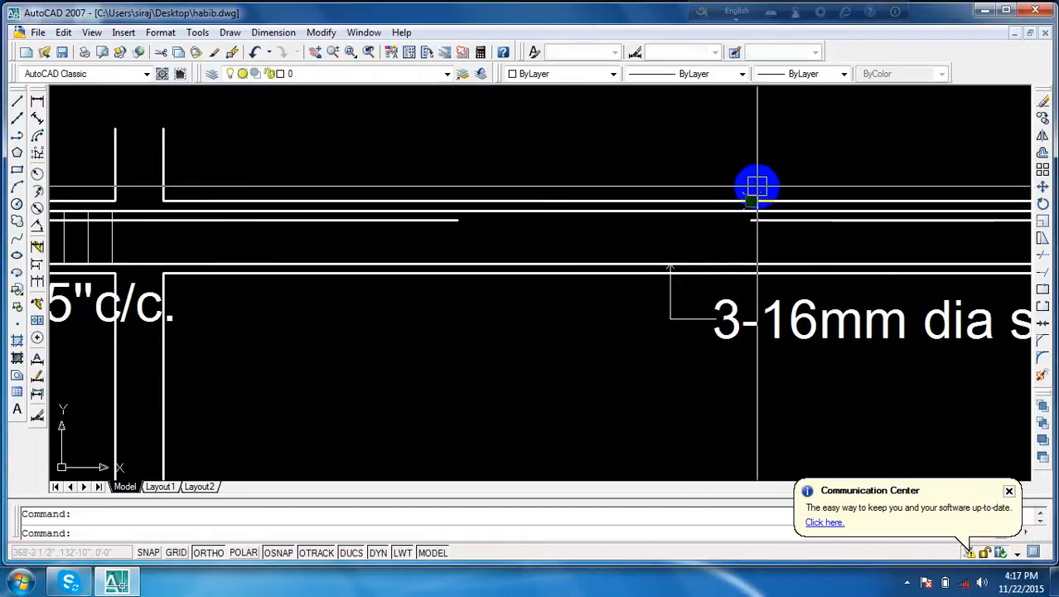
{"action": "key", "text": "Delete"}
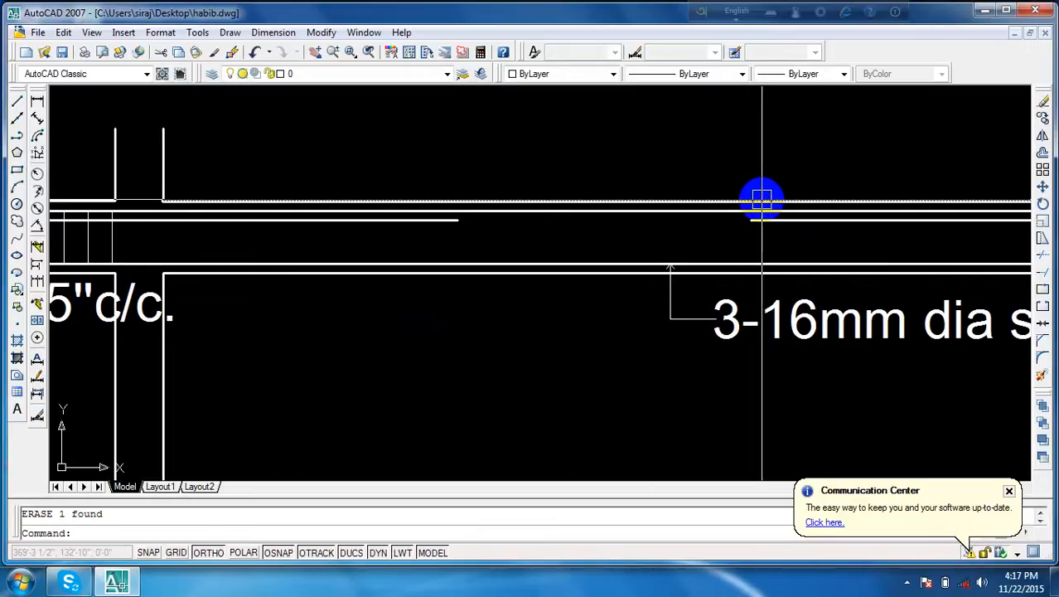
- Erase the leftover vertical construction line where the extra top bar starts in the left span
{"action": "scroll", "coordinate": [762, 199], "scroll_direction": "down", "scroll_amount": 2}
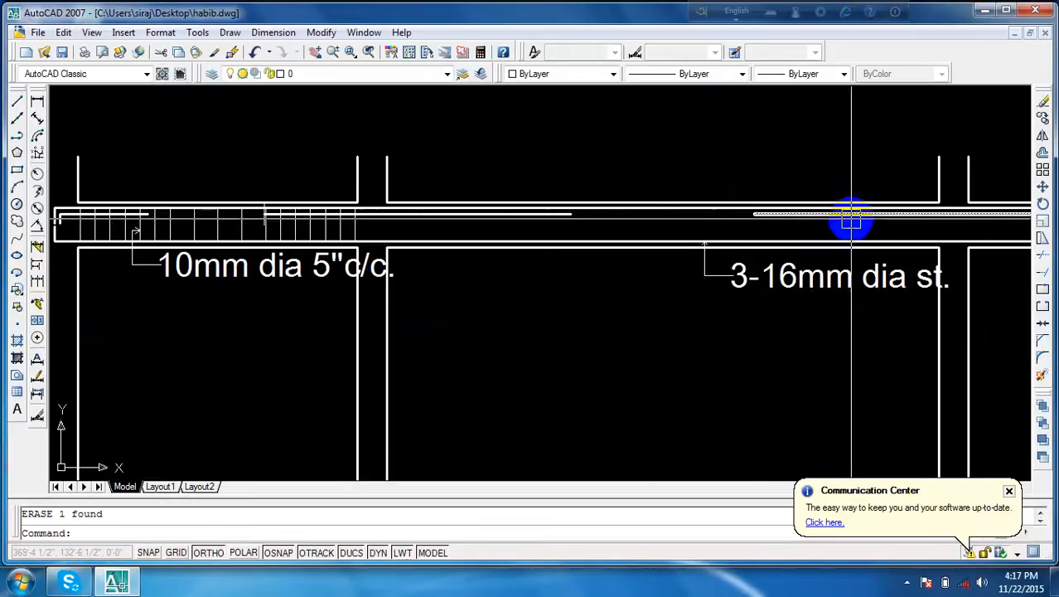
{"action": "scroll", "coordinate": [267, 217], "scroll_direction": "up", "scroll_amount": 4}
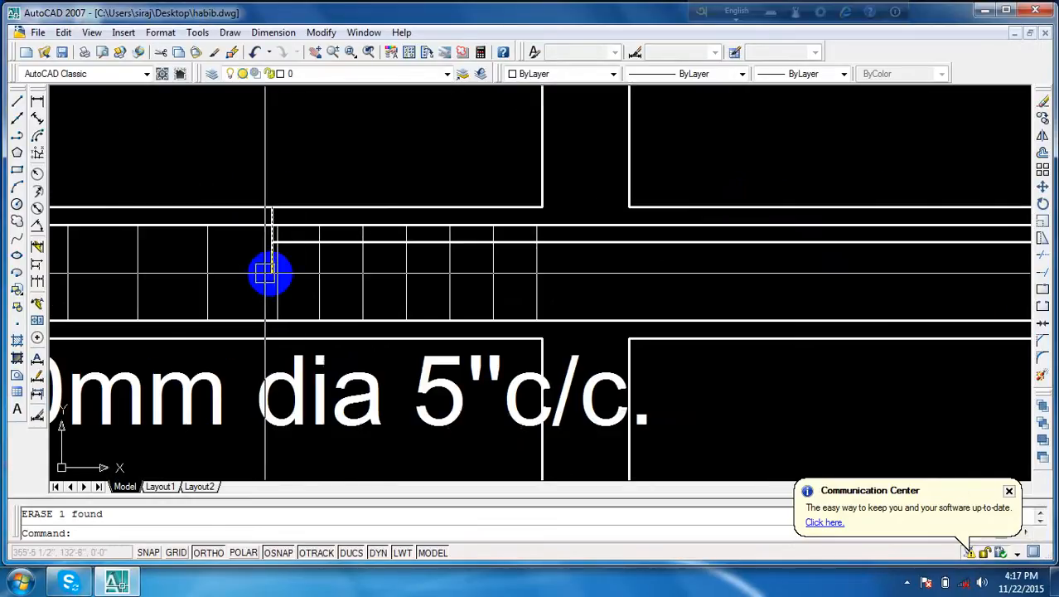
{"action": "scroll", "coordinate": [624, 248], "scroll_direction": "down", "scroll_amount": 4}
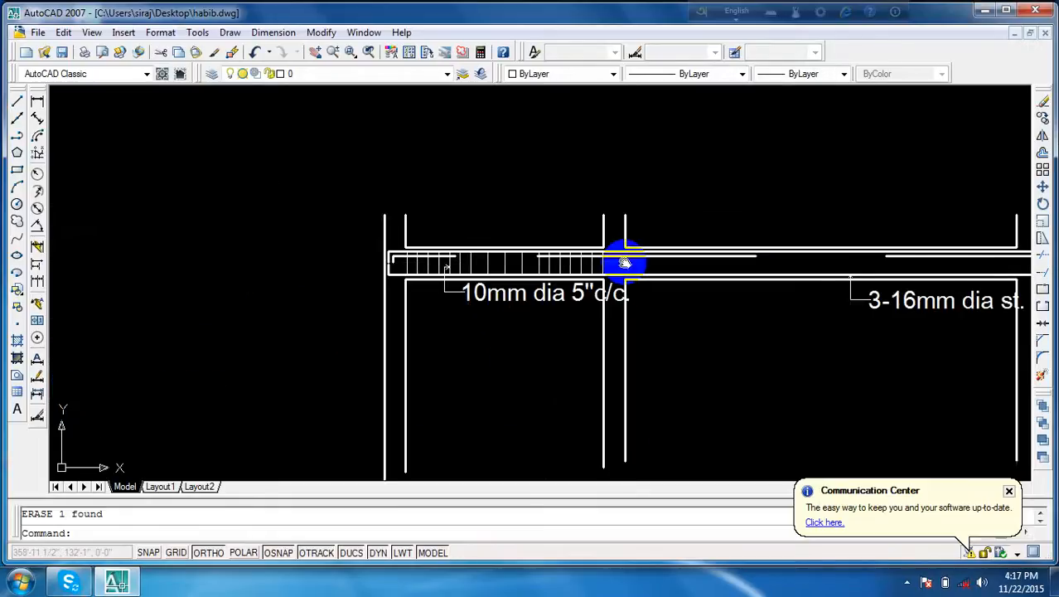
- Examine the extra top bars over the columns and the gap between them along the three spans
{"action": "middle_click_drag", "start_coordinate": [624, 263], "coordinate": [506, 214]}
{"action": "mouse_move", "coordinate": [901, 232]}
{"action": "middle_mouse_down"}
{"action": "mouse_move", "coordinate": [655, 227]}
{"action": "mouse_move", "coordinate": [641, 237]}
{"action": "middle_mouse_up"}
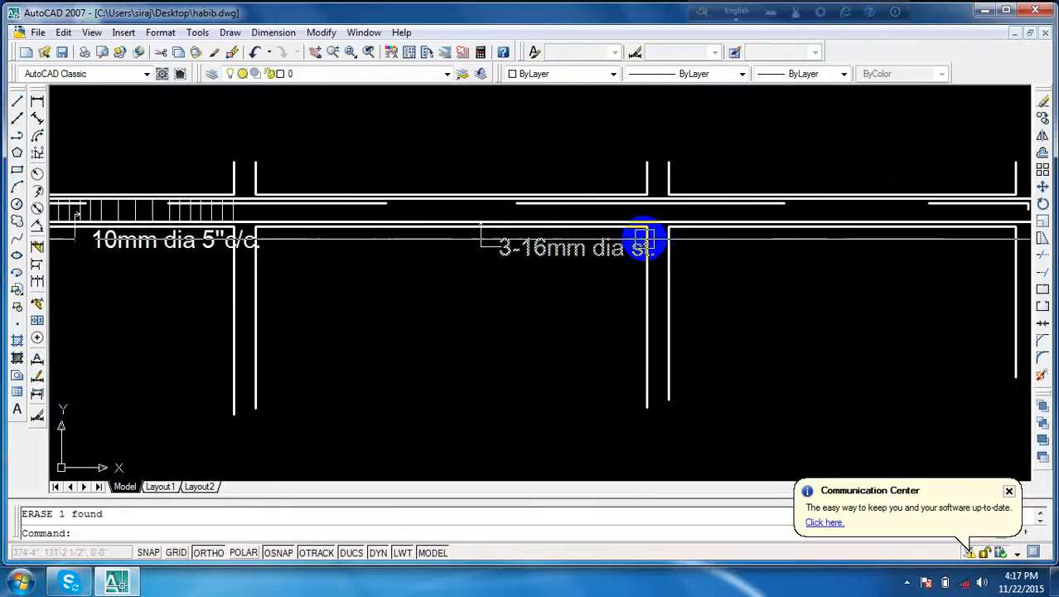
{"action": "middle_click_drag", "start_coordinate": [490, 250], "coordinate": [809, 250]}
{"action": "scroll", "coordinate": [678, 241], "scroll_direction": "up", "scroll_amount": 2}
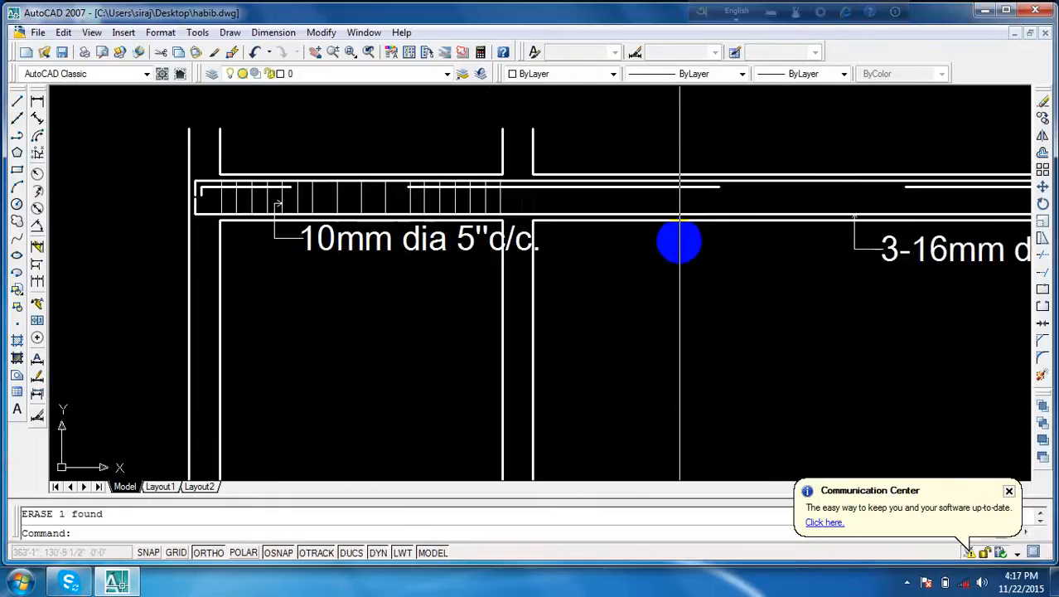
{"action": "middle_click_drag", "start_coordinate": [578, 292], "coordinate": [780, 303]}
{"action": "scroll", "coordinate": [702, 225], "scroll_direction": "up", "scroll_amount": 3}
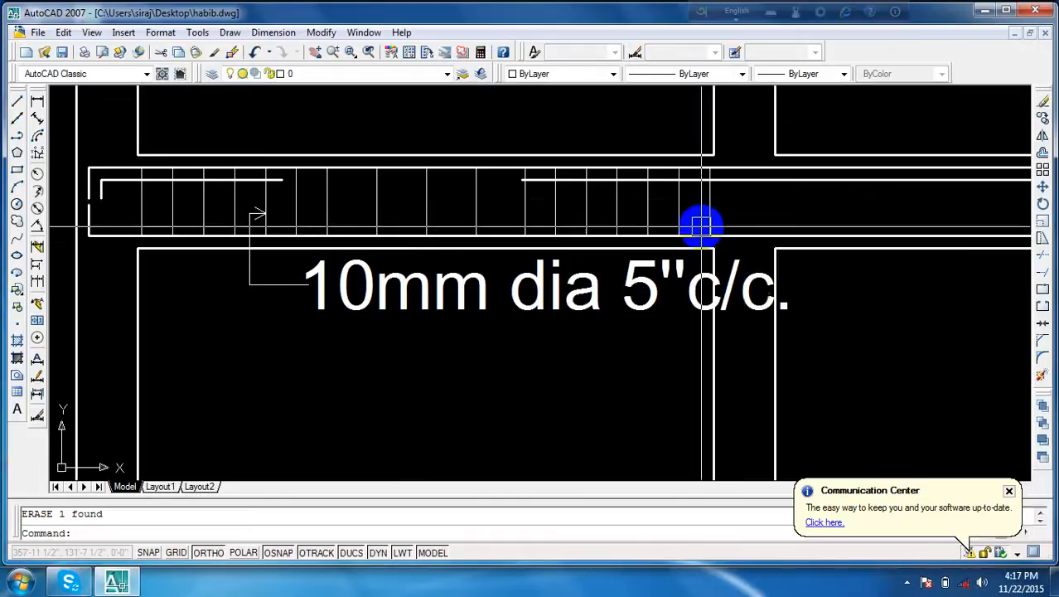
{"action": "left_click", "coordinate": [757, 206]}
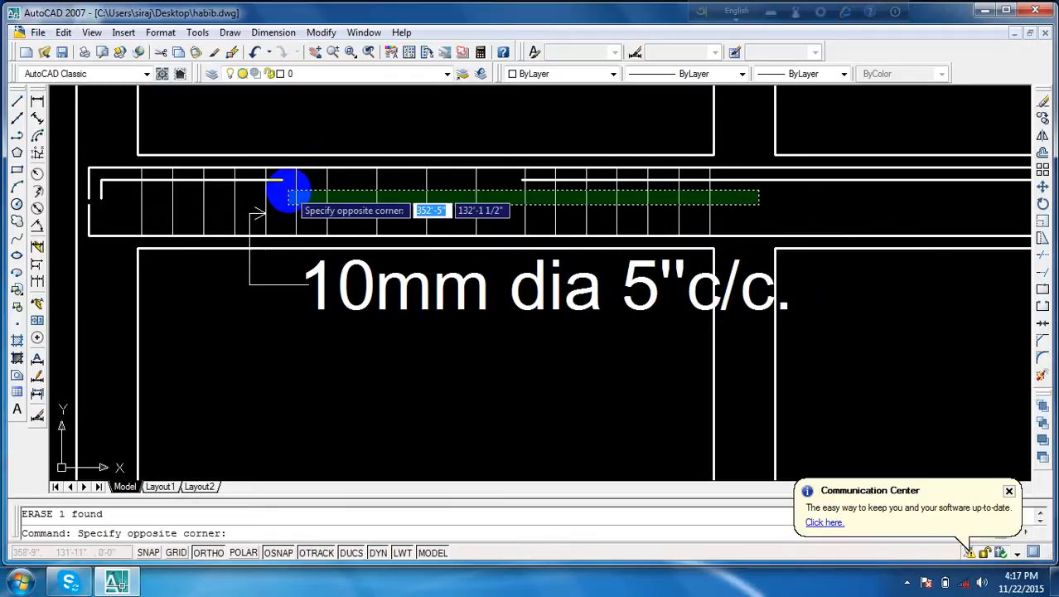
{"action": "key", "text": "Escape"}
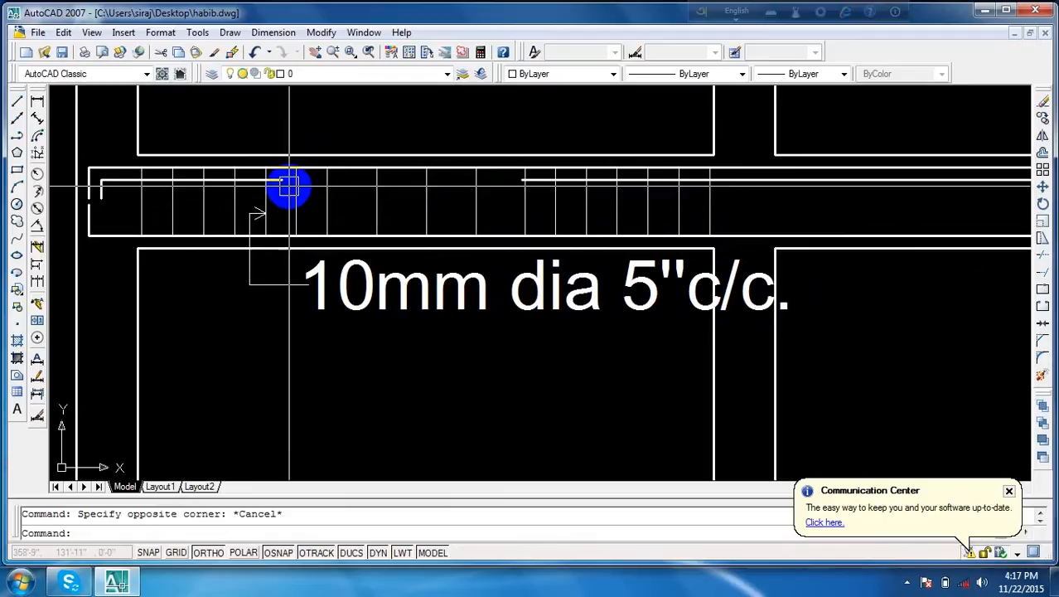
{"action": "middle_click_drag", "start_coordinate": [328, 223], "coordinate": [486, 216]}
{"action": "scroll", "coordinate": [412, 216], "scroll_direction": "down", "scroll_amount": 2}
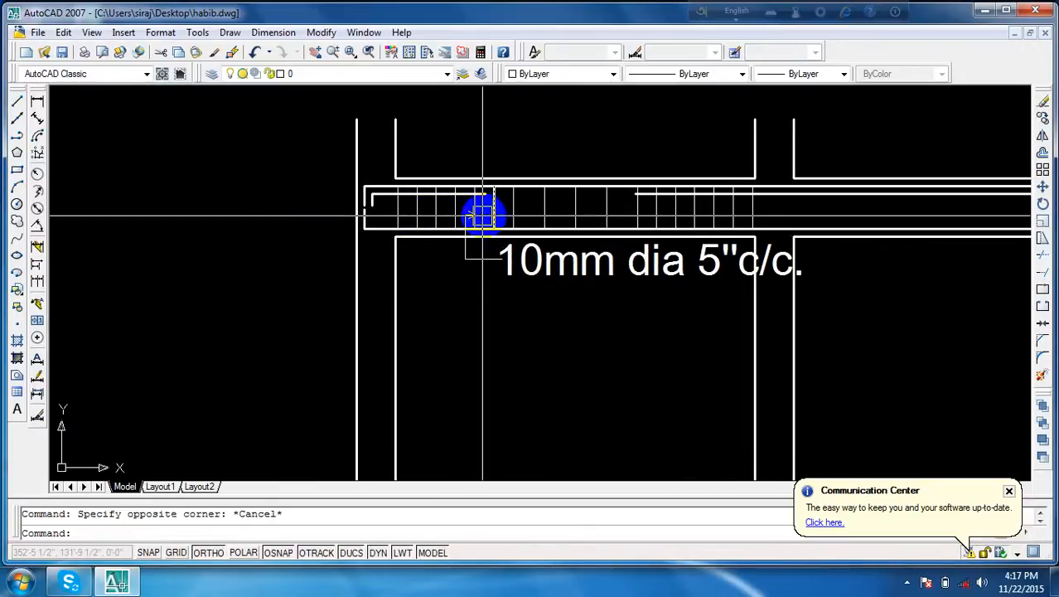
- Try to erase the bent extra top bar at the left column together with the middle span's main top bar
{"action": "left_click", "coordinate": [387, 196]}
{"action": "scroll", "coordinate": [372, 199], "scroll_direction": "up", "scroll_amount": 3}
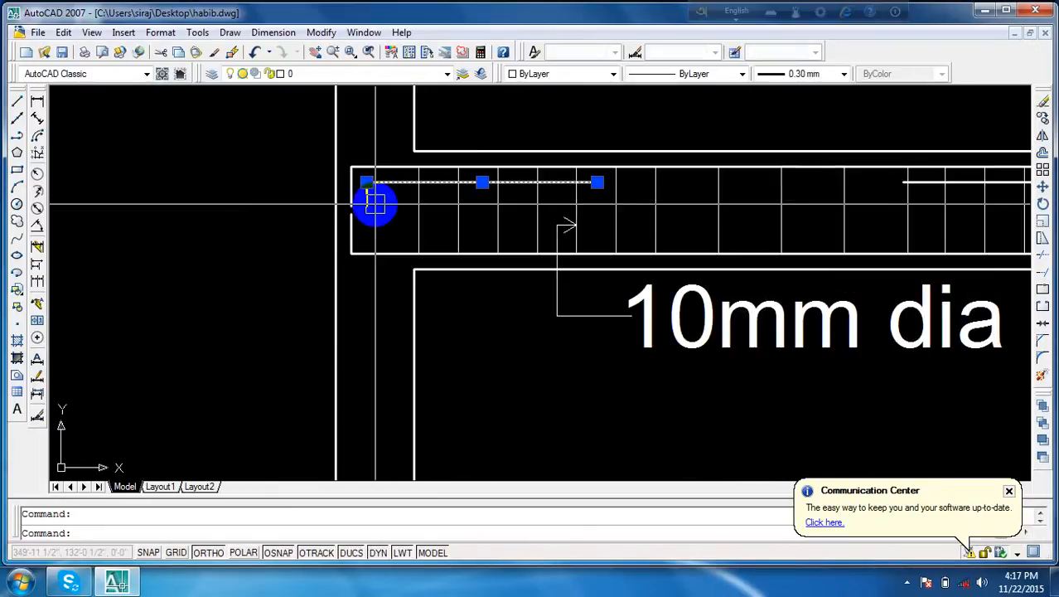
{"action": "scroll", "coordinate": [447, 216], "scroll_direction": "down", "scroll_amount": 3}
{"action": "middle_click_drag", "start_coordinate": [438, 208], "coordinate": [271, 175]}
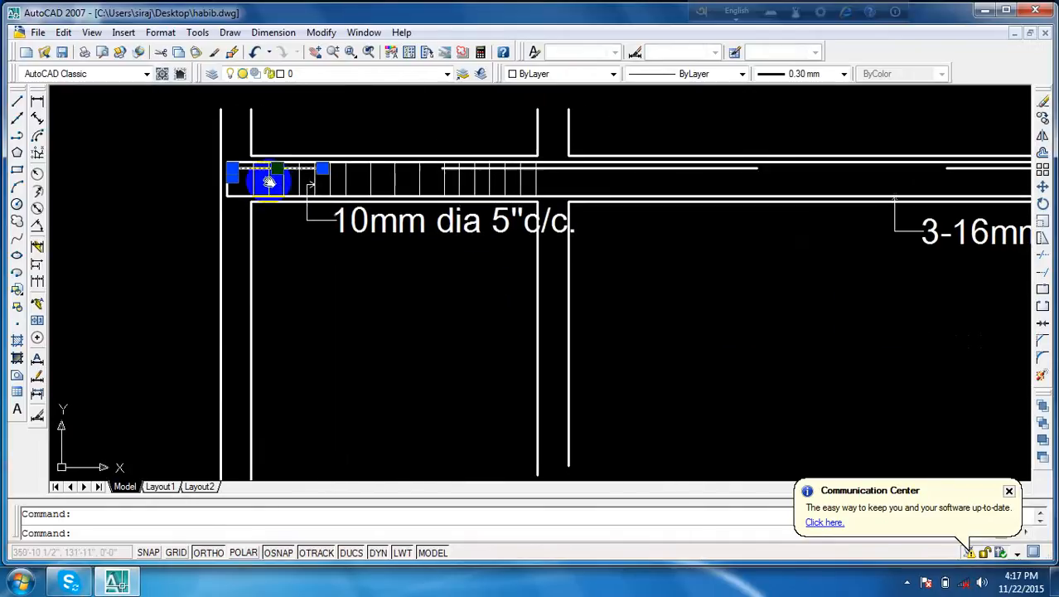
{"action": "left_click", "coordinate": [622, 166]}
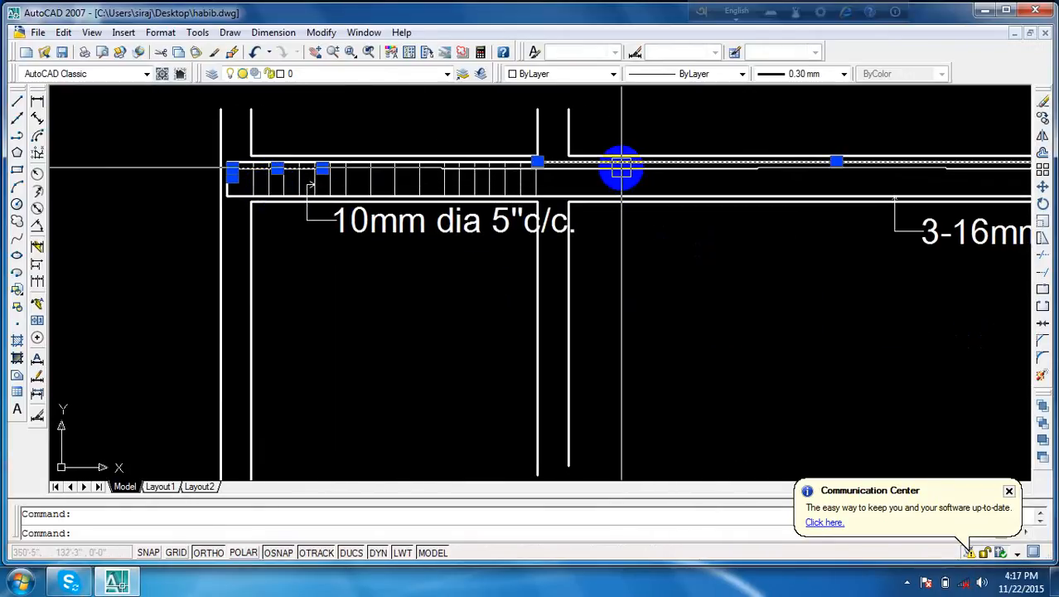
{"action": "key", "text": "Delete"}
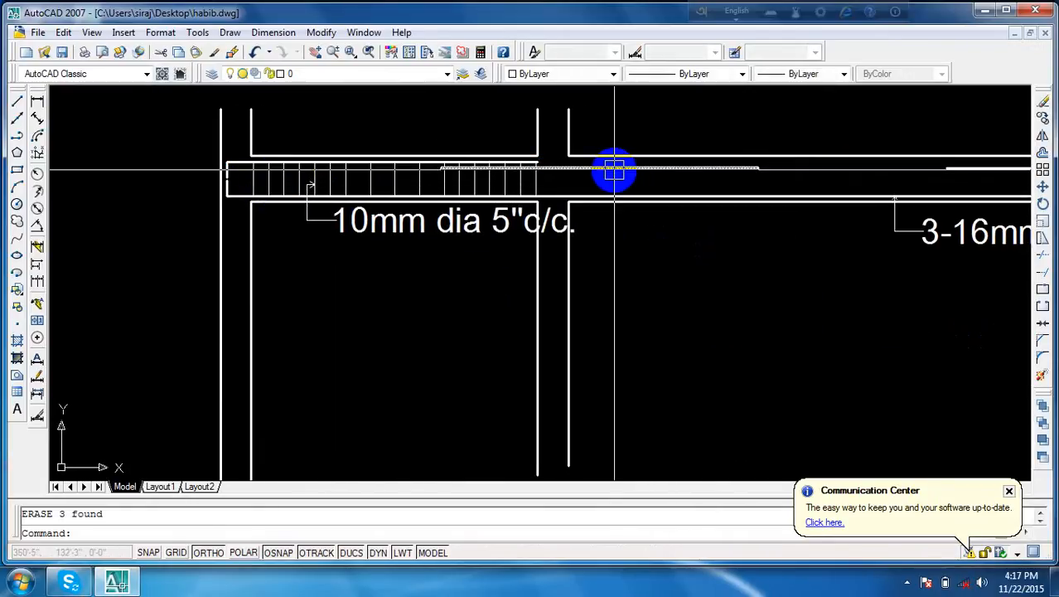
- Undo the last erase of the top bars and clear the selection at the left column
{"action": "left_click", "coordinate": [254, 52]}
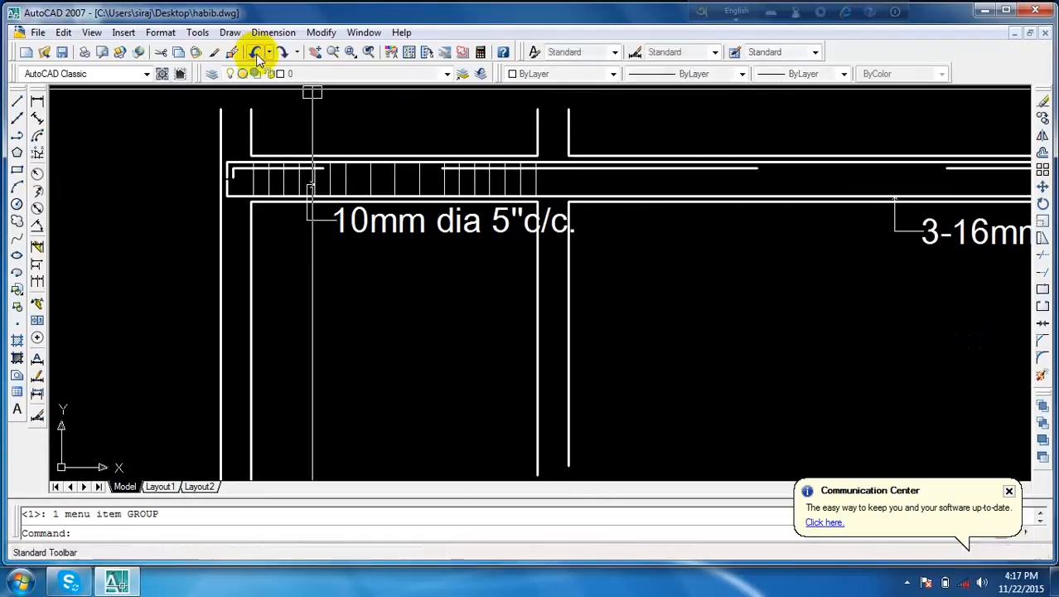
{"action": "left_click", "coordinate": [249, 170]}
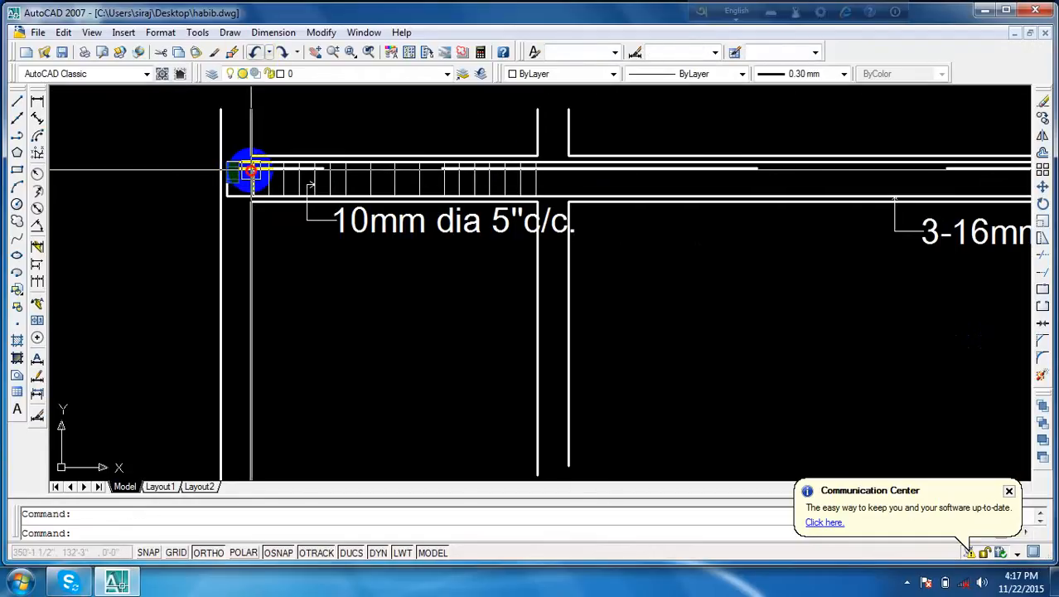
{"action": "key", "text": "Escape"}
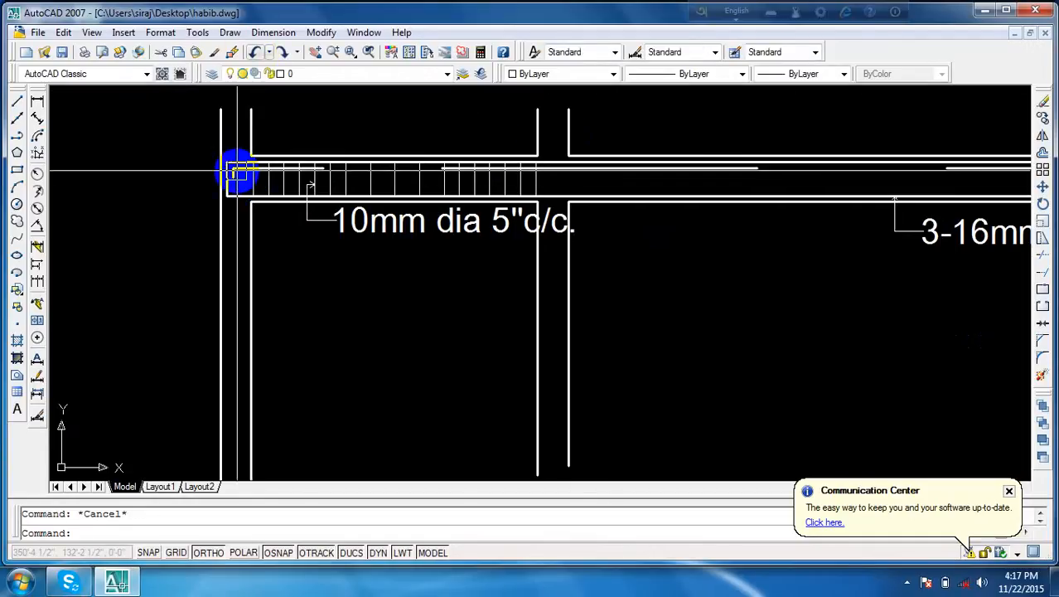
- Inspect the bent extra top bar at the left column and the extra top bar over the first interior column
{"action": "scroll", "coordinate": [237, 174], "scroll_direction": "up", "scroll_amount": 3}
{"action": "left_click", "coordinate": [236, 169]}
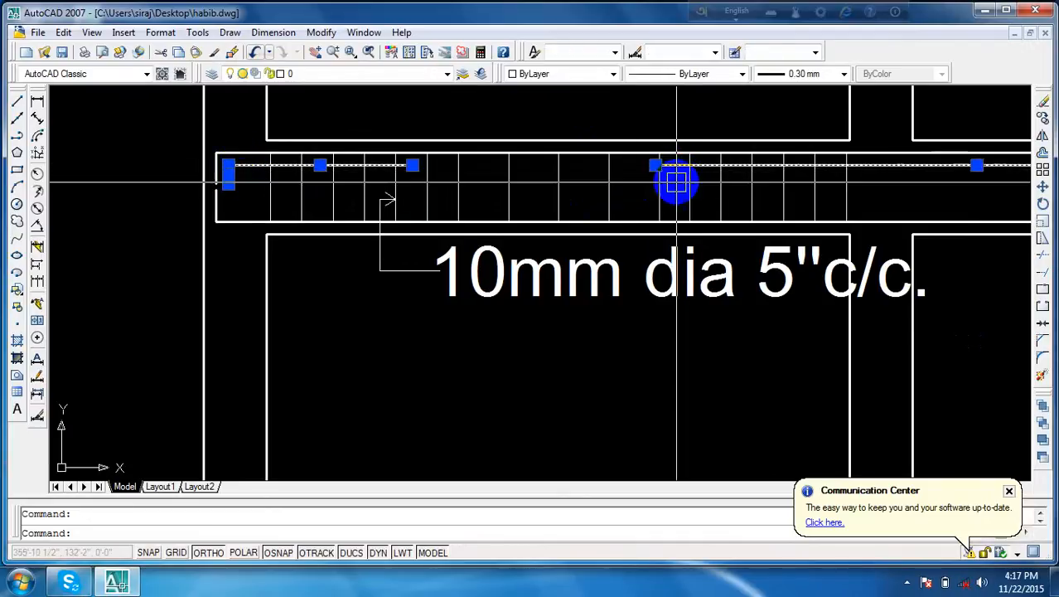
{"action": "scroll", "coordinate": [663, 196], "scroll_direction": "down", "scroll_amount": 2}
{"action": "scroll", "coordinate": [663, 197], "scroll_direction": "down", "scroll_amount": 2}
{"action": "middle_click_drag", "start_coordinate": [664, 197], "coordinate": [513, 190]}
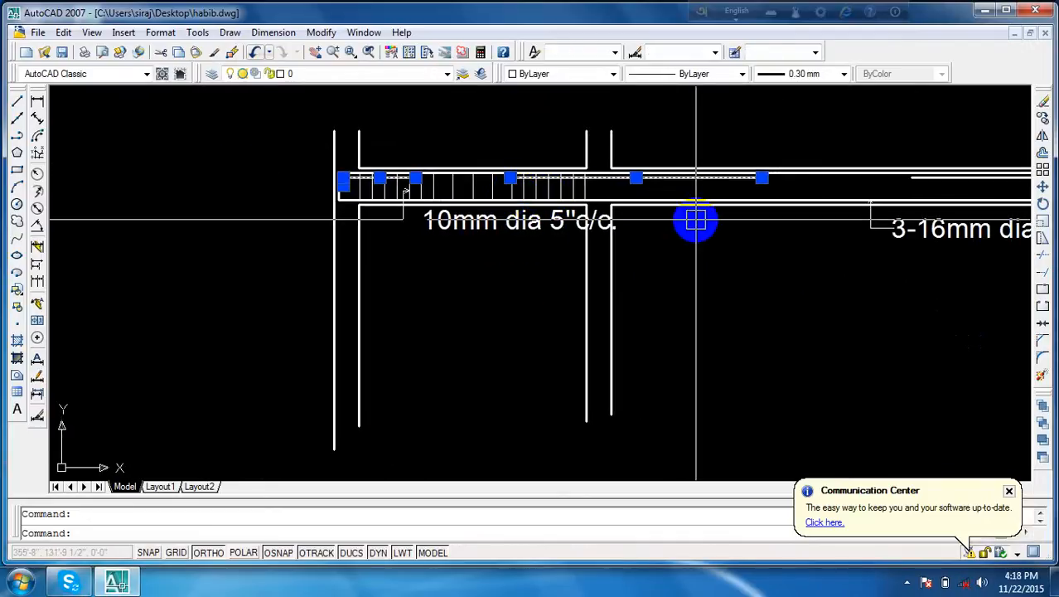
{"action": "key", "text": "Escape"}
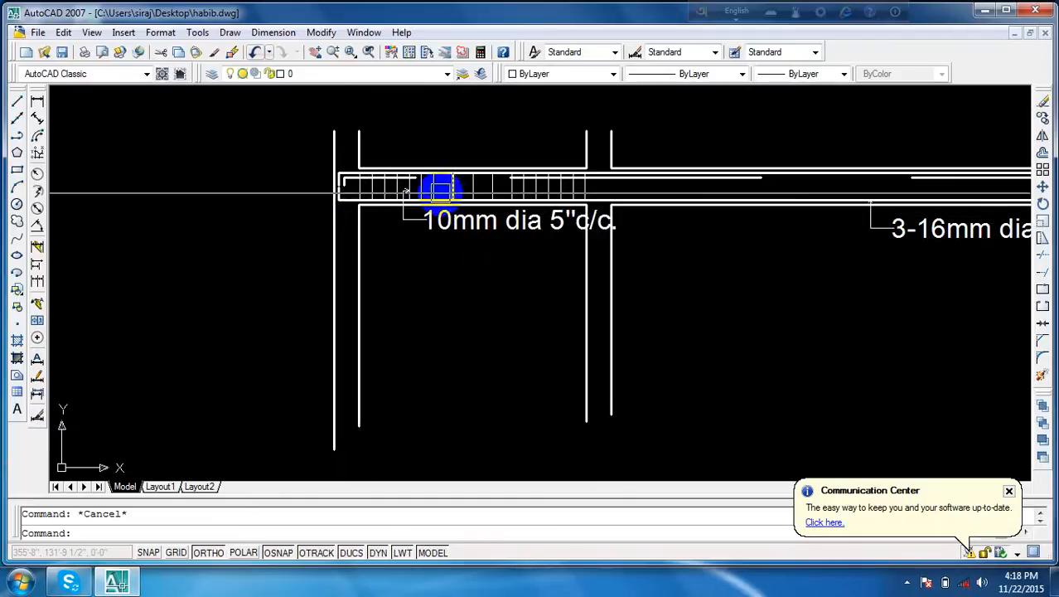
- Draw a short vertical guide line from the free end of the left column's bent extra top bar up to the main top bar
{"action": "scroll", "coordinate": [403, 191], "scroll_direction": "up", "scroll_amount": 3}
{"action": "scroll", "coordinate": [403, 191], "scroll_direction": "up", "scroll_amount": 5}
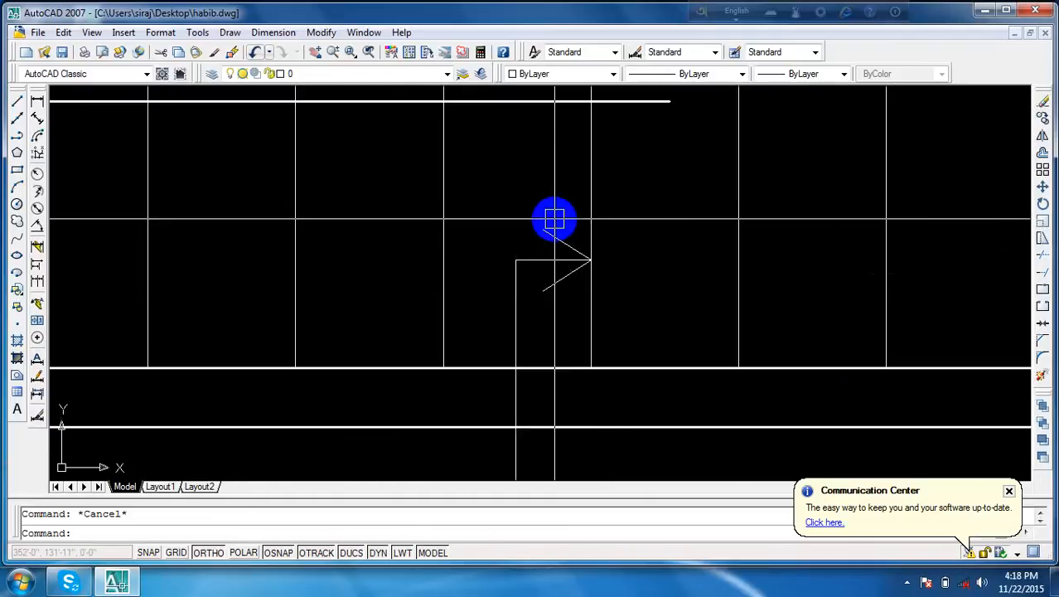
{"action": "scroll", "coordinate": [614, 177], "scroll_direction": "down", "scroll_amount": 5}
{"action": "middle_click_drag", "start_coordinate": [615, 178], "coordinate": [607, 248]}
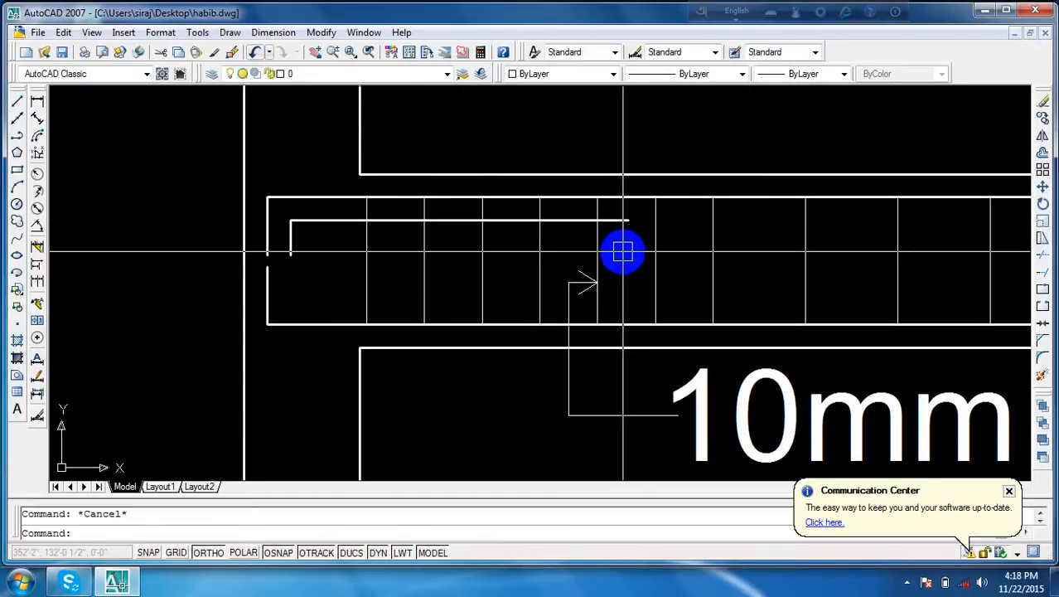
{"action": "key", "text": "Return"}
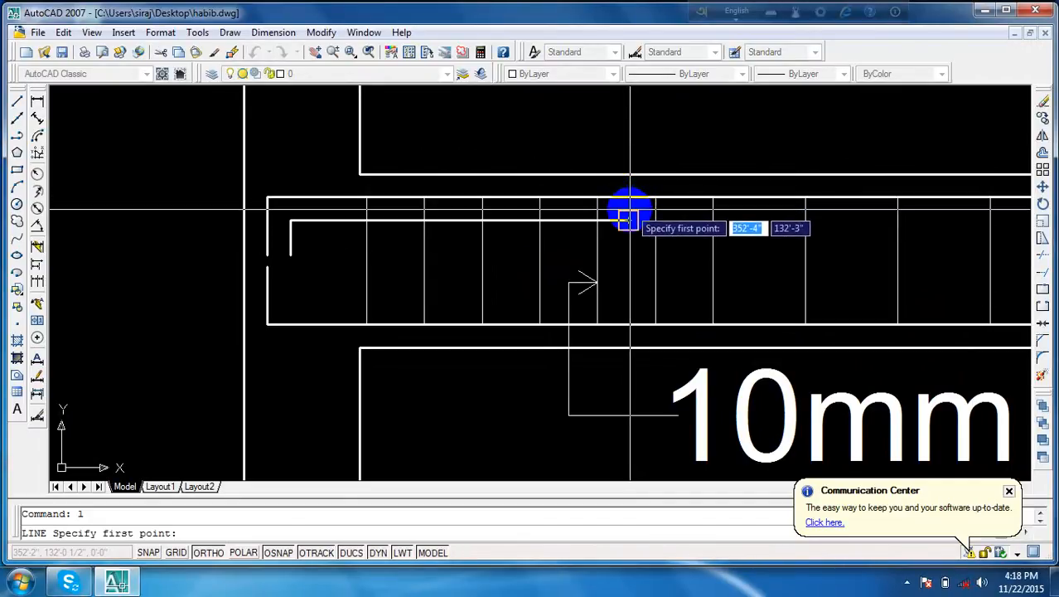
{"action": "left_click", "coordinate": [627, 213]}
{"action": "left_click", "coordinate": [628, 196]}
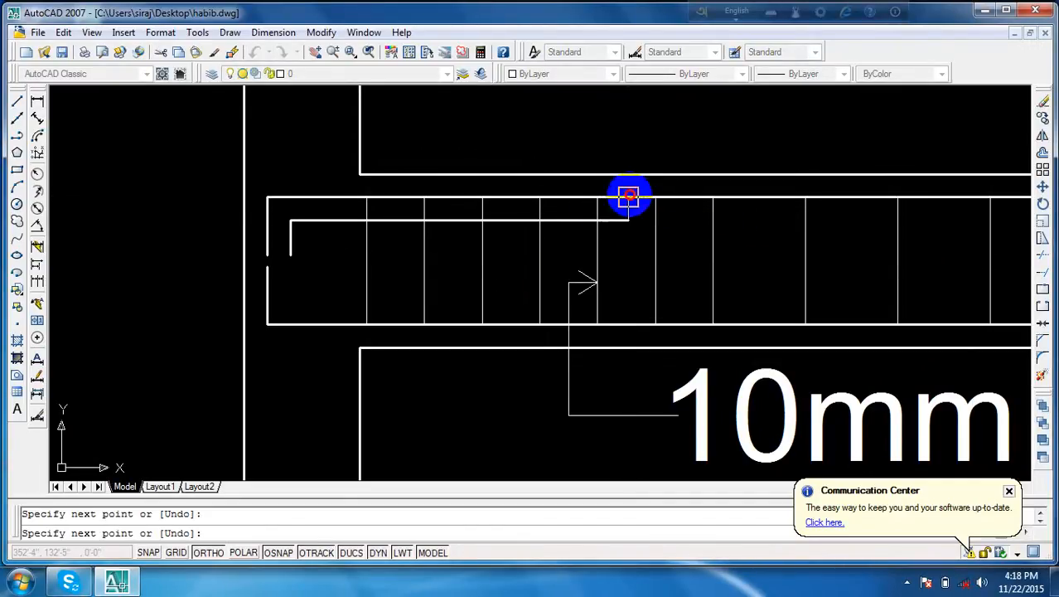
{"action": "key", "text": "Escape"}
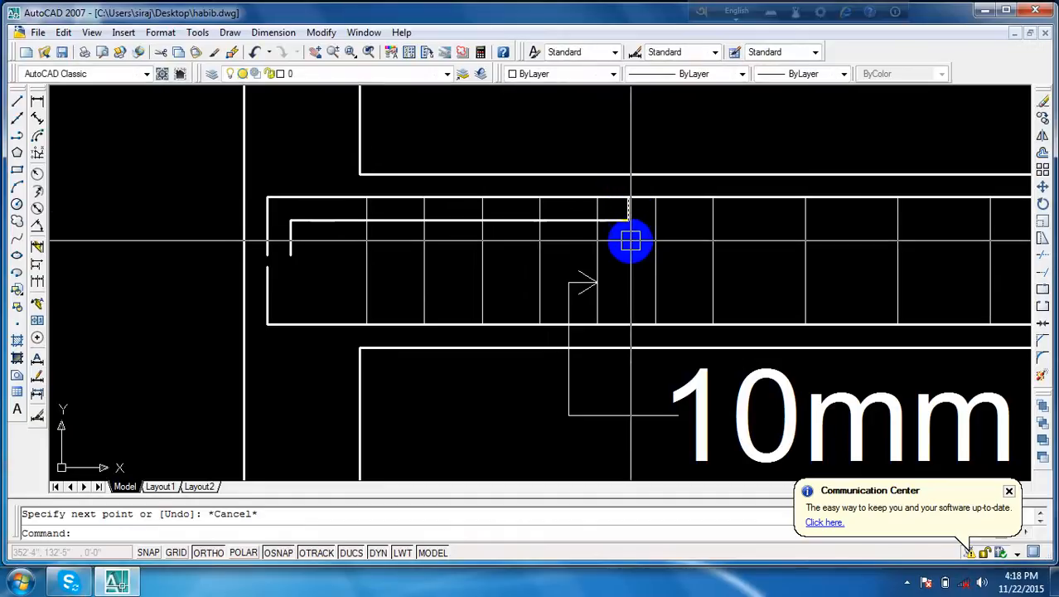
- Stretch the guide line's lower end about 3 1/2 inches straight down, past the bent extra top bar
{"action": "left_click", "coordinate": [628, 214]}
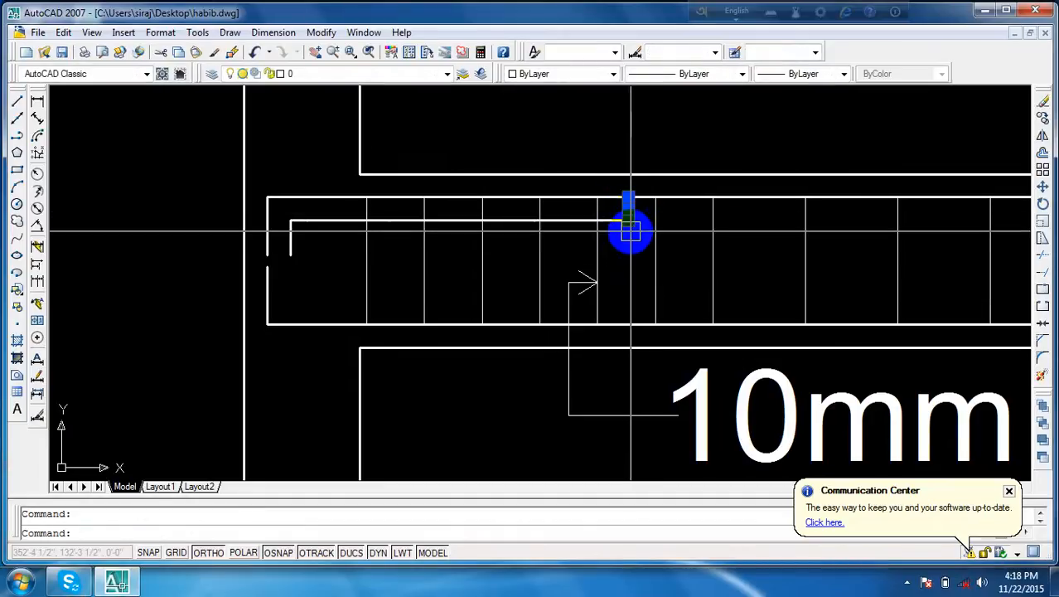
{"action": "left_click", "coordinate": [628, 218]}
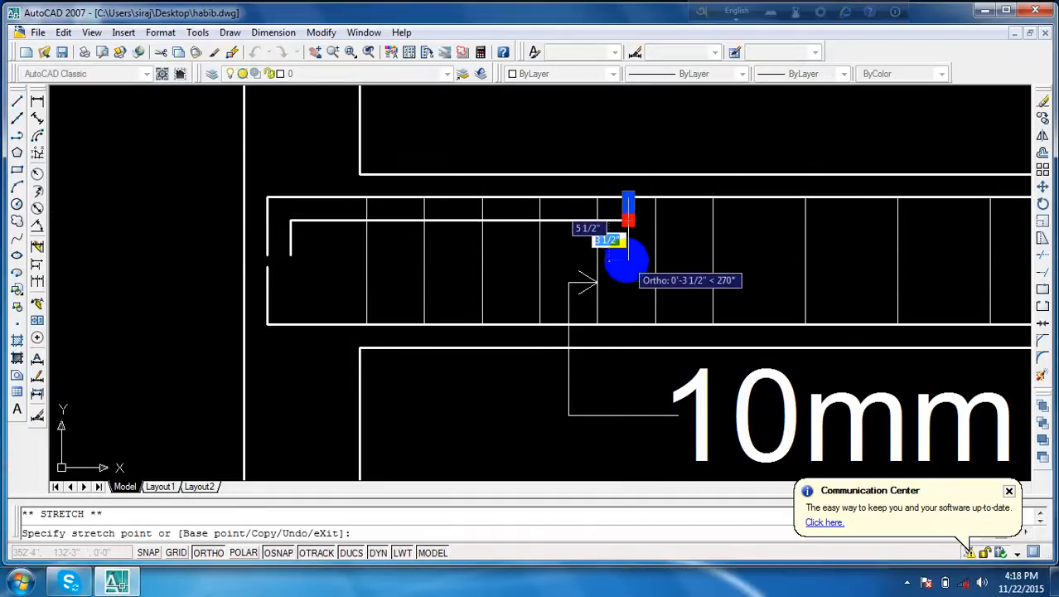
{"action": "key", "text": "Escape"}
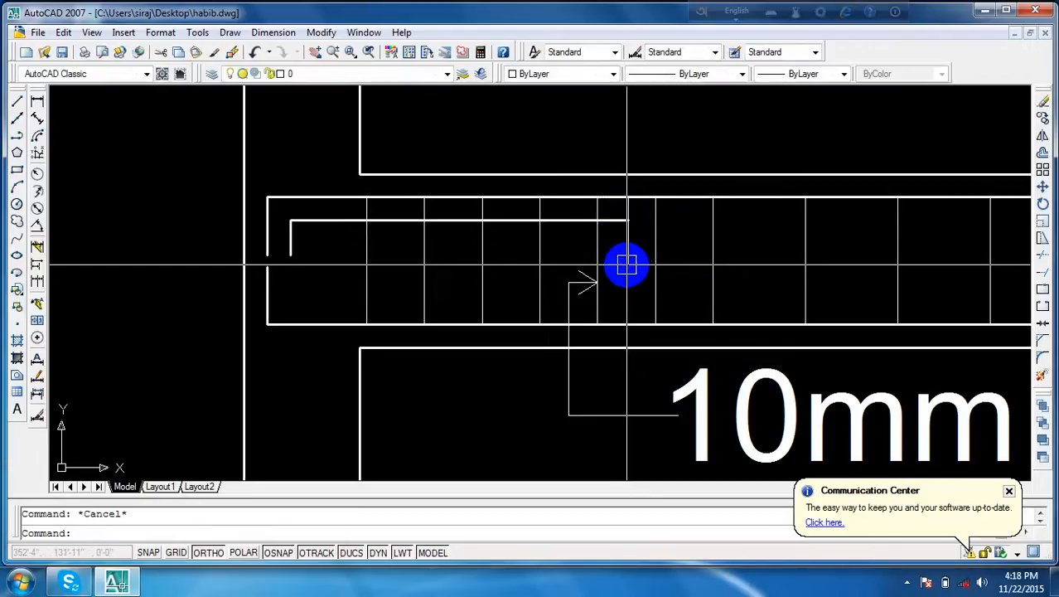
- Try a diagonal line from the extra top bar near its free end to the vertical guide line, and erase it
{"action": "scroll", "coordinate": [617, 222], "scroll_direction": "up", "scroll_amount": 6}
{"action": "left_click", "coordinate": [624, 215]}
{"action": "left_click", "coordinate": [660, 213]}
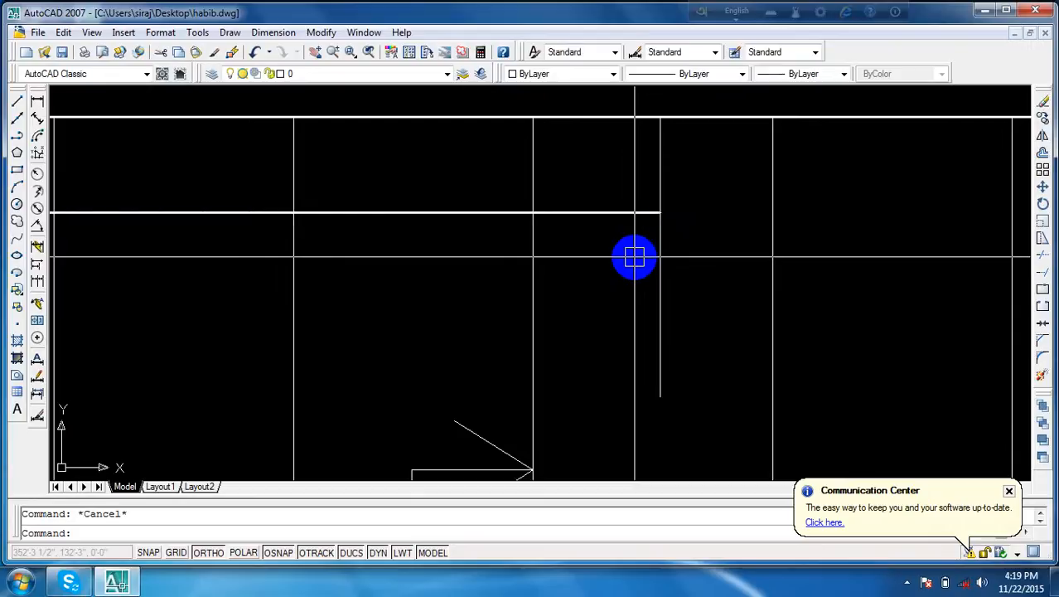
{"action": "type", "text": "l"}
{"action": "key", "text": "Return"}
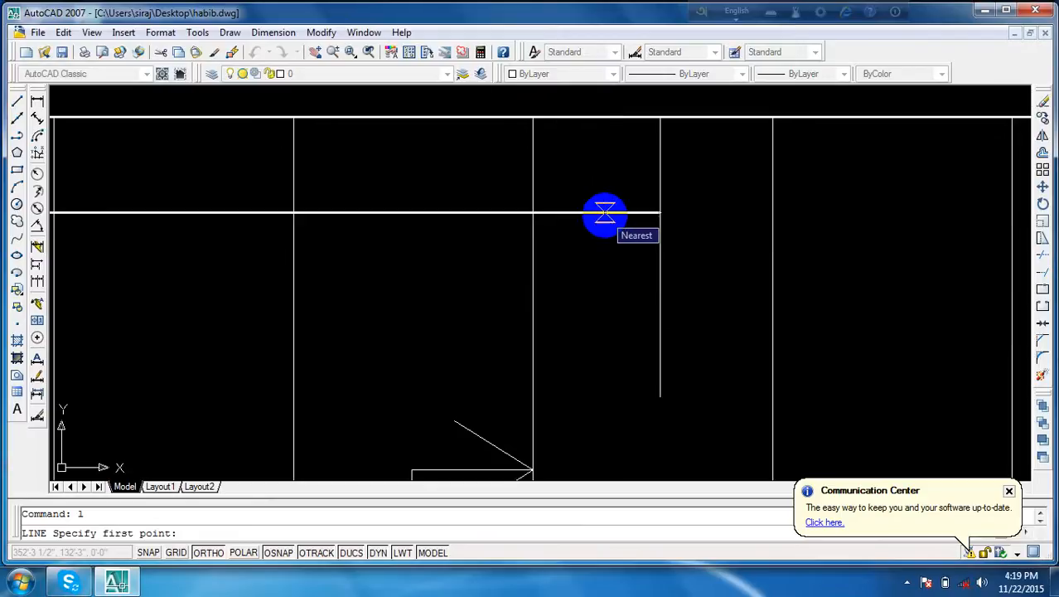
{"action": "left_click", "coordinate": [606, 215]}
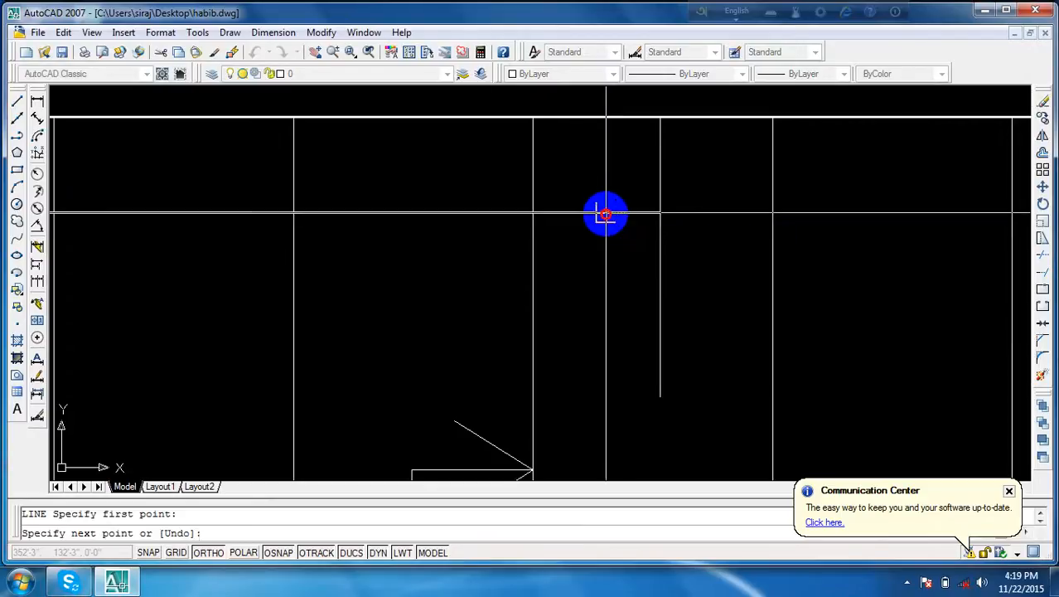
{"action": "left_click", "coordinate": [657, 254]}
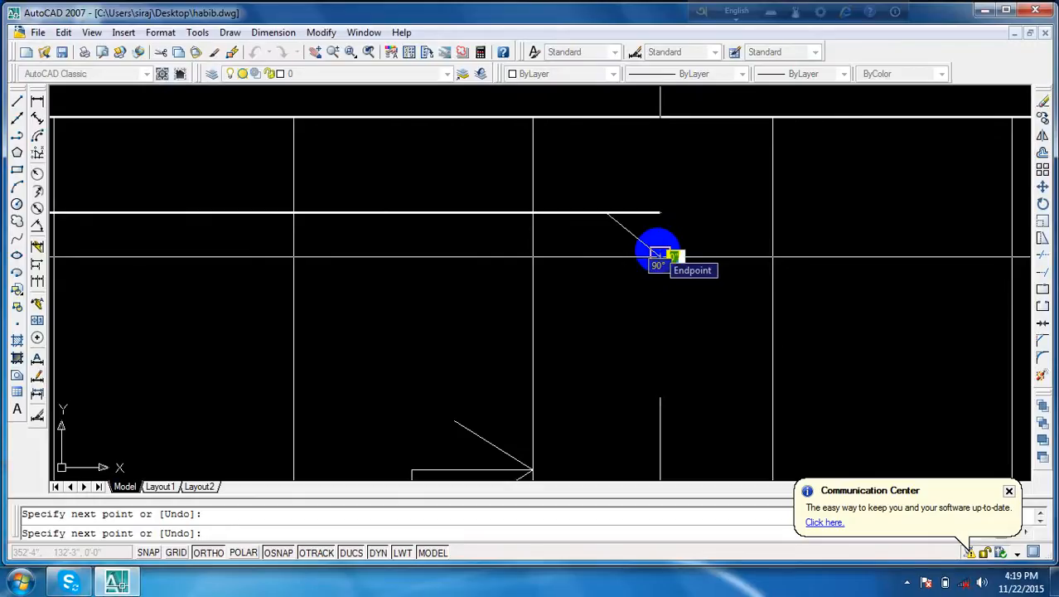
{"action": "key", "text": "Escape"}
{"action": "left_click", "coordinate": [628, 236]}
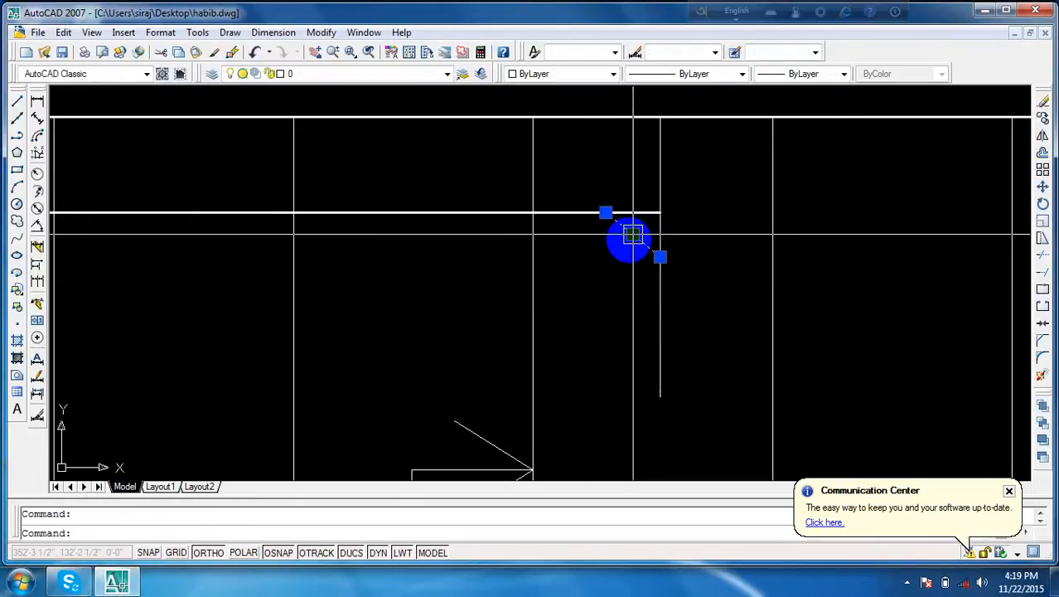
{"action": "type", "text": "e"}
{"action": "key", "text": "Return"}
- Try a vertical line about 1/2 inch long down from the extra top bar near its free end, and erase it
{"action": "type", "text": "l"}
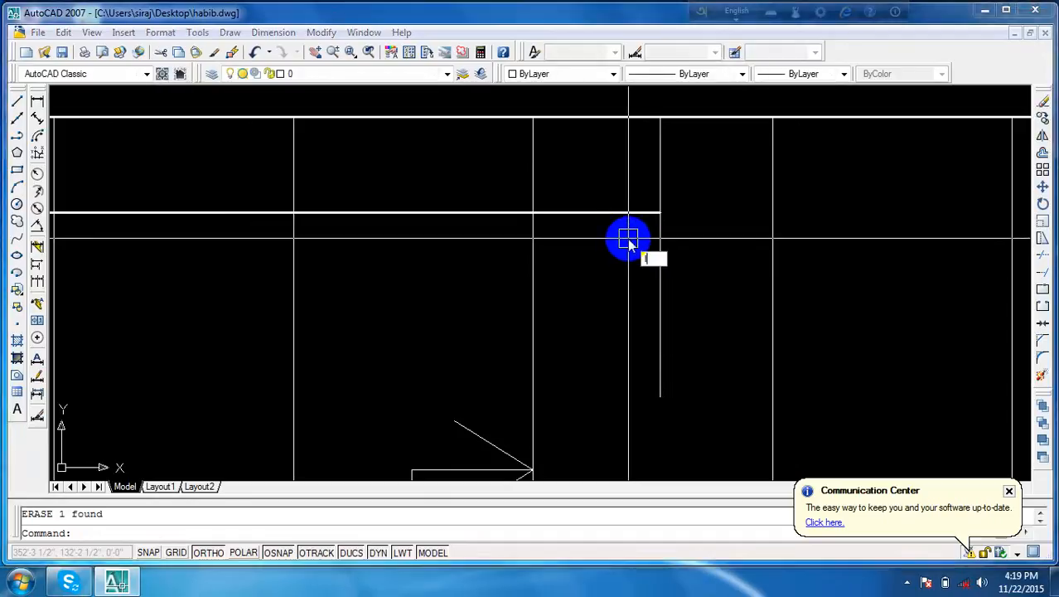
{"action": "key", "text": "Return"}
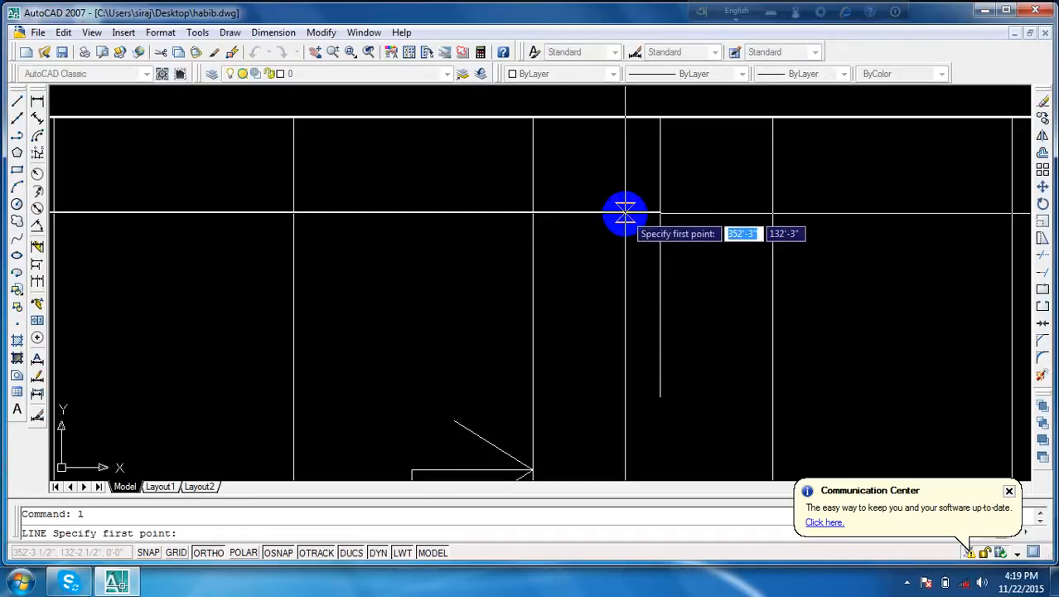
{"action": "left_click", "coordinate": [627, 214]}
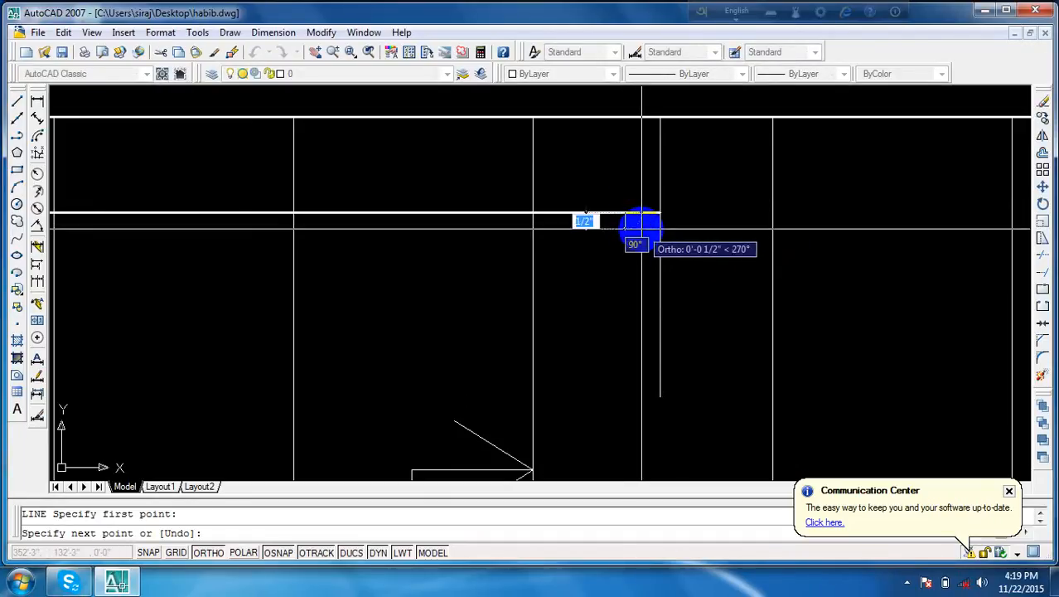
{"action": "left_click", "coordinate": [642, 229]}
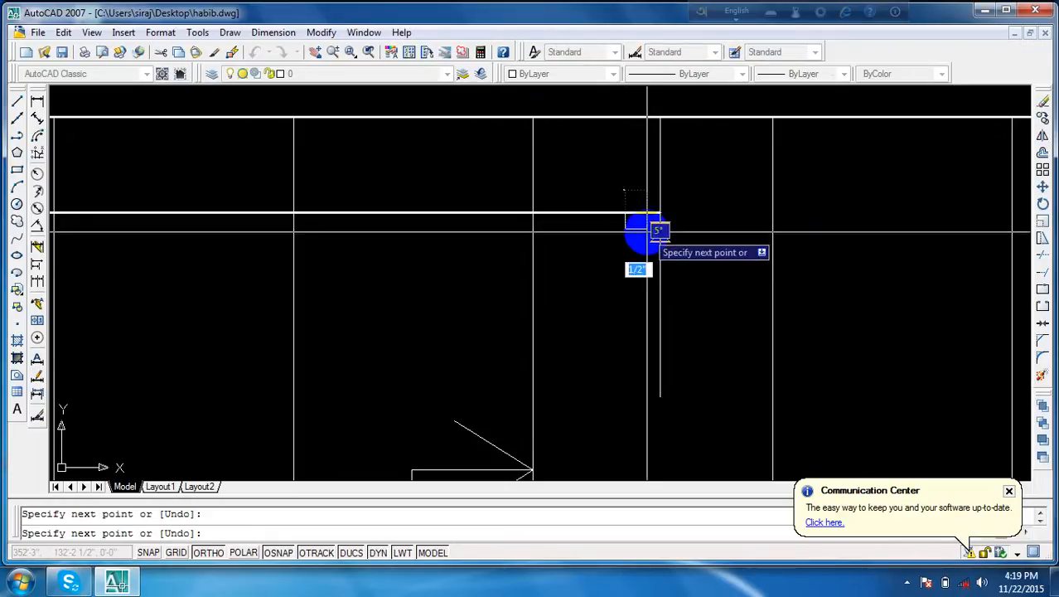
{"action": "key", "text": "Escape"}
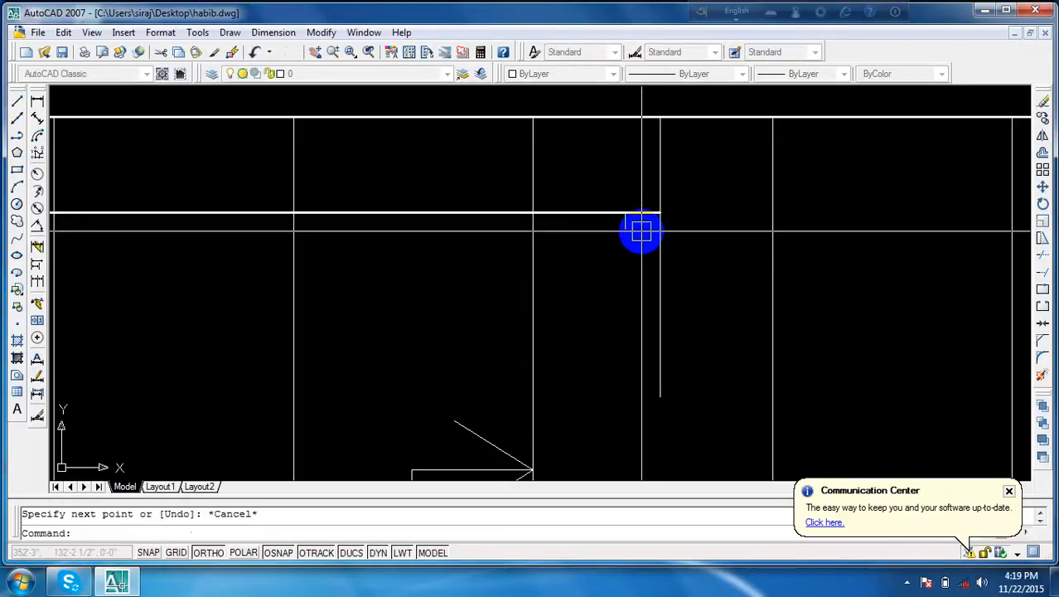
{"action": "key", "text": "Delete"}
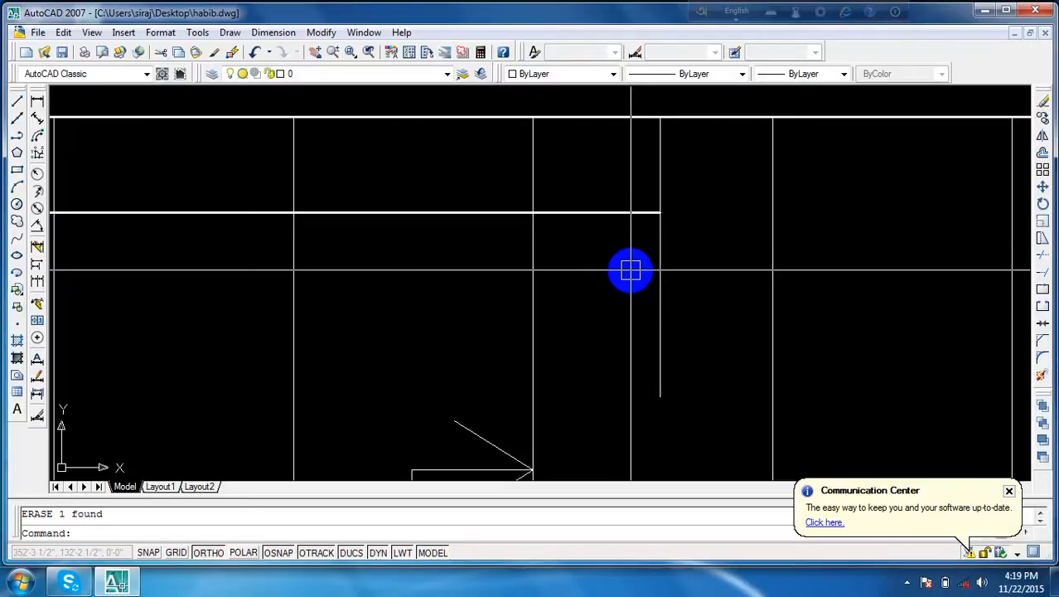
- Try a small circle centred on the extra top bar near its free end, and erase it
{"action": "type", "text": "c"}
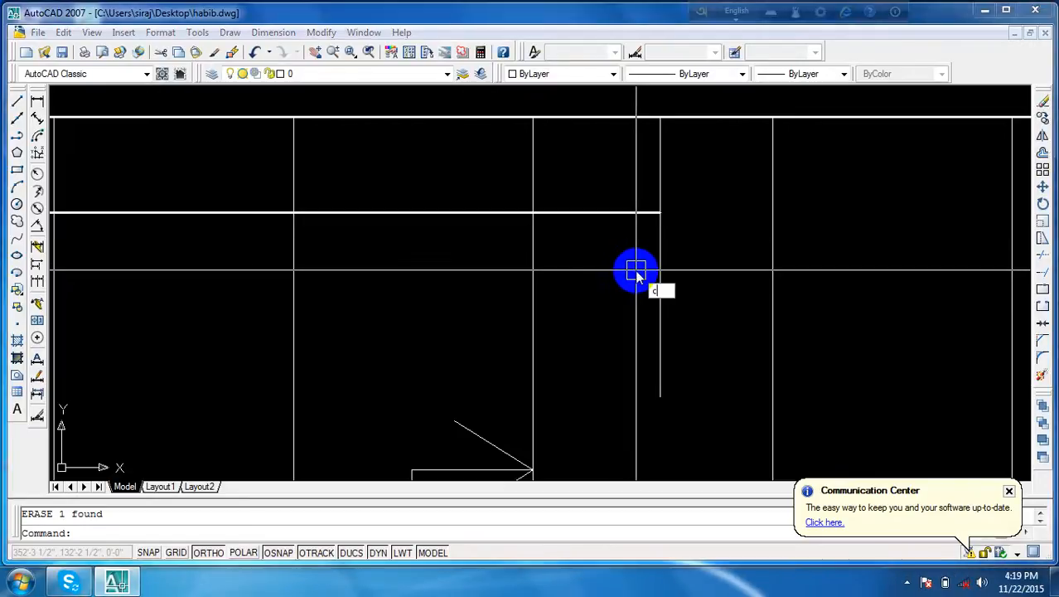
{"action": "key", "text": "Return"}
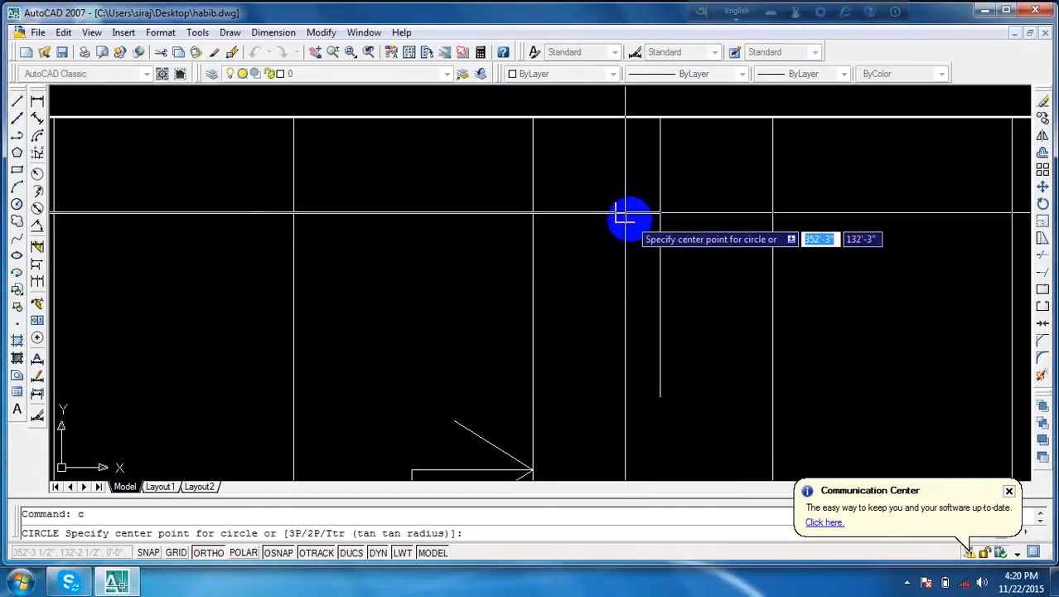
{"action": "left_click", "coordinate": [625, 217]}
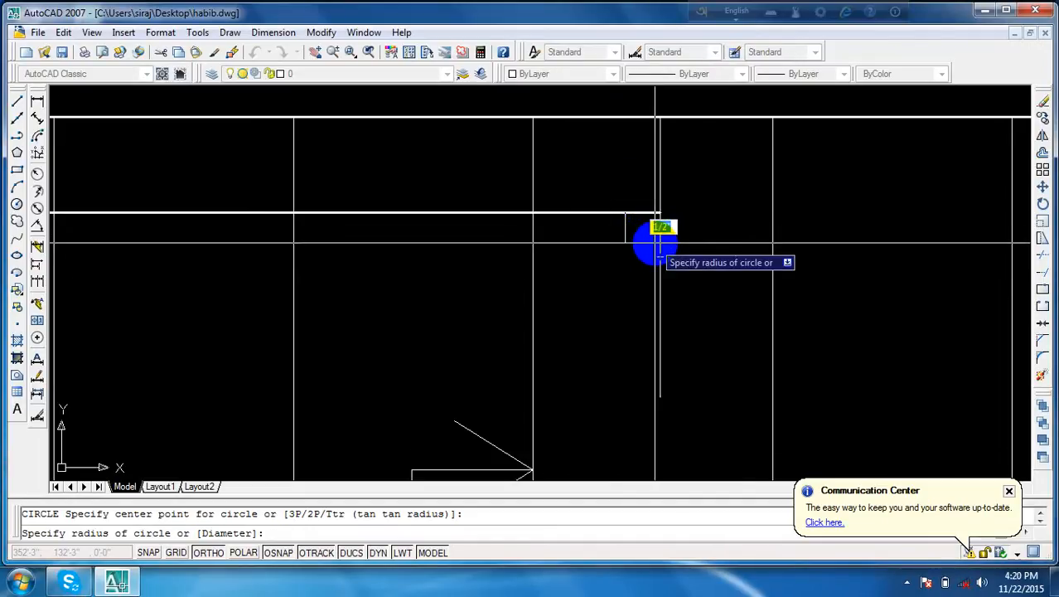
{"action": "left_click", "coordinate": [655, 244]}
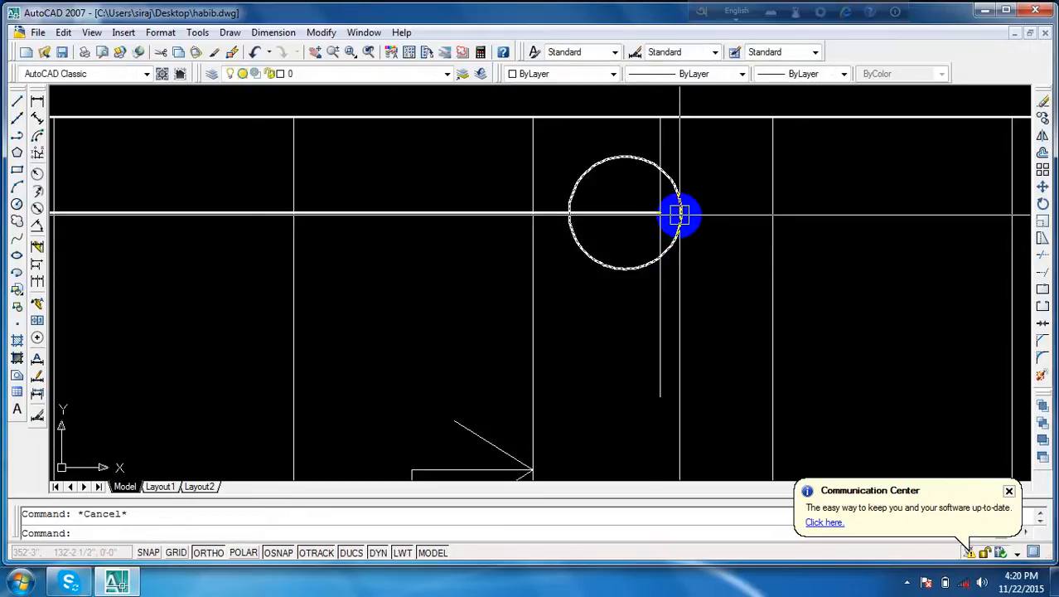
{"action": "left_click", "coordinate": [681, 213]}
{"action": "key", "text": "Delete"}
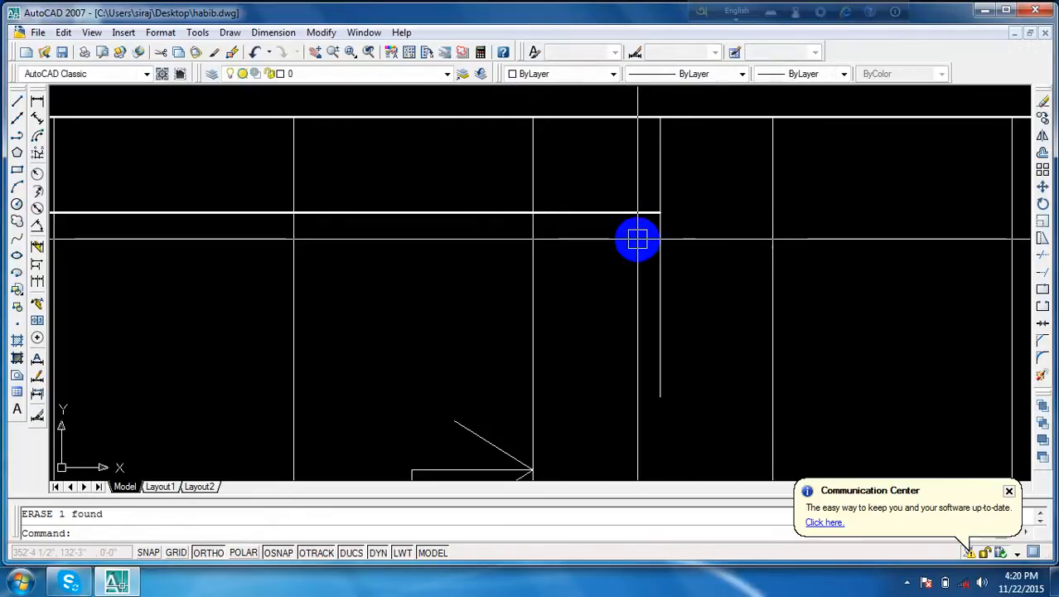
- Draw a diagonal hook line about 1 inch long at about 44° from the extra top bar down to the vertical guide line
{"action": "key", "text": "Escape"}
{"action": "type", "text": "l"}
{"action": "key", "text": "Return"}
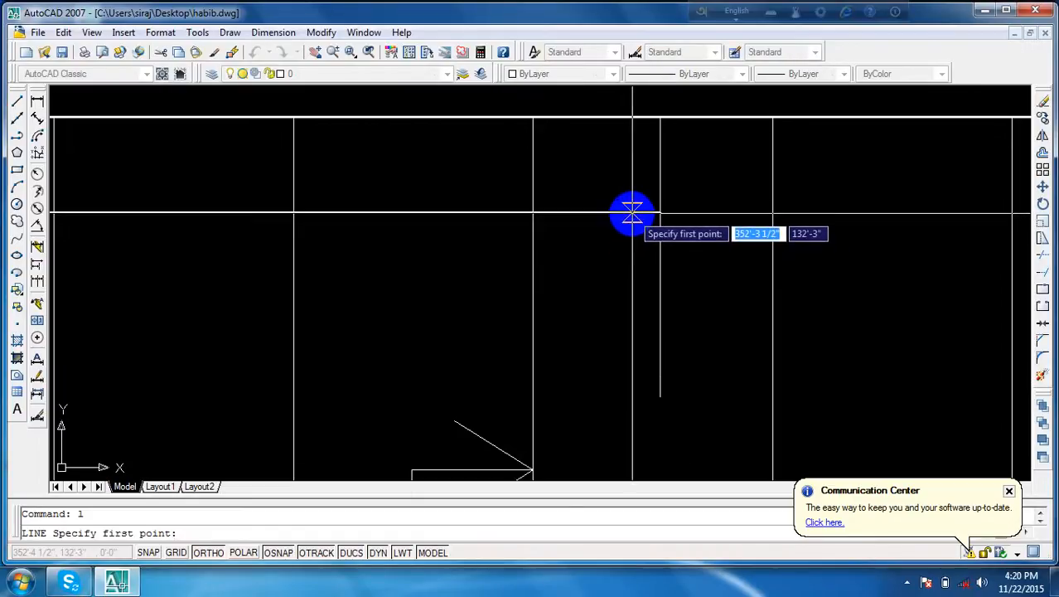
{"action": "left_click", "coordinate": [633, 213]}
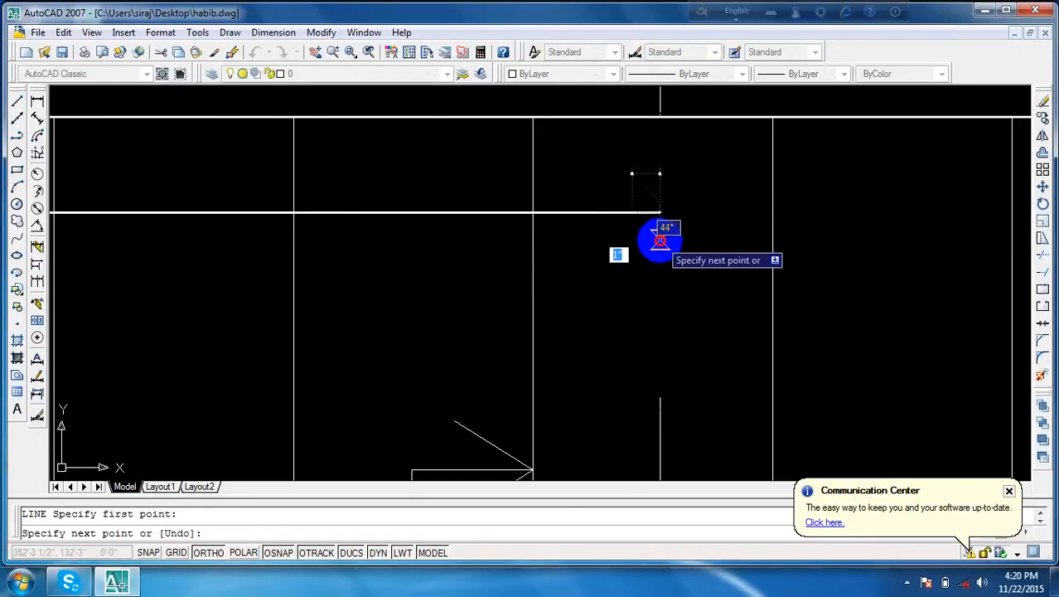
{"action": "left_click", "coordinate": [660, 240]}
{"action": "key", "text": "Escape"}
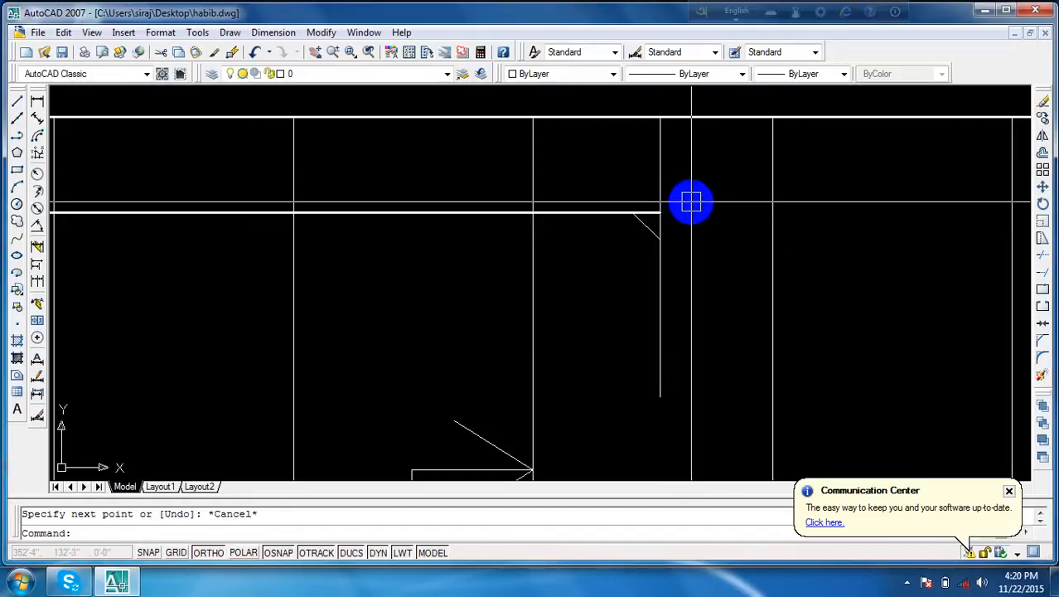
- Trim the extra top bar's end beyond the diagonal hook and the part of the guide line above the hook's lower end
{"action": "type", "text": "tr"}
{"action": "key", "text": "Return"}
{"action": "key", "text": "Return"}
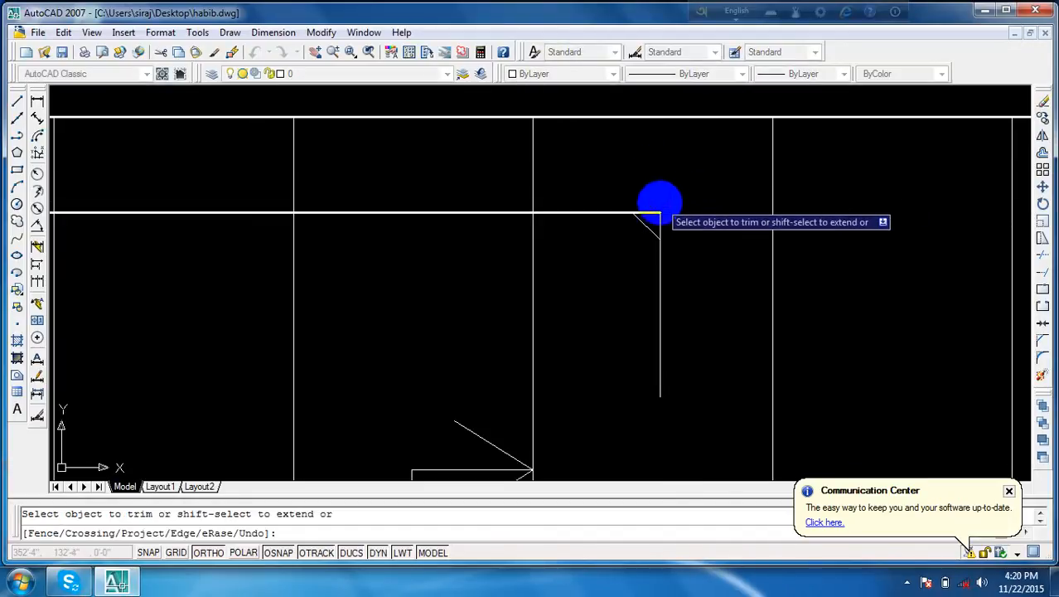
{"action": "scroll", "coordinate": [659, 203], "scroll_direction": "up", "scroll_amount": 5}
{"action": "left_click", "coordinate": [643, 227]}
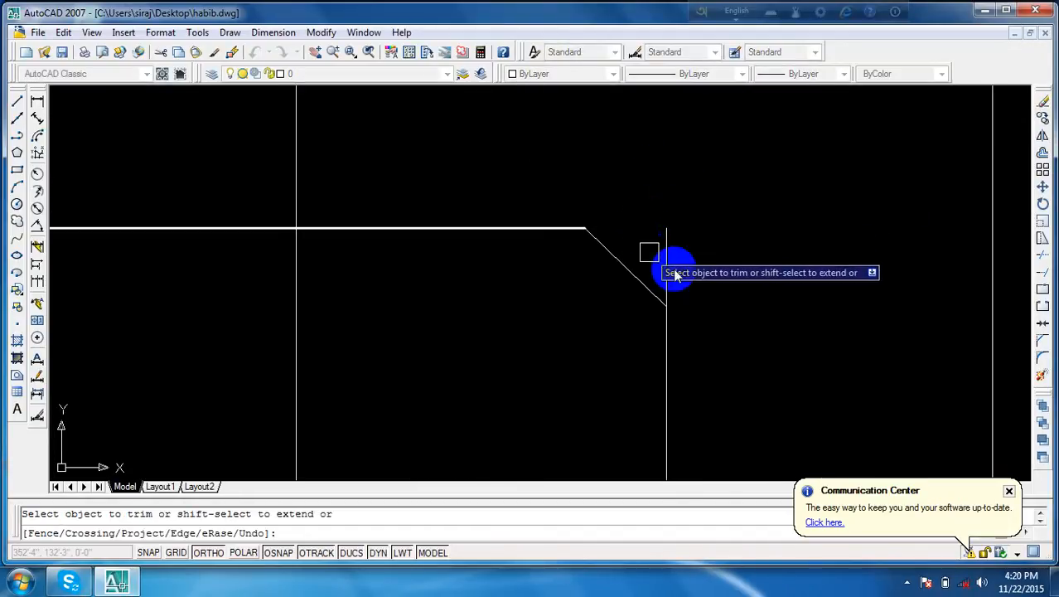
{"action": "left_click", "coordinate": [667, 267]}
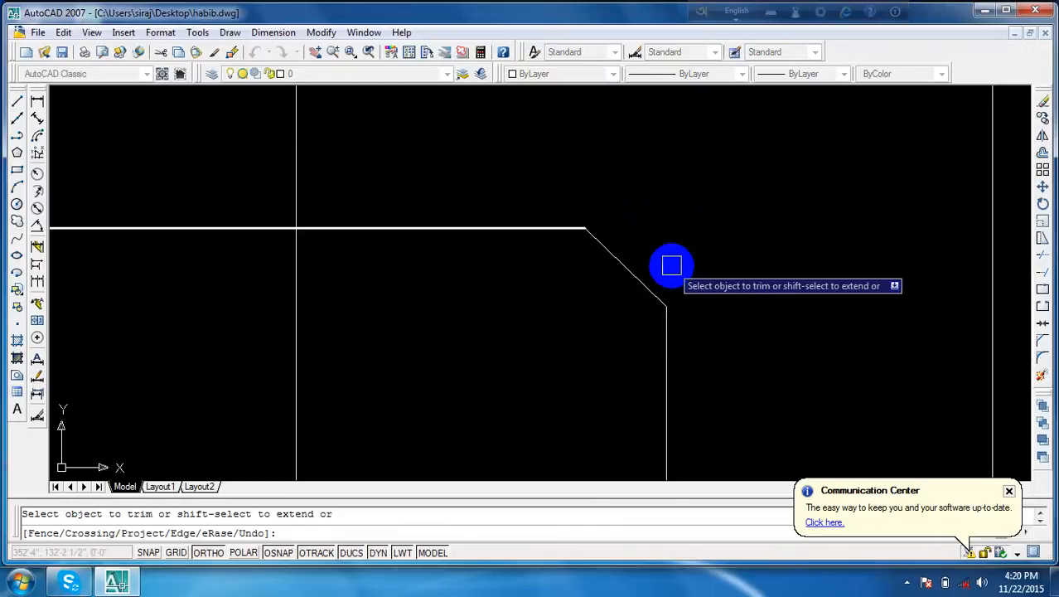
{"action": "key", "text": "Return"}
- Erase the remaining vertical guide line below the diagonal hook
{"action": "left_click", "coordinate": [668, 345]}
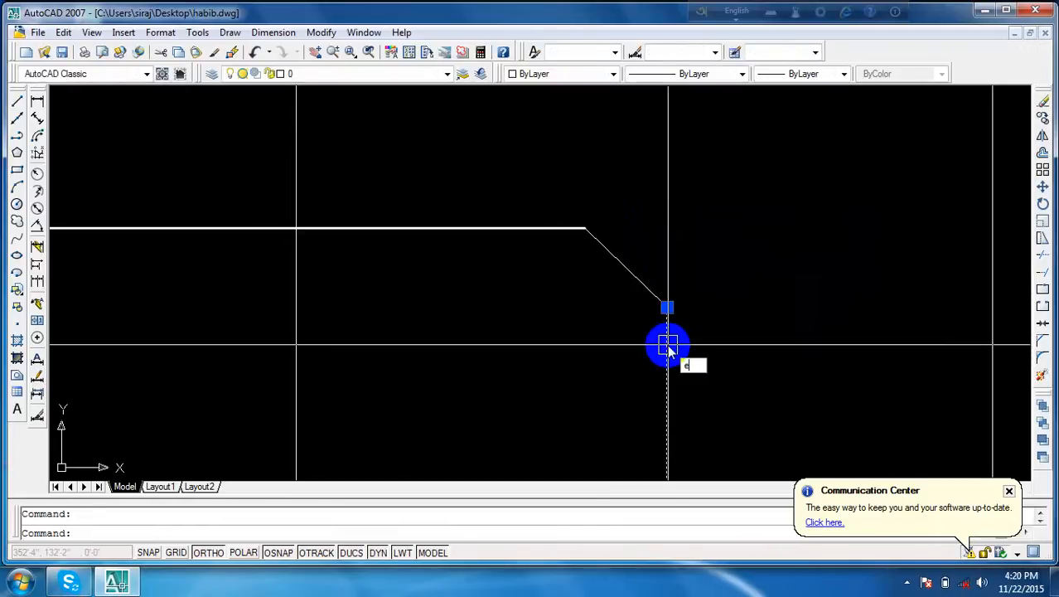
{"action": "type", "text": "e"}
{"action": "key", "text": "Return"}
{"action": "scroll", "coordinate": [668, 348], "scroll_direction": "down", "scroll_amount": 6}
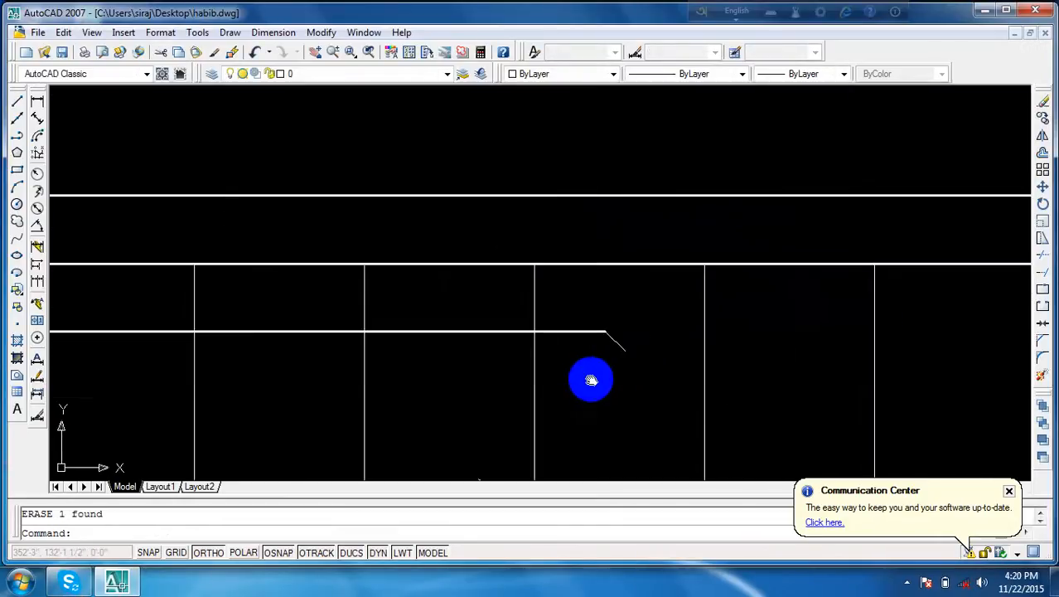
- Match the diagonal hook's properties to those of the extra top bar
{"action": "middle_click_drag", "start_coordinate": [591, 380], "coordinate": [619, 319]}
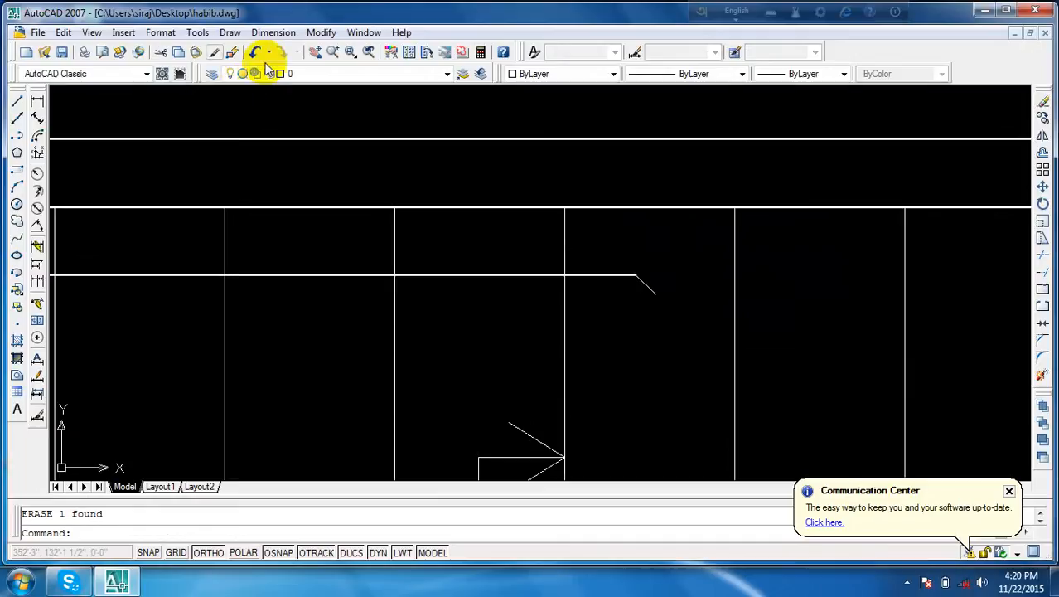
{"action": "left_click", "coordinate": [232, 51]}
{"action": "left_click", "coordinate": [605, 274]}
{"action": "key", "text": "Escape"}
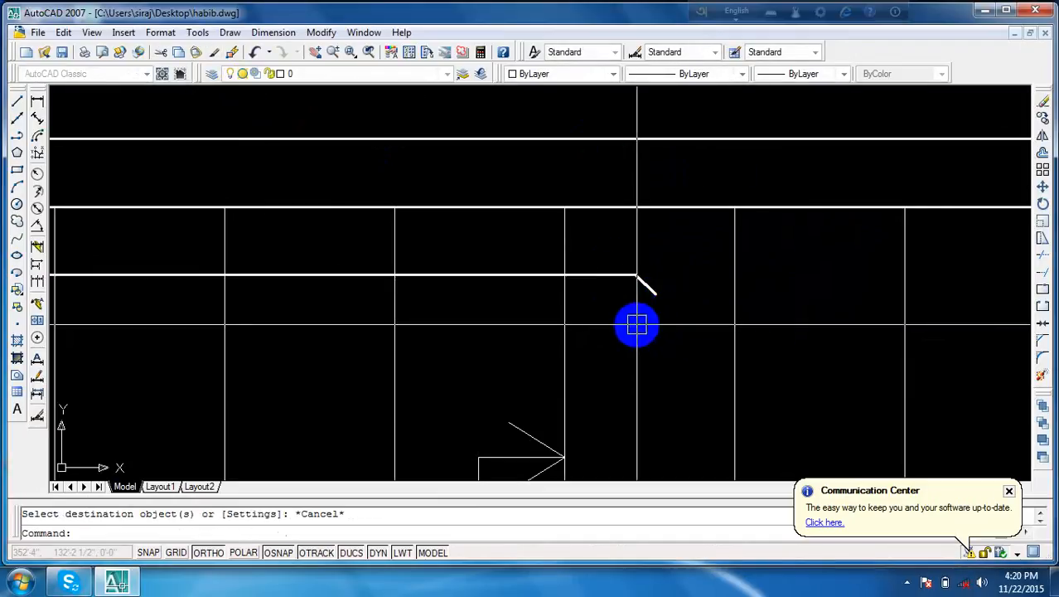
- Examine the extra top bar and its diagonal hook in the first span, both close up and within the whole beam
{"action": "scroll", "coordinate": [637, 325], "scroll_direction": "down", "scroll_amount": 6}
{"action": "mouse_move", "coordinate": [629, 349]}
{"action": "middle_mouse_down"}
{"action": "mouse_move", "coordinate": [548, 288]}
{"action": "mouse_move", "coordinate": [526, 291]}
{"action": "middle_mouse_up"}
{"action": "scroll", "coordinate": [615, 307], "scroll_direction": "up", "scroll_amount": 2}
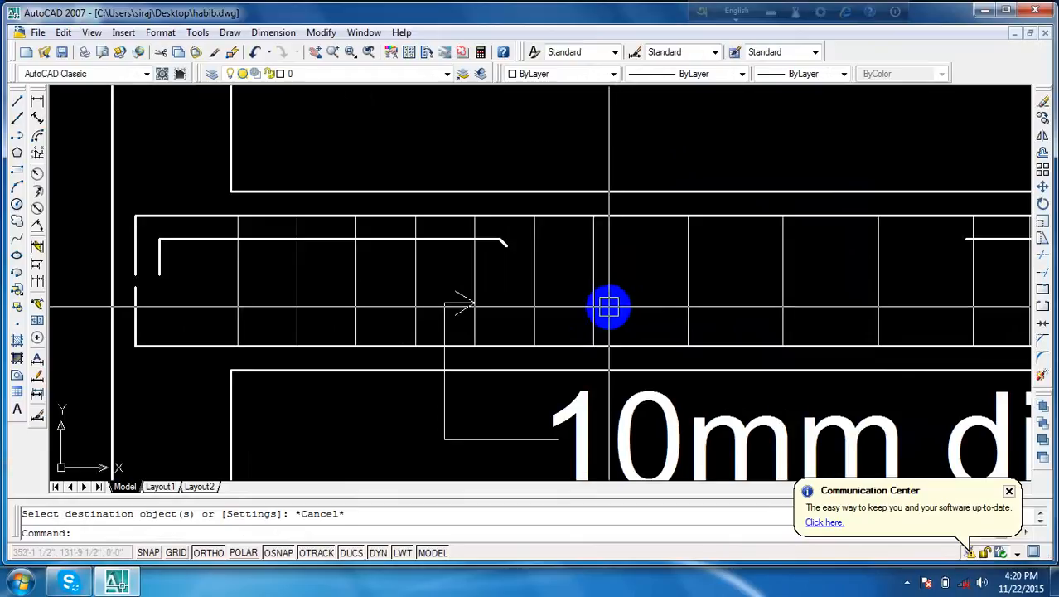
{"action": "scroll", "coordinate": [604, 308], "scroll_direction": "down", "scroll_amount": 2}
{"action": "mouse_move", "coordinate": [601, 308]}
{"action": "middle_mouse_down"}
{"action": "mouse_move", "coordinate": [668, 310]}
{"action": "mouse_move", "coordinate": [632, 306]}
{"action": "middle_mouse_up"}
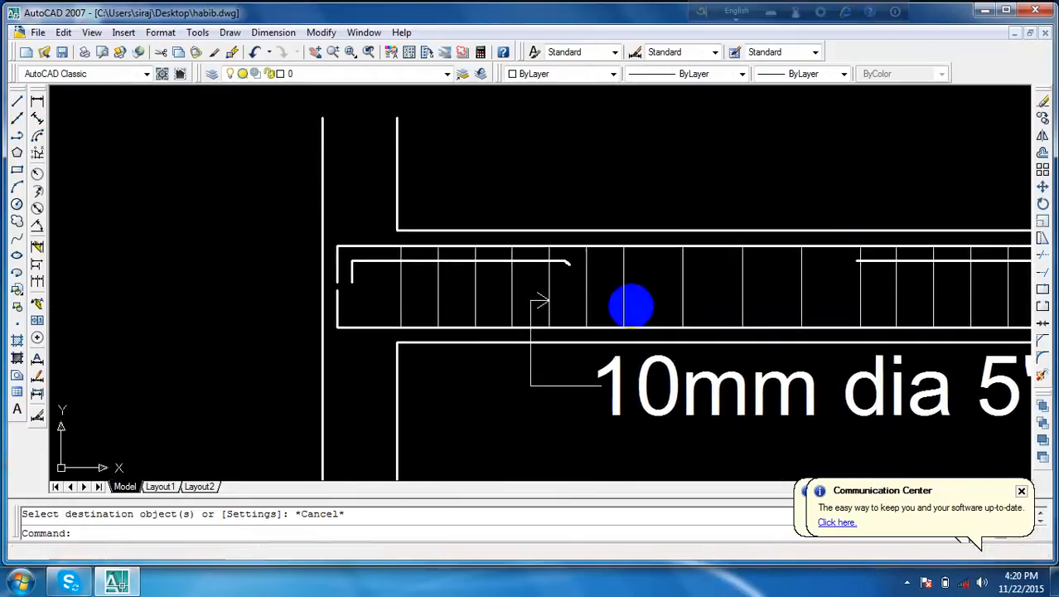
{"action": "scroll", "coordinate": [580, 270], "scroll_direction": "up", "scroll_amount": 5}
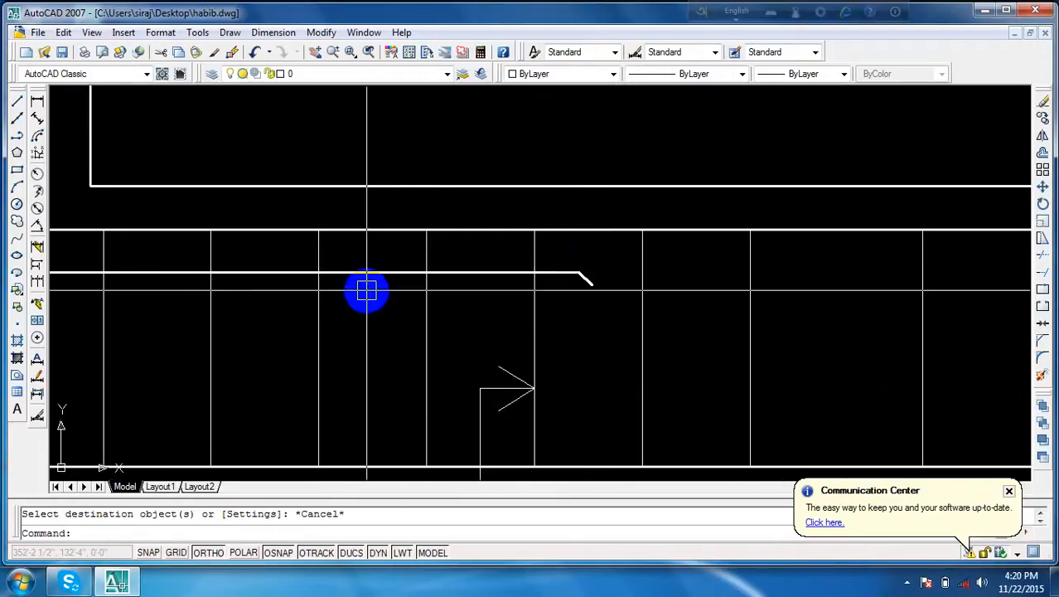
{"action": "middle_click_drag", "start_coordinate": [457, 294], "coordinate": [546, 282]}
{"action": "scroll", "coordinate": [551, 291], "scroll_direction": "down", "scroll_amount": 6}
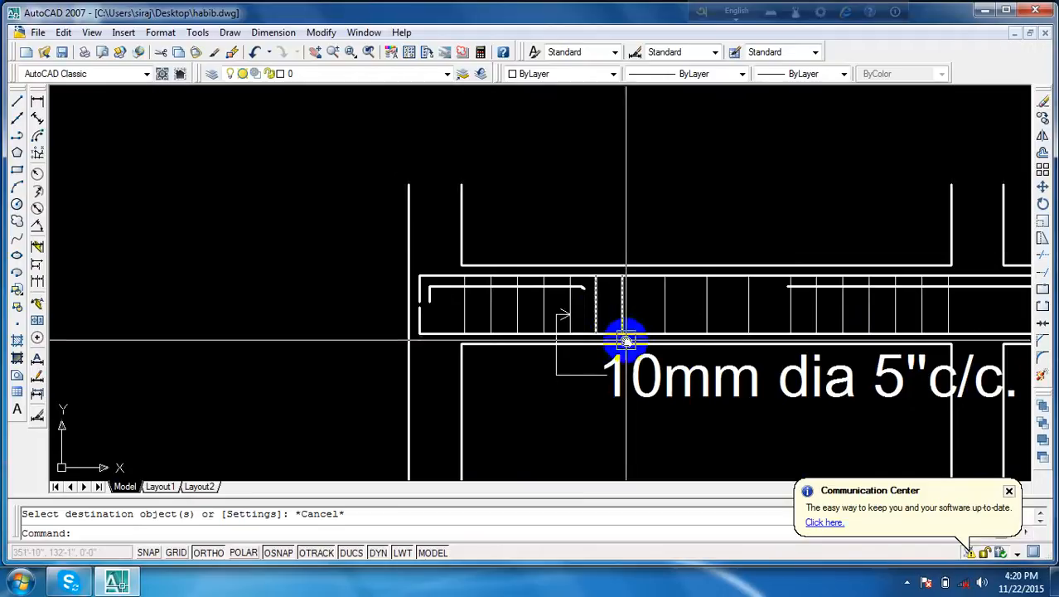
{"action": "middle_click_drag", "start_coordinate": [626, 339], "coordinate": [505, 296]}
{"action": "scroll", "coordinate": [469, 240], "scroll_direction": "up", "scroll_amount": 6}
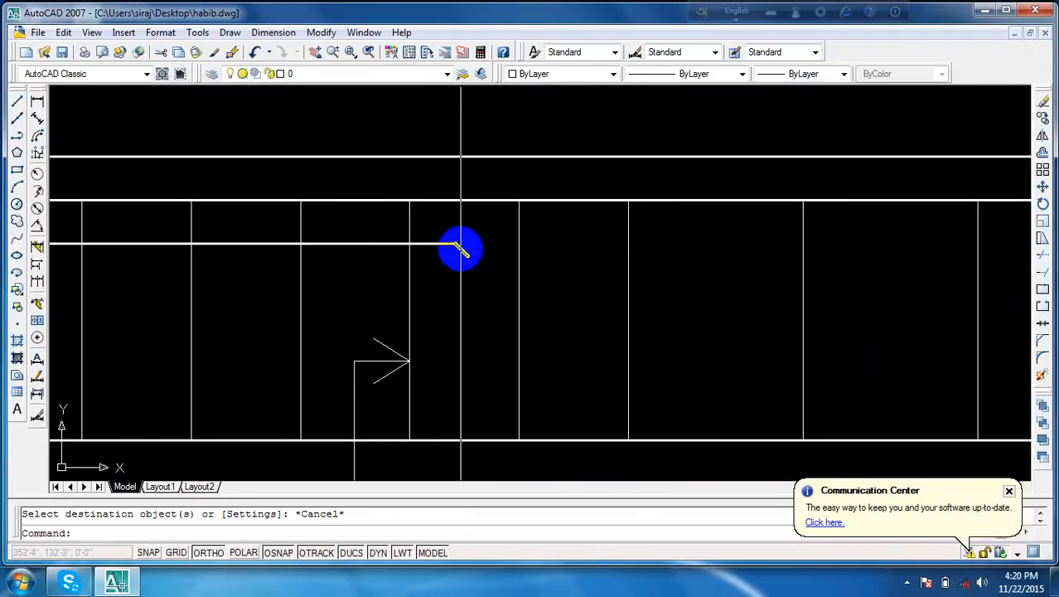
{"action": "scroll", "coordinate": [461, 249], "scroll_direction": "down", "scroll_amount": 6}
{"action": "middle_click_drag", "start_coordinate": [465, 296], "coordinate": [508, 292]}
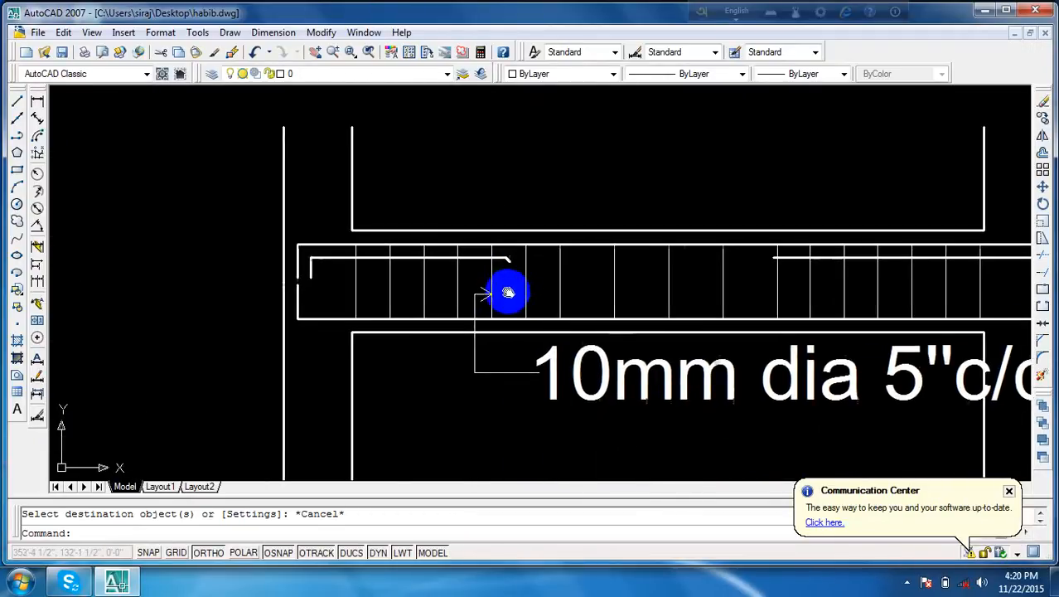
{"action": "scroll", "coordinate": [509, 262], "scroll_direction": "up", "scroll_amount": 5}
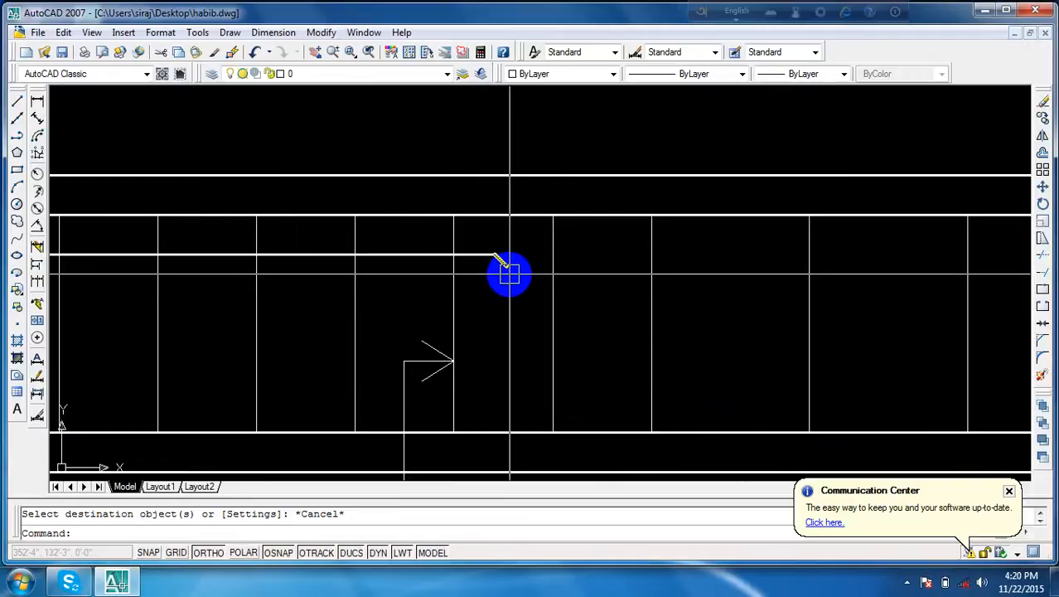
{"action": "key", "text": "Escape"}
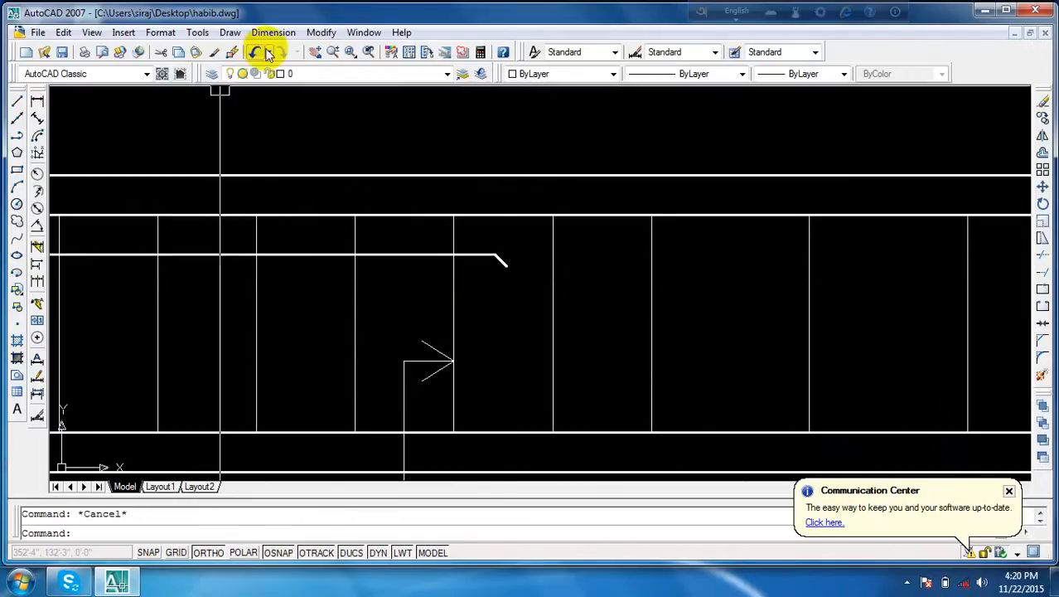
- Undo the hook's property match, the guide line erasure, the trims and the diagonal hook, back to the small circle on the bar
{"action": "left_click", "coordinate": [257, 52]}
{"action": "left_click", "coordinate": [254, 52]}
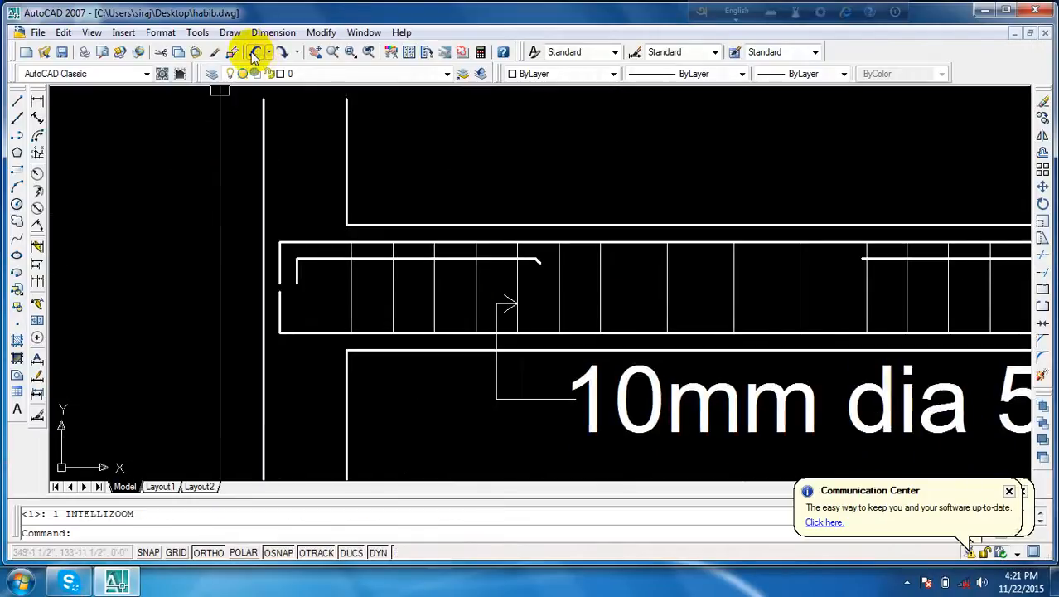
{"action": "left_click", "coordinate": [254, 52]}
{"action": "left_click", "coordinate": [254, 52]}
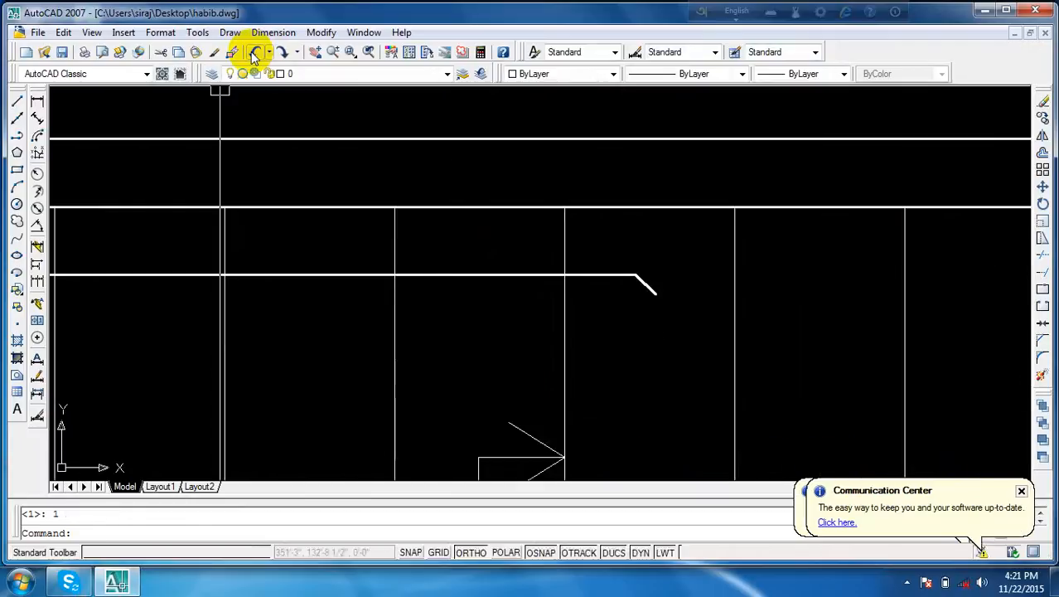
{"action": "left_click", "coordinate": [255, 53]}
{"action": "left_click", "coordinate": [255, 52]}
{"action": "left_click", "coordinate": [255, 53]}
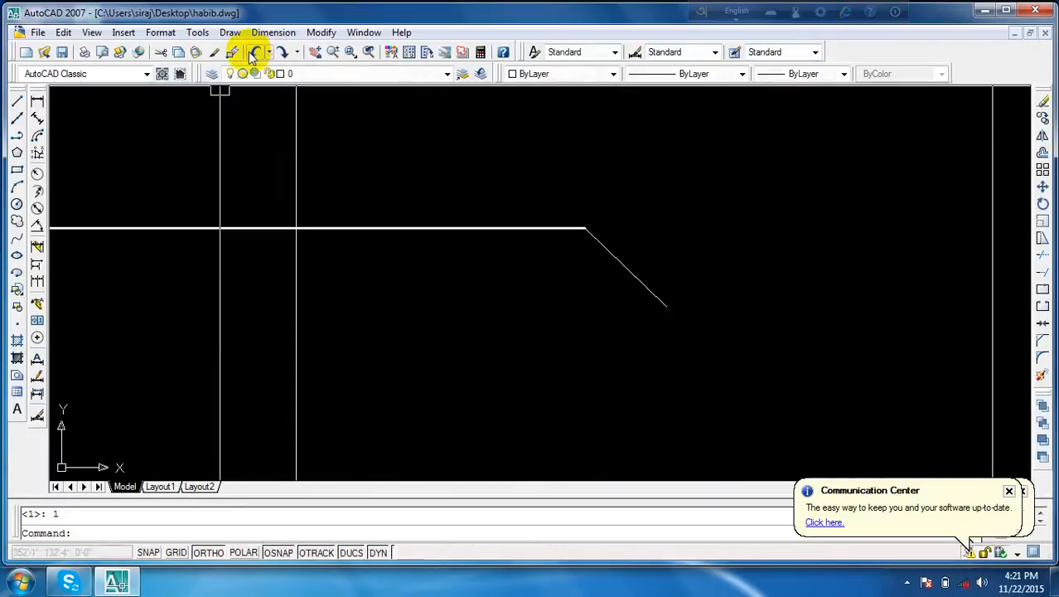
{"action": "left_click", "coordinate": [254, 52]}
{"action": "left_click", "coordinate": [254, 53]}
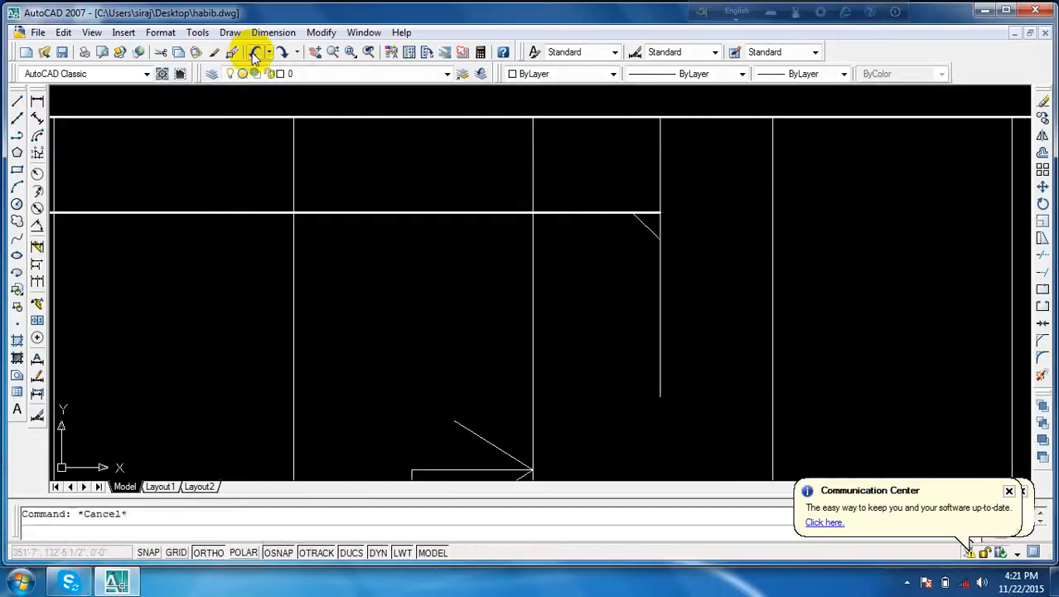
{"action": "left_click", "coordinate": [254, 52]}
{"action": "left_click", "coordinate": [254, 52]}
{"action": "key", "text": "Escape"}
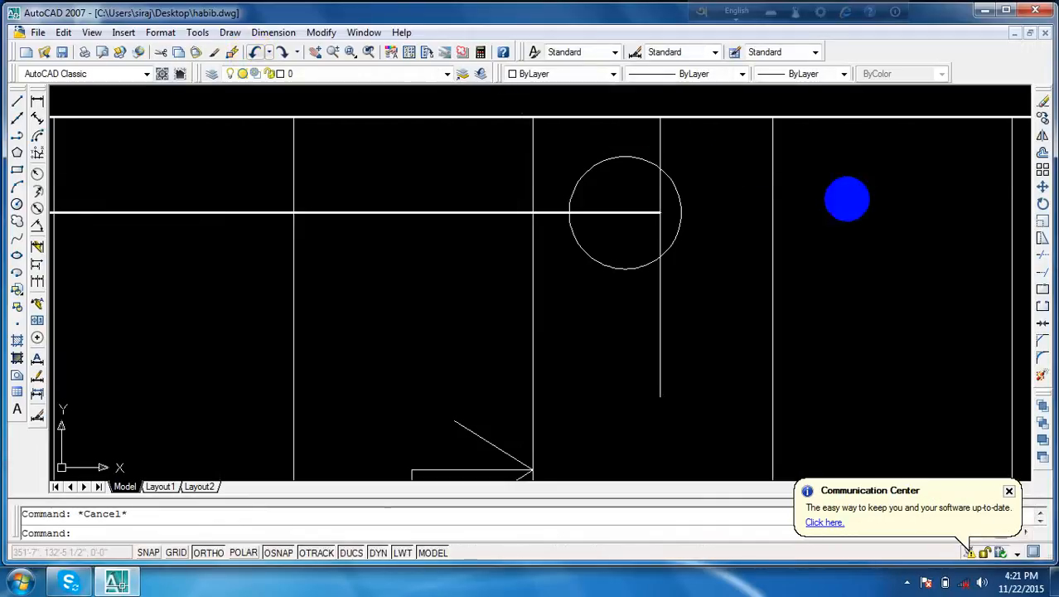
- Erase the small circle and the vertical guide line at the extra top bar's free end
{"action": "left_click", "coordinate": [651, 156]}
{"action": "left_click", "coordinate": [661, 195]}
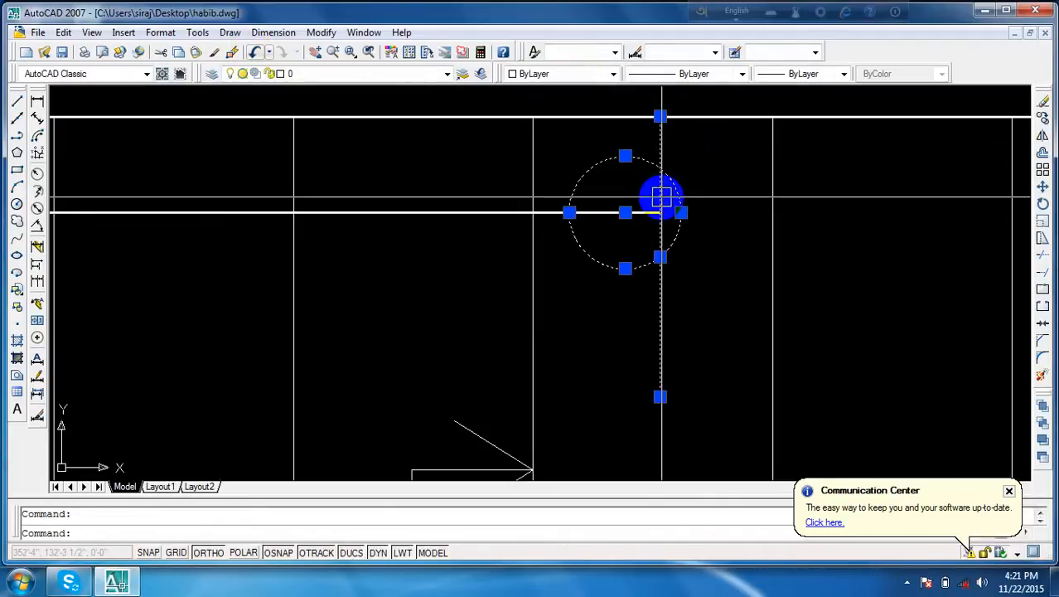
{"action": "type", "text": "e"}
{"action": "key", "text": "Return"}
{"action": "scroll", "coordinate": [626, 207], "scroll_direction": "down", "scroll_amount": 5}
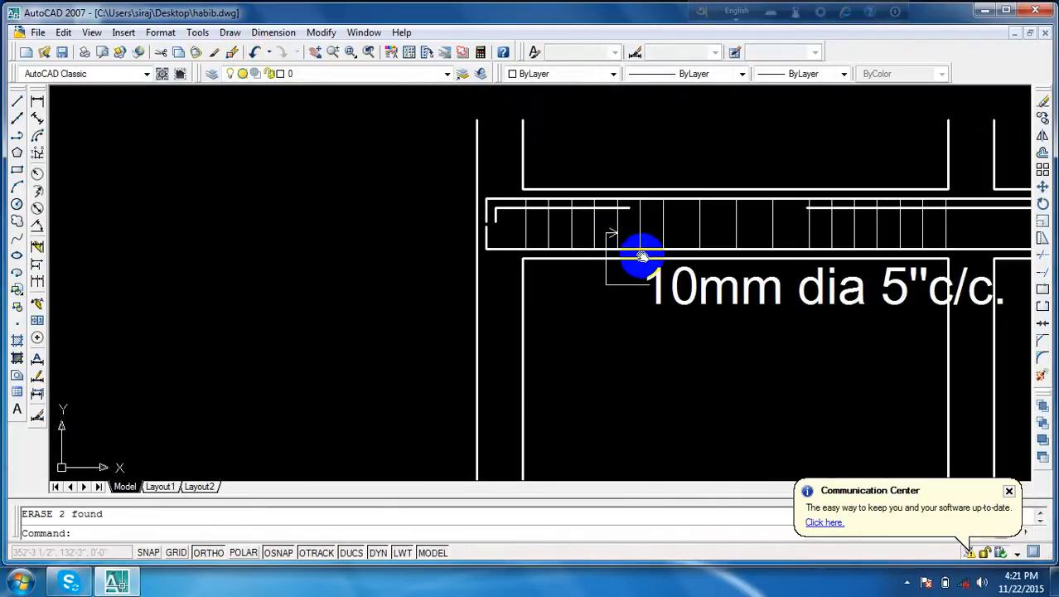
{"action": "middle_click_drag", "start_coordinate": [650, 256], "coordinate": [606, 227]}
{"action": "key", "text": "Escape"}
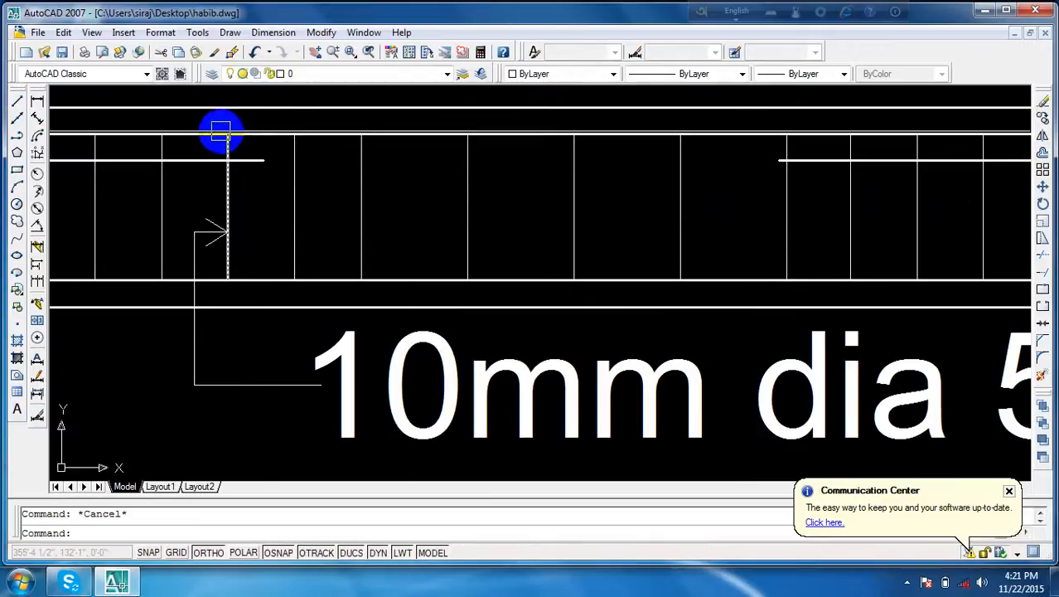
- Examine the bent extra top bar in the first span and the beam detail's place in the overall drawing
{"action": "scroll", "coordinate": [287, 189], "scroll_direction": "down", "scroll_amount": 4}
{"action": "middle_click_drag", "start_coordinate": [288, 190], "coordinate": [645, 225]}
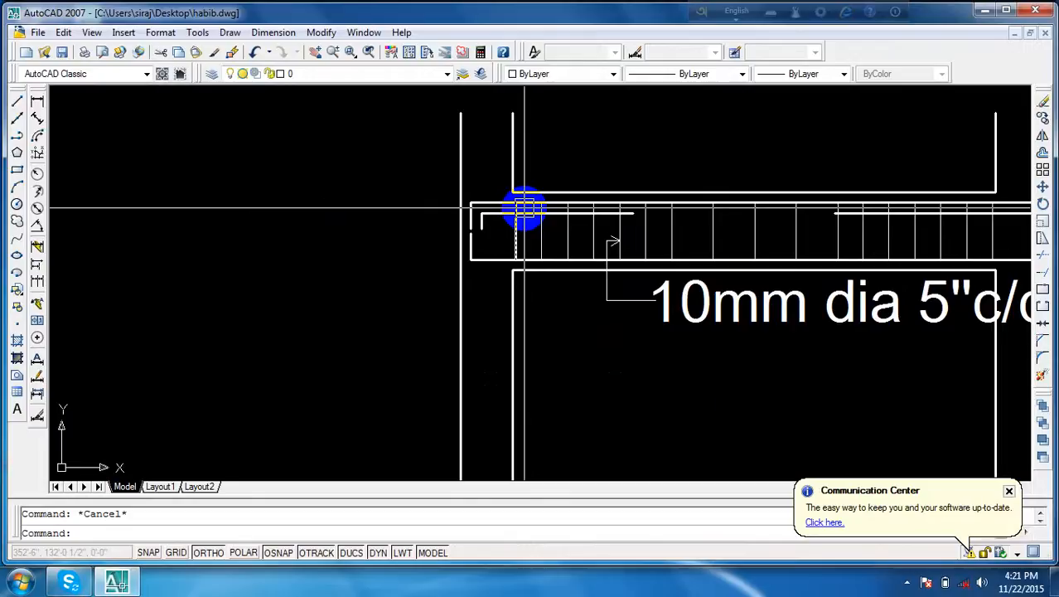
{"action": "scroll", "coordinate": [506, 219], "scroll_direction": "up", "scroll_amount": 2}
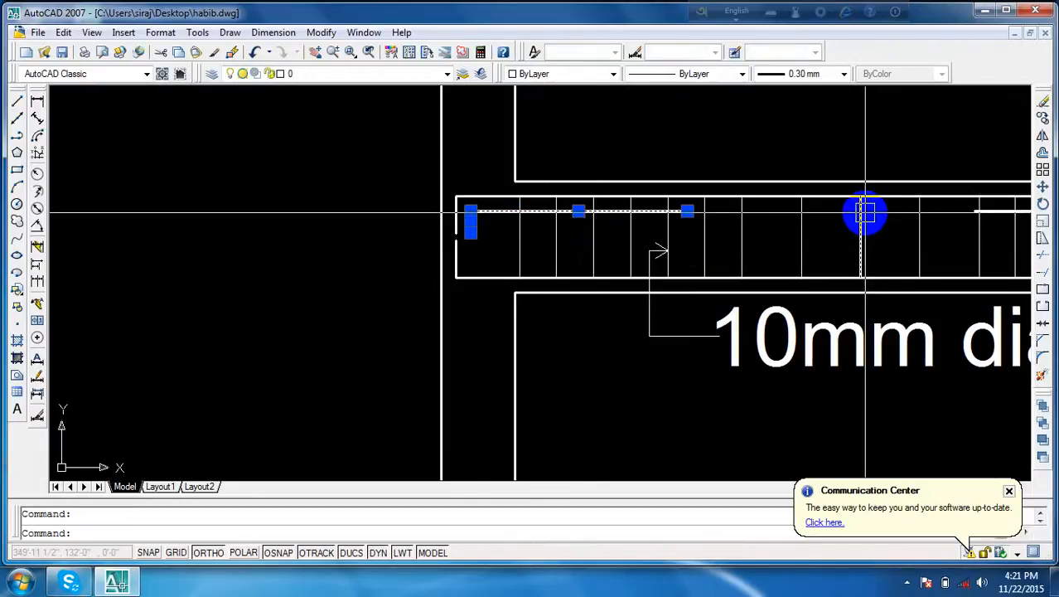
{"action": "scroll", "coordinate": [865, 213], "scroll_direction": "down", "scroll_amount": 6}
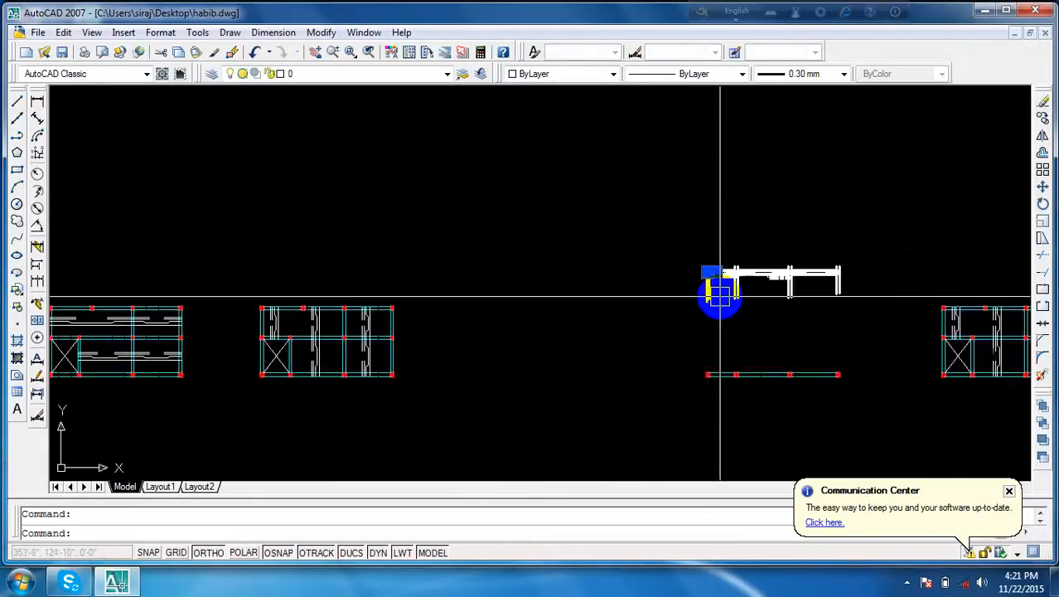
{"action": "scroll", "coordinate": [880, 243], "scroll_direction": "up", "scroll_amount": 3}
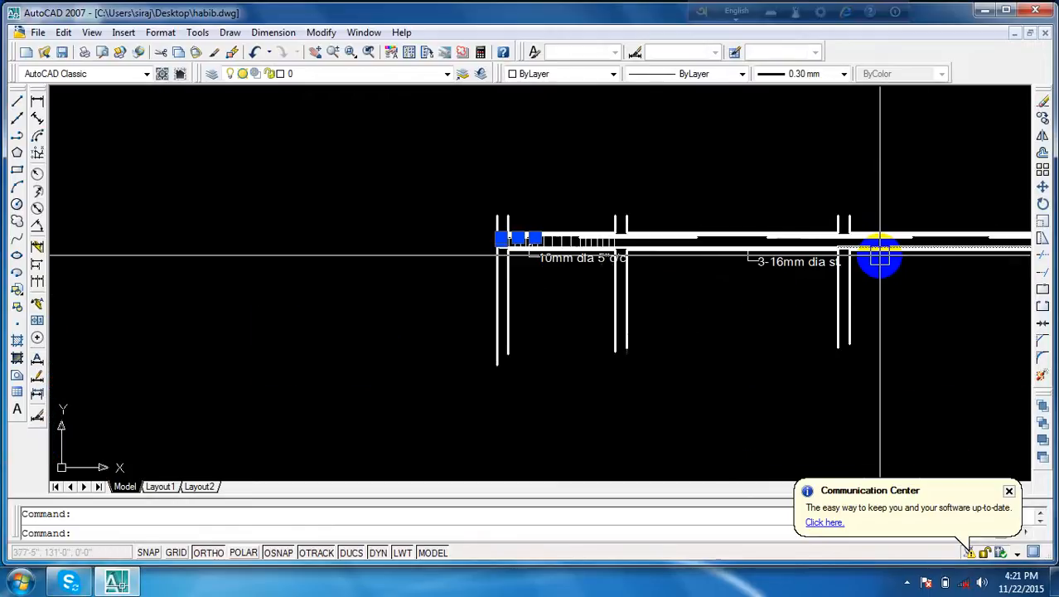
{"action": "scroll", "coordinate": [768, 247], "scroll_direction": "down", "scroll_amount": 4}
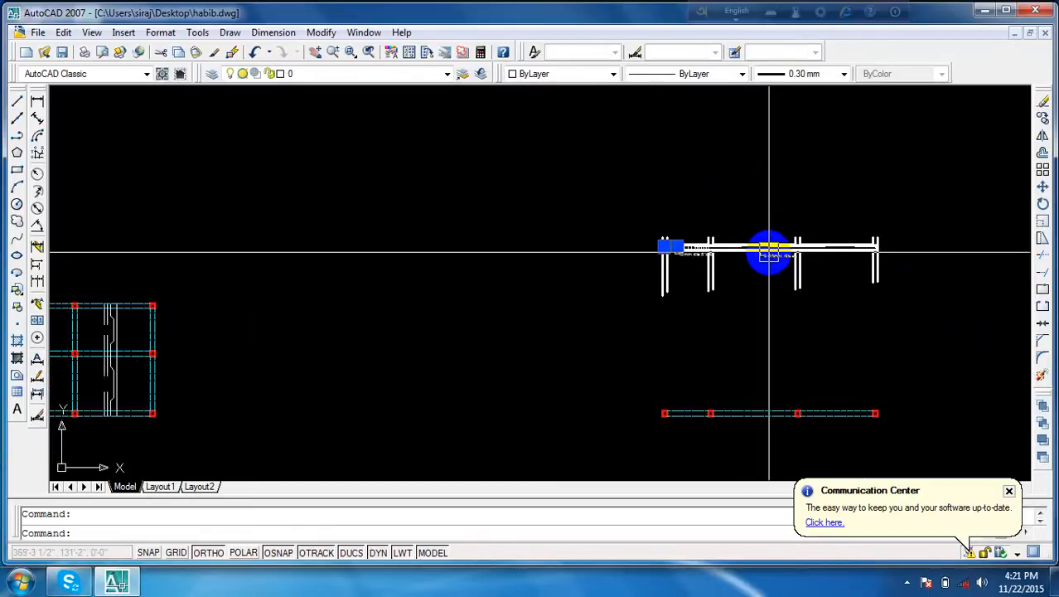
{"action": "scroll", "coordinate": [769, 250], "scroll_direction": "up", "scroll_amount": 7}
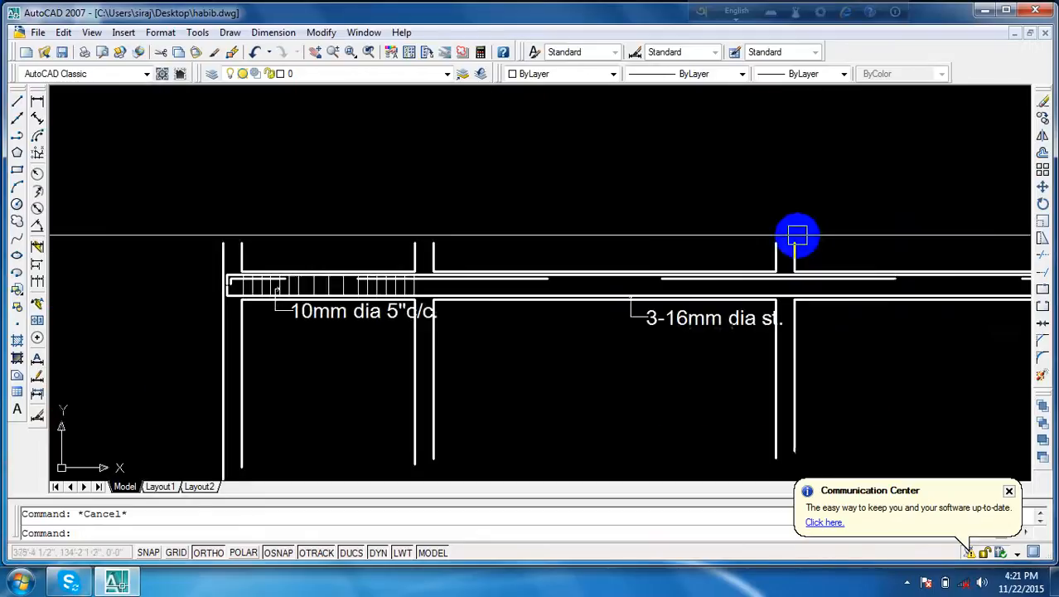
- Review the stirrups and extra top bars over the columns along all three spans, including the bent bars at both ends
{"action": "scroll", "coordinate": [582, 296], "scroll_direction": "down", "scroll_amount": 3}
{"action": "scroll", "coordinate": [347, 237], "scroll_direction": "up", "scroll_amount": 5}
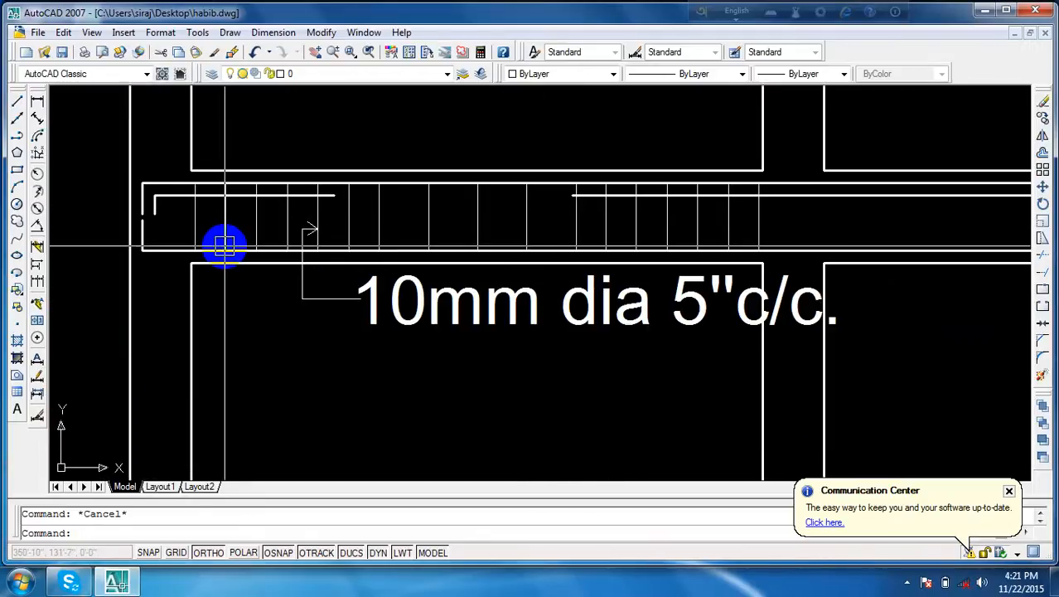
{"action": "scroll", "coordinate": [241, 225], "scroll_direction": "down", "scroll_amount": 2}
{"action": "scroll", "coordinate": [275, 224], "scroll_direction": "down", "scroll_amount": 2}
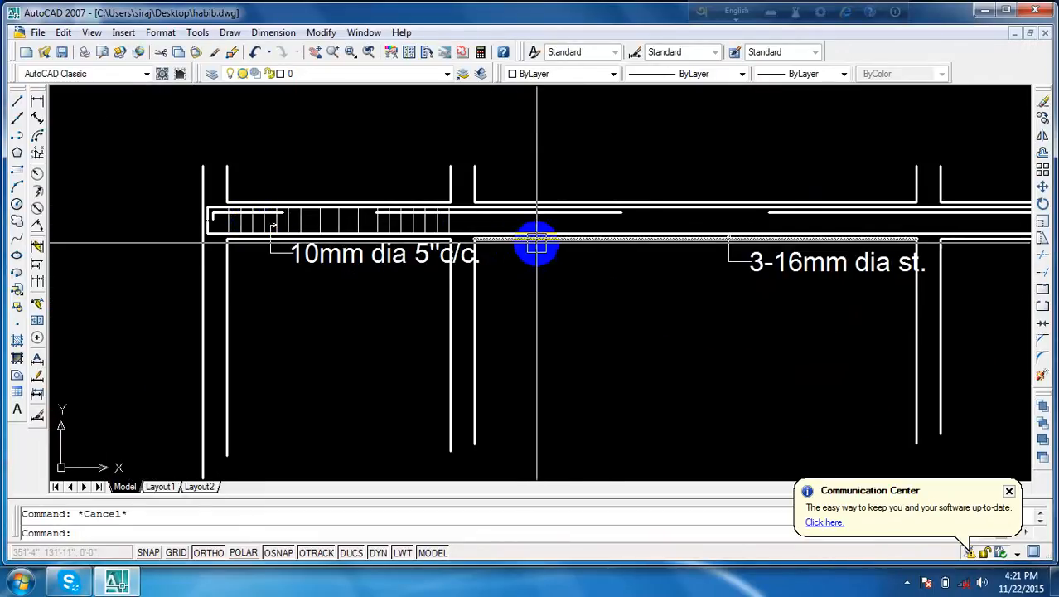
{"action": "scroll", "coordinate": [537, 232], "scroll_direction": "up", "scroll_amount": 2}
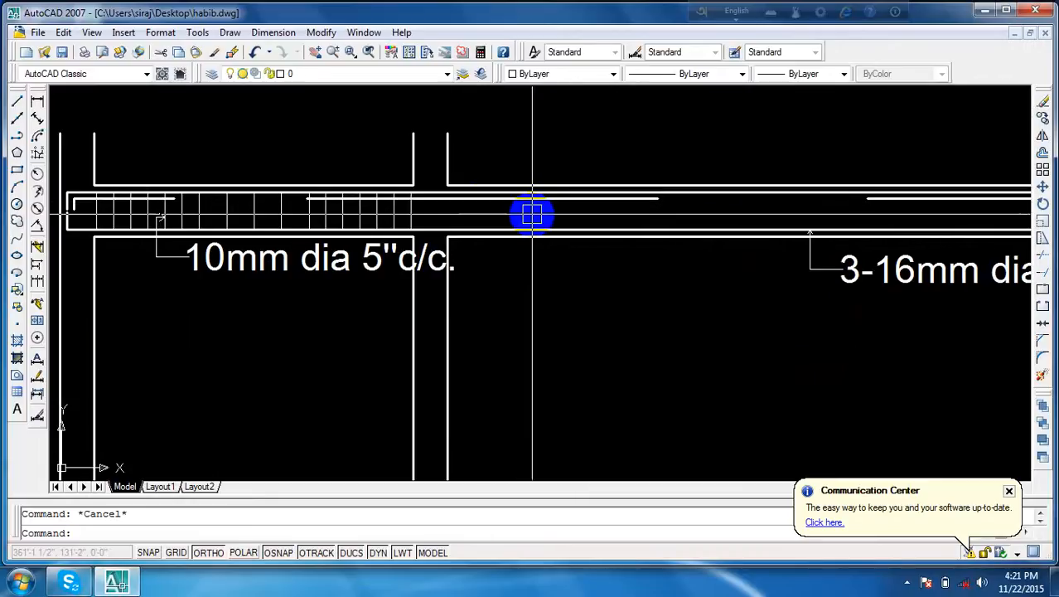
{"action": "scroll", "coordinate": [522, 219], "scroll_direction": "down", "scroll_amount": 3}
{"action": "scroll", "coordinate": [497, 222], "scroll_direction": "up", "scroll_amount": 2}
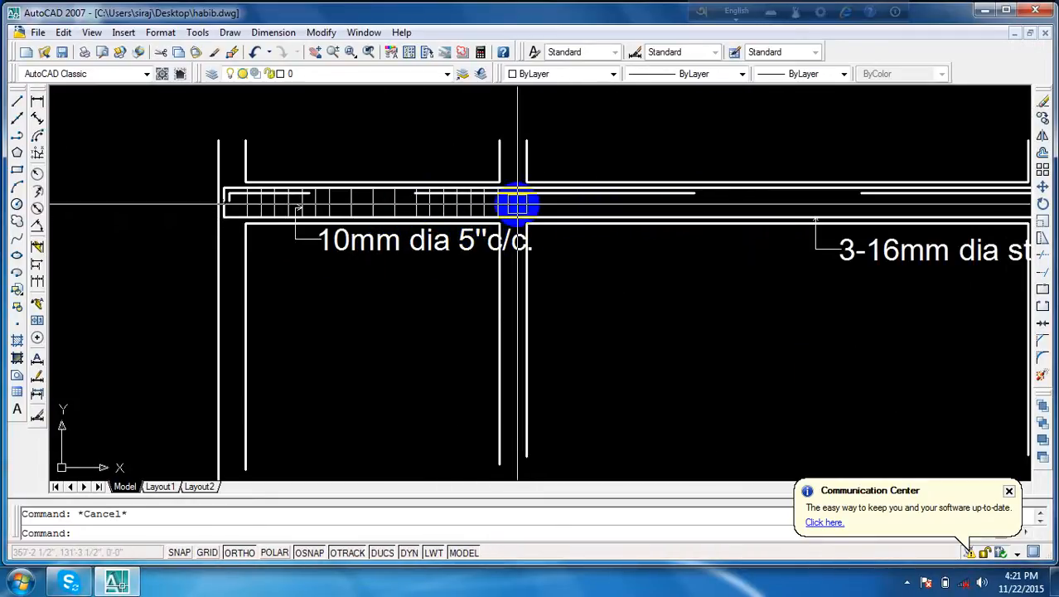
{"action": "scroll", "coordinate": [507, 203], "scroll_direction": "up", "scroll_amount": 2}
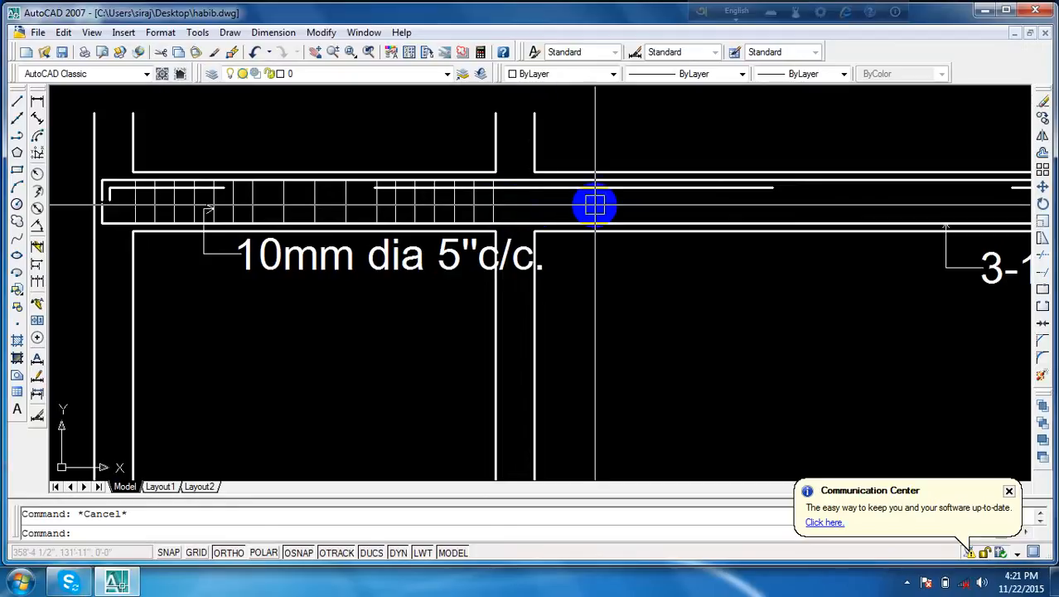
{"action": "scroll", "coordinate": [596, 205], "scroll_direction": "down", "scroll_amount": 5}
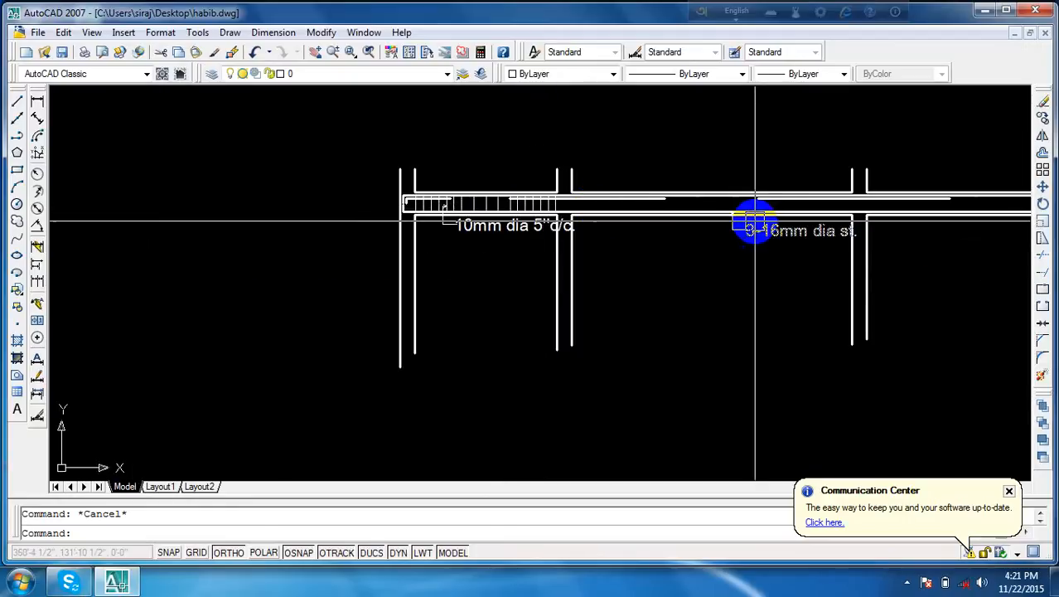
{"action": "scroll", "coordinate": [564, 197], "scroll_direction": "down", "scroll_amount": 2}
{"action": "scroll", "coordinate": [887, 222], "scroll_direction": "up", "scroll_amount": 5}
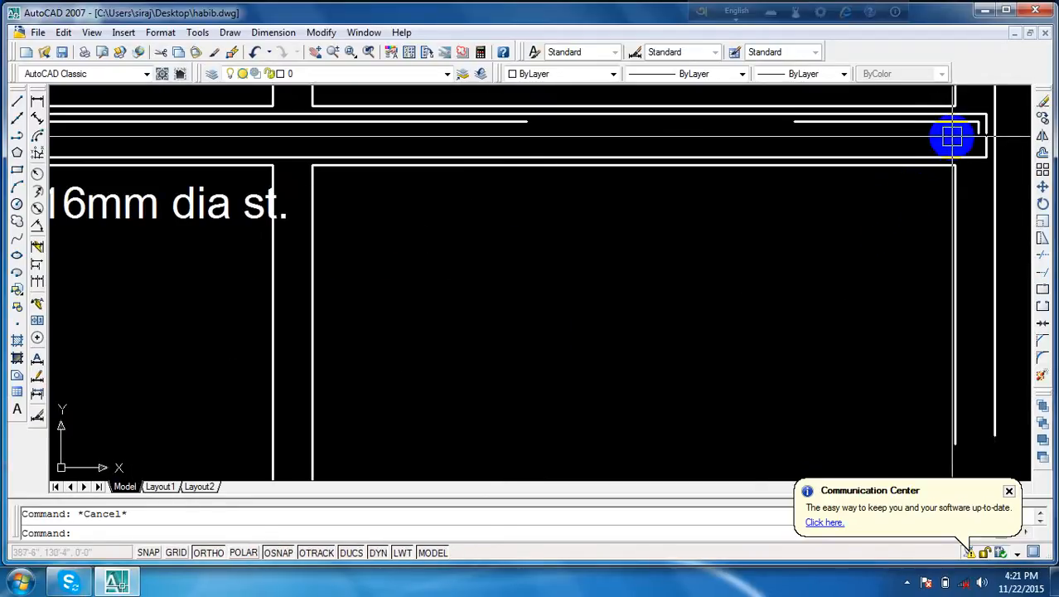
{"action": "scroll", "coordinate": [823, 135], "scroll_direction": "down", "scroll_amount": 2}
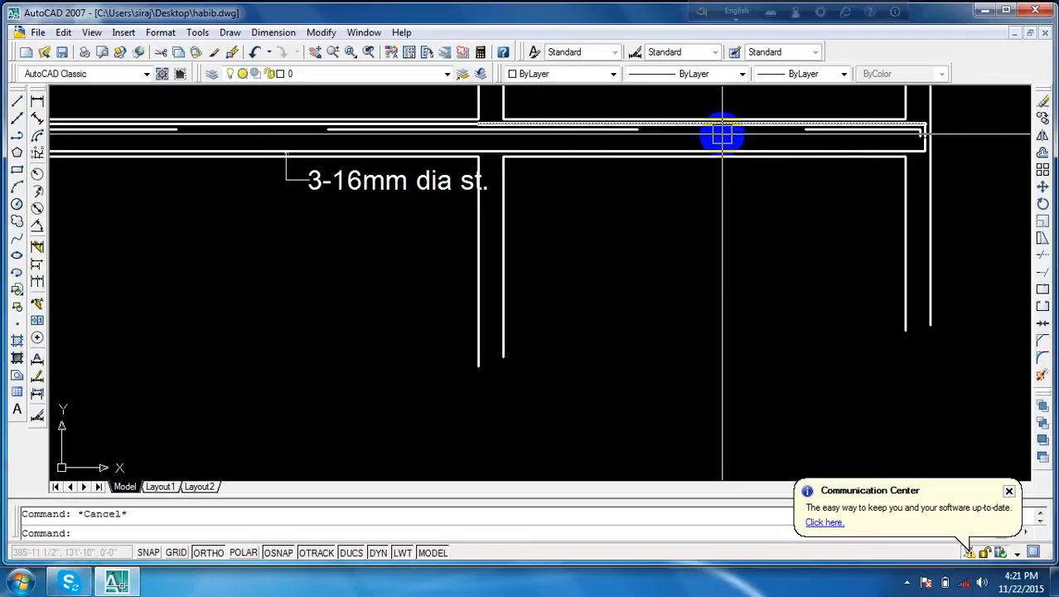
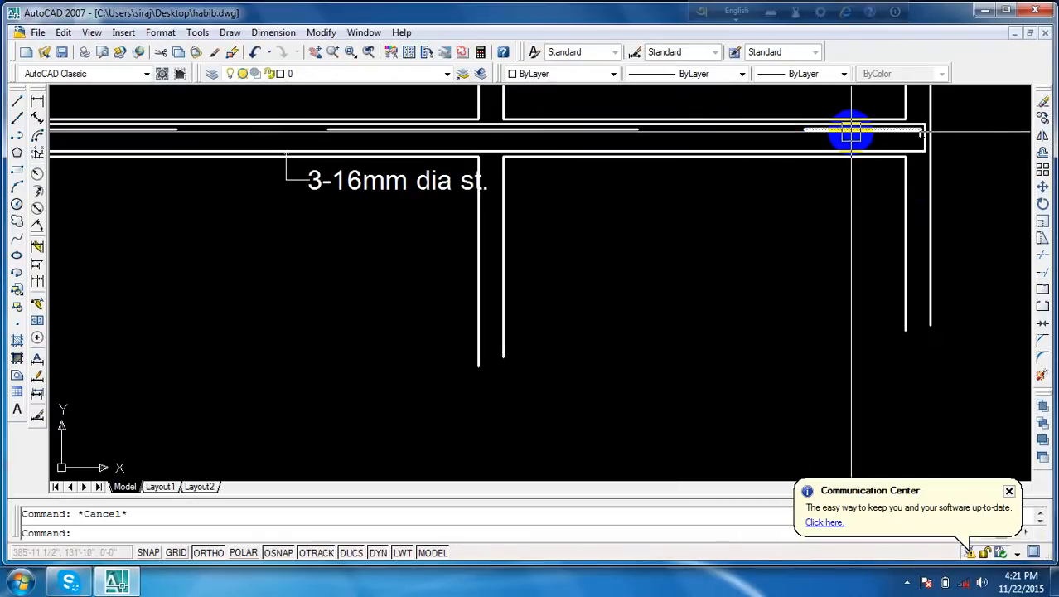
{"action": "scroll", "coordinate": [465, 166], "scroll_direction": "down", "scroll_amount": 6}
{"action": "middle_click_drag", "start_coordinate": [465, 166], "coordinate": [693, 213]}
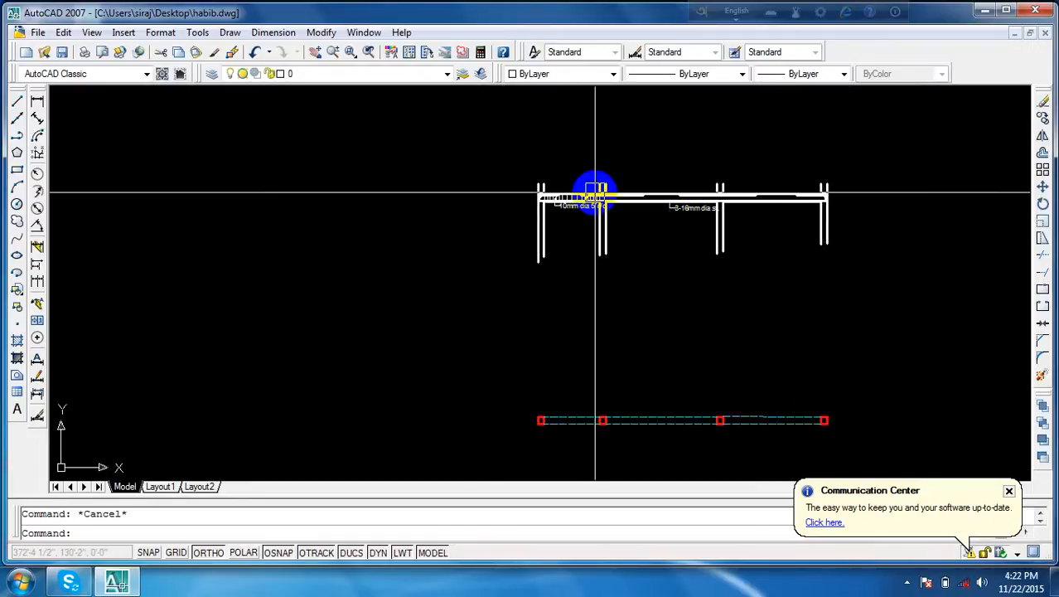
{"action": "scroll", "coordinate": [595, 193], "scroll_direction": "up", "scroll_amount": 7}
{"action": "middle_click_drag", "start_coordinate": [570, 239], "coordinate": [619, 225]}
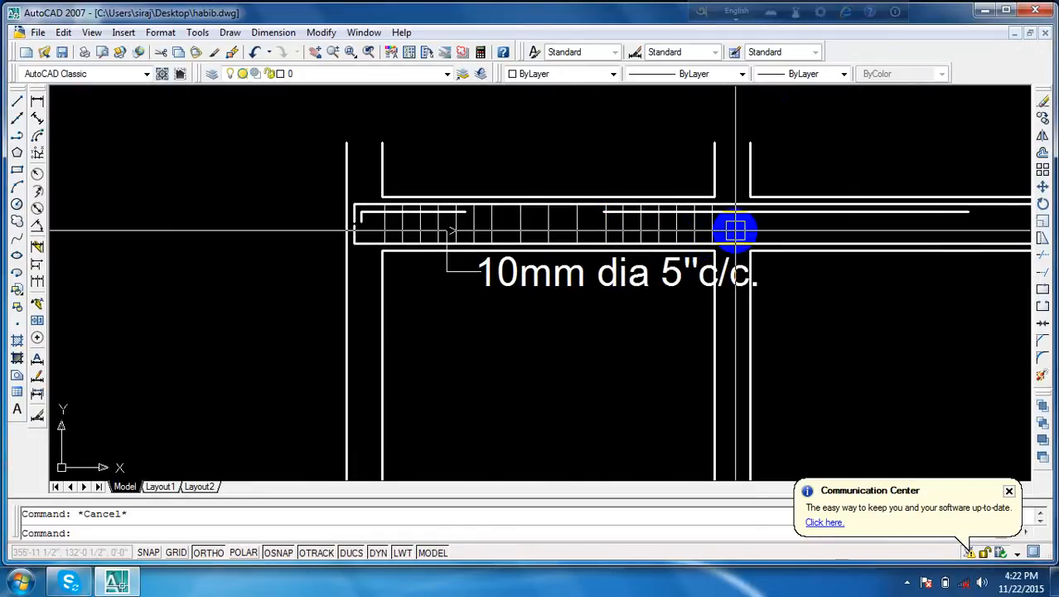
{"action": "scroll", "coordinate": [735, 230], "scroll_direction": "down", "scroll_amount": 2}
{"action": "scroll", "coordinate": [782, 291], "scroll_direction": "down", "scroll_amount": 7}
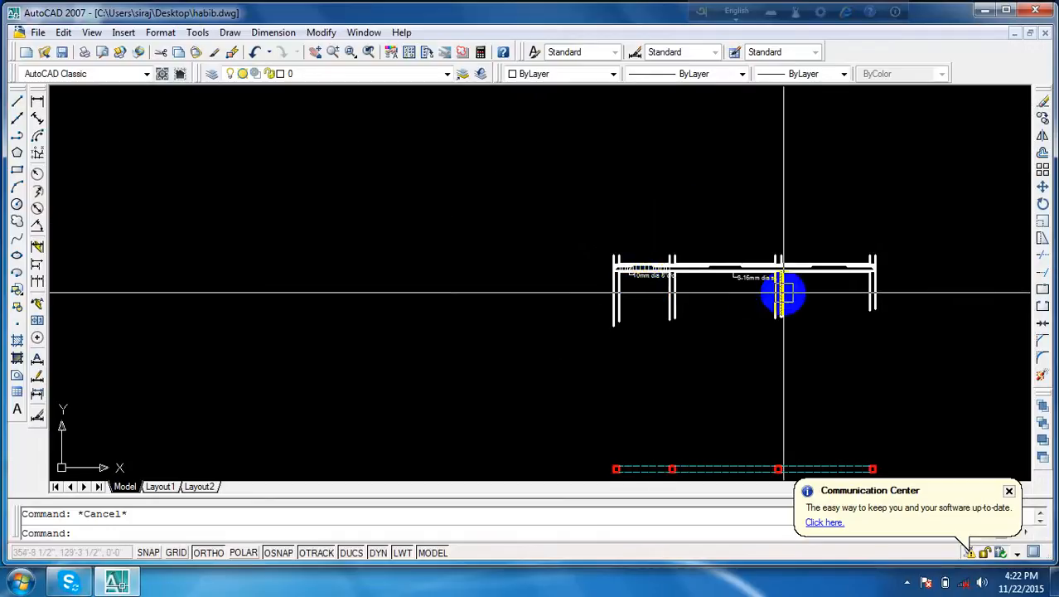
{"action": "scroll", "coordinate": [780, 243], "scroll_direction": "up", "scroll_amount": 5}
{"action": "scroll", "coordinate": [326, 127], "scroll_direction": "down", "scroll_amount": 2}
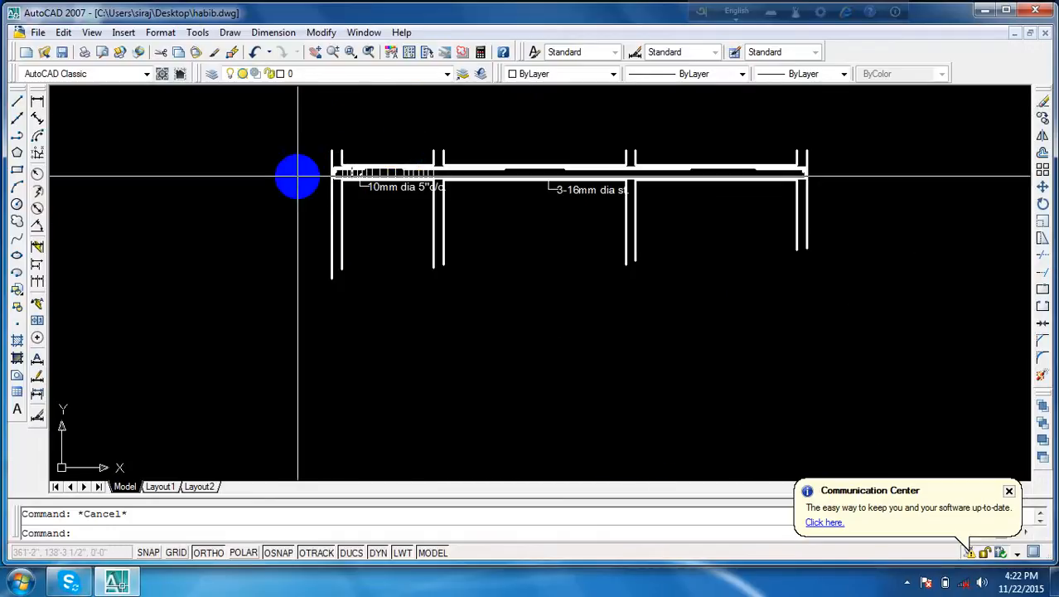
{"action": "scroll", "coordinate": [295, 175], "scroll_direction": "up", "scroll_amount": 5}
{"action": "type", "text": "l"}
{"action": "key", "text": "Return"}
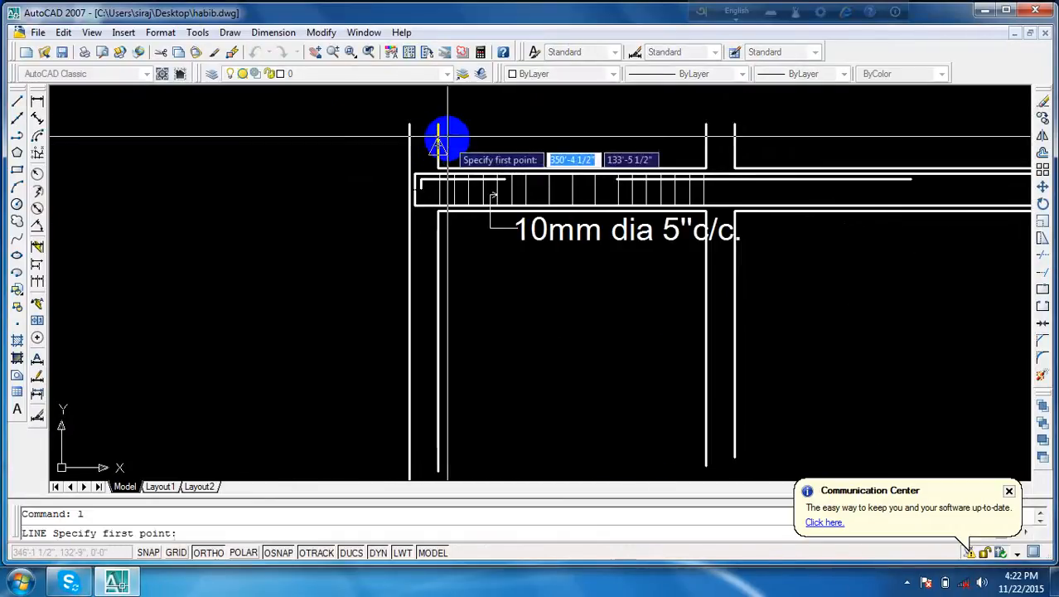
{"action": "scroll", "coordinate": [408, 124], "scroll_direction": "down", "scroll_amount": 2}
{"action": "scroll", "coordinate": [581, 132], "scroll_direction": "down", "scroll_amount": 3}
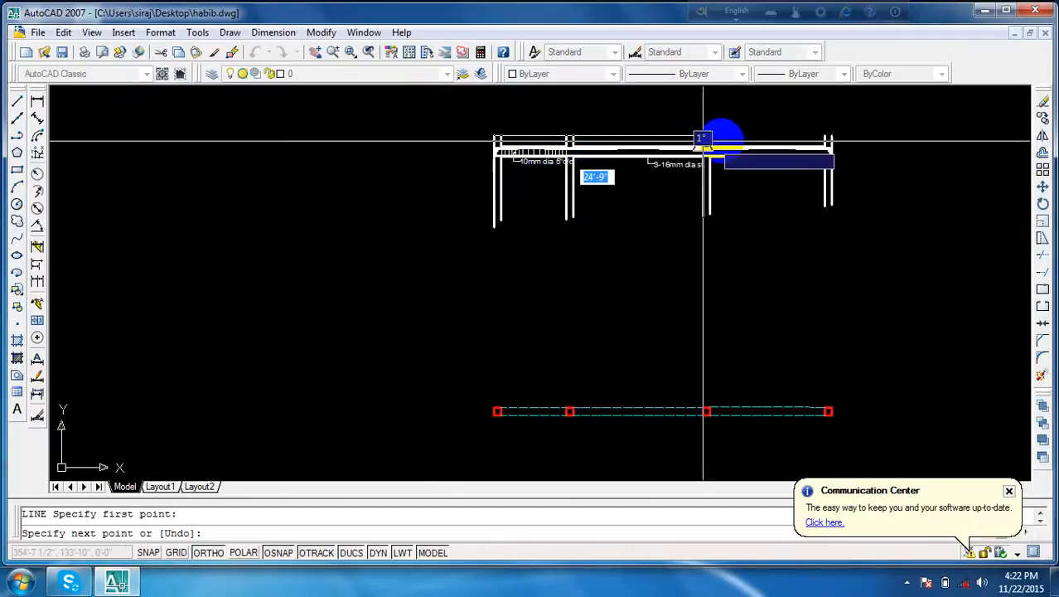
{"action": "scroll", "coordinate": [918, 130], "scroll_direction": "up", "scroll_amount": 3}
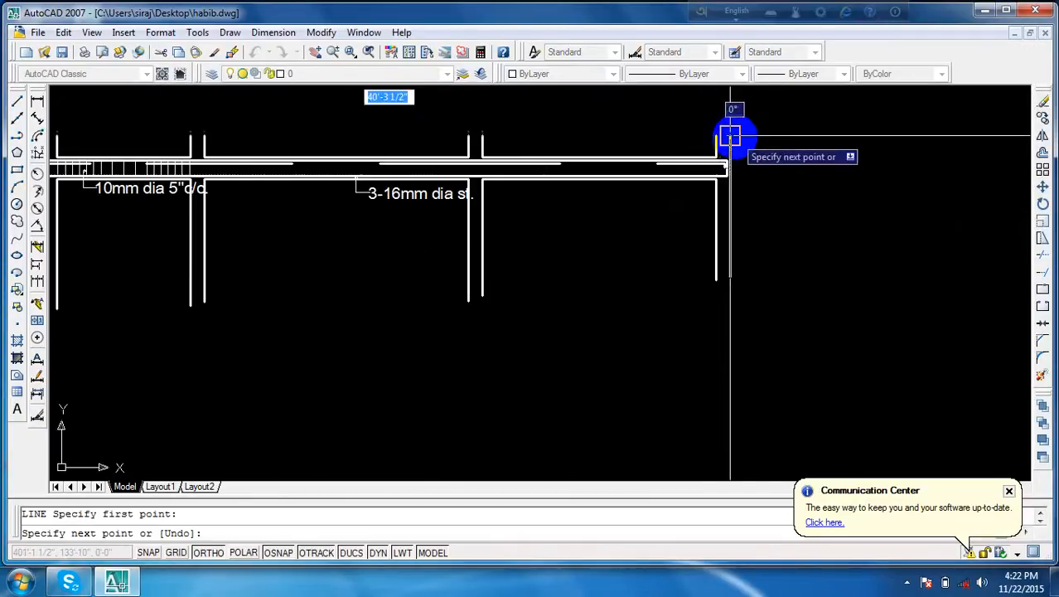
{"action": "key", "text": "Return"}
{"action": "scroll", "coordinate": [913, 180], "scroll_direction": "down", "scroll_amount": 2}
{"action": "scroll", "coordinate": [592, 187], "scroll_direction": "up", "scroll_amount": 3}
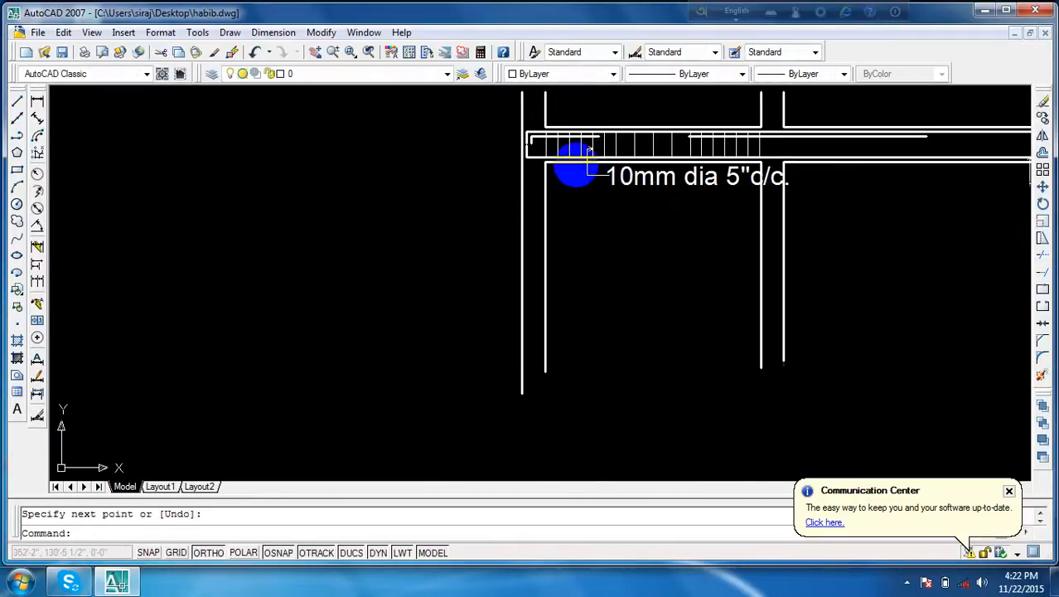
- Draw a zigzag break line from the first column's outer top corner: short horizontal piece, peak, dip below, and rise back to column-top level
{"action": "scroll", "coordinate": [552, 166], "scroll_direction": "down", "scroll_amount": 2}
{"action": "scroll", "coordinate": [552, 166], "scroll_direction": "up", "scroll_amount": 5}
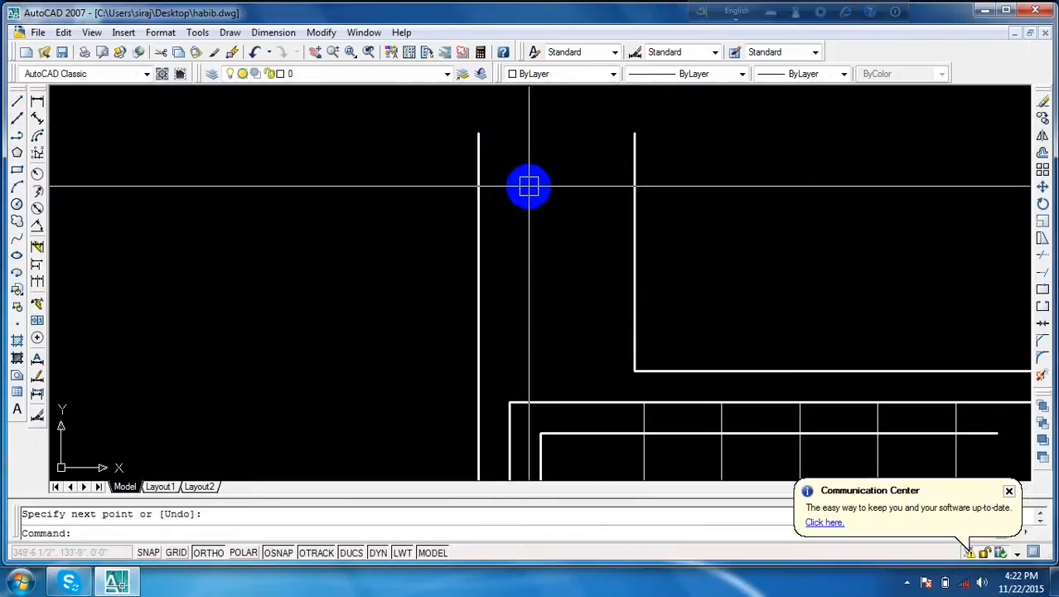
{"action": "type", "text": "l"}
{"action": "key", "text": "Return"}
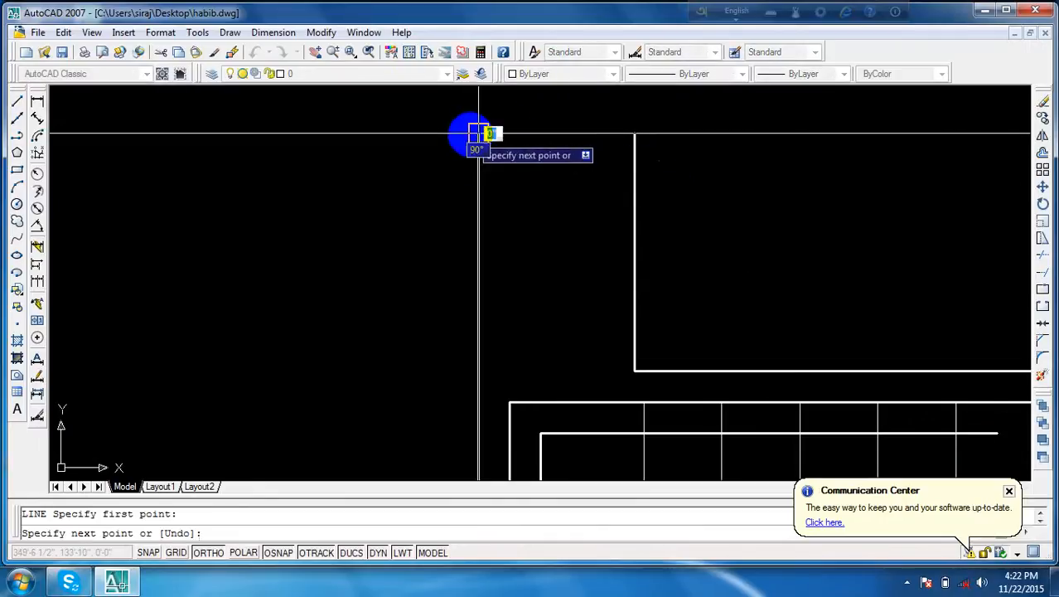
{"action": "left_click", "coordinate": [479, 133]}
{"action": "left_click", "coordinate": [529, 135]}
{"action": "scroll", "coordinate": [520, 177], "scroll_direction": "down", "scroll_amount": 3}
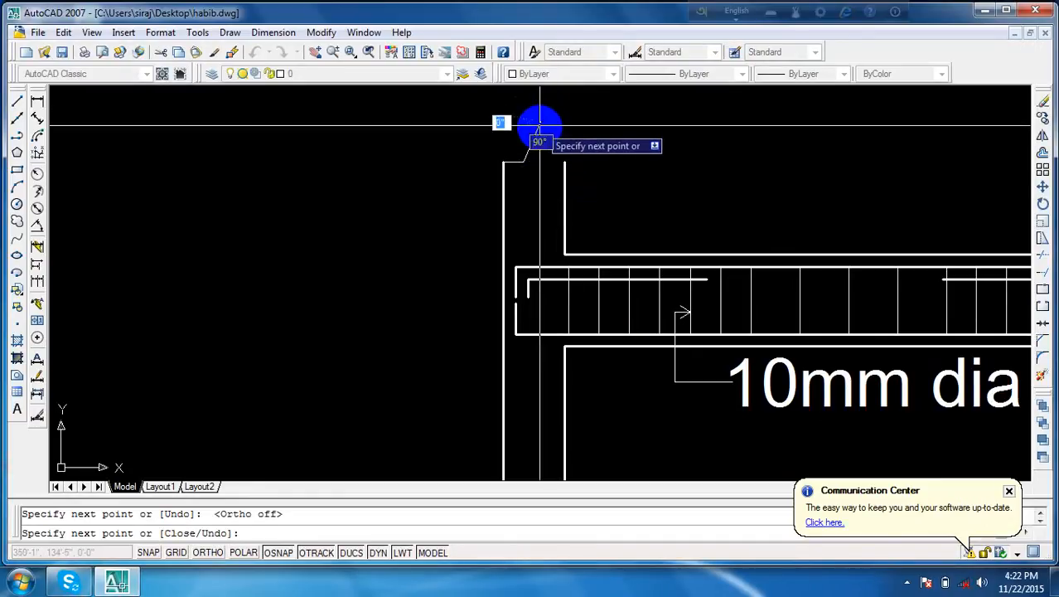
{"action": "left_click", "coordinate": [538, 182]}
{"action": "scroll", "coordinate": [547, 161], "scroll_direction": "up", "scroll_amount": 5}
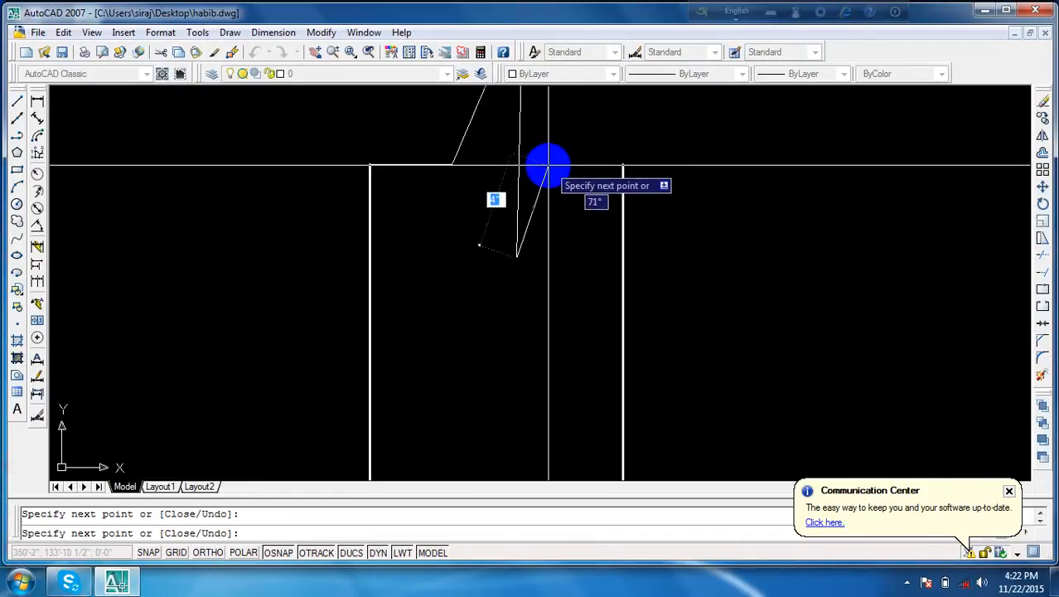
{"action": "key", "text": "Return"}
- Try to join the zigzag's end to the first column's inner top corner with a line, and erase that line
{"action": "key", "text": "Return"}
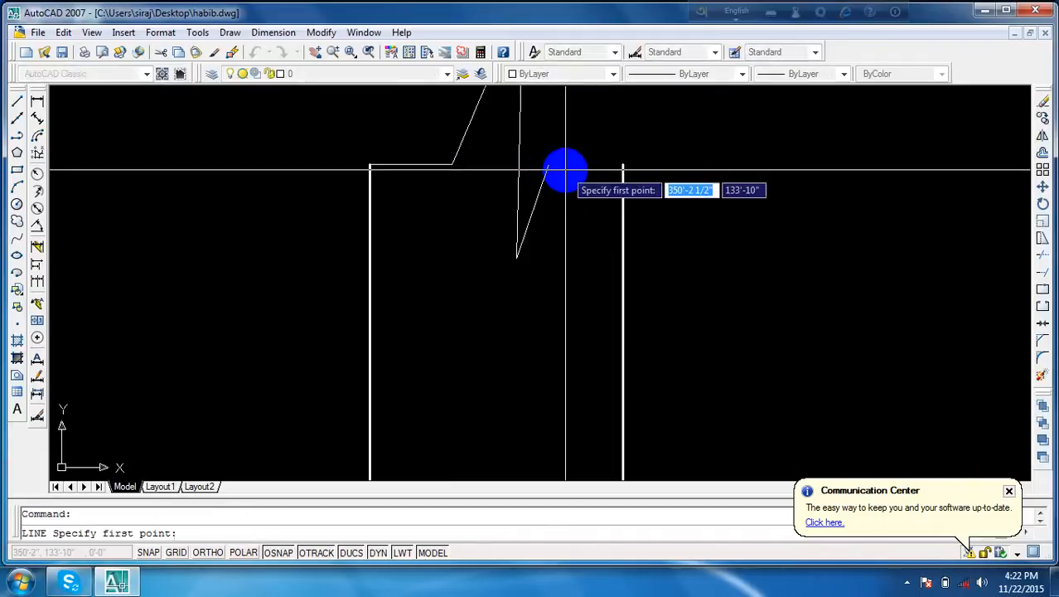
{"action": "left_click", "coordinate": [548, 165]}
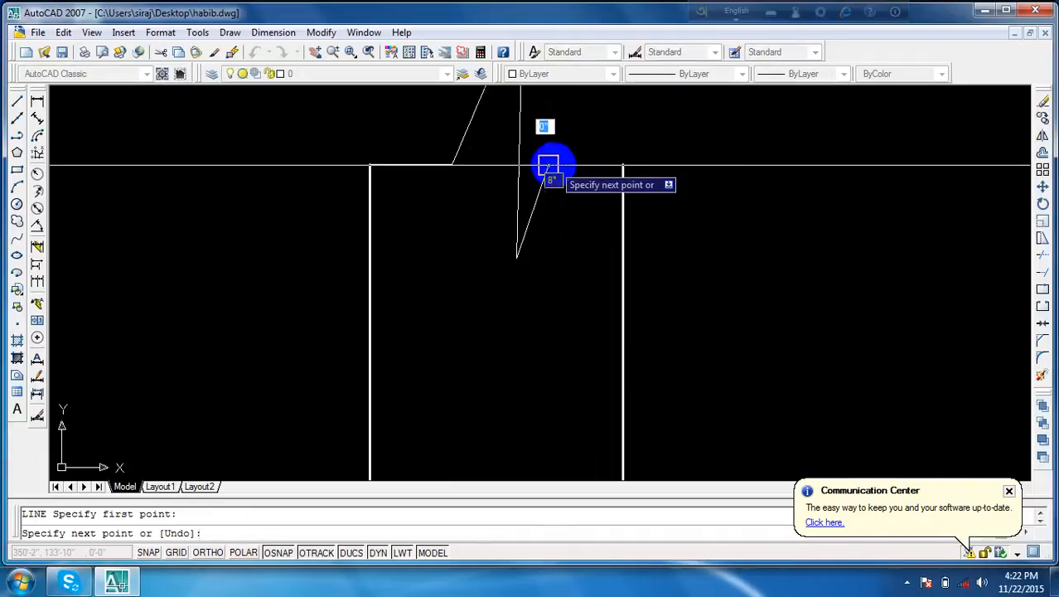
{"action": "left_click", "coordinate": [623, 165]}
{"action": "key", "text": "Return"}
{"action": "scroll", "coordinate": [580, 168], "scroll_direction": "up", "scroll_amount": 4}
{"action": "left_click", "coordinate": [584, 177]}
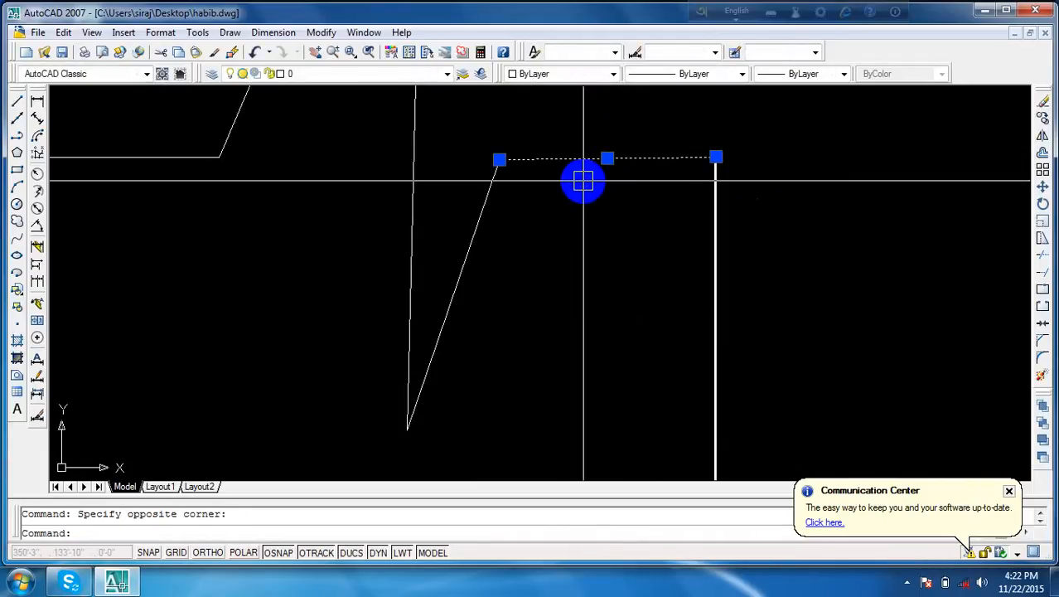
{"action": "key", "text": "Delete"}
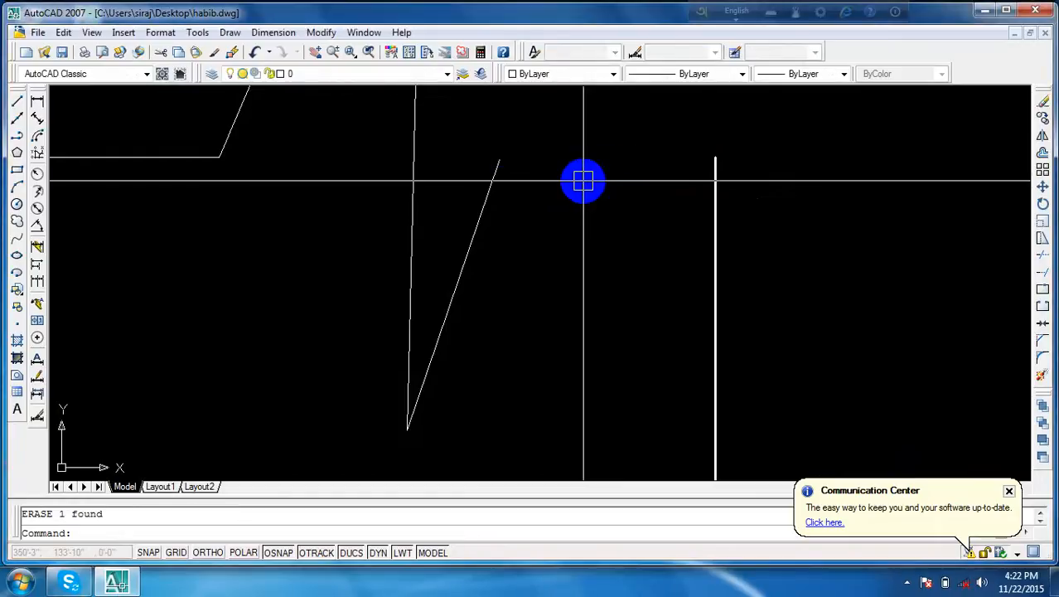
- Draw a horizontal line with ortho on from the zigzag's end to slightly past the first column's inner face
{"action": "type", "text": "l"}
{"action": "key", "text": "Return"}
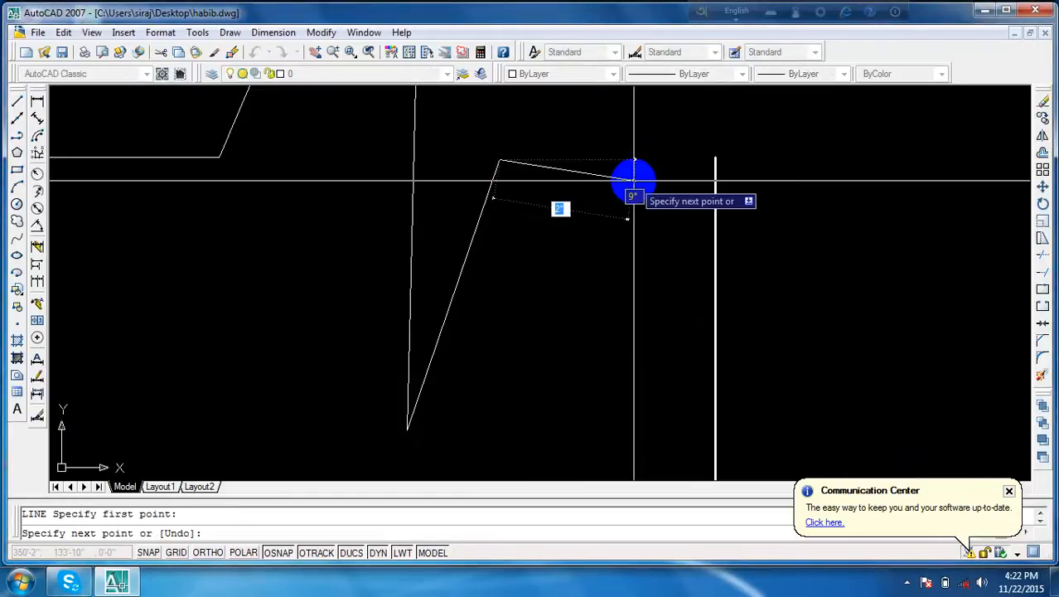
{"action": "key", "text": "F8"}
{"action": "left_click", "coordinate": [764, 162]}
{"action": "key", "text": "Return"}
- Trim the break line's horizontal overhang at the first column's inner face
{"action": "scroll", "coordinate": [722, 157], "scroll_direction": "up", "scroll_amount": 5}
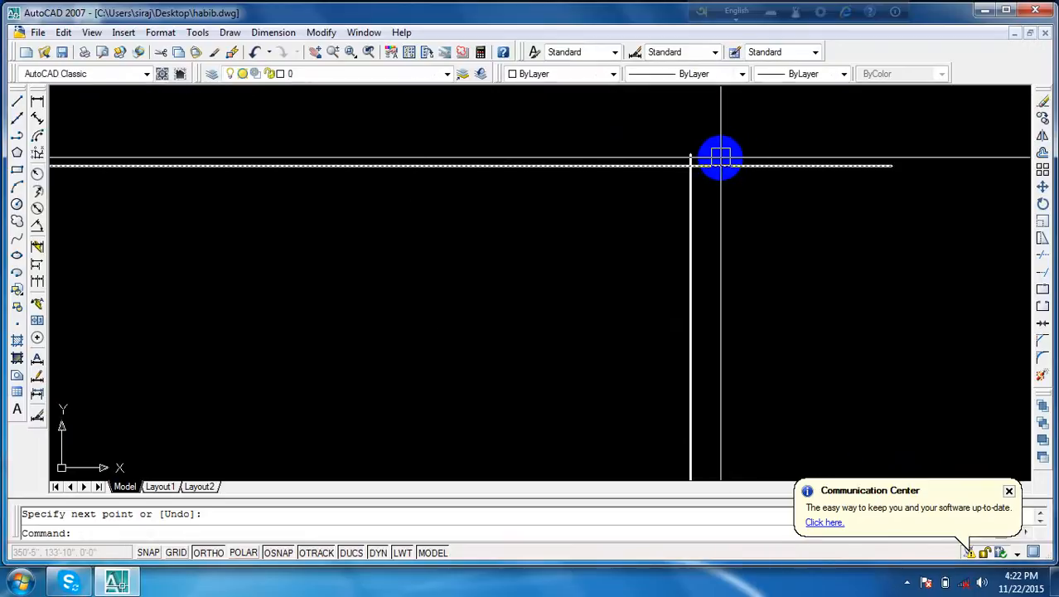
{"action": "type", "text": "t"}
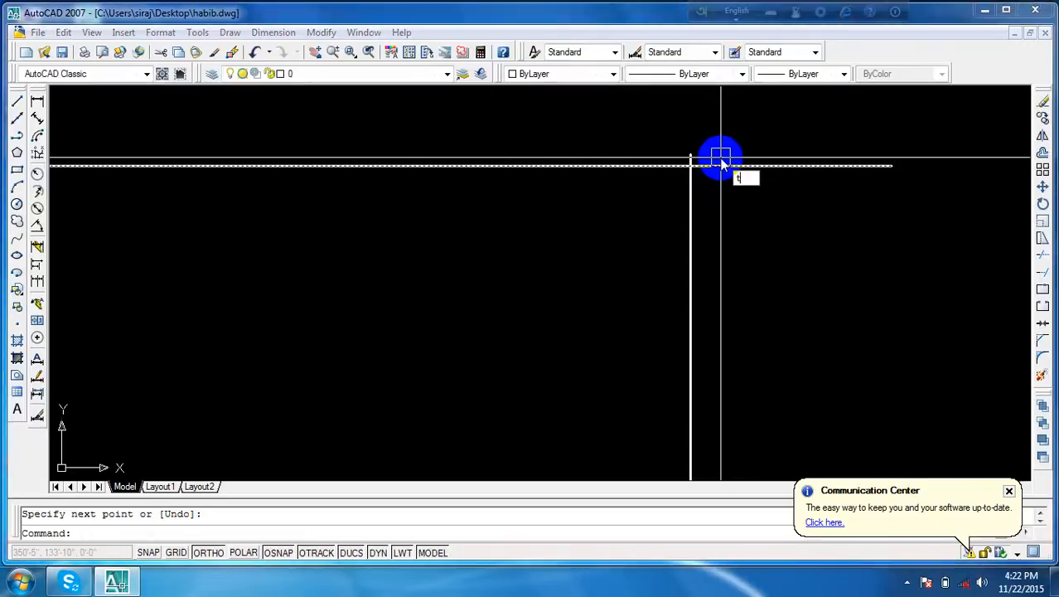
{"action": "key", "text": "Return"}
{"action": "key", "text": "Return"}
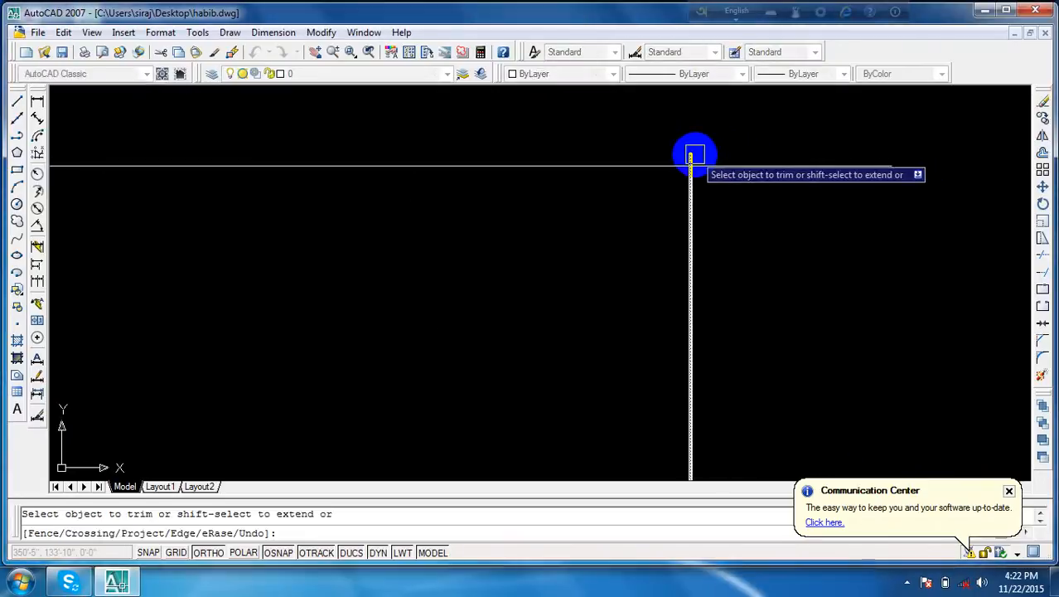
{"action": "left_click", "coordinate": [729, 164]}
{"action": "scroll", "coordinate": [738, 209], "scroll_direction": "down", "scroll_amount": 6}
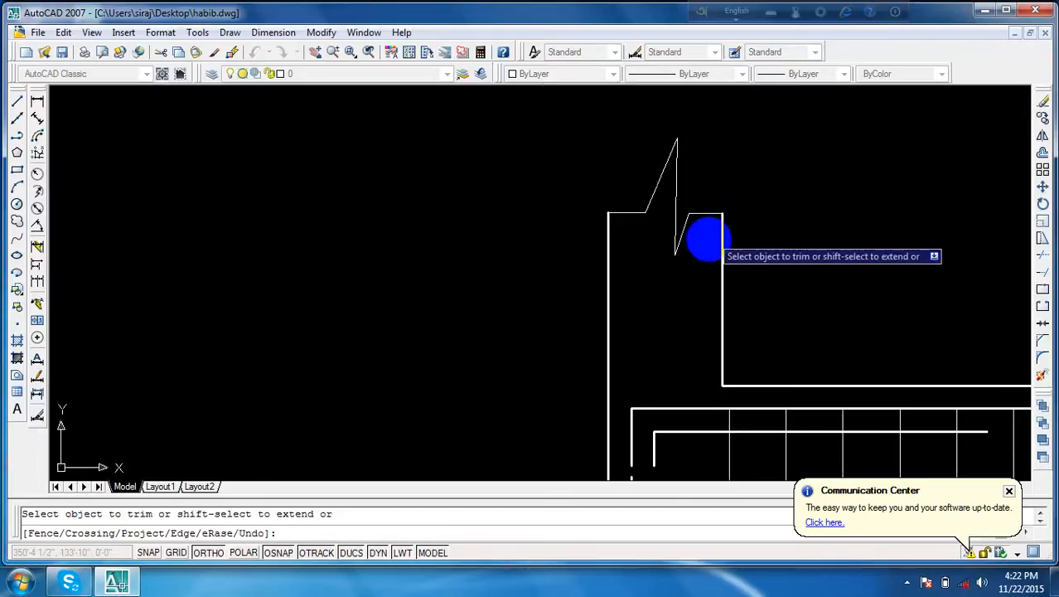
{"action": "scroll", "coordinate": [696, 258], "scroll_direction": "up", "scroll_amount": 3}
{"action": "scroll", "coordinate": [695, 257], "scroll_direction": "down", "scroll_amount": 4}
{"action": "scroll", "coordinate": [702, 194], "scroll_direction": "up", "scroll_amount": 3}
{"action": "key", "text": "Return"}
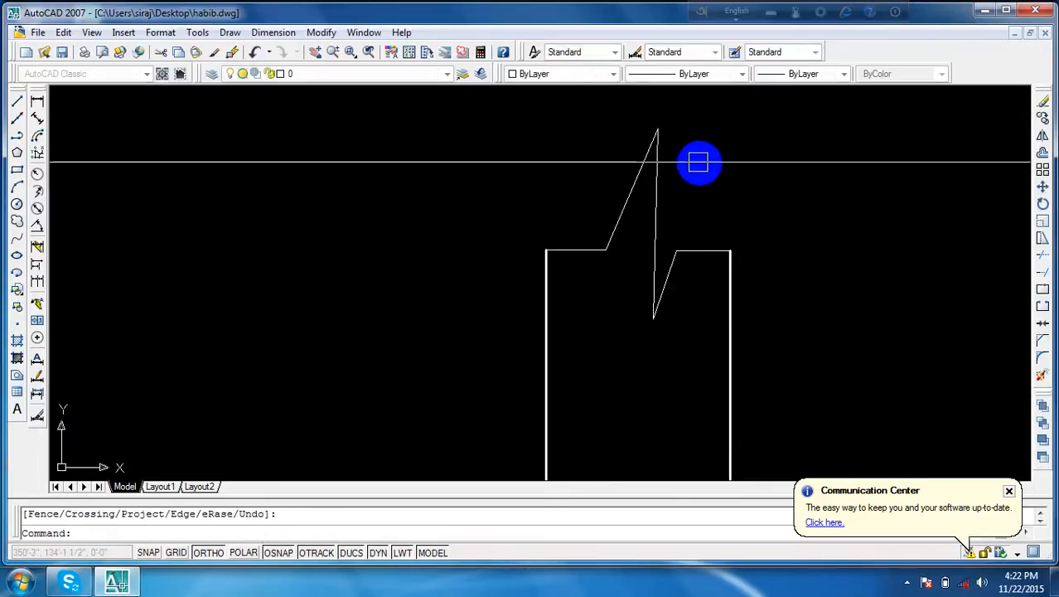
- Reshape the zigzag by stretching its peak down closer to the column top and shifting its lower vertex inward
{"action": "left_click", "coordinate": [690, 147]}
{"action": "left_click", "coordinate": [623, 179]}
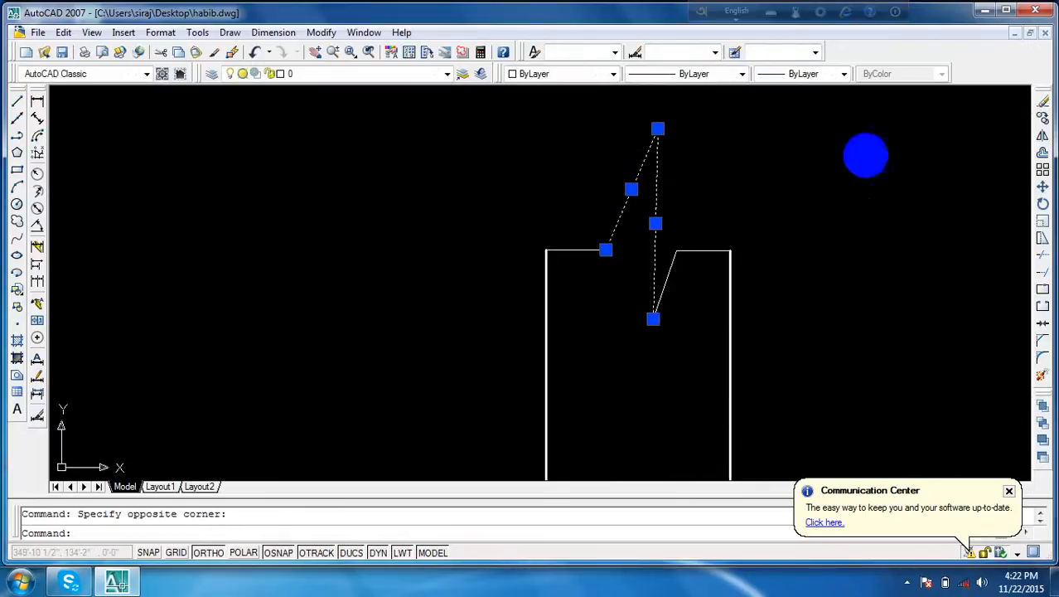
{"action": "left_click", "coordinate": [657, 129]}
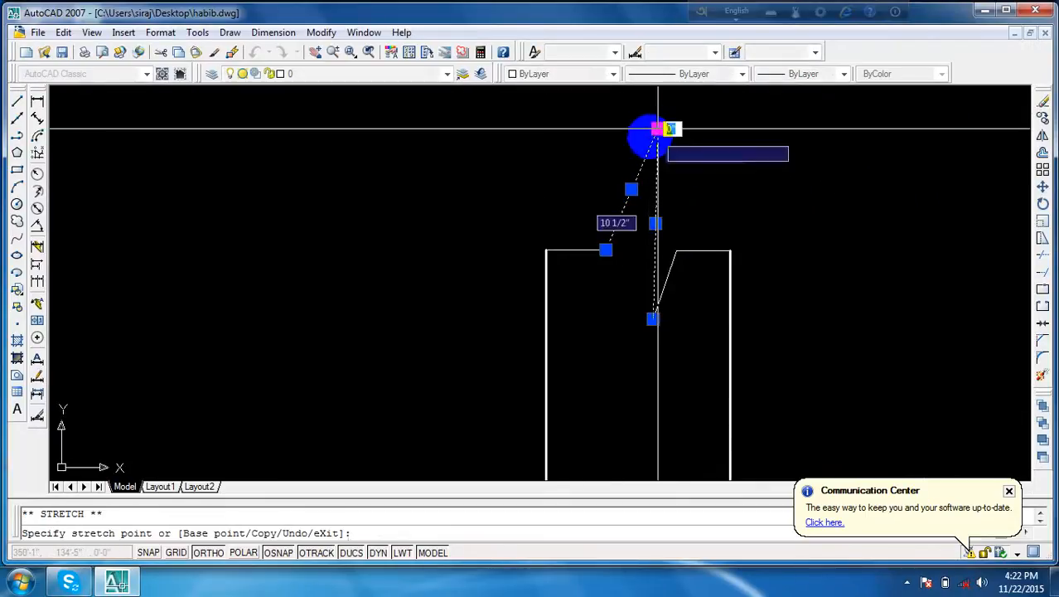
{"action": "left_click", "coordinate": [656, 196]}
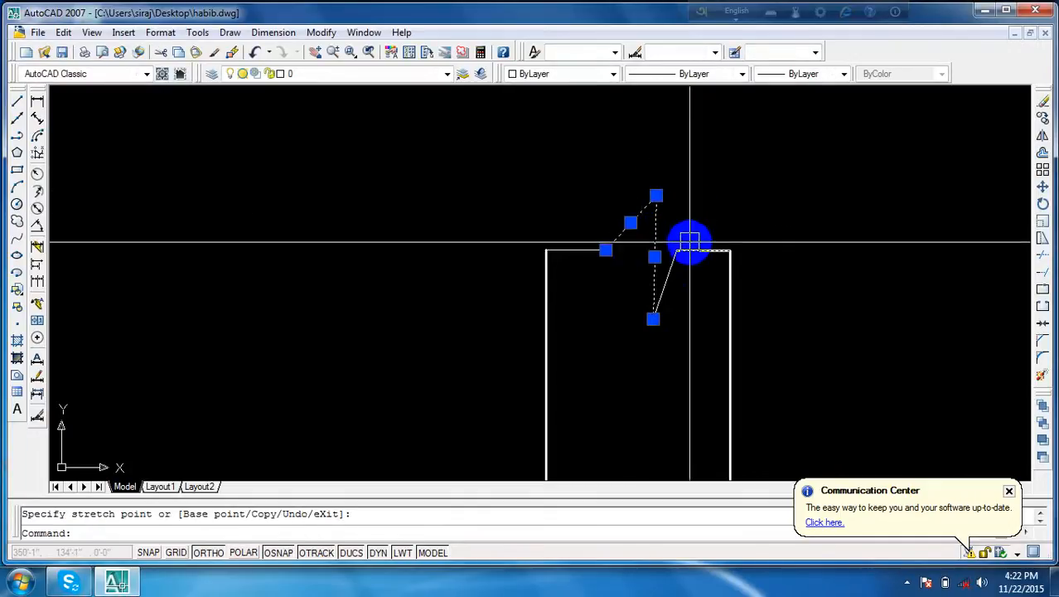
{"action": "scroll", "coordinate": [689, 241], "scroll_direction": "up", "scroll_amount": 3}
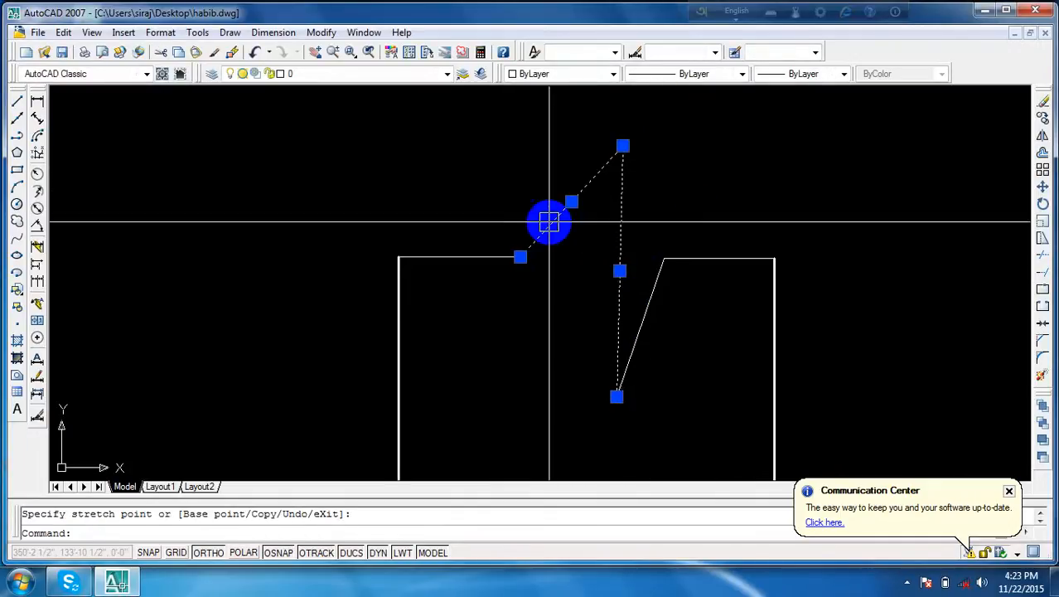
{"action": "left_click", "coordinate": [594, 147]}
{"action": "scroll", "coordinate": [676, 71], "scroll_direction": "down", "scroll_amount": 4}
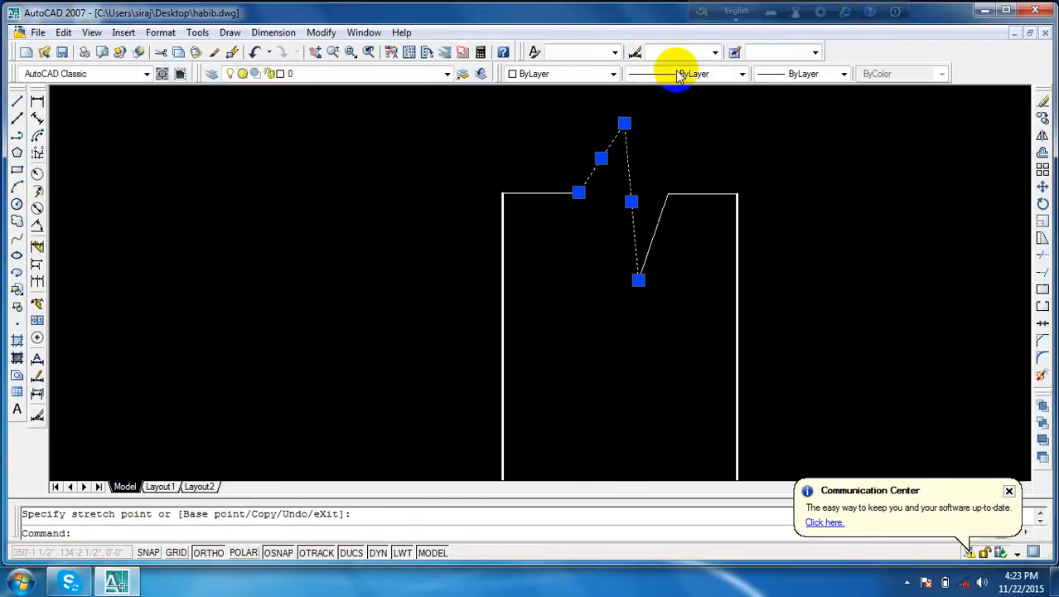
{"action": "scroll", "coordinate": [600, 279], "scroll_direction": "down", "scroll_amount": 2}
{"action": "scroll", "coordinate": [686, 167], "scroll_direction": "up", "scroll_amount": 3}
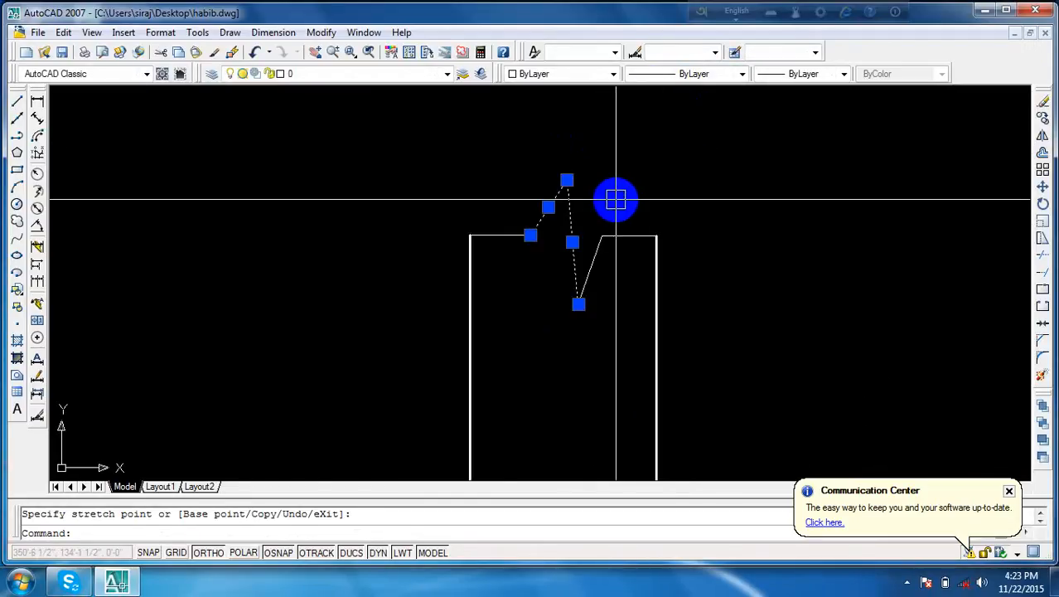
{"action": "scroll", "coordinate": [615, 199], "scroll_direction": "up", "scroll_amount": 2}
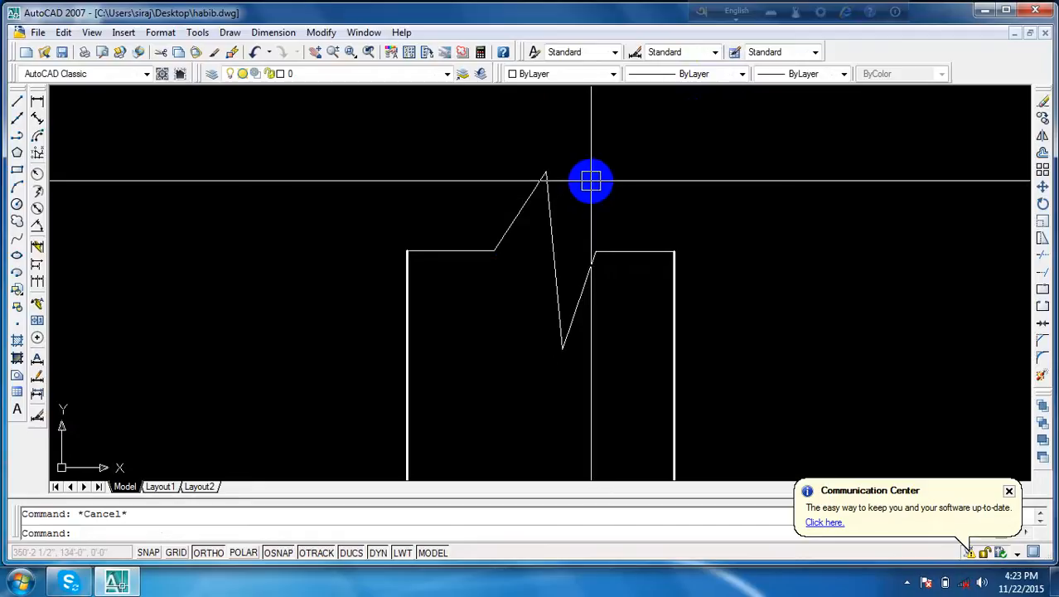
- Copy the whole break line from the first column's outer top corner to the tops of the other three columns
{"action": "scroll", "coordinate": [570, 183], "scroll_direction": "down", "scroll_amount": 6}
{"action": "scroll", "coordinate": [567, 189], "scroll_direction": "up", "scroll_amount": 6}
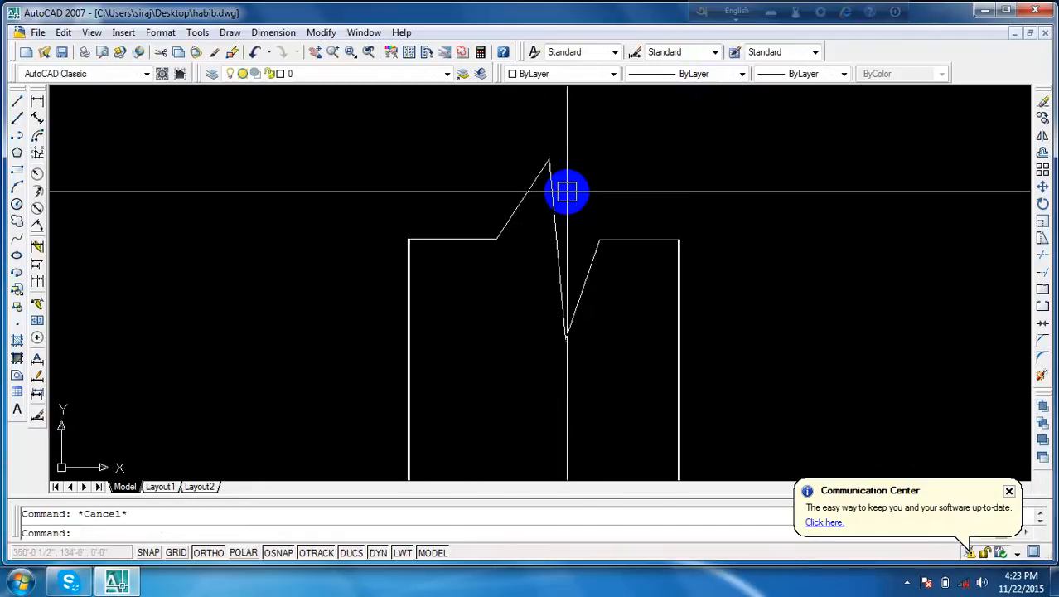
{"action": "left_click_drag", "start_coordinate": [616, 172], "coordinate": [464, 336]}
{"action": "left_click", "coordinate": [1043, 119]}
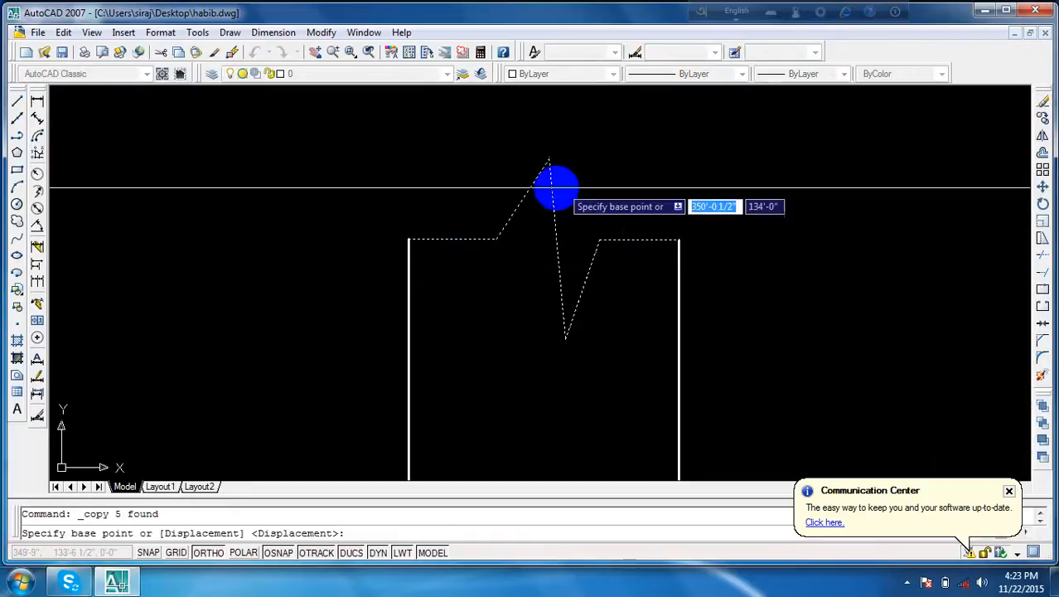
{"action": "left_click", "coordinate": [408, 238]}
{"action": "scroll", "coordinate": [414, 237], "scroll_direction": "up", "scroll_amount": 5}
{"action": "scroll", "coordinate": [417, 236], "scroll_direction": "down", "scroll_amount": 2}
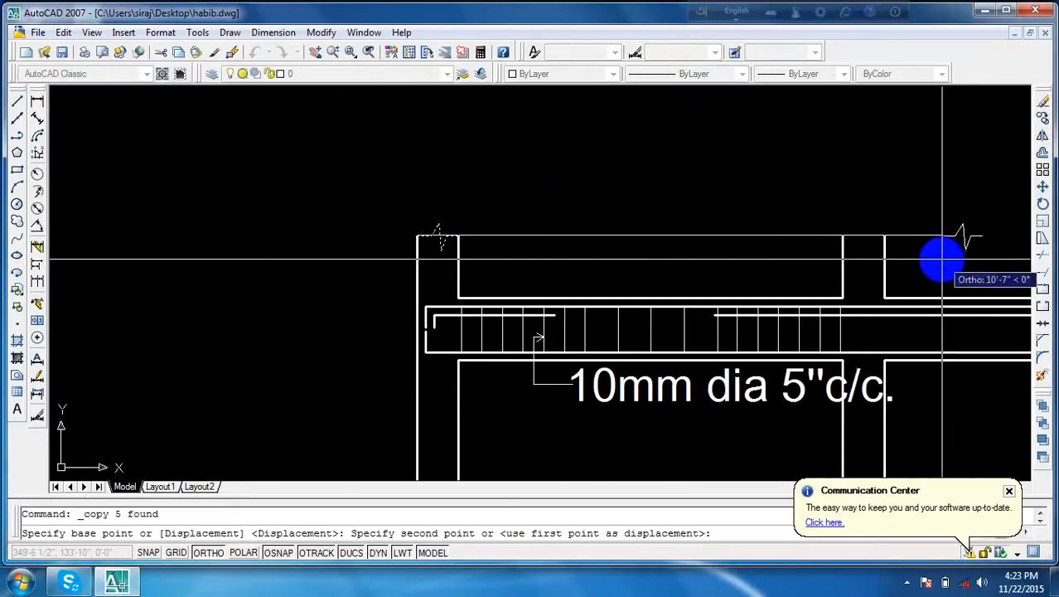
{"action": "left_click", "coordinate": [842, 233]}
{"action": "scroll", "coordinate": [680, 220], "scroll_direction": "down", "scroll_amount": 2}
{"action": "scroll", "coordinate": [614, 219], "scroll_direction": "down", "scroll_amount": 3}
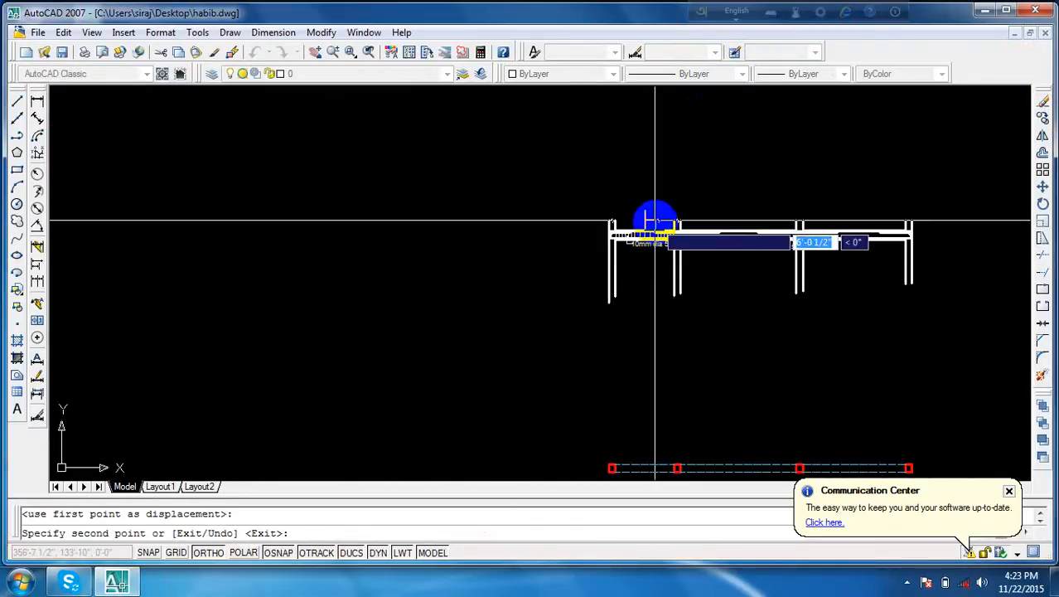
{"action": "scroll", "coordinate": [826, 219], "scroll_direction": "up", "scroll_amount": 3}
{"action": "left_click", "coordinate": [735, 226]}
{"action": "scroll", "coordinate": [560, 203], "scroll_direction": "down", "scroll_amount": 4}
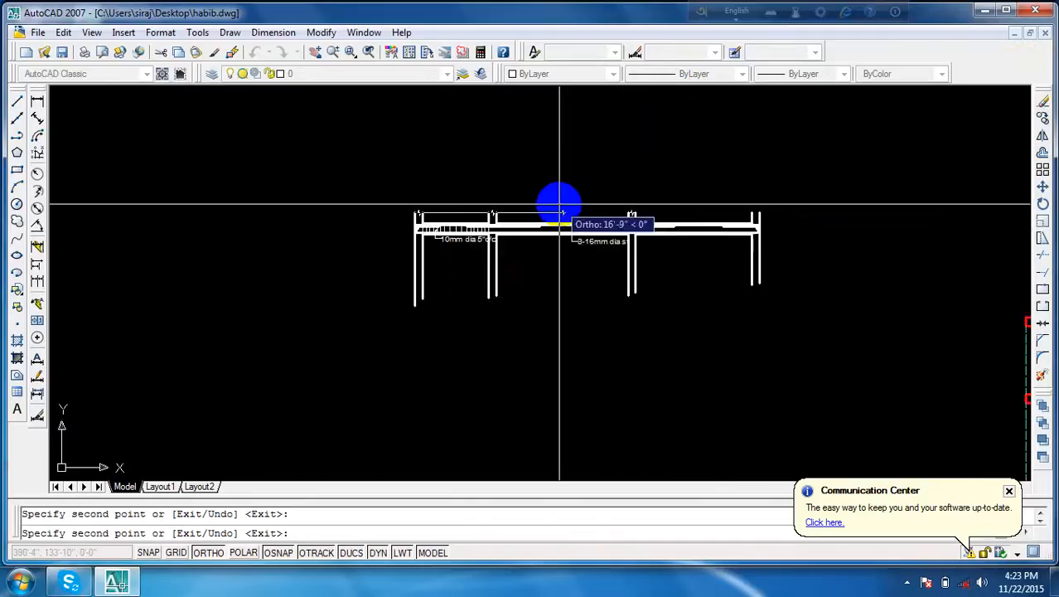
{"action": "scroll", "coordinate": [771, 218], "scroll_direction": "up", "scroll_amount": 6}
{"action": "left_click", "coordinate": [699, 182]}
{"action": "key", "text": "Return"}
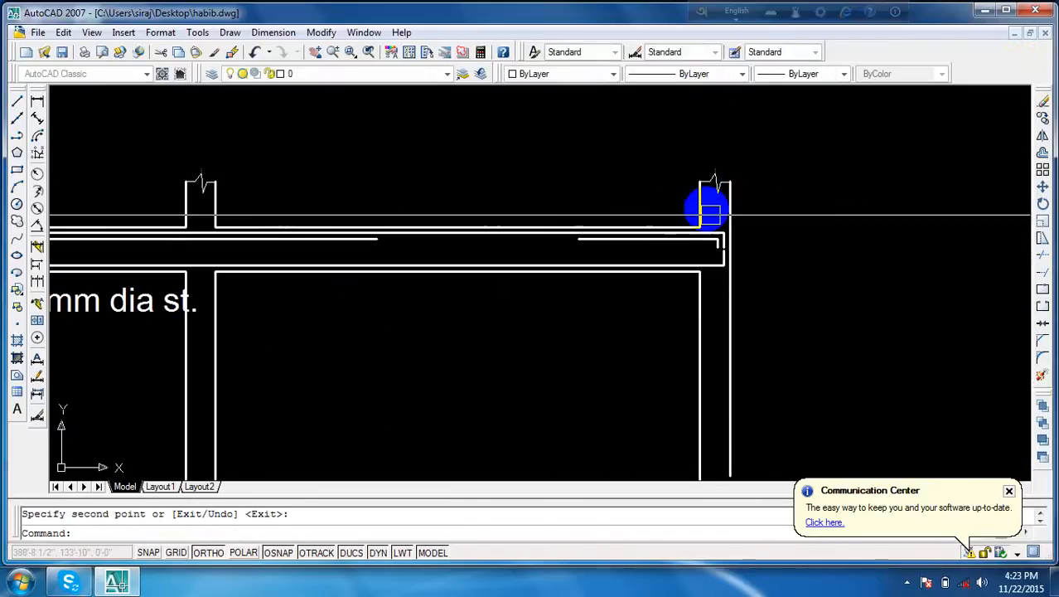
{"action": "scroll", "coordinate": [750, 229], "scroll_direction": "down", "scroll_amount": 6}
{"action": "scroll", "coordinate": [521, 232], "scroll_direction": "up", "scroll_amount": 5}
{"action": "scroll", "coordinate": [315, 203], "scroll_direction": "up", "scroll_amount": 5}
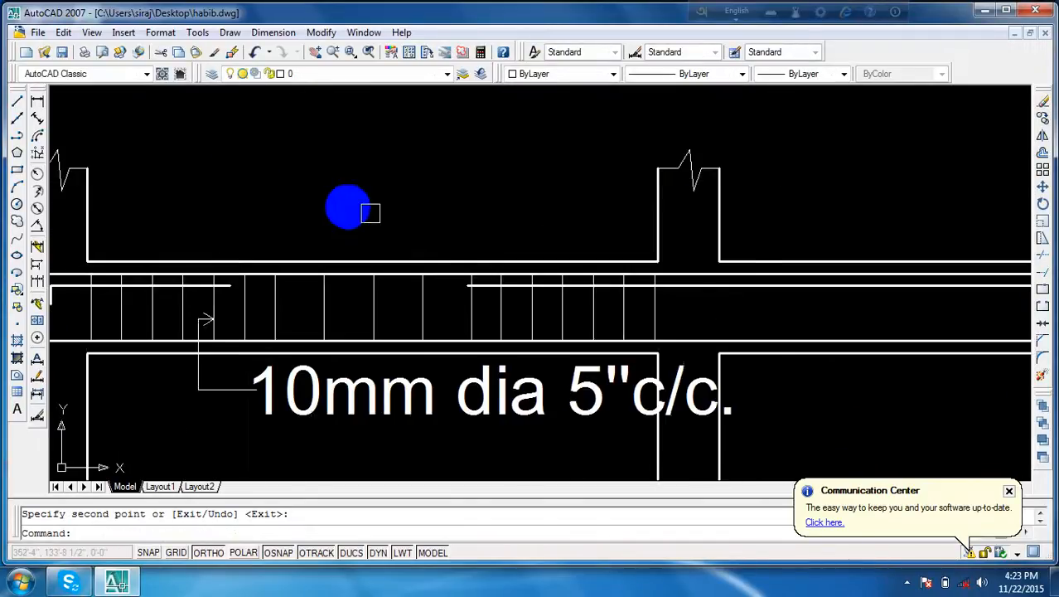
{"action": "scroll", "coordinate": [357, 213], "scroll_direction": "down", "scroll_amount": 7}
{"action": "scroll", "coordinate": [332, 218], "scroll_direction": "up", "scroll_amount": 9}
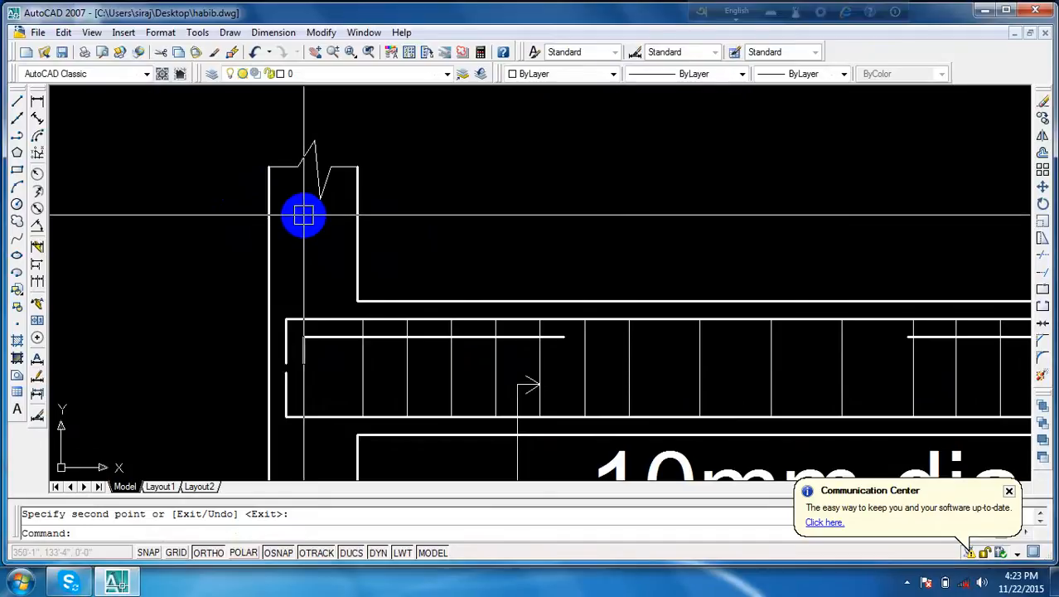
- Draw a horizontal helper line across the first column, just below its zigzag break line
{"action": "key", "text": "l"}
{"action": "key", "text": "Return"}
{"action": "left_click", "coordinate": [268, 215]}
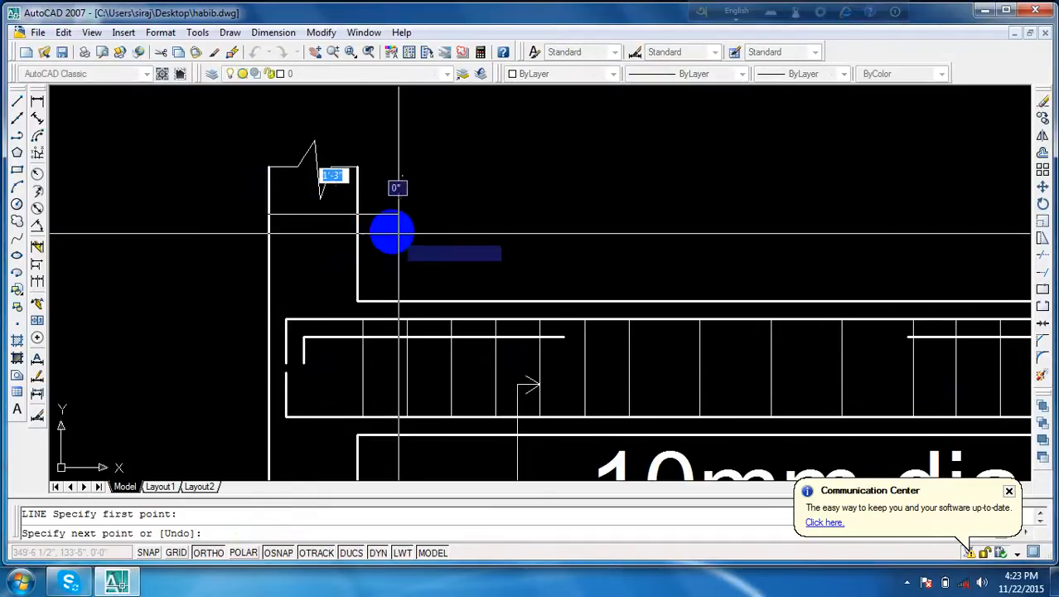
{"action": "left_click", "coordinate": [356, 215]}
{"action": "key", "text": "Return"}
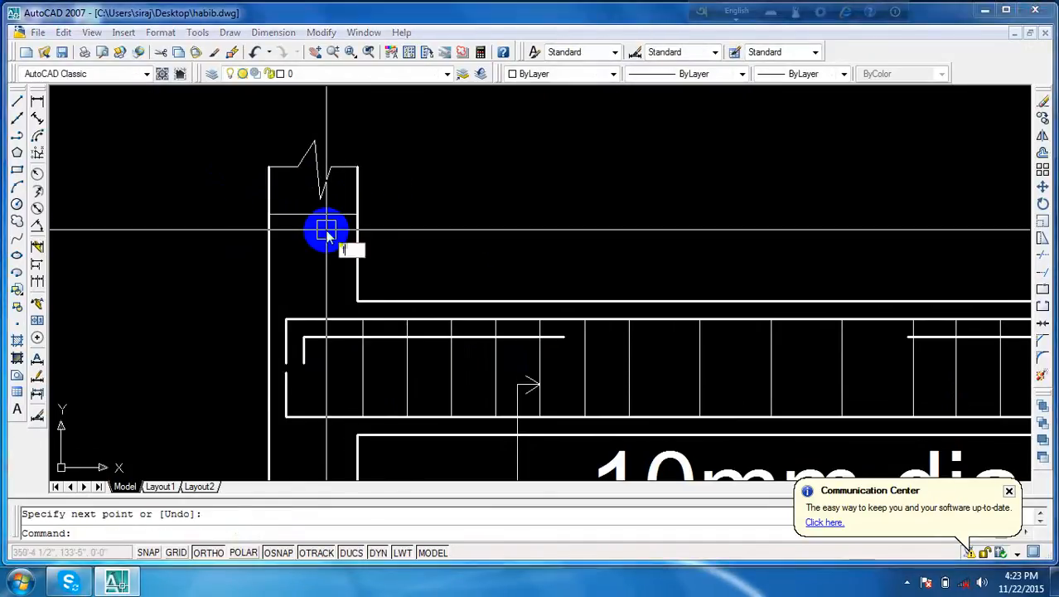
- Draw a vertical line from the helper line's midpoint up past the top of the first column
{"action": "type", "text": "l"}
{"action": "key", "text": "Return"}
{"action": "left_click", "coordinate": [313, 215]}
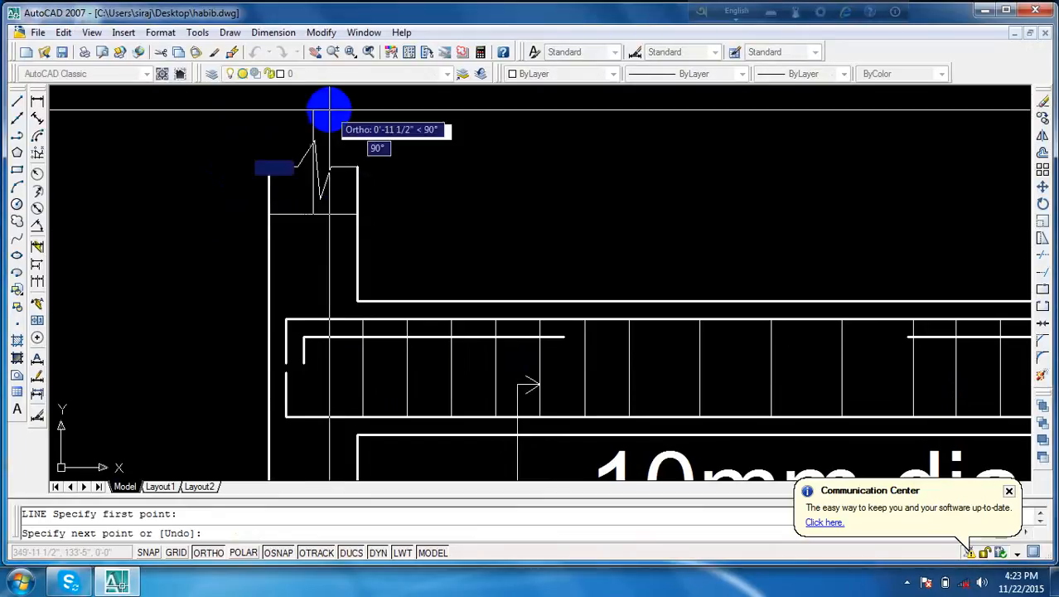
{"action": "scroll", "coordinate": [330, 108], "scroll_direction": "down", "scroll_amount": 4}
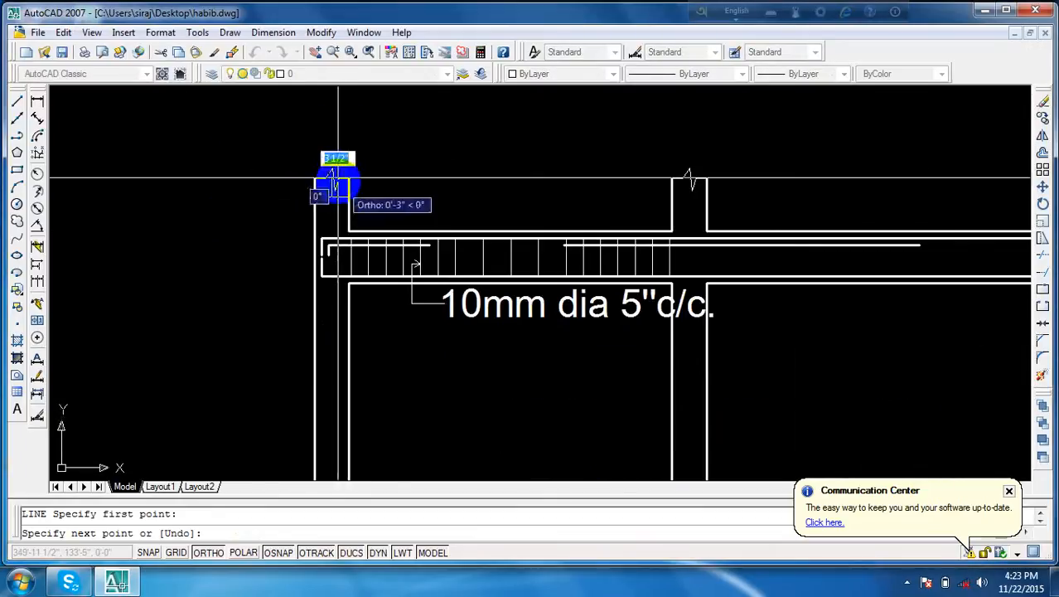
{"action": "left_click", "coordinate": [336, 111]}
{"action": "key", "text": "Return"}
- Stretch the vertical line's lower endpoint straight down through the beam so it runs along the first column's lower part
{"action": "scroll", "coordinate": [345, 148], "scroll_direction": "up", "scroll_amount": 3}
{"action": "left_click", "coordinate": [316, 130]}
{"action": "scroll", "coordinate": [357, 186], "scroll_direction": "down", "scroll_amount": 6}
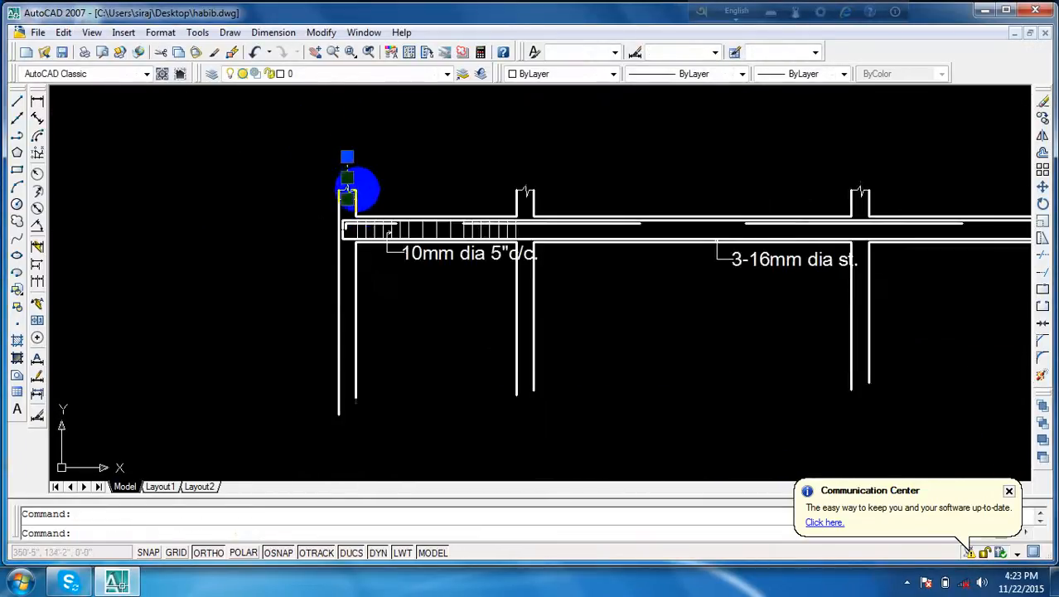
{"action": "scroll", "coordinate": [357, 188], "scroll_direction": "up", "scroll_amount": 6}
{"action": "left_click", "coordinate": [316, 148]}
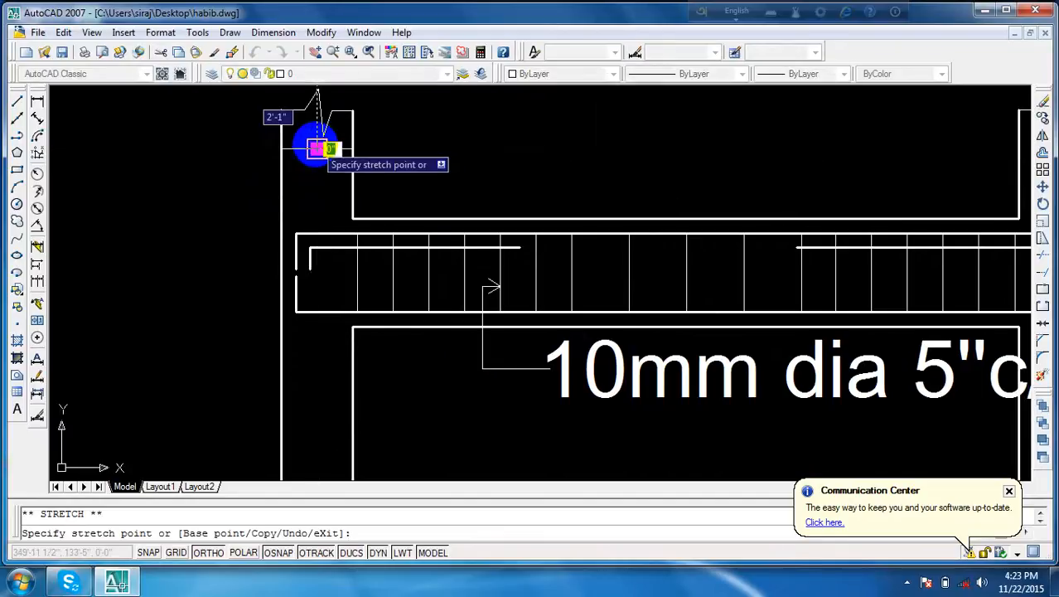
{"action": "scroll", "coordinate": [319, 166], "scroll_direction": "down", "scroll_amount": 5}
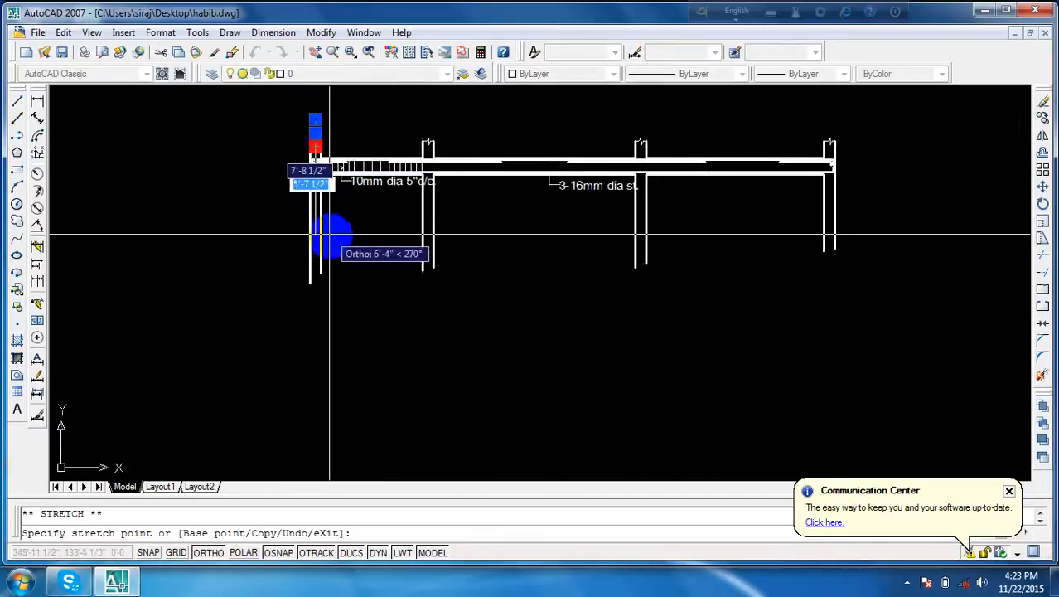
{"action": "left_click", "coordinate": [282, 266]}
{"action": "type", "text": "l"}
{"action": "key", "text": "Return"}
{"action": "scroll", "coordinate": [305, 321], "scroll_direction": "down", "scroll_amount": 3}
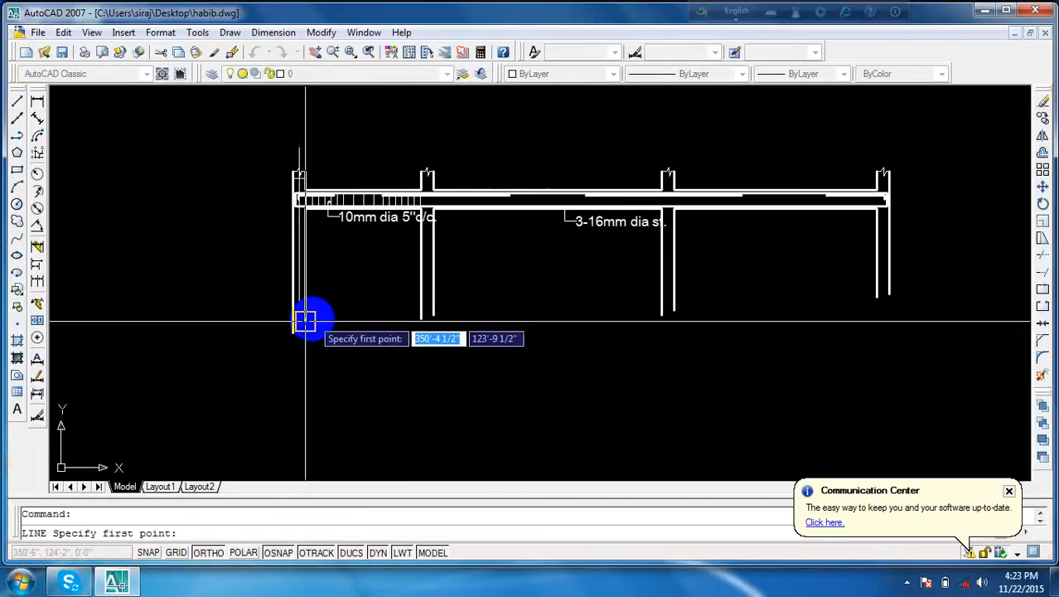
{"action": "key", "text": "Escape"}
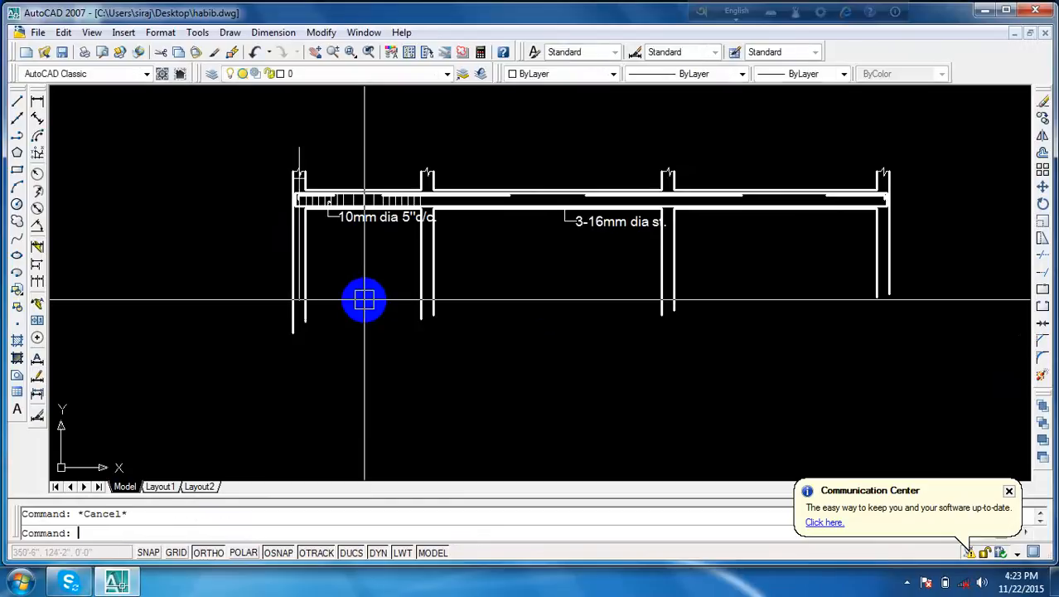
- Draw a horizontal cutting line below the beam, from outside the first column to beyond the last column
{"action": "type", "text": "l"}
{"action": "key", "text": "Return"}
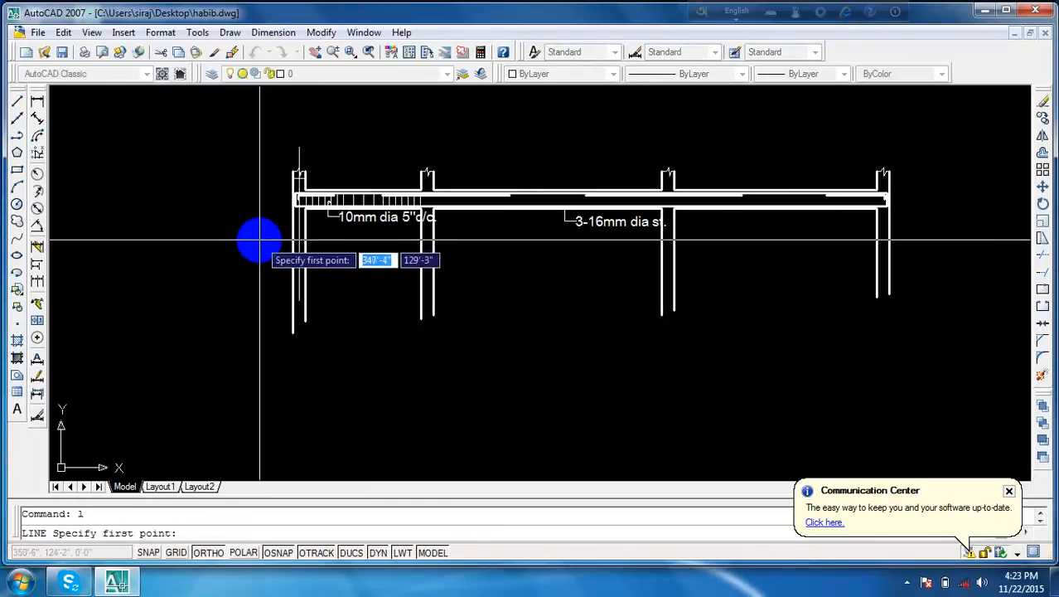
{"action": "left_click", "coordinate": [263, 242]}
{"action": "left_click", "coordinate": [926, 242]}
{"action": "key", "text": "Return"}
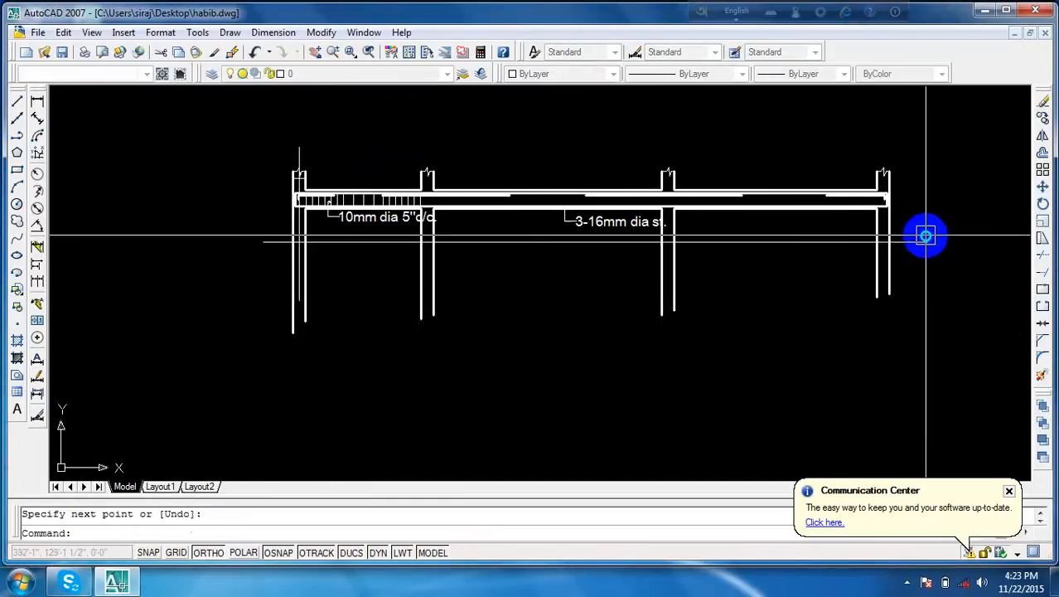
- Trim the face lines of all four columns below the horizontal cutting line
{"action": "type", "text": "tr"}
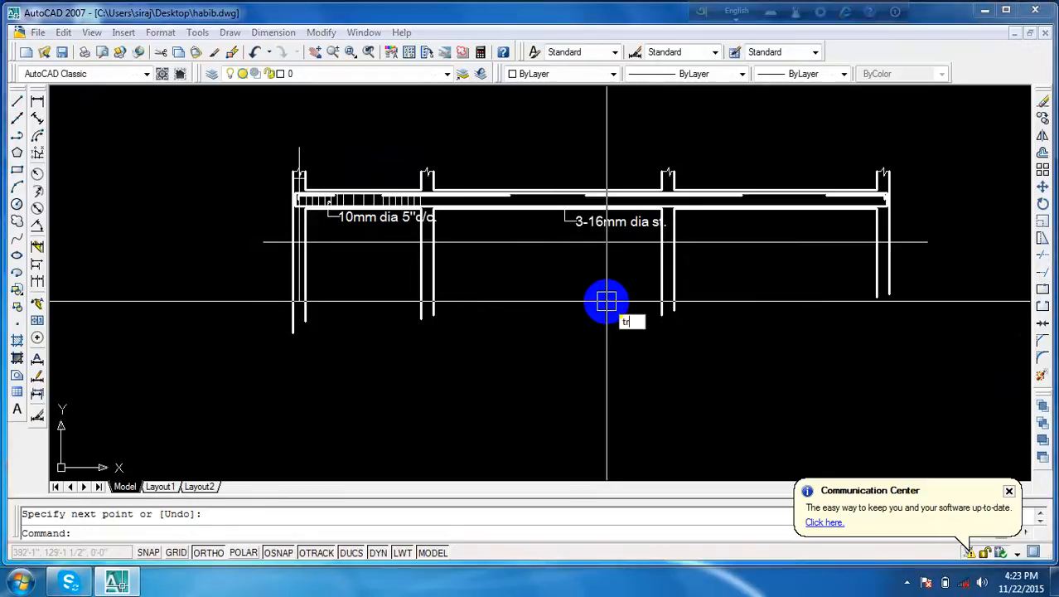
{"action": "key", "text": "Return"}
{"action": "key", "text": "Return"}
{"action": "scroll", "coordinate": [302, 254], "scroll_direction": "up", "scroll_amount": 5}
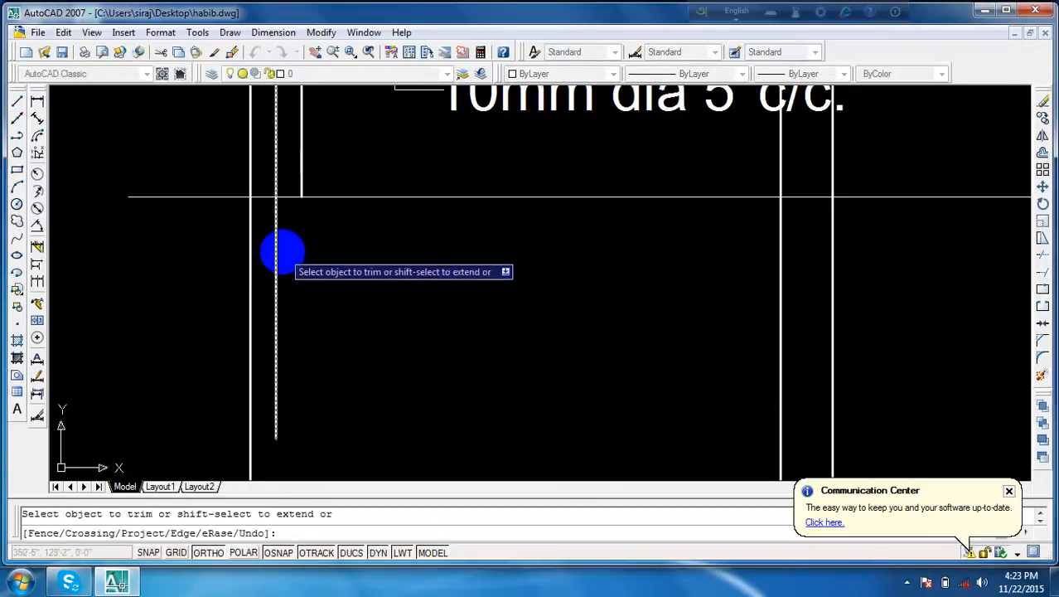
{"action": "scroll", "coordinate": [249, 238], "scroll_direction": "down", "scroll_amount": 4}
{"action": "scroll", "coordinate": [517, 263], "scroll_direction": "up", "scroll_amount": 5}
{"action": "left_click", "coordinate": [445, 241]}
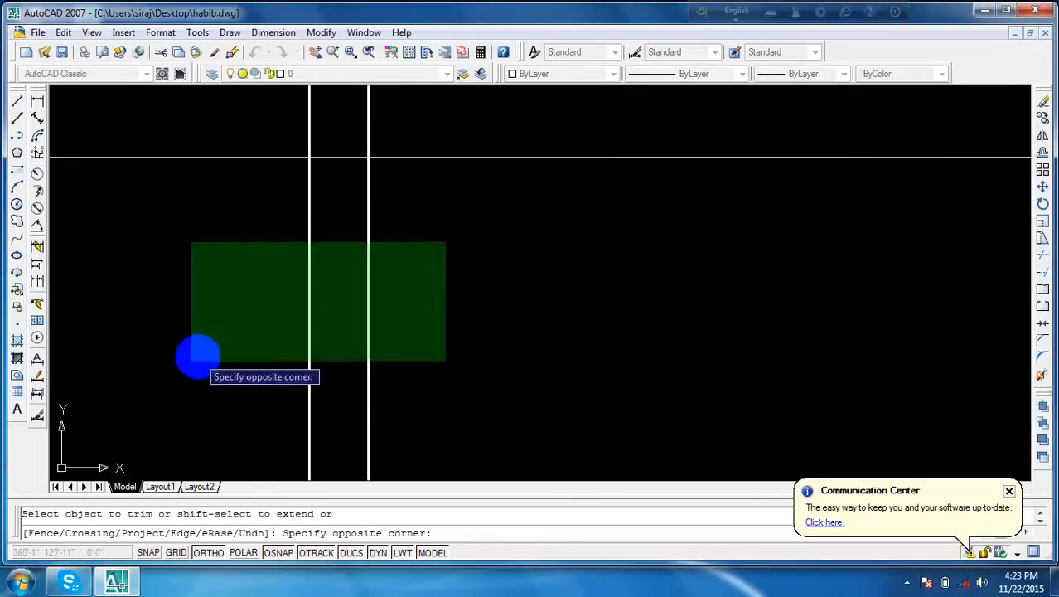
{"action": "left_click", "coordinate": [196, 358]}
{"action": "scroll", "coordinate": [543, 160], "scroll_direction": "down", "scroll_amount": 5}
{"action": "scroll", "coordinate": [866, 181], "scroll_direction": "up", "scroll_amount": 3}
{"action": "left_click", "coordinate": [759, 196]}
{"action": "left_click", "coordinate": [620, 247]}
{"action": "scroll", "coordinate": [491, 252], "scroll_direction": "down", "scroll_amount": 5}
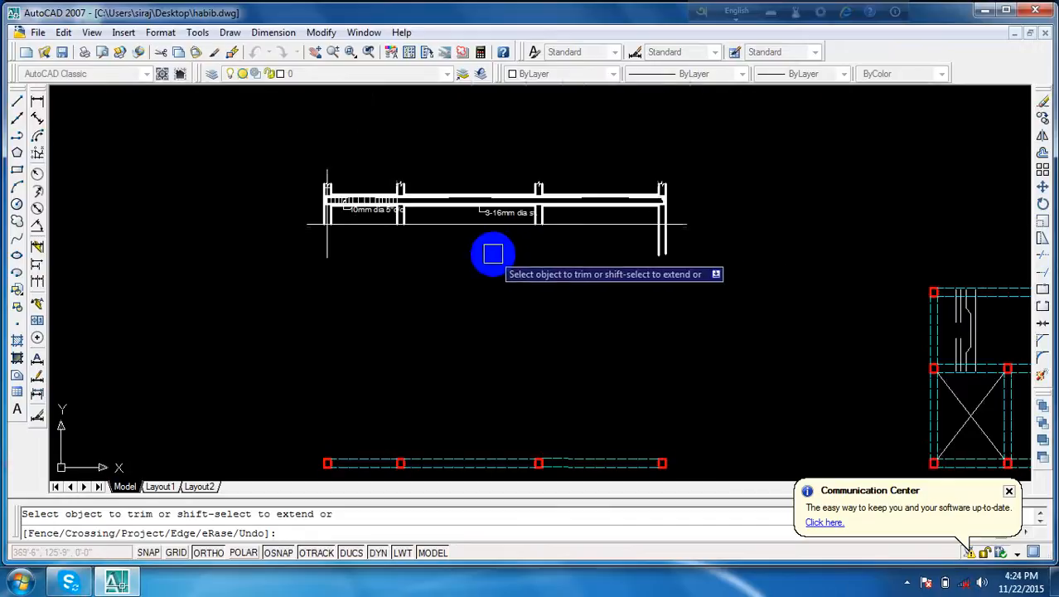
{"action": "scroll", "coordinate": [698, 244], "scroll_direction": "up", "scroll_amount": 5}
{"action": "key", "text": "Return"}
- Erase the horizontal cutting line at the bottom of the columns
{"action": "scroll", "coordinate": [686, 310], "scroll_direction": "down", "scroll_amount": 5}
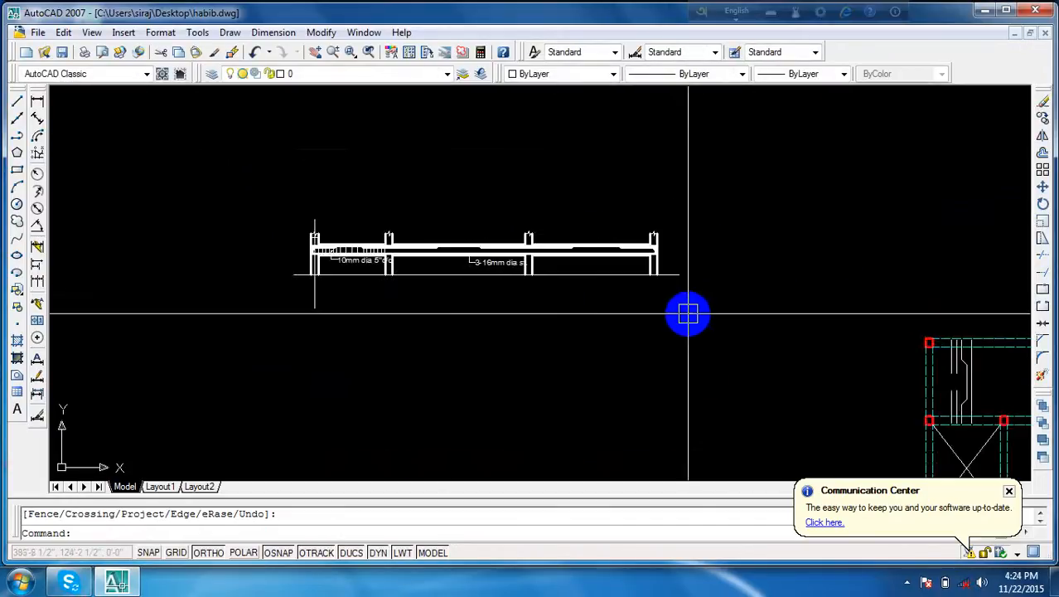
{"action": "scroll", "coordinate": [272, 260], "scroll_direction": "up", "scroll_amount": 6}
{"action": "scroll", "coordinate": [494, 272], "scroll_direction": "down", "scroll_amount": 1}
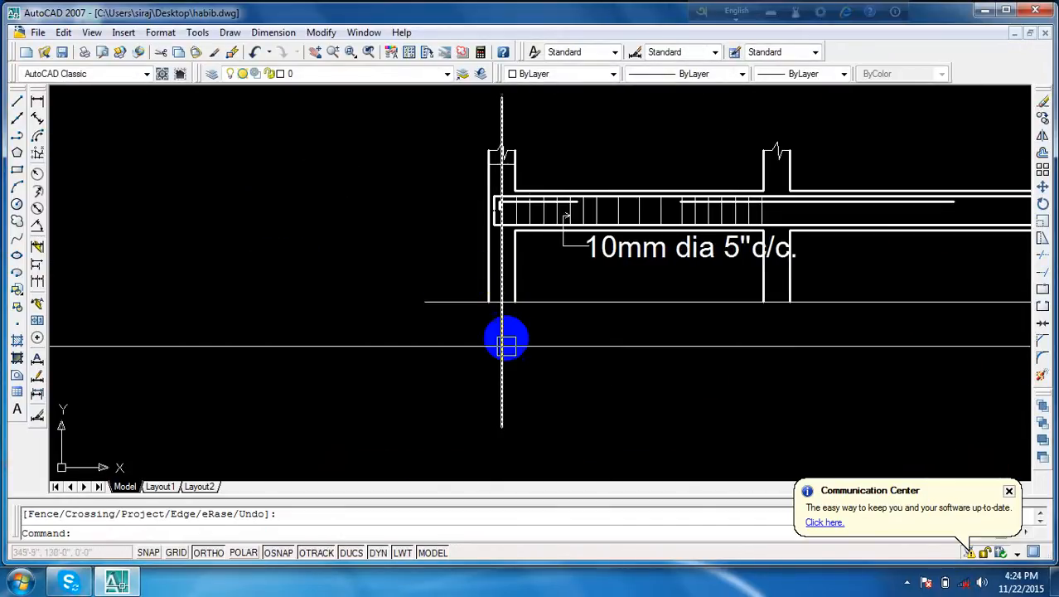
{"action": "scroll", "coordinate": [470, 313], "scroll_direction": "up", "scroll_amount": 6}
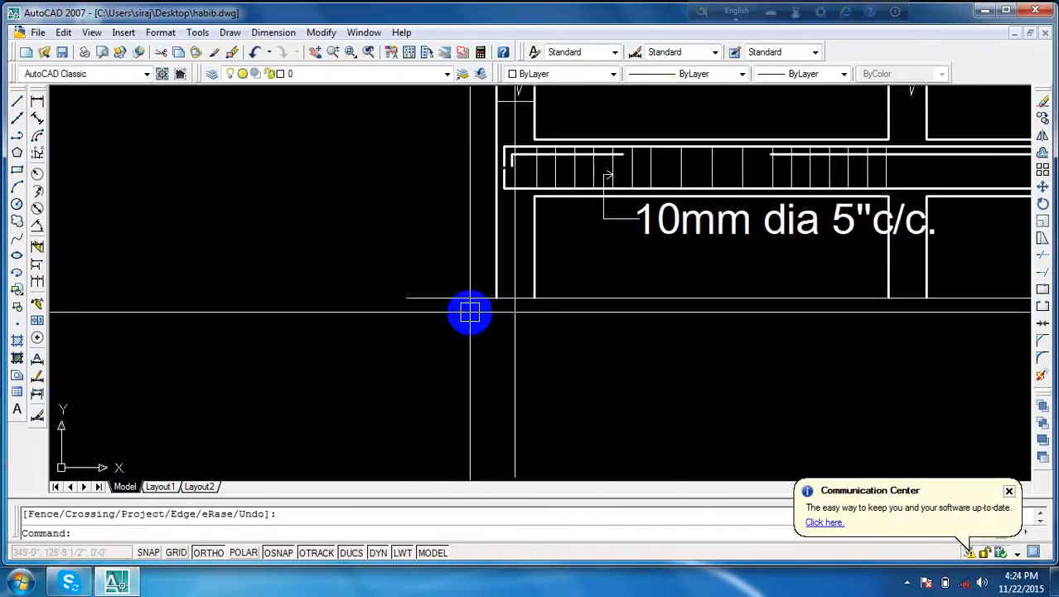
{"action": "left_click", "coordinate": [473, 234]}
{"action": "left_click", "coordinate": [452, 292]}
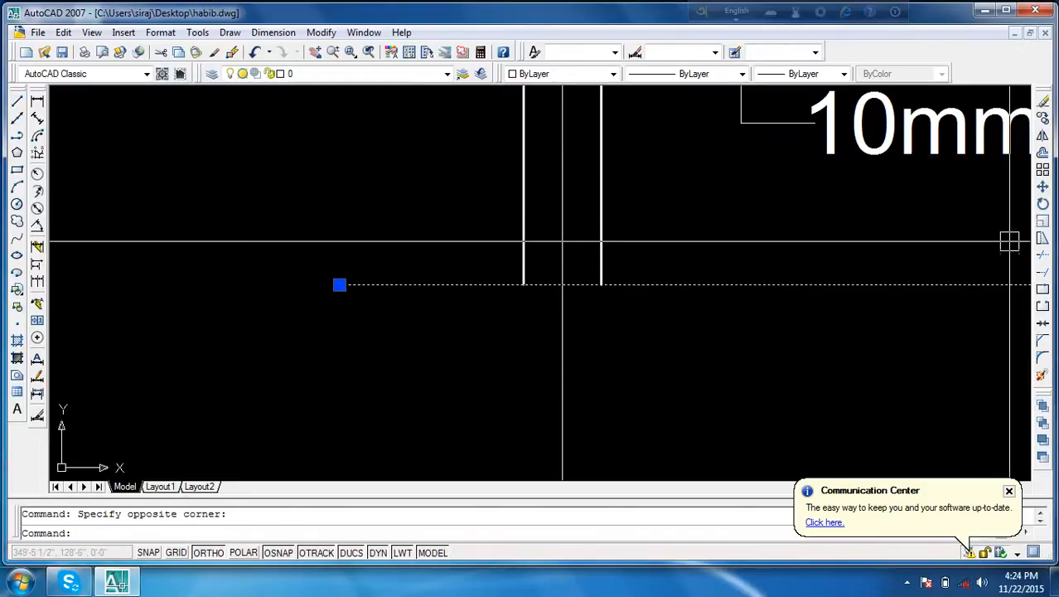
{"action": "left_click", "coordinate": [1046, 101]}
{"action": "scroll", "coordinate": [525, 243], "scroll_direction": "down", "scroll_amount": 2}
{"action": "scroll", "coordinate": [568, 213], "scroll_direction": "up", "scroll_amount": 4}
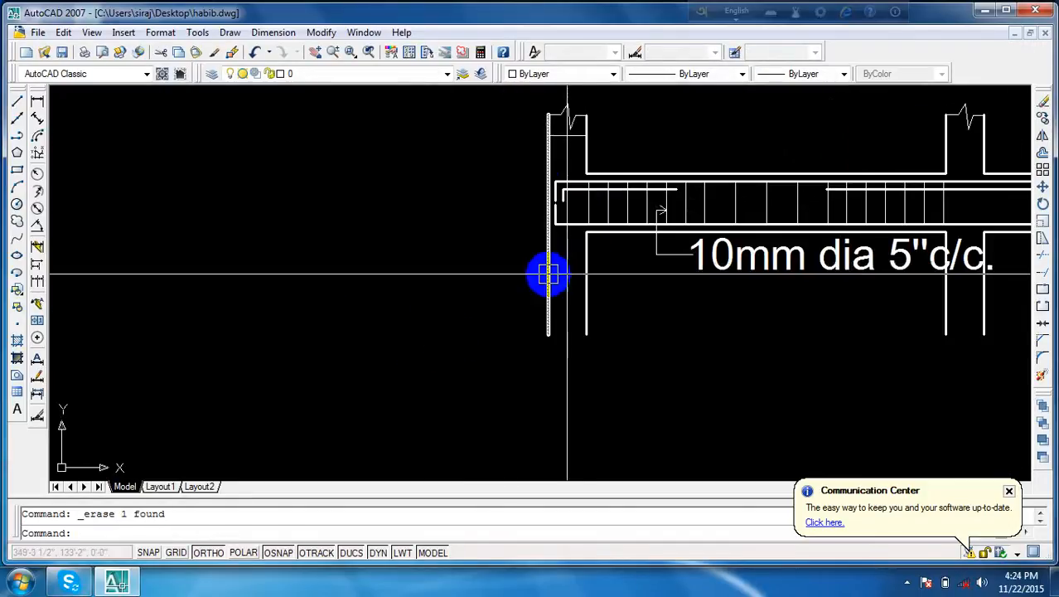
- Erase the short horizontal helper line across the first column below its break line
{"action": "scroll", "coordinate": [549, 274], "scroll_direction": "up", "scroll_amount": 1}
{"action": "scroll", "coordinate": [593, 267], "scroll_direction": "down", "scroll_amount": 1}
{"action": "scroll", "coordinate": [577, 120], "scroll_direction": "up", "scroll_amount": 1}
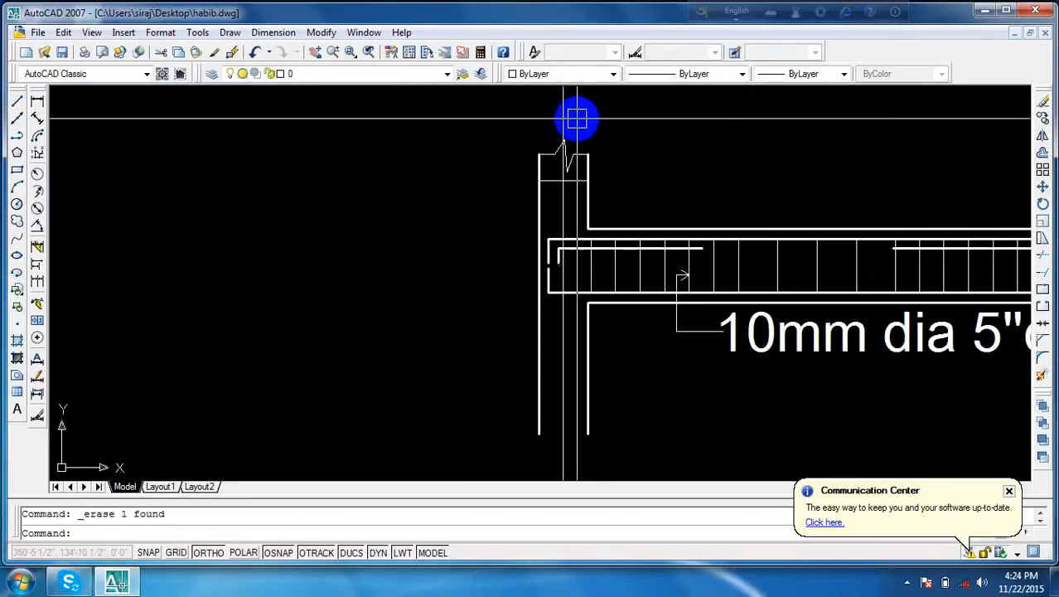
{"action": "scroll", "coordinate": [577, 121], "scroll_direction": "up", "scroll_amount": 2}
{"action": "key", "text": "Delete"}
{"action": "scroll", "coordinate": [560, 300], "scroll_direction": "down", "scroll_amount": 2}
- Copy the first column's vertical centre line to the other three columns, using the column's outer top corner as base point
{"action": "left_click", "coordinate": [582, 172]}
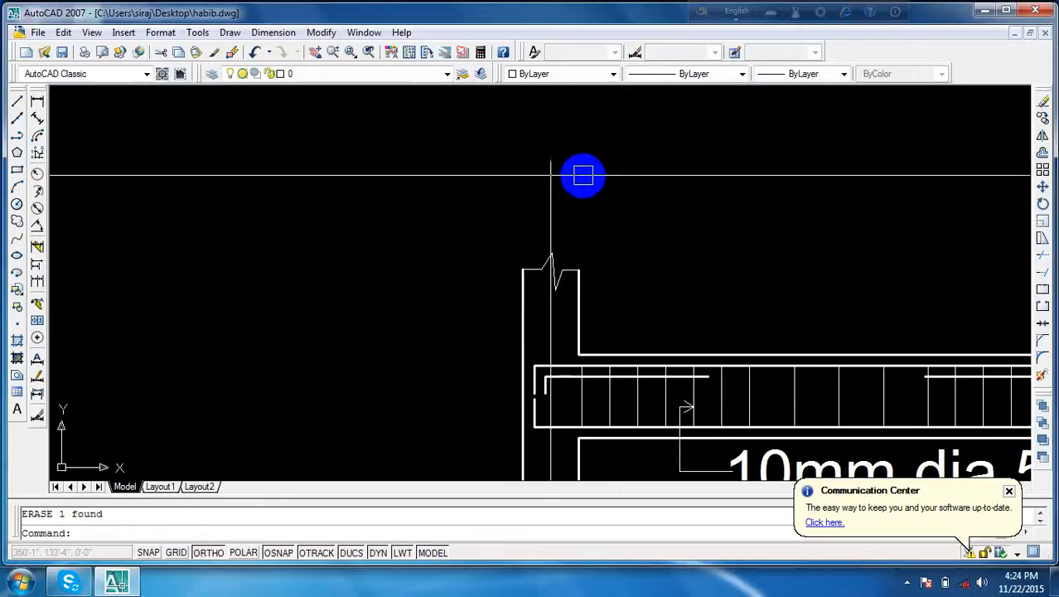
{"action": "left_click", "coordinate": [525, 186]}
{"action": "left_click", "coordinate": [1044, 119]}
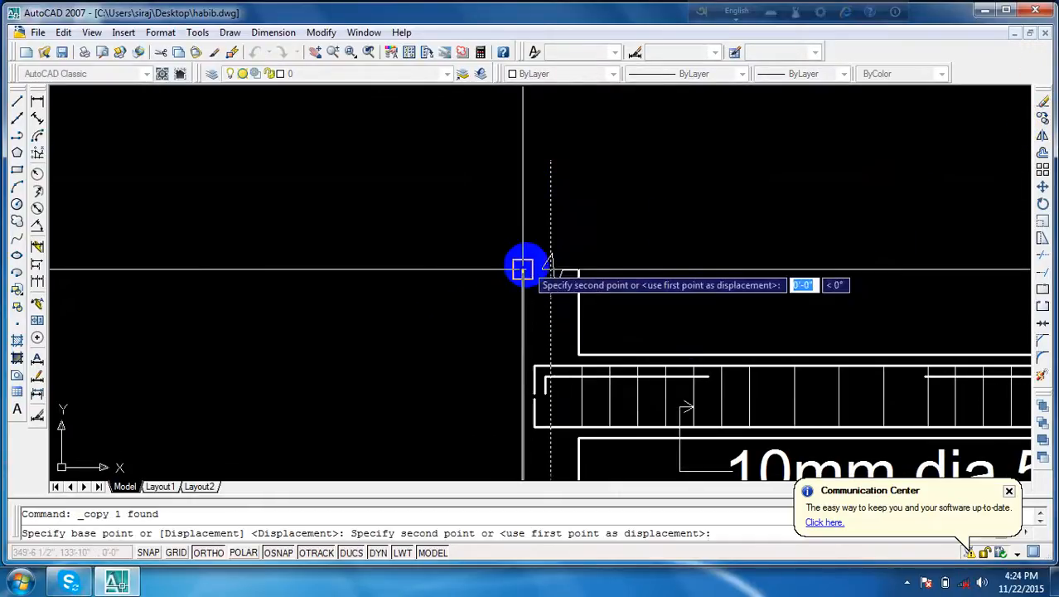
{"action": "scroll", "coordinate": [699, 268], "scroll_direction": "down", "scroll_amount": 3}
{"action": "scroll", "coordinate": [582, 277], "scroll_direction": "up", "scroll_amount": 4}
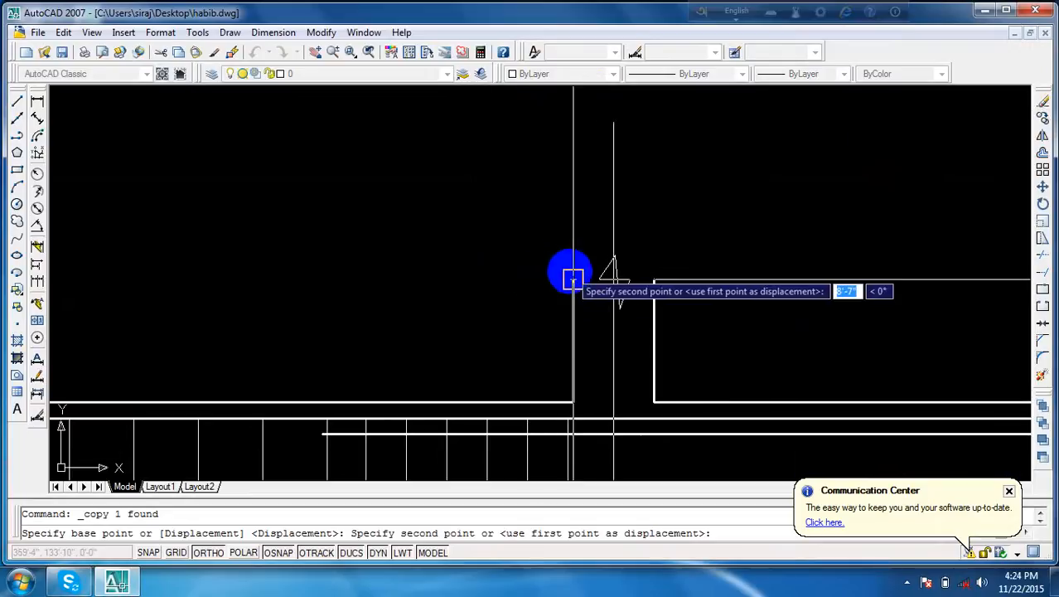
{"action": "left_click", "coordinate": [573, 279]}
{"action": "scroll", "coordinate": [440, 271], "scroll_direction": "down", "scroll_amount": 4}
{"action": "scroll", "coordinate": [612, 280], "scroll_direction": "down", "scroll_amount": 4}
{"action": "scroll", "coordinate": [835, 296], "scroll_direction": "up", "scroll_amount": 3}
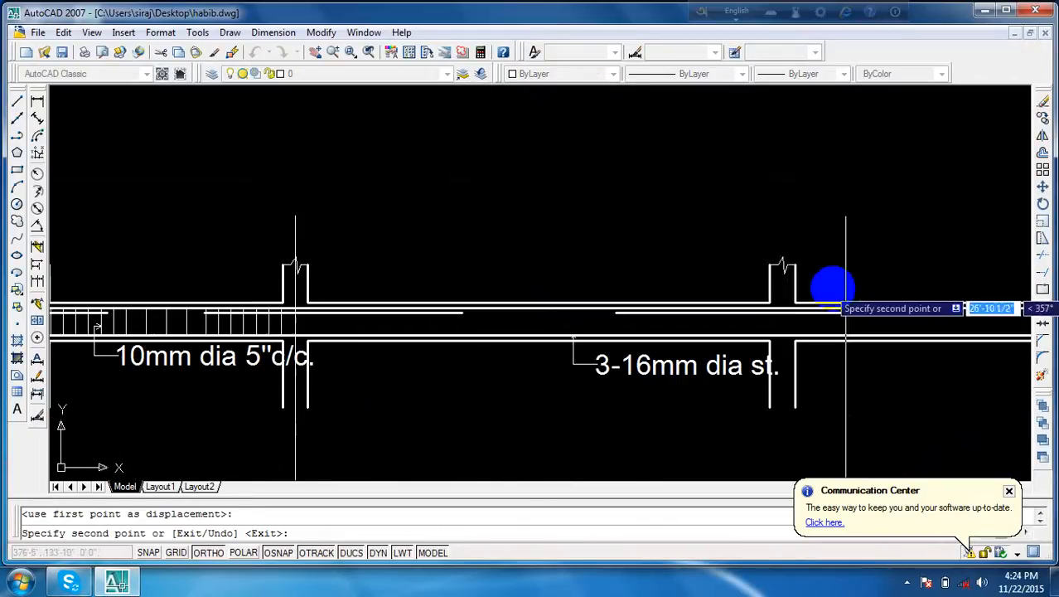
{"action": "left_click", "coordinate": [770, 265]}
{"action": "scroll", "coordinate": [698, 279], "scroll_direction": "down", "scroll_amount": 4}
{"action": "scroll", "coordinate": [704, 268], "scroll_direction": "up", "scroll_amount": 4}
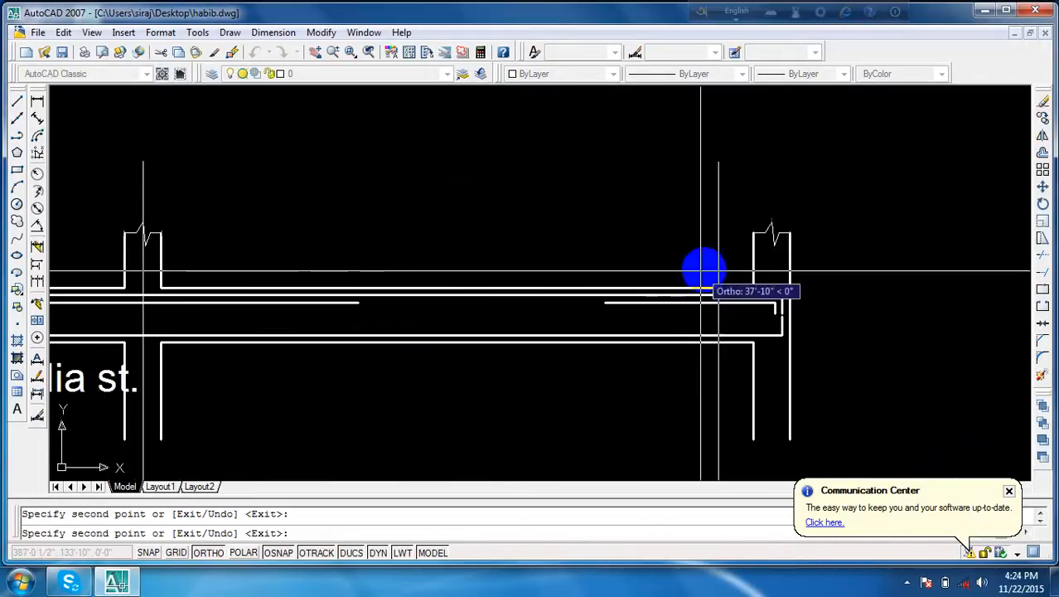
{"action": "scroll", "coordinate": [754, 231], "scroll_direction": "up", "scroll_amount": 4}
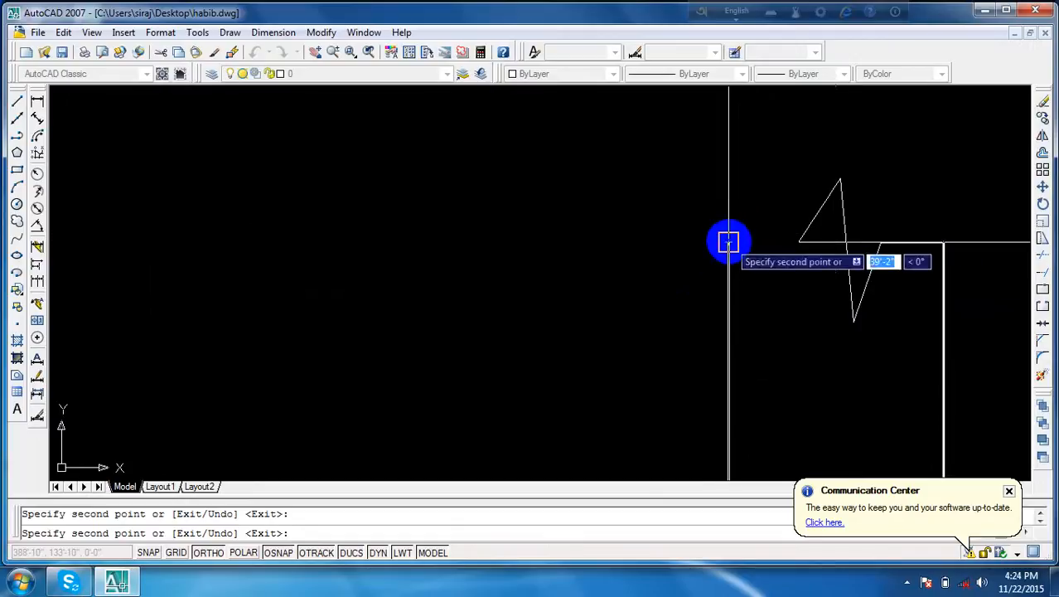
{"action": "key", "text": "Return"}
{"action": "scroll", "coordinate": [729, 242], "scroll_direction": "down", "scroll_amount": 5}
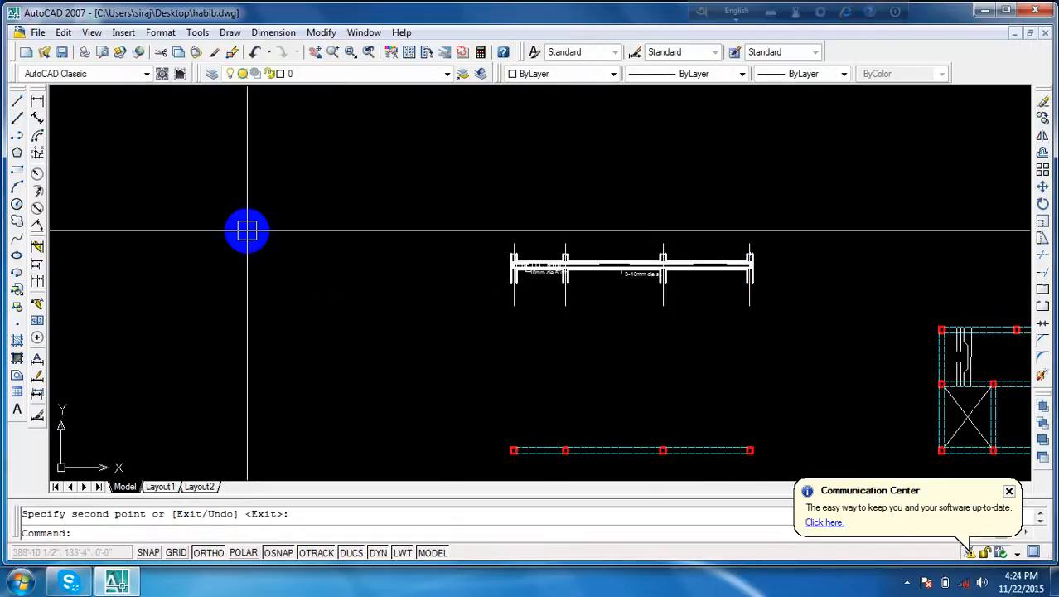
- Place a linear dimension above the beam between the centre lines of the first and second columns
{"action": "left_click", "coordinate": [38, 282]}
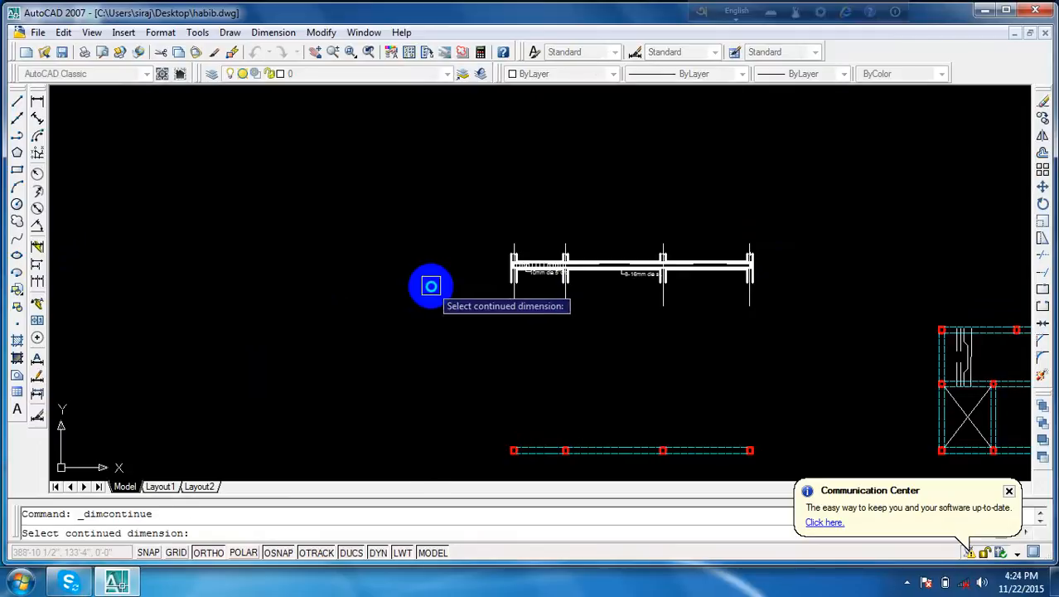
{"action": "right_click", "coordinate": [431, 286]}
{"action": "left_click", "coordinate": [37, 101]}
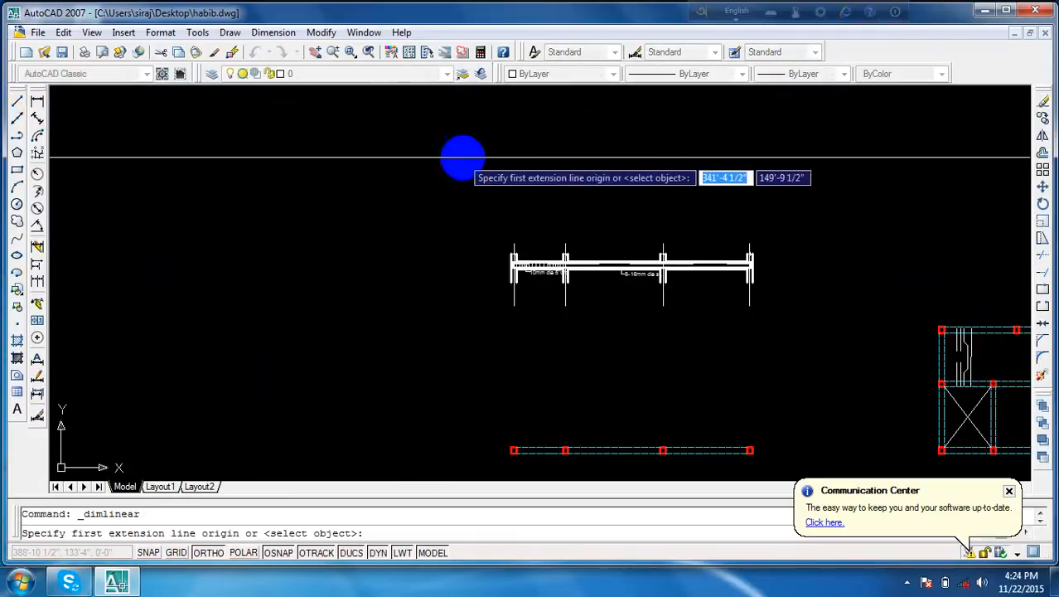
{"action": "scroll", "coordinate": [560, 234], "scroll_direction": "up", "scroll_amount": 5}
{"action": "left_click", "coordinate": [419, 259]}
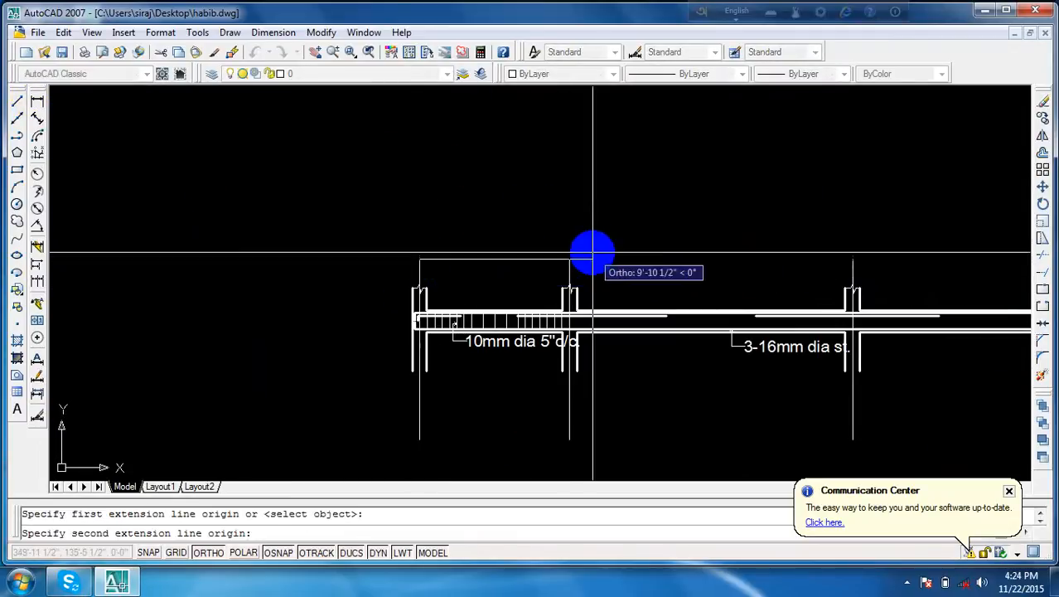
{"action": "left_click", "coordinate": [568, 263]}
{"action": "scroll", "coordinate": [567, 266], "scroll_direction": "up", "scroll_amount": 5}
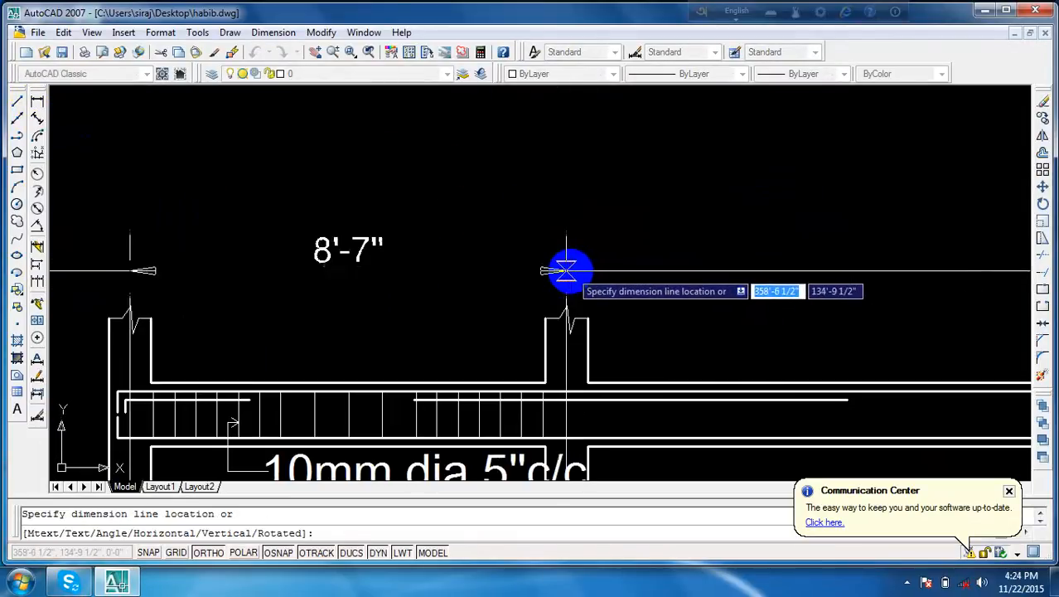
{"action": "left_click", "coordinate": [563, 269]}
{"action": "scroll", "coordinate": [619, 253], "scroll_direction": "down", "scroll_amount": 7}
- Continue the dimension chain from the second column's centre line to the third column's centre line
{"action": "scroll", "coordinate": [591, 275], "scroll_direction": "up", "scroll_amount": 5}
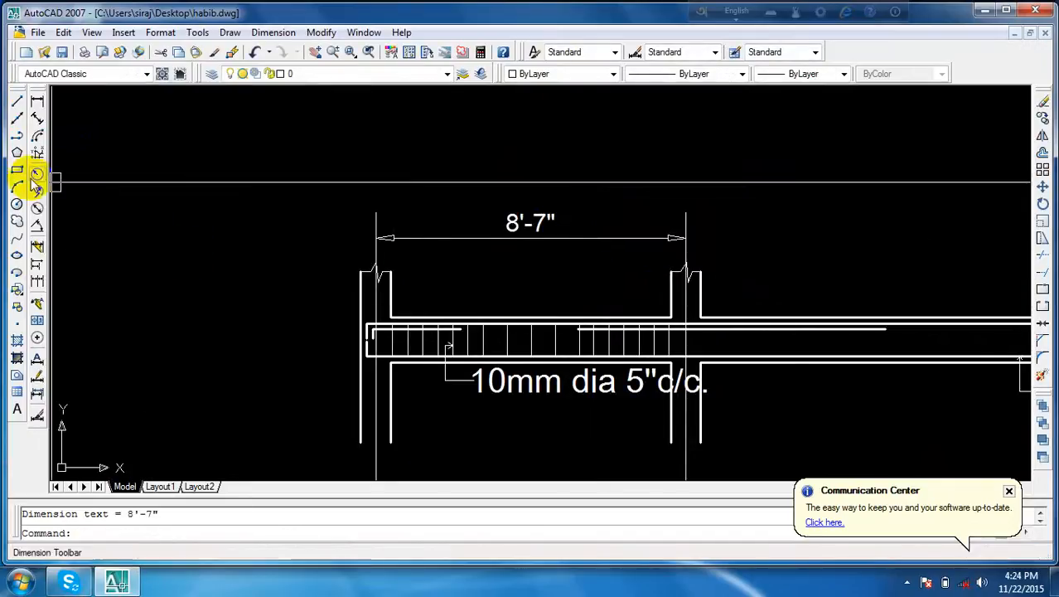
{"action": "left_click", "coordinate": [37, 282]}
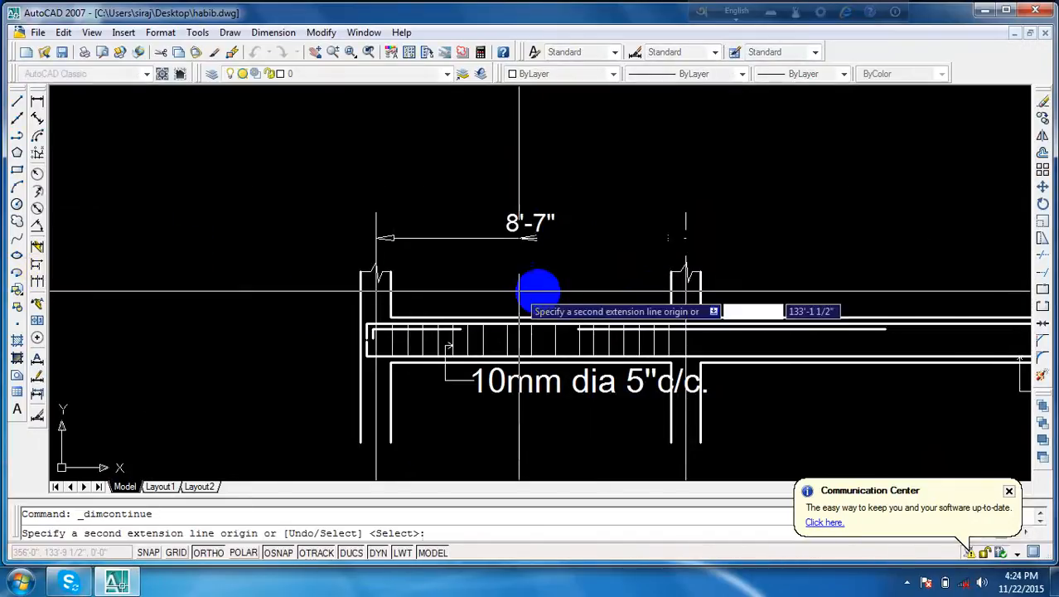
{"action": "scroll", "coordinate": [580, 249], "scroll_direction": "down", "scroll_amount": 2}
{"action": "scroll", "coordinate": [581, 249], "scroll_direction": "down", "scroll_amount": 2}
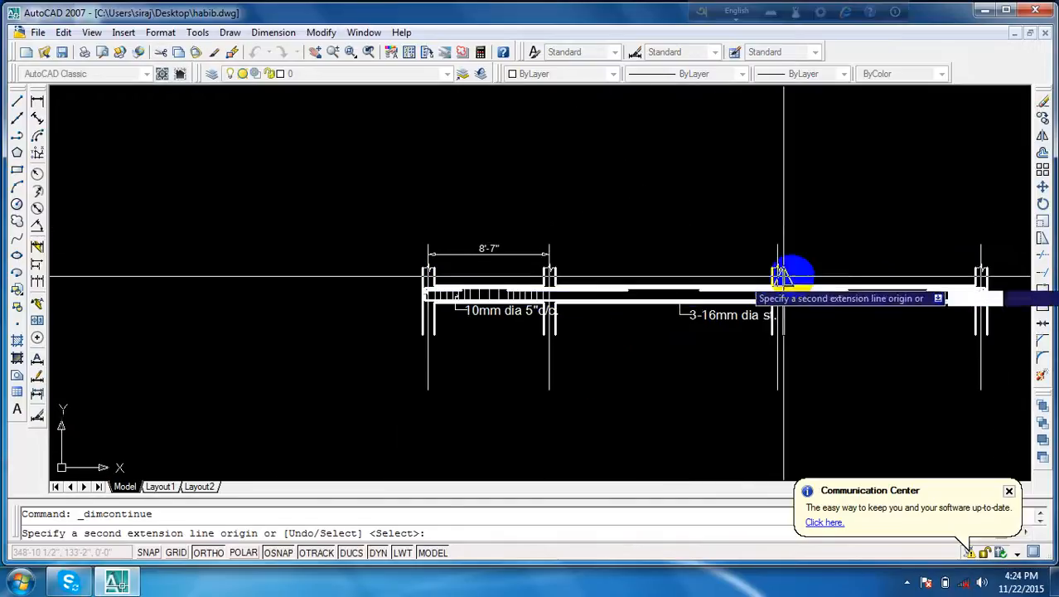
{"action": "scroll", "coordinate": [787, 246], "scroll_direction": "up", "scroll_amount": 5}
{"action": "left_click", "coordinate": [997, 264]}
{"action": "scroll", "coordinate": [660, 255], "scroll_direction": "down", "scroll_amount": 5}
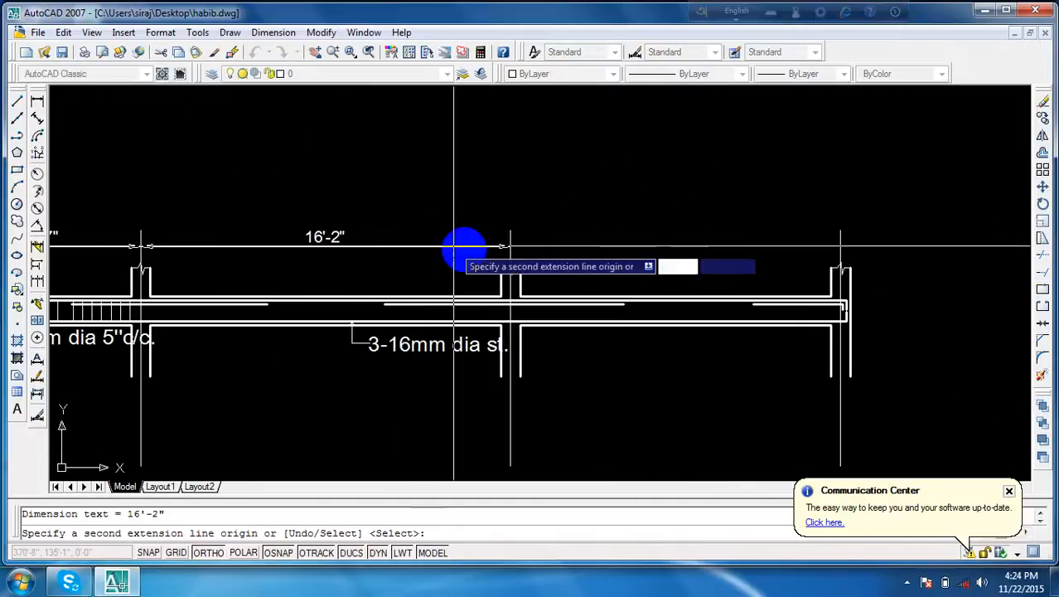
- Continue the beam's dimension chain from the 16'-2" span to the rightmost column's centreline, and dismiss the Communication Center notice
{"action": "left_click", "coordinate": [842, 245]}
{"action": "key", "text": "Return"}
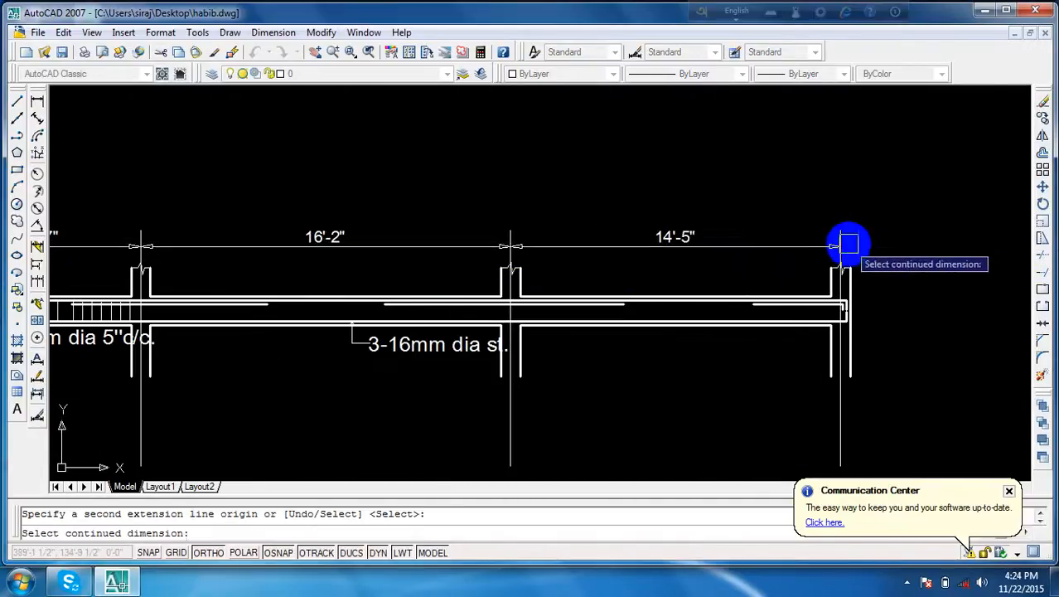
{"action": "scroll", "coordinate": [575, 229], "scroll_direction": "down", "scroll_amount": 3}
{"action": "scroll", "coordinate": [580, 225], "scroll_direction": "up", "scroll_amount": 6}
{"action": "key", "text": "Return"}
{"action": "scroll", "coordinate": [585, 214], "scroll_direction": "down", "scroll_amount": 4}
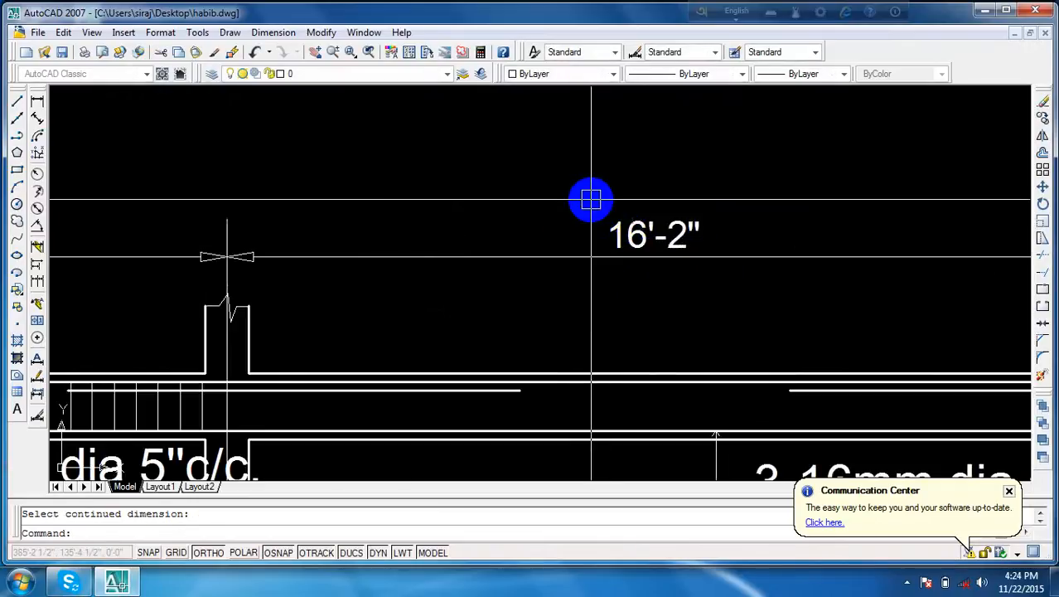
{"action": "scroll", "coordinate": [542, 280], "scroll_direction": "up", "scroll_amount": 2}
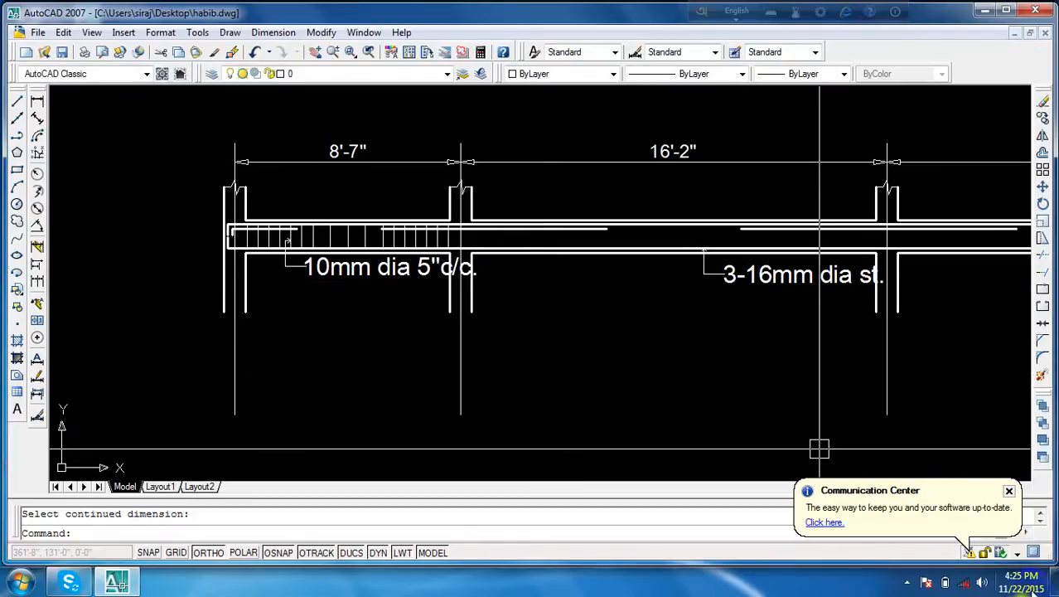
{"action": "left_click", "coordinate": [1009, 492]}
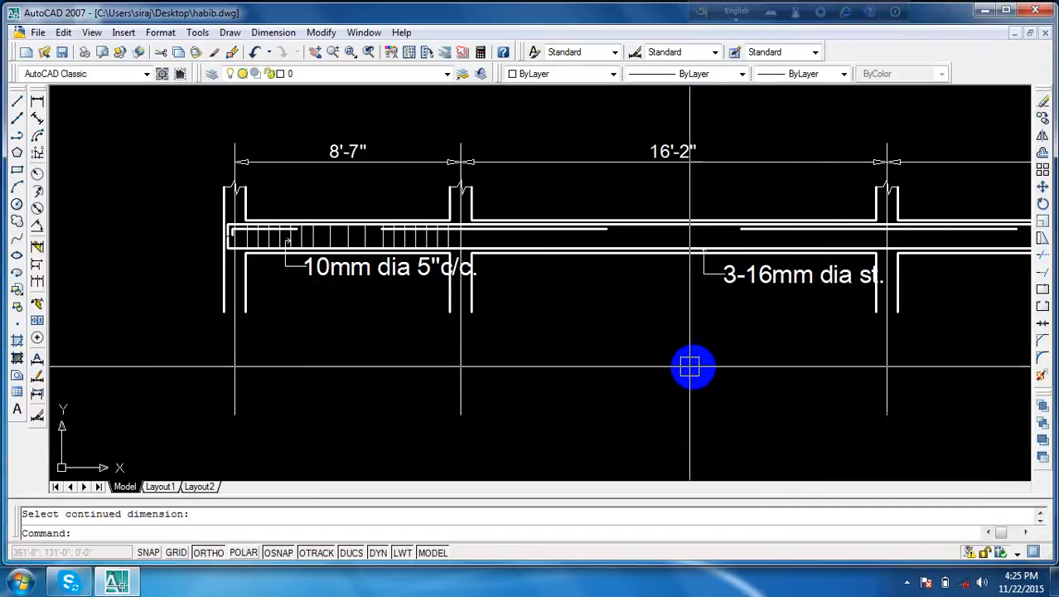
- Measure the gap between the second column's centreline and the nearest stirrup with a linear dimension, without placing it
{"action": "scroll", "coordinate": [690, 361], "scroll_direction": "down", "scroll_amount": 2}
{"action": "middle_click_drag", "start_coordinate": [672, 369], "coordinate": [591, 356]}
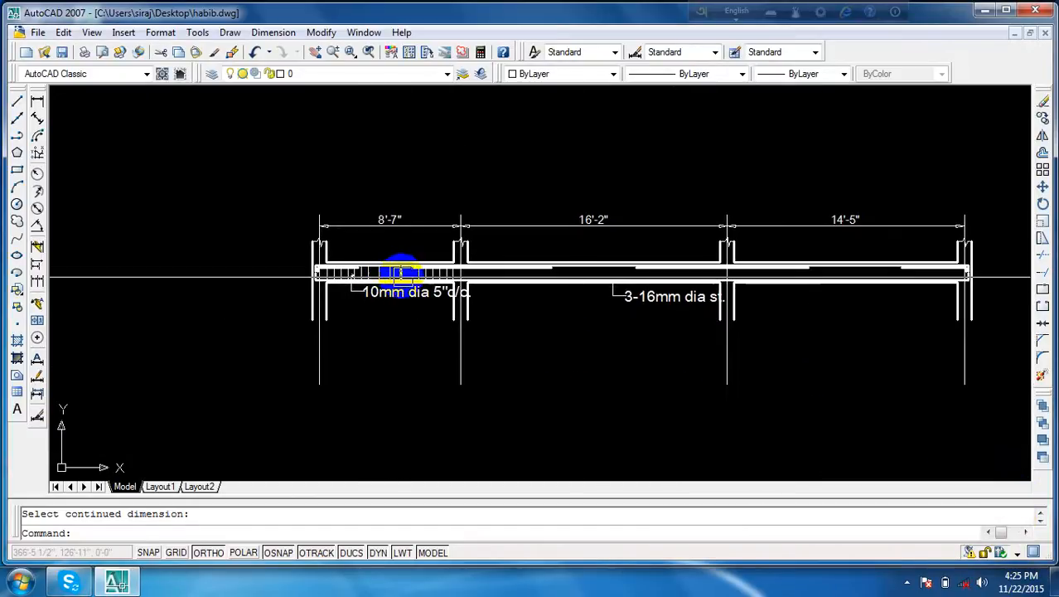
{"action": "scroll", "coordinate": [402, 267], "scroll_direction": "up", "scroll_amount": 8}
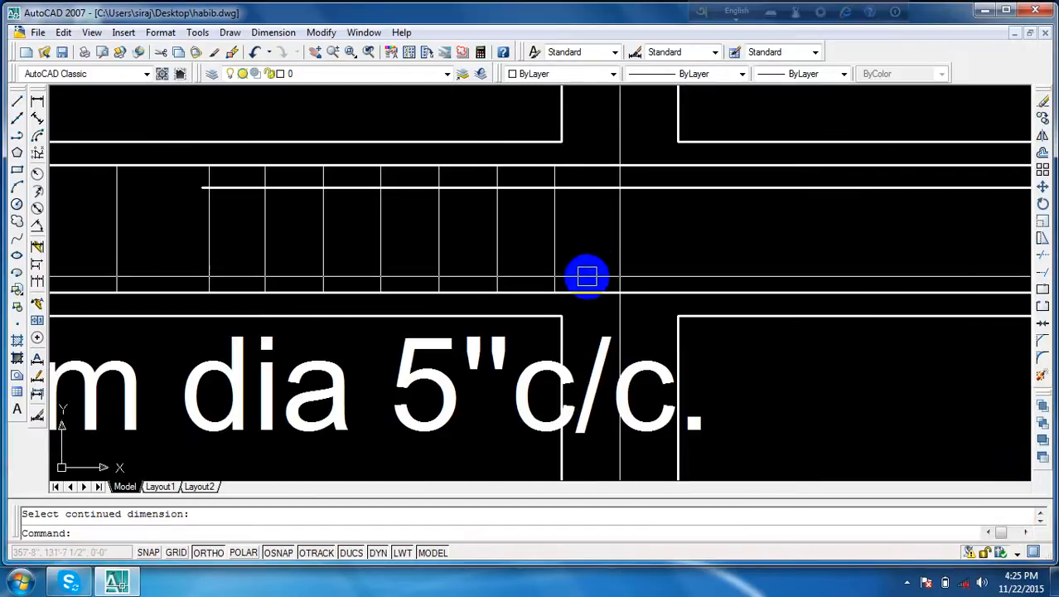
{"action": "scroll", "coordinate": [593, 261], "scroll_direction": "up", "scroll_amount": 1}
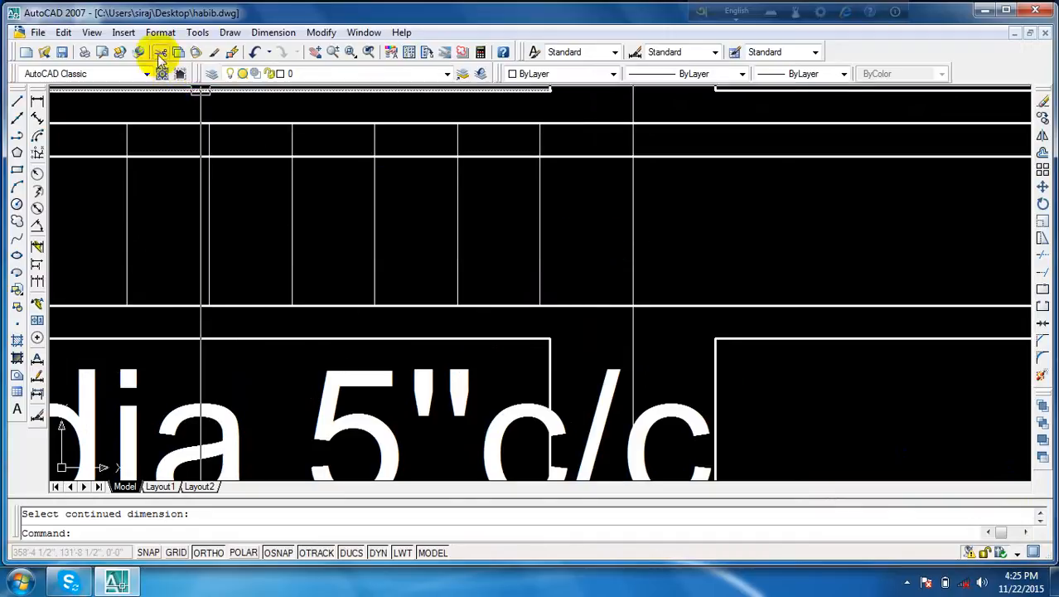
{"action": "left_click", "coordinate": [37, 101]}
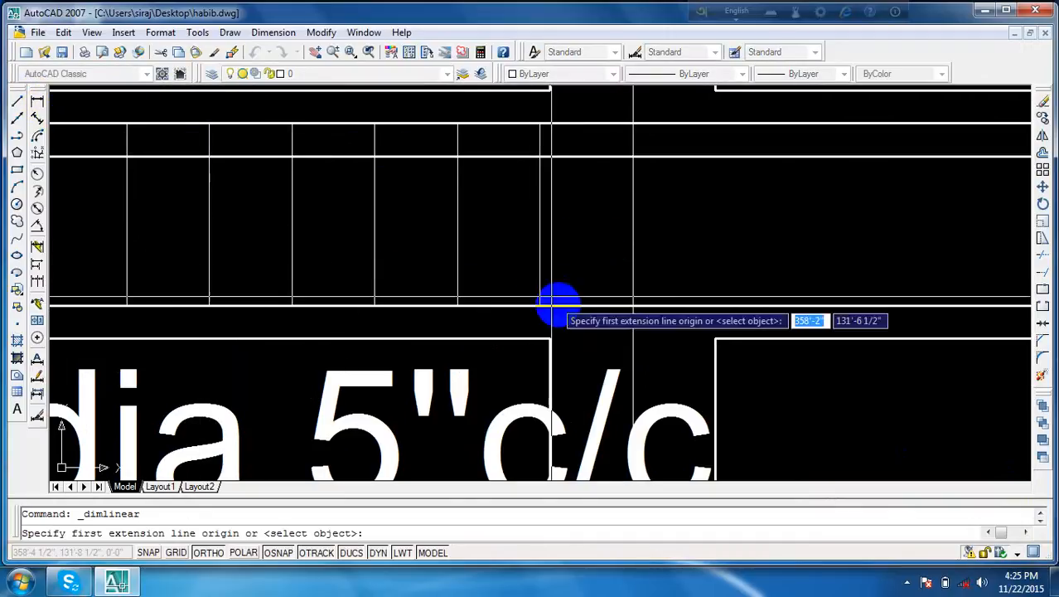
{"action": "left_click", "coordinate": [632, 307]}
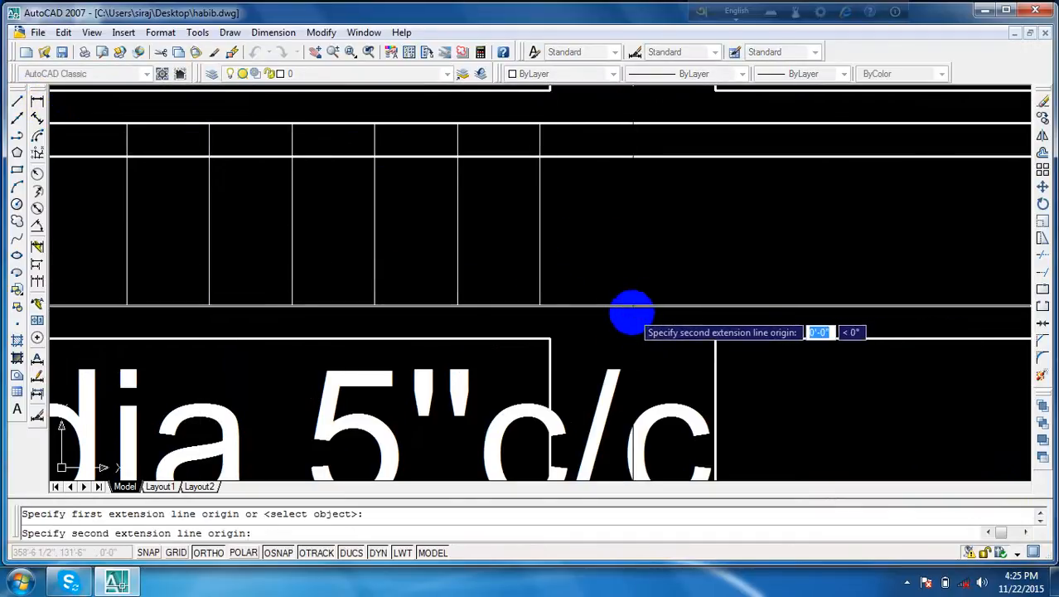
{"action": "left_click", "coordinate": [539, 306]}
{"action": "scroll", "coordinate": [537, 274], "scroll_direction": "down", "scroll_amount": 5}
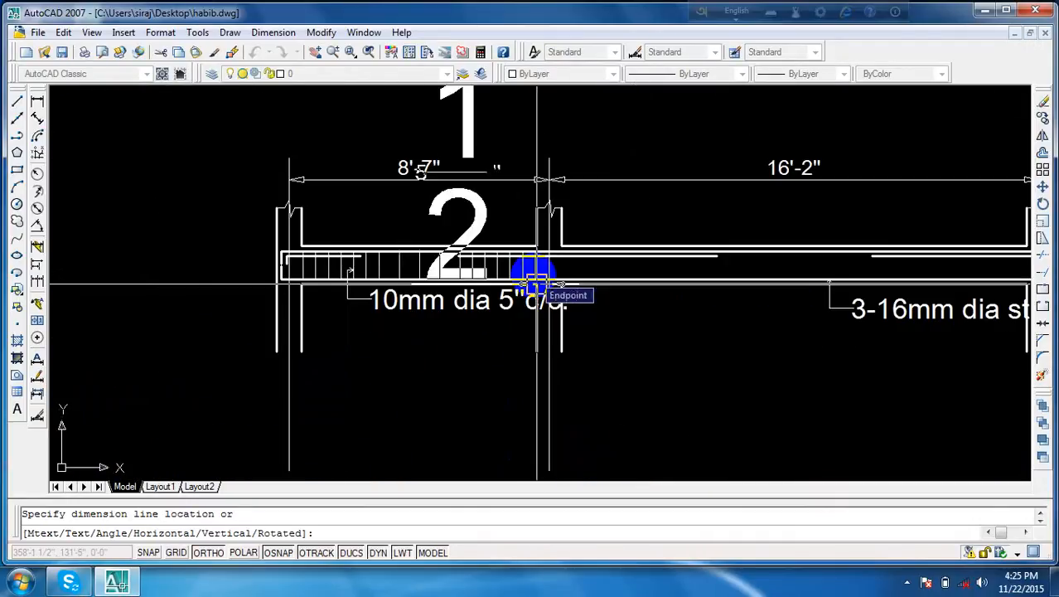
{"action": "mouse_move", "coordinate": [470, 205]}
{"action": "middle_mouse_down"}
{"action": "mouse_move", "coordinate": [490, 199]}
{"action": "mouse_move", "coordinate": [491, 264]}
{"action": "middle_mouse_up"}
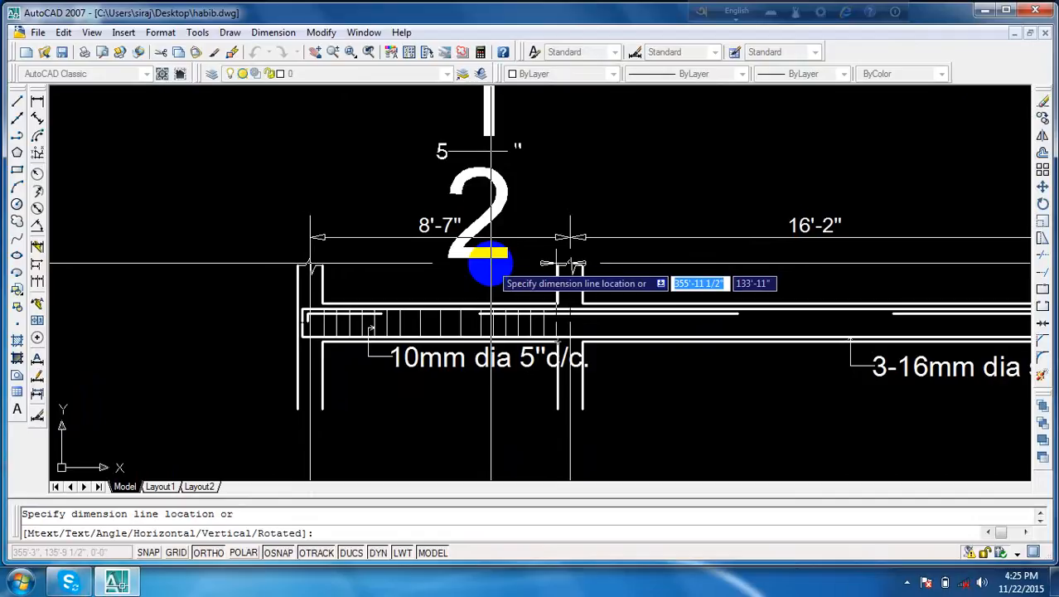
{"action": "key", "text": "Escape"}
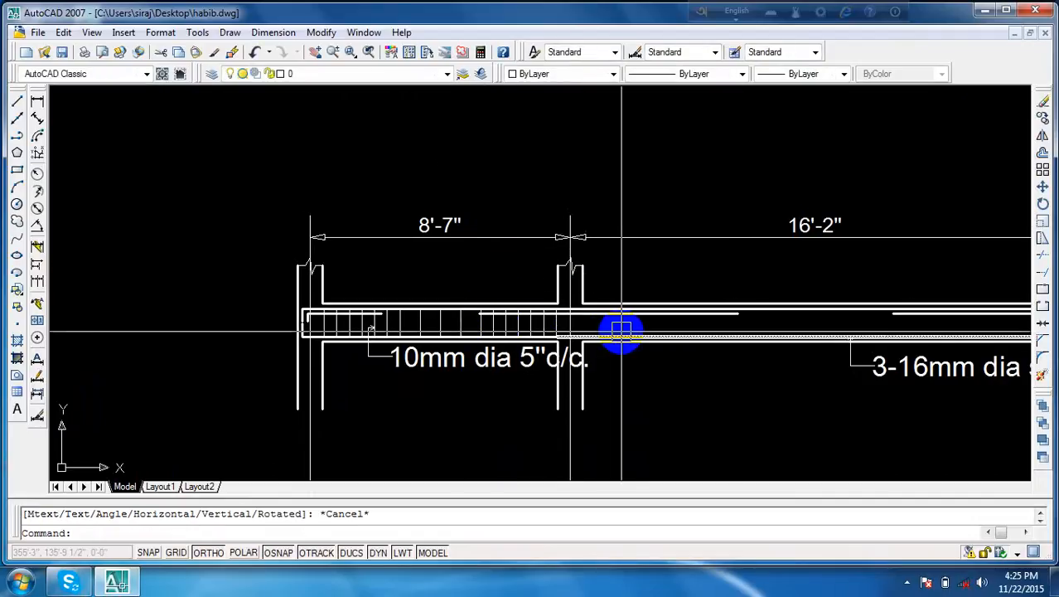
- Offset the stirrup nearest the second column 5" to the right, and erase the copy
{"action": "scroll", "coordinate": [620, 328], "scroll_direction": "up", "scroll_amount": 5}
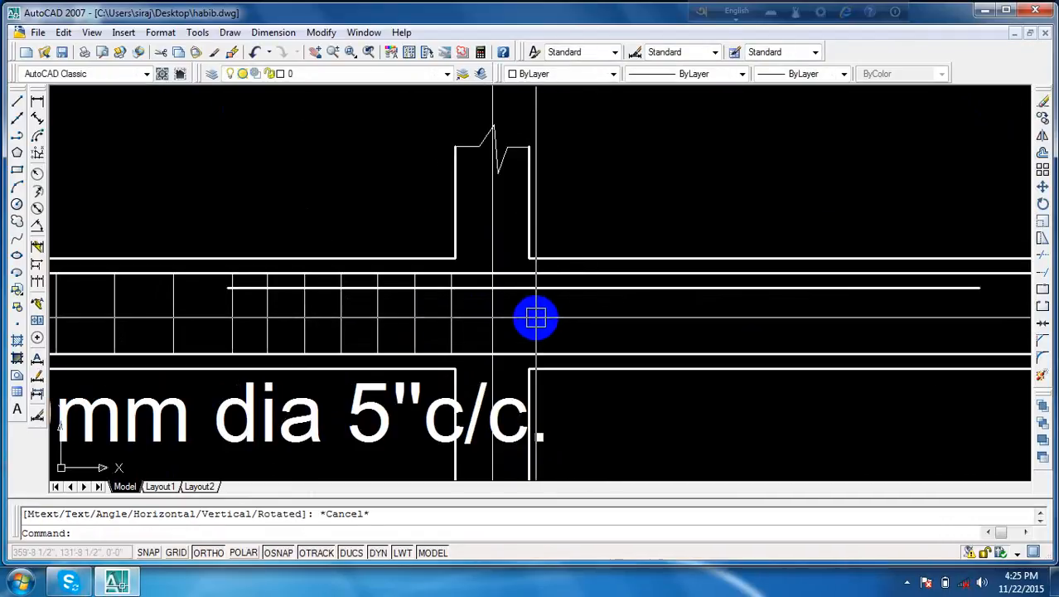
{"action": "type", "text": "o"}
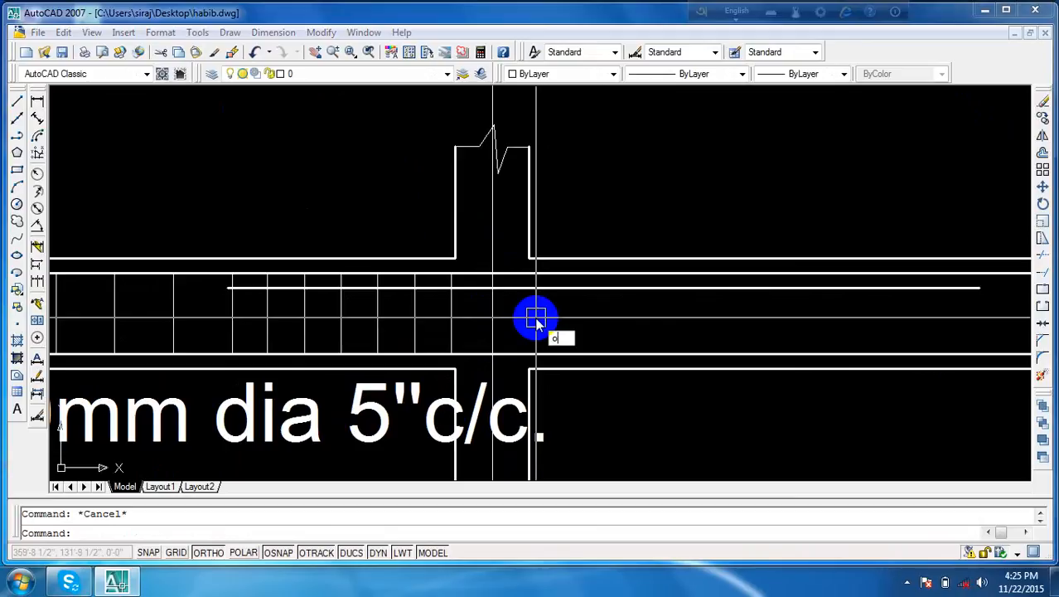
{"action": "key", "text": "Return"}
{"action": "type", "text": "5"}
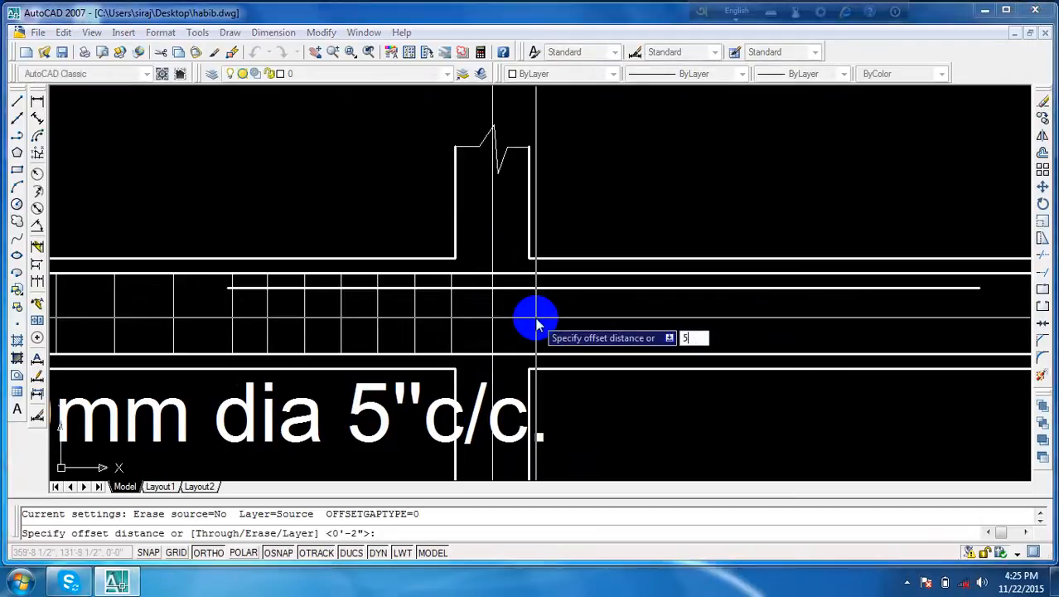
{"action": "key", "text": "Return"}
{"action": "left_click", "coordinate": [449, 307]}
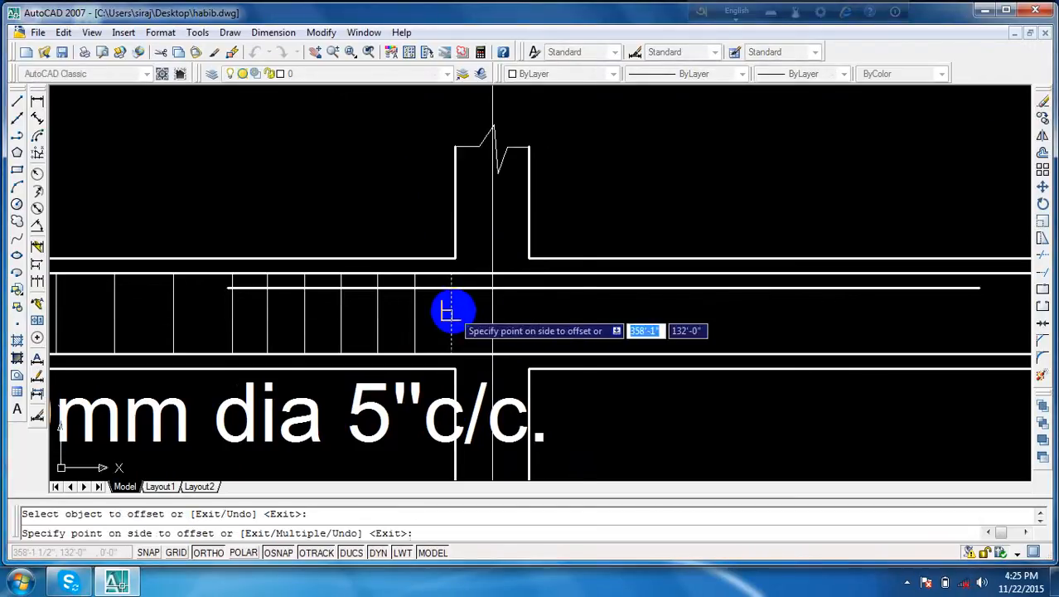
{"action": "left_click", "coordinate": [578, 326]}
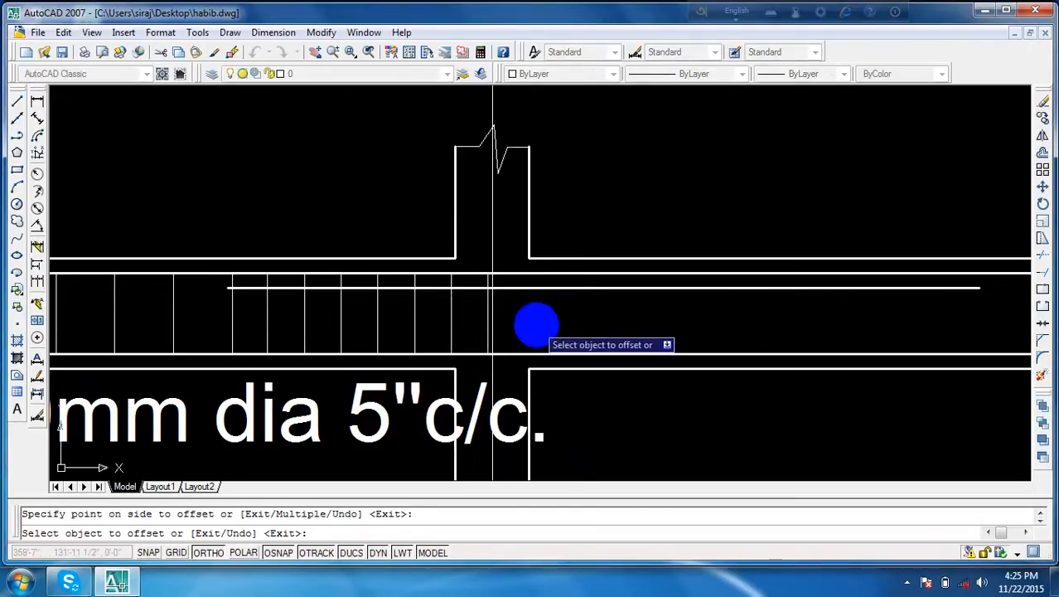
{"action": "key", "text": "Escape"}
{"action": "left_click", "coordinate": [483, 316]}
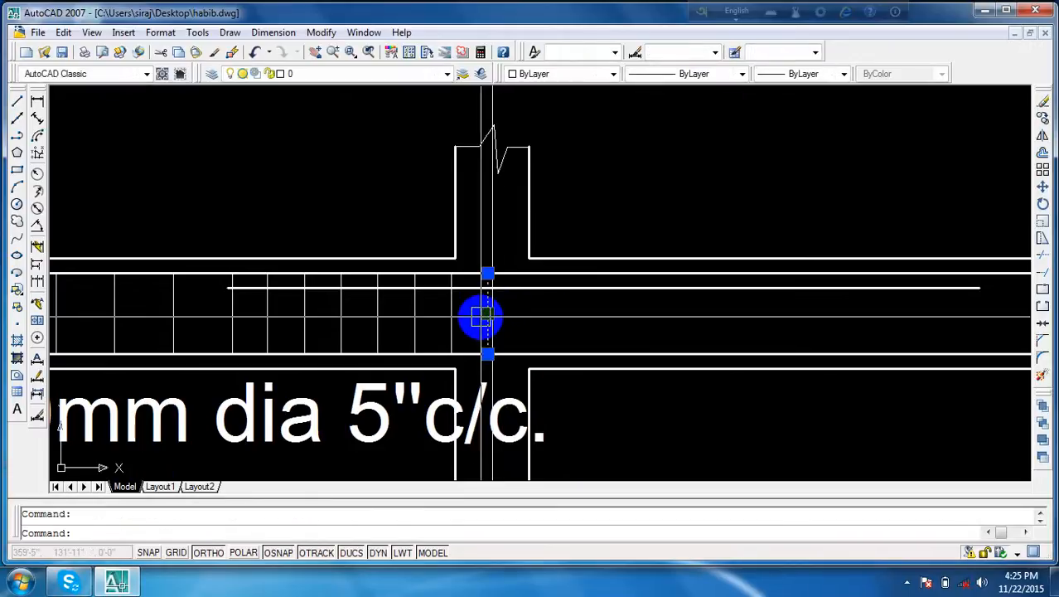
{"action": "key", "text": "Delete"}
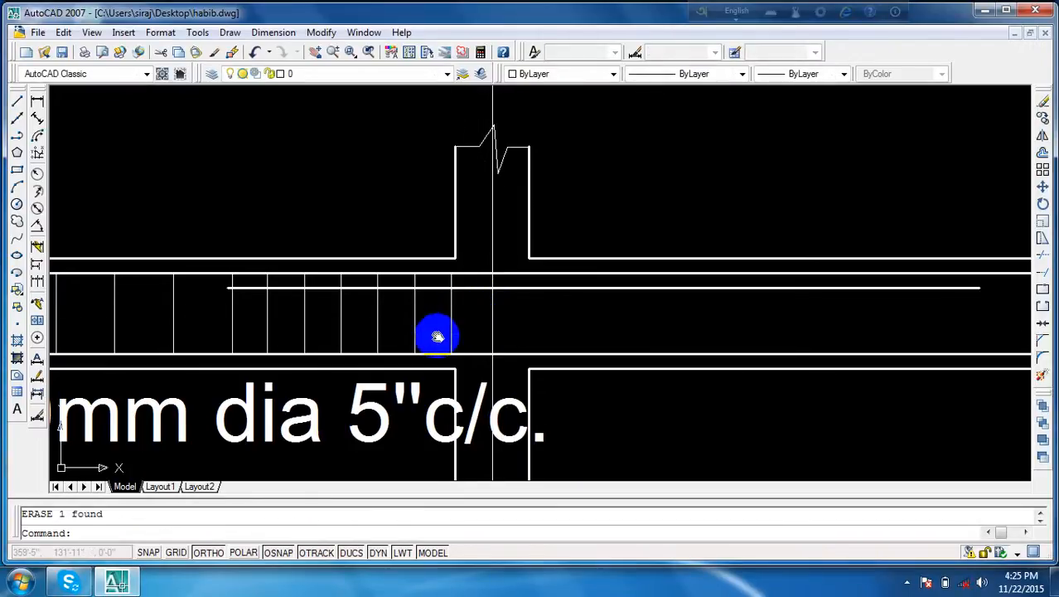
- Measure the spacing between the two stirrups nearest the second column with a linear dimension, without placing it
{"action": "middle_click_drag", "start_coordinate": [433, 336], "coordinate": [510, 328]}
{"action": "key", "text": "Escape"}
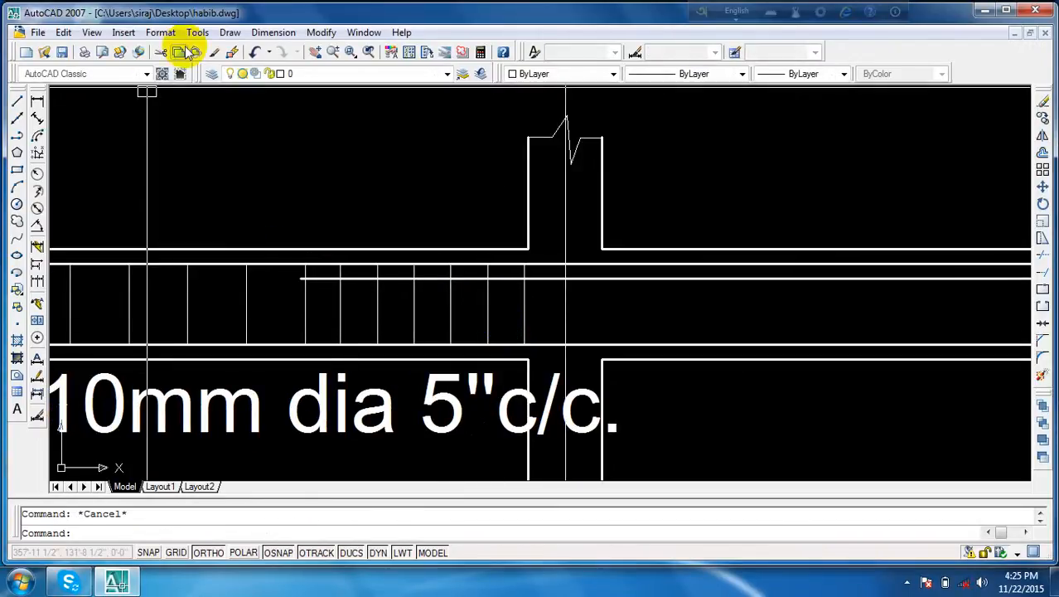
{"action": "left_click", "coordinate": [37, 101]}
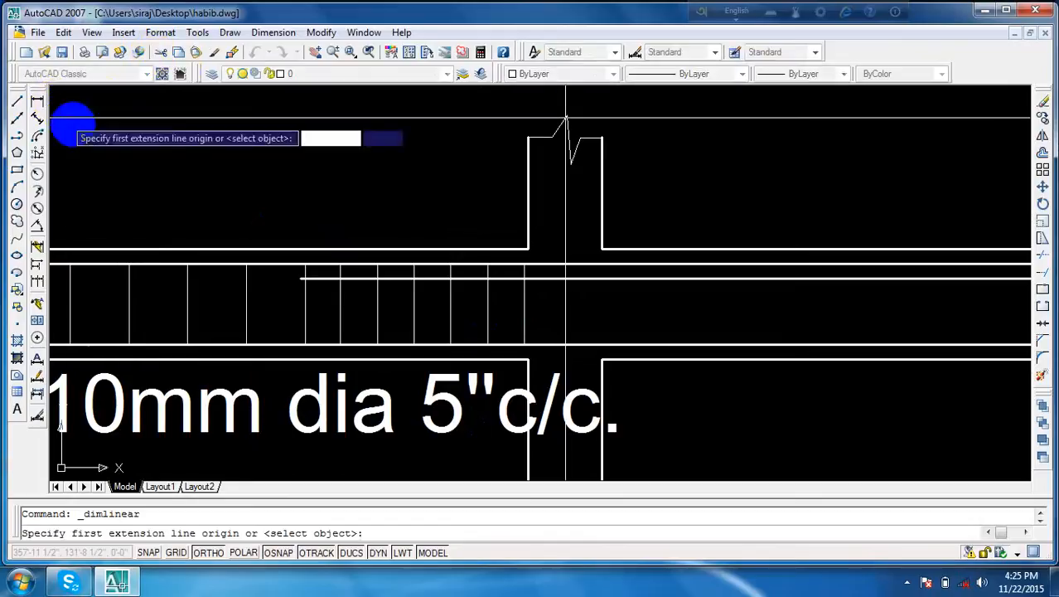
{"action": "left_click", "coordinate": [517, 343]}
{"action": "left_click", "coordinate": [488, 344]}
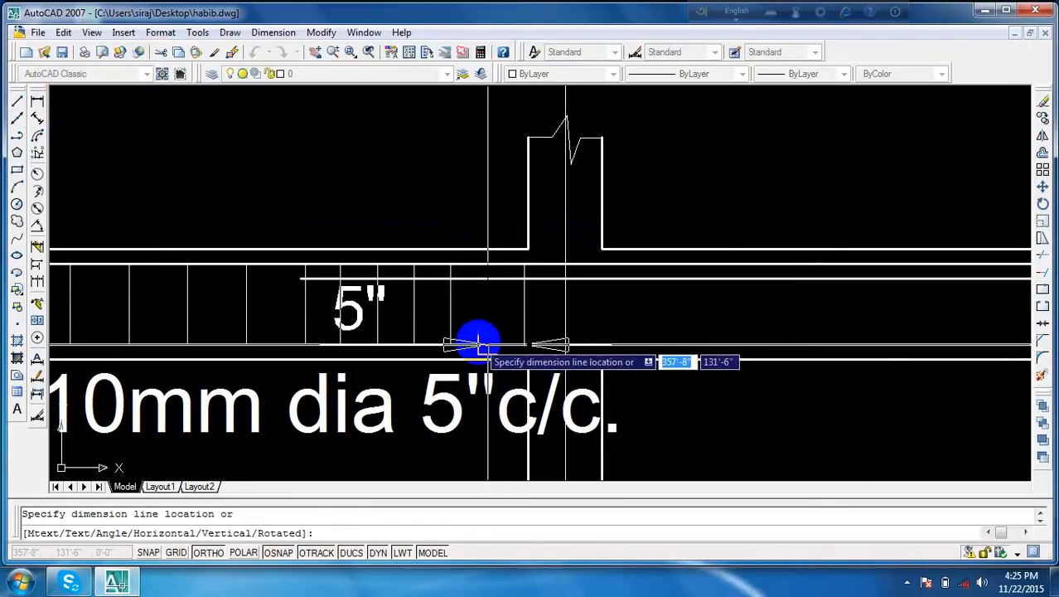
{"action": "key", "text": "Escape"}
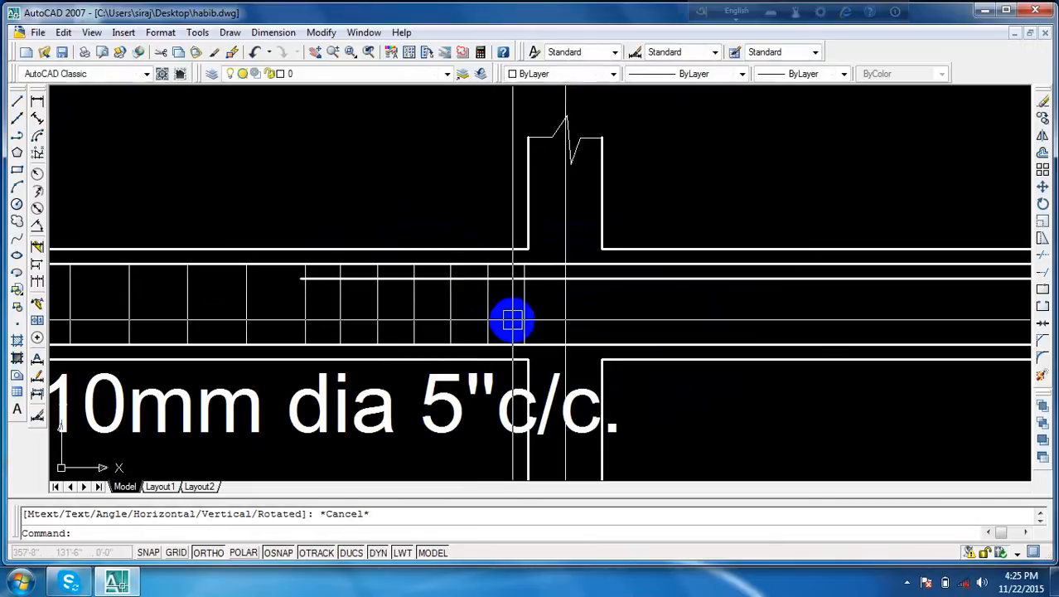
- Offset the last stirrup repeatedly to the right by 5" to add four stirrups through and just past the second column
{"action": "type", "text": "o"}
{"action": "key", "text": "Return"}
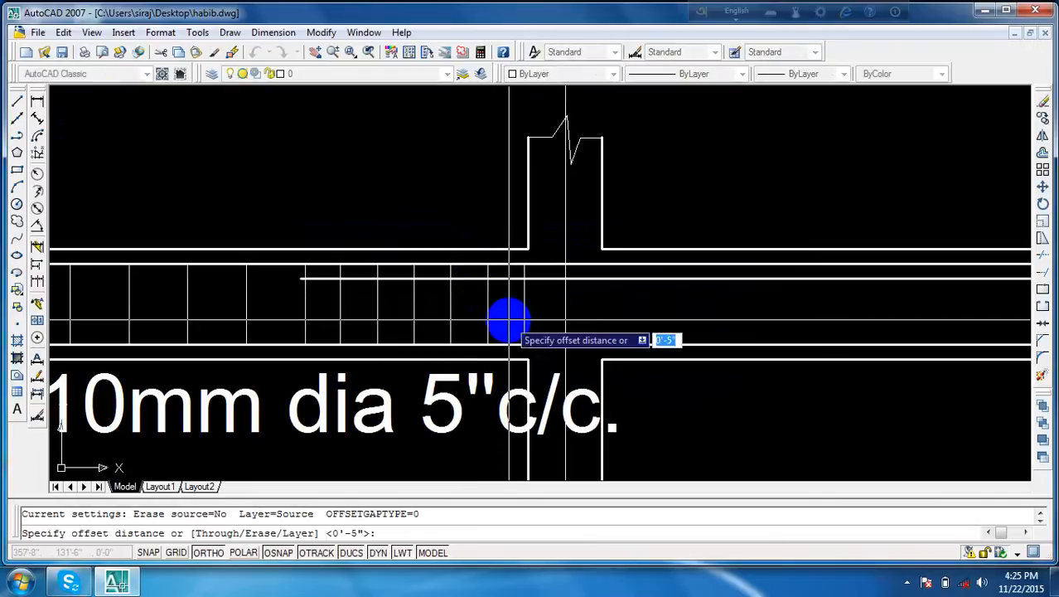
{"action": "type", "text": "5"}
{"action": "key", "text": "Return"}
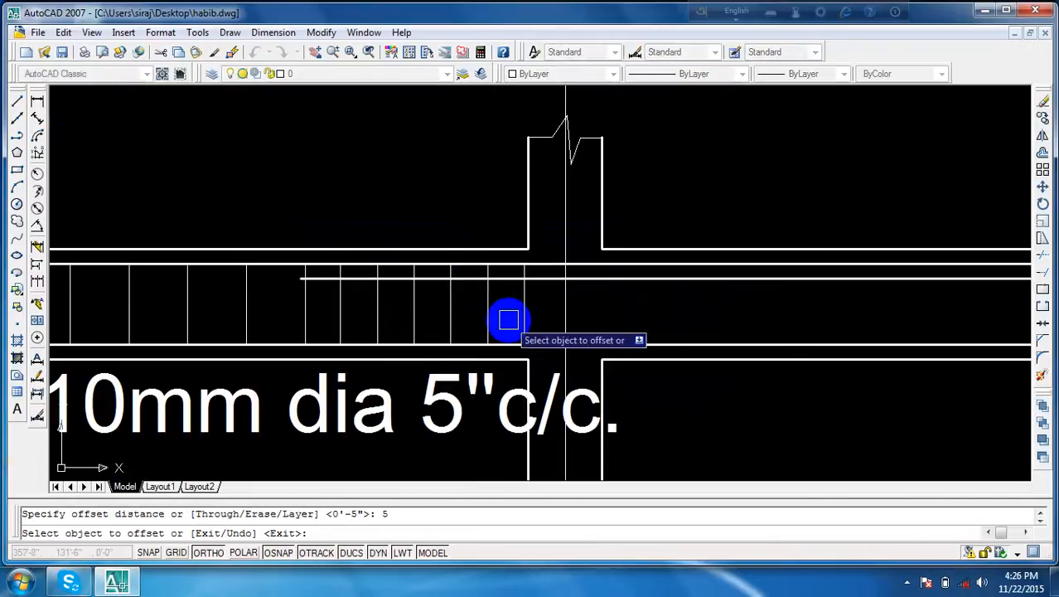
{"action": "left_click", "coordinate": [526, 314]}
{"action": "left_click", "coordinate": [655, 315]}
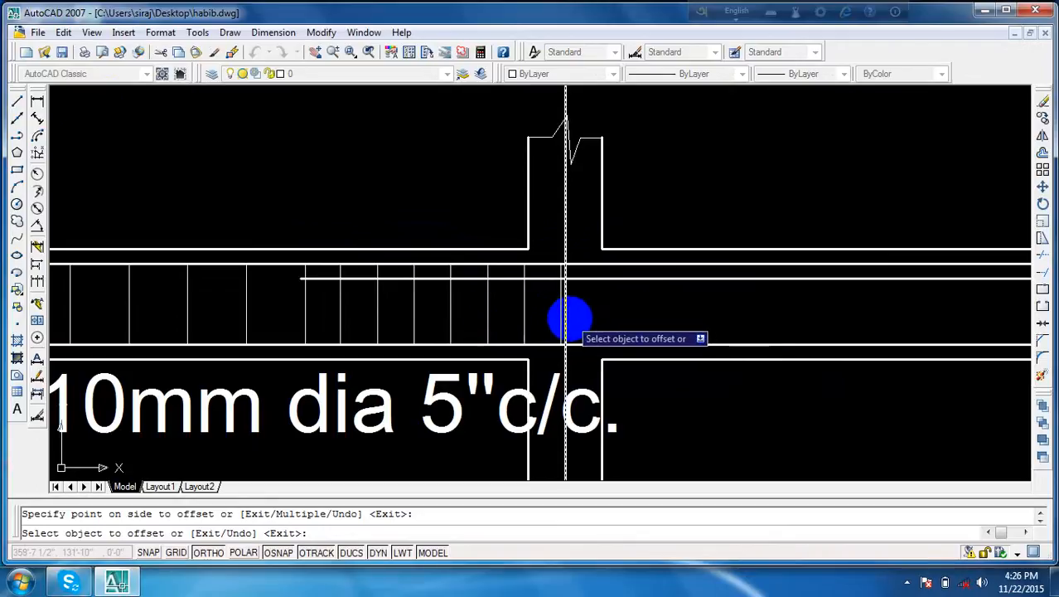
{"action": "left_click", "coordinate": [603, 313]}
{"action": "left_click", "coordinate": [613, 310]}
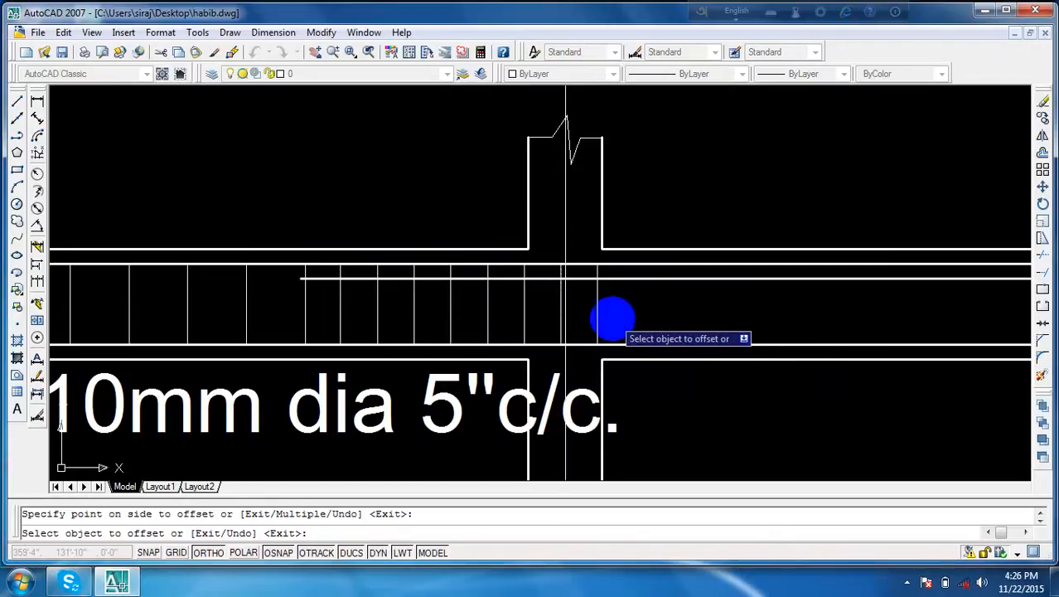
{"action": "left_click", "coordinate": [606, 318]}
{"action": "left_click", "coordinate": [630, 312]}
{"action": "left_click", "coordinate": [635, 311]}
{"action": "left_click", "coordinate": [679, 314]}
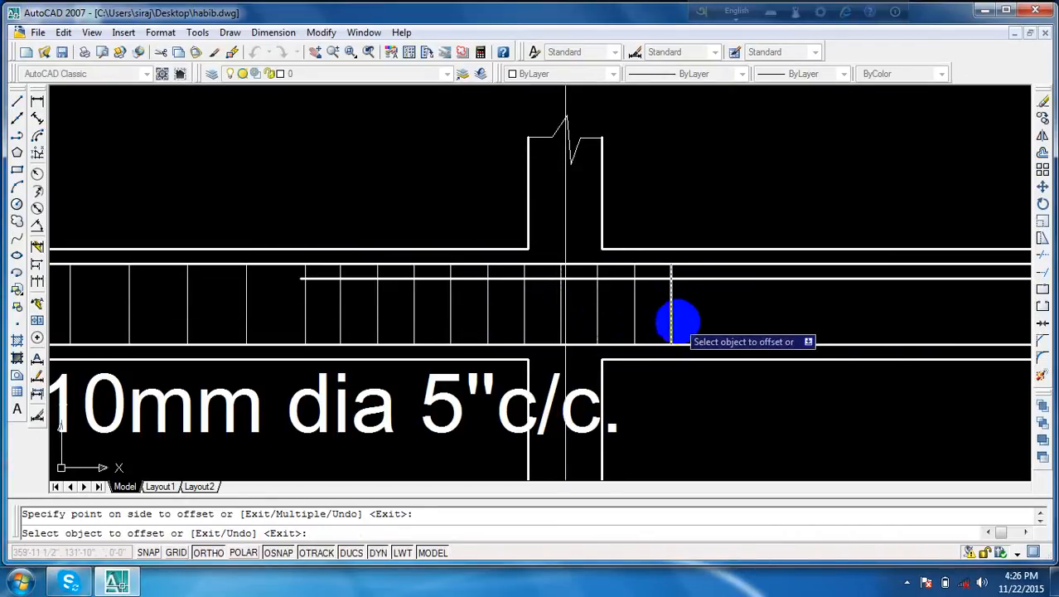
- Add six more stirrups at 5" offsets to the right, running into the 16'-2" span
{"action": "left_click", "coordinate": [672, 315]}
{"action": "left_click", "coordinate": [781, 319]}
{"action": "left_click", "coordinate": [710, 317]}
{"action": "left_click", "coordinate": [751, 324]}
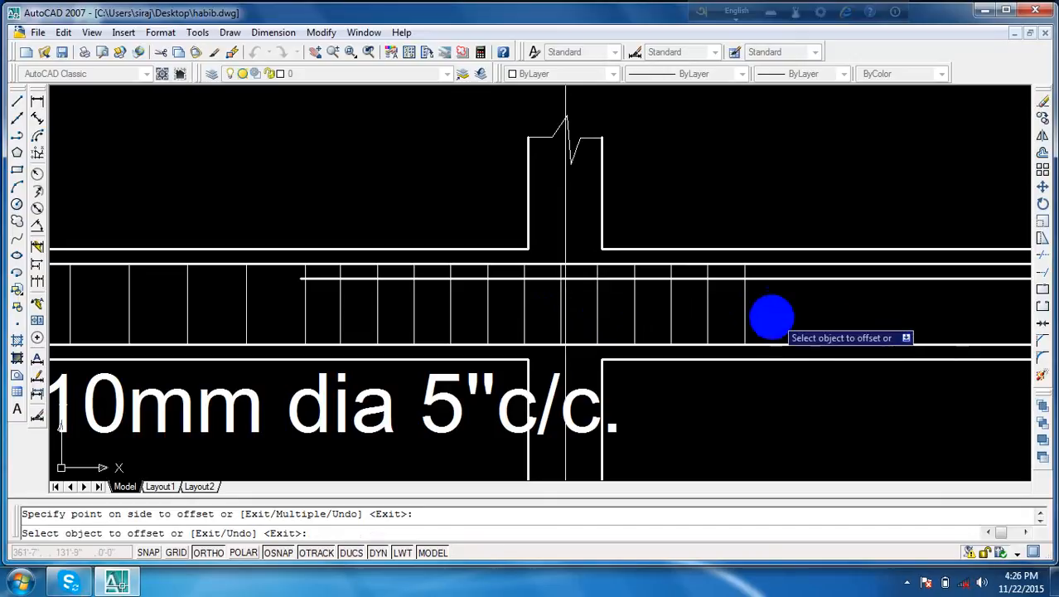
{"action": "left_click", "coordinate": [745, 309]}
{"action": "left_click", "coordinate": [858, 315]}
{"action": "left_click", "coordinate": [782, 304]}
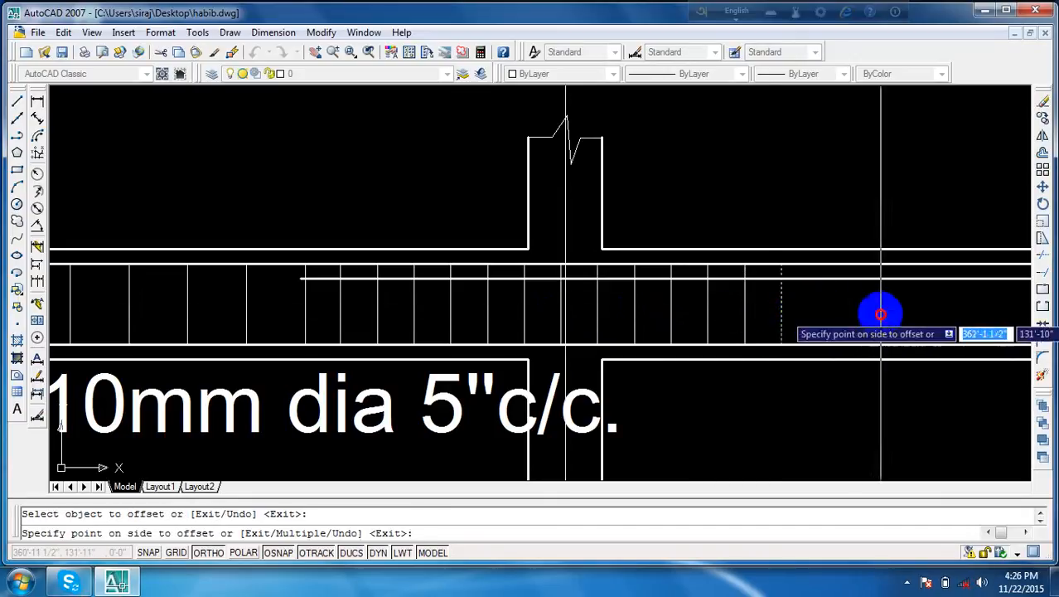
{"action": "left_click", "coordinate": [877, 310]}
{"action": "left_click", "coordinate": [817, 308]}
{"action": "left_click", "coordinate": [908, 314]}
{"action": "left_click", "coordinate": [854, 308]}
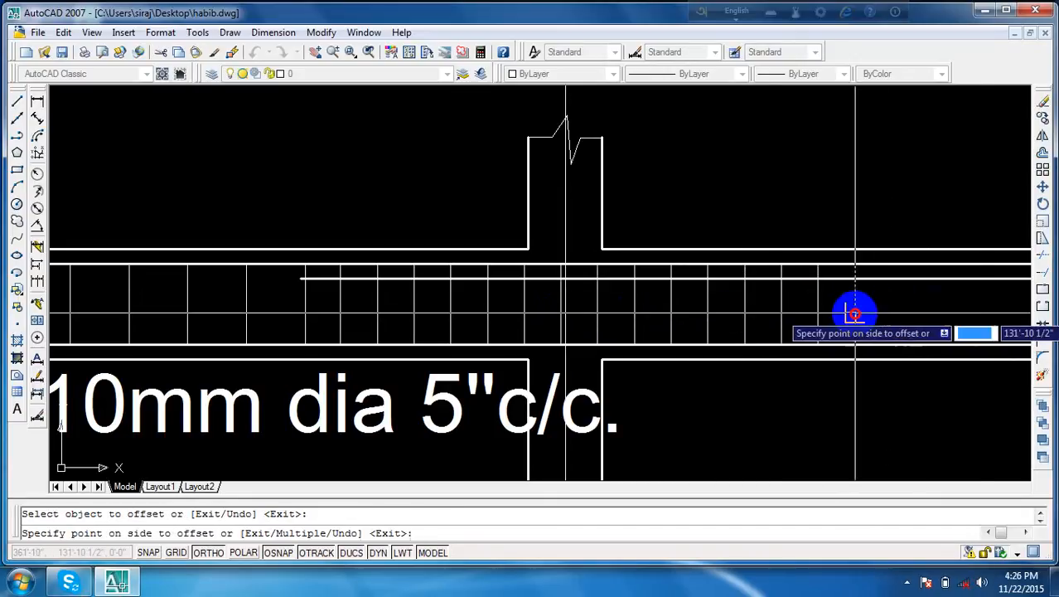
{"action": "left_click", "coordinate": [994, 314]}
- Add four further stirrups at 5" offsets until they reach the right end of the top extra bar over the second column
{"action": "scroll", "coordinate": [924, 310], "scroll_direction": "down", "scroll_amount": 2}
{"action": "mouse_move", "coordinate": [924, 310]}
{"action": "middle_mouse_down"}
{"action": "mouse_move", "coordinate": [740, 348]}
{"action": "mouse_move", "coordinate": [649, 349]}
{"action": "middle_mouse_up"}
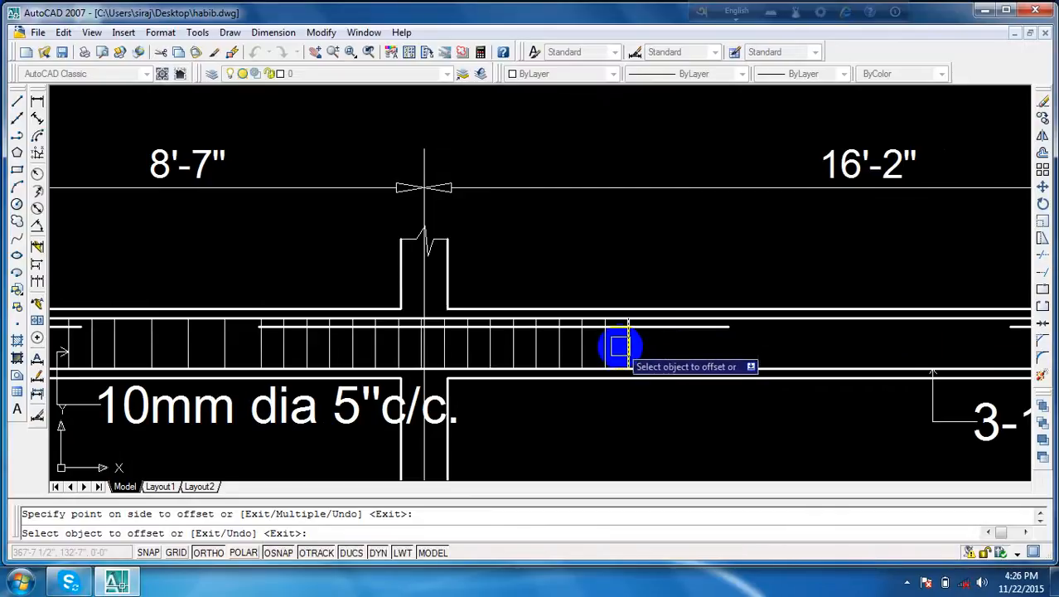
{"action": "left_click", "coordinate": [628, 346]}
{"action": "left_click", "coordinate": [676, 348]}
{"action": "left_click", "coordinate": [652, 345]}
{"action": "left_click", "coordinate": [713, 355]}
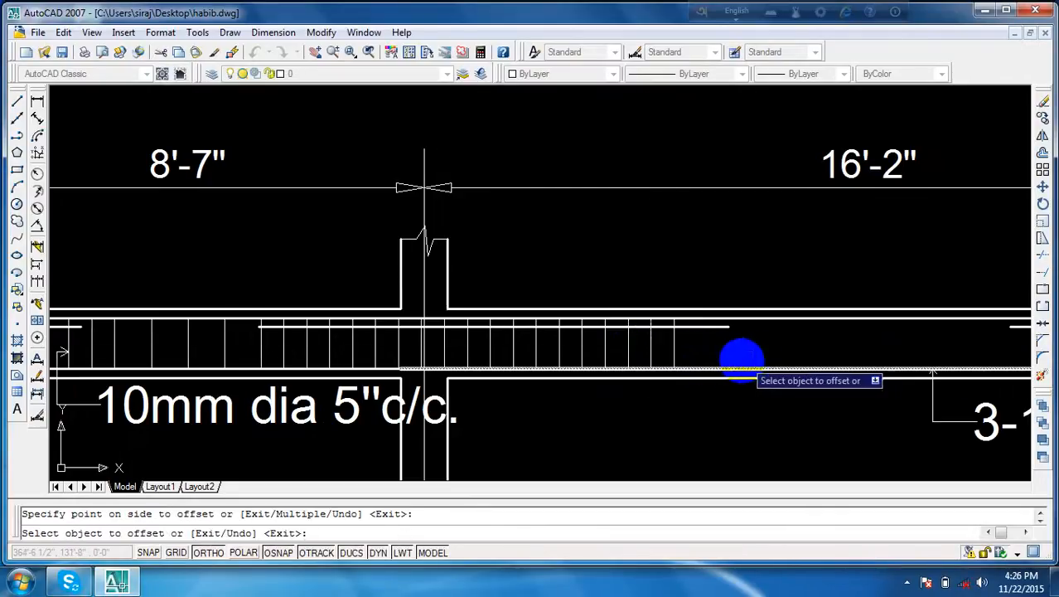
{"action": "left_click", "coordinate": [683, 342]}
{"action": "left_click", "coordinate": [716, 349]}
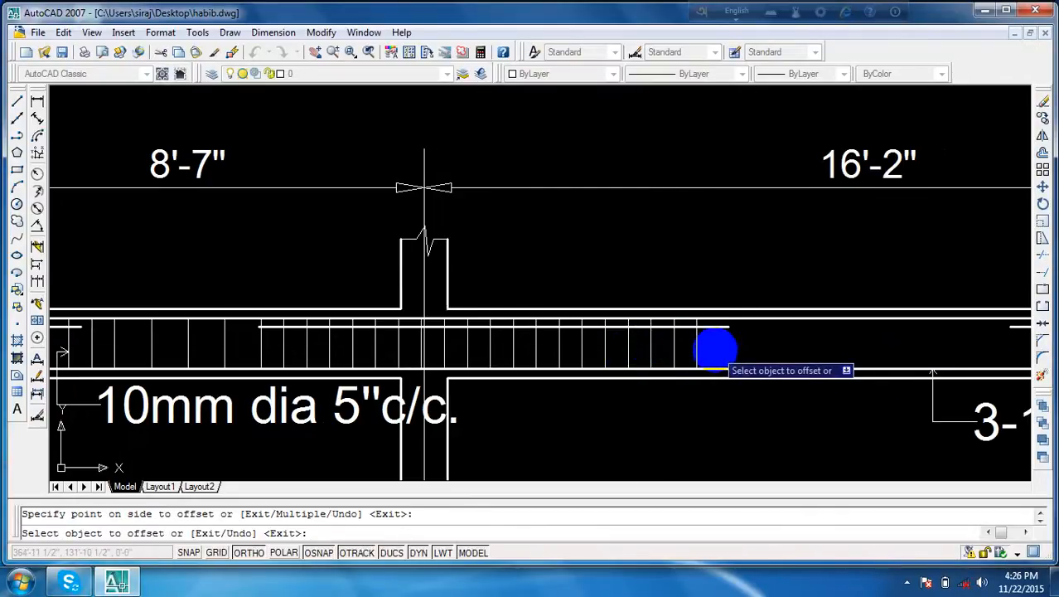
{"action": "left_click", "coordinate": [698, 344]}
{"action": "left_click", "coordinate": [765, 354]}
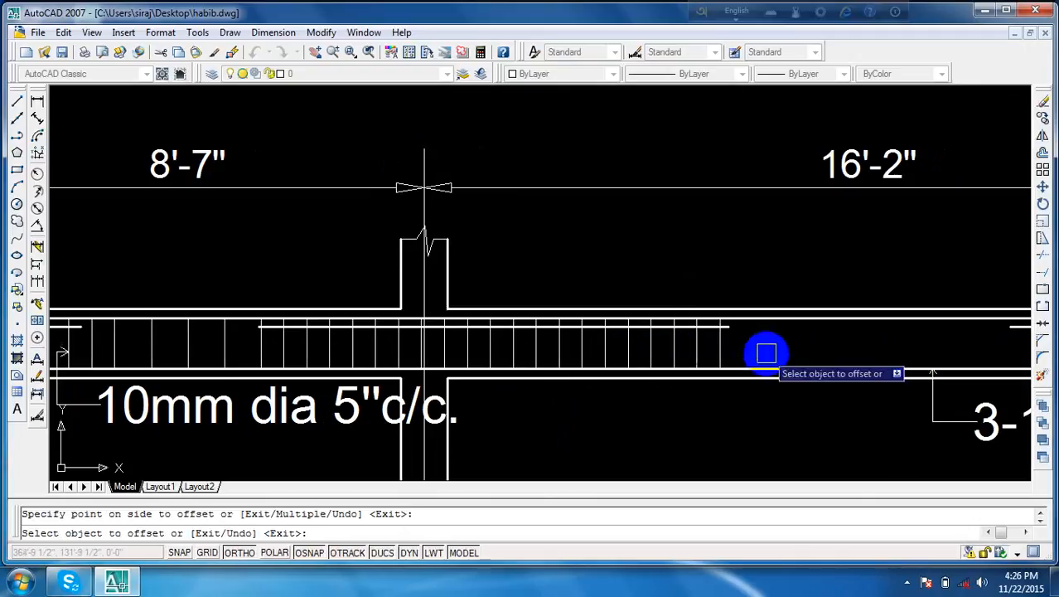
- Try one more 5" stirrup offset past the right end of the second column's top extra bar, and erase it
{"action": "left_click", "coordinate": [721, 349]}
{"action": "left_click", "coordinate": [778, 349]}
{"action": "key", "text": "Escape"}
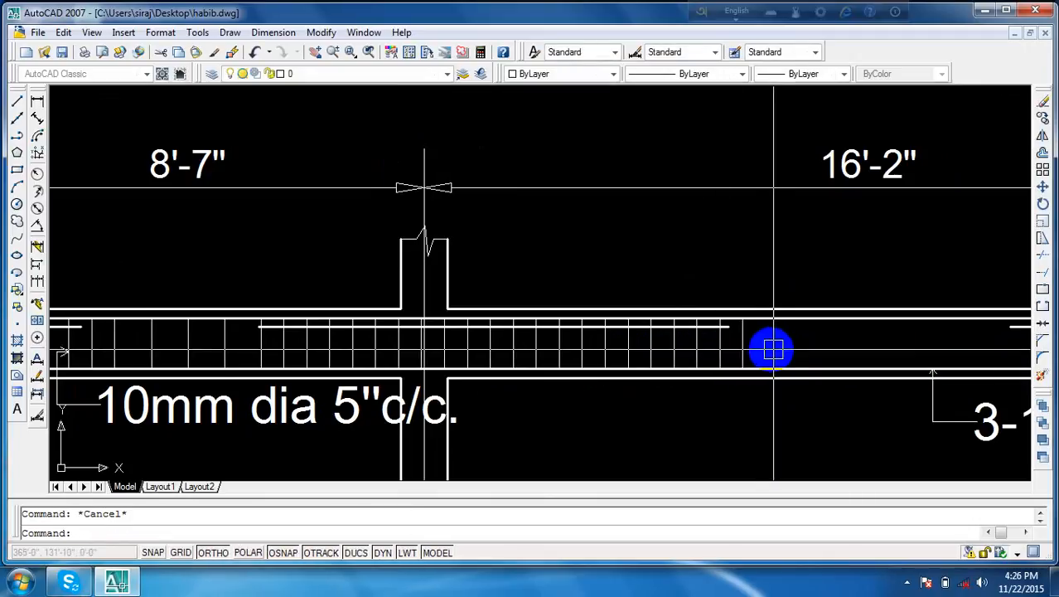
{"action": "left_click", "coordinate": [743, 342]}
{"action": "key", "text": "Delete"}
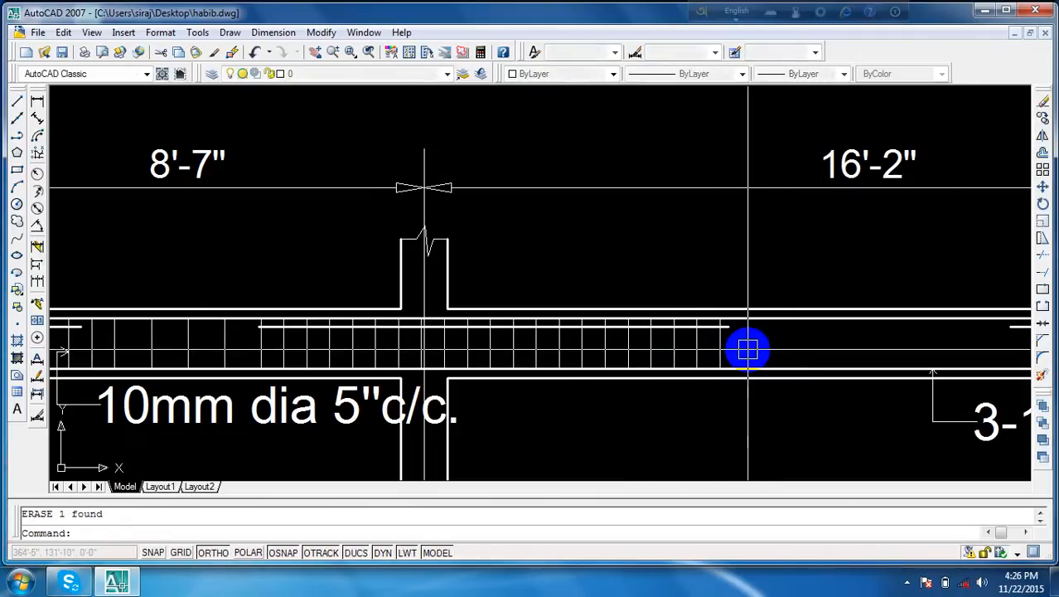
- Offset the last stirrup repeatedly to the right by 8" to add four stirrups in the middle of the 16'-2" span
{"action": "type", "text": "o"}
{"action": "key", "text": "Return"}
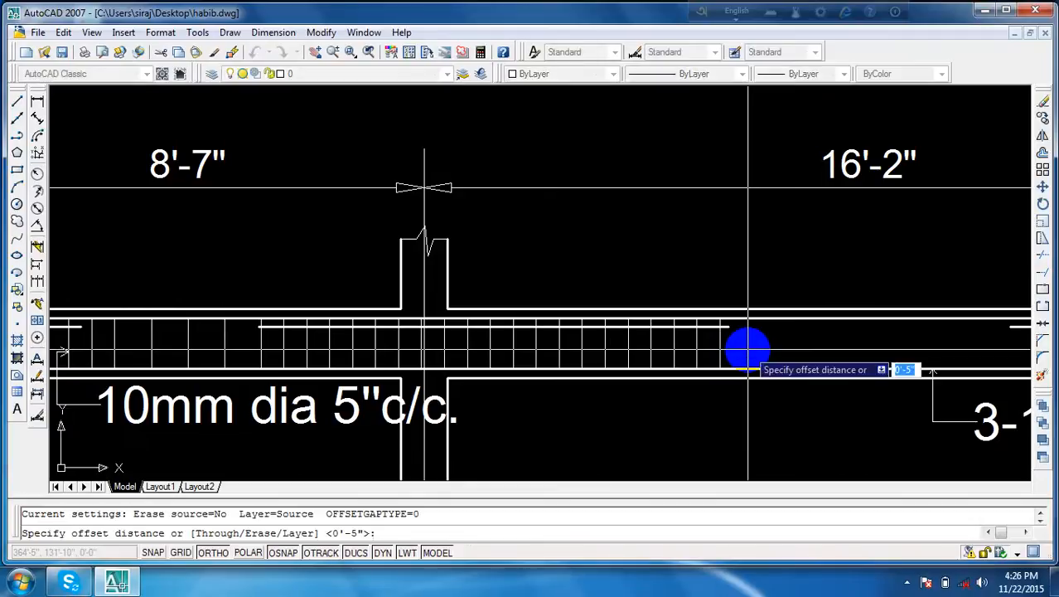
{"action": "type", "text": "5"}
{"action": "key", "text": "Return"}
{"action": "left_click", "coordinate": [721, 347]}
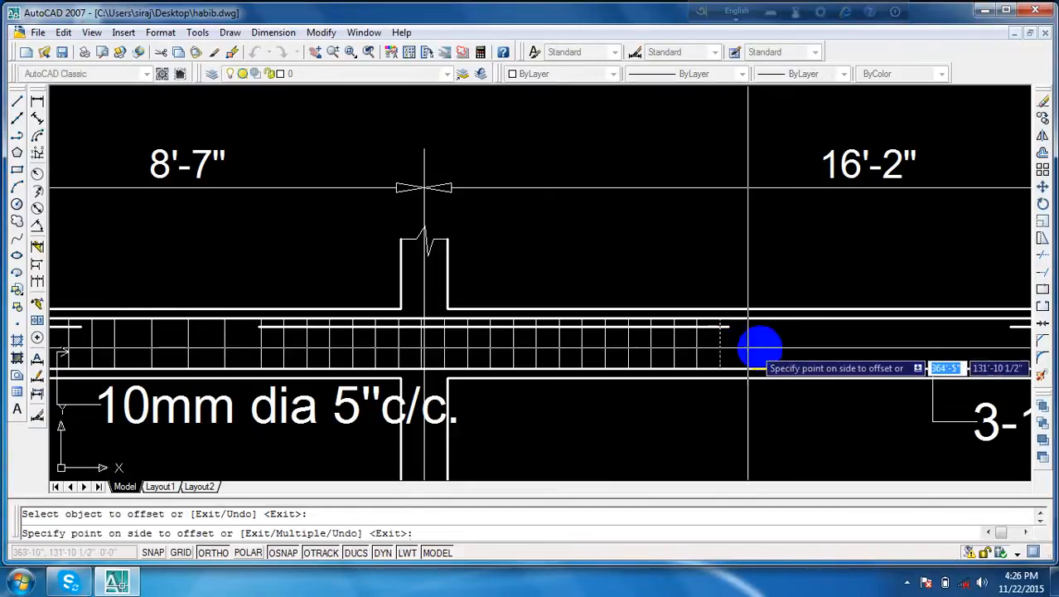
{"action": "left_click", "coordinate": [770, 346]}
{"action": "left_click", "coordinate": [754, 341]}
{"action": "left_click", "coordinate": [859, 343]}
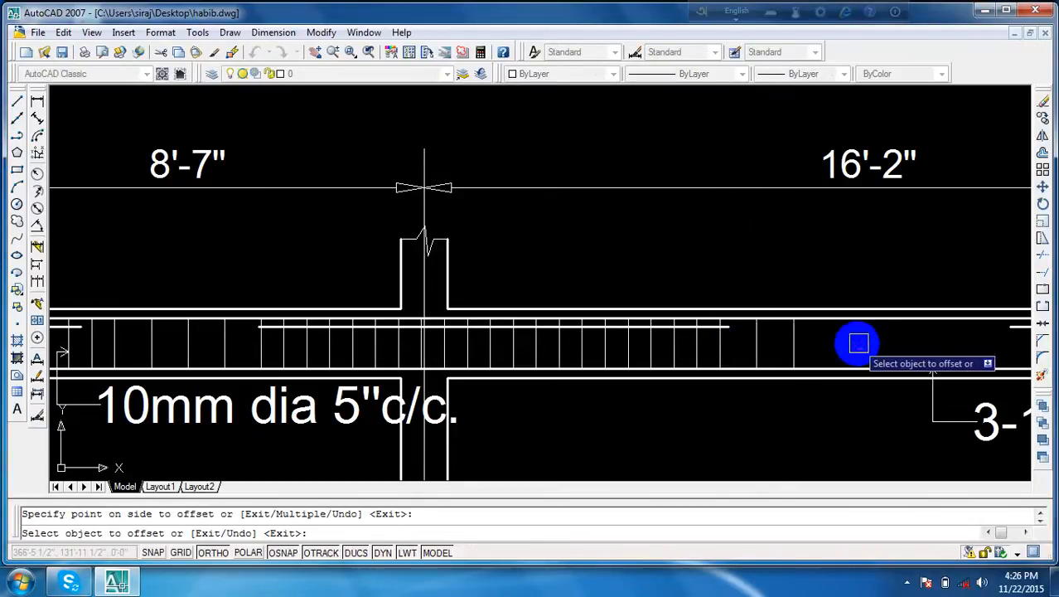
{"action": "left_click", "coordinate": [803, 348]}
{"action": "left_click", "coordinate": [868, 345]}
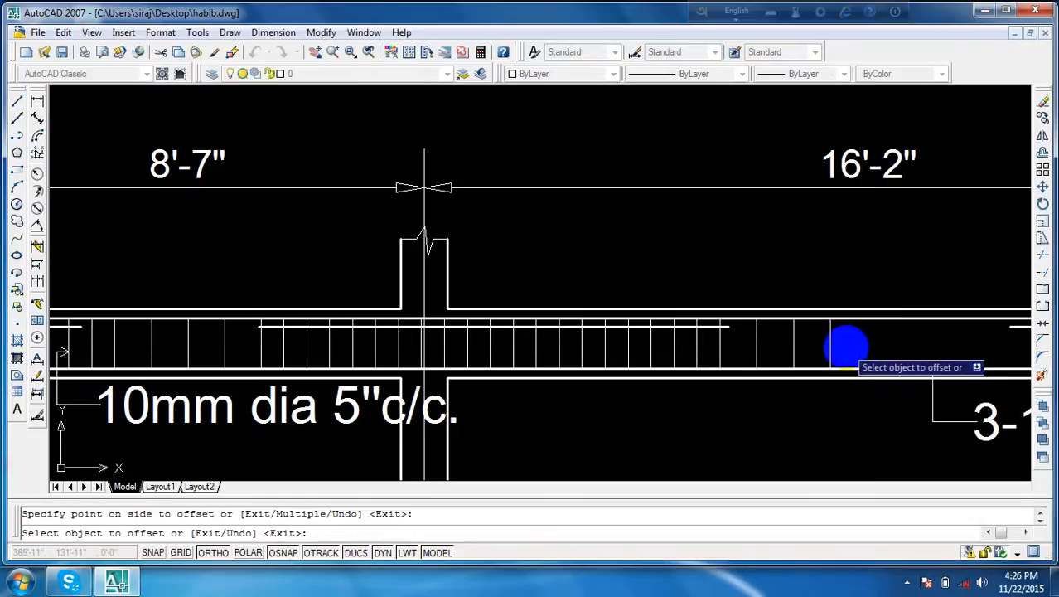
{"action": "left_click", "coordinate": [834, 348]}
{"action": "left_click", "coordinate": [908, 354]}
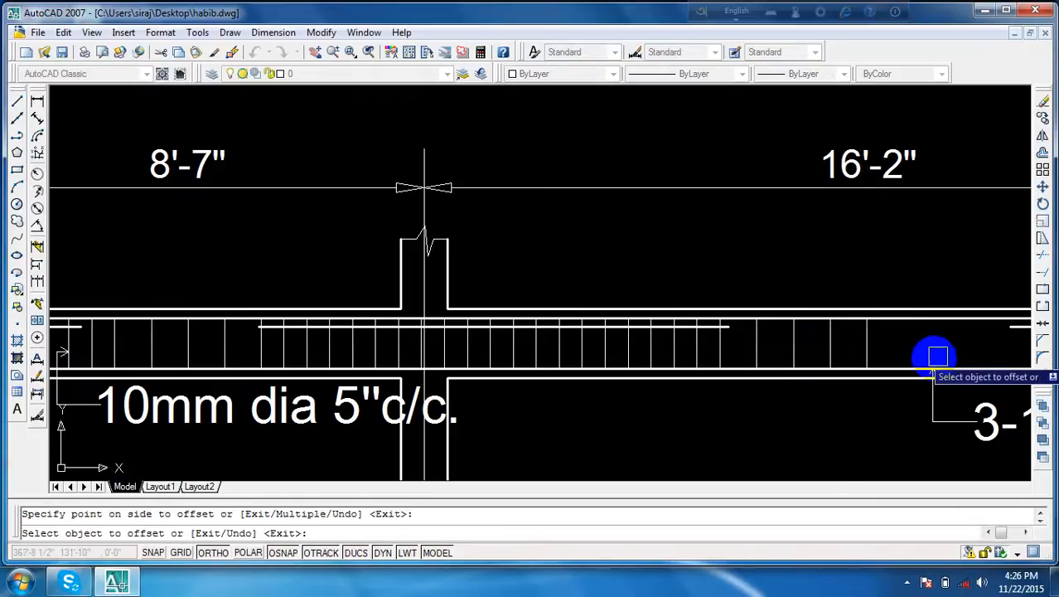
- Add four more stirrups at 8" offsets until they reach the left end of the third column's top extra bar
{"action": "left_click", "coordinate": [866, 334]}
{"action": "left_click", "coordinate": [991, 334]}
{"action": "left_click", "coordinate": [909, 338]}
{"action": "left_click", "coordinate": [982, 345]}
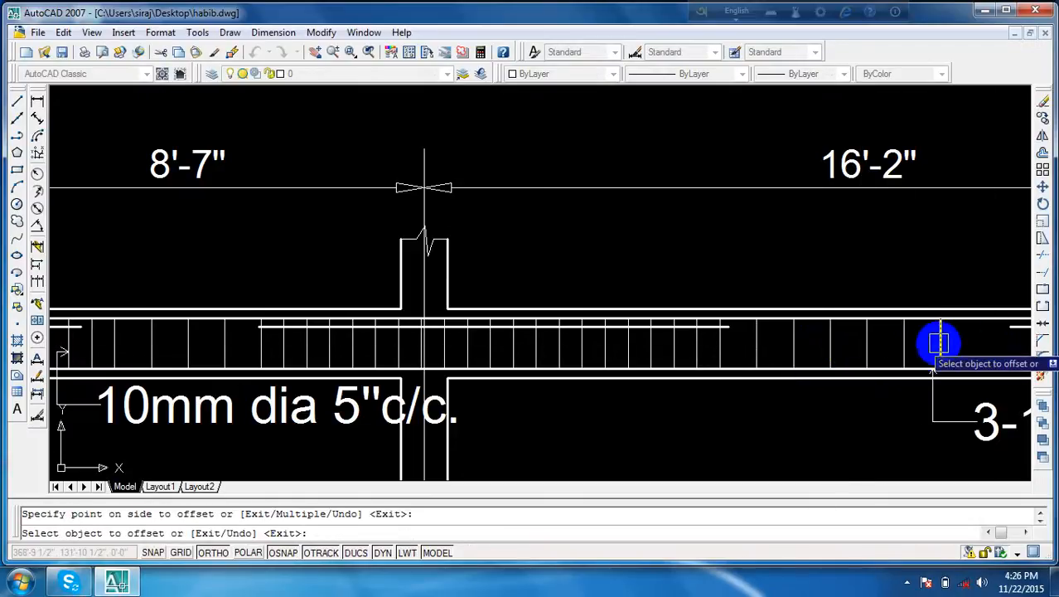
{"action": "left_click", "coordinate": [931, 344]}
{"action": "left_click", "coordinate": [990, 345]}
{"action": "left_click", "coordinate": [981, 346]}
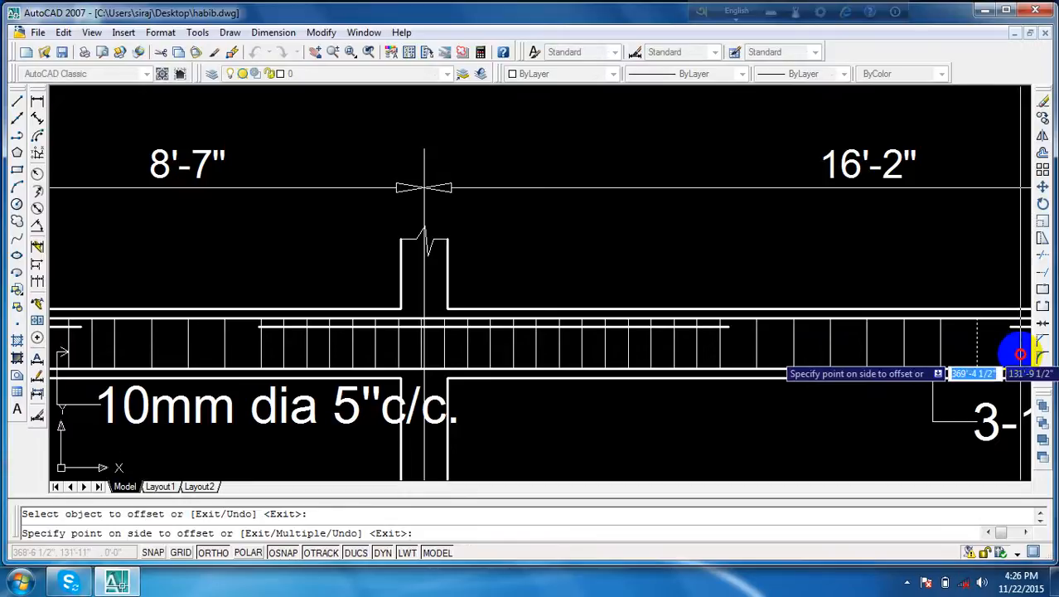
{"action": "left_click", "coordinate": [1025, 357]}
{"action": "scroll", "coordinate": [978, 352], "scroll_direction": "down", "scroll_amount": 3}
{"action": "middle_click_drag", "start_coordinate": [969, 350], "coordinate": [591, 343]}
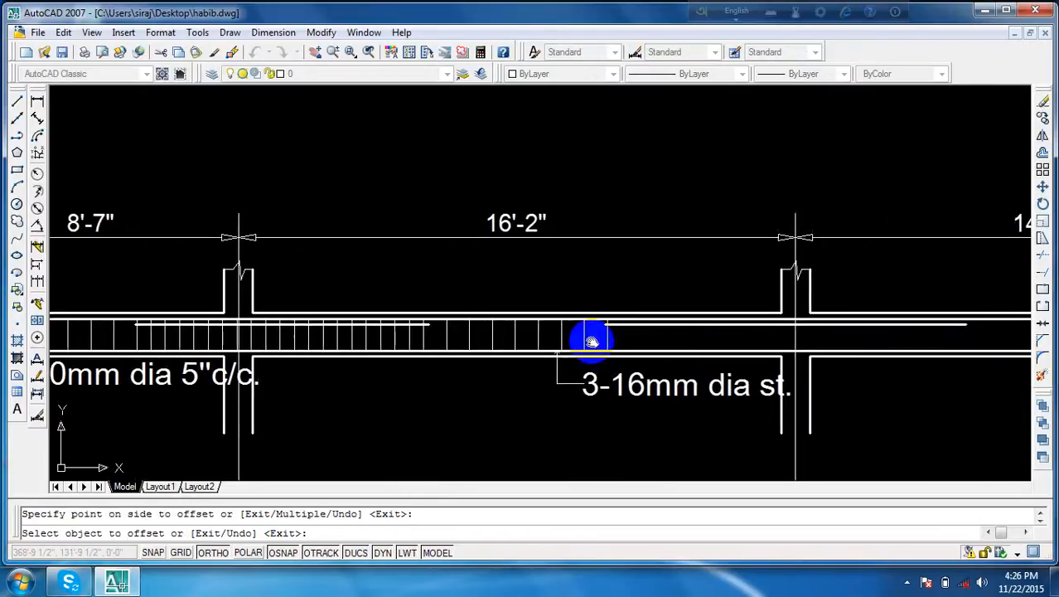
{"action": "scroll", "coordinate": [628, 334], "scroll_direction": "up", "scroll_amount": 5}
{"action": "key", "text": "Escape"}
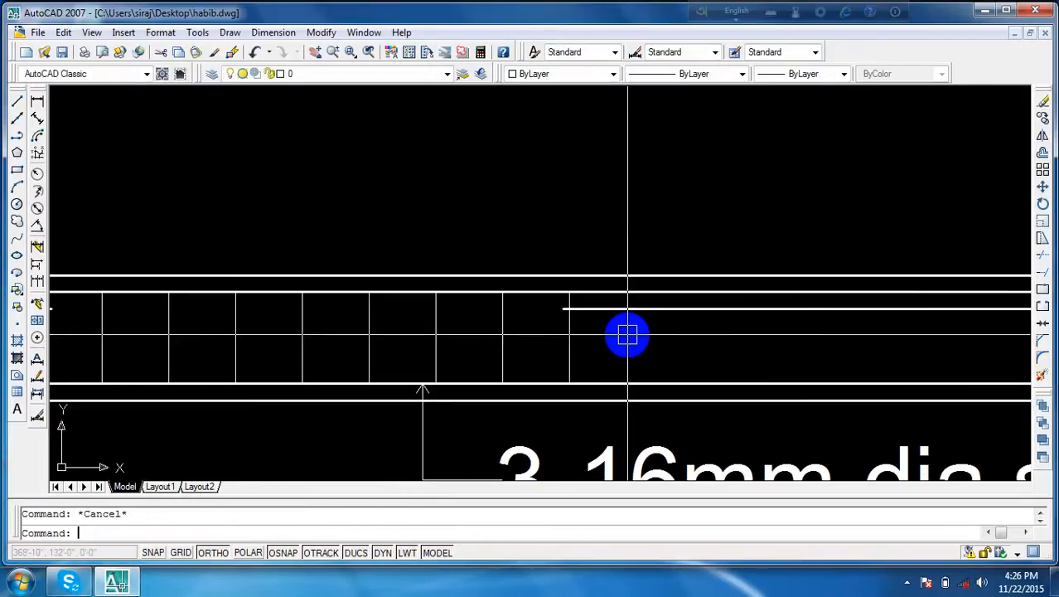
- Set the offset distance to 5" and add four stirrups rightward along the start of the third column's top extra bar
{"action": "type", "text": "o"}
{"action": "key", "text": "Return"}
{"action": "type", "text": "5"}
{"action": "key", "text": "Return"}
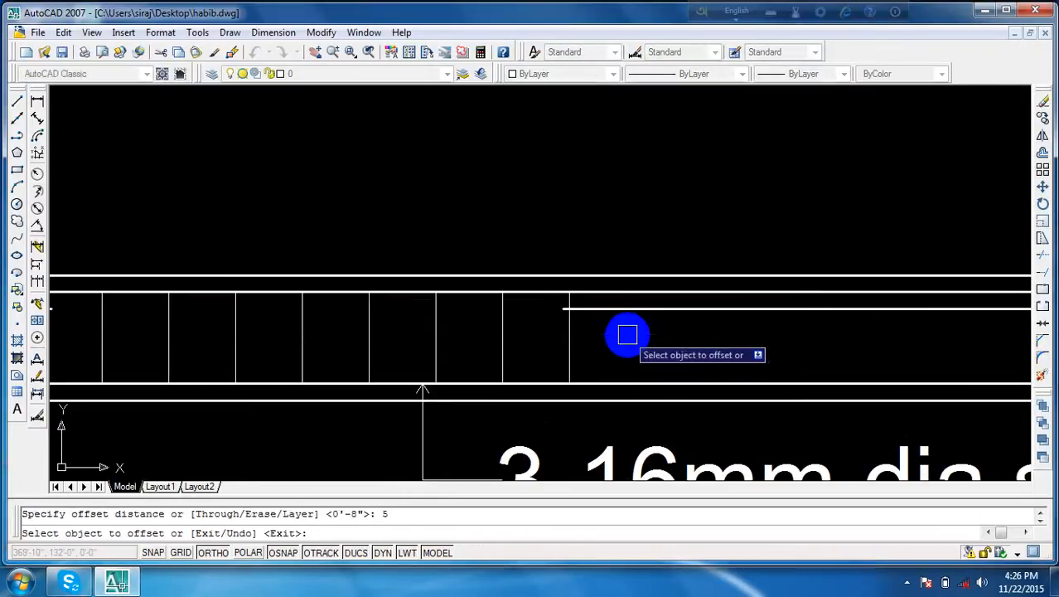
{"action": "left_click", "coordinate": [572, 332]}
{"action": "left_click", "coordinate": [659, 330]}
{"action": "left_click", "coordinate": [611, 332]}
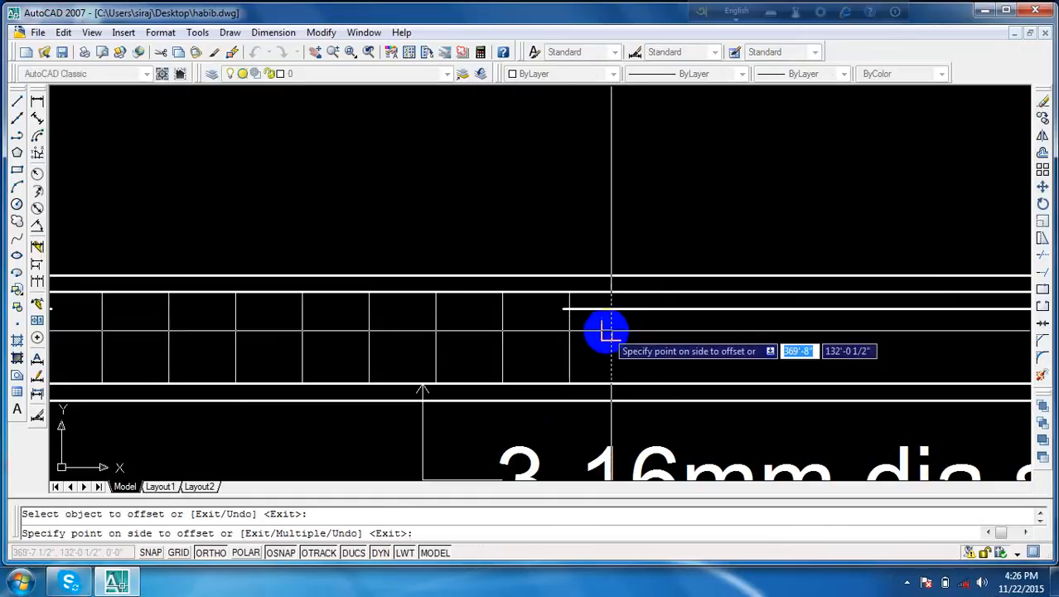
{"action": "left_click", "coordinate": [647, 331]}
{"action": "left_click", "coordinate": [653, 331]}
{"action": "left_click", "coordinate": [723, 335]}
{"action": "left_click", "coordinate": [697, 336]}
{"action": "left_click", "coordinate": [759, 342]}
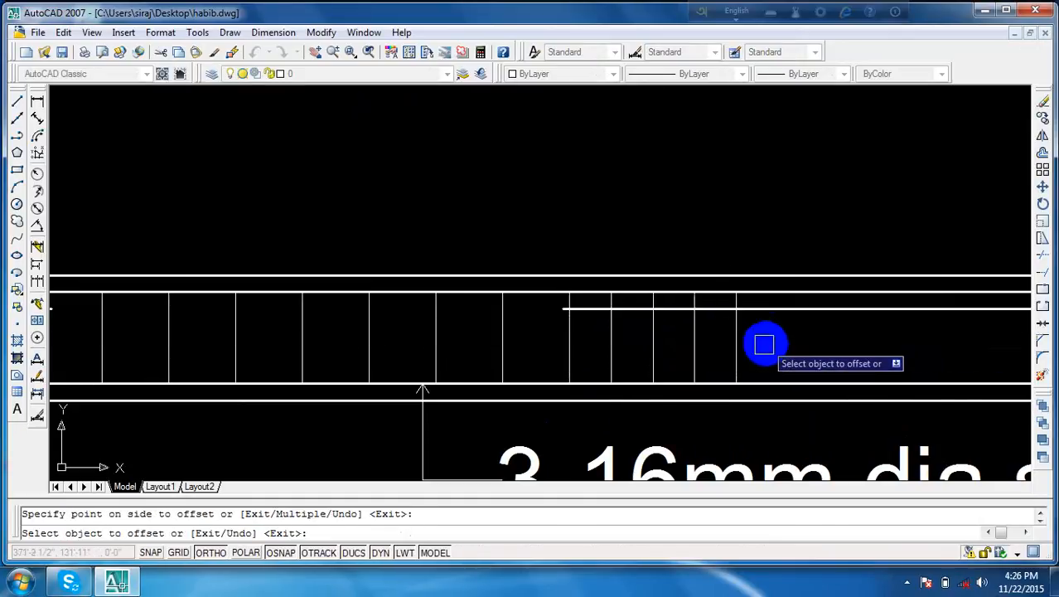
- Add five further stirrups at 5" offsets to the right, continuing toward the third column
{"action": "left_click", "coordinate": [738, 344]}
{"action": "left_click", "coordinate": [816, 344]}
{"action": "left_click", "coordinate": [784, 346]}
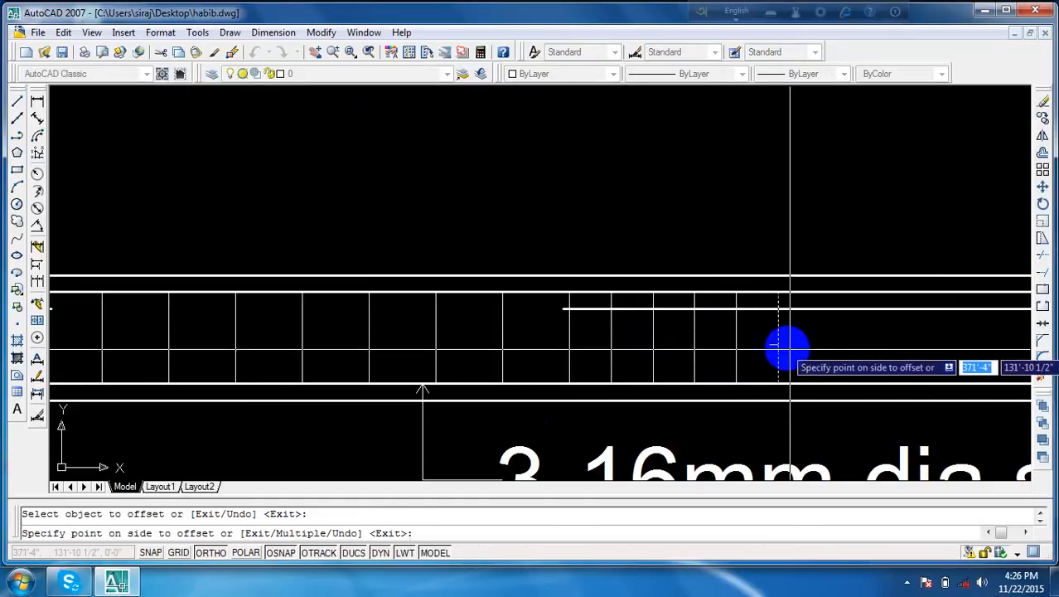
{"action": "left_click", "coordinate": [863, 343]}
{"action": "left_click", "coordinate": [818, 346]}
{"action": "left_click", "coordinate": [877, 361]}
{"action": "left_click", "coordinate": [863, 348]}
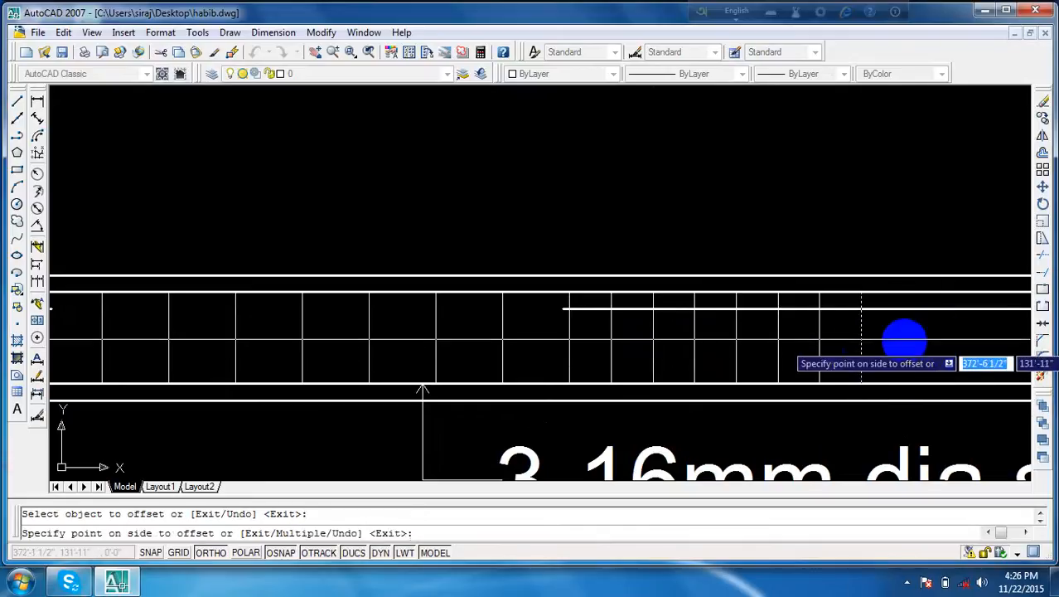
{"action": "left_click", "coordinate": [910, 347]}
{"action": "left_click", "coordinate": [903, 340]}
{"action": "left_click", "coordinate": [939, 333]}
- Continue the 5" stirrup offsets with five more, passing through the third column to its right face
{"action": "scroll", "coordinate": [940, 334], "scroll_direction": "down", "scroll_amount": 3}
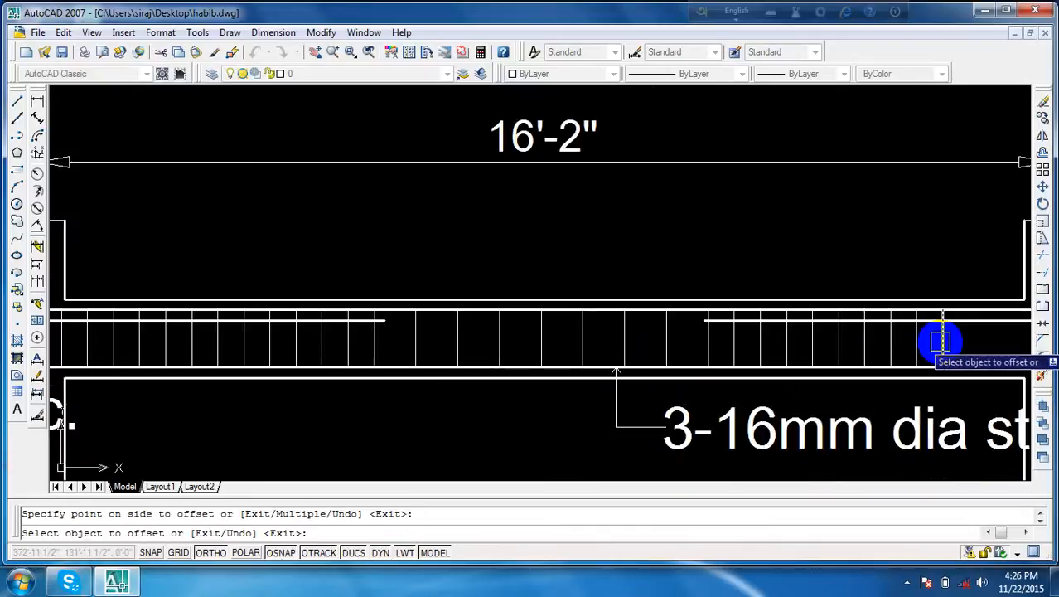
{"action": "middle_click_drag", "start_coordinate": [936, 345], "coordinate": [609, 321]}
{"action": "scroll", "coordinate": [615, 326], "scroll_direction": "up", "scroll_amount": 3}
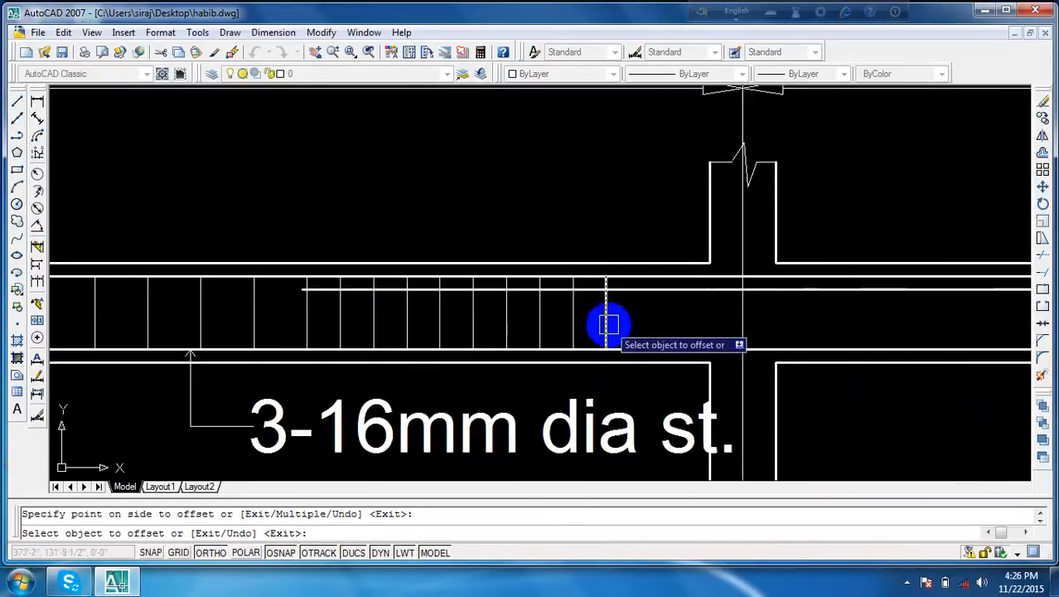
{"action": "left_click", "coordinate": [639, 311]}
{"action": "left_click", "coordinate": [718, 314]}
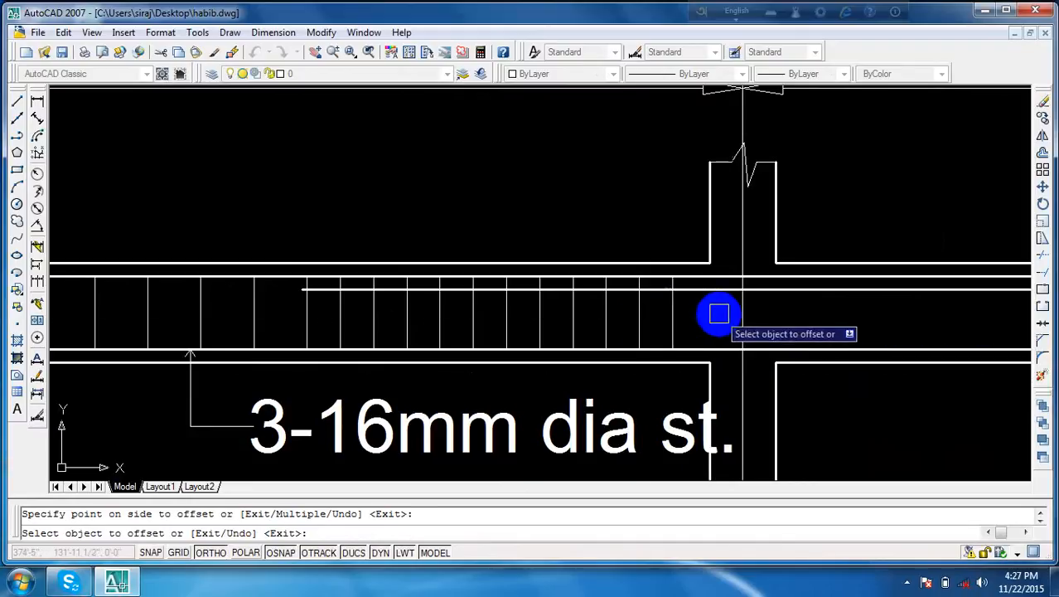
{"action": "left_click", "coordinate": [672, 312]}
{"action": "left_click", "coordinate": [829, 308]}
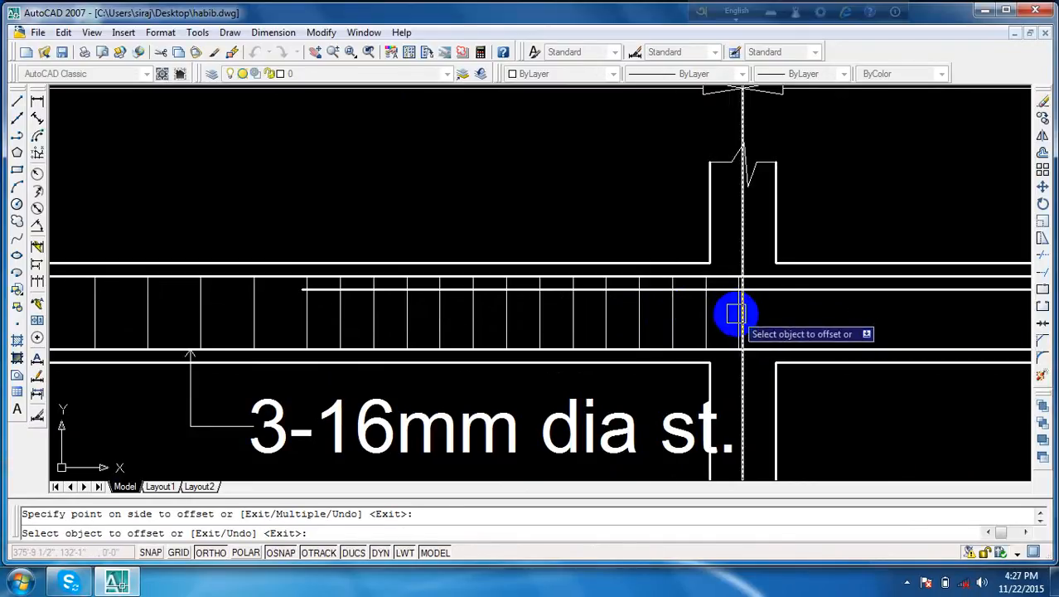
{"action": "left_click", "coordinate": [732, 313]}
{"action": "left_click", "coordinate": [780, 308]}
- Add six stirrups at 5" offsets to the right of the third column, running into the 14'-5" span
{"action": "left_click", "coordinate": [766, 304]}
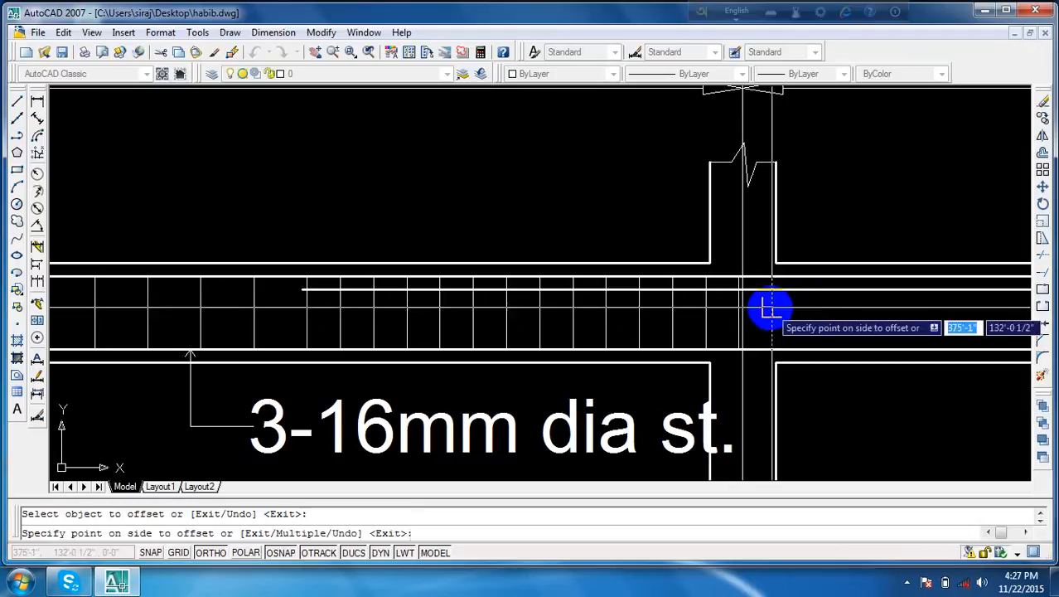
{"action": "left_click", "coordinate": [859, 313]}
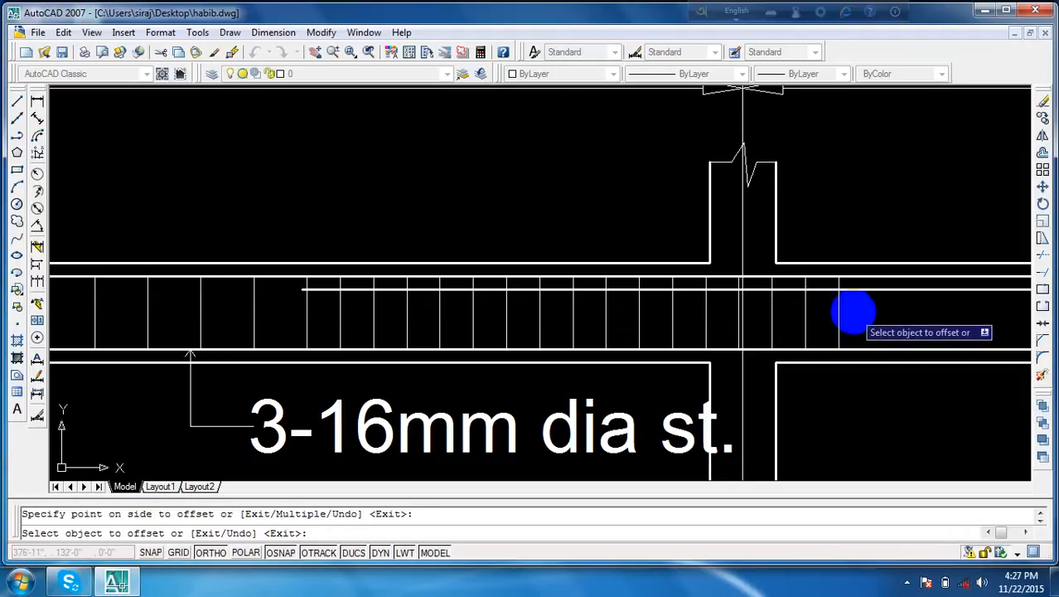
{"action": "left_click", "coordinate": [839, 307]}
{"action": "left_click", "coordinate": [945, 311]}
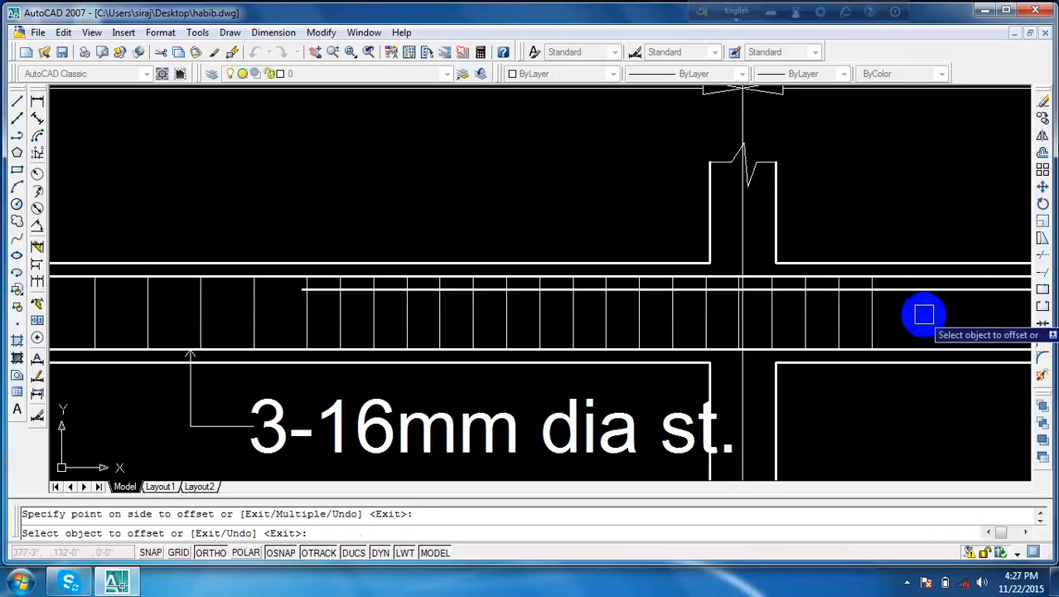
{"action": "middle_click_drag", "start_coordinate": [924, 315], "coordinate": [635, 333]}
{"action": "left_click", "coordinate": [589, 338]}
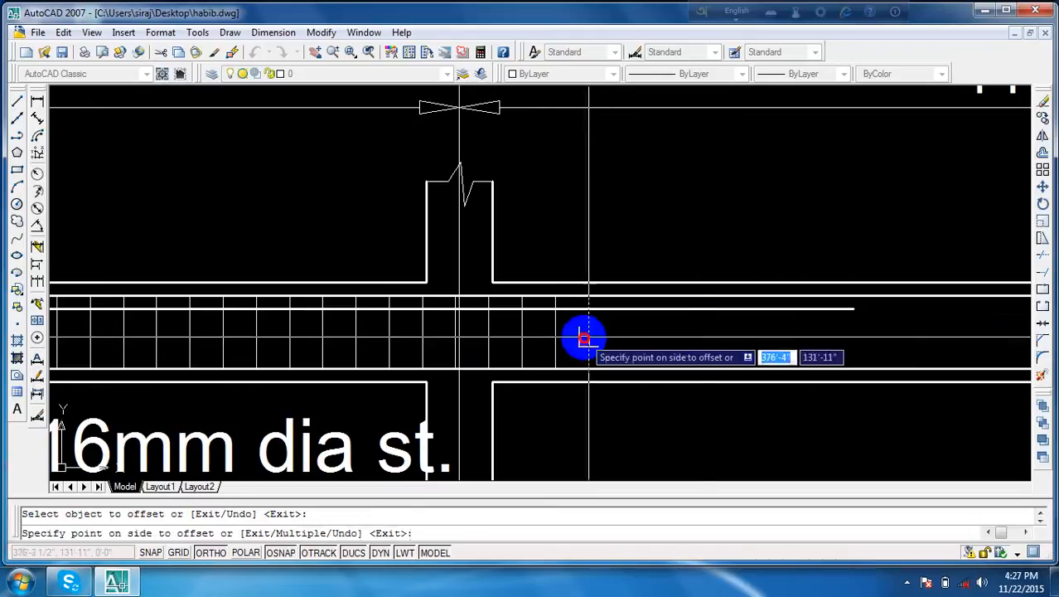
{"action": "left_click", "coordinate": [685, 349]}
{"action": "left_click", "coordinate": [620, 334]}
{"action": "left_click", "coordinate": [700, 349]}
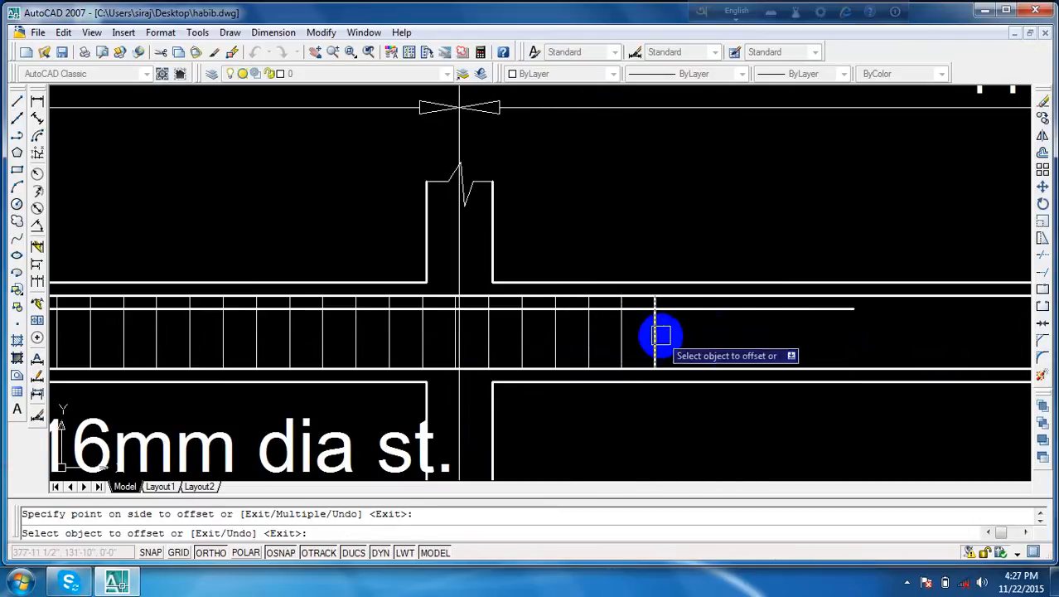
{"action": "left_click", "coordinate": [656, 334]}
{"action": "left_click", "coordinate": [746, 348]}
- Add five more 5" stirrup offsets up to the right end of the third column's top extra bar, and end the offset
{"action": "left_click", "coordinate": [688, 338]}
{"action": "left_click", "coordinate": [750, 341]}
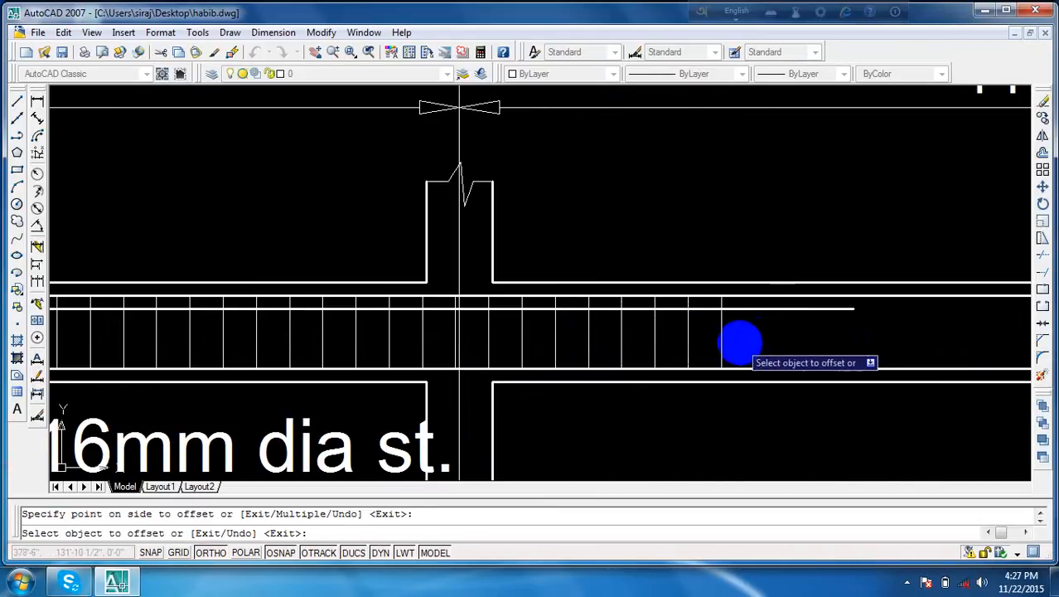
{"action": "left_click", "coordinate": [721, 338]}
{"action": "left_click", "coordinate": [751, 344]}
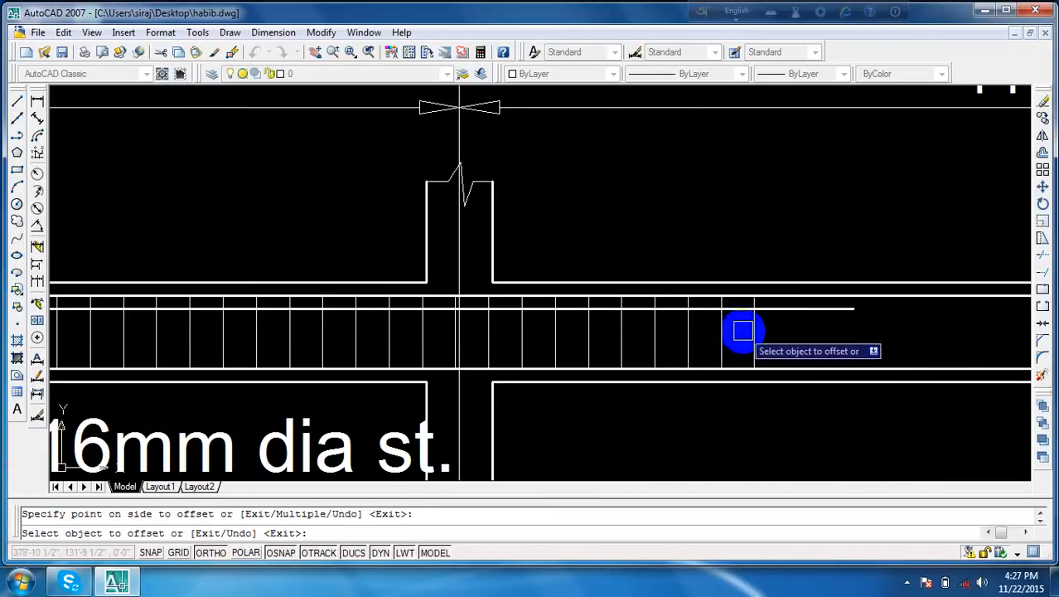
{"action": "left_click", "coordinate": [749, 332]}
{"action": "left_click", "coordinate": [797, 336]}
{"action": "left_click", "coordinate": [789, 335]}
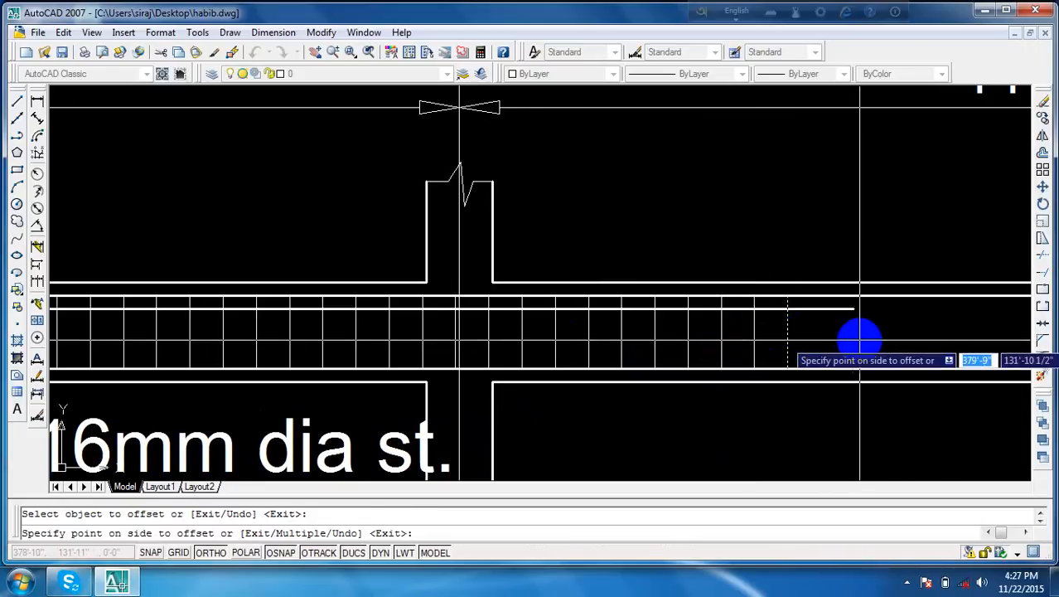
{"action": "left_click", "coordinate": [851, 337]}
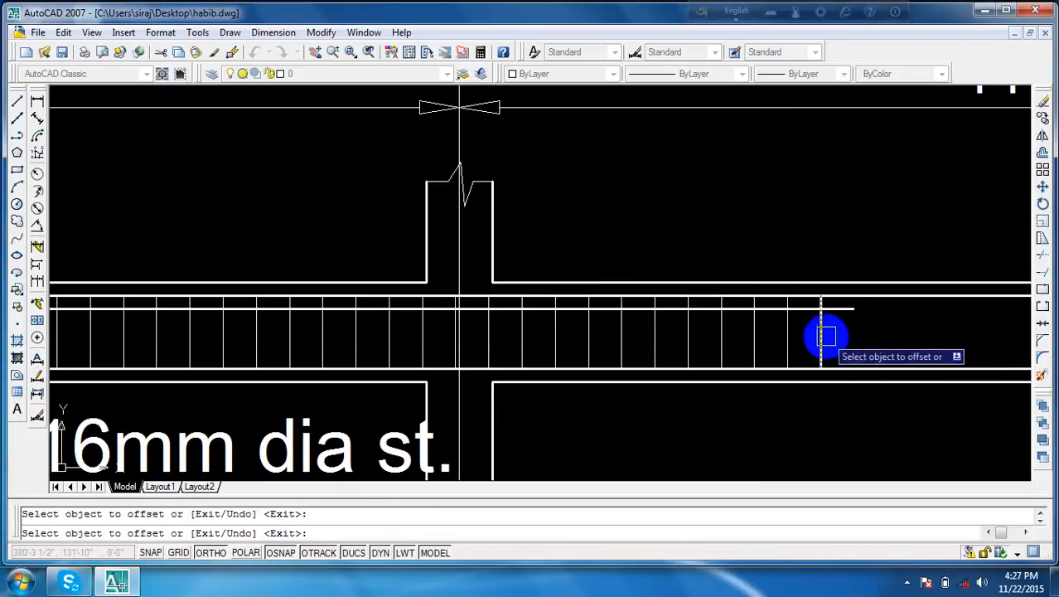
{"action": "left_click", "coordinate": [823, 335]}
{"action": "left_click", "coordinate": [897, 339]}
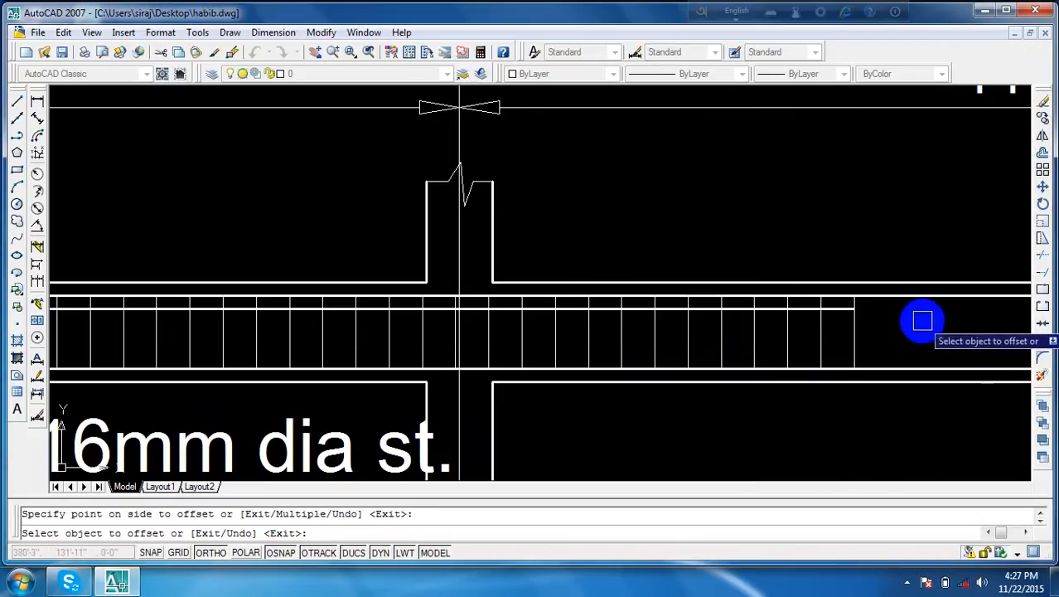
{"action": "key", "text": "Escape"}
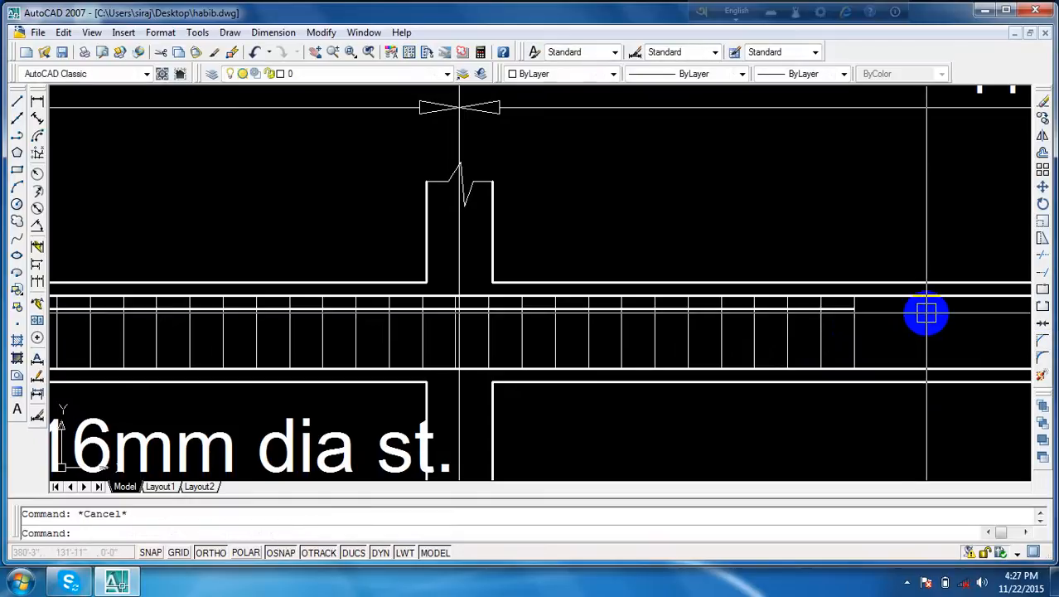
- Set the offset distance to 8" and add three stirrups beyond the third column's top extra bar in the 14'-5" span
{"action": "type", "text": "o"}
{"action": "key", "text": "Return"}
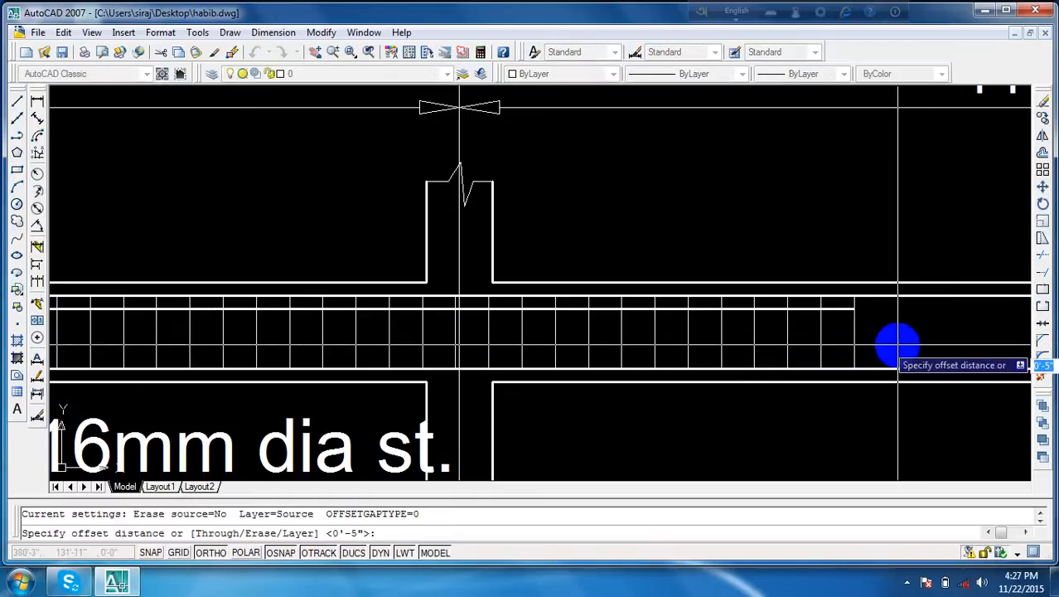
{"action": "type", "text": "8"}
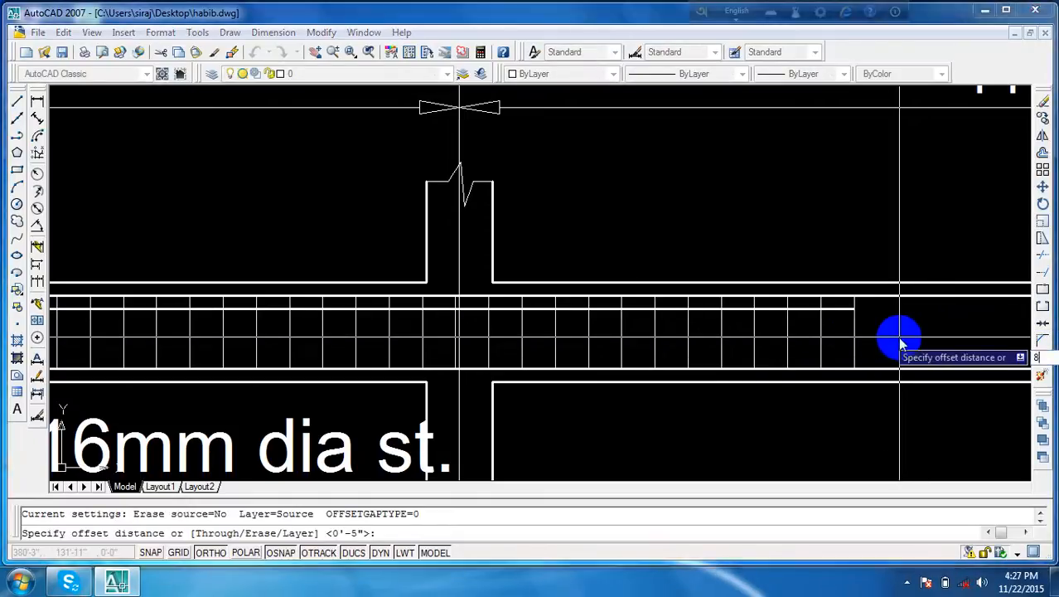
{"action": "key", "text": "Return"}
{"action": "left_click", "coordinate": [855, 331]}
{"action": "left_click", "coordinate": [957, 329]}
{"action": "left_click", "coordinate": [908, 332]}
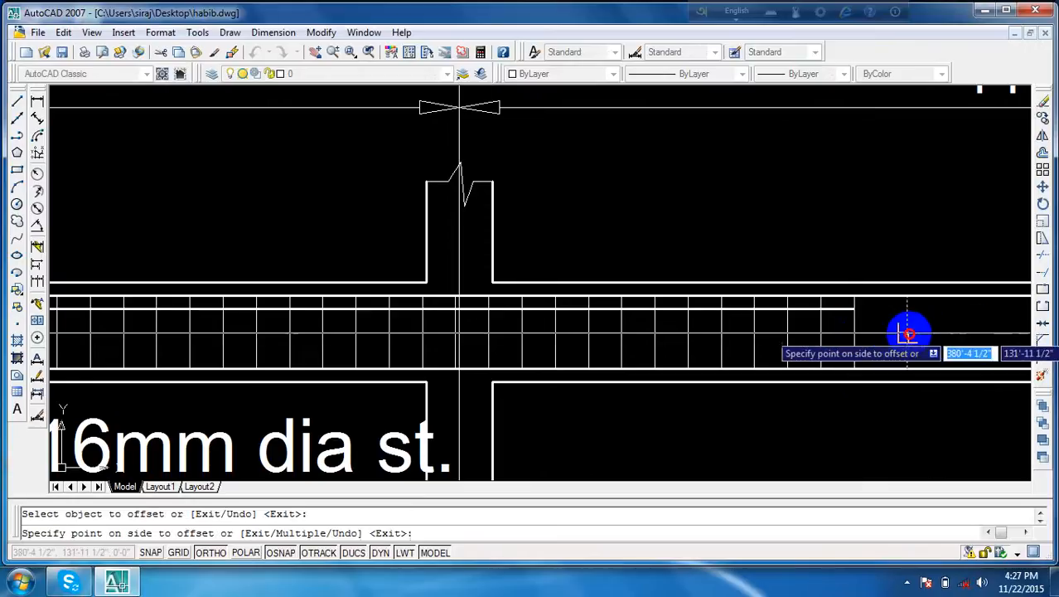
{"action": "left_click", "coordinate": [963, 342]}
{"action": "scroll", "coordinate": [954, 342], "scroll_direction": "down", "scroll_amount": 1}
{"action": "middle_click_drag", "start_coordinate": [953, 346], "coordinate": [650, 307]}
{"action": "left_click", "coordinate": [614, 309]}
{"action": "left_click", "coordinate": [664, 312]}
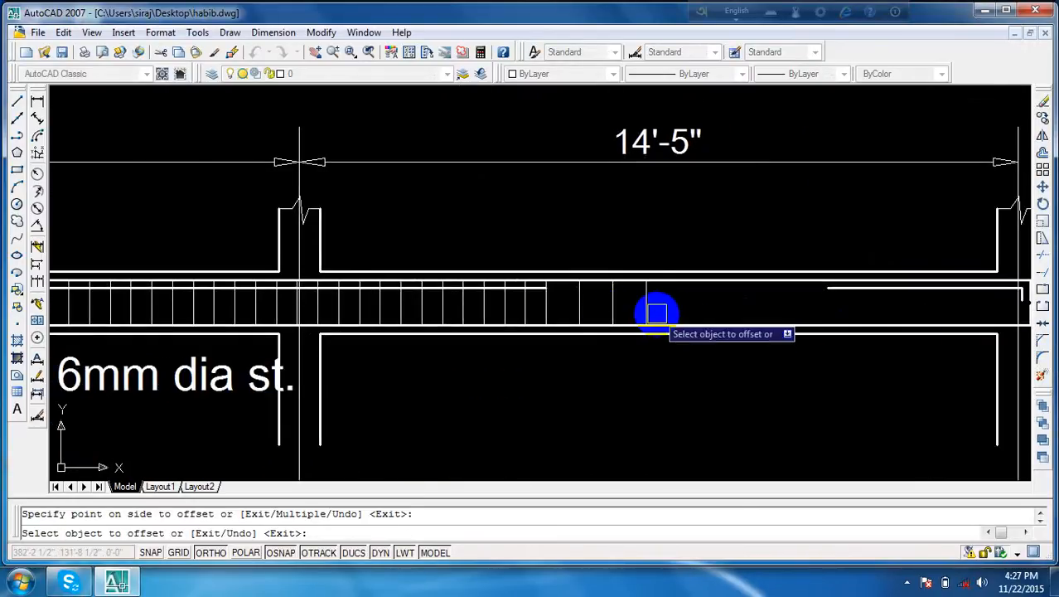
- Continue the 8" offsets with five more stirrups, reaching the start of the fourth column's top extra bar in the 14'-5" span
{"action": "left_click", "coordinate": [647, 299]}
{"action": "left_click", "coordinate": [746, 298]}
{"action": "left_click", "coordinate": [680, 300]}
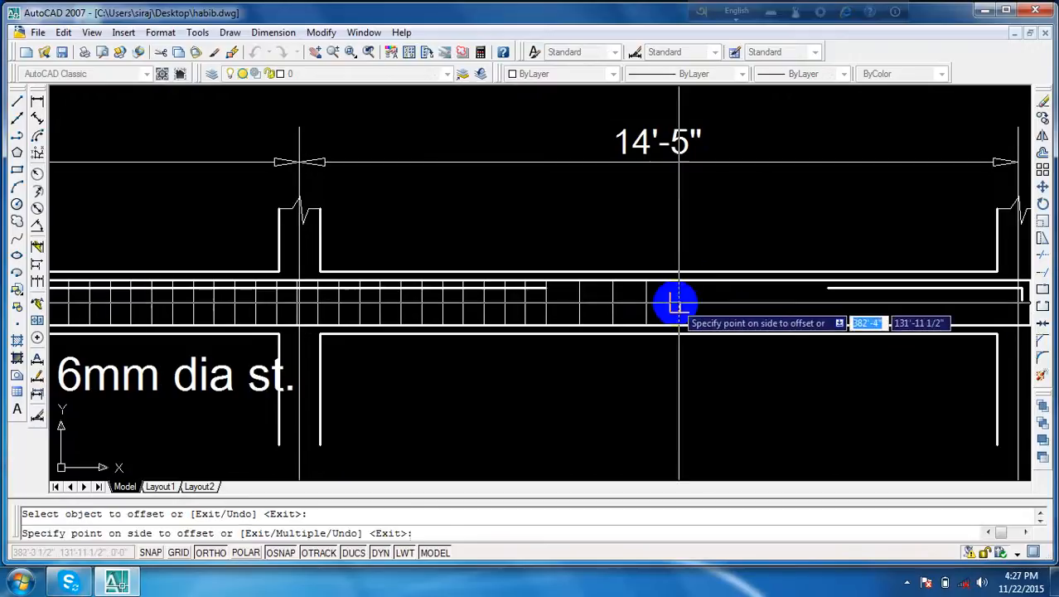
{"action": "left_click", "coordinate": [728, 303]}
{"action": "left_click", "coordinate": [713, 300]}
{"action": "left_click", "coordinate": [767, 300]}
{"action": "left_click", "coordinate": [746, 300]}
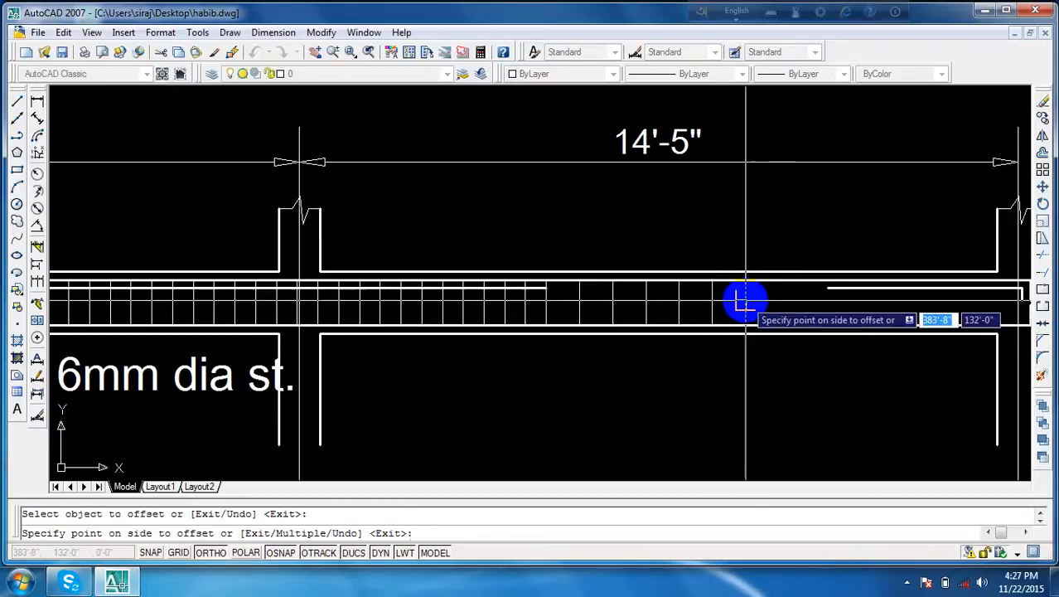
{"action": "left_click", "coordinate": [800, 300]}
{"action": "left_click", "coordinate": [779, 300]}
{"action": "left_click", "coordinate": [829, 308]}
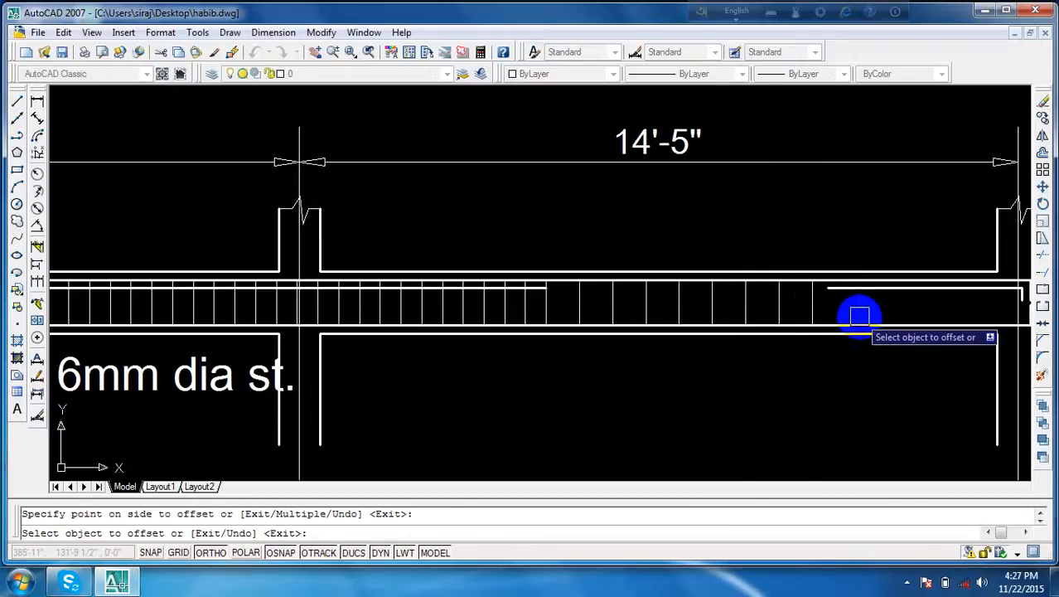
- Try another 8" stirrup past the start of the fourth column's top extra bar, end the offset and erase that stirrup
{"action": "left_click", "coordinate": [812, 306]}
{"action": "left_click", "coordinate": [876, 310]}
{"action": "key", "text": "Escape"}
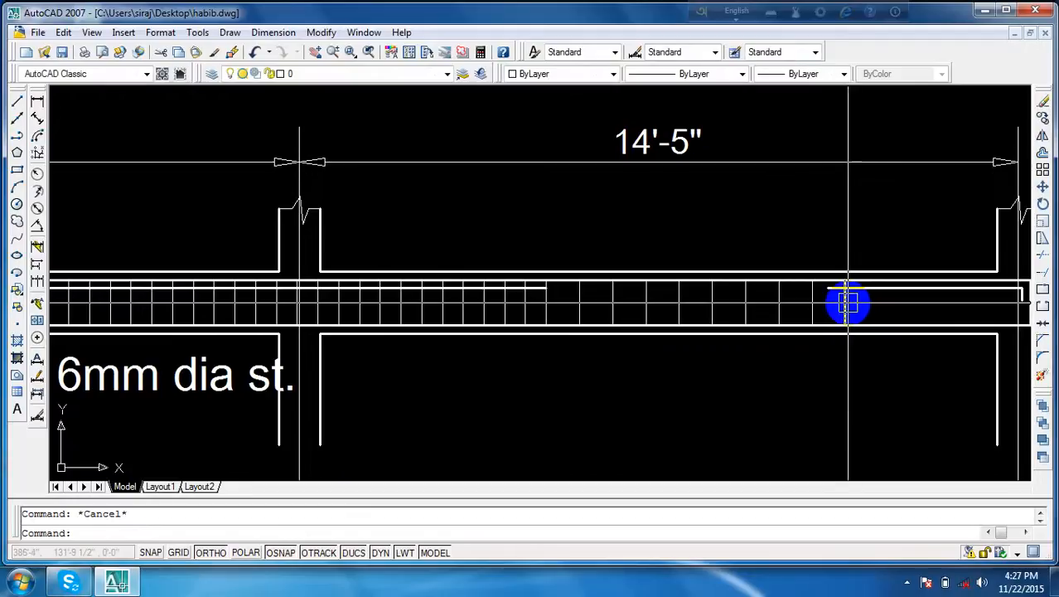
{"action": "key", "text": "Delete"}
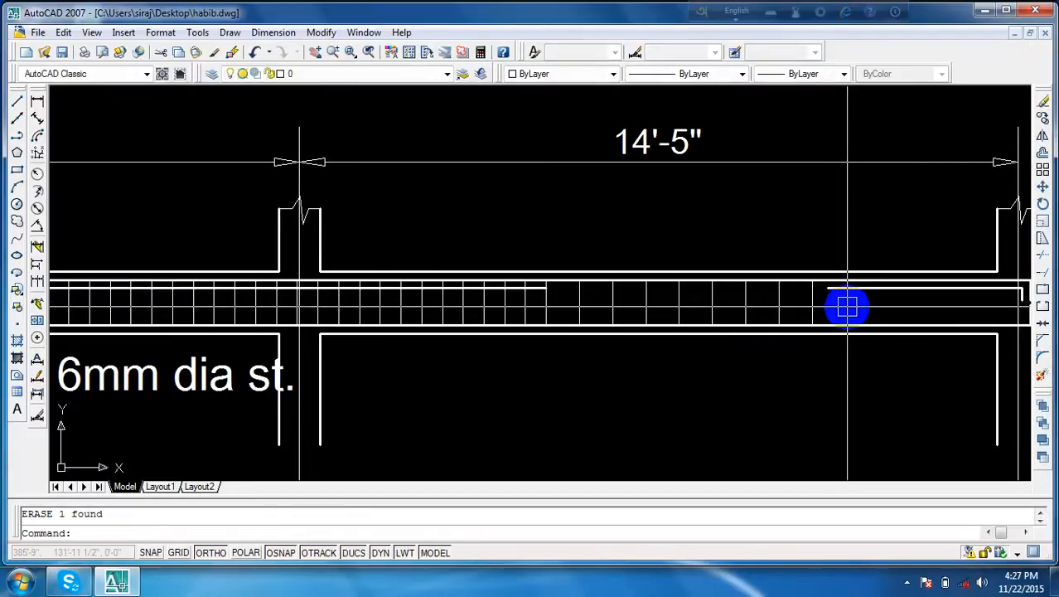
- Set the offset distance to 5" and add three stirrups under the start of the fourth column's top extra bar
{"action": "type", "text": "o"}
{"action": "key", "text": "Return"}
{"action": "type", "text": "5"}
{"action": "key", "text": "Return"}
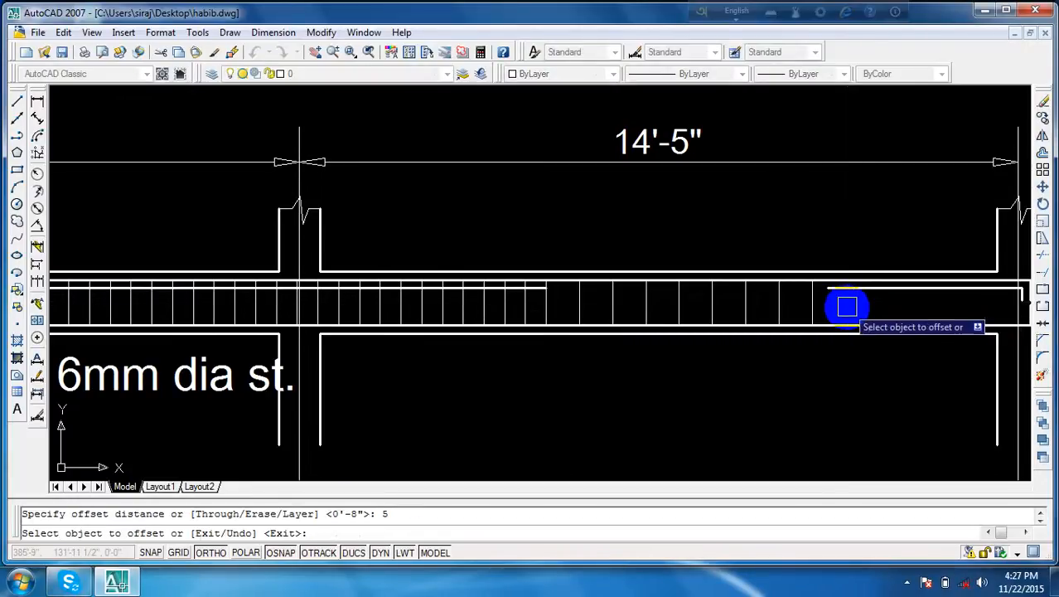
{"action": "left_click", "coordinate": [889, 319]}
{"action": "left_click", "coordinate": [843, 304]}
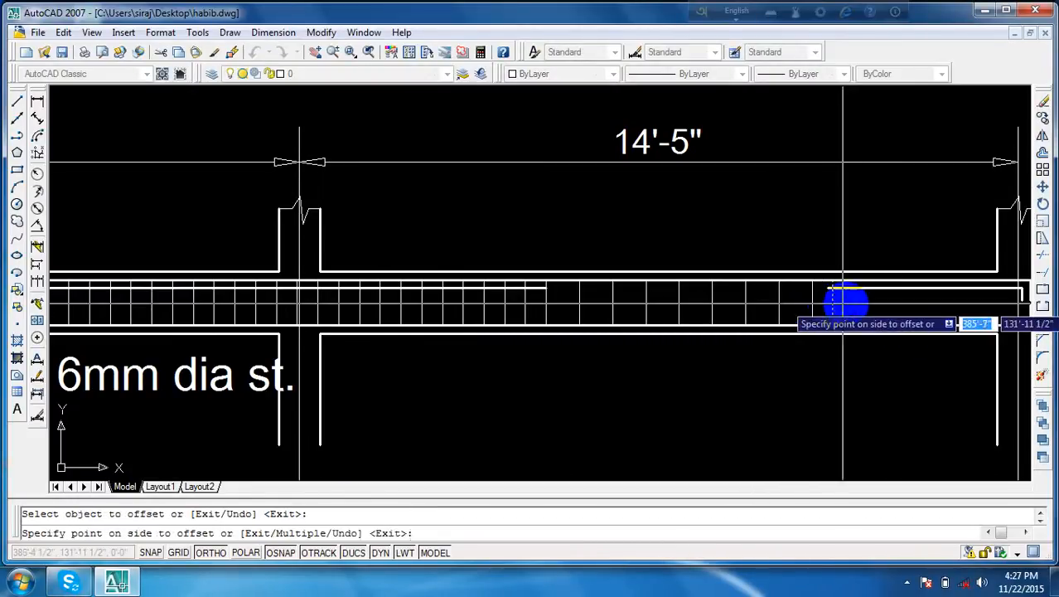
{"action": "left_click", "coordinate": [868, 302]}
{"action": "left_click", "coordinate": [854, 303]}
{"action": "left_click", "coordinate": [888, 304]}
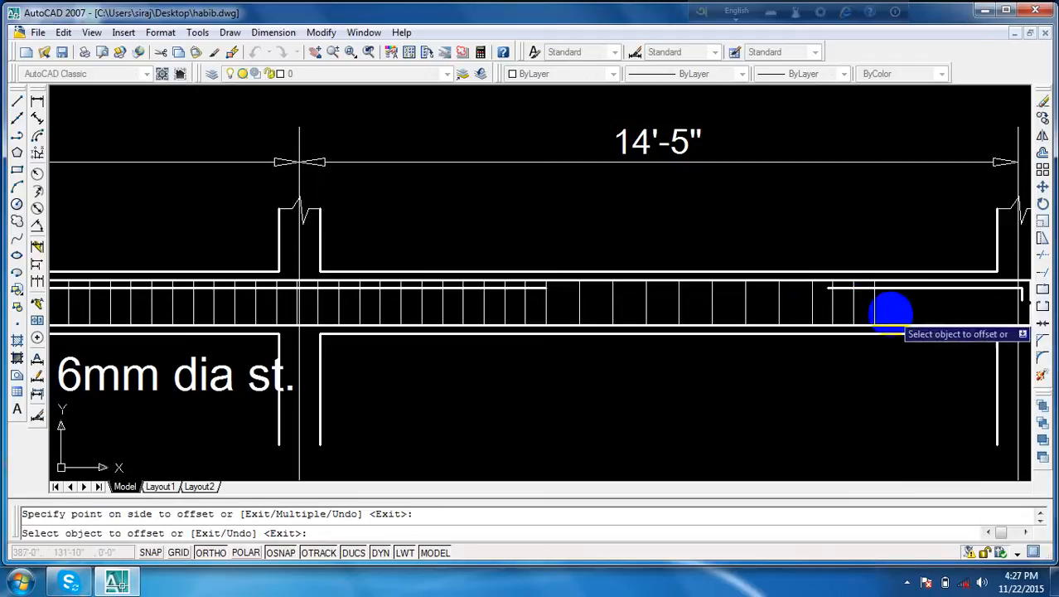
- Add six more stirrups at 5" offsets, continuing to the left face of the fourth column
{"action": "left_click", "coordinate": [875, 304]}
{"action": "left_click", "coordinate": [912, 307]}
{"action": "left_click", "coordinate": [897, 310]}
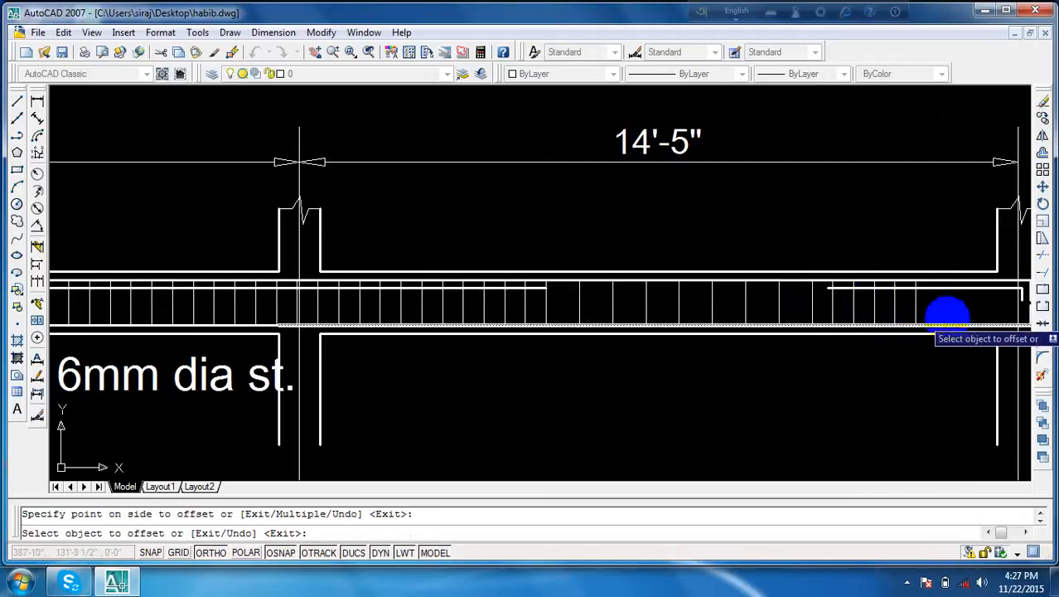
{"action": "left_click", "coordinate": [918, 307]}
{"action": "left_click", "coordinate": [945, 308]}
{"action": "left_click", "coordinate": [937, 310]}
{"action": "left_click", "coordinate": [958, 307]}
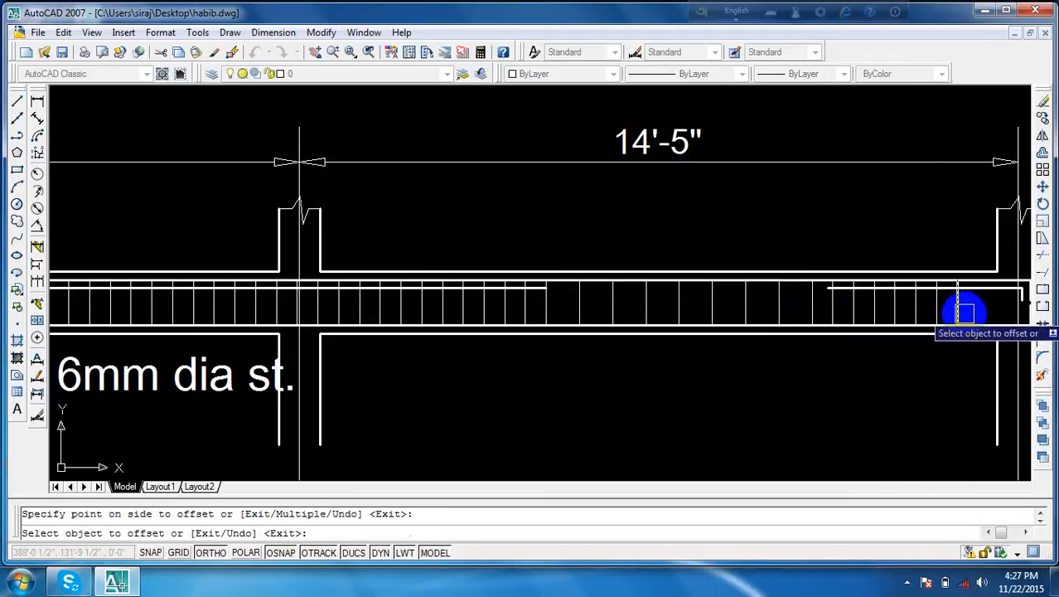
{"action": "left_click", "coordinate": [965, 302]}
{"action": "left_click", "coordinate": [976, 301]}
{"action": "left_click", "coordinate": [982, 302]}
{"action": "left_click", "coordinate": [1003, 310]}
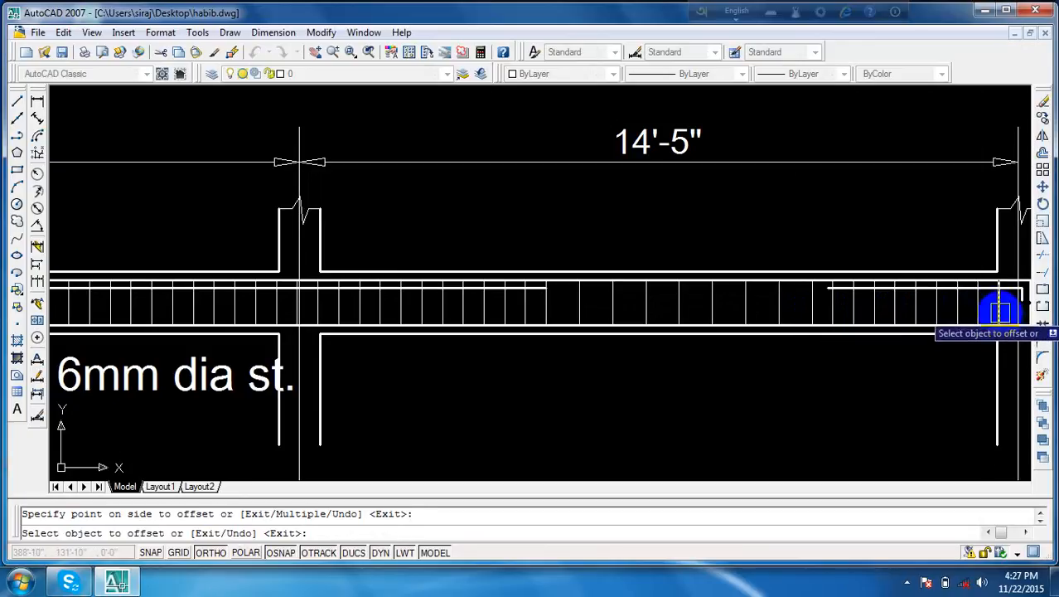
- Examine the stirrup layout along all three spans and at the beam's right end, and end the offset
{"action": "scroll", "coordinate": [971, 317], "scroll_direction": "down", "scroll_amount": 5}
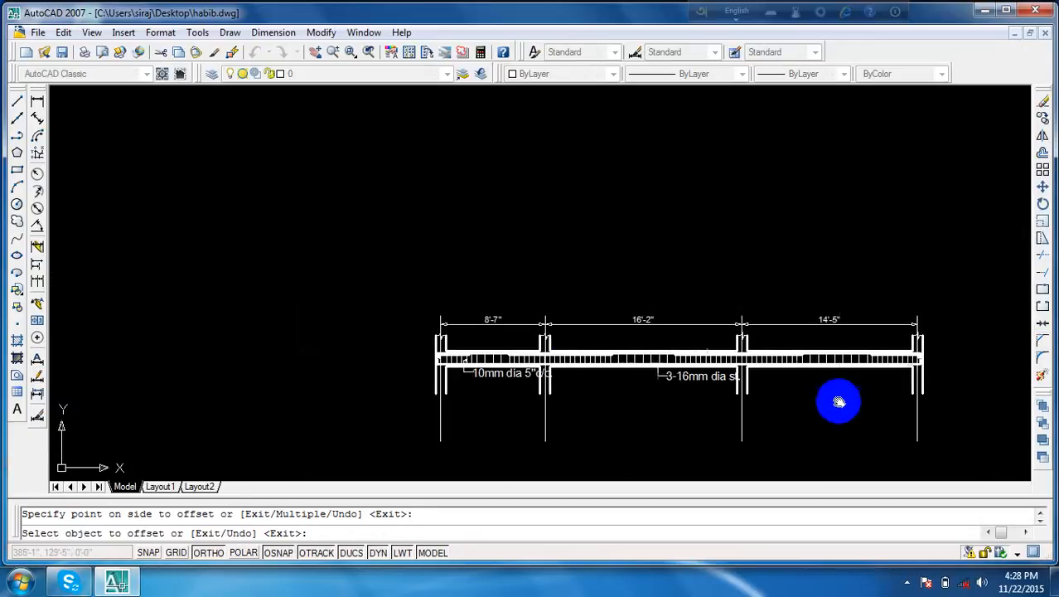
{"action": "scroll", "coordinate": [437, 348], "scroll_direction": "up", "scroll_amount": 5}
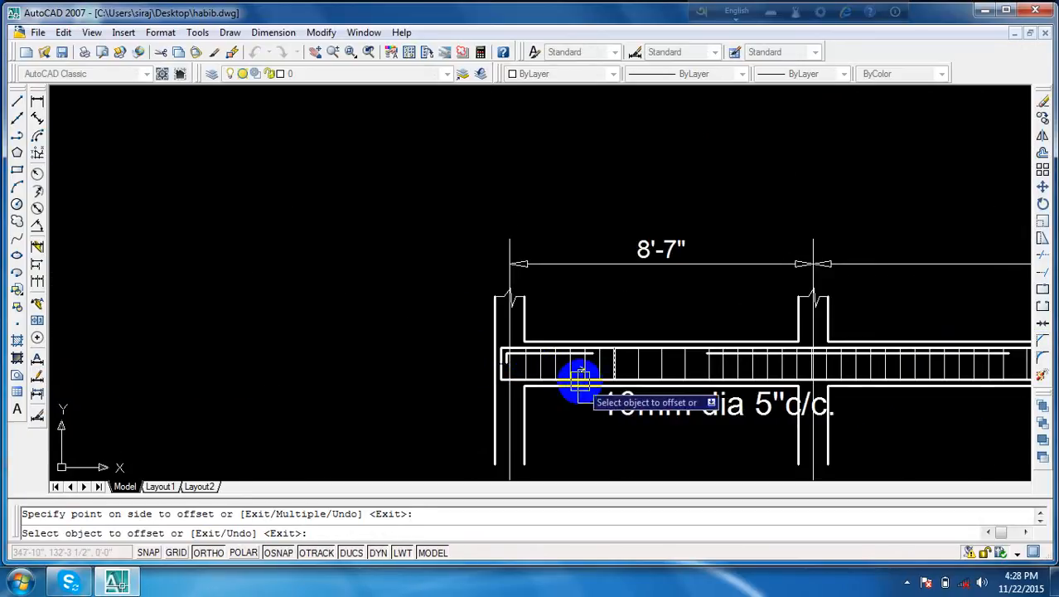
{"action": "scroll", "coordinate": [580, 377], "scroll_direction": "up", "scroll_amount": 3}
{"action": "scroll", "coordinate": [636, 381], "scroll_direction": "down", "scroll_amount": 5}
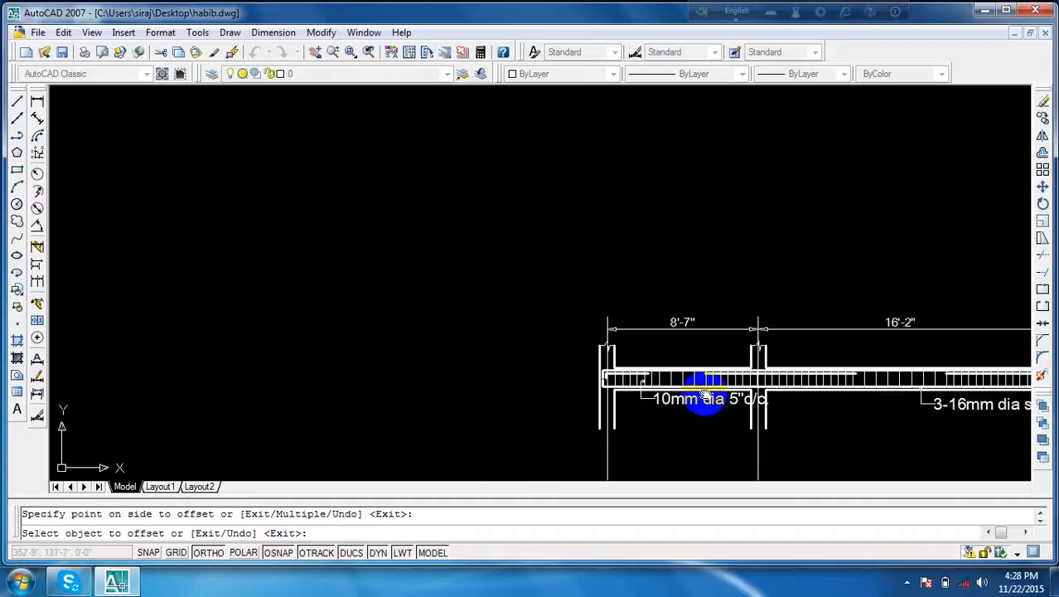
{"action": "scroll", "coordinate": [728, 361], "scroll_direction": "down", "scroll_amount": 3}
{"action": "scroll", "coordinate": [679, 324], "scroll_direction": "up", "scroll_amount": 8}
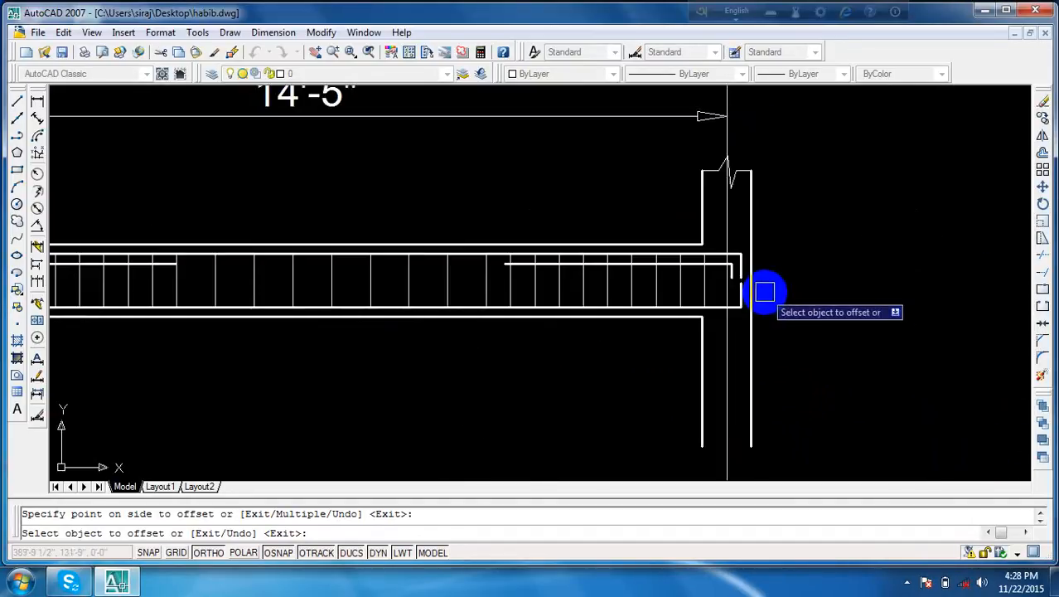
{"action": "key", "text": "Escape"}
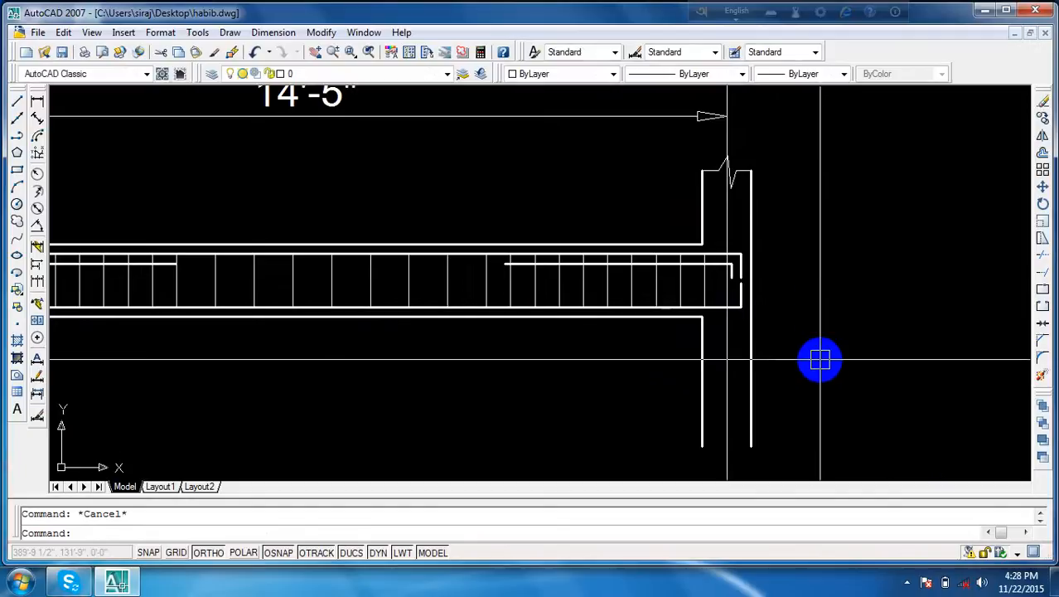
{"action": "scroll", "coordinate": [819, 359], "scroll_direction": "down", "scroll_amount": 5}
{"action": "middle_click_drag", "start_coordinate": [820, 364], "coordinate": [979, 329]}
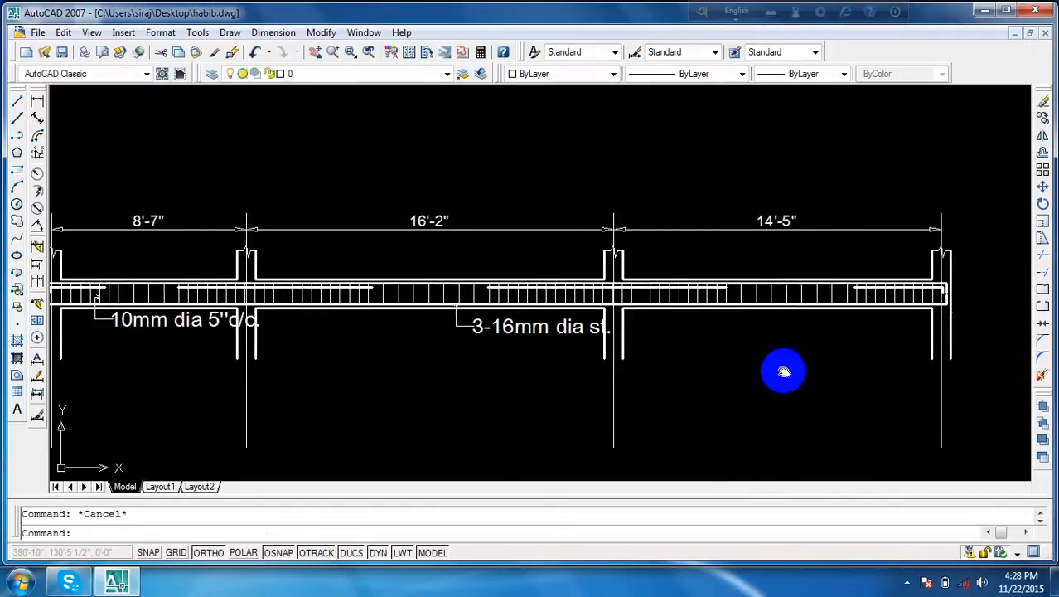
{"action": "middle_click_drag", "start_coordinate": [780, 366], "coordinate": [834, 377]}
{"action": "scroll", "coordinate": [1028, 329], "scroll_direction": "up", "scroll_amount": 3}
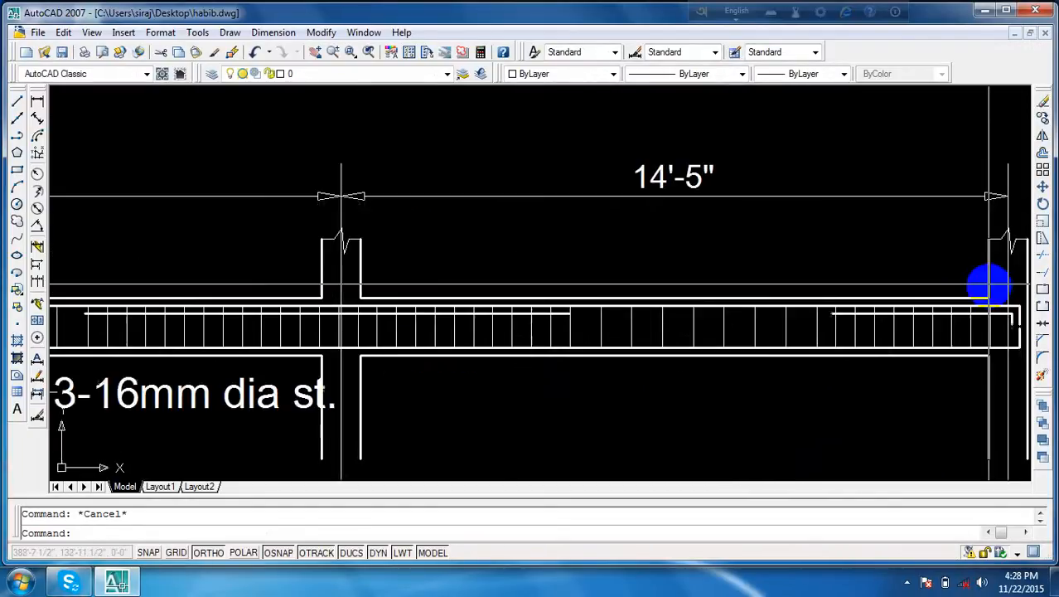
- Select the stirrups of the 14'-5" span from the fourth column back to under the third column's top extra bar
{"action": "scroll", "coordinate": [1003, 347], "scroll_direction": "up", "scroll_amount": 4}
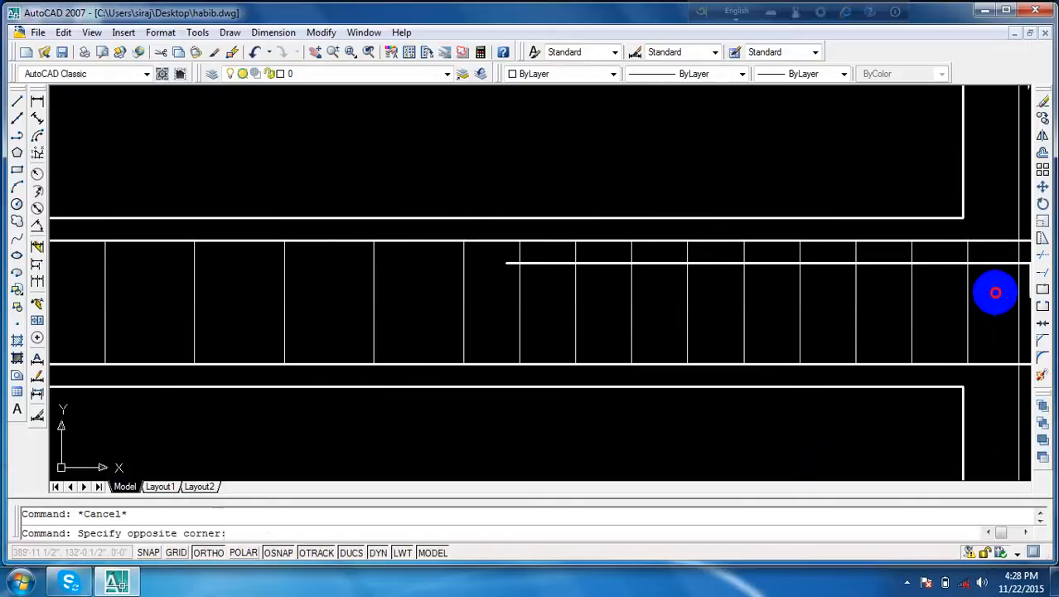
{"action": "left_click", "coordinate": [298, 326]}
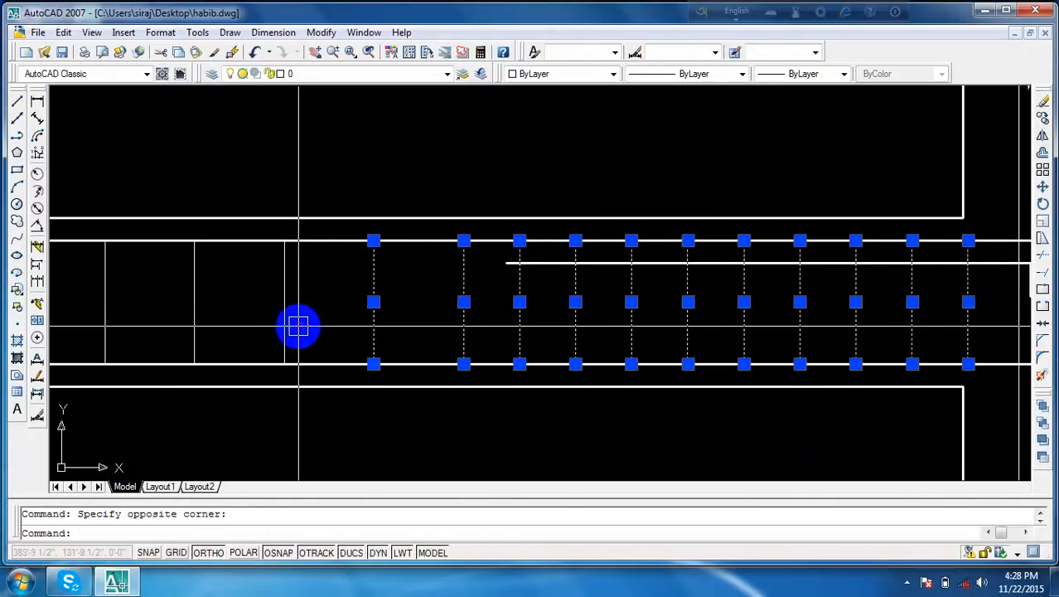
{"action": "scroll", "coordinate": [324, 313], "scroll_direction": "down", "scroll_amount": 3}
{"action": "scroll", "coordinate": [796, 288], "scroll_direction": "up", "scroll_amount": 3}
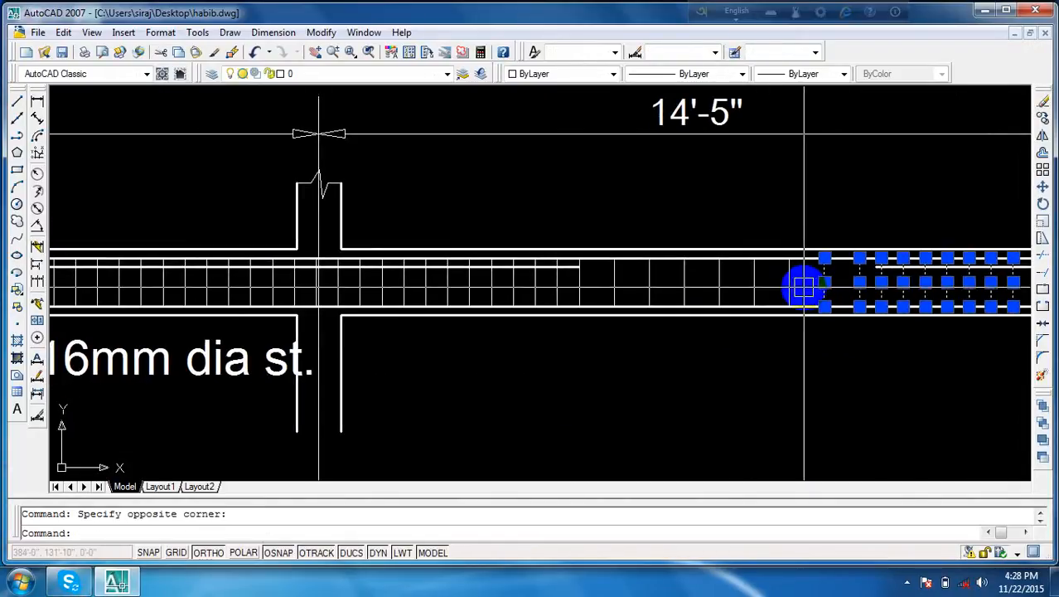
{"action": "left_click", "coordinate": [803, 286]}
{"action": "left_click", "coordinate": [470, 292]}
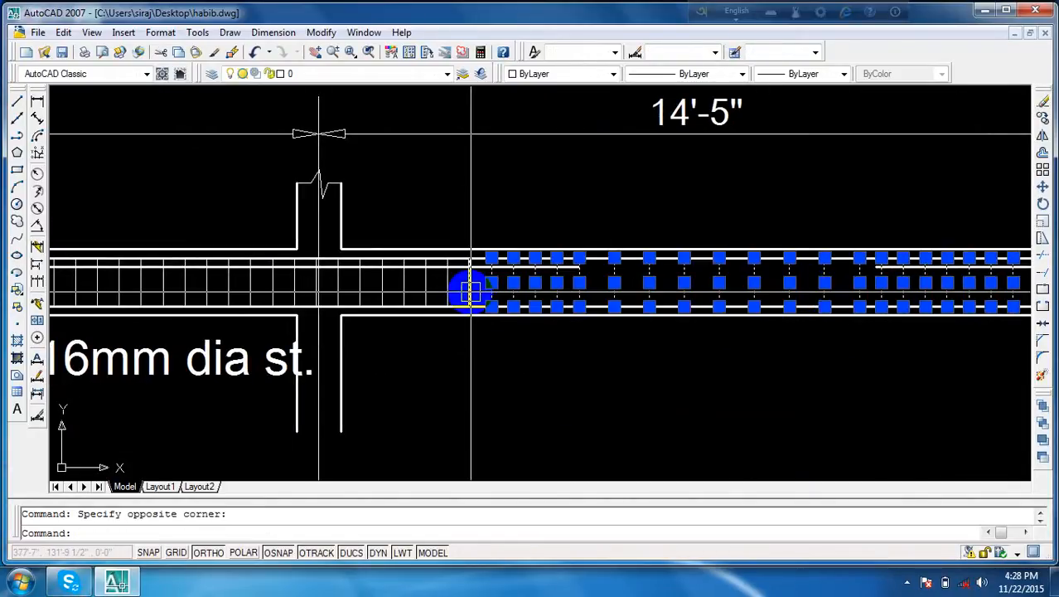
- Add the stirrups around the third column to the selection, including those beside its centreline and just left of it
{"action": "mouse_move", "coordinate": [470, 292]}
{"action": "middle_mouse_down"}
{"action": "mouse_move", "coordinate": [657, 289]}
{"action": "mouse_move", "coordinate": [810, 266]}
{"action": "middle_mouse_up"}
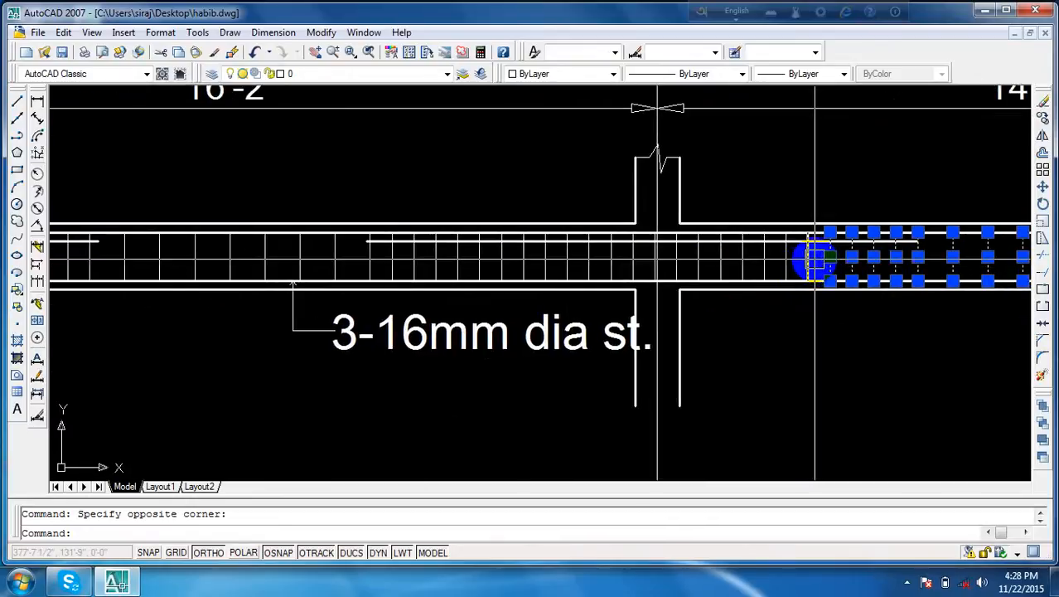
{"action": "scroll", "coordinate": [816, 260], "scroll_direction": "up", "scroll_amount": 2}
{"action": "left_click", "coordinate": [824, 255]}
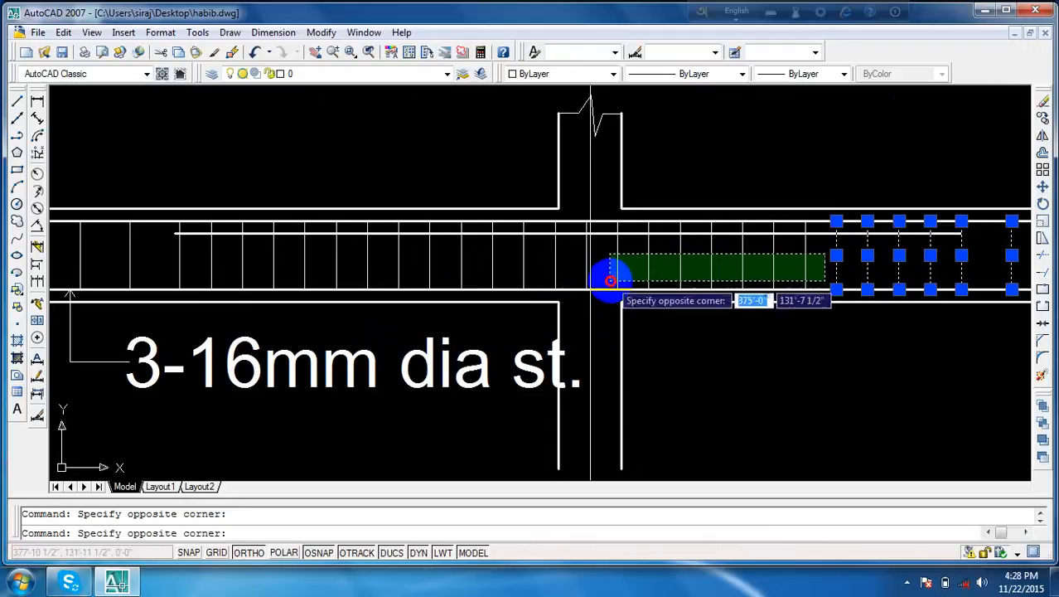
{"action": "left_click", "coordinate": [611, 281]}
{"action": "scroll", "coordinate": [591, 280], "scroll_direction": "up", "scroll_amount": 4}
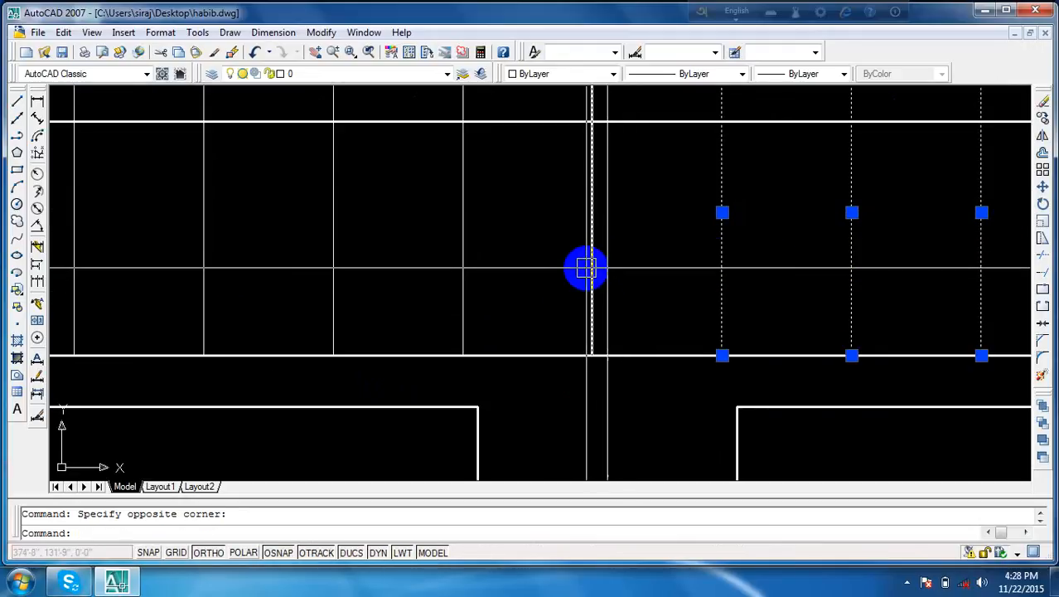
{"action": "left_click", "coordinate": [587, 268]}
{"action": "left_click_drag", "start_coordinate": [544, 263], "coordinate": [111, 283]}
- Extend the selection with the stirrups in the right half of the 16'-2" span, up to the 3-16mm label's leader
{"action": "scroll", "coordinate": [111, 284], "scroll_direction": "down", "scroll_amount": 3}
{"action": "middle_click_drag", "start_coordinate": [152, 272], "coordinate": [539, 290]}
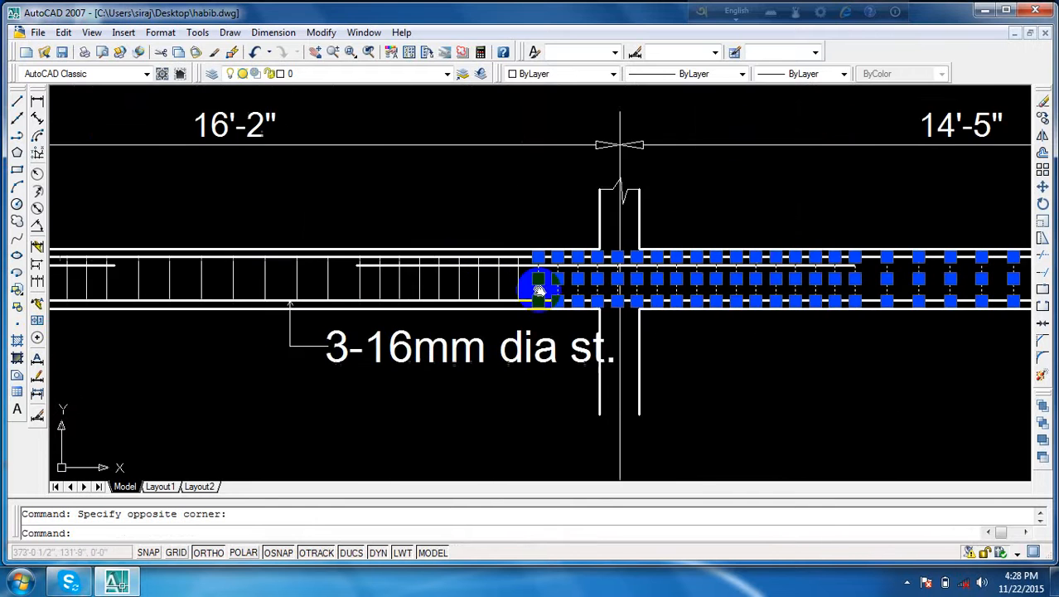
{"action": "scroll", "coordinate": [551, 283], "scroll_direction": "up", "scroll_amount": 4}
{"action": "left_click_drag", "start_coordinate": [578, 267], "coordinate": [135, 316]}
{"action": "scroll", "coordinate": [135, 316], "scroll_direction": "down", "scroll_amount": 3}
{"action": "middle_click_drag", "start_coordinate": [135, 317], "coordinate": [702, 338]}
{"action": "scroll", "coordinate": [668, 330], "scroll_direction": "up", "scroll_amount": 2}
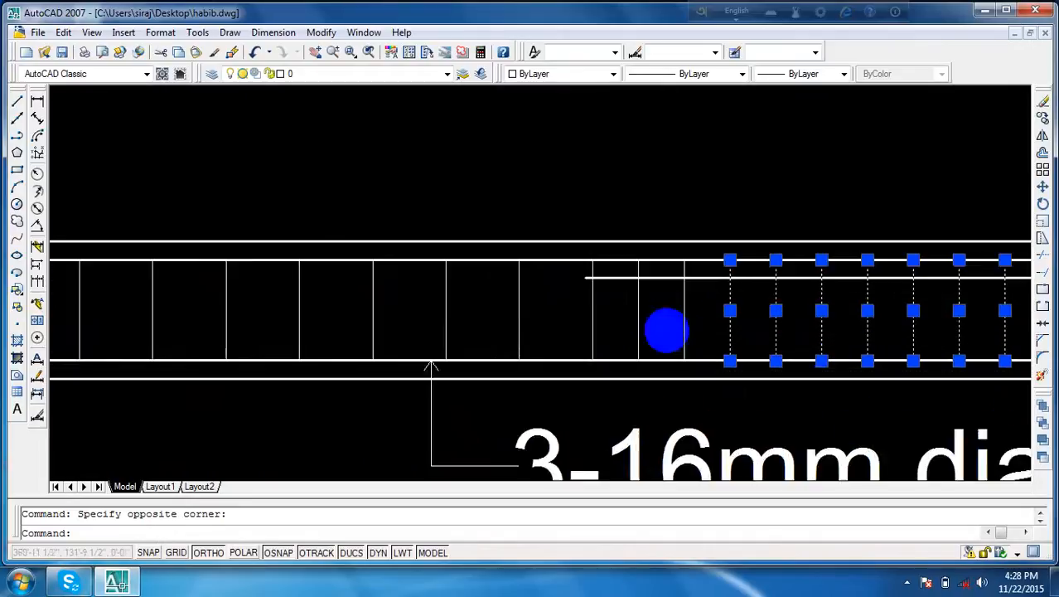
{"action": "scroll", "coordinate": [667, 330], "scroll_direction": "up", "scroll_amount": 2}
{"action": "left_click_drag", "start_coordinate": [760, 288], "coordinate": [158, 337]}
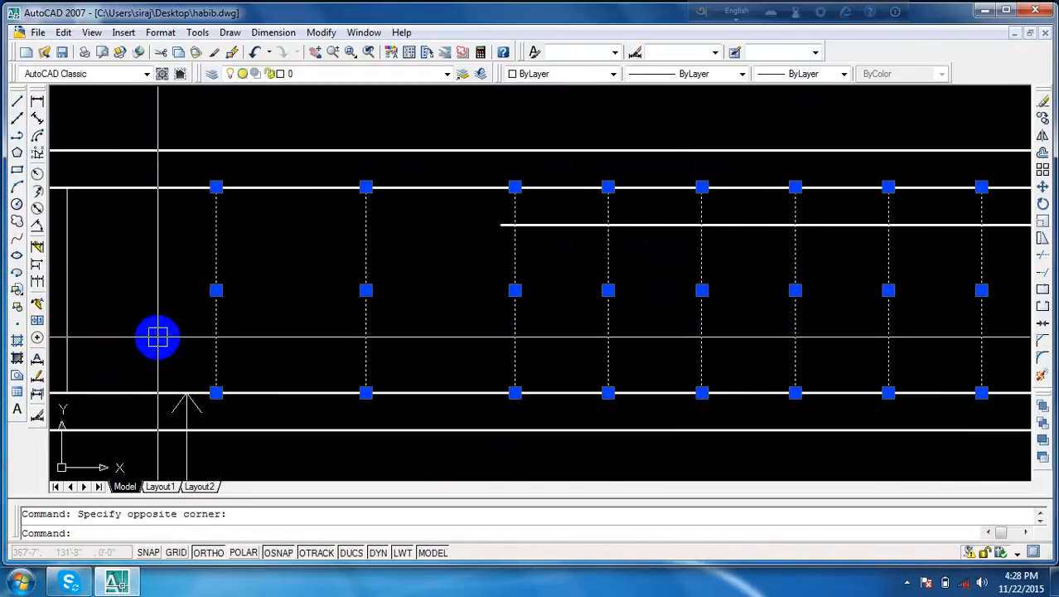
- Extend the selection through the left half of the 16'-2" span, into the stirrups under the second column's top extra bar
{"action": "scroll", "coordinate": [158, 337], "scroll_direction": "down", "scroll_amount": 2}
{"action": "middle_click_drag", "start_coordinate": [161, 336], "coordinate": [910, 342]}
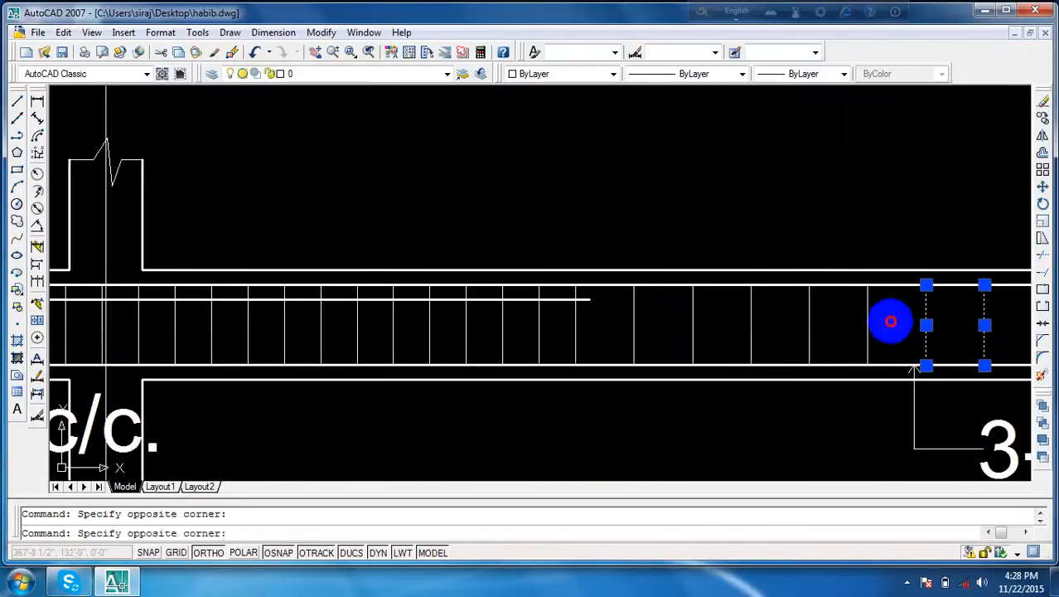
{"action": "left_click_drag", "start_coordinate": [891, 322], "coordinate": [513, 358]}
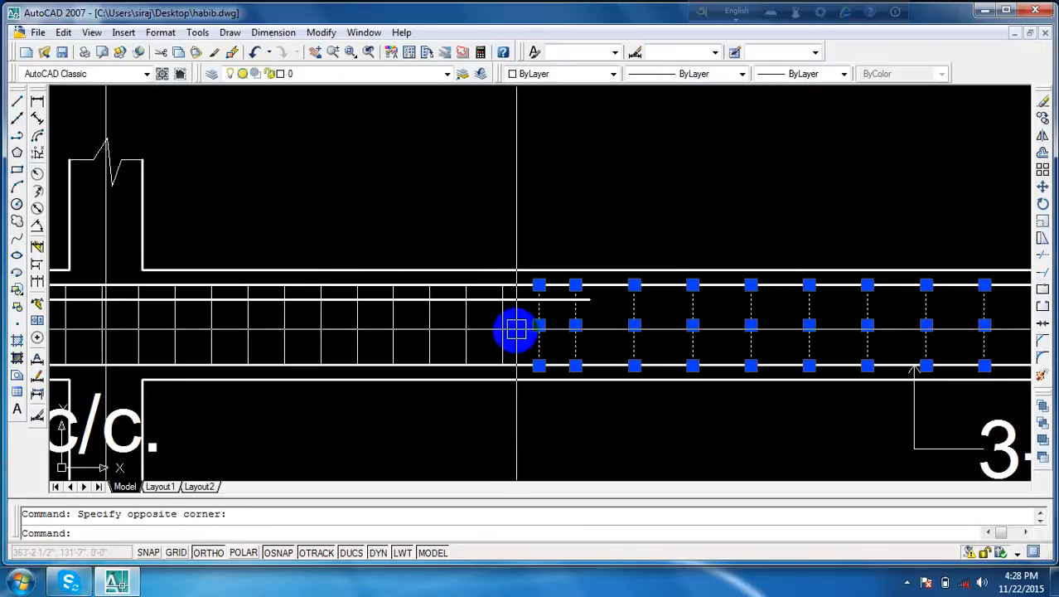
{"action": "left_click", "coordinate": [272, 351]}
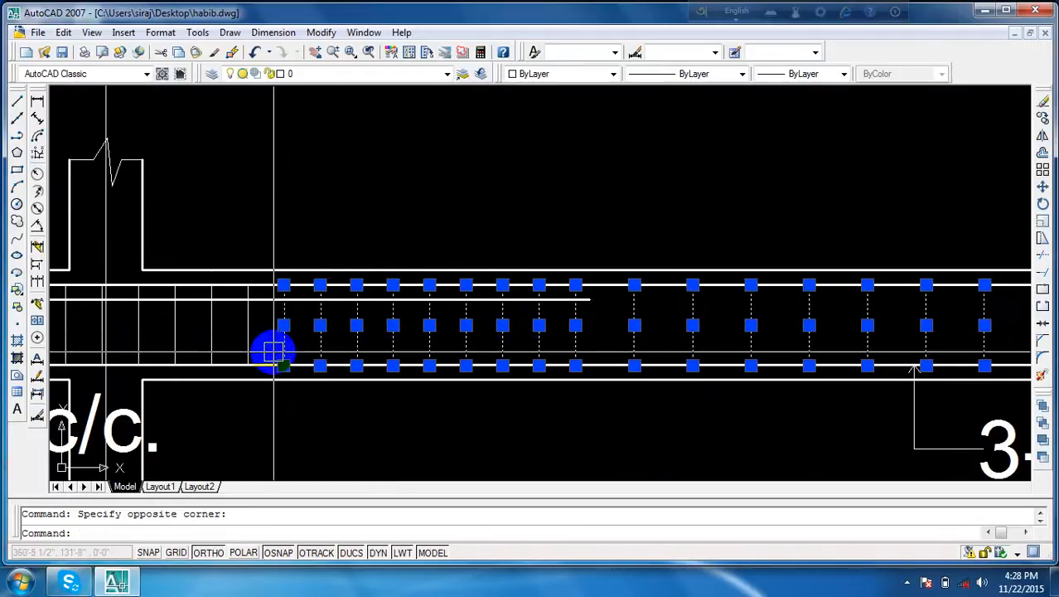
- Add the stirrups on both sides of the second column's centreline to the selection
{"action": "scroll", "coordinate": [274, 351], "scroll_direction": "down", "scroll_amount": 2}
{"action": "middle_click_drag", "start_coordinate": [275, 352], "coordinate": [863, 348]}
{"action": "scroll", "coordinate": [839, 351], "scroll_direction": "up", "scroll_amount": 3}
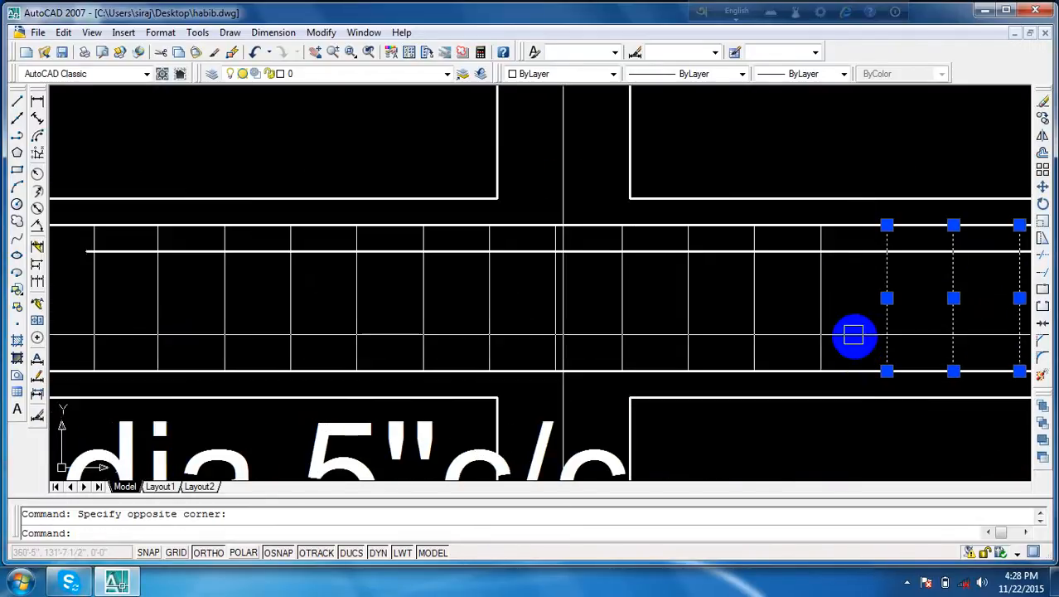
{"action": "left_click_drag", "start_coordinate": [858, 296], "coordinate": [566, 343]}
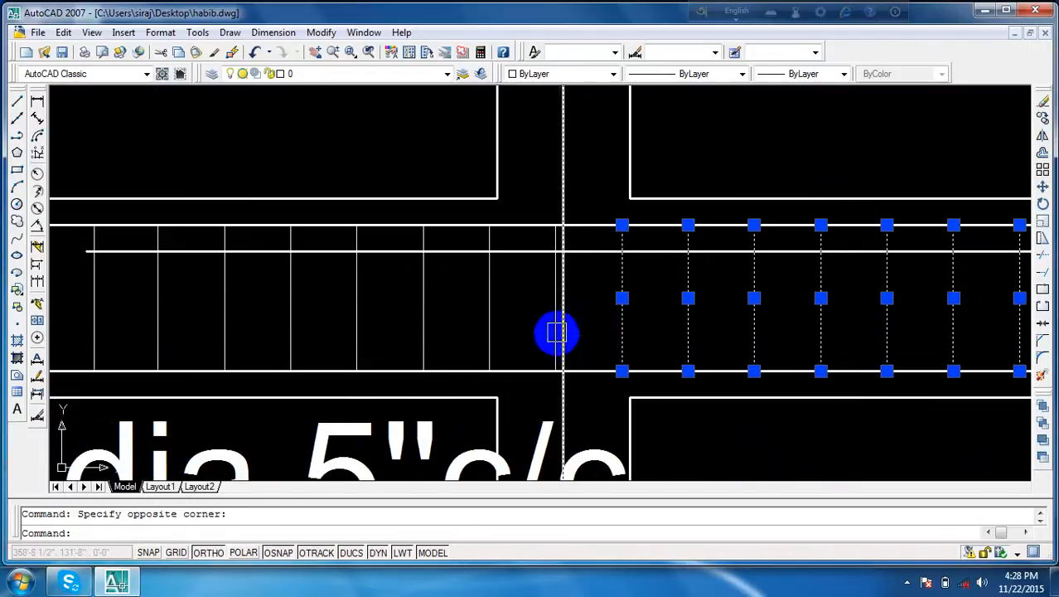
{"action": "left_click_drag", "start_coordinate": [532, 307], "coordinate": [150, 348]}
- Add the remaining stirrups of the 8'-7" span to the selection, through to the first column
{"action": "scroll", "coordinate": [165, 341], "scroll_direction": "down", "scroll_amount": 2}
{"action": "mouse_move", "coordinate": [208, 332]}
{"action": "middle_mouse_down"}
{"action": "mouse_move", "coordinate": [394, 366]}
{"action": "mouse_move", "coordinate": [752, 343]}
{"action": "middle_mouse_up"}
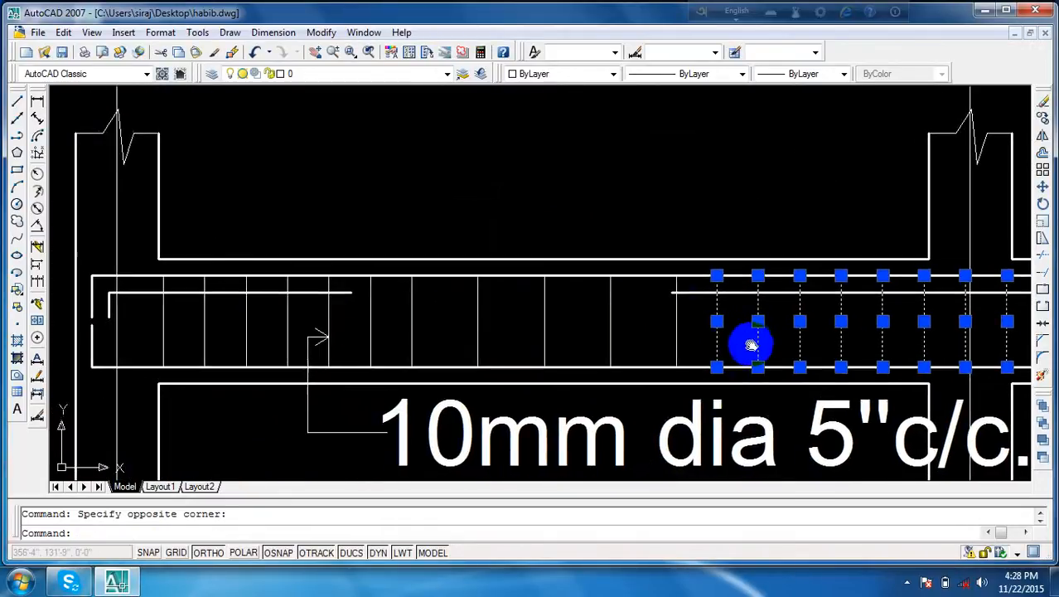
{"action": "left_click_drag", "start_coordinate": [696, 319], "coordinate": [335, 339]}
{"action": "left_click", "coordinate": [330, 320]}
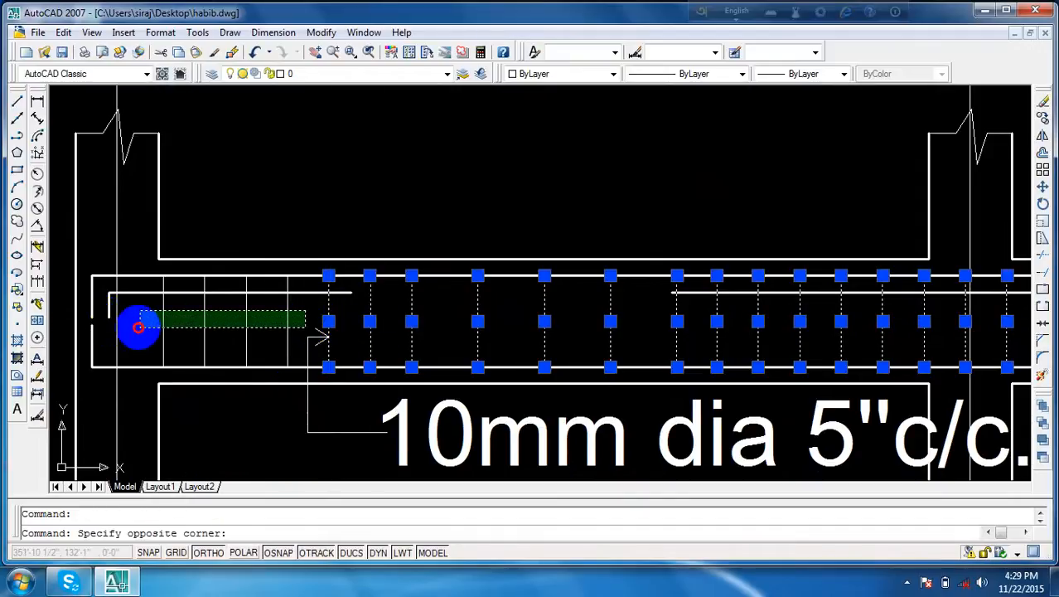
{"action": "left_click_drag", "start_coordinate": [139, 328], "coordinate": [140, 327]}
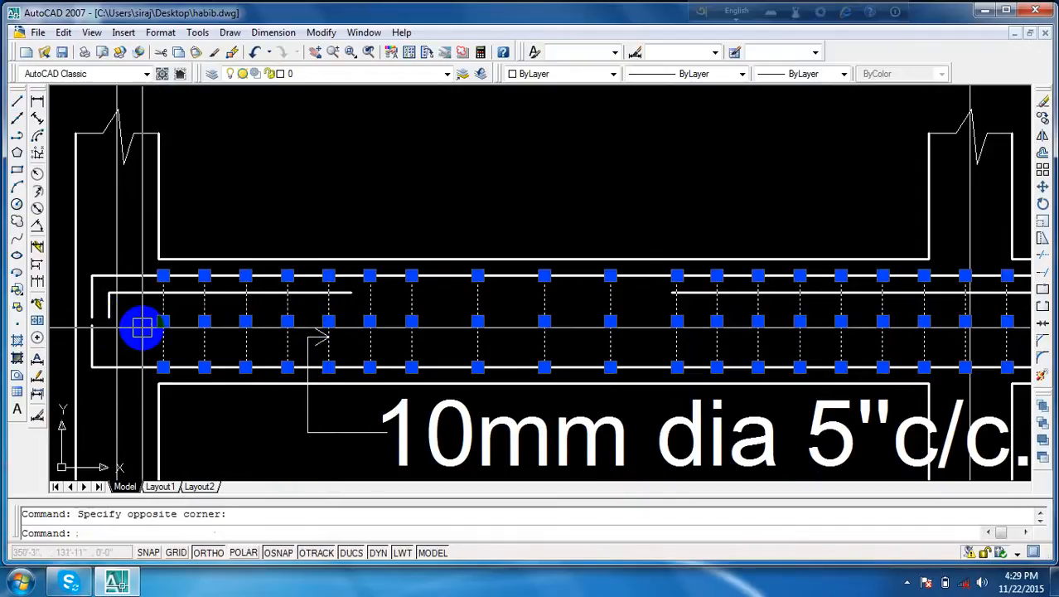
- Change the colour of all selected stirrups to Blue and clear the selection
{"action": "left_click", "coordinate": [599, 74]}
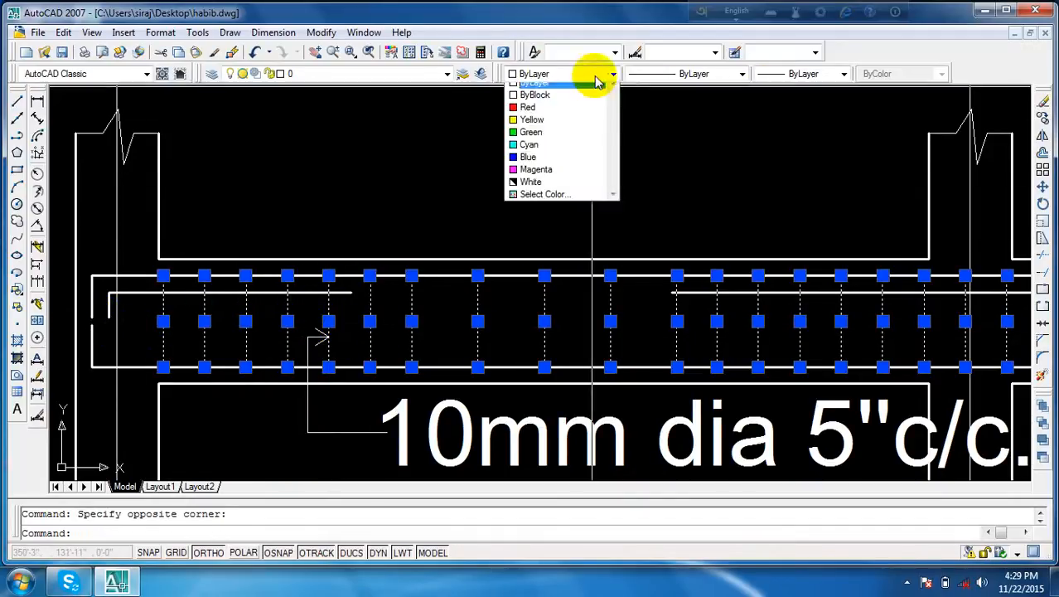
{"action": "left_click", "coordinate": [586, 165]}
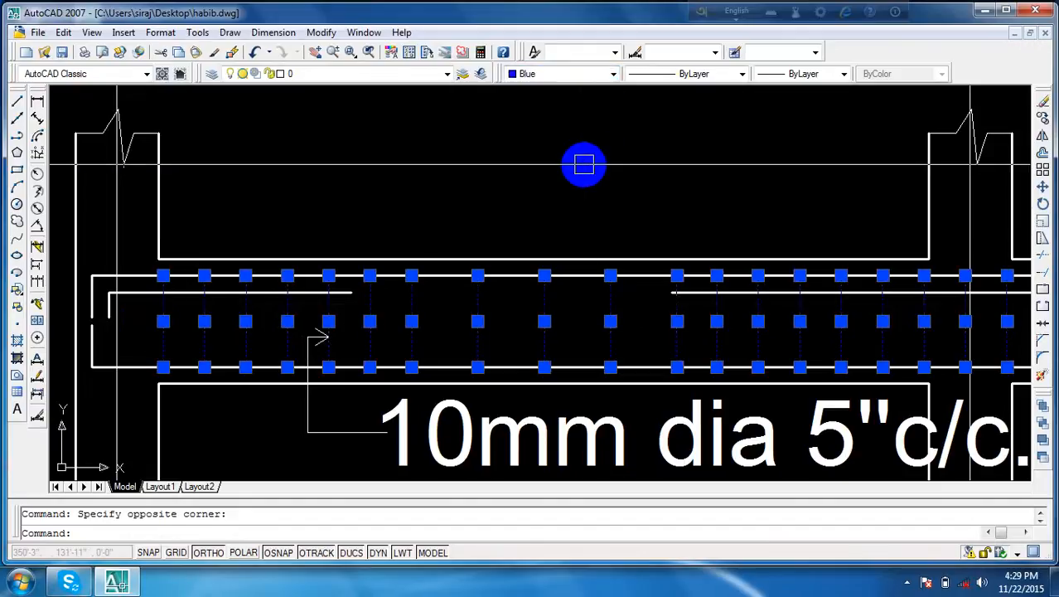
{"action": "key", "text": "Escape"}
- Examine the recoloured stirrups along the 8'-7" and 16'-2" spans
{"action": "scroll", "coordinate": [622, 315], "scroll_direction": "down", "scroll_amount": 2}
{"action": "middle_click_drag", "start_coordinate": [634, 343], "coordinate": [343, 291]}
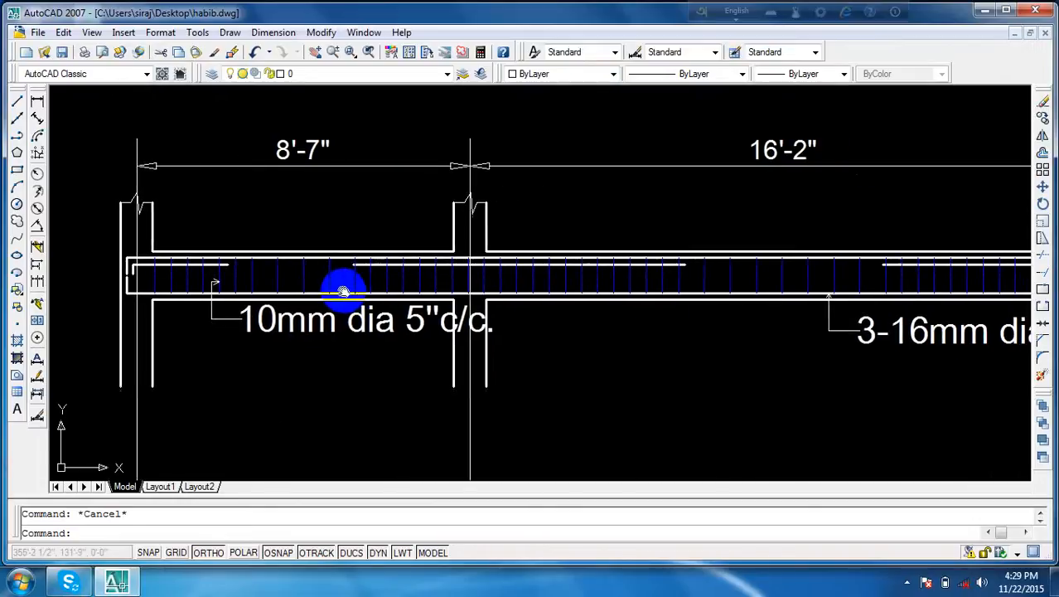
{"action": "middle_click_drag", "start_coordinate": [699, 386], "coordinate": [631, 367]}
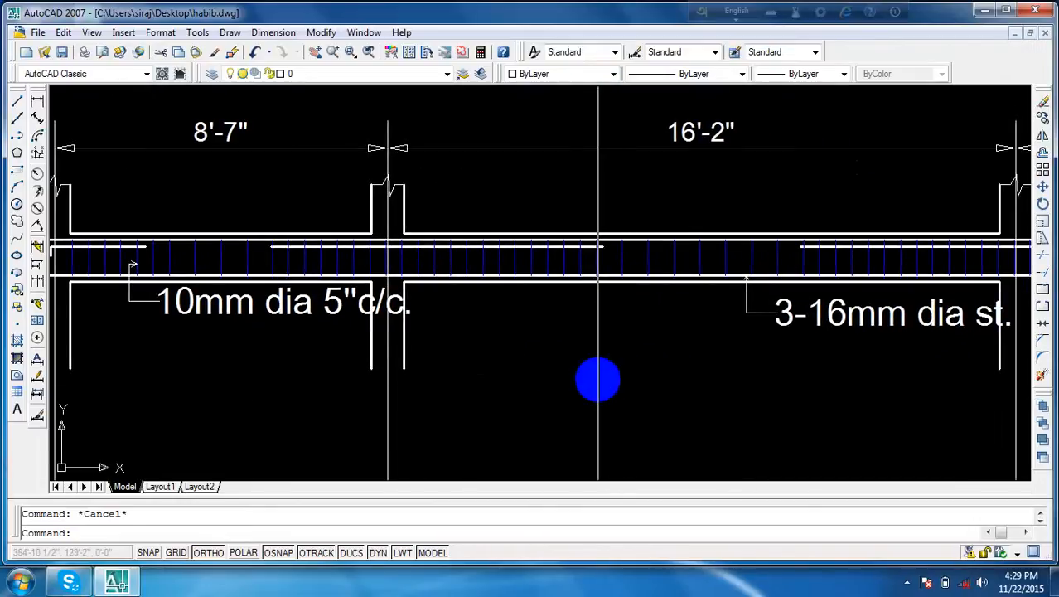
{"action": "mouse_move", "coordinate": [493, 378]}
{"action": "middle_mouse_down"}
{"action": "mouse_move", "coordinate": [624, 374]}
{"action": "mouse_move", "coordinate": [450, 313]}
{"action": "middle_mouse_up"}
{"action": "scroll", "coordinate": [610, 374], "scroll_direction": "down", "scroll_amount": 2}
{"action": "scroll", "coordinate": [519, 303], "scroll_direction": "up", "scroll_amount": 3}
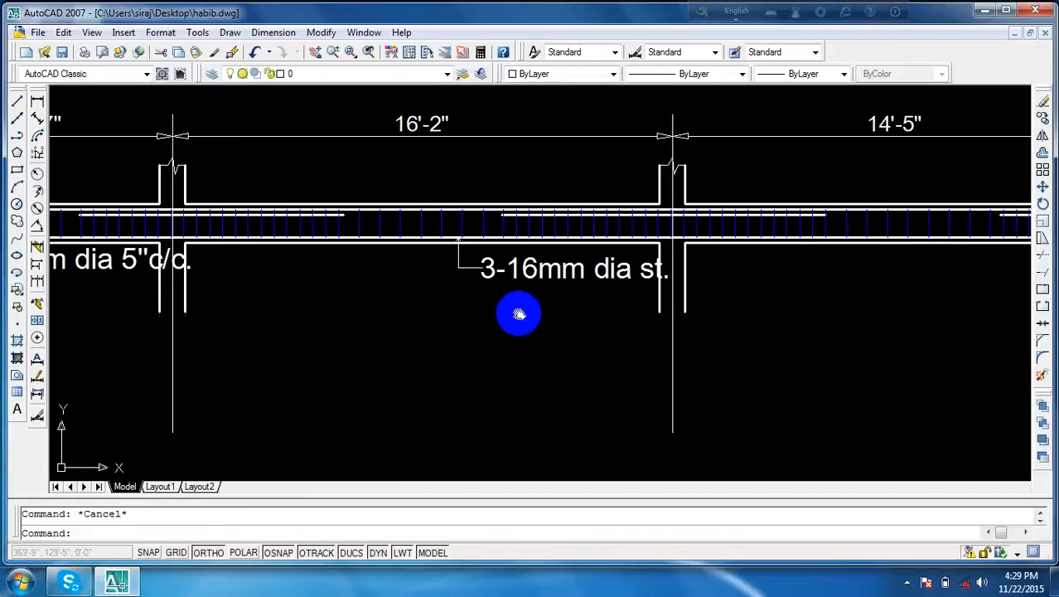
{"action": "middle_click_drag", "start_coordinate": [519, 313], "coordinate": [600, 327]}
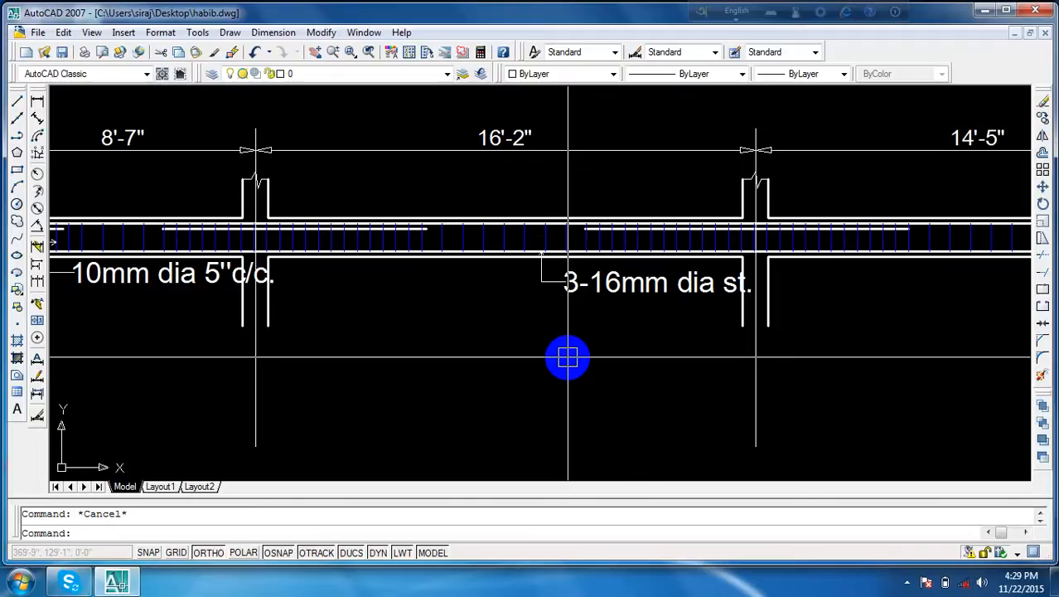
{"action": "scroll", "coordinate": [551, 366], "scroll_direction": "down", "scroll_amount": 3}
{"action": "middle_click_drag", "start_coordinate": [551, 374], "coordinate": [901, 378]}
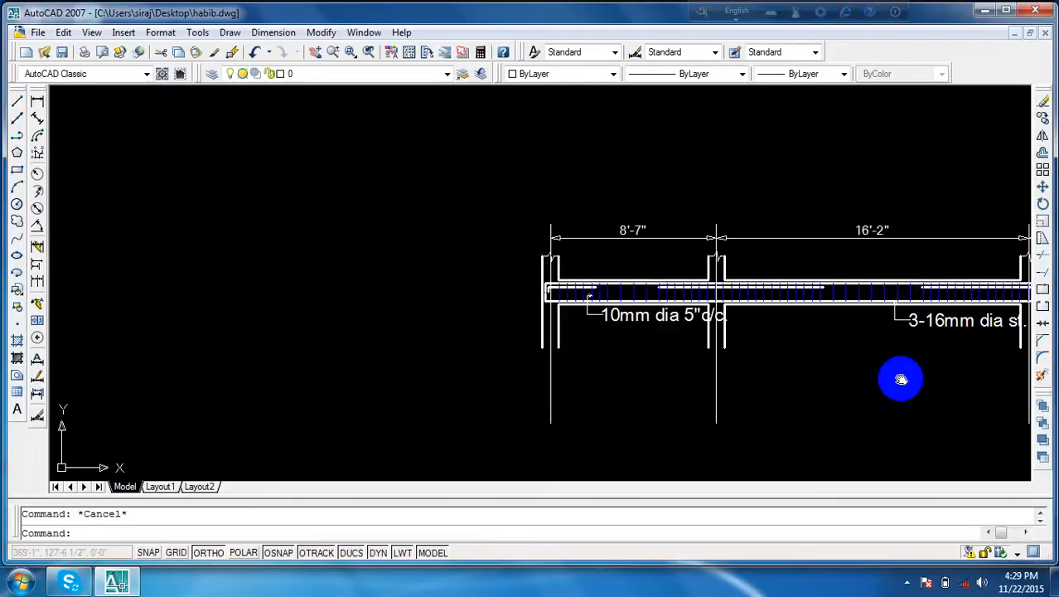
- Copy the break symbol's five line segments from the first column's upper end to its lower end, based on the left corner
{"action": "scroll", "coordinate": [549, 286], "scroll_direction": "up", "scroll_amount": 5}
{"action": "scroll", "coordinate": [556, 248], "scroll_direction": "up", "scroll_amount": 5}
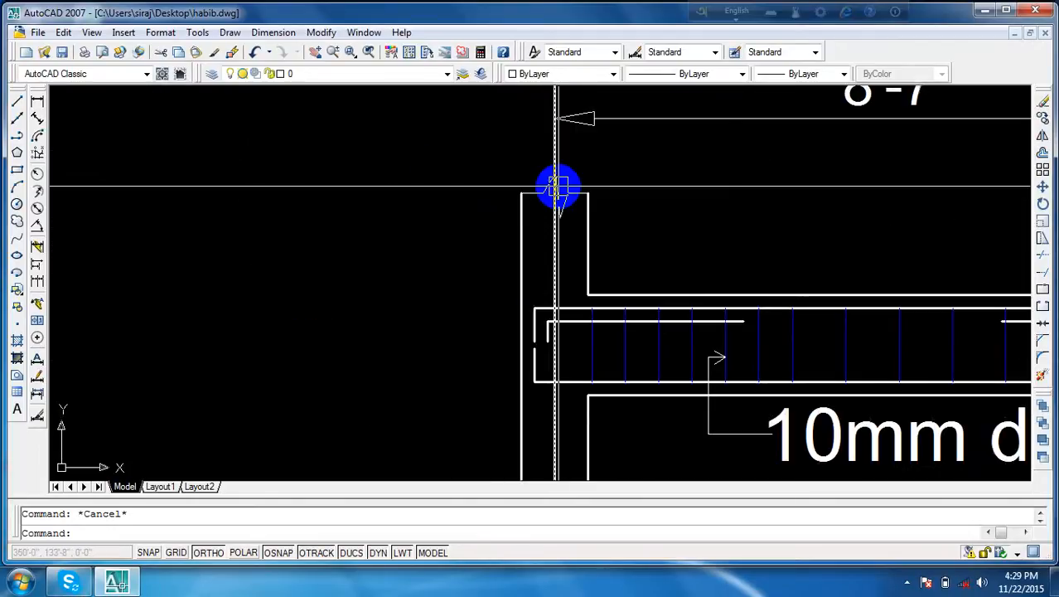
{"action": "scroll", "coordinate": [572, 196], "scroll_direction": "up", "scroll_amount": 3}
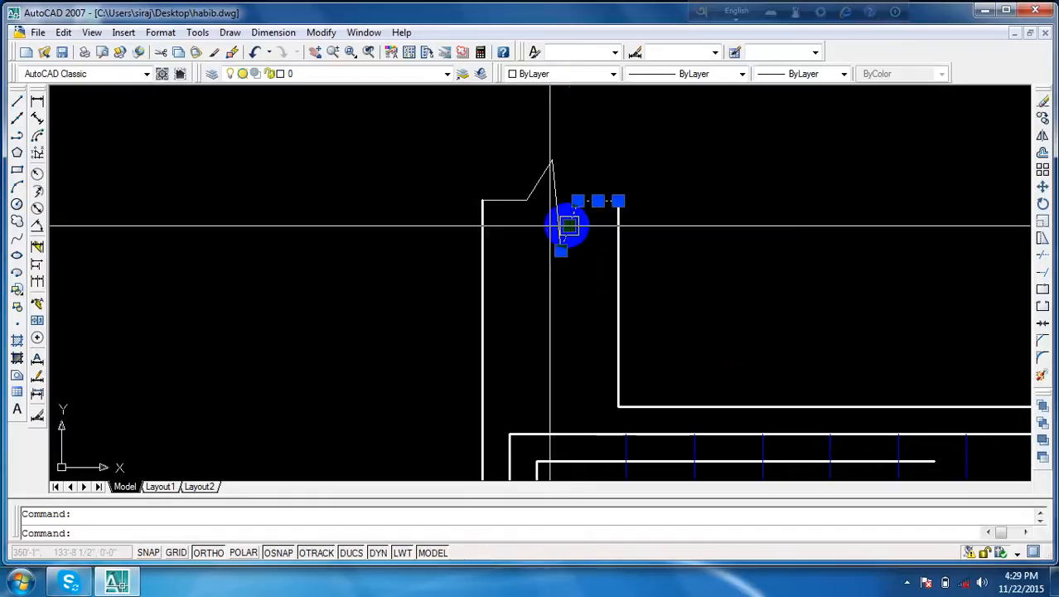
{"action": "left_click", "coordinate": [559, 202]}
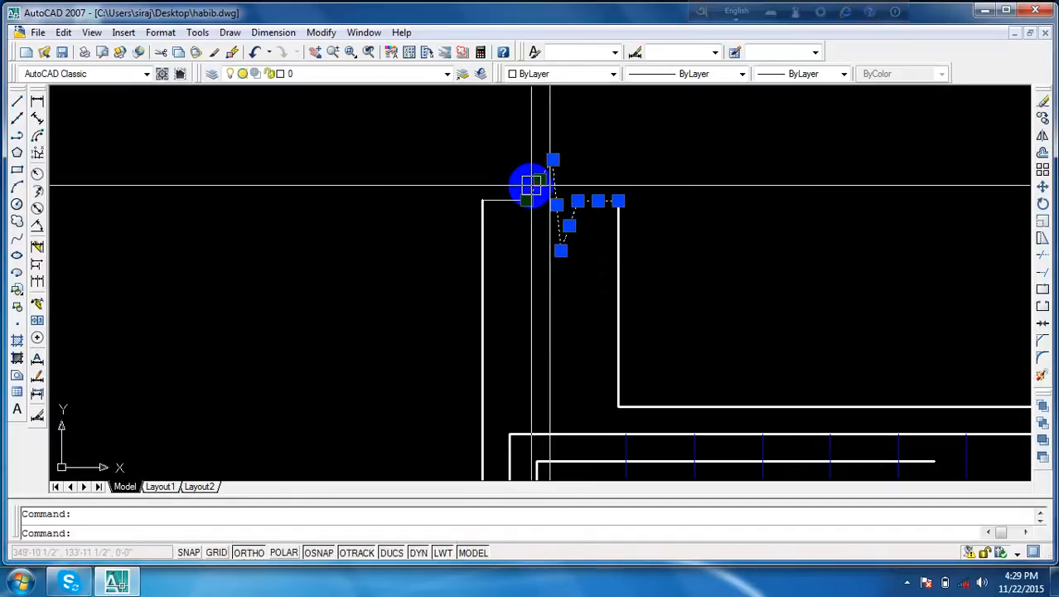
{"action": "left_click", "coordinate": [510, 200]}
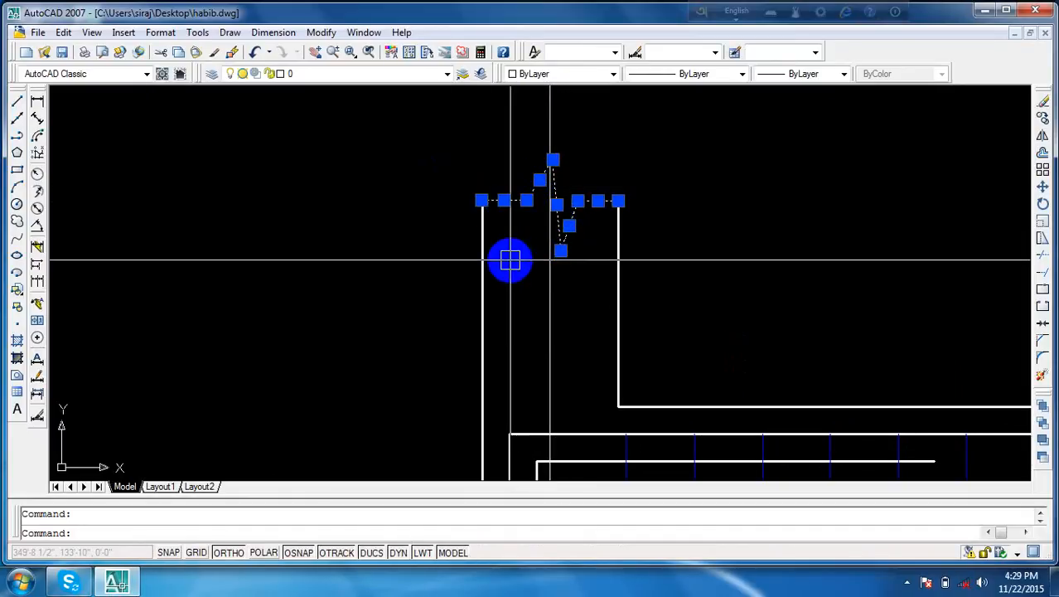
{"action": "scroll", "coordinate": [508, 262], "scroll_direction": "down", "scroll_amount": 2}
{"action": "middle_click_drag", "start_coordinate": [508, 264], "coordinate": [529, 220]}
{"action": "type", "text": "co"}
{"action": "key", "text": "Return"}
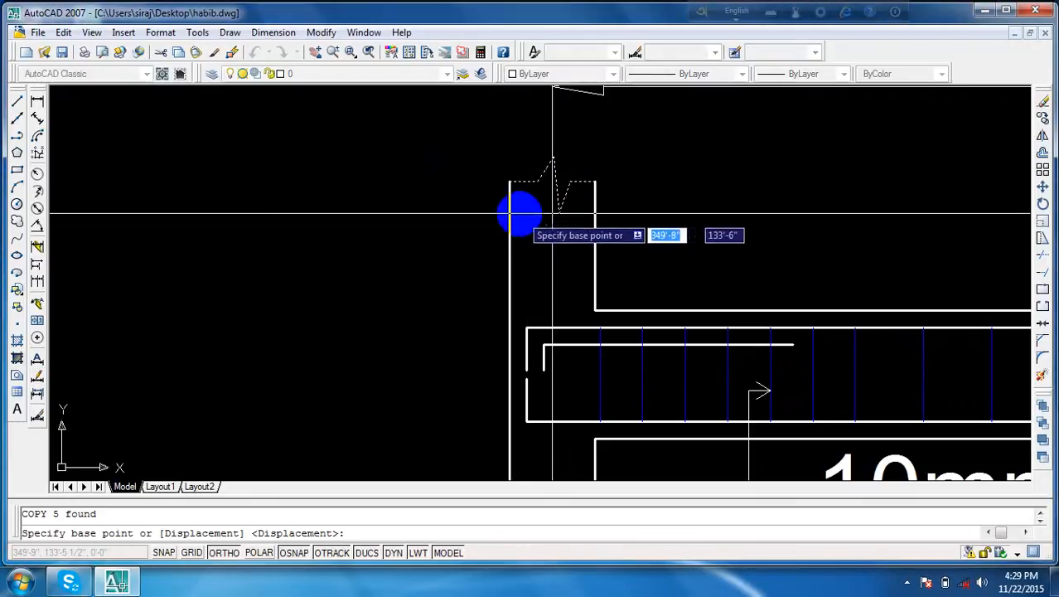
{"action": "left_click", "coordinate": [510, 181]}
{"action": "scroll", "coordinate": [512, 324], "scroll_direction": "down", "scroll_amount": 4}
{"action": "middle_click_drag", "start_coordinate": [511, 324], "coordinate": [497, 231]}
{"action": "scroll", "coordinate": [518, 352], "scroll_direction": "up", "scroll_amount": 6}
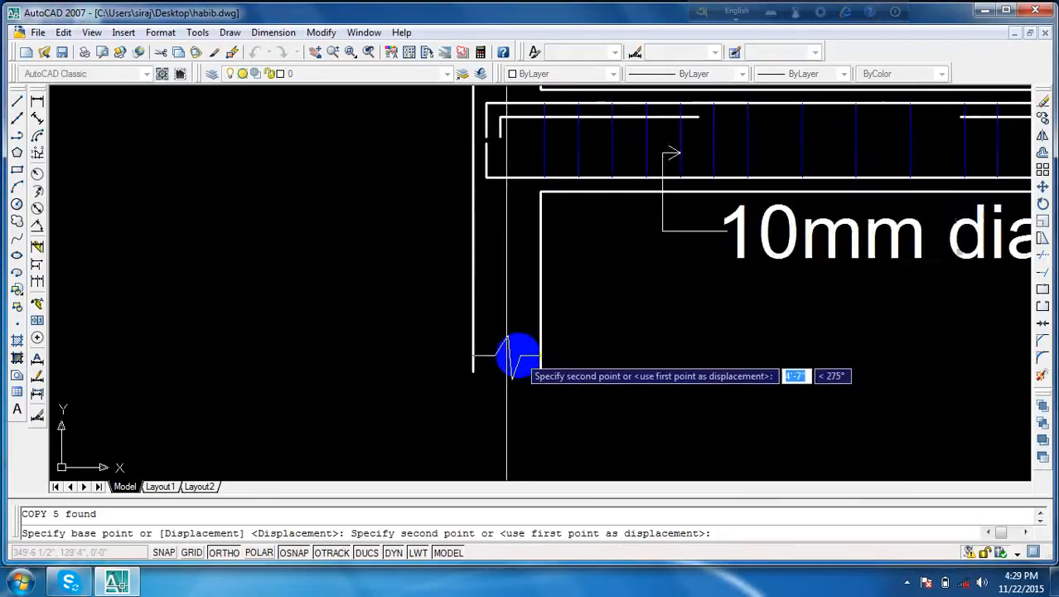
{"action": "left_click", "coordinate": [423, 391]}
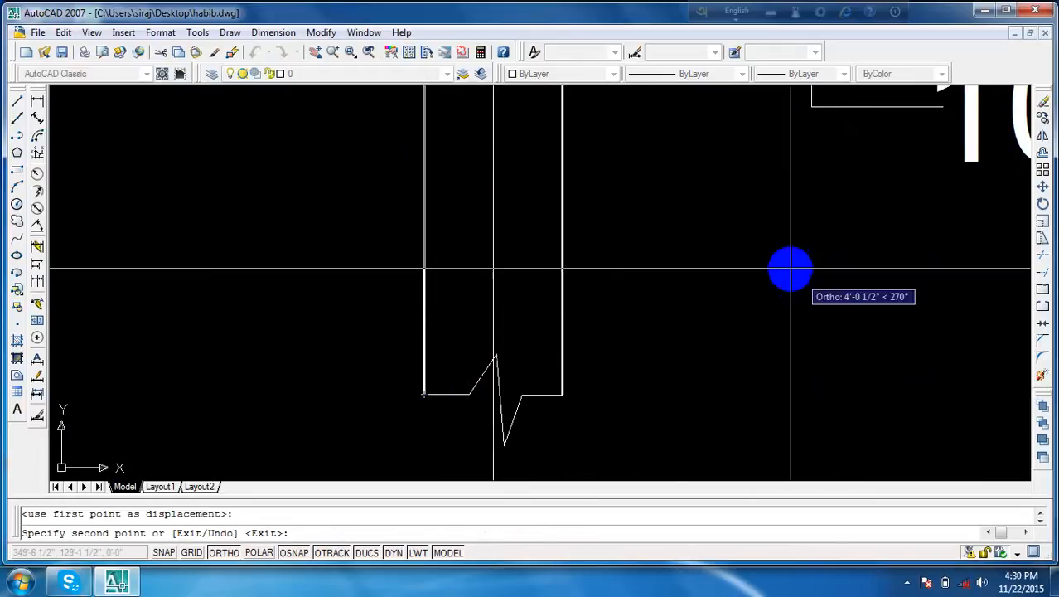
- Place further copies of the break symbol at the lower ends of the second and third columns
{"action": "scroll", "coordinate": [772, 293], "scroll_direction": "down", "scroll_amount": 5}
{"action": "middle_click_drag", "start_coordinate": [772, 294], "coordinate": [265, 350]}
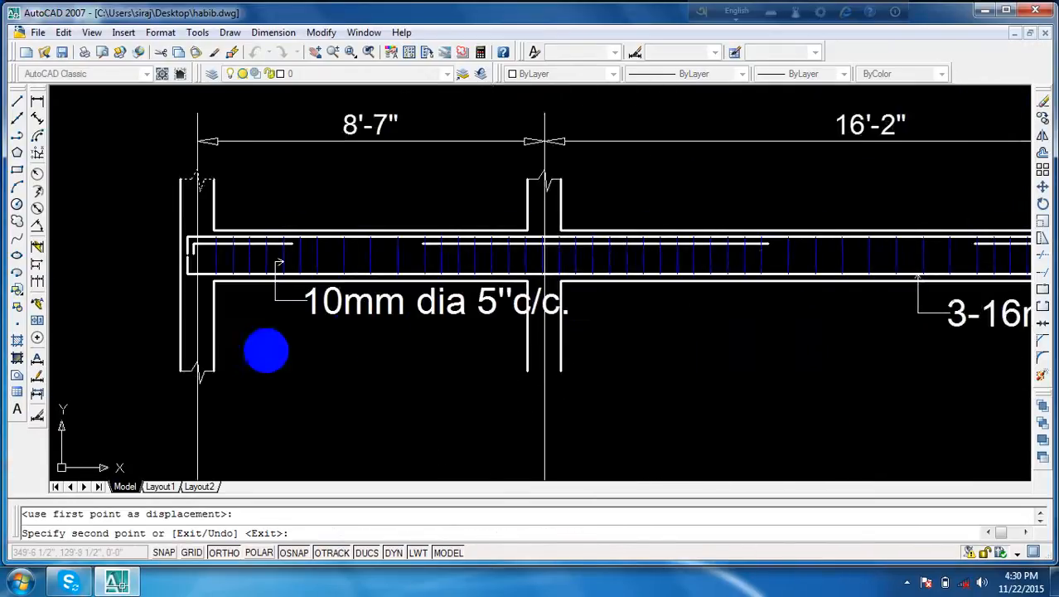
{"action": "scroll", "coordinate": [547, 384], "scroll_direction": "up", "scroll_amount": 2}
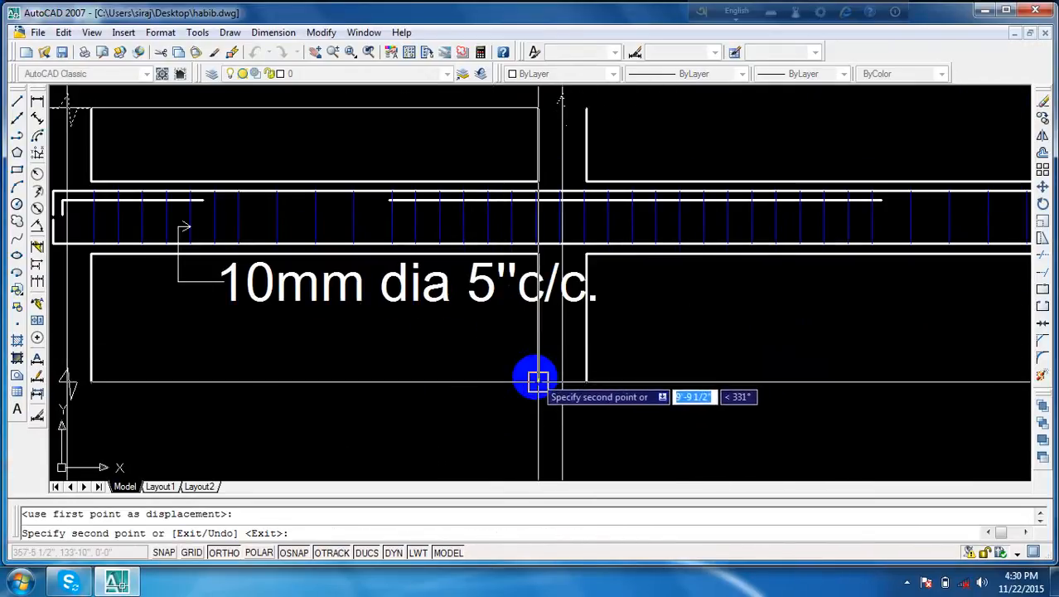
{"action": "left_click", "coordinate": [538, 380]}
{"action": "scroll", "coordinate": [863, 369], "scroll_direction": "down", "scroll_amount": 4}
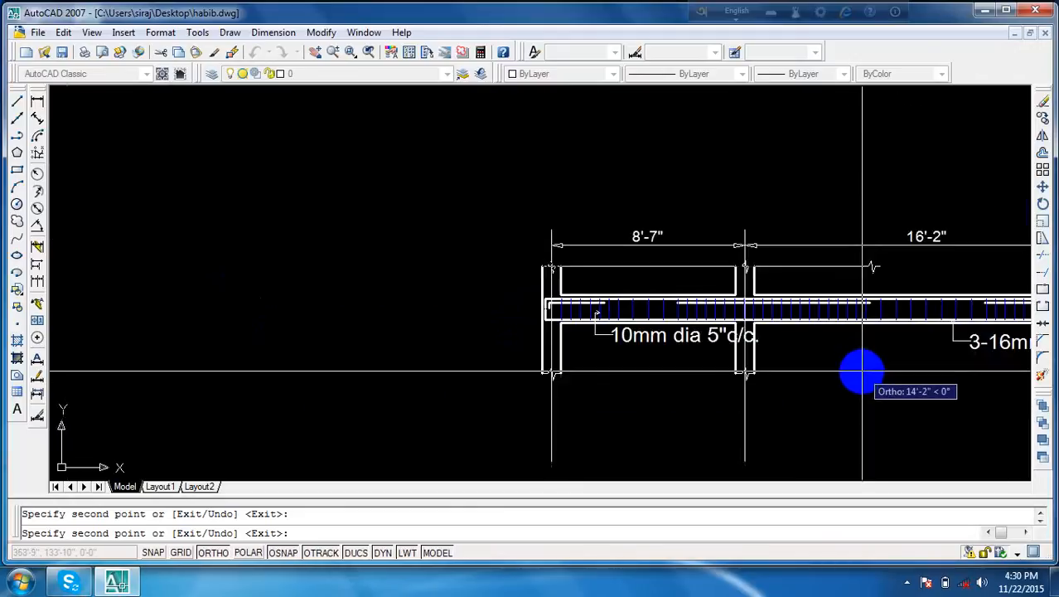
{"action": "middle_click_drag", "start_coordinate": [863, 372], "coordinate": [504, 338]}
{"action": "scroll", "coordinate": [683, 357], "scroll_direction": "up", "scroll_amount": 6}
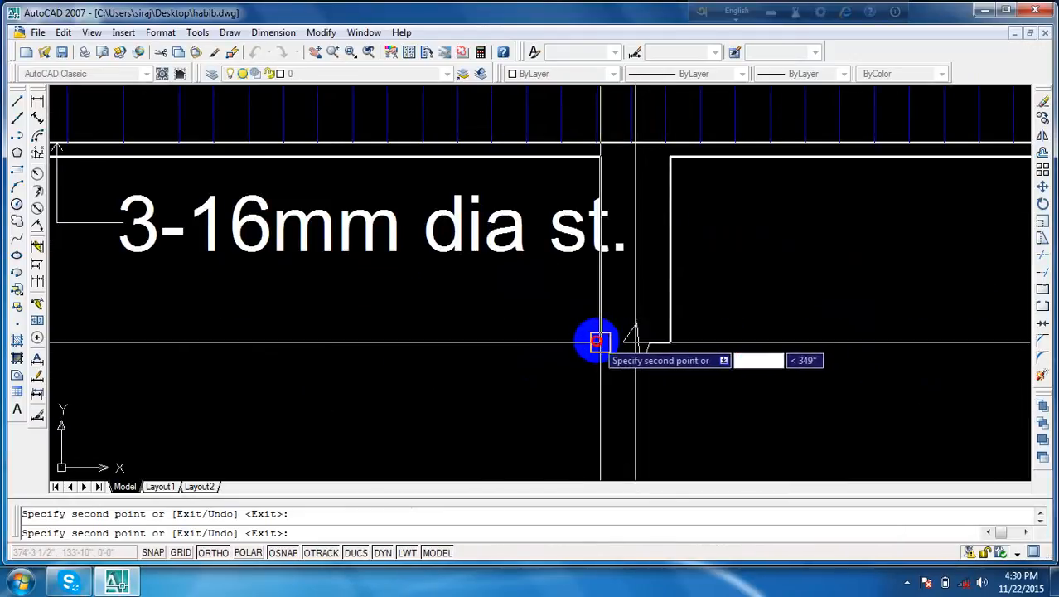
{"action": "left_click", "coordinate": [599, 342]}
- Place the last break symbol copy at the lower end of the fourth column and finish copying
{"action": "scroll", "coordinate": [896, 333], "scroll_direction": "down", "scroll_amount": 4}
{"action": "middle_click_drag", "start_coordinate": [896, 334], "coordinate": [537, 334]}
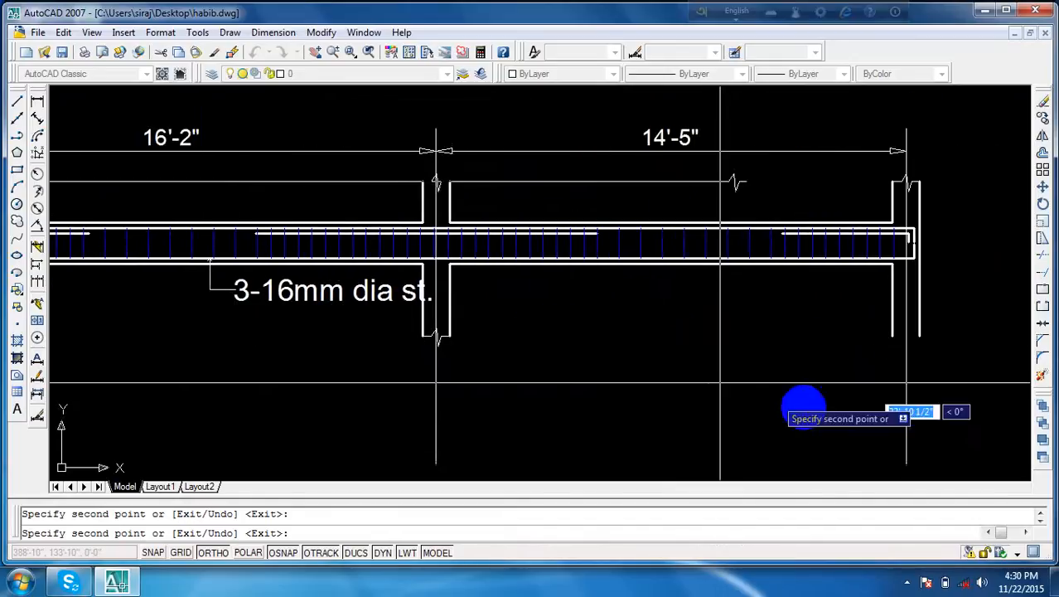
{"action": "scroll", "coordinate": [898, 343], "scroll_direction": "up", "scroll_amount": 6}
{"action": "left_click", "coordinate": [866, 305]}
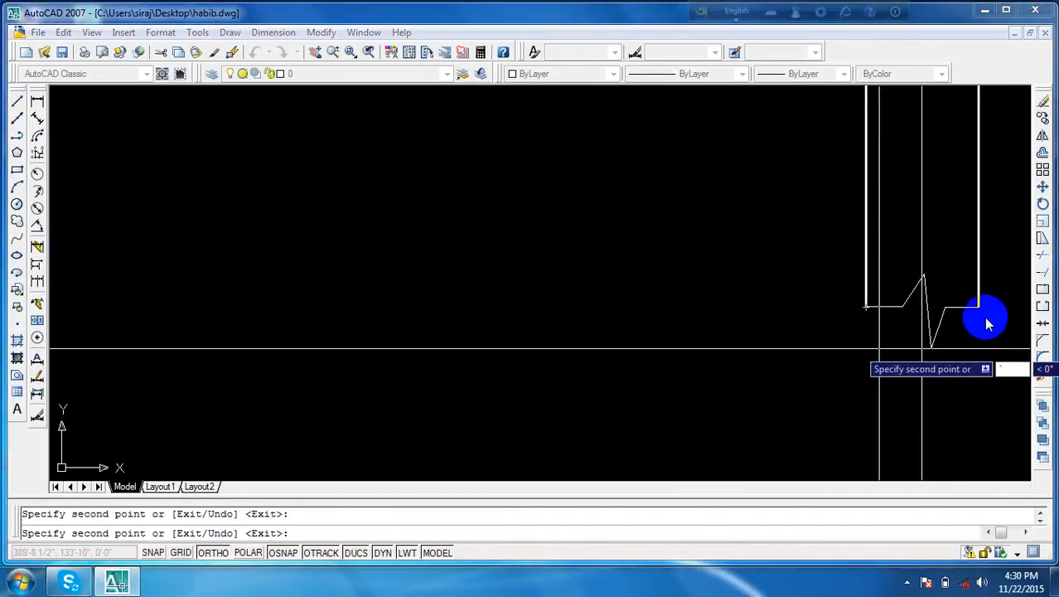
{"action": "key", "text": "Escape"}
{"action": "key", "text": "Escape"}
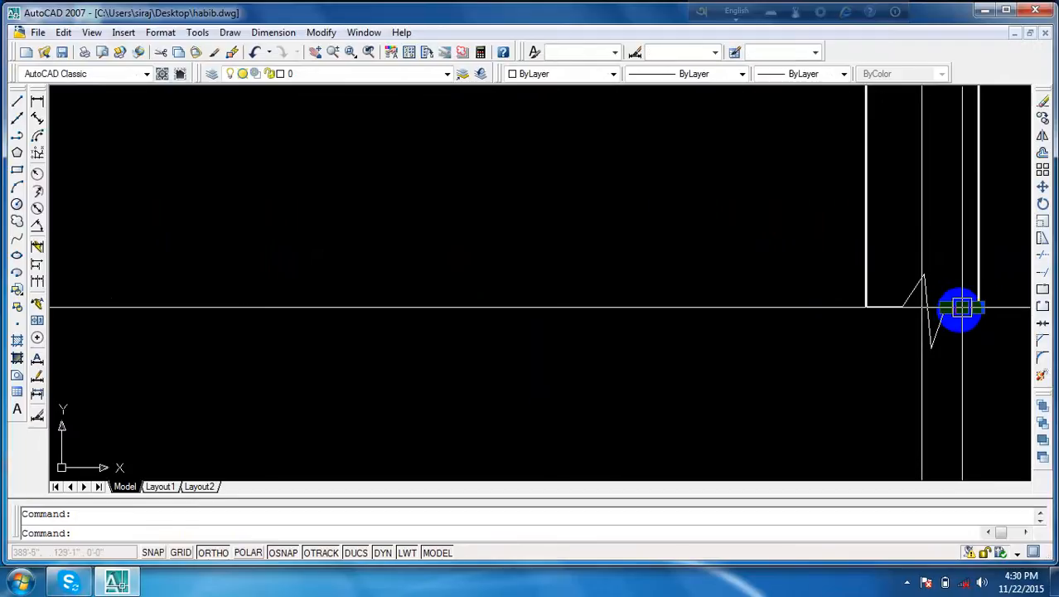
- Stretch both outer ends of the fourth column's lower break symbol past the column faces, the right end by about 2 1/2"
{"action": "left_click", "coordinate": [980, 309]}
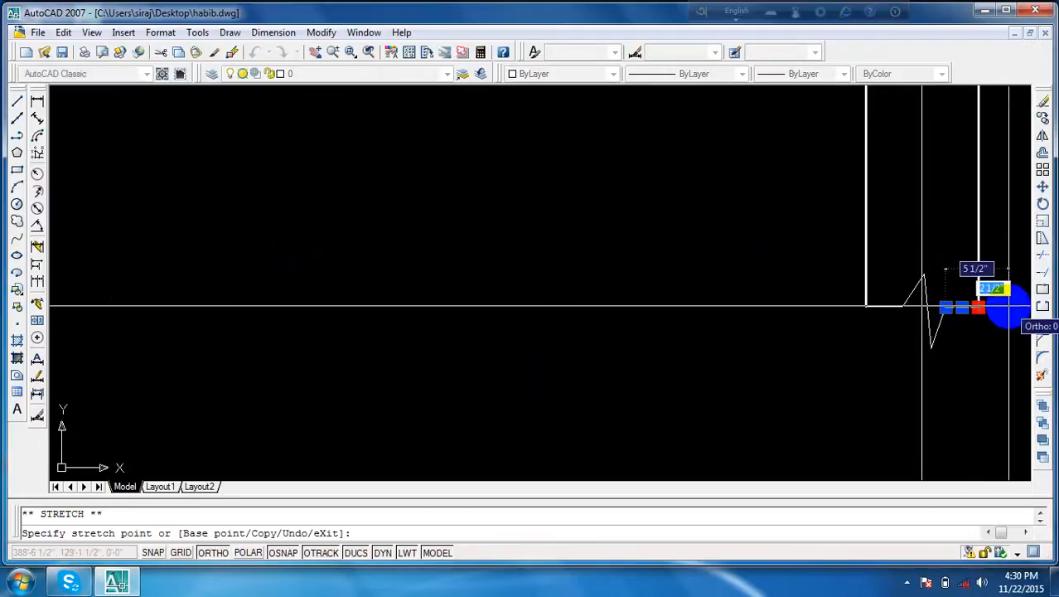
{"action": "left_click", "coordinate": [1008, 308]}
{"action": "left_click", "coordinate": [877, 306]}
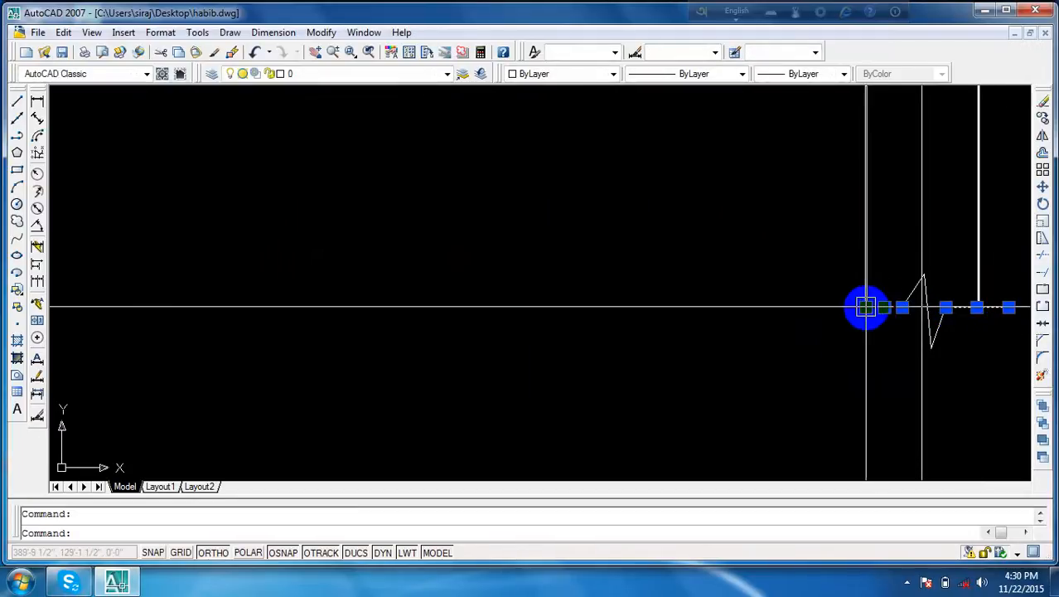
{"action": "left_click", "coordinate": [866, 307]}
{"action": "left_click", "coordinate": [824, 308]}
{"action": "key", "text": "Escape"}
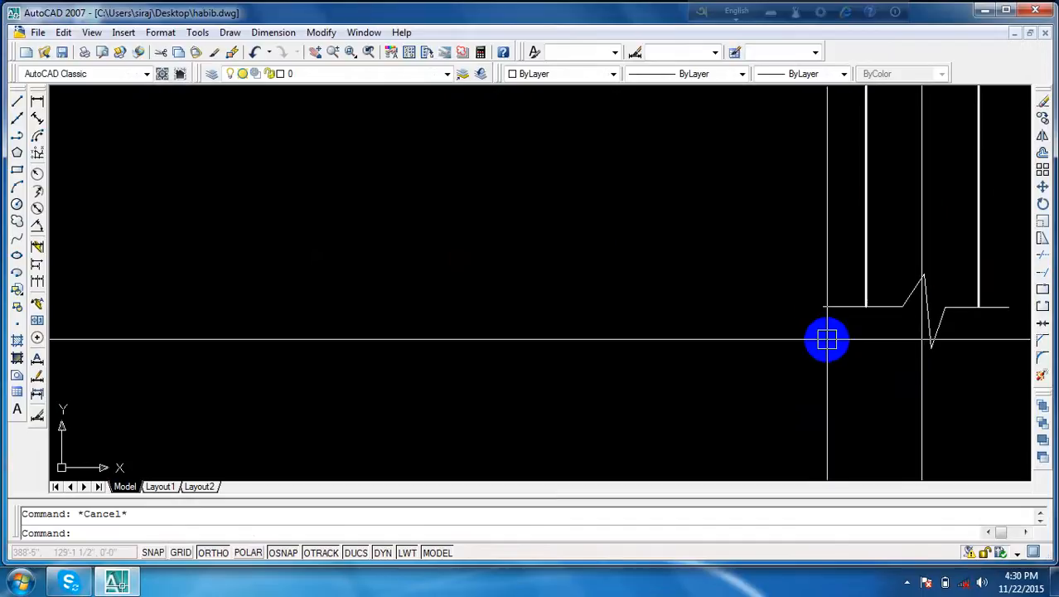
- Stretch both outer ends of the break symbol at the first column's upper end slightly beyond the column faces
{"action": "scroll", "coordinate": [796, 395], "scroll_direction": "down", "scroll_amount": 5}
{"action": "middle_click_drag", "start_coordinate": [696, 403], "coordinate": [882, 374]}
{"action": "scroll", "coordinate": [740, 398], "scroll_direction": "down", "scroll_amount": 5}
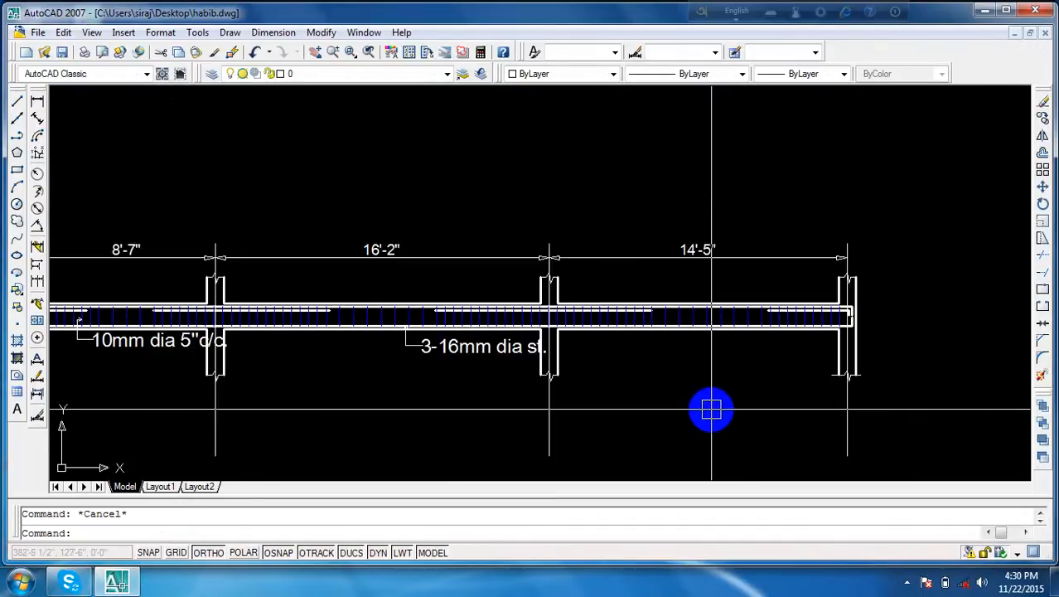
{"action": "middle_click_drag", "start_coordinate": [711, 409], "coordinate": [950, 398]}
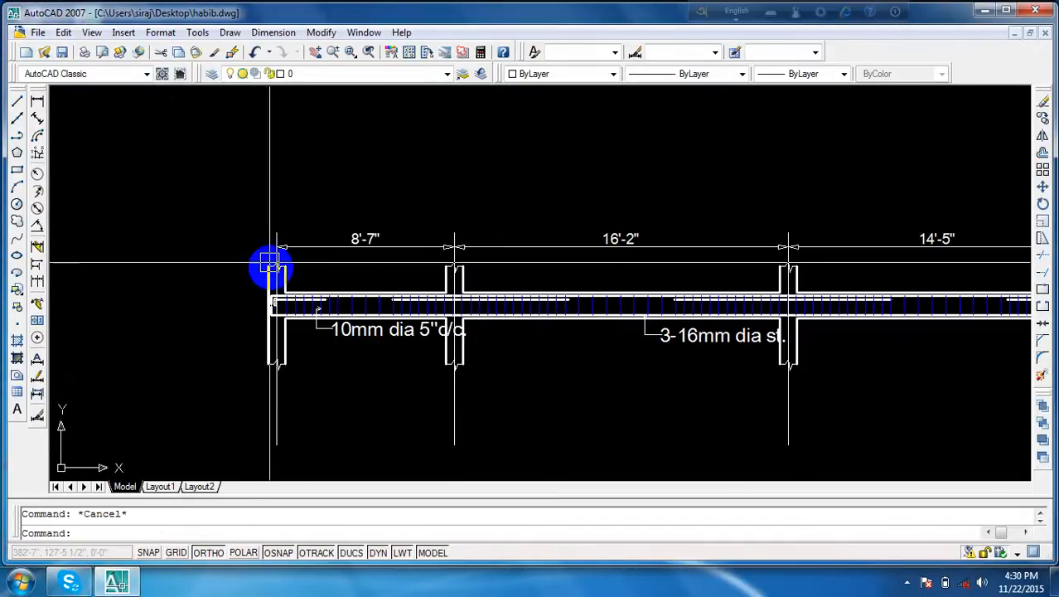
{"action": "scroll", "coordinate": [279, 266], "scroll_direction": "up", "scroll_amount": 5}
{"action": "scroll", "coordinate": [285, 265], "scroll_direction": "up", "scroll_amount": 5}
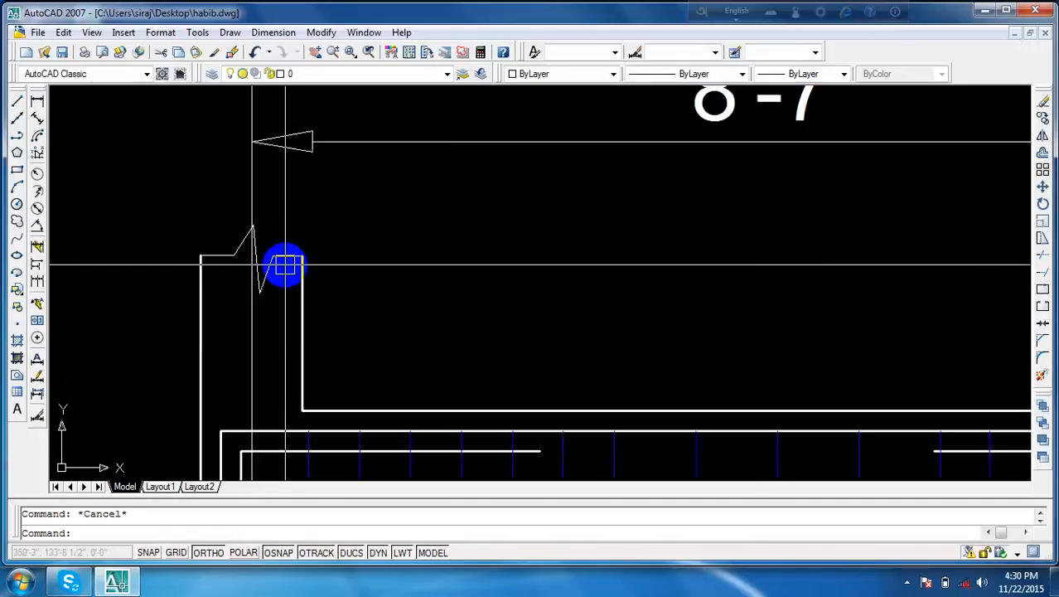
{"action": "scroll", "coordinate": [285, 265], "scroll_direction": "up", "scroll_amount": 2}
{"action": "left_click", "coordinate": [292, 253]}
{"action": "left_click", "coordinate": [307, 252]}
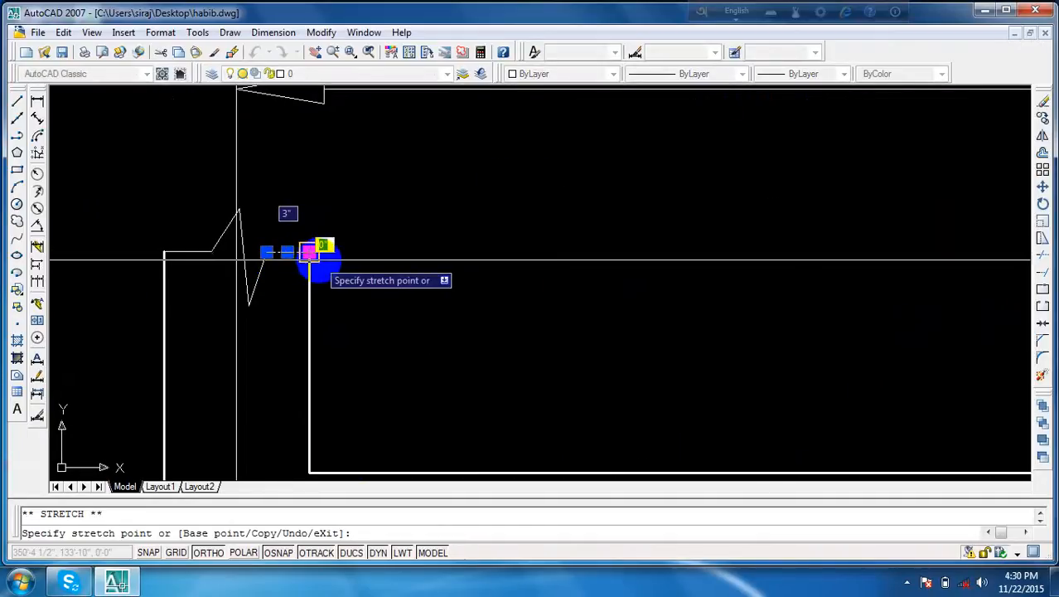
{"action": "left_click", "coordinate": [336, 252]}
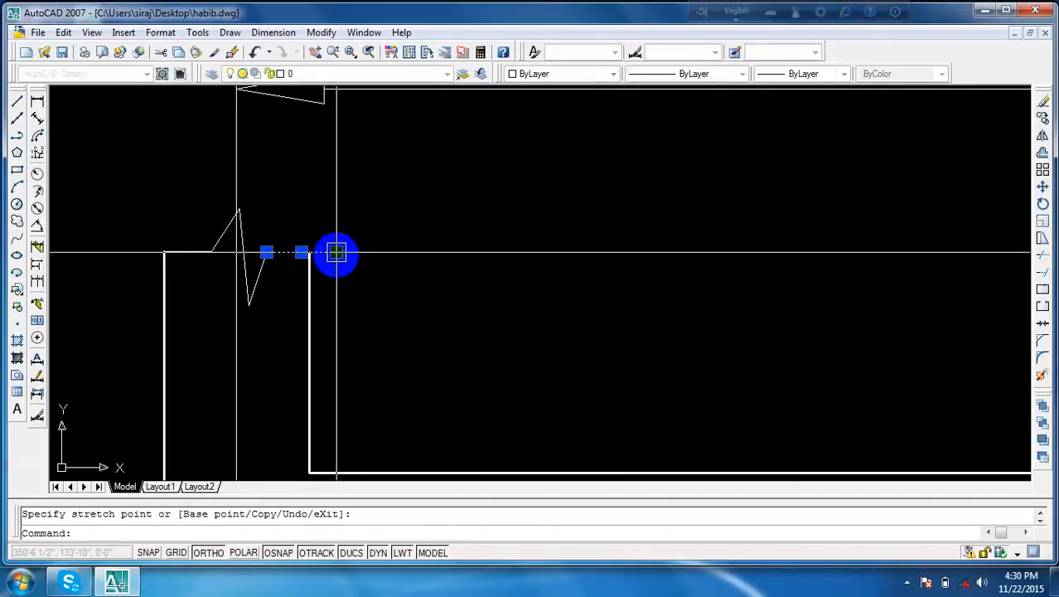
{"action": "left_click", "coordinate": [163, 251]}
{"action": "left_click", "coordinate": [163, 250]}
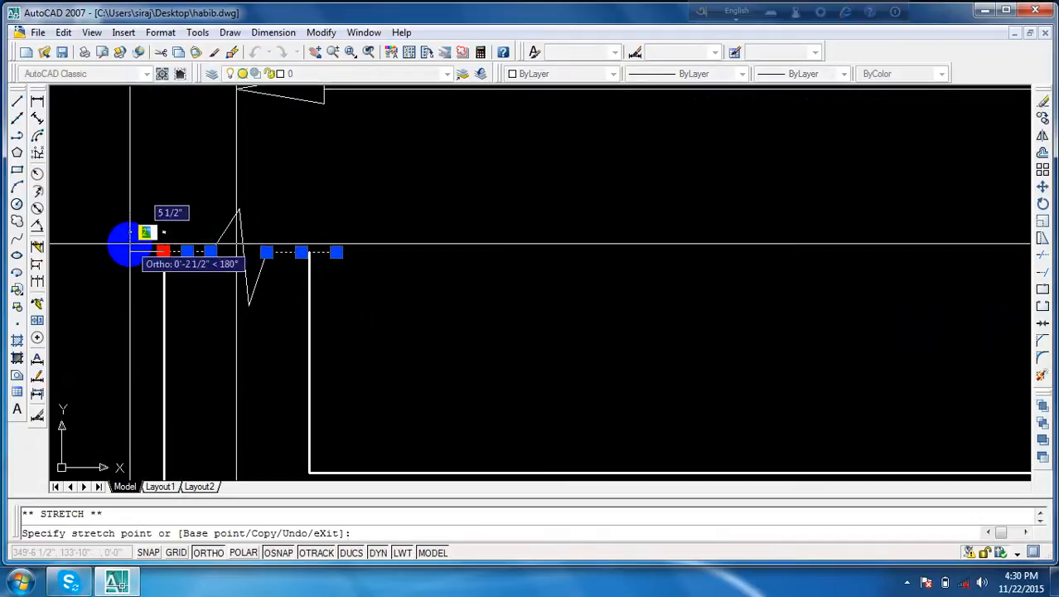
{"action": "left_click", "coordinate": [135, 250]}
{"action": "key", "text": "Escape"}
- Stretch both outer ends of the break symbol at the first column's lower end slightly past the column faces
{"action": "scroll", "coordinate": [520, 297], "scroll_direction": "down", "scroll_amount": 6}
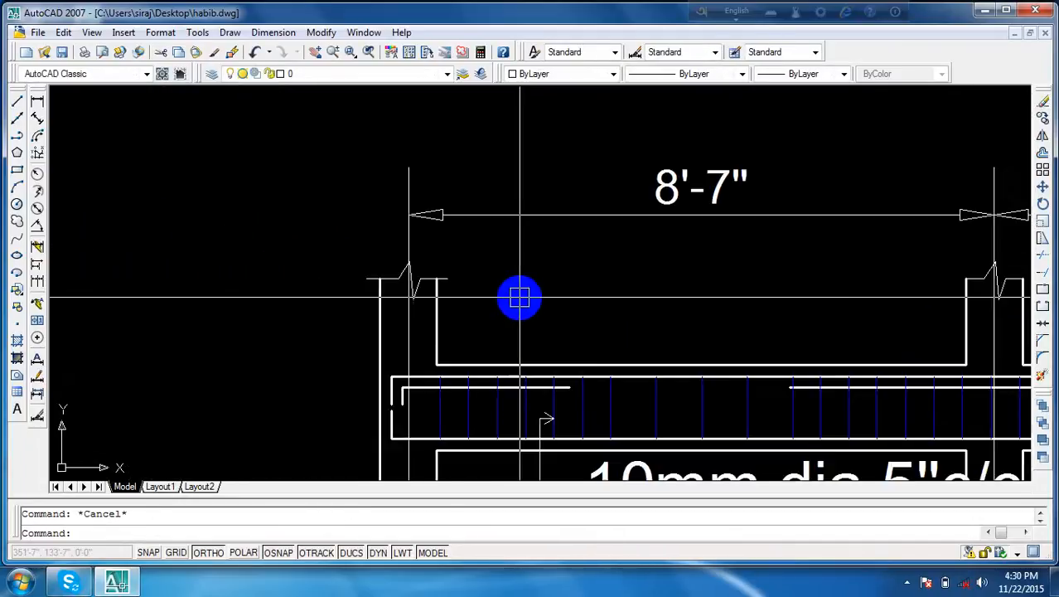
{"action": "middle_click_drag", "start_coordinate": [520, 298], "coordinate": [471, 187]}
{"action": "scroll", "coordinate": [396, 370], "scroll_direction": "up", "scroll_amount": 2}
{"action": "scroll", "coordinate": [396, 370], "scroll_direction": "up", "scroll_amount": 3}
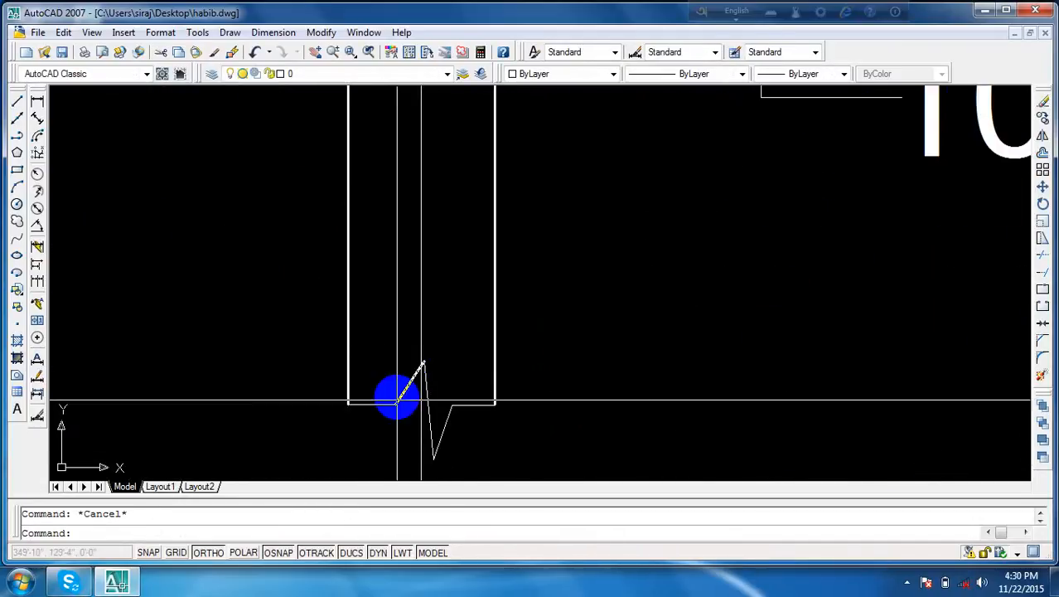
{"action": "left_click", "coordinate": [348, 403]}
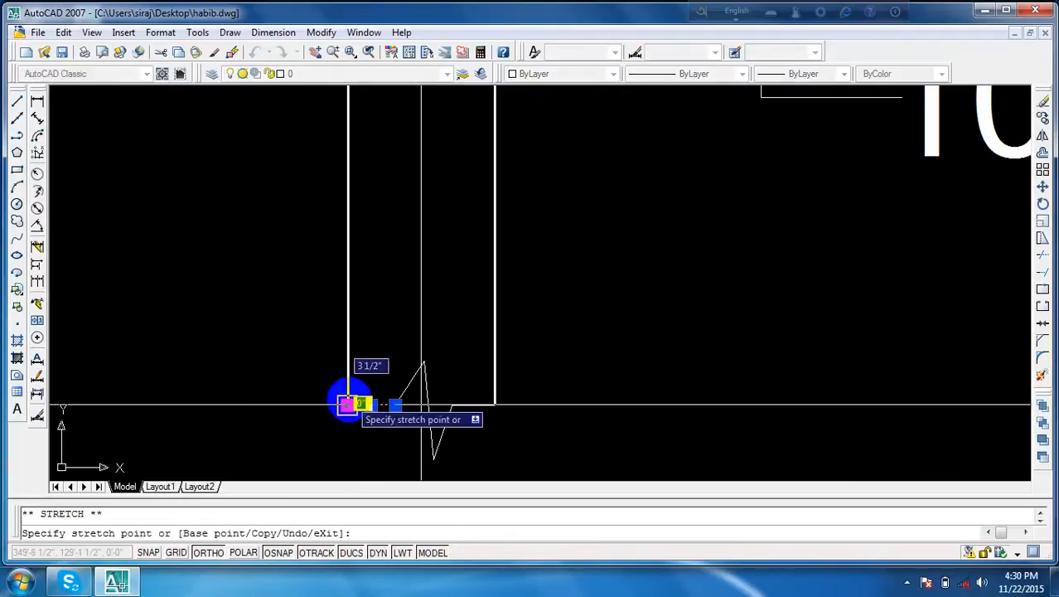
{"action": "left_click", "coordinate": [316, 404]}
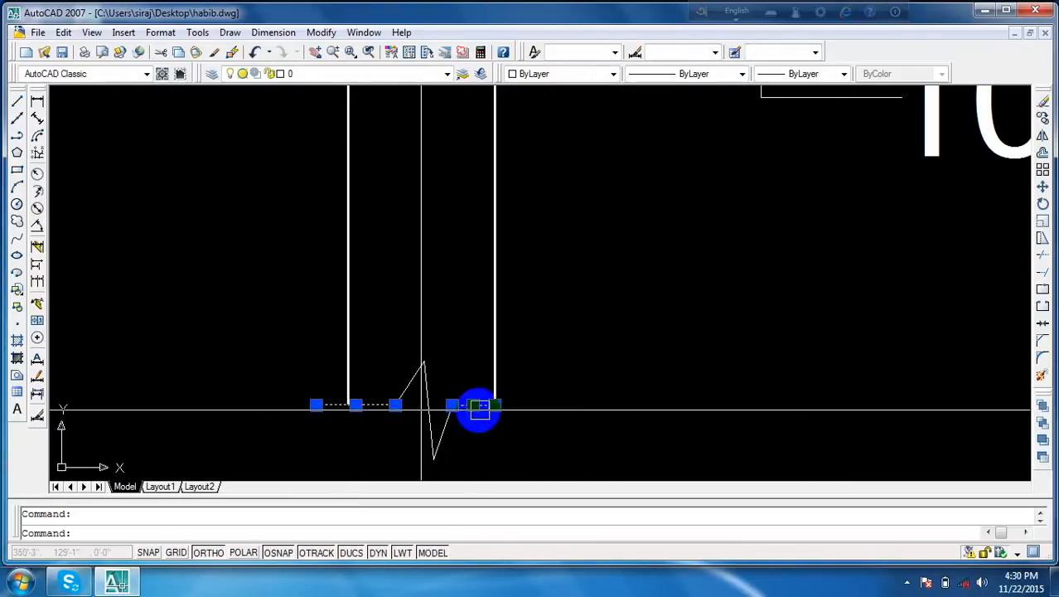
{"action": "left_click", "coordinate": [495, 405]}
{"action": "key", "text": "Escape"}
{"action": "key", "text": "Escape"}
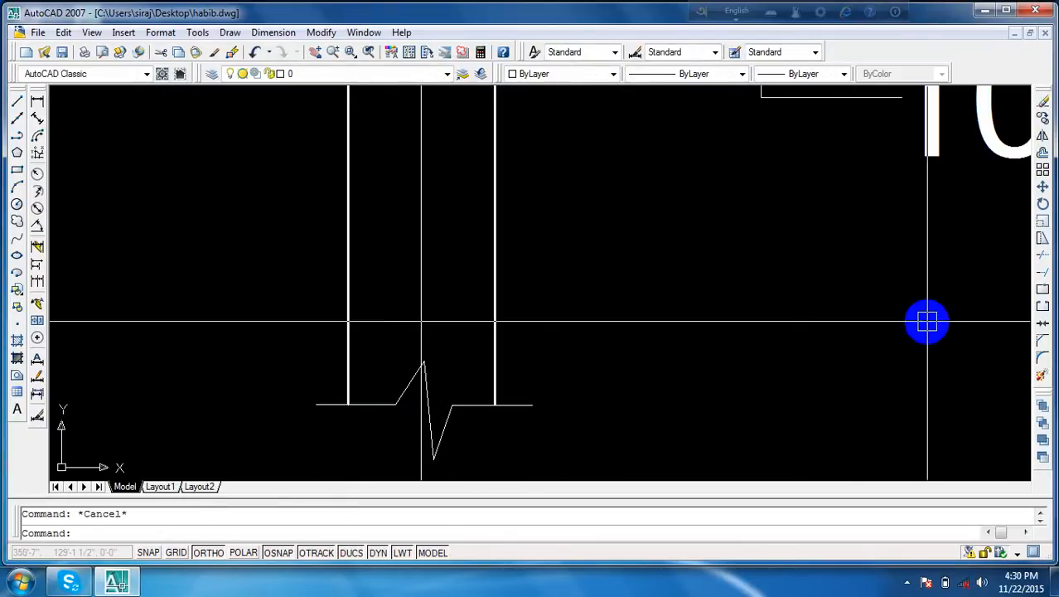
- Stretch both outer ends of the break symbol at the second column's lower end slightly past the column faces
{"action": "scroll", "coordinate": [922, 328], "scroll_direction": "down", "scroll_amount": 3}
{"action": "middle_click_drag", "start_coordinate": [920, 336], "coordinate": [330, 340]}
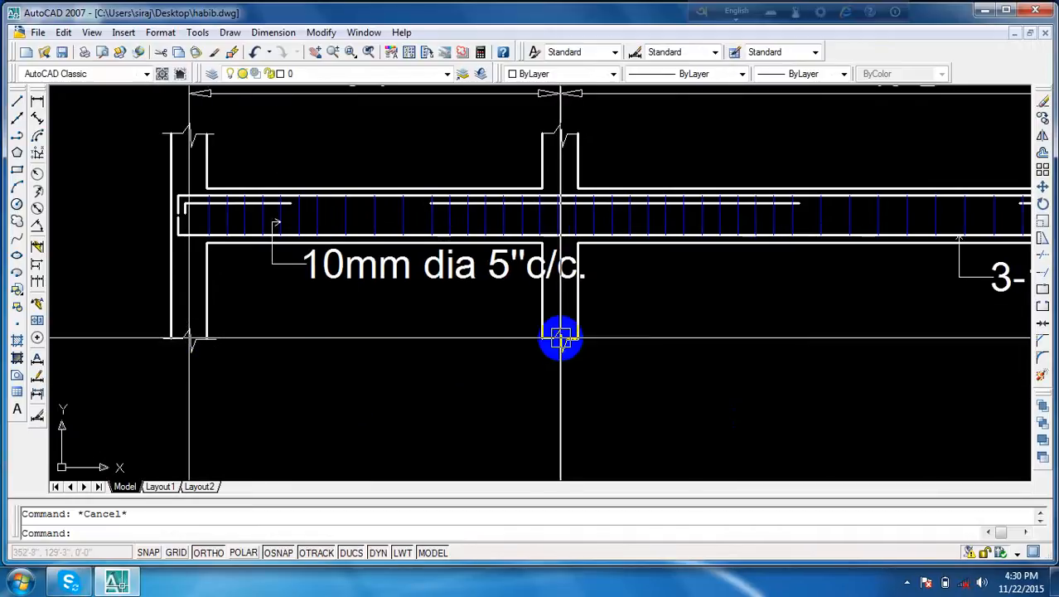
{"action": "scroll", "coordinate": [561, 338], "scroll_direction": "up", "scroll_amount": 5}
{"action": "left_click", "coordinate": [505, 342]}
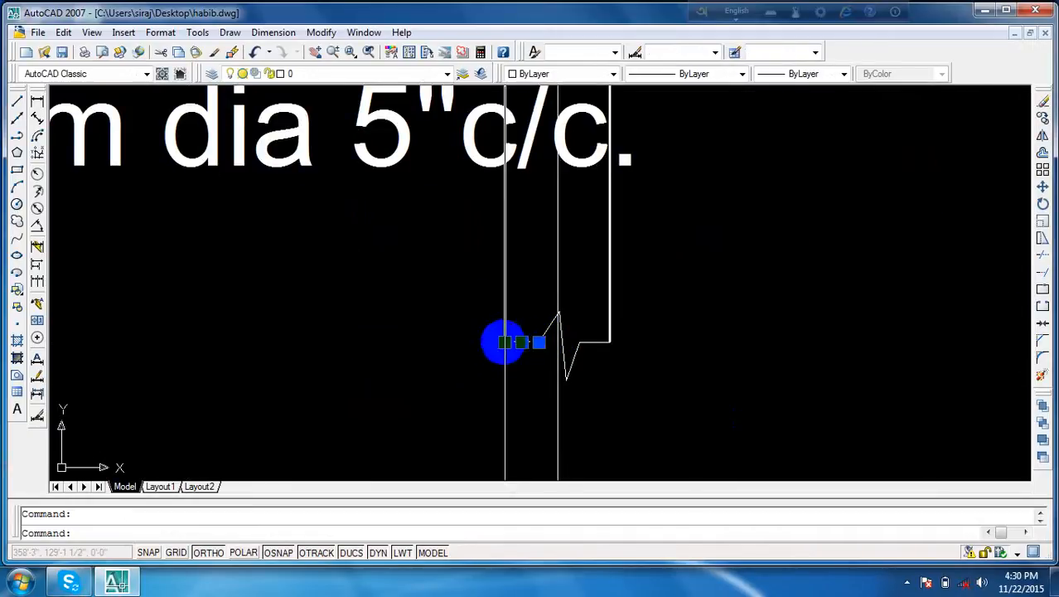
{"action": "left_click", "coordinate": [505, 342]}
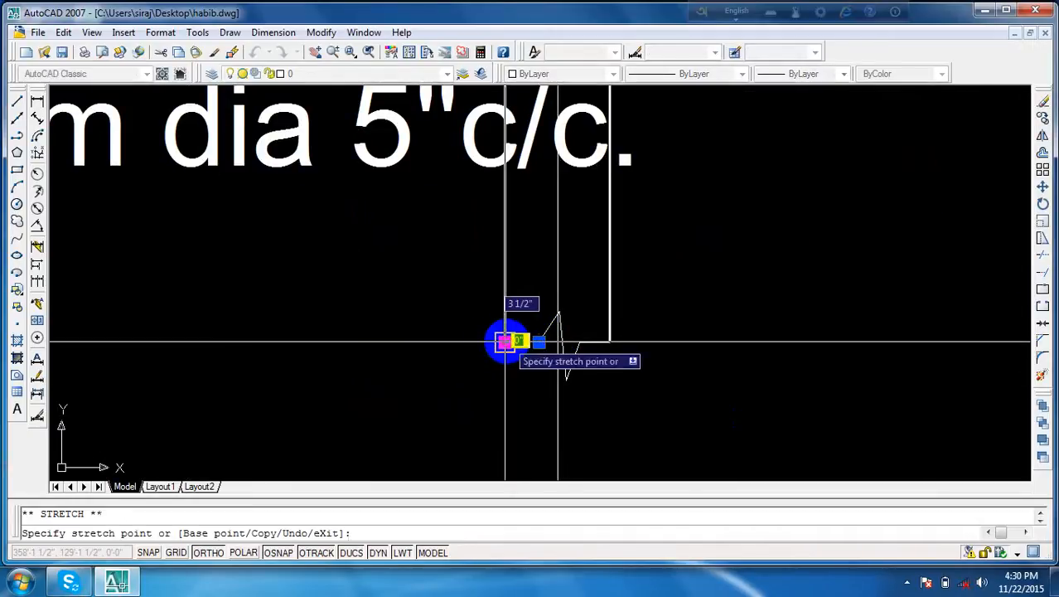
{"action": "left_click", "coordinate": [618, 342]}
{"action": "left_click", "coordinate": [611, 342]}
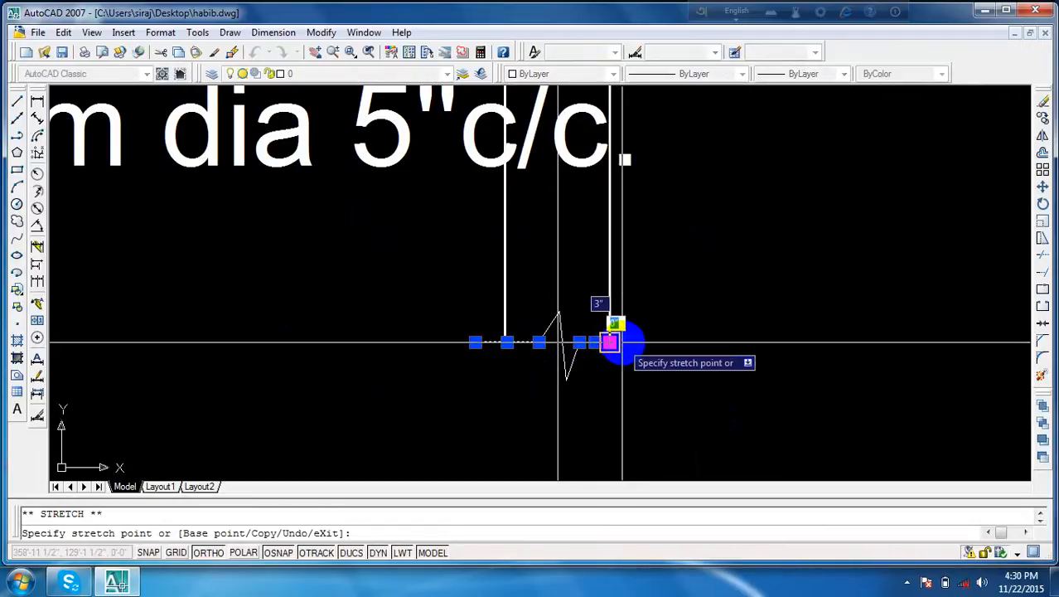
{"action": "key", "text": "Escape"}
- Stretch both outer ends of the break symbol at the third column's lower end slightly past the column faces
{"action": "scroll", "coordinate": [768, 335], "scroll_direction": "down", "scroll_amount": 5}
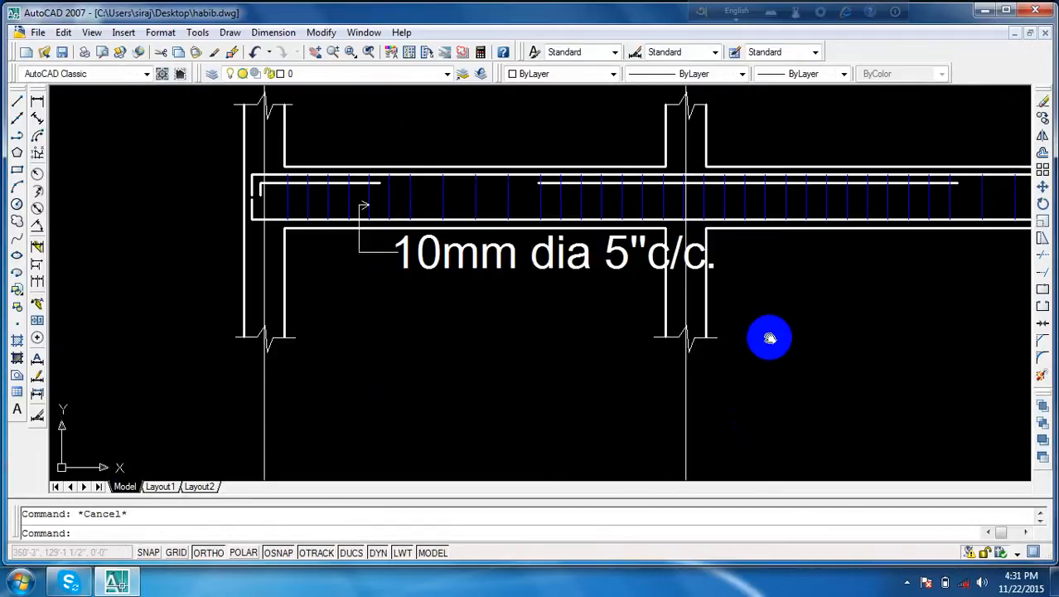
{"action": "middle_click_drag", "start_coordinate": [770, 336], "coordinate": [387, 365]}
{"action": "scroll", "coordinate": [732, 422], "scroll_direction": "down", "scroll_amount": 5}
{"action": "middle_click_drag", "start_coordinate": [731, 422], "coordinate": [487, 357]}
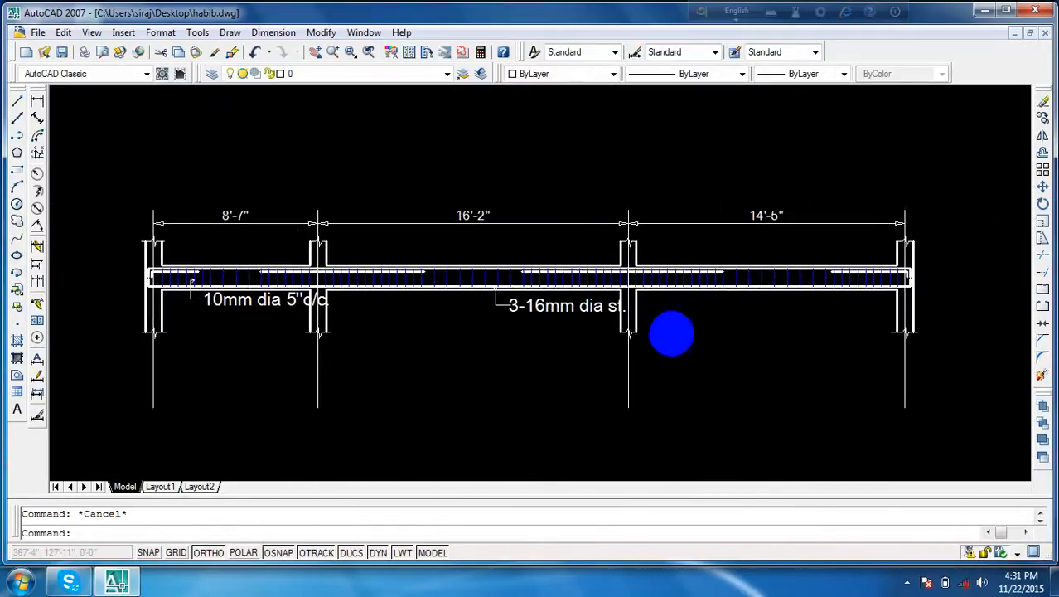
{"action": "scroll", "coordinate": [671, 334], "scroll_direction": "up", "scroll_amount": 6}
{"action": "left_click", "coordinate": [539, 348]}
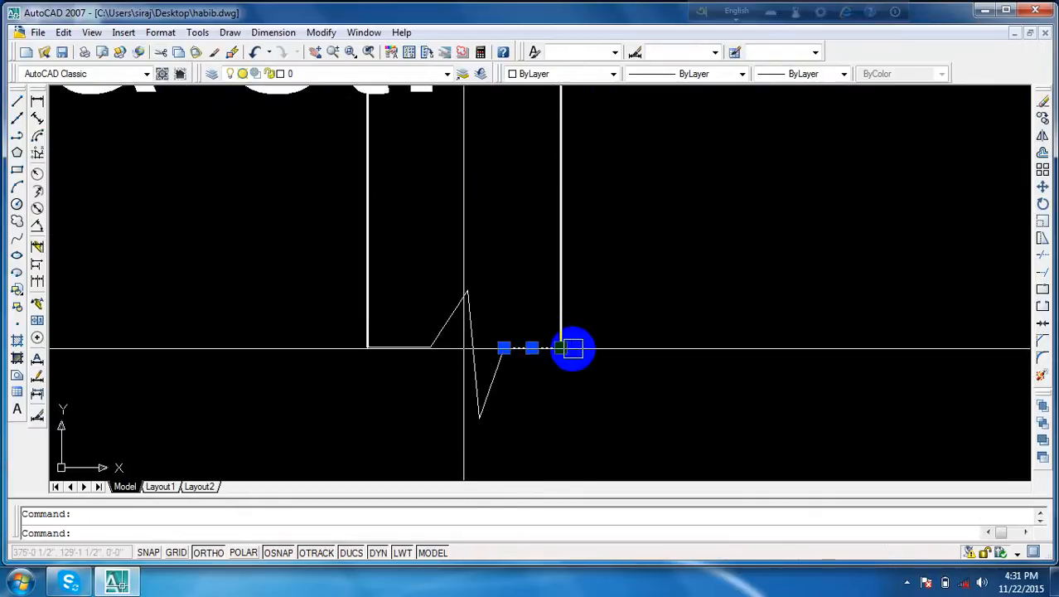
{"action": "left_click", "coordinate": [561, 348]}
{"action": "left_click", "coordinate": [599, 348]}
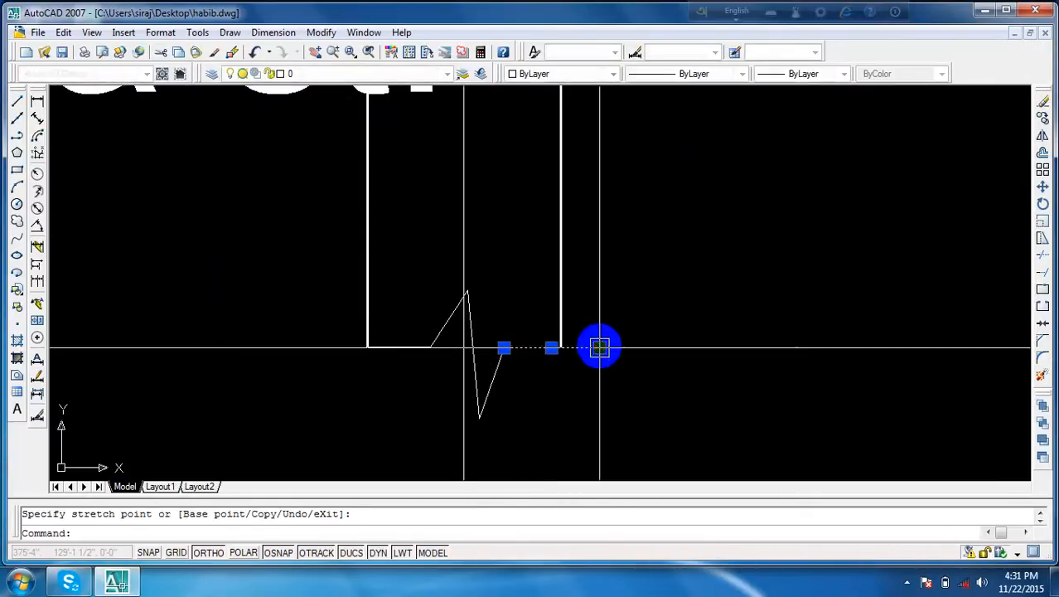
{"action": "left_click", "coordinate": [368, 346]}
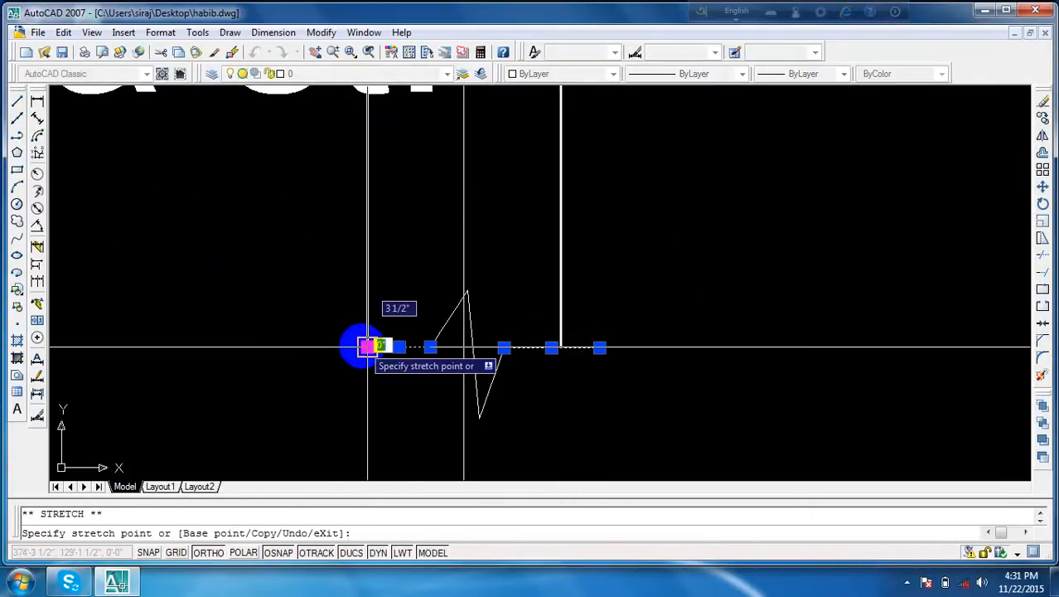
{"action": "key", "text": "Escape"}
{"action": "key", "text": "Escape"}
- Stretch both outer ends of the fourth column's upper break symbol past the column faces, dismissing the hard disk warning
{"action": "scroll", "coordinate": [666, 330], "scroll_direction": "down", "scroll_amount": 3}
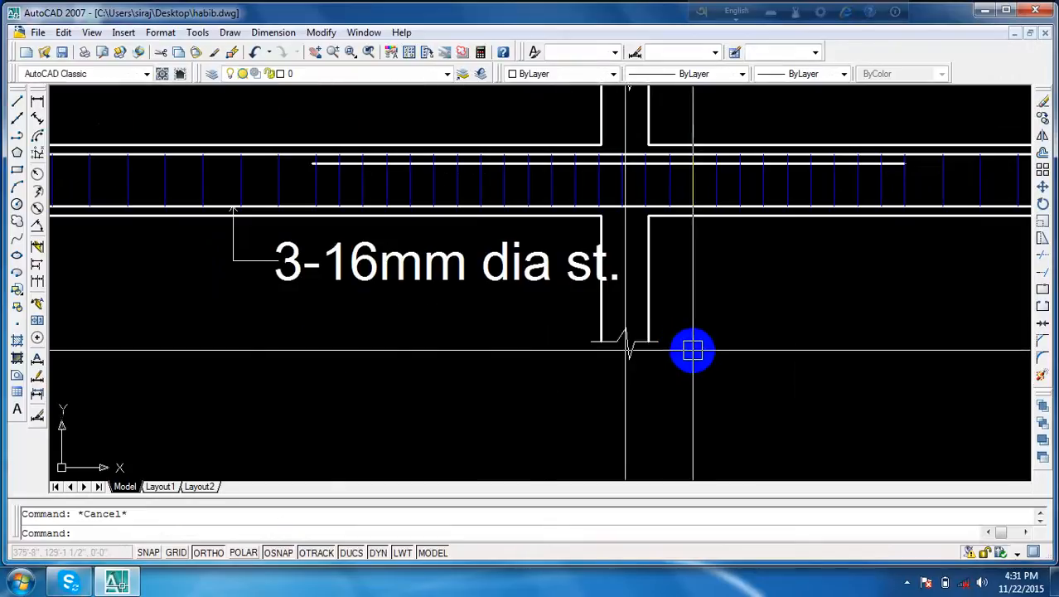
{"action": "middle_click_drag", "start_coordinate": [691, 349], "coordinate": [407, 332]}
{"action": "scroll", "coordinate": [658, 355], "scroll_direction": "down", "scroll_amount": 3}
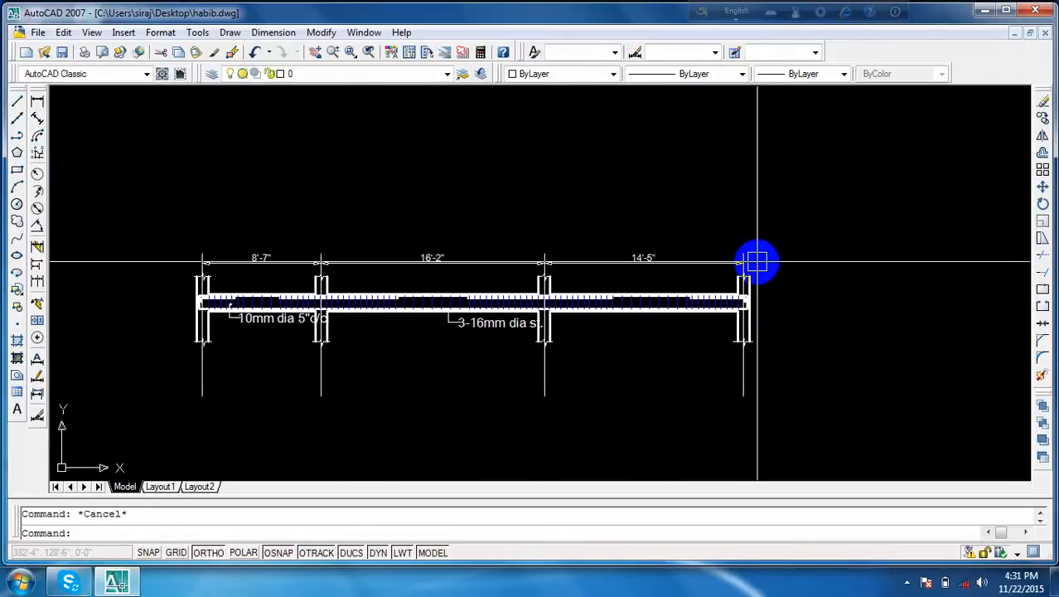
{"action": "scroll", "coordinate": [757, 260], "scroll_direction": "up", "scroll_amount": 5}
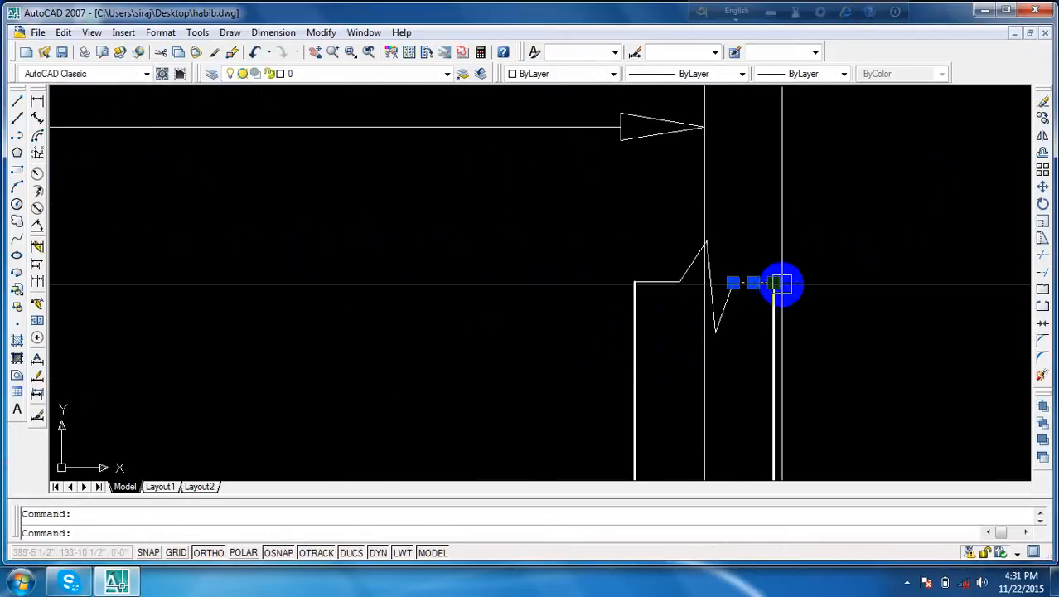
{"action": "left_click", "coordinate": [782, 284]}
{"action": "left_click", "coordinate": [800, 282]}
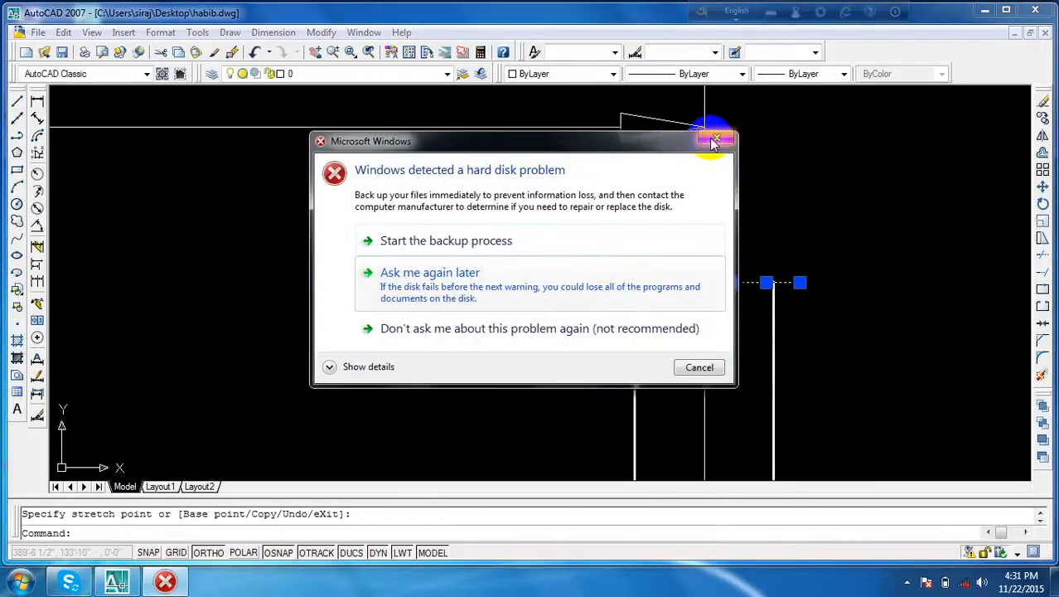
{"action": "left_click", "coordinate": [716, 141]}
{"action": "left_click", "coordinate": [654, 289]}
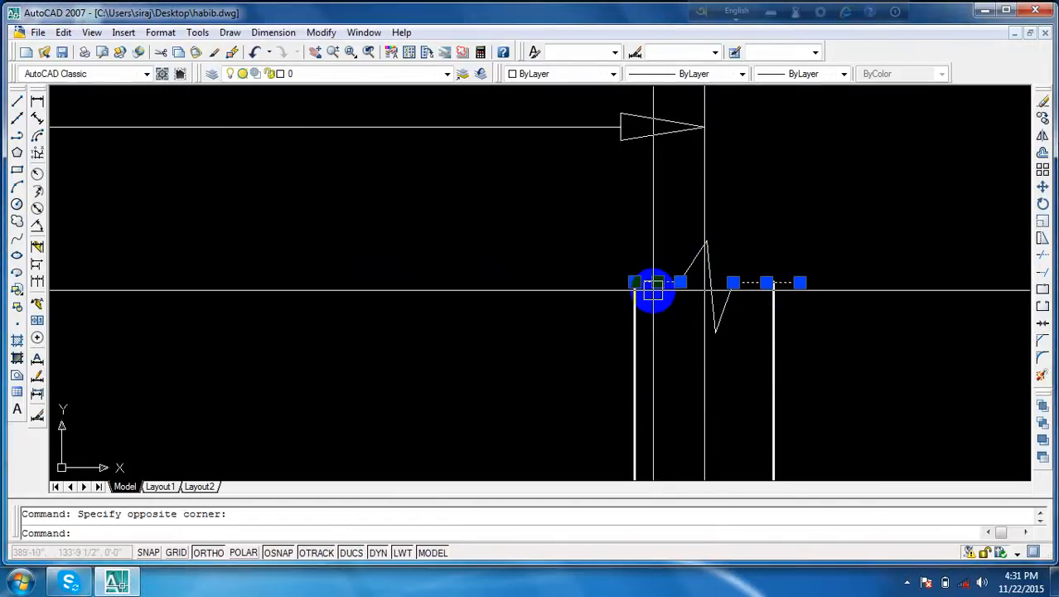
{"action": "left_click", "coordinate": [635, 283]}
{"action": "key", "text": "Escape"}
{"action": "type", "text": "co"}
{"action": "key", "text": "Return"}
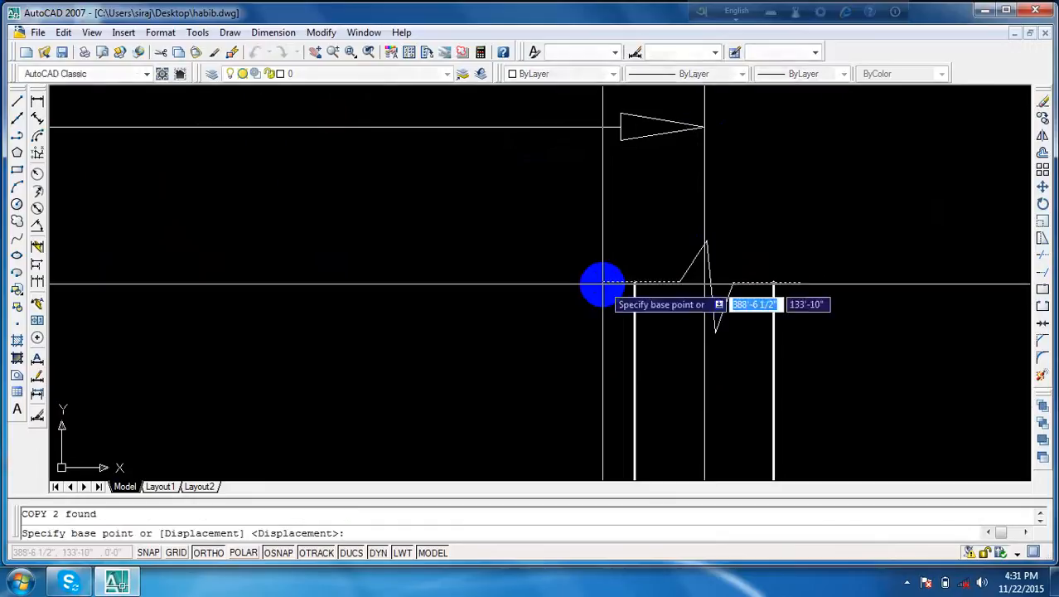
{"action": "key", "text": "Escape"}
- Stretch both outer ends of the break symbol at the third column's upper end slightly past the column faces
{"action": "scroll", "coordinate": [455, 310], "scroll_direction": "down", "scroll_amount": 4}
{"action": "middle_click_drag", "start_coordinate": [446, 312], "coordinate": [899, 280]}
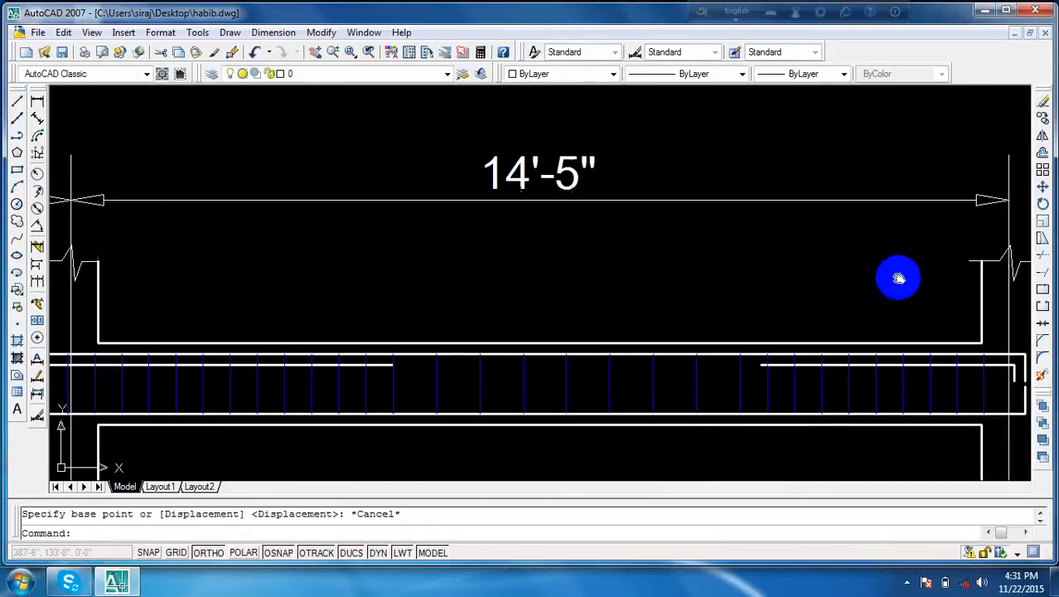
{"action": "scroll", "coordinate": [596, 317], "scroll_direction": "down", "scroll_amount": 4}
{"action": "middle_click_drag", "start_coordinate": [585, 318], "coordinate": [866, 305]}
{"action": "scroll", "coordinate": [681, 301], "scroll_direction": "up", "scroll_amount": 5}
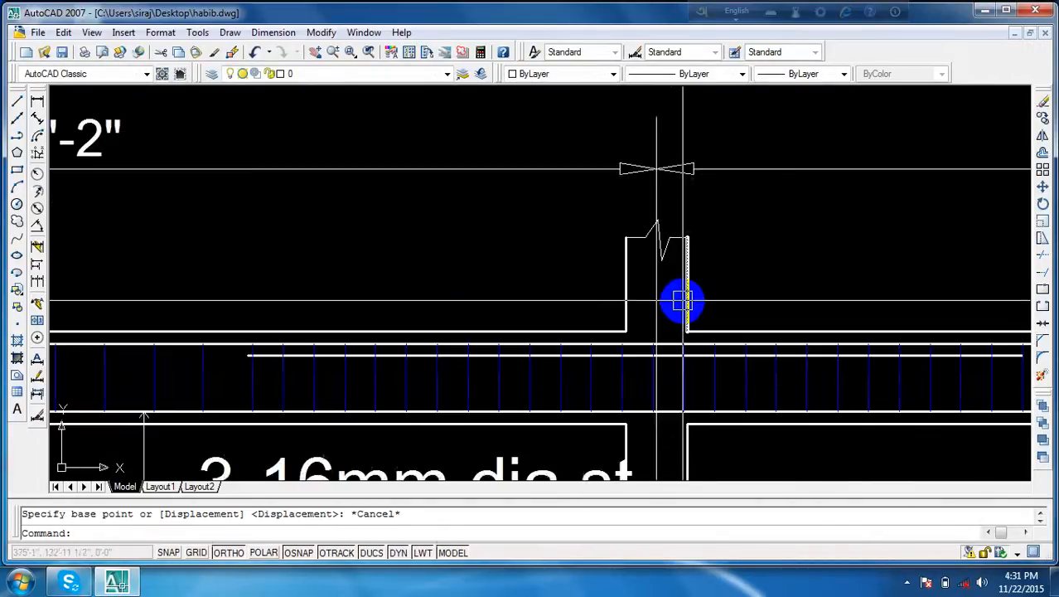
{"action": "scroll", "coordinate": [681, 228], "scroll_direction": "up", "scroll_amount": 3}
{"action": "left_click", "coordinate": [680, 247]}
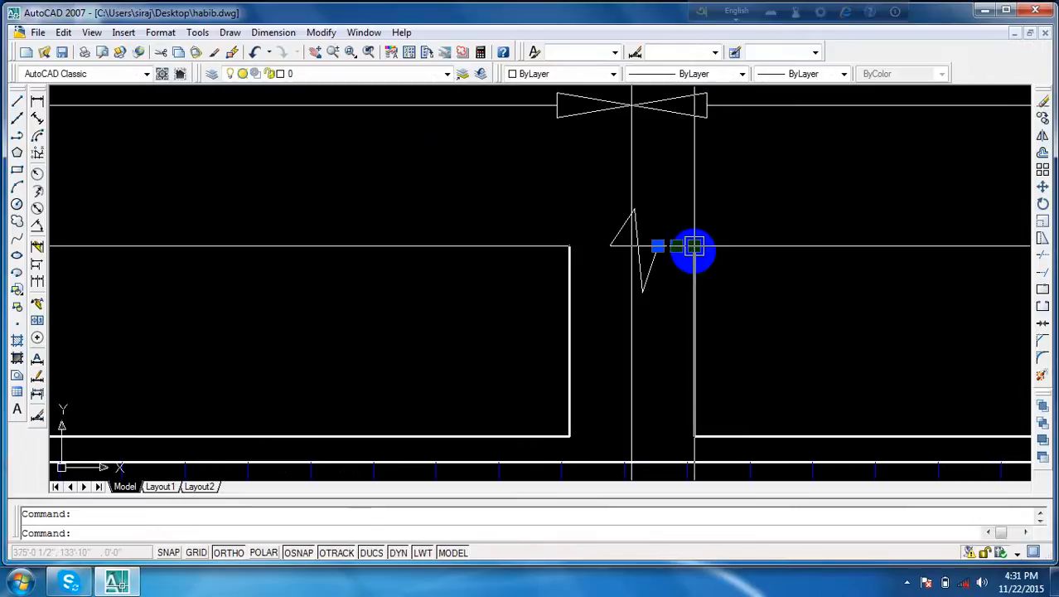
{"action": "left_click", "coordinate": [694, 246]}
{"action": "left_click", "coordinate": [727, 251]}
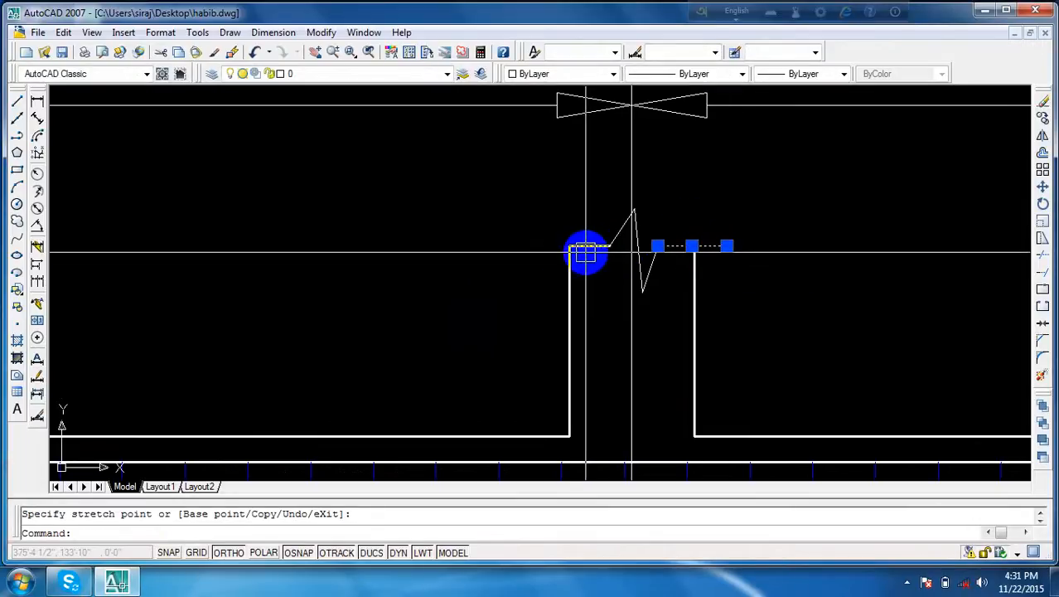
{"action": "left_click", "coordinate": [571, 244]}
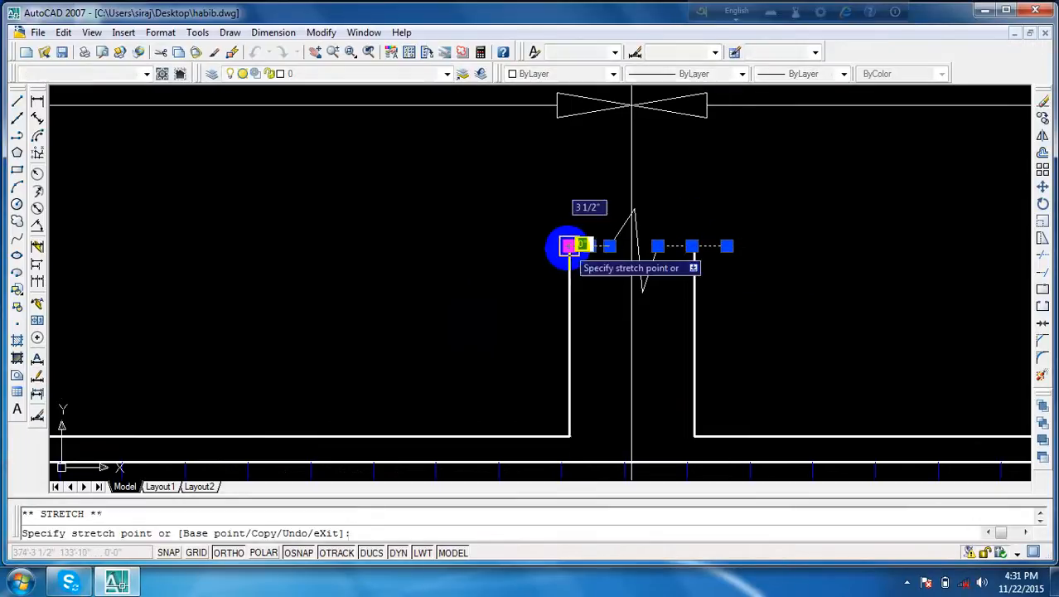
{"action": "left_click", "coordinate": [538, 246]}
{"action": "key", "text": "Escape"}
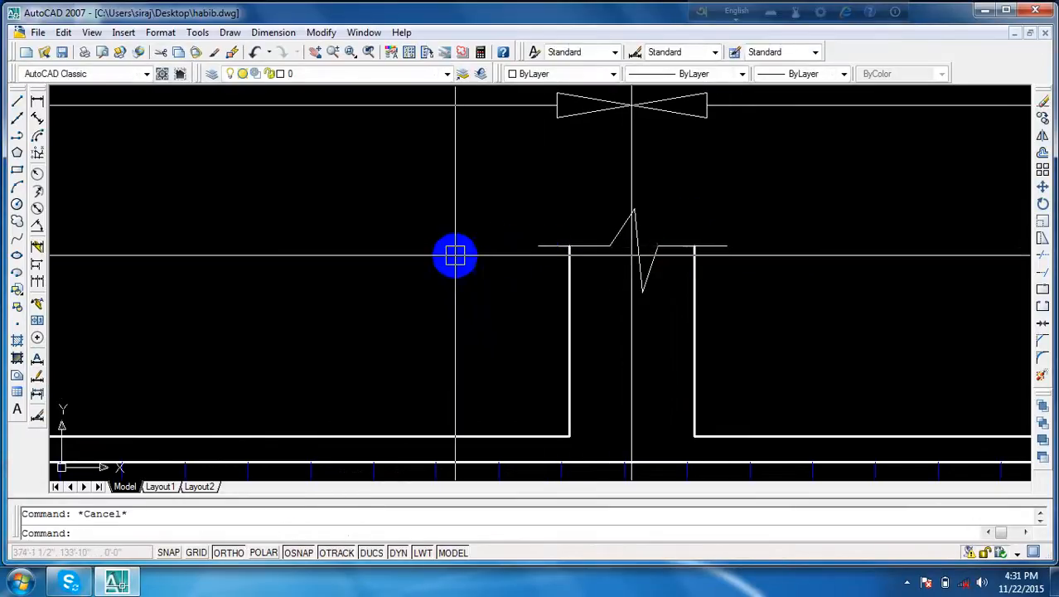
- Stretch both outer ends of the break symbol at the second column's upper end slightly past the column faces
{"action": "scroll", "coordinate": [447, 266], "scroll_direction": "down", "scroll_amount": 5}
{"action": "middle_click_drag", "start_coordinate": [438, 277], "coordinate": [702, 238]}
{"action": "scroll", "coordinate": [431, 240], "scroll_direction": "down", "scroll_amount": 4}
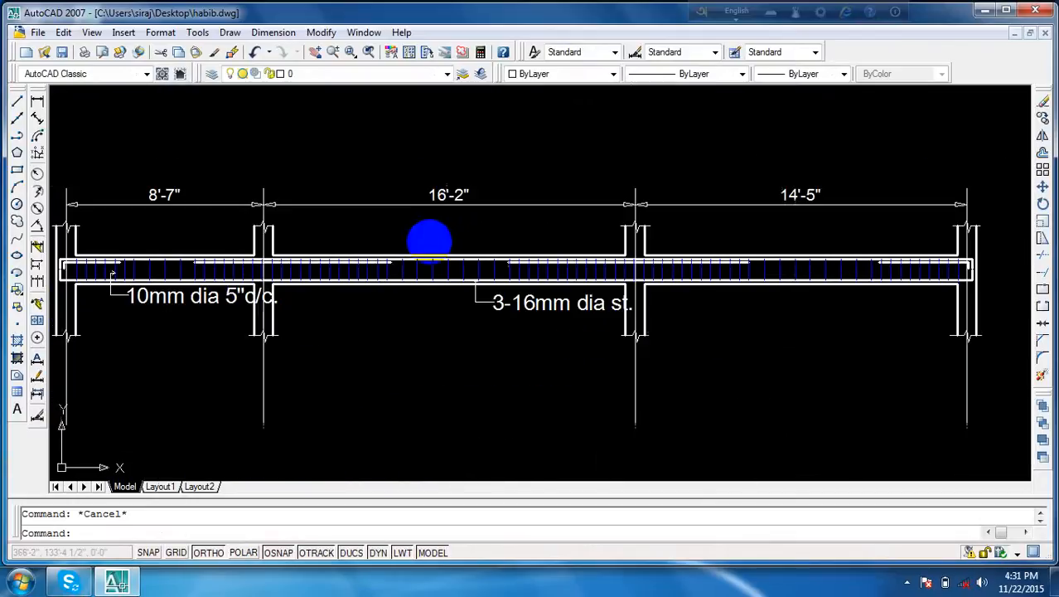
{"action": "middle_click_drag", "start_coordinate": [426, 244], "coordinate": [726, 251]}
{"action": "scroll", "coordinate": [647, 244], "scroll_direction": "up", "scroll_amount": 8}
{"action": "scroll", "coordinate": [538, 274], "scroll_direction": "up", "scroll_amount": 5}
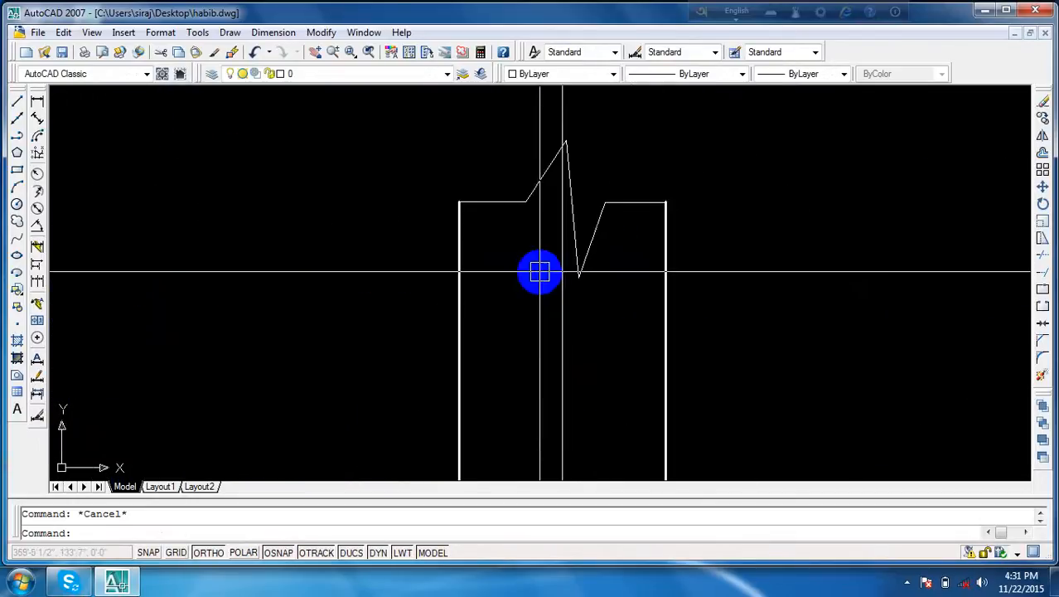
{"action": "left_click", "coordinate": [666, 202]}
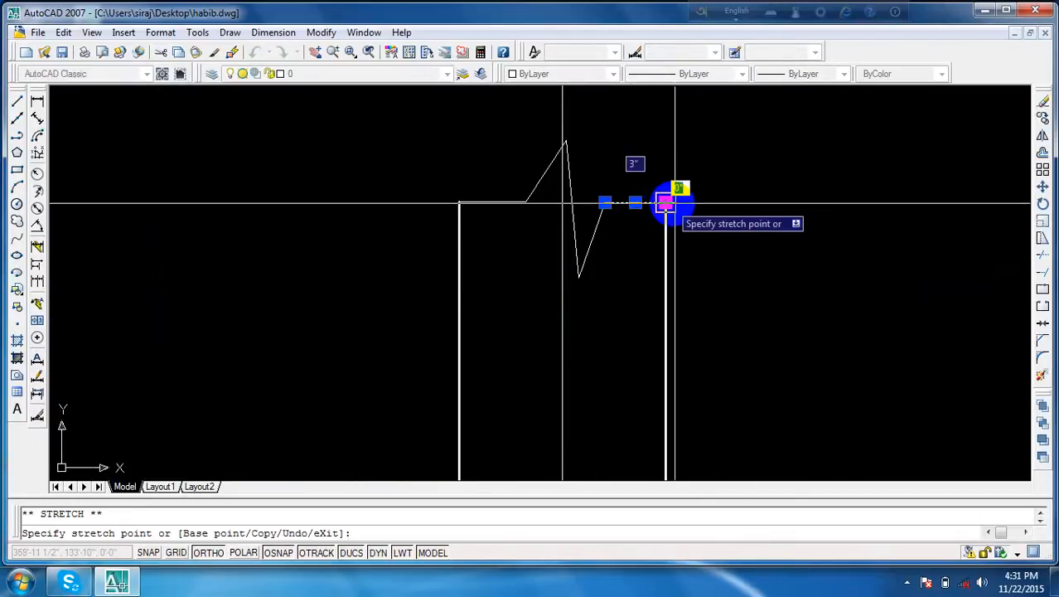
{"action": "left_click", "coordinate": [694, 202]}
{"action": "left_click", "coordinate": [501, 202]}
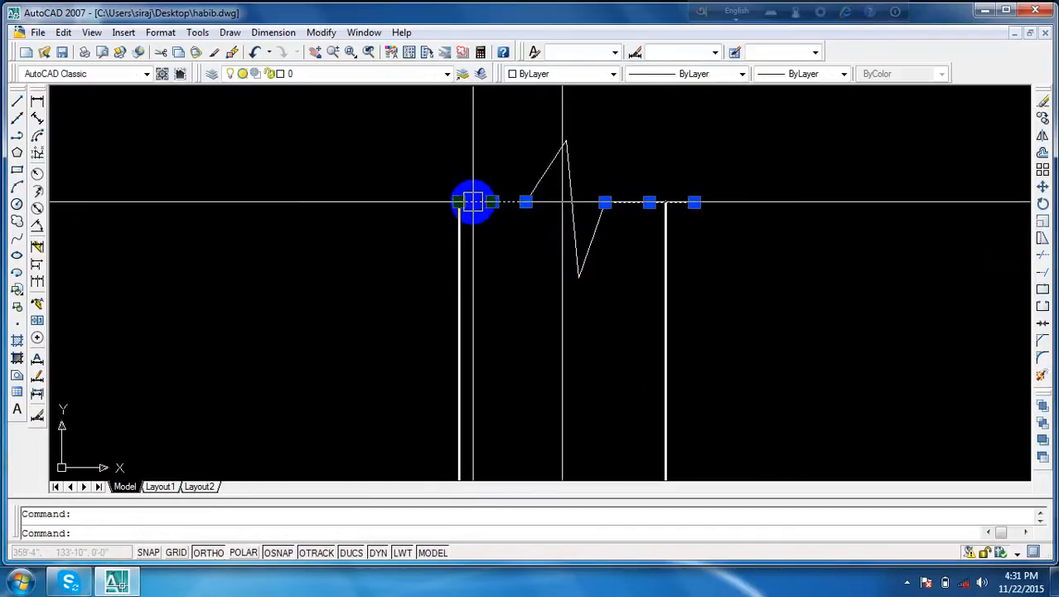
{"action": "left_click", "coordinate": [458, 202]}
{"action": "left_click", "coordinate": [431, 202]}
{"action": "key", "text": "Escape"}
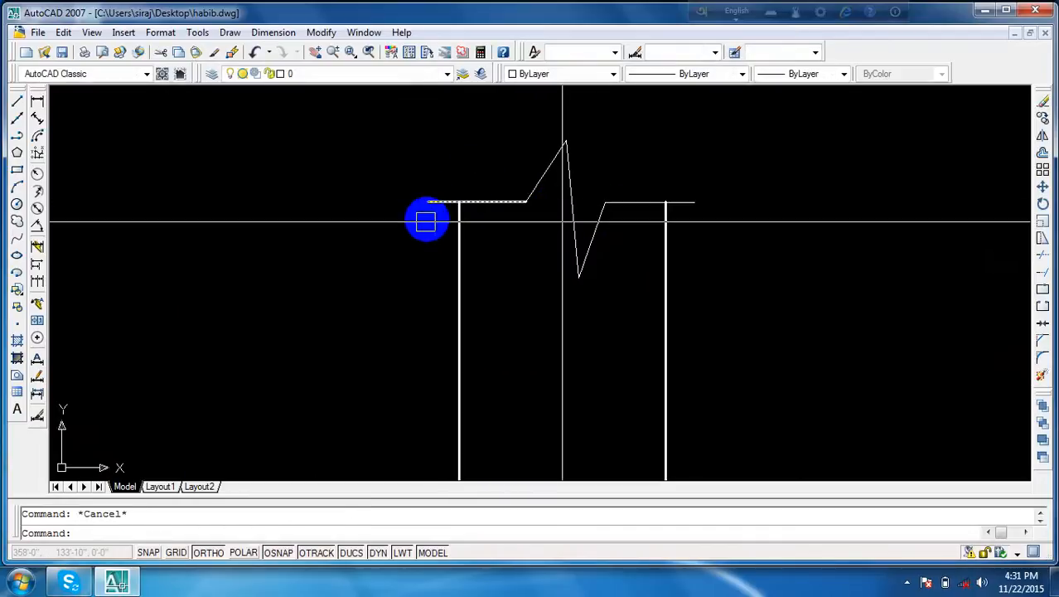
{"action": "scroll", "coordinate": [435, 287], "scroll_direction": "down", "scroll_amount": 5}
{"action": "middle_click_drag", "start_coordinate": [448, 330], "coordinate": [539, 227]}
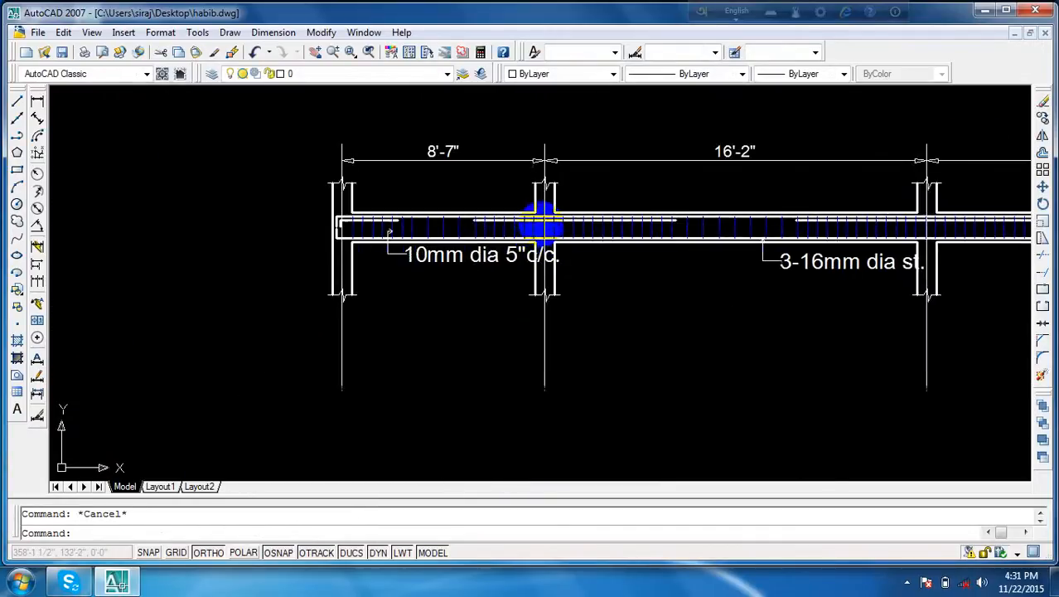
{"action": "middle_click_drag", "start_coordinate": [840, 294], "coordinate": [558, 338]}
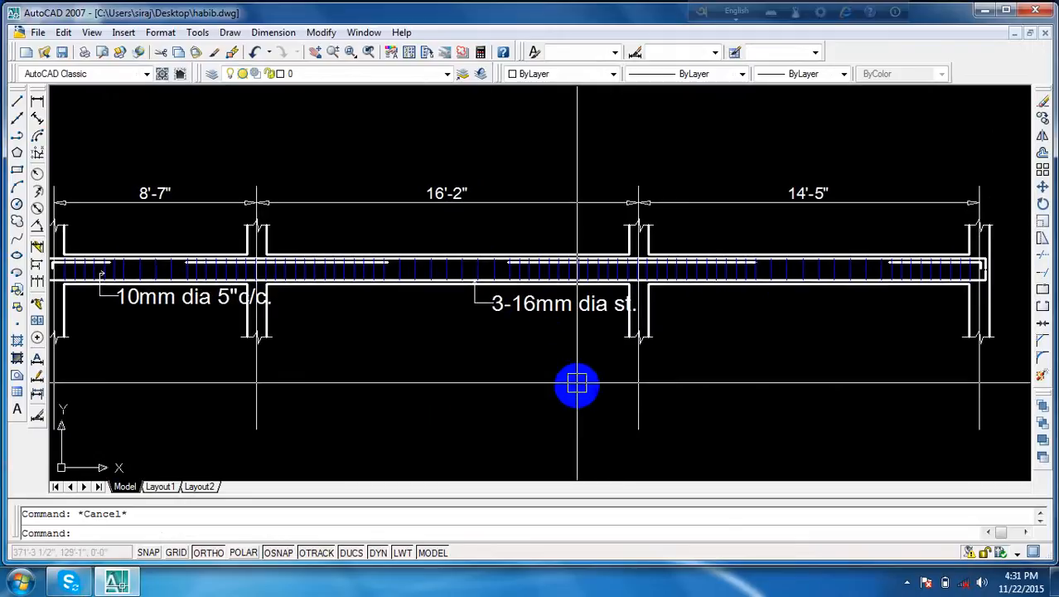
{"action": "scroll", "coordinate": [577, 384], "scroll_direction": "up", "scroll_amount": 3}
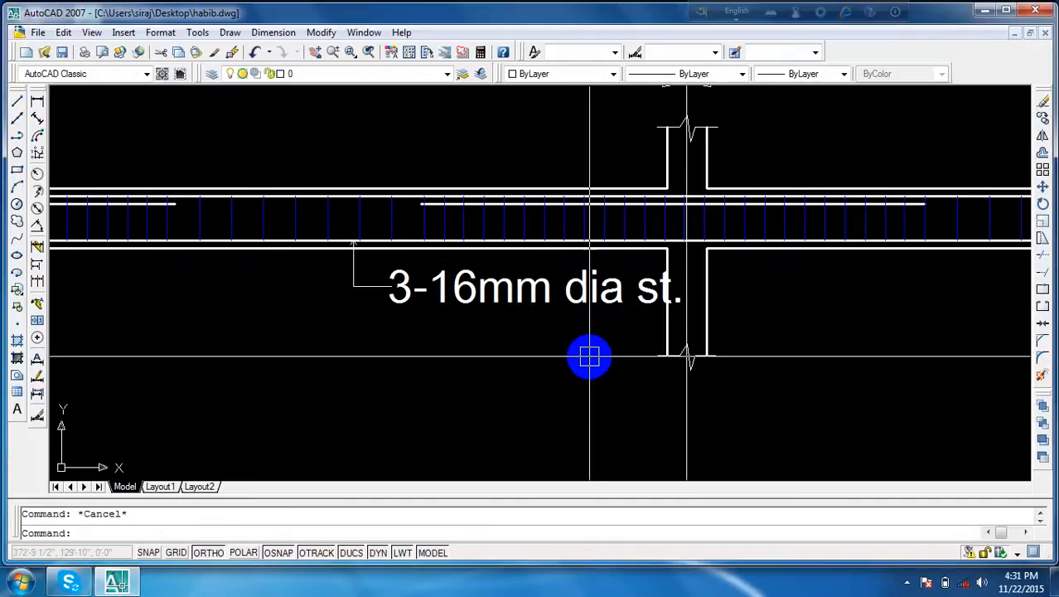
{"action": "scroll", "coordinate": [518, 360], "scroll_direction": "down", "scroll_amount": 5}
{"action": "middle_click_drag", "start_coordinate": [508, 367], "coordinate": [679, 325]}
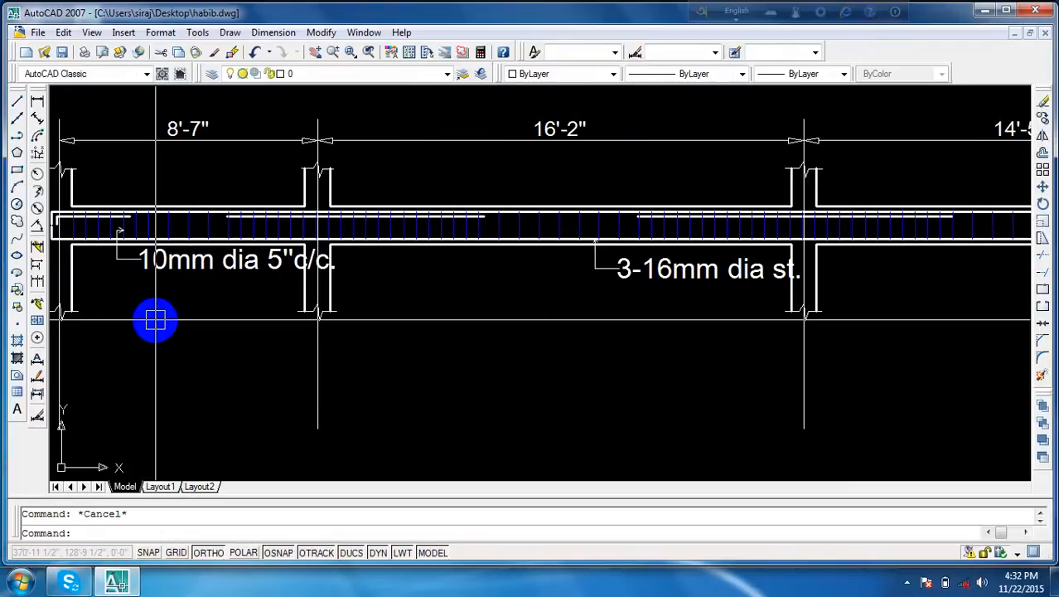
- Copy the first span's "10mm dia 5"c/c." note with its leader from the arrow tip to the close stirrups near the 16'-2" span's start
{"action": "middle_click_drag", "start_coordinate": [155, 321], "coordinate": [577, 283]}
{"action": "scroll", "coordinate": [643, 208], "scroll_direction": "up", "scroll_amount": 2}
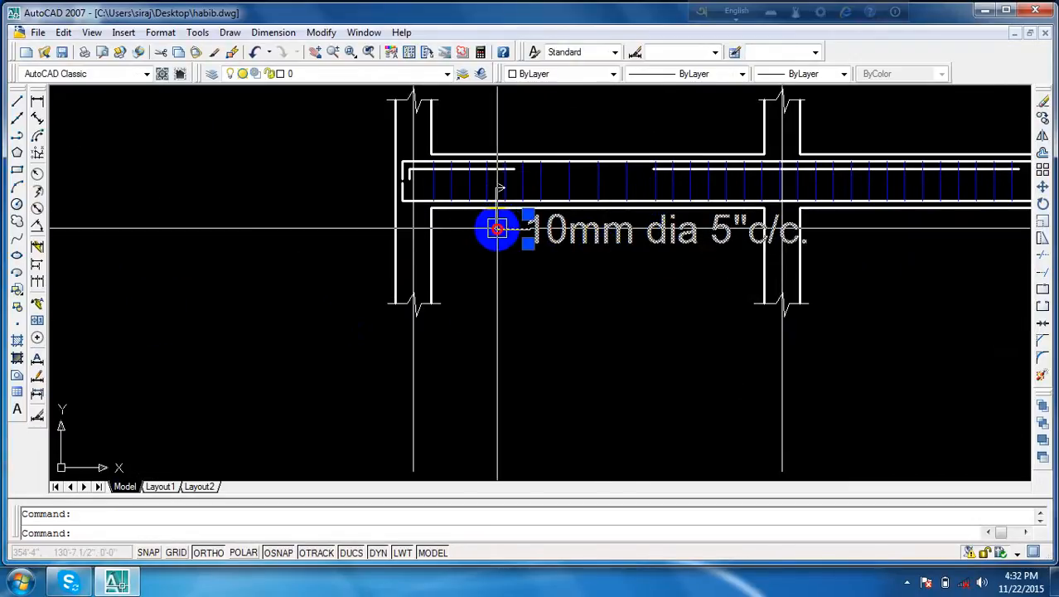
{"action": "scroll", "coordinate": [495, 229], "scroll_direction": "up", "scroll_amount": 5}
{"action": "scroll", "coordinate": [491, 206], "scroll_direction": "down", "scroll_amount": 3}
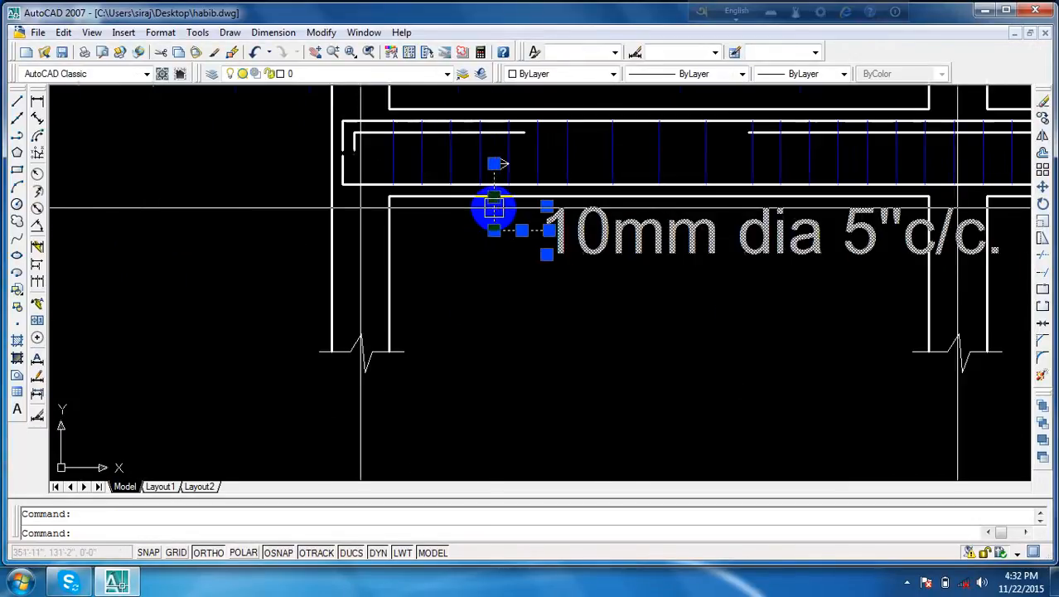
{"action": "middle_click_drag", "start_coordinate": [492, 205], "coordinate": [495, 220]}
{"action": "scroll", "coordinate": [512, 208], "scroll_direction": "up", "scroll_amount": 4}
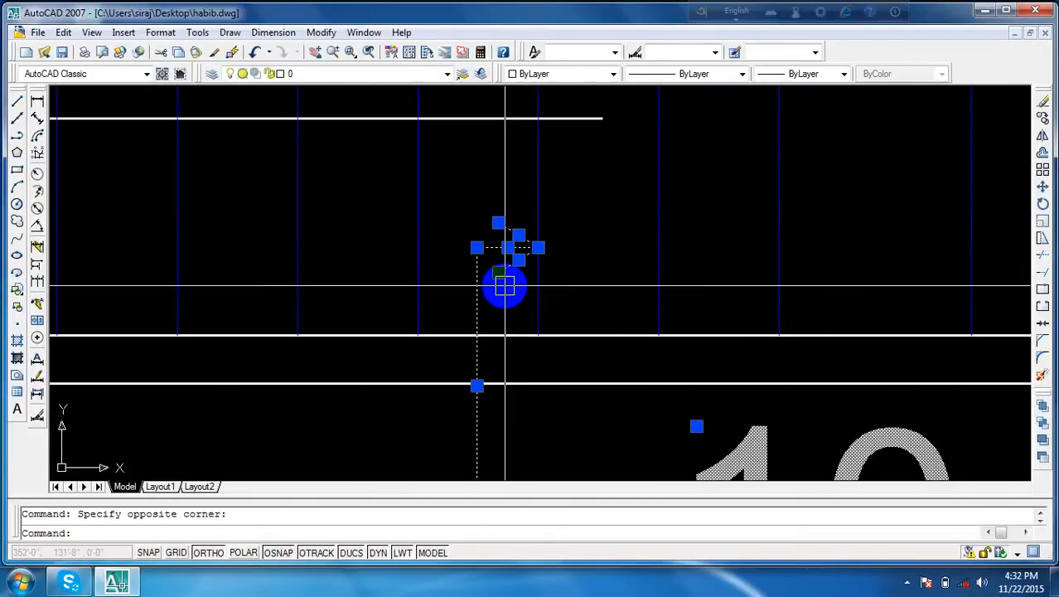
{"action": "type", "text": "co"}
{"action": "key", "text": "Return"}
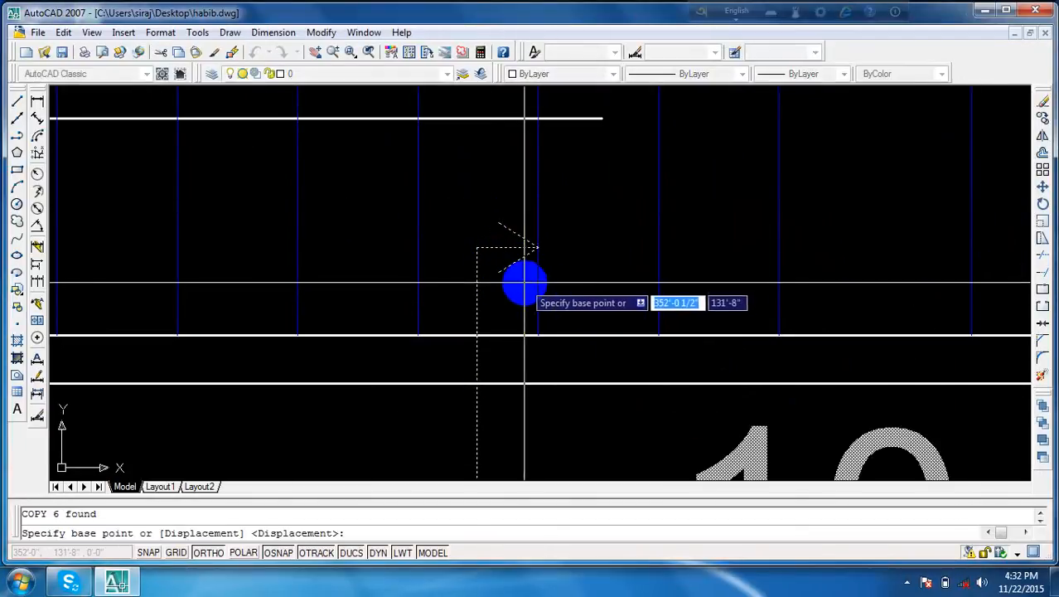
{"action": "scroll", "coordinate": [541, 340], "scroll_direction": "down", "scroll_amount": 3}
{"action": "scroll", "coordinate": [549, 359], "scroll_direction": "up", "scroll_amount": 1}
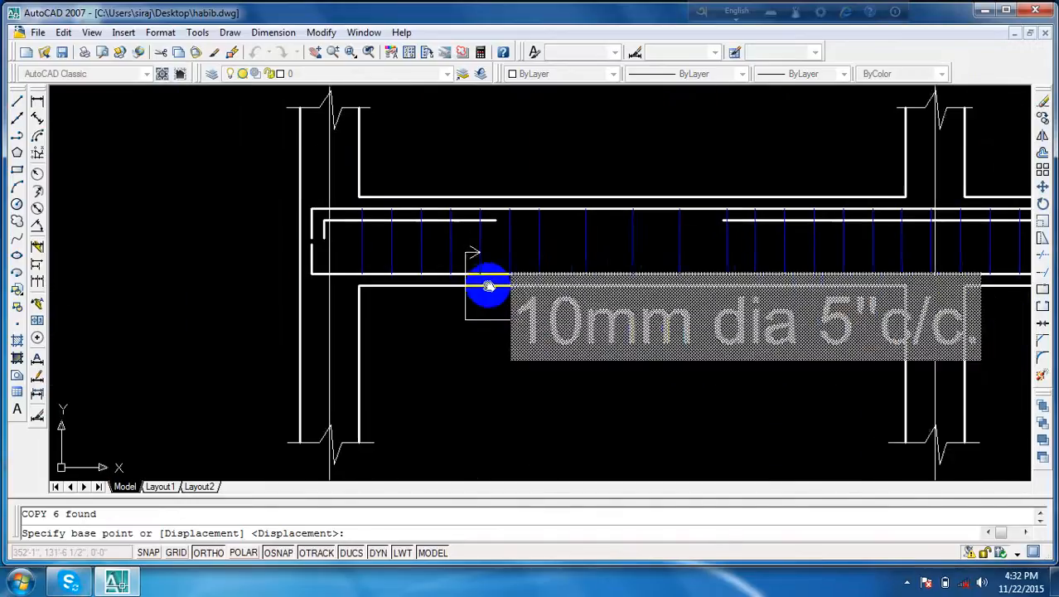
{"action": "scroll", "coordinate": [484, 288], "scroll_direction": "down", "scroll_amount": 1}
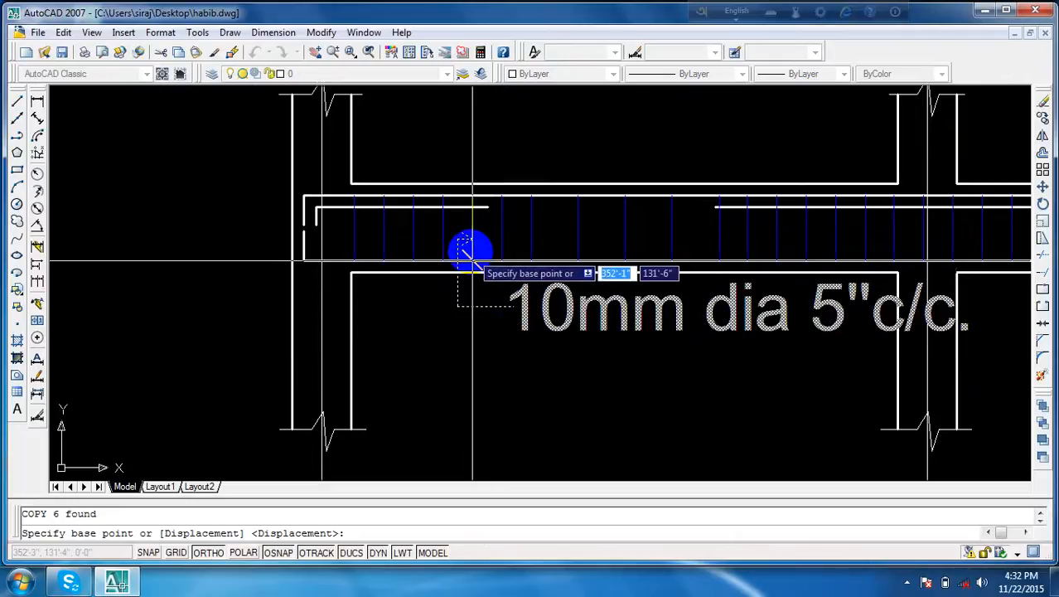
{"action": "scroll", "coordinate": [468, 243], "scroll_direction": "up", "scroll_amount": 4}
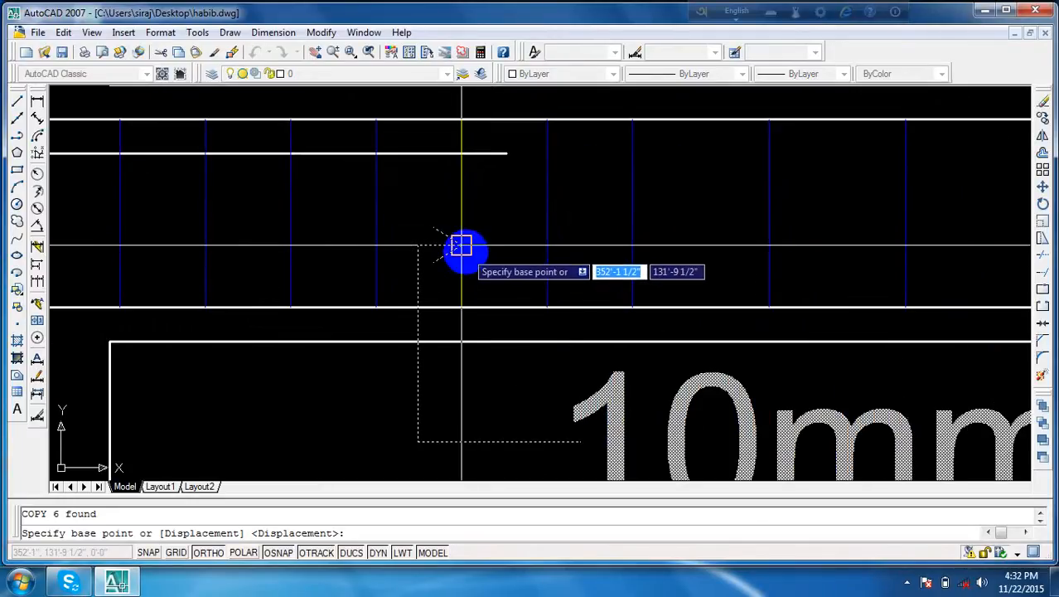
{"action": "left_click", "coordinate": [461, 244]}
{"action": "scroll", "coordinate": [854, 286], "scroll_direction": "down", "scroll_amount": 6}
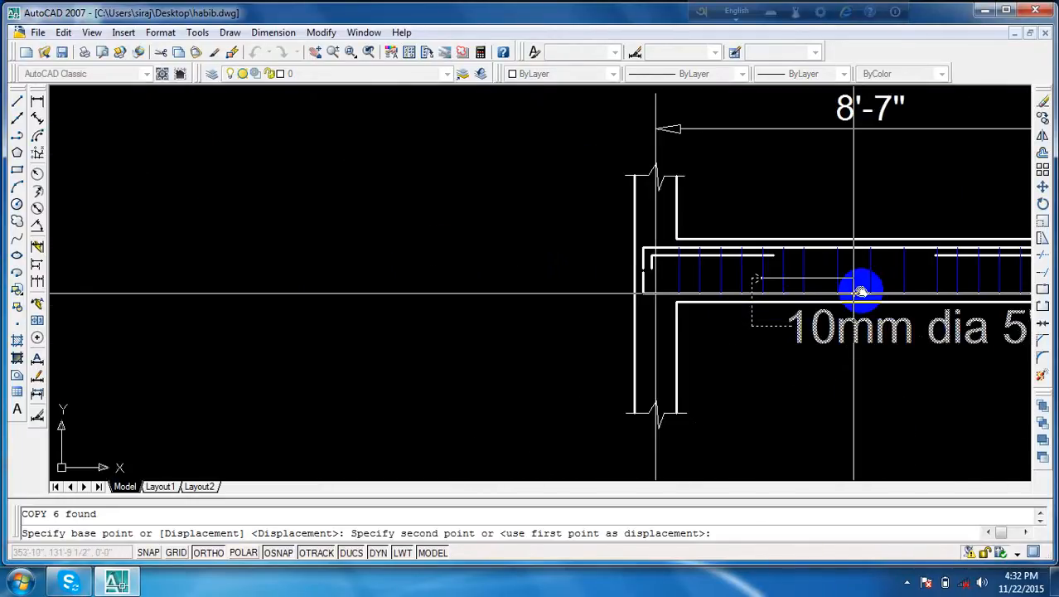
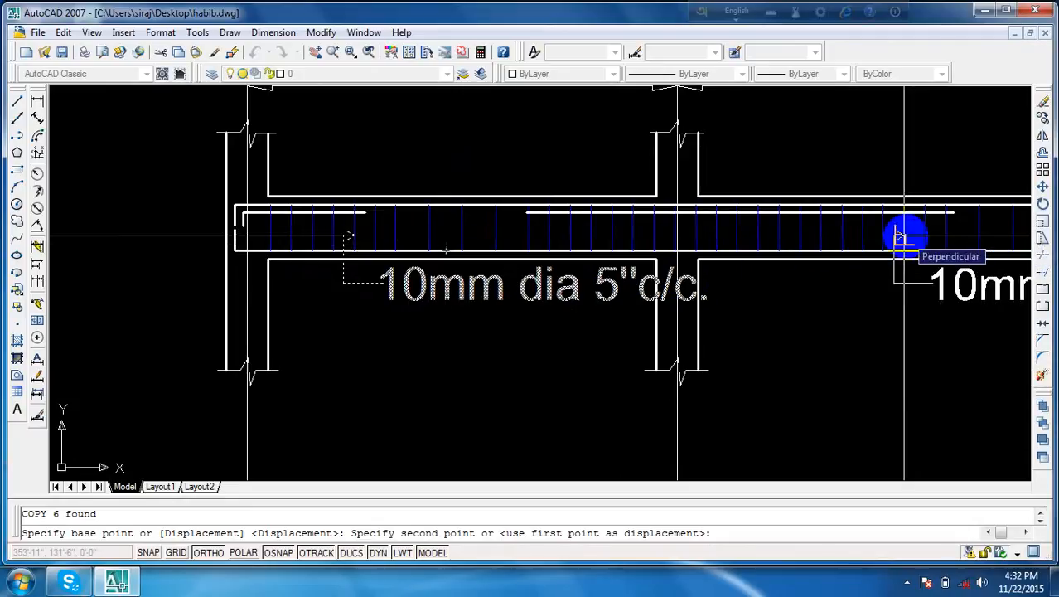
{"action": "left_click", "coordinate": [905, 237]}
- Place another copy of the 10mm dia 5"c/c. callout at the close stirrups near the far end of the 14'-5" span
{"action": "scroll", "coordinate": [905, 235], "scroll_direction": "down", "scroll_amount": 6}
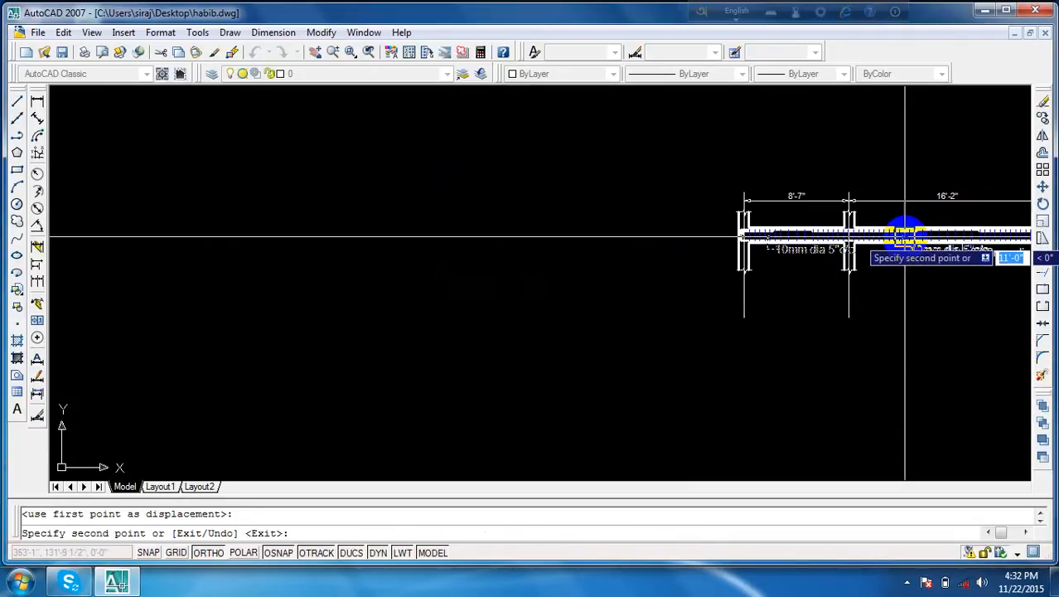
{"action": "middle_click_drag", "start_coordinate": [905, 235], "coordinate": [394, 232]}
{"action": "scroll", "coordinate": [599, 273], "scroll_direction": "up", "scroll_amount": 10}
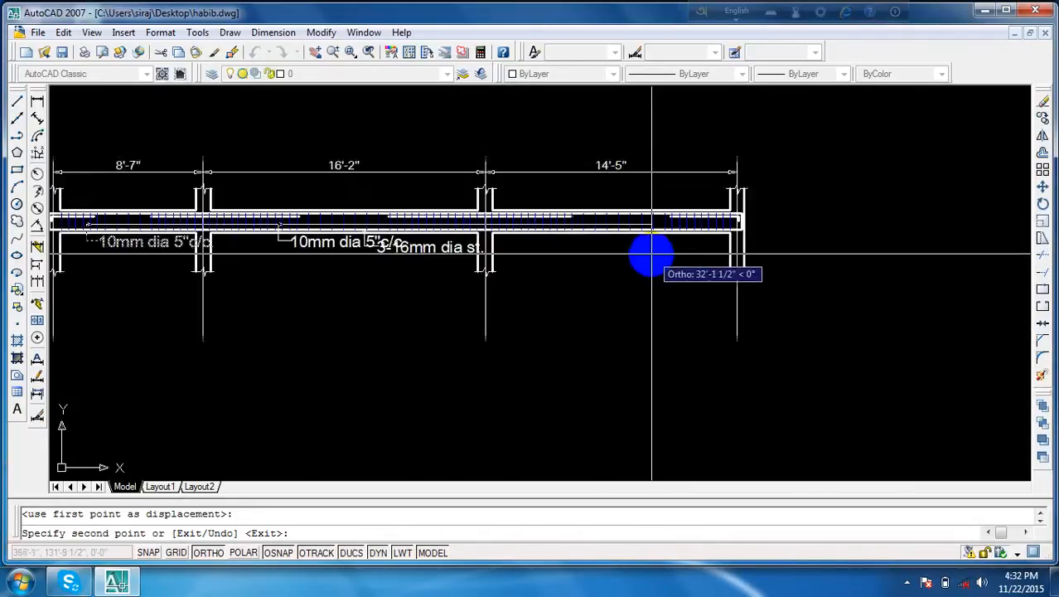
{"action": "scroll", "coordinate": [727, 217], "scroll_direction": "down", "scroll_amount": 2}
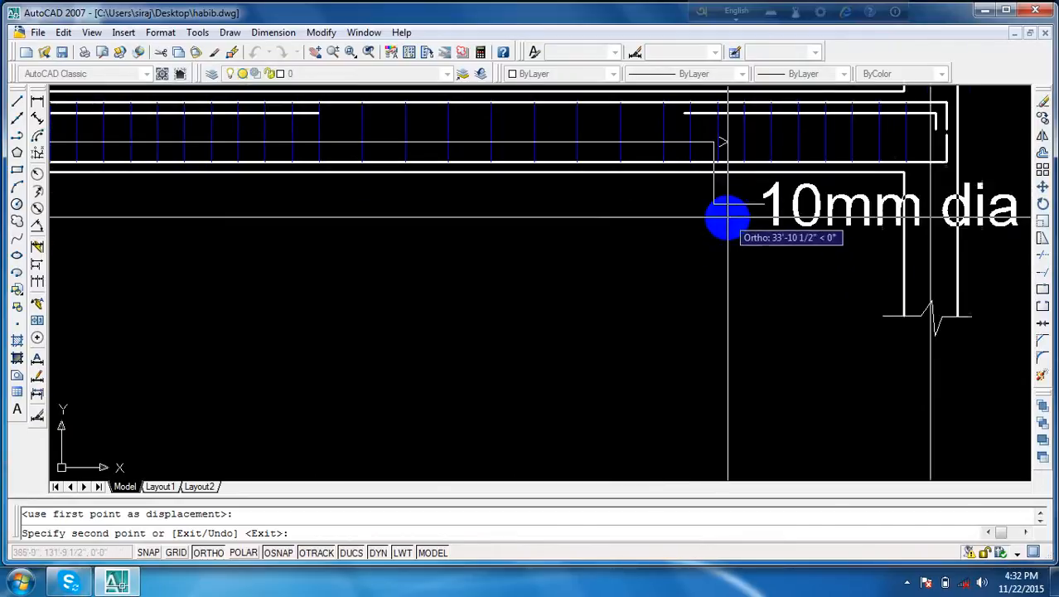
{"action": "middle_click_drag", "start_coordinate": [726, 217], "coordinate": [684, 331]}
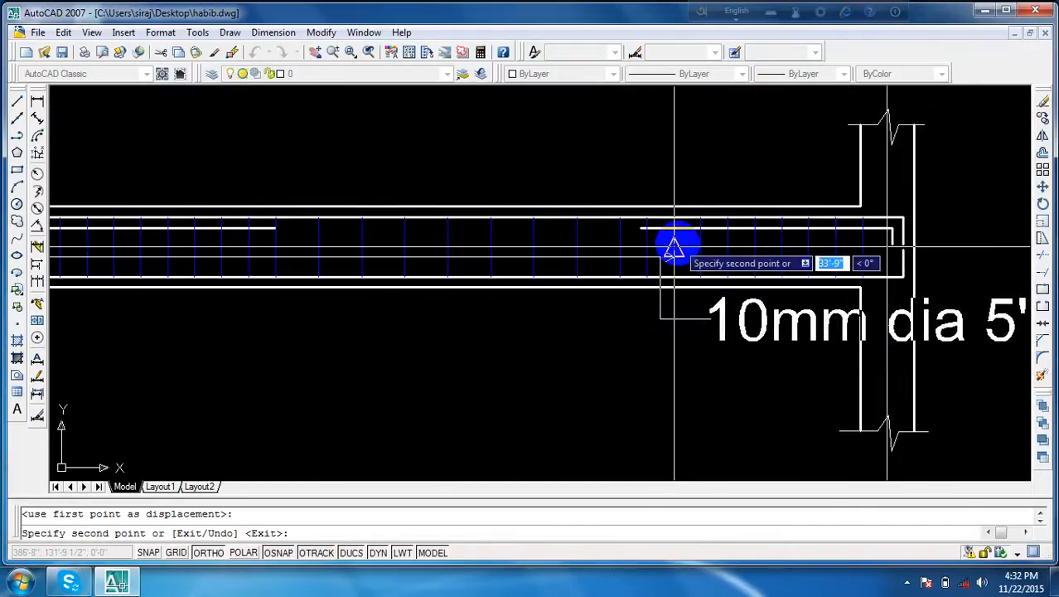
{"action": "left_click", "coordinate": [674, 259]}
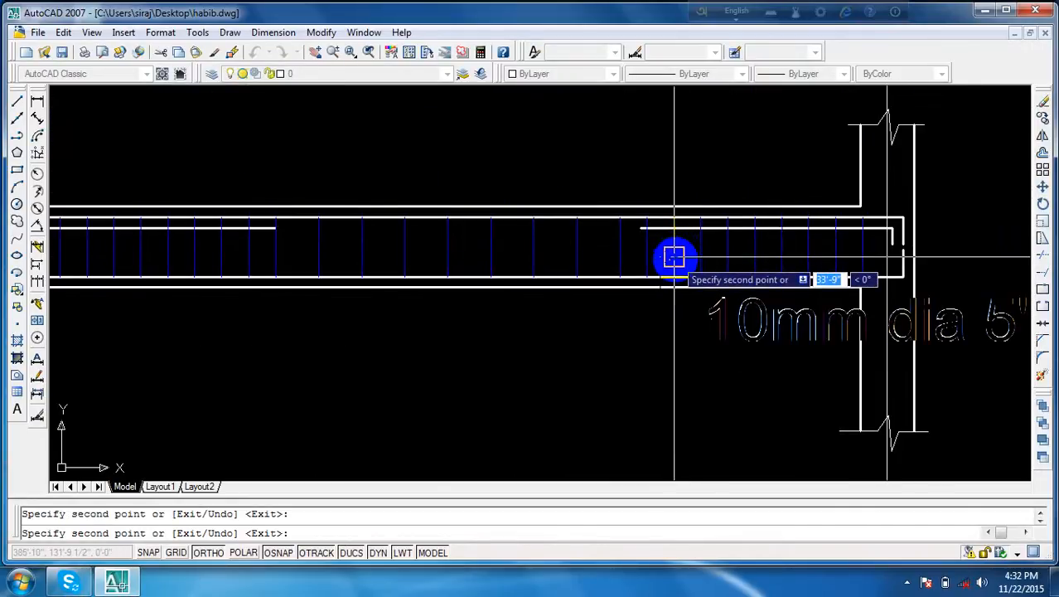
- Place a copy of the 10mm dia 5"c/c. callout at the stirrups just past the third column and finish copying
{"action": "scroll", "coordinate": [465, 361], "scroll_direction": "down", "scroll_amount": 3}
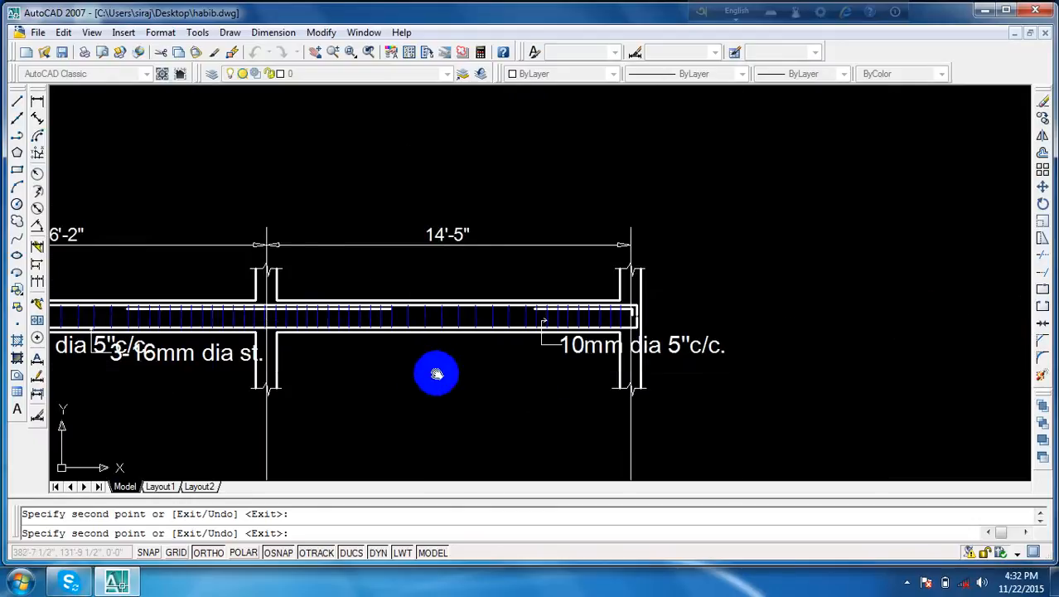
{"action": "middle_click_drag", "start_coordinate": [433, 371], "coordinate": [710, 371]}
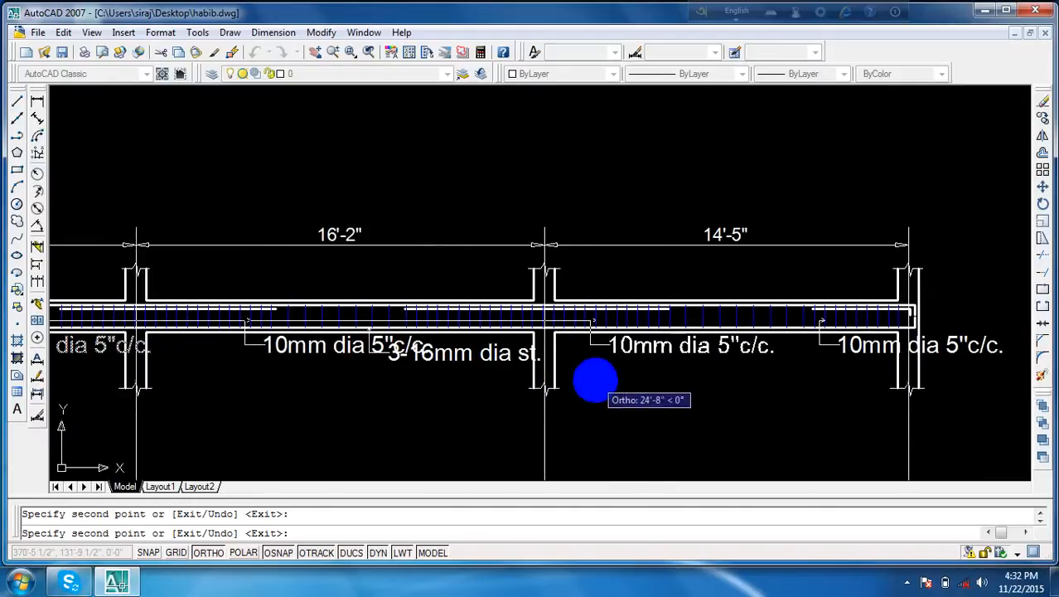
{"action": "scroll", "coordinate": [595, 381], "scroll_direction": "up", "scroll_amount": 6}
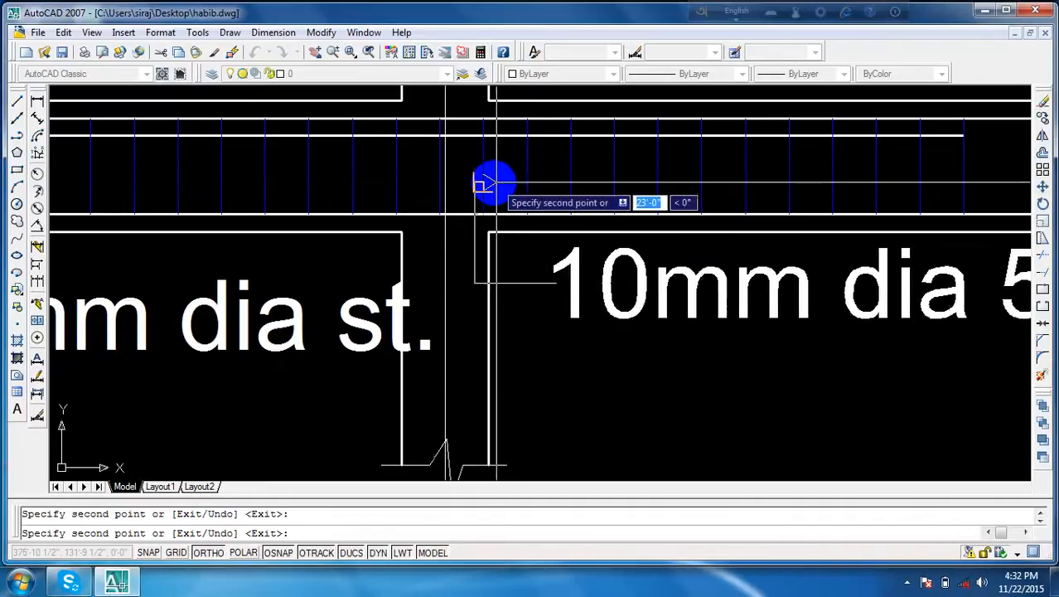
{"action": "scroll", "coordinate": [474, 174], "scroll_direction": "down", "scroll_amount": 4}
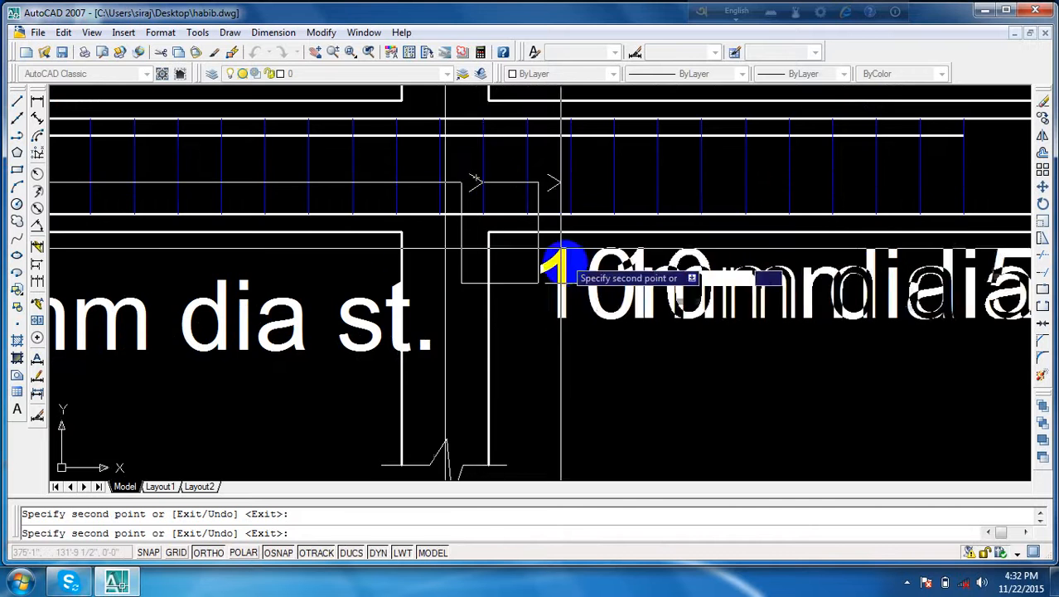
{"action": "middle_click_drag", "start_coordinate": [568, 307], "coordinate": [621, 308]}
{"action": "scroll", "coordinate": [621, 308], "scroll_direction": "down", "scroll_amount": 4}
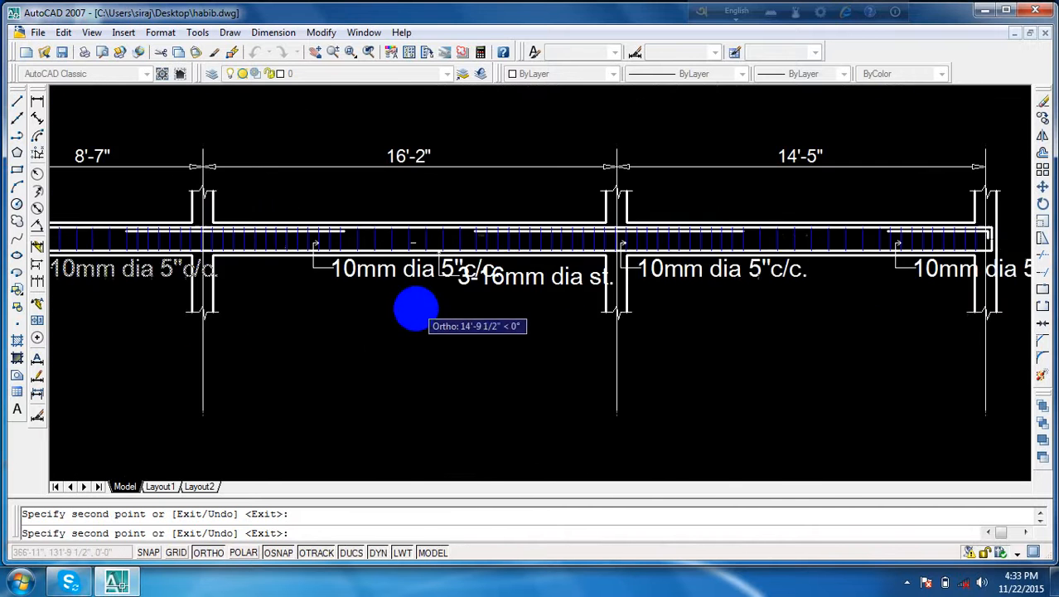
{"action": "middle_click_drag", "start_coordinate": [414, 324], "coordinate": [617, 307]}
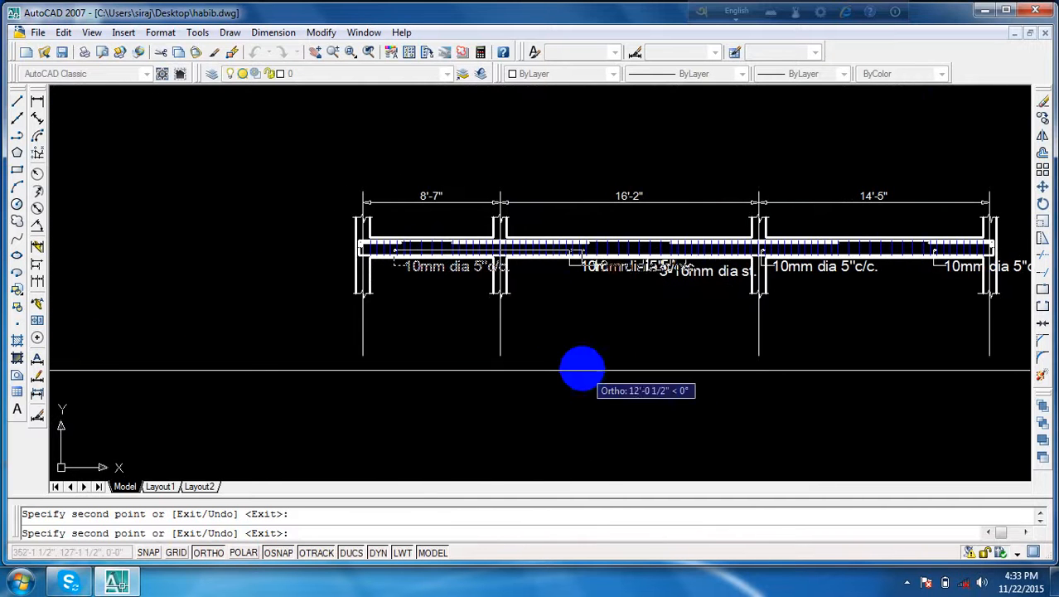
{"action": "scroll", "coordinate": [530, 313], "scroll_direction": "up", "scroll_amount": 5}
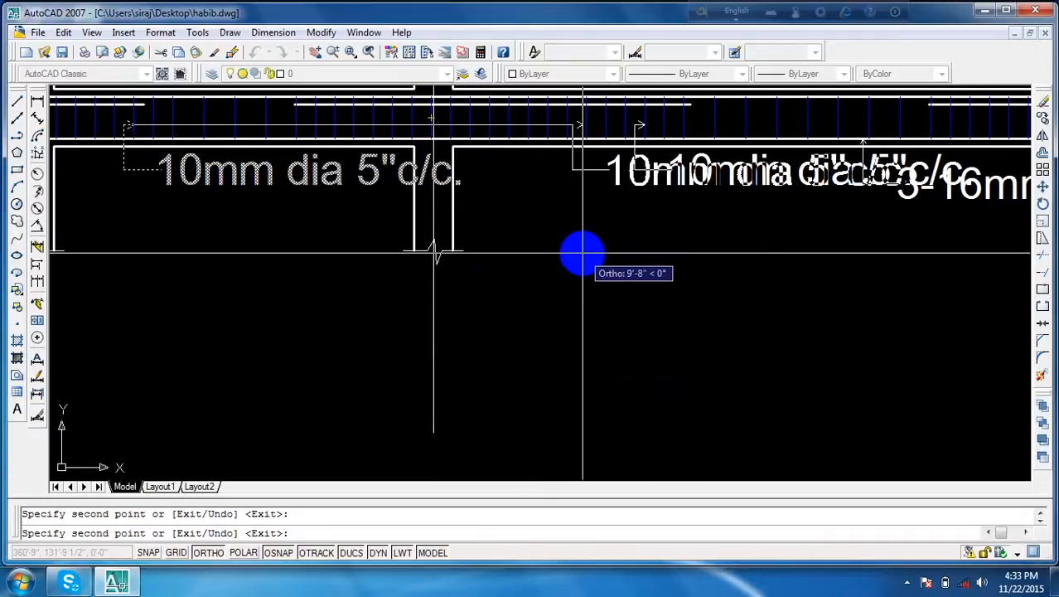
{"action": "key", "text": "Escape"}
{"action": "scroll", "coordinate": [581, 253], "scroll_direction": "down", "scroll_amount": 8}
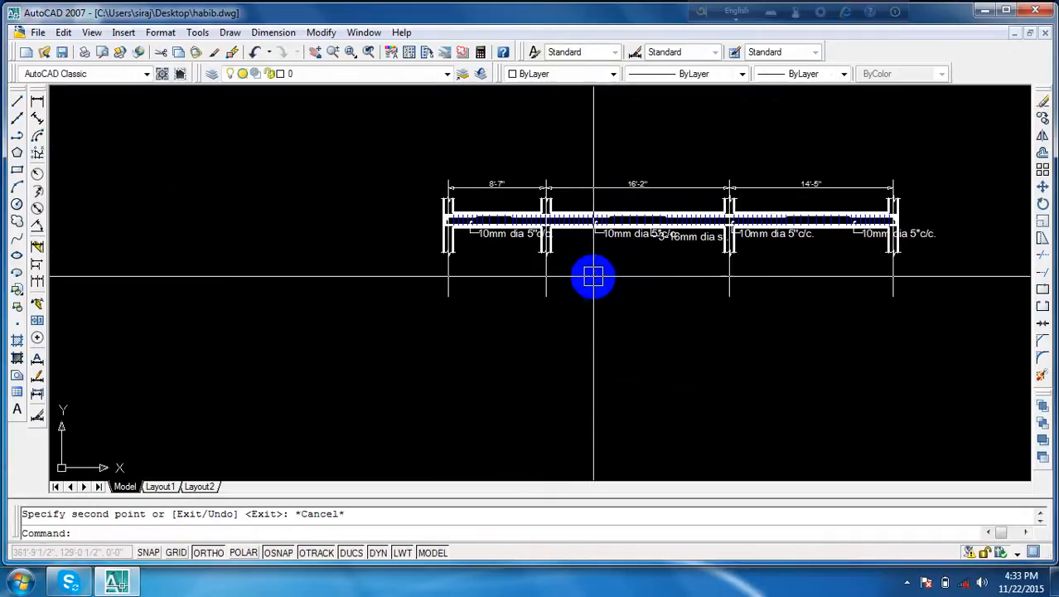
{"action": "scroll", "coordinate": [668, 262], "scroll_direction": "up", "scroll_amount": 8}
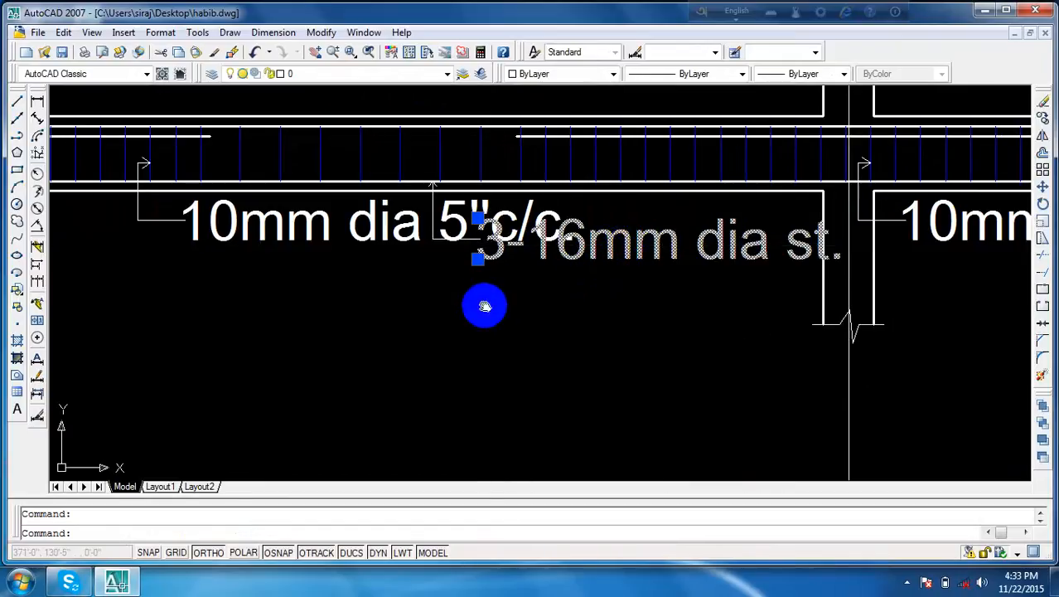
{"action": "middle_click_drag", "start_coordinate": [485, 303], "coordinate": [740, 316]}
{"action": "key", "text": "Escape"}
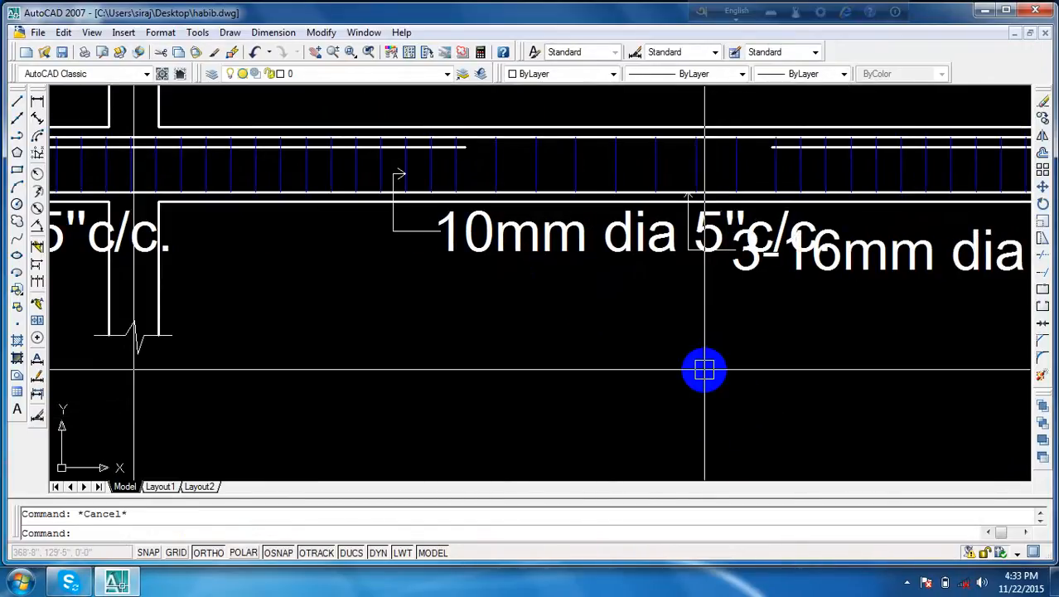
- Try to mirror the 3-16mm dia st. callout's leader lines and arrowhead to above the beam, keeping the originals
{"action": "scroll", "coordinate": [705, 186], "scroll_direction": "up", "scroll_amount": 4}
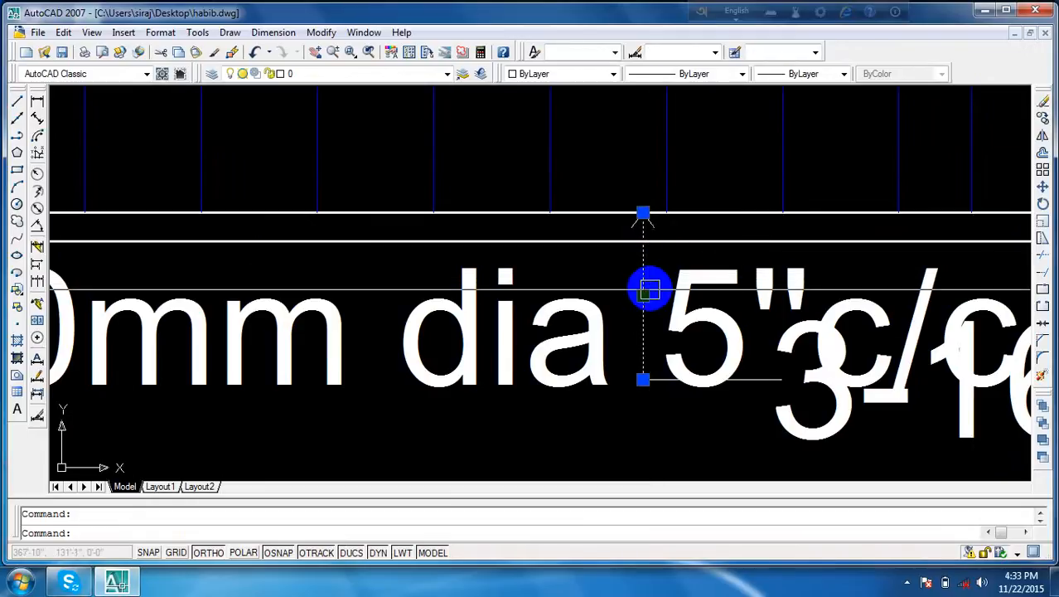
{"action": "scroll", "coordinate": [649, 289], "scroll_direction": "down", "scroll_amount": 2}
{"action": "scroll", "coordinate": [627, 244], "scroll_direction": "up", "scroll_amount": 6}
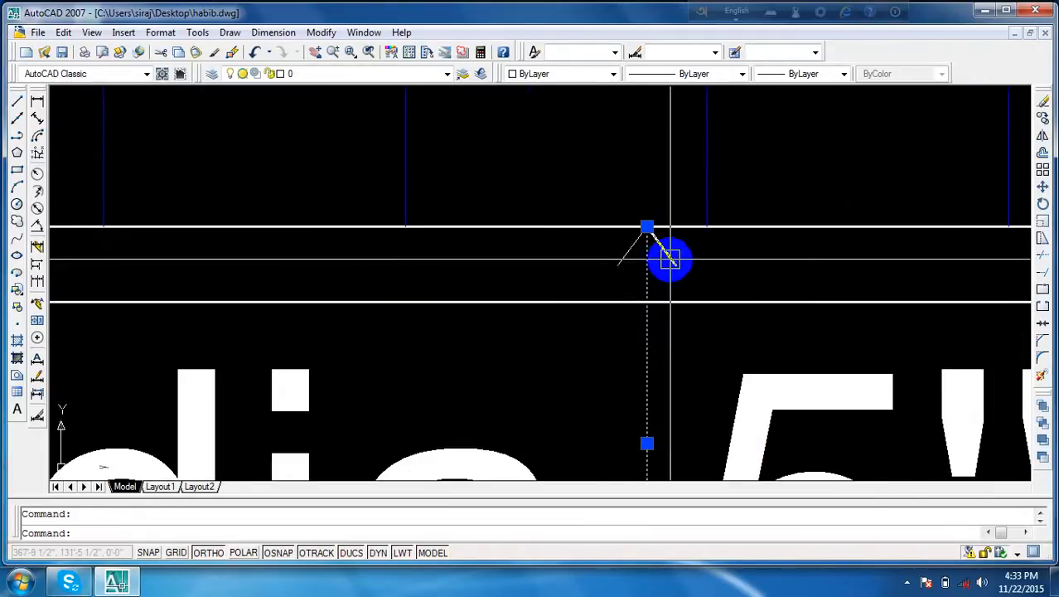
{"action": "left_click", "coordinate": [670, 259]}
{"action": "left_click", "coordinate": [634, 255]}
{"action": "scroll", "coordinate": [766, 307], "scroll_direction": "down", "scroll_amount": 2}
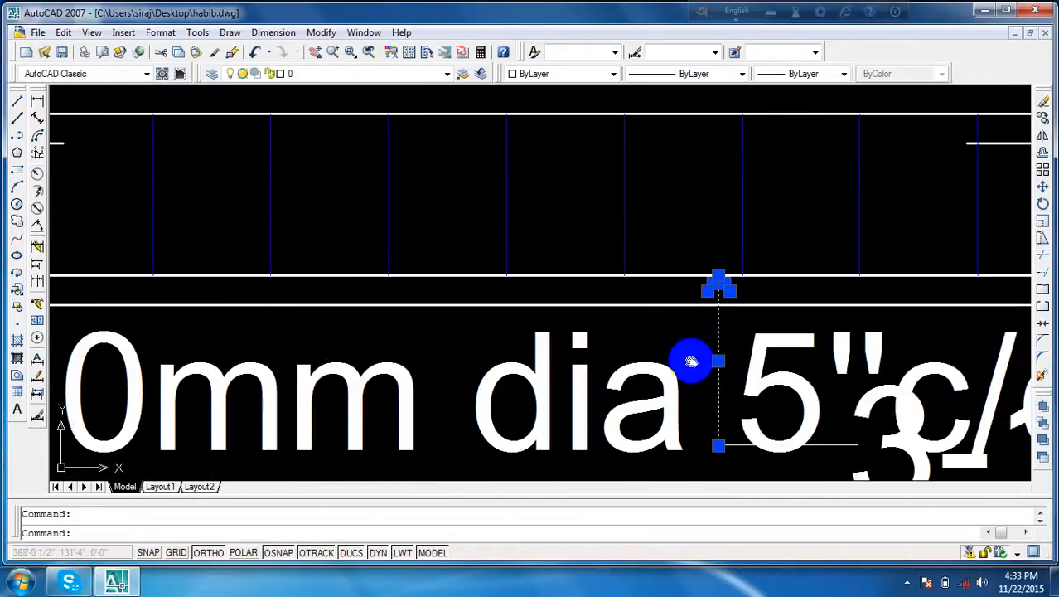
{"action": "middle_click_drag", "start_coordinate": [692, 362], "coordinate": [664, 316]}
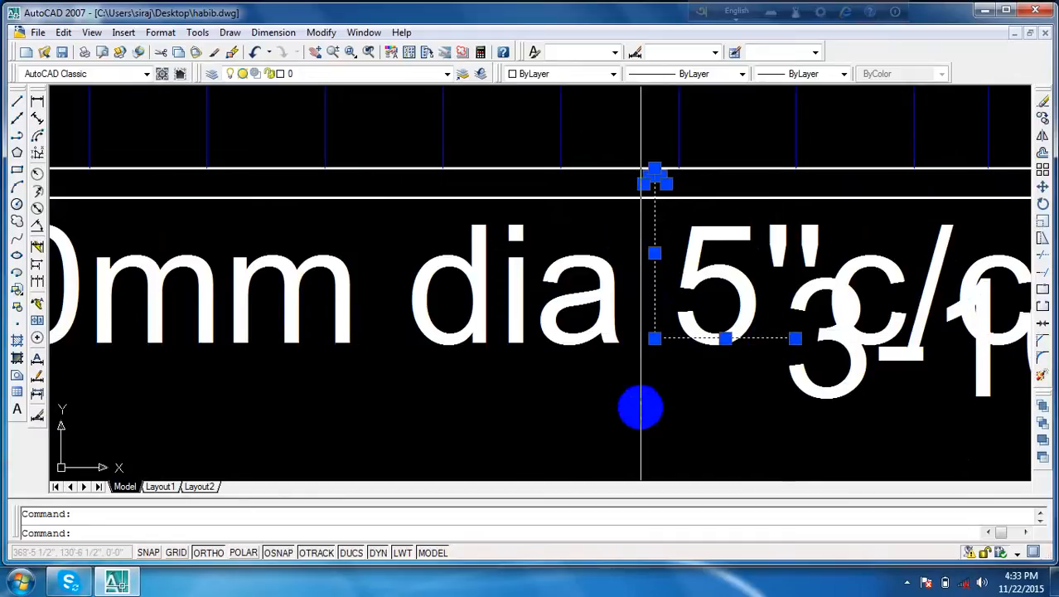
{"action": "type", "text": "mi"}
{"action": "key", "text": "Return"}
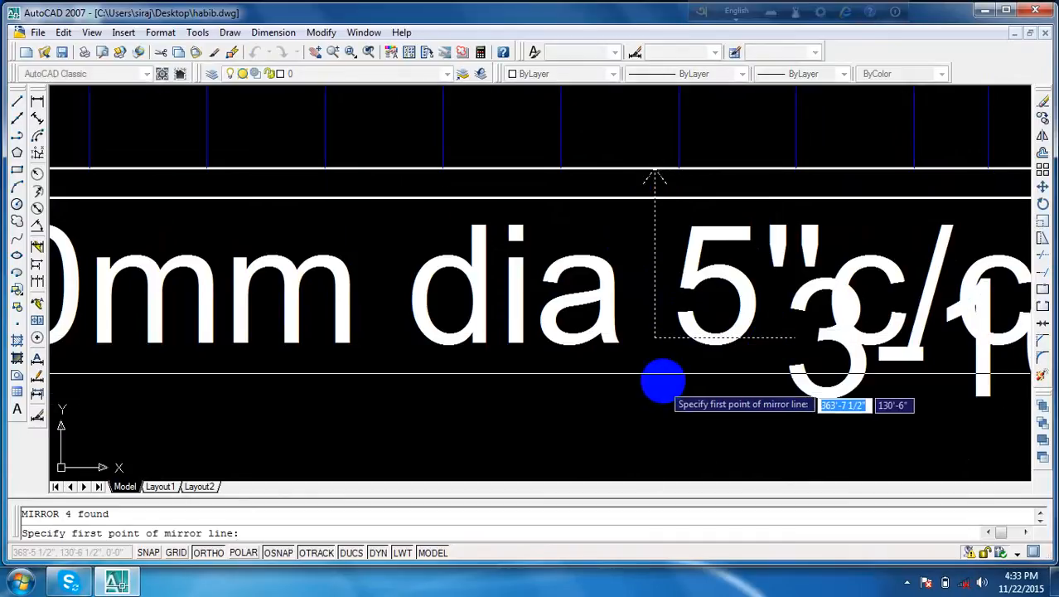
{"action": "scroll", "coordinate": [644, 194], "scroll_direction": "down", "scroll_amount": 2}
{"action": "middle_click_drag", "start_coordinate": [662, 236], "coordinate": [740, 313]}
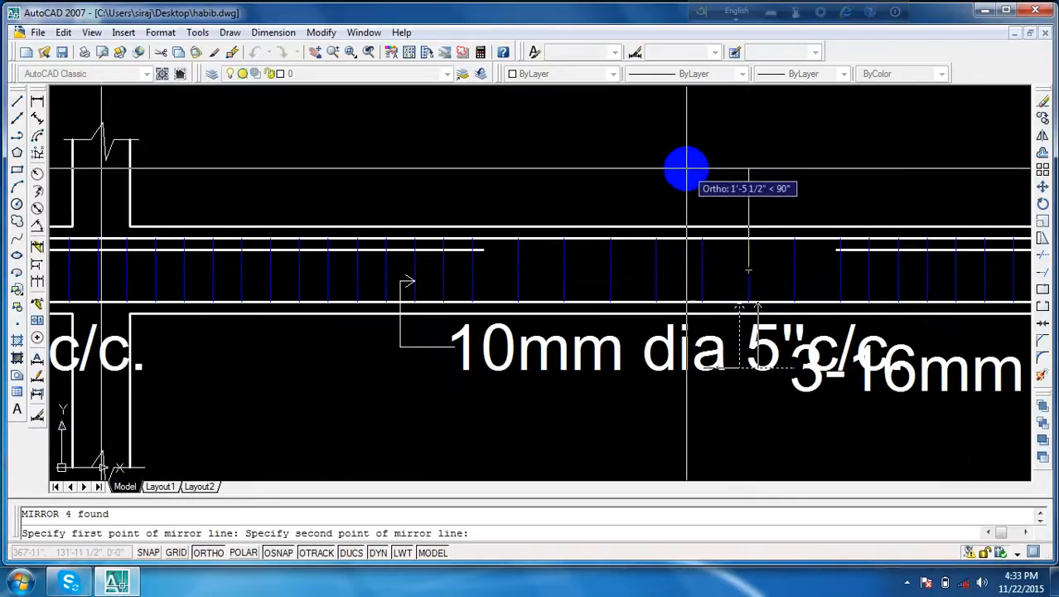
{"action": "left_click", "coordinate": [842, 250]}
{"action": "key", "text": "Return"}
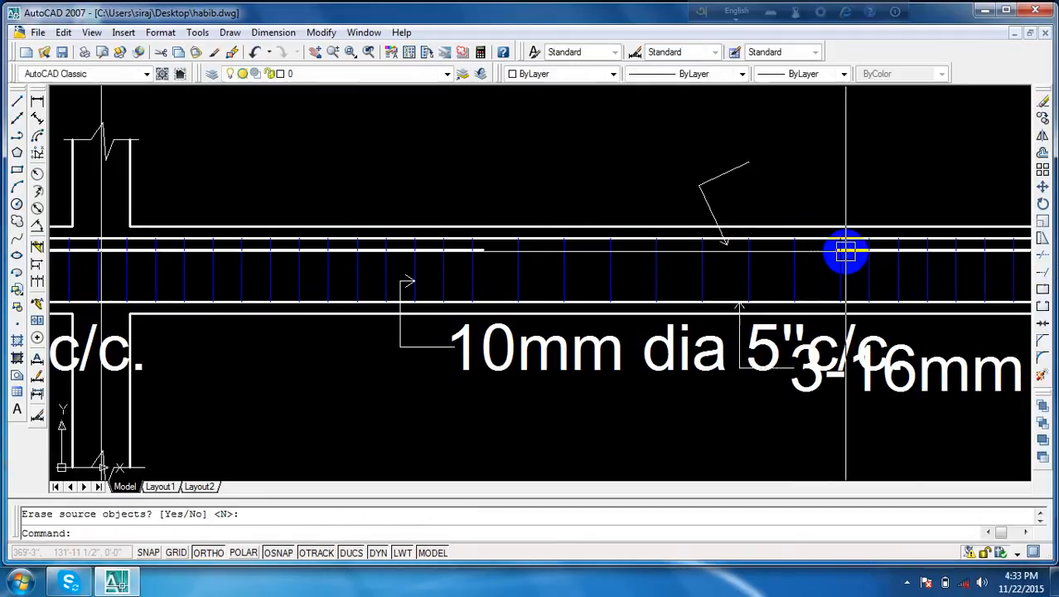
- Erase the slanted mirrored leader and its arrowhead above the middle span
{"action": "key", "text": "Escape"}
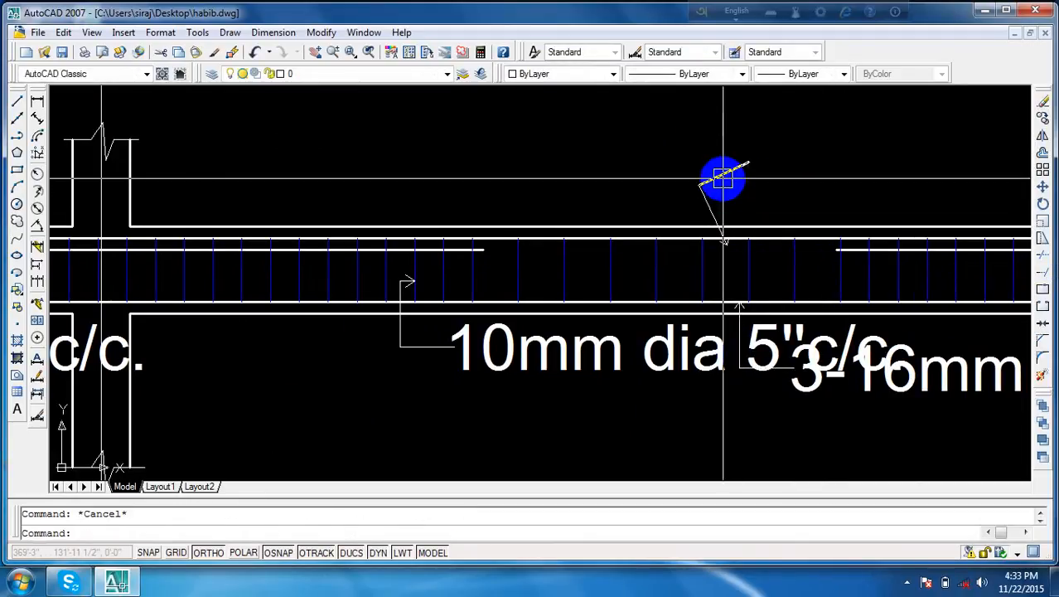
{"action": "left_click", "coordinate": [723, 178]}
{"action": "scroll", "coordinate": [729, 252], "scroll_direction": "up", "scroll_amount": 3}
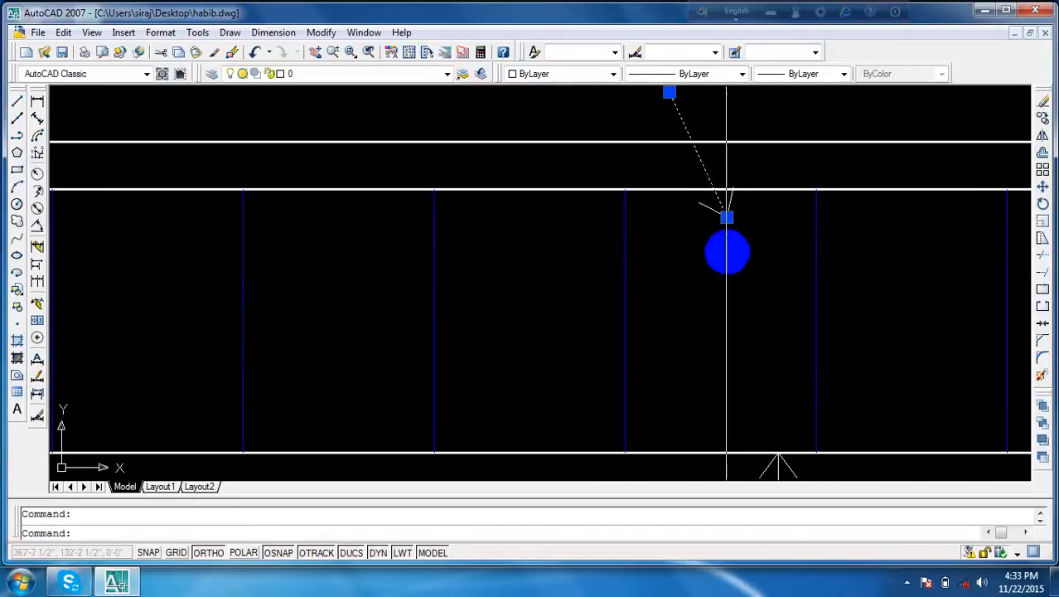
{"action": "scroll", "coordinate": [742, 204], "scroll_direction": "up", "scroll_amount": 3}
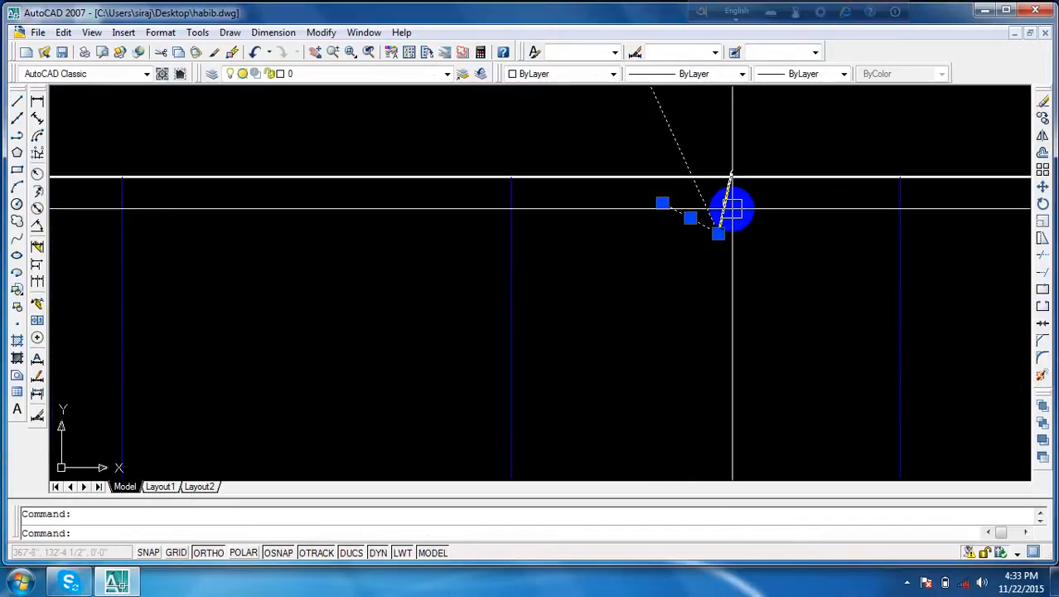
{"action": "key", "text": "Delete"}
{"action": "scroll", "coordinate": [761, 310], "scroll_direction": "down", "scroll_amount": 2}
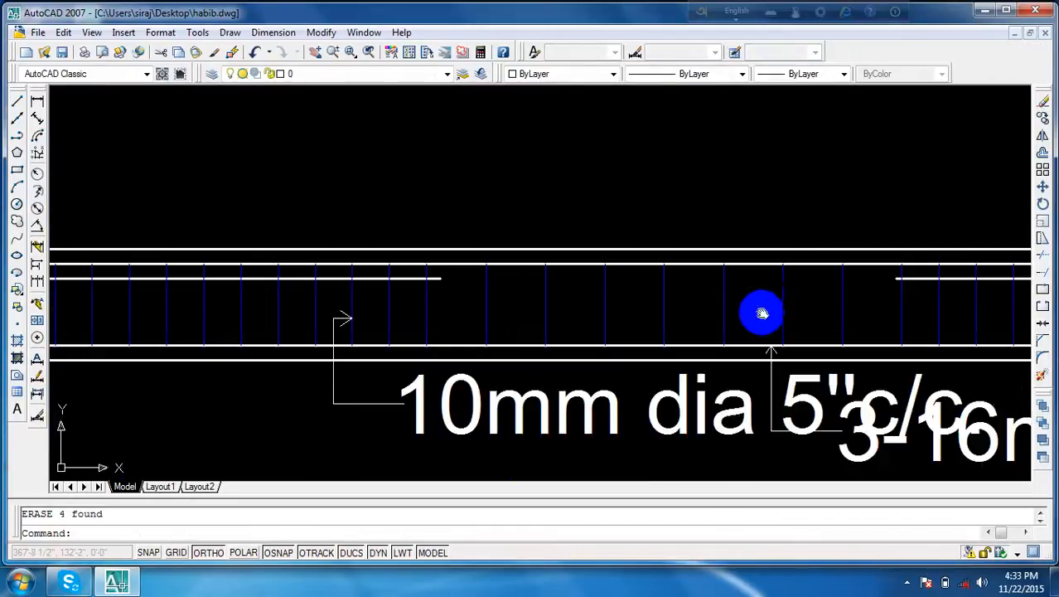
{"action": "middle_click_drag", "start_coordinate": [762, 310], "coordinate": [729, 282]}
{"action": "scroll", "coordinate": [755, 335], "scroll_direction": "up", "scroll_amount": 4}
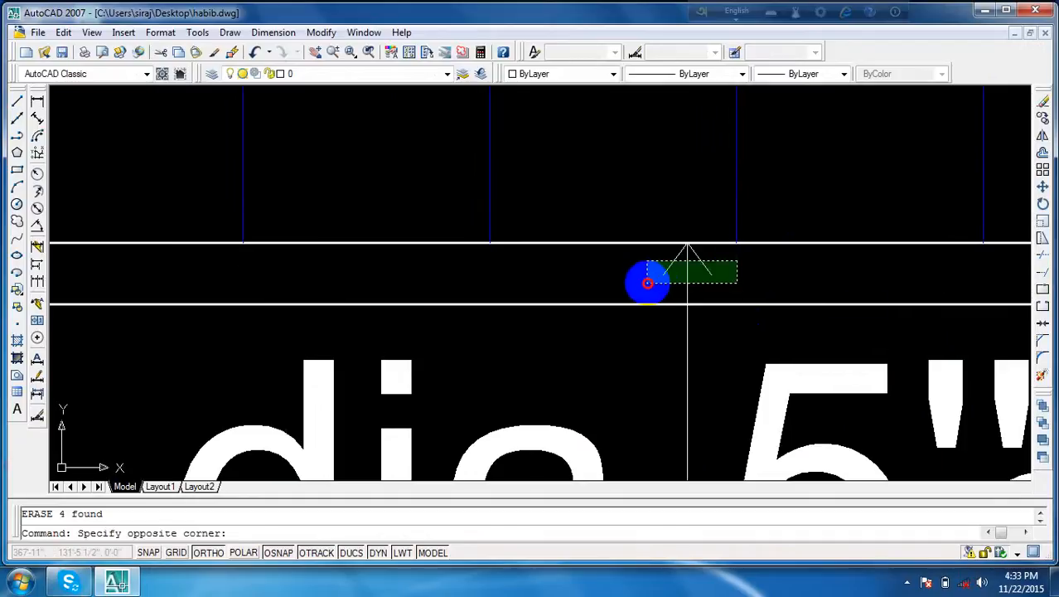
{"action": "left_click", "coordinate": [647, 283]}
{"action": "scroll", "coordinate": [693, 354], "scroll_direction": "down", "scroll_amount": 3}
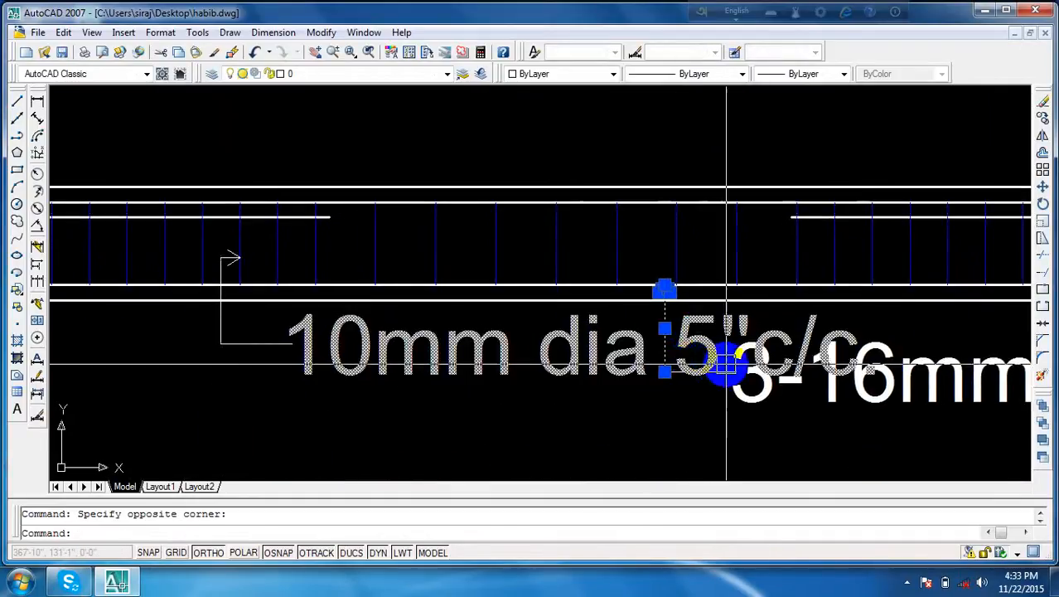
{"action": "scroll", "coordinate": [726, 359], "scroll_direction": "up", "scroll_amount": 3}
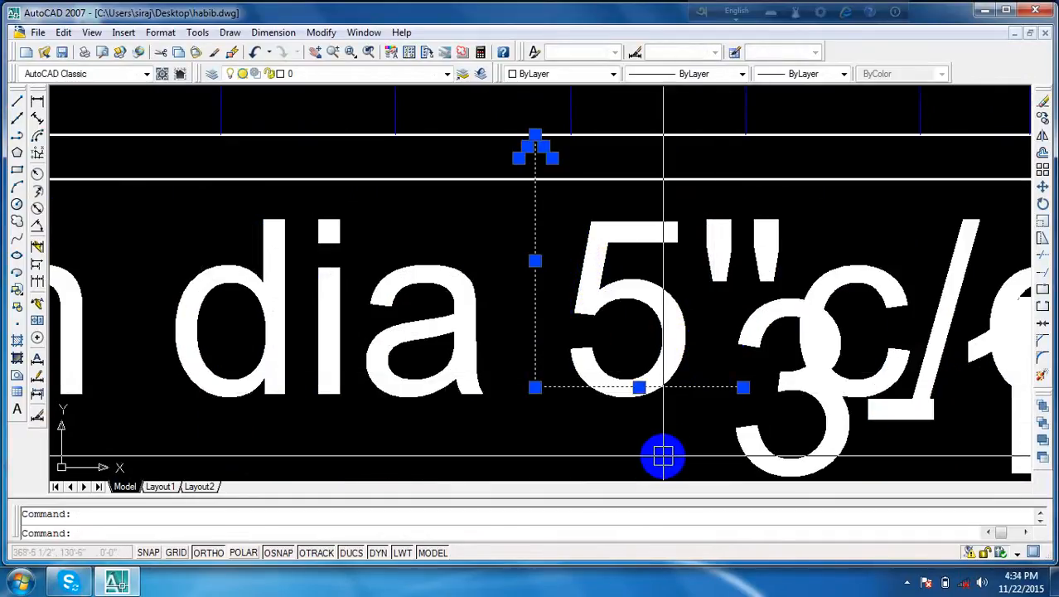
{"action": "type", "text": "m"}
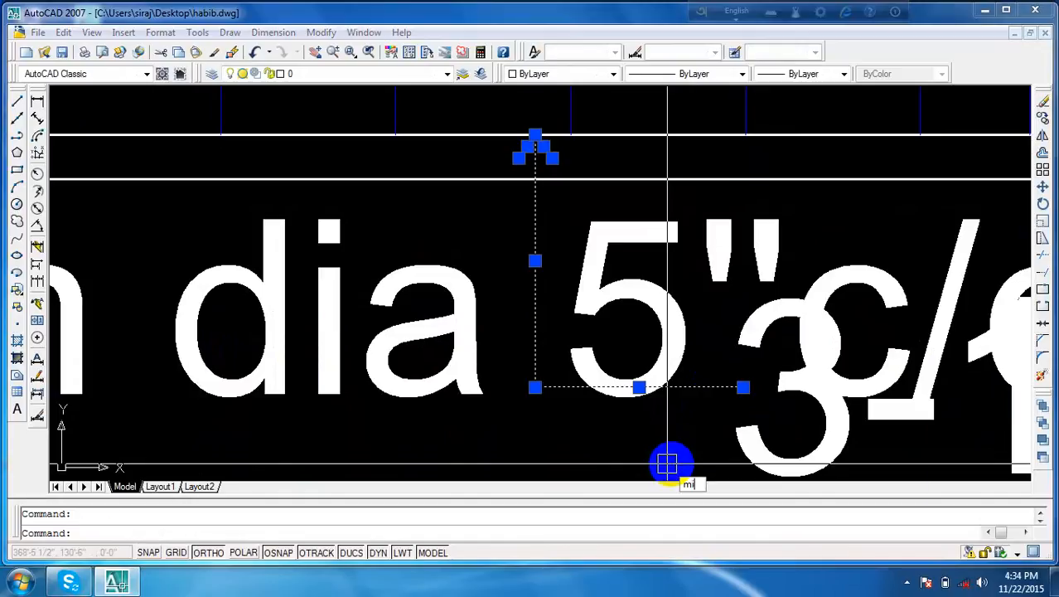
{"action": "type", "text": "i"}
{"action": "key", "text": "Return"}
{"action": "scroll", "coordinate": [525, 228], "scroll_direction": "down", "scroll_amount": 2}
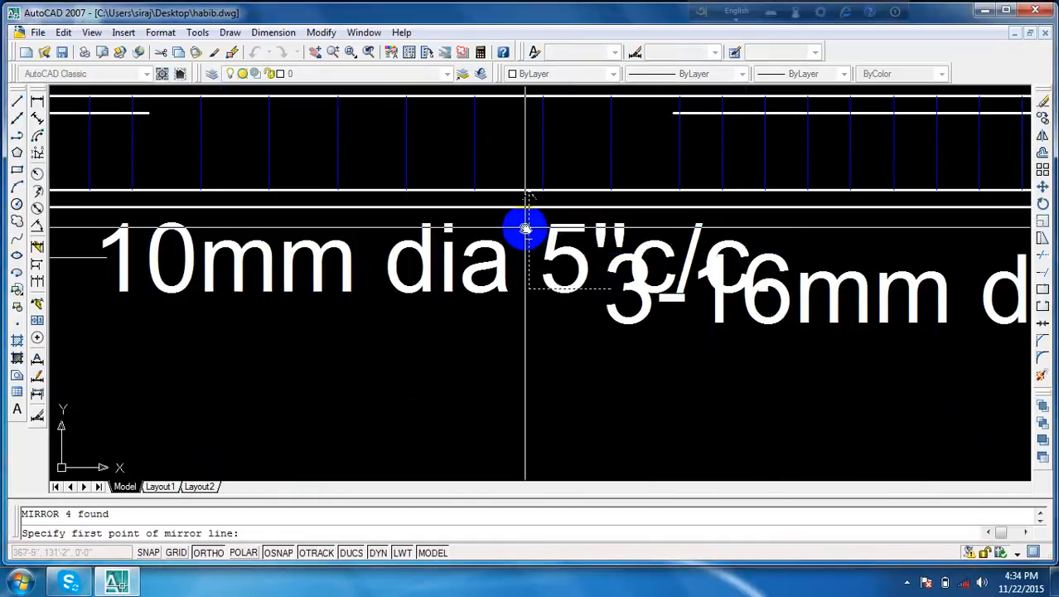
{"action": "scroll", "coordinate": [564, 282], "scroll_direction": "down", "scroll_amount": 2}
{"action": "scroll", "coordinate": [590, 234], "scroll_direction": "up", "scroll_amount": 5}
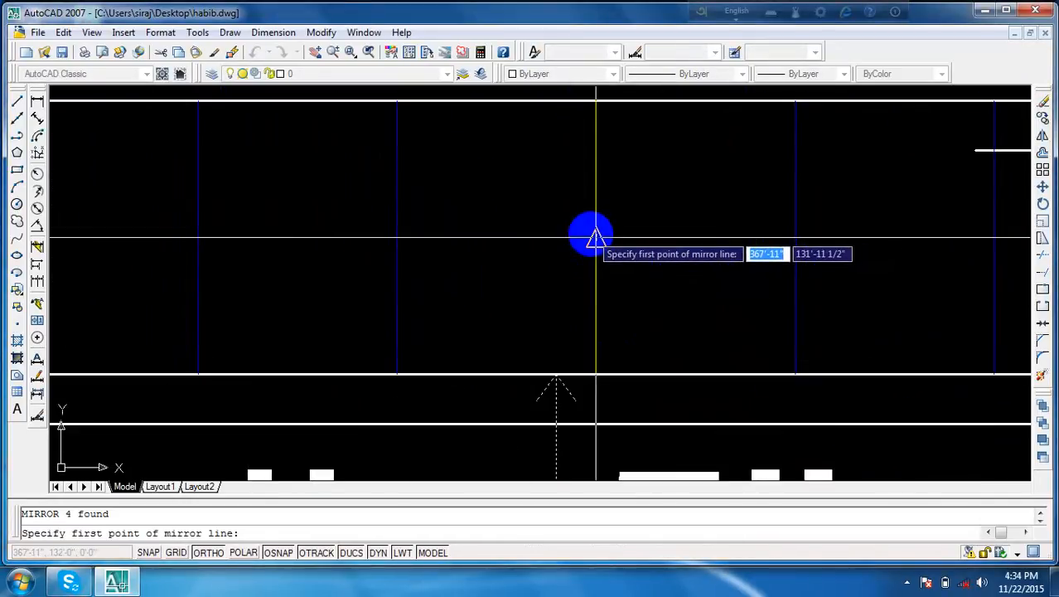
{"action": "left_click", "coordinate": [595, 238]}
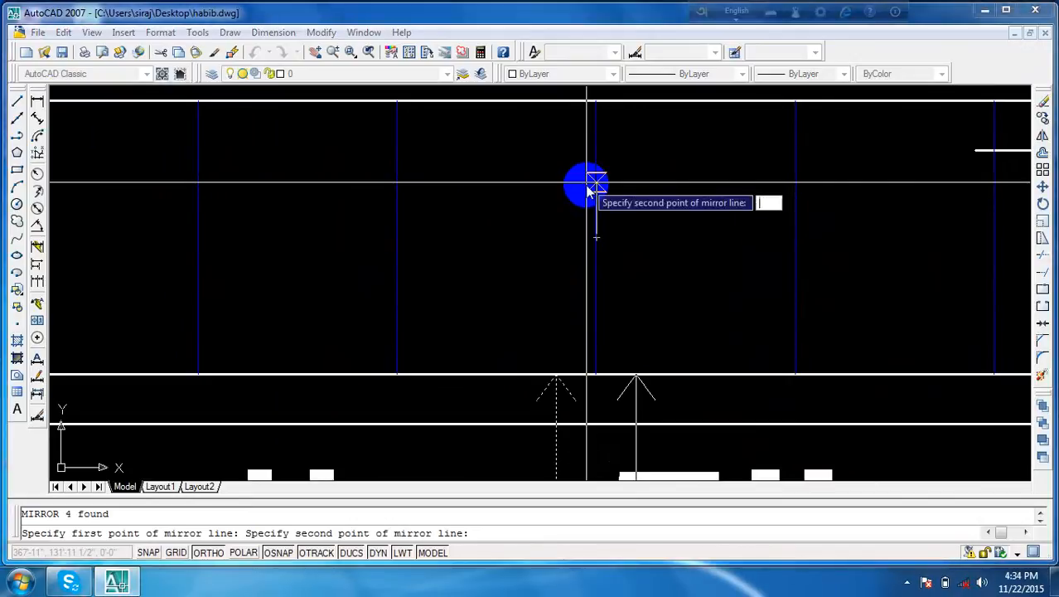
{"action": "key", "text": "Escape"}
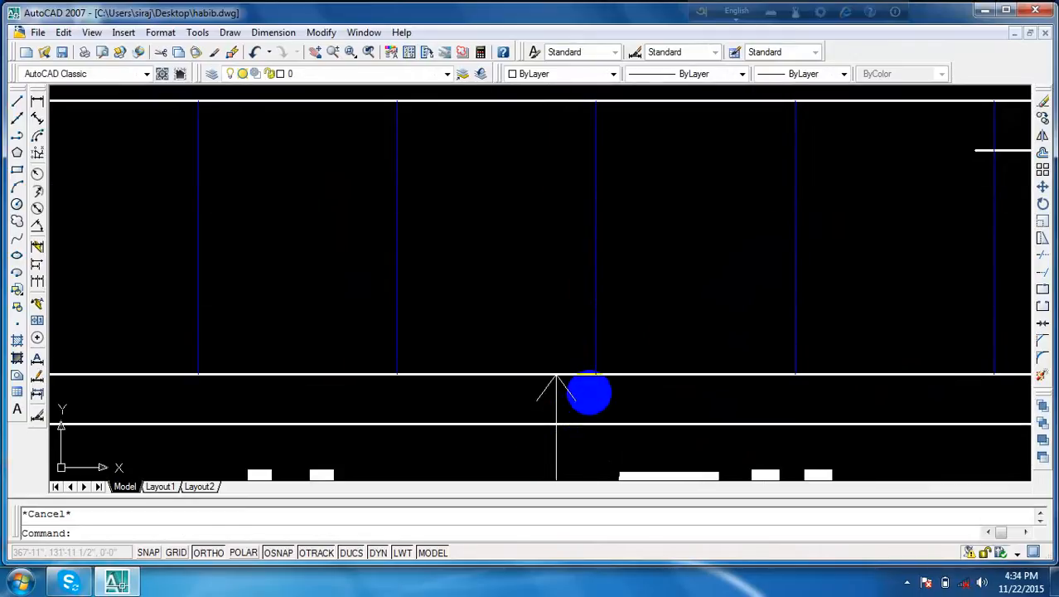
- Mirror the 3-16mm dia st. text with its leader and arrowhead across the beam's horizontal mid-depth line, keeping the originals below
{"action": "left_click", "coordinate": [532, 399]}
{"action": "scroll", "coordinate": [543, 415], "scroll_direction": "up", "scroll_amount": 5}
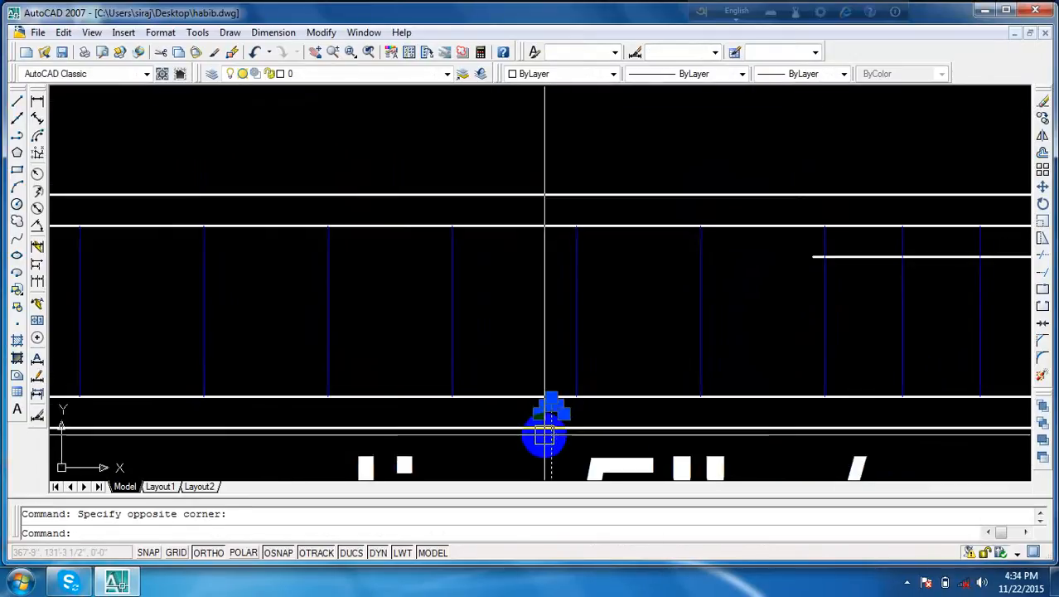
{"action": "scroll", "coordinate": [571, 422], "scroll_direction": "up", "scroll_amount": 6}
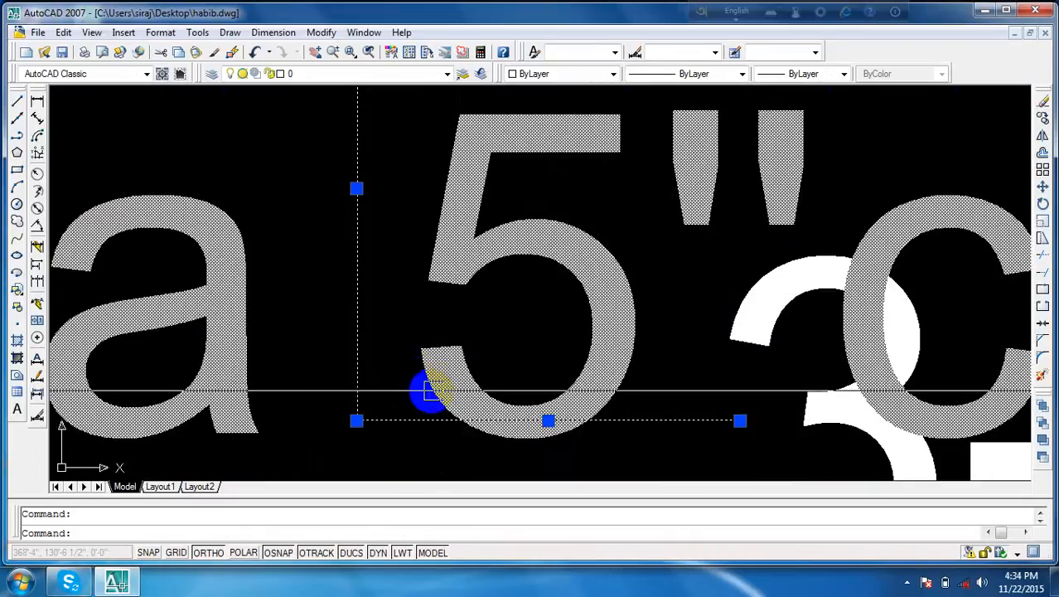
{"action": "scroll", "coordinate": [493, 378], "scroll_direction": "down", "scroll_amount": 4}
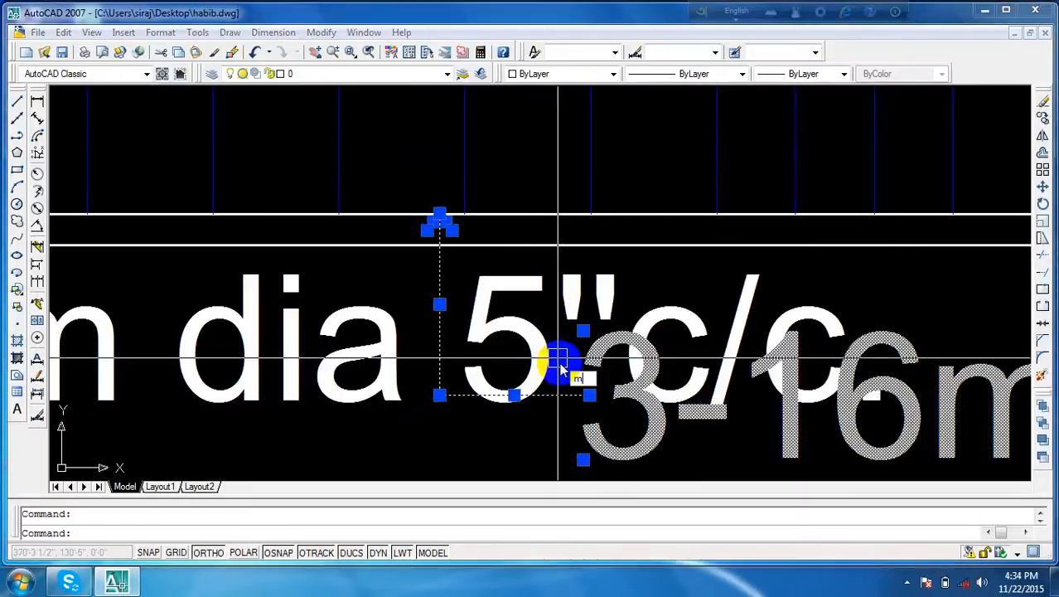
{"action": "type", "text": "i"}
{"action": "key", "text": "Return"}
{"action": "scroll", "coordinate": [501, 182], "scroll_direction": "down", "scroll_amount": 3}
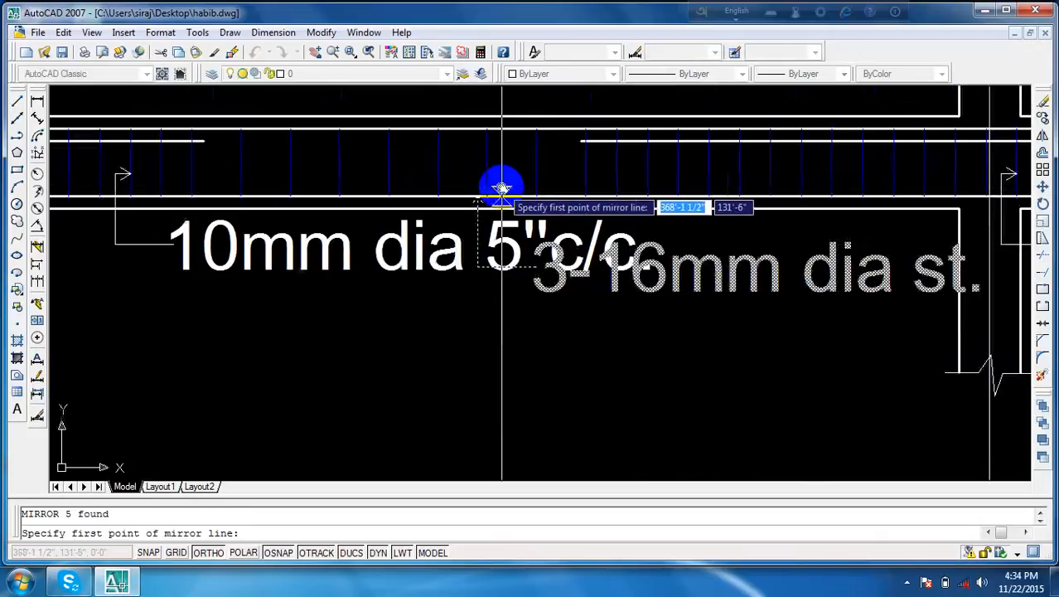
{"action": "middle_click_drag", "start_coordinate": [496, 184], "coordinate": [619, 361]}
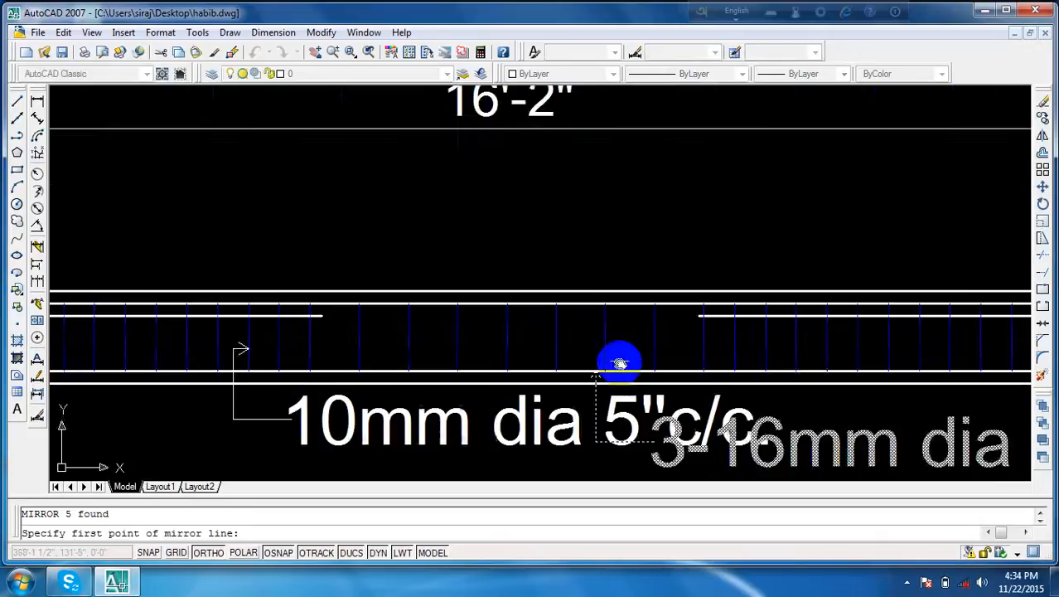
{"action": "left_click", "coordinate": [556, 339]}
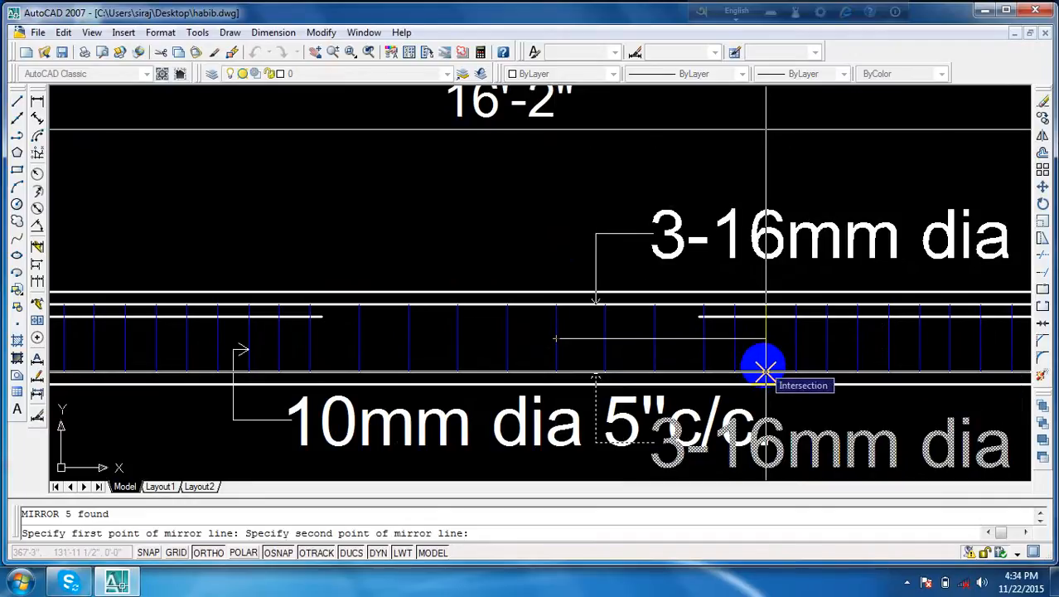
{"action": "key", "text": "F8"}
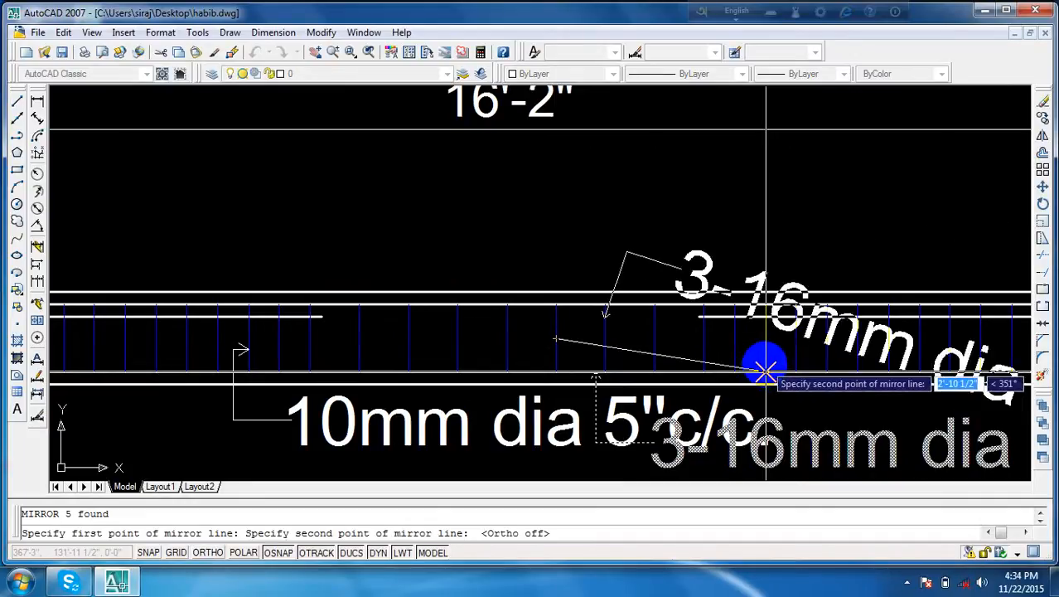
{"action": "key", "text": "F8"}
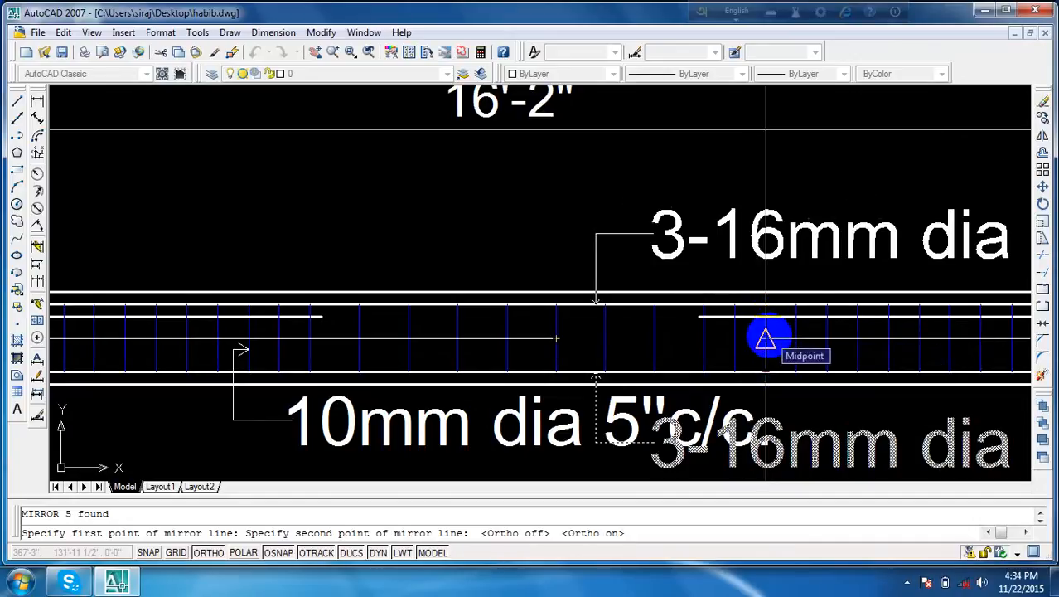
{"action": "left_click", "coordinate": [774, 273]}
{"action": "key", "text": "Escape"}
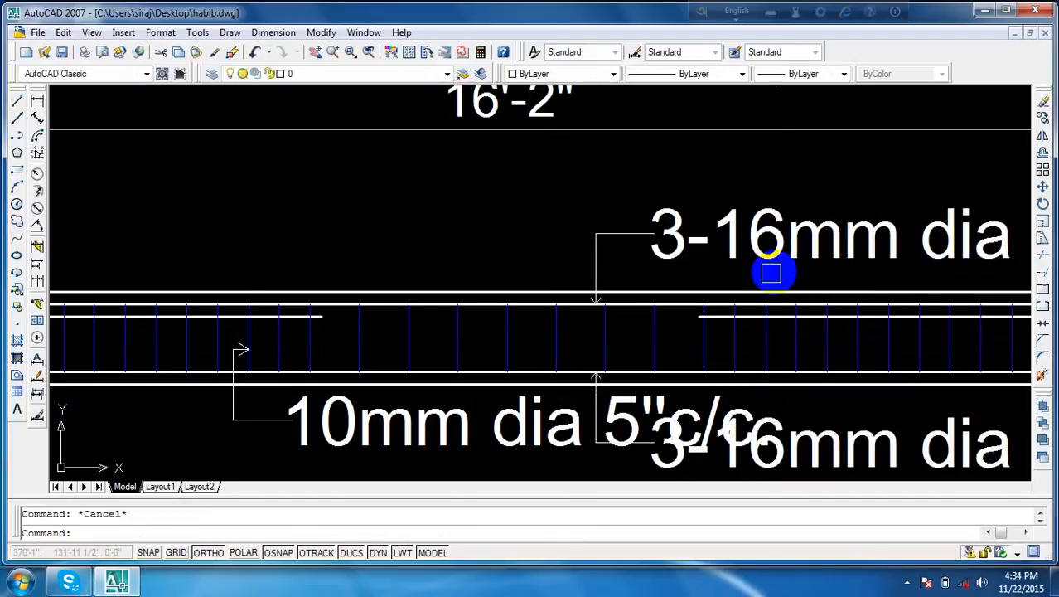
{"action": "left_click", "coordinate": [859, 437]}
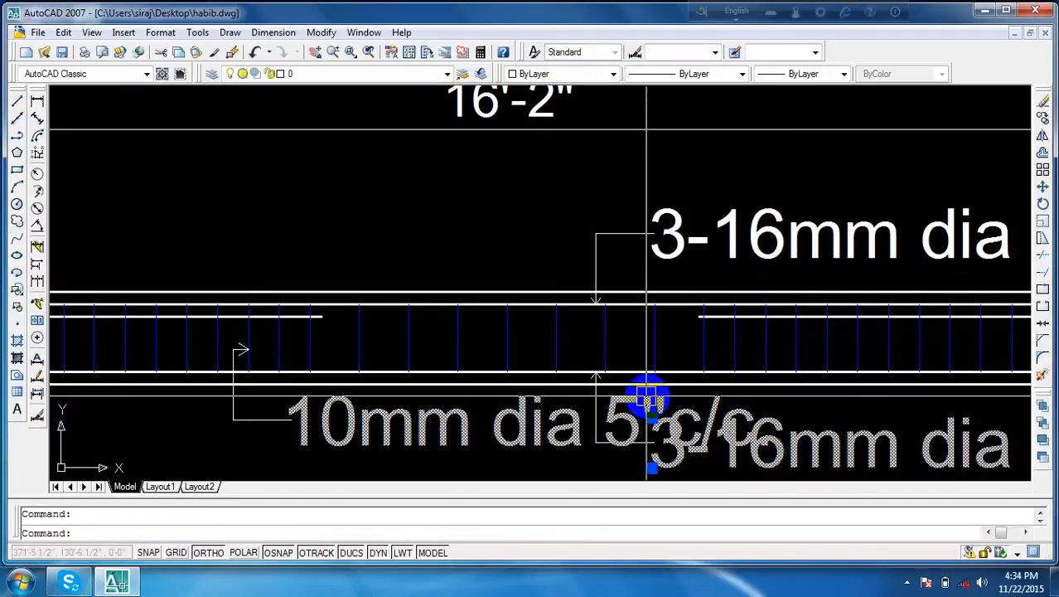
{"action": "scroll", "coordinate": [648, 389], "scroll_direction": "up", "scroll_amount": 5}
{"action": "left_click", "coordinate": [655, 317]}
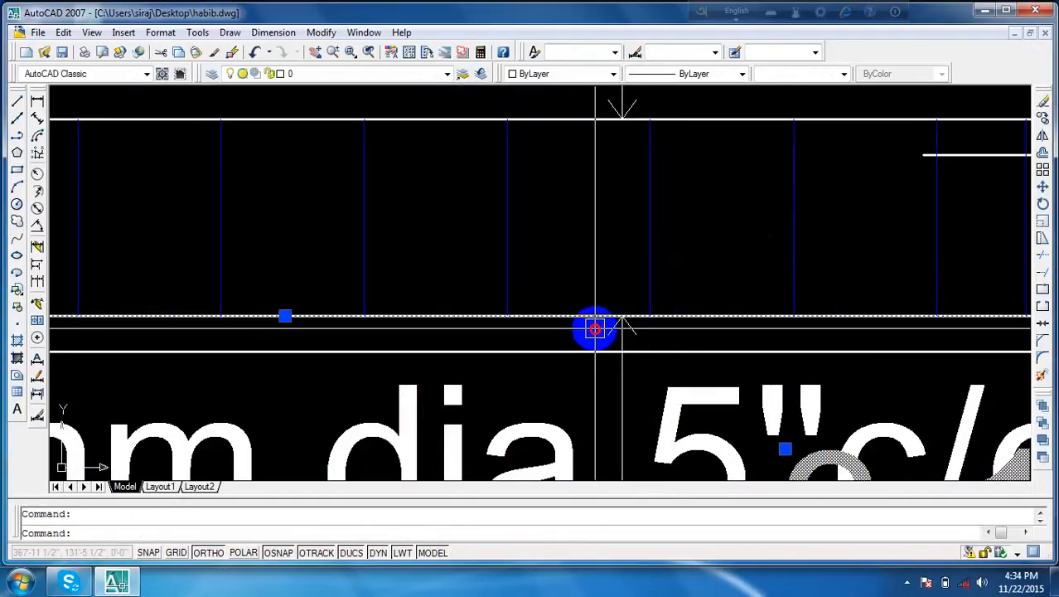
{"action": "key", "text": "Escape"}
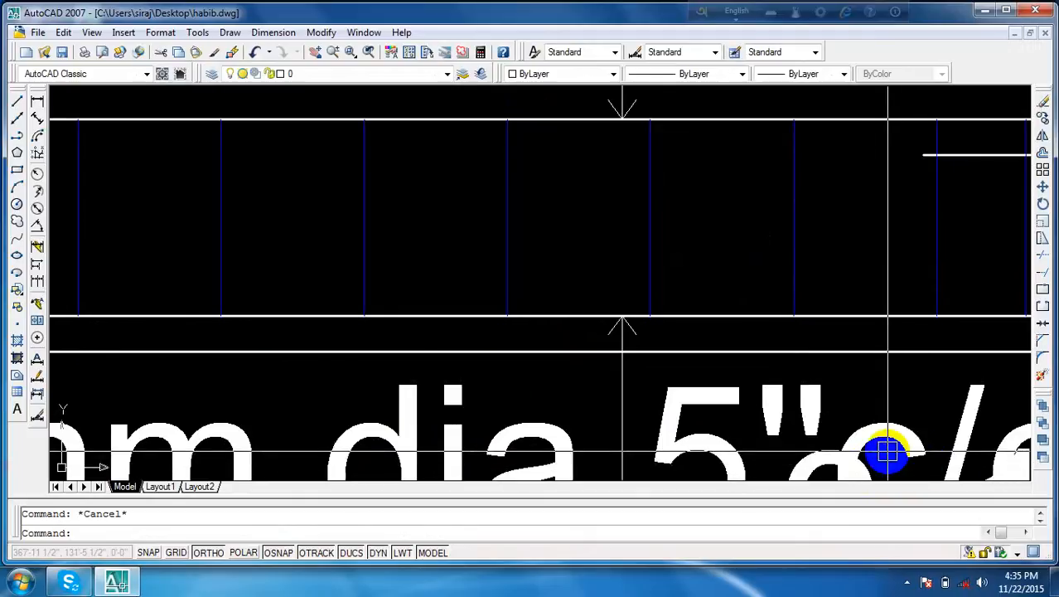
- Erase the original 3-16mm dia st. text below the 16'-2" span
{"action": "scroll", "coordinate": [887, 452], "scroll_direction": "down", "scroll_amount": 3}
{"action": "scroll", "coordinate": [745, 407], "scroll_direction": "up", "scroll_amount": 1}
{"action": "left_click", "coordinate": [928, 448]}
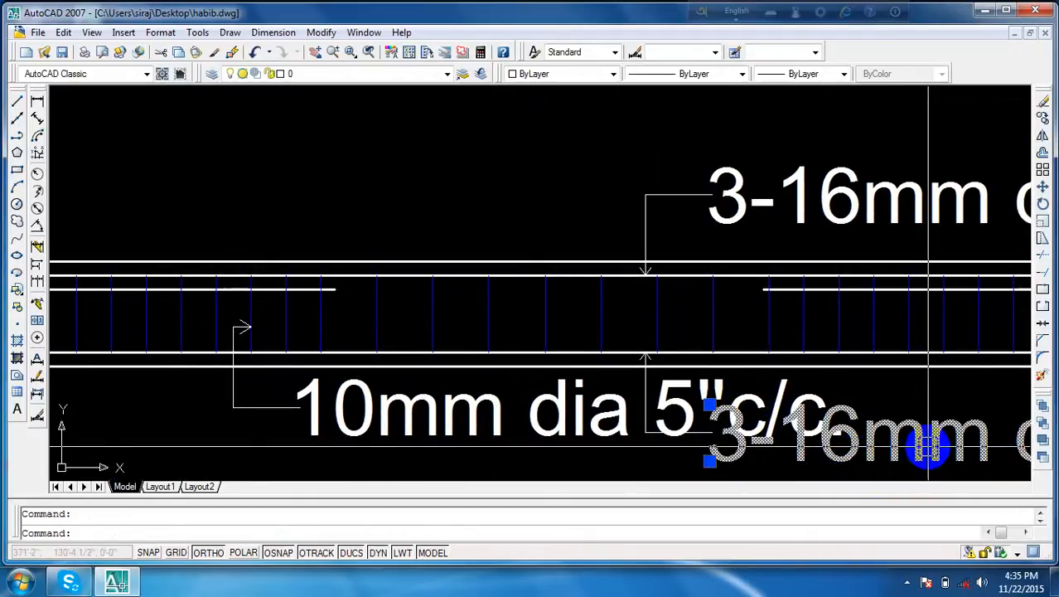
{"action": "key", "text": "Delete"}
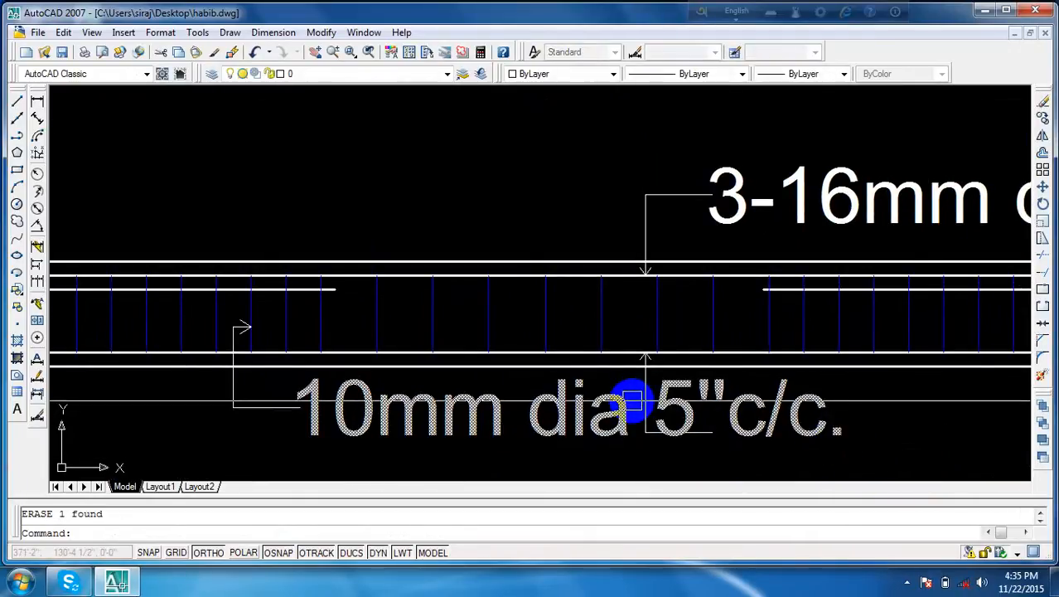
- Erase the leftover leader lines and arrowhead of the 3-16mm callout below the 16'-2" span
{"action": "left_click", "coordinate": [646, 392]}
{"action": "scroll", "coordinate": [646, 364], "scroll_direction": "up", "scroll_amount": 4}
{"action": "left_click", "coordinate": [676, 339]}
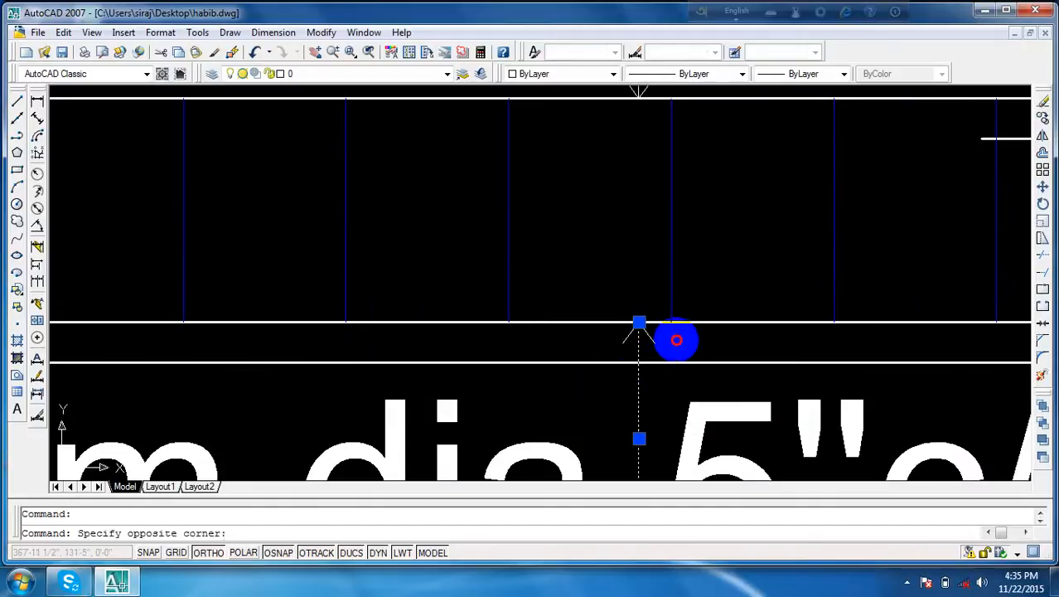
{"action": "left_click", "coordinate": [618, 346]}
{"action": "scroll", "coordinate": [627, 402], "scroll_direction": "down", "scroll_amount": 5}
{"action": "middle_click_drag", "start_coordinate": [627, 402], "coordinate": [621, 360]}
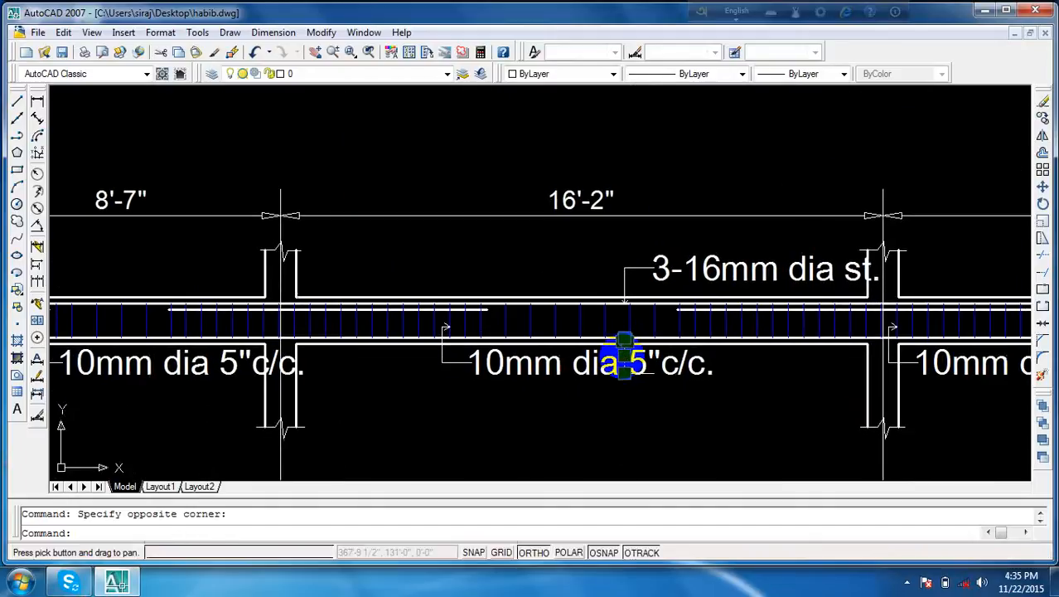
{"action": "scroll", "coordinate": [656, 390], "scroll_direction": "up", "scroll_amount": 3}
{"action": "left_click", "coordinate": [634, 335]}
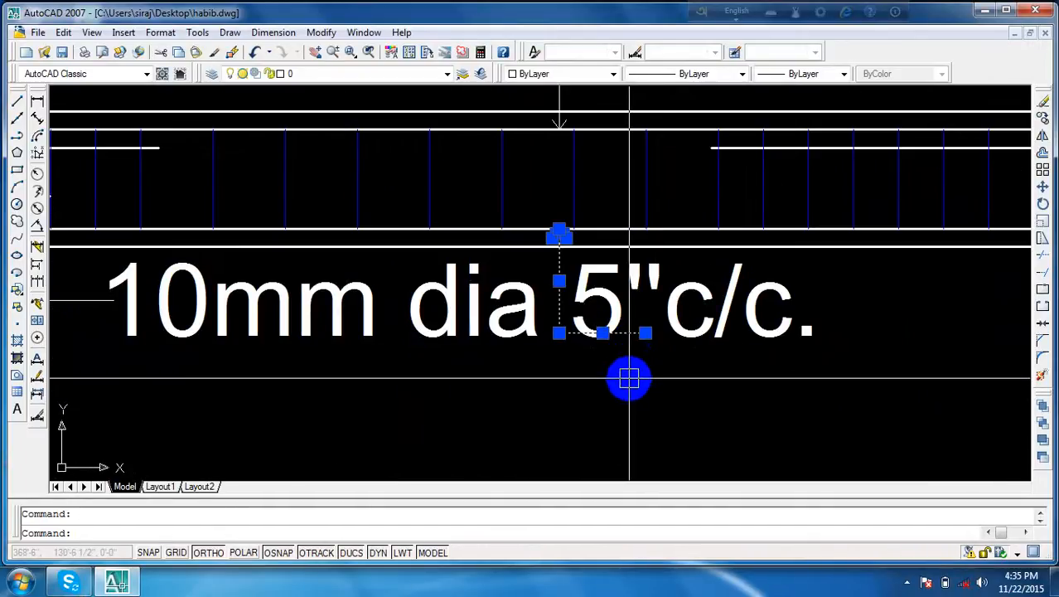
{"action": "type", "text": "e"}
{"action": "key", "text": "Return"}
- Copy the 3-16mm dia st. callout with its leader and arrowhead from the arrow tip to the top bar of the 8'-7" span
{"action": "scroll", "coordinate": [629, 381], "scroll_direction": "down", "scroll_amount": 4}
{"action": "mouse_move", "coordinate": [587, 413]}
{"action": "middle_mouse_down"}
{"action": "mouse_move", "coordinate": [676, 432]}
{"action": "mouse_move", "coordinate": [850, 354]}
{"action": "middle_mouse_up"}
{"action": "scroll", "coordinate": [849, 355], "scroll_direction": "up", "scroll_amount": 4}
{"action": "left_click", "coordinate": [821, 255]}
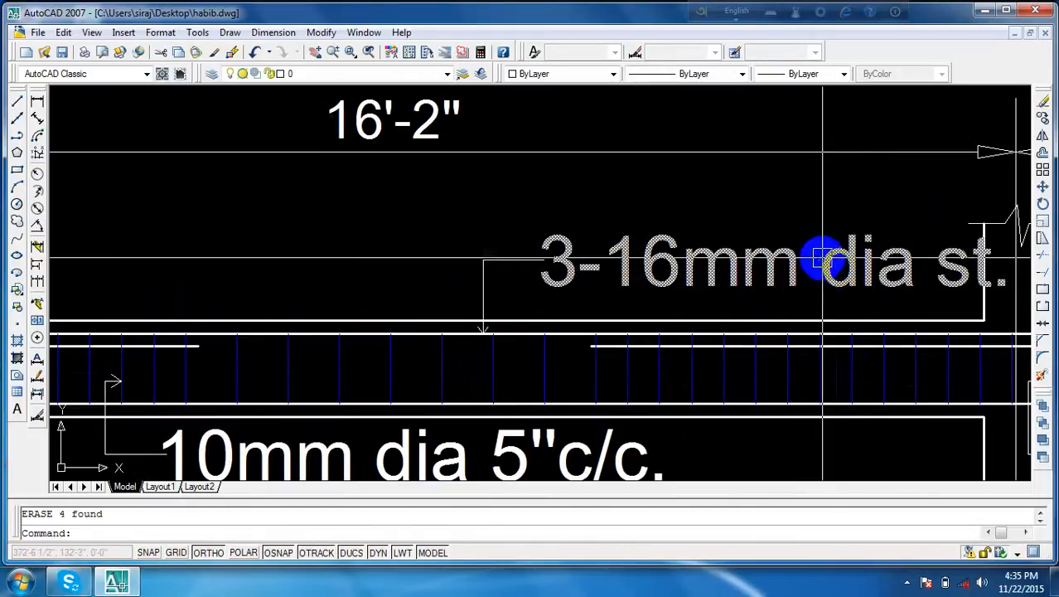
{"action": "left_click", "coordinate": [504, 262]}
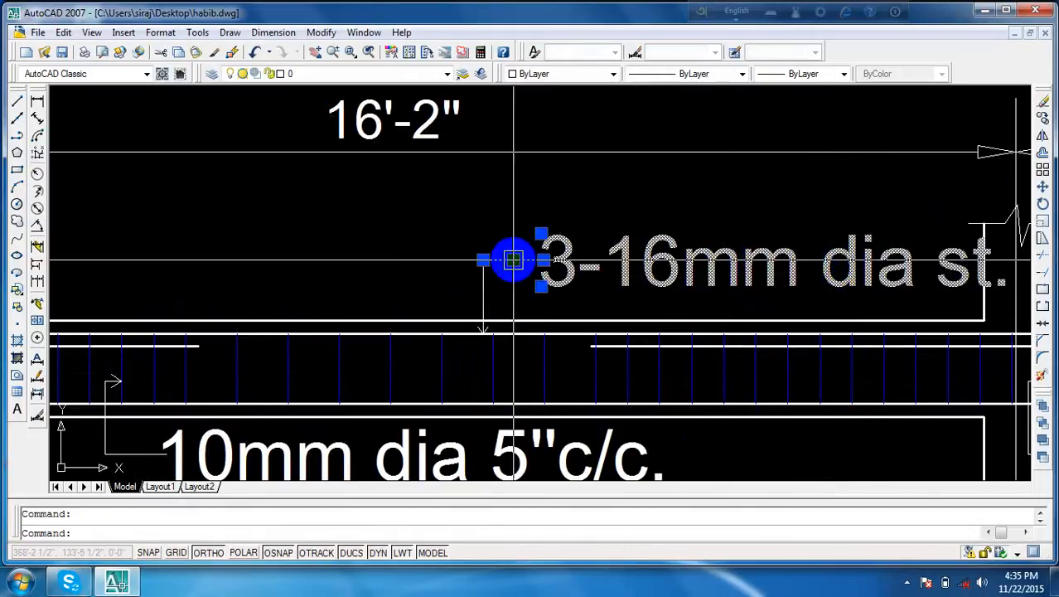
{"action": "left_click", "coordinate": [483, 296]}
{"action": "scroll", "coordinate": [486, 333], "scroll_direction": "up", "scroll_amount": 5}
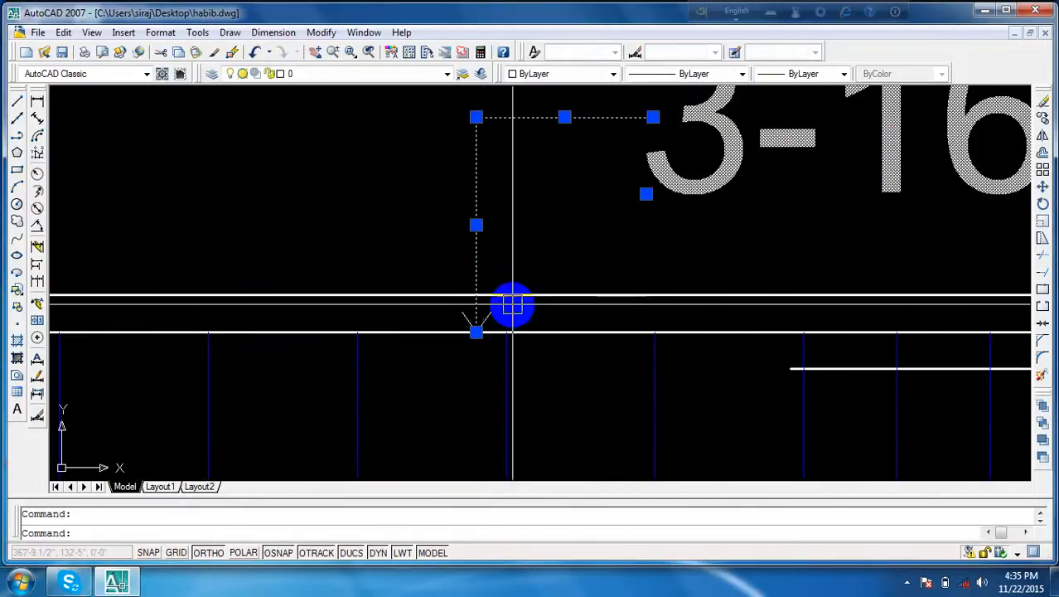
{"action": "left_click", "coordinate": [513, 303]}
{"action": "left_click", "coordinate": [468, 318]}
{"action": "left_click", "coordinate": [455, 319]}
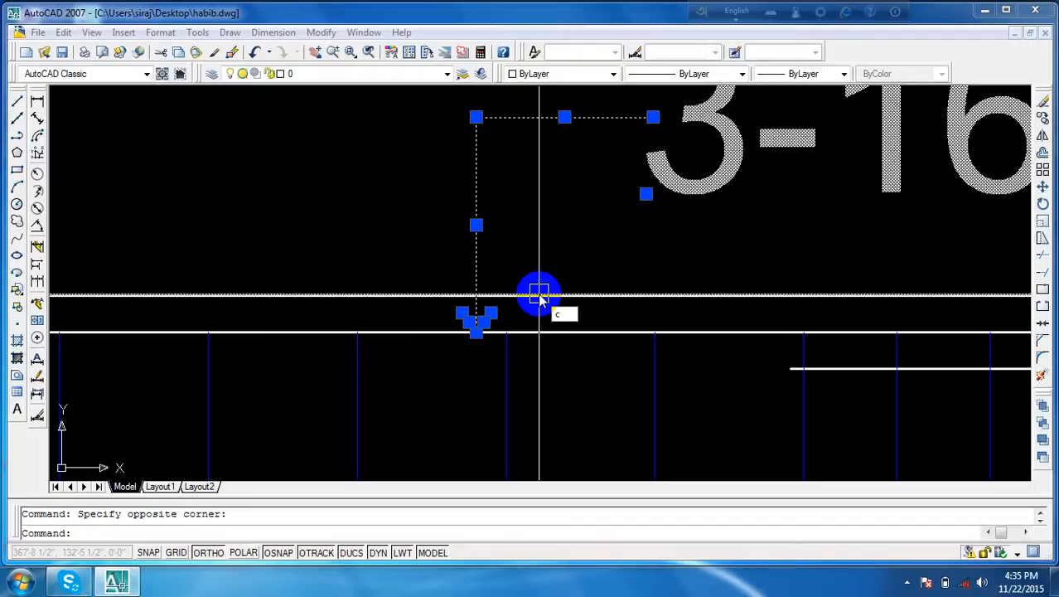
{"action": "type", "text": "co"}
{"action": "key", "text": "Return"}
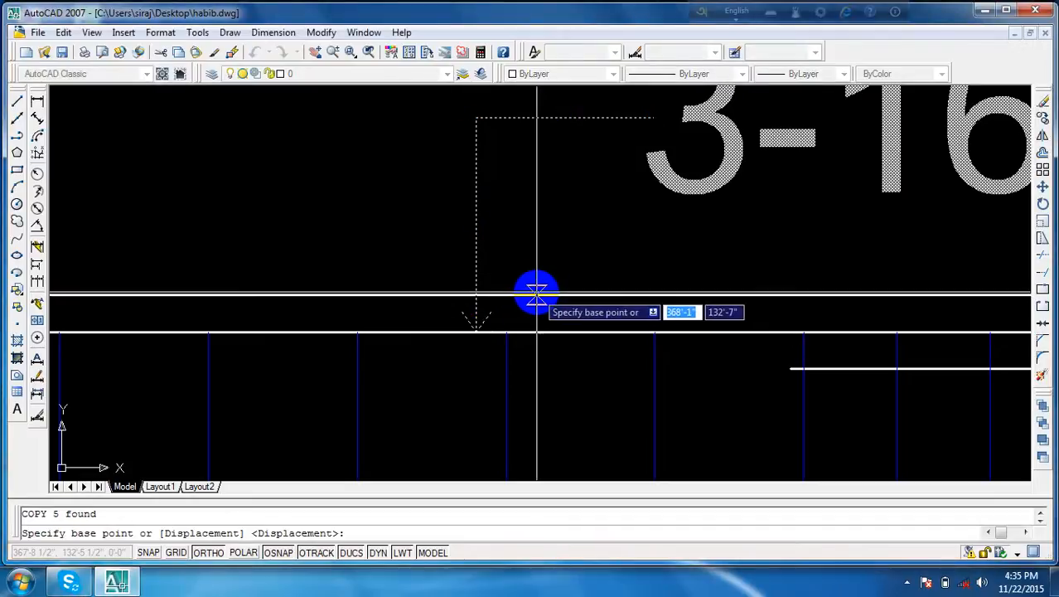
{"action": "left_click", "coordinate": [476, 332]}
{"action": "scroll", "coordinate": [257, 338], "scroll_direction": "down", "scroll_amount": 5}
{"action": "middle_click_drag", "start_coordinate": [255, 338], "coordinate": [827, 261]}
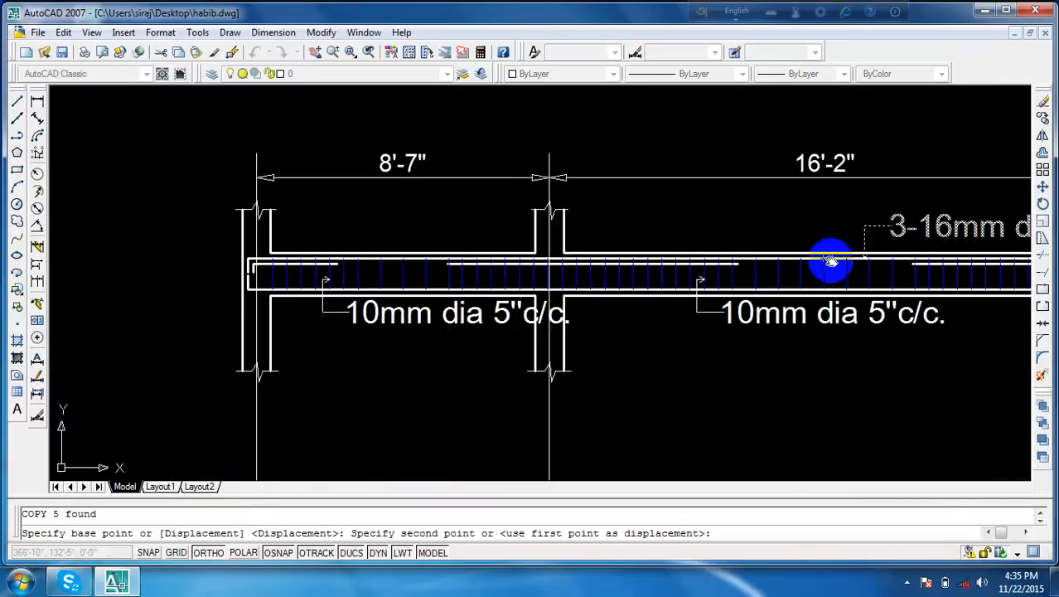
{"action": "scroll", "coordinate": [391, 261], "scroll_direction": "up", "scroll_amount": 5}
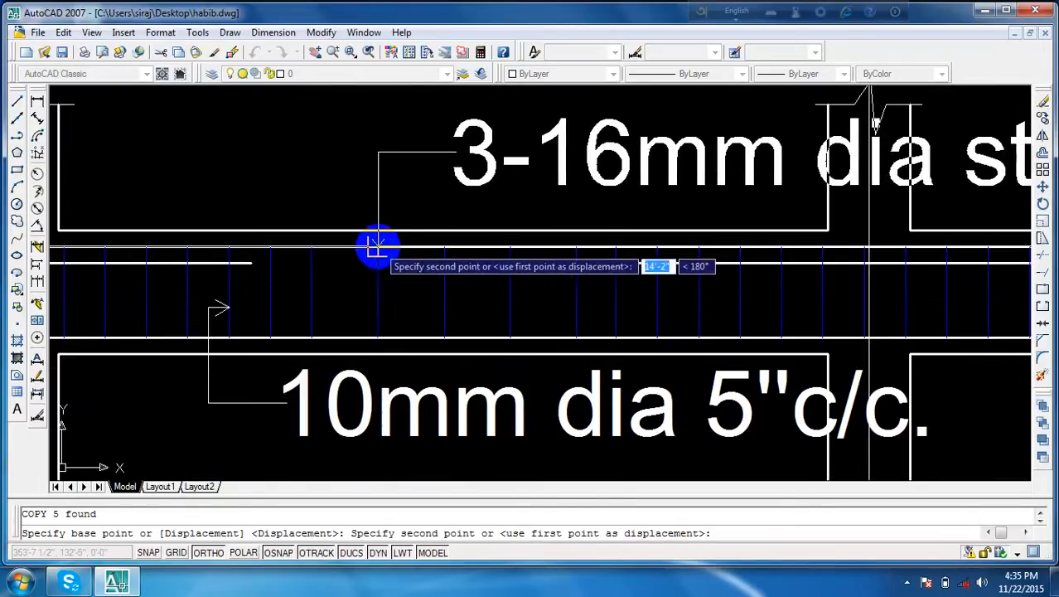
{"action": "left_click", "coordinate": [332, 246]}
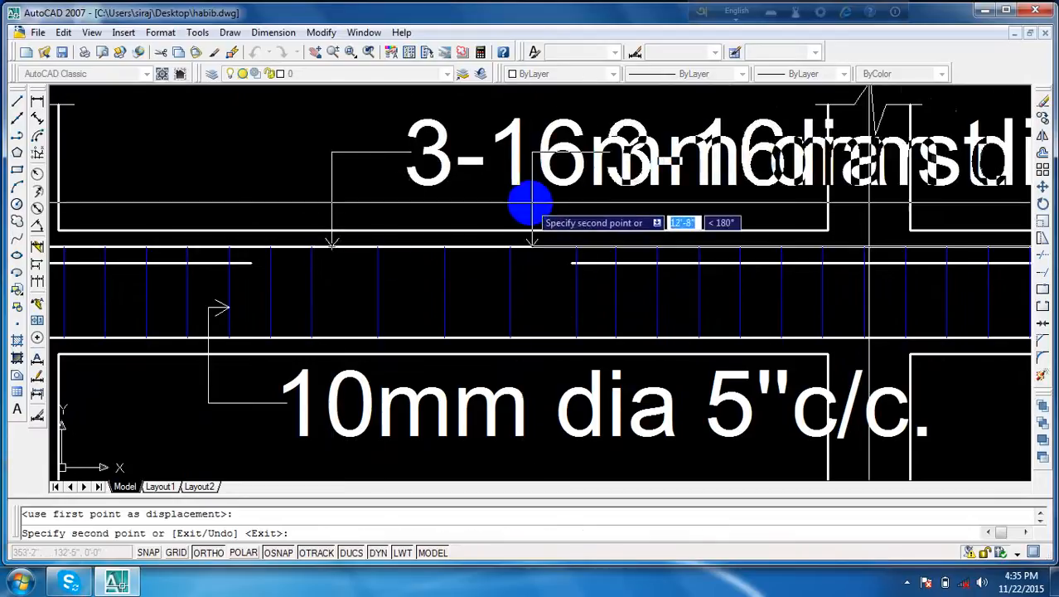
- Copy the 3-16mm dia st. callout from its arrow tip to the top bar of the 14'-5" span
{"action": "scroll", "coordinate": [577, 237], "scroll_direction": "down", "scroll_amount": 3}
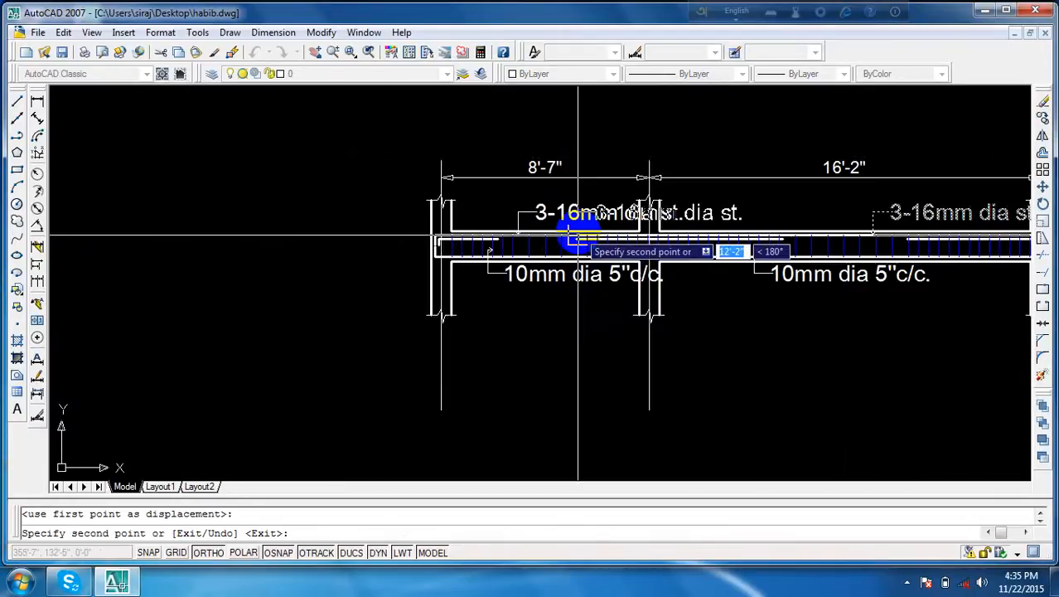
{"action": "middle_click_drag", "start_coordinate": [602, 229], "coordinate": [276, 256]}
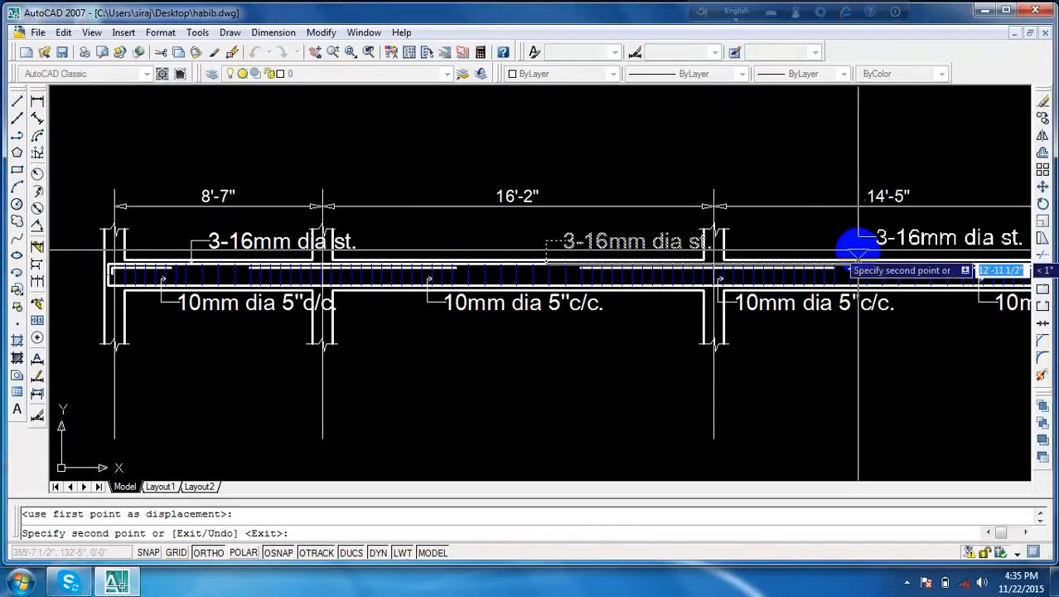
{"action": "scroll", "coordinate": [858, 248], "scroll_direction": "up", "scroll_amount": 3}
{"action": "scroll", "coordinate": [859, 249], "scroll_direction": "up", "scroll_amount": 1}
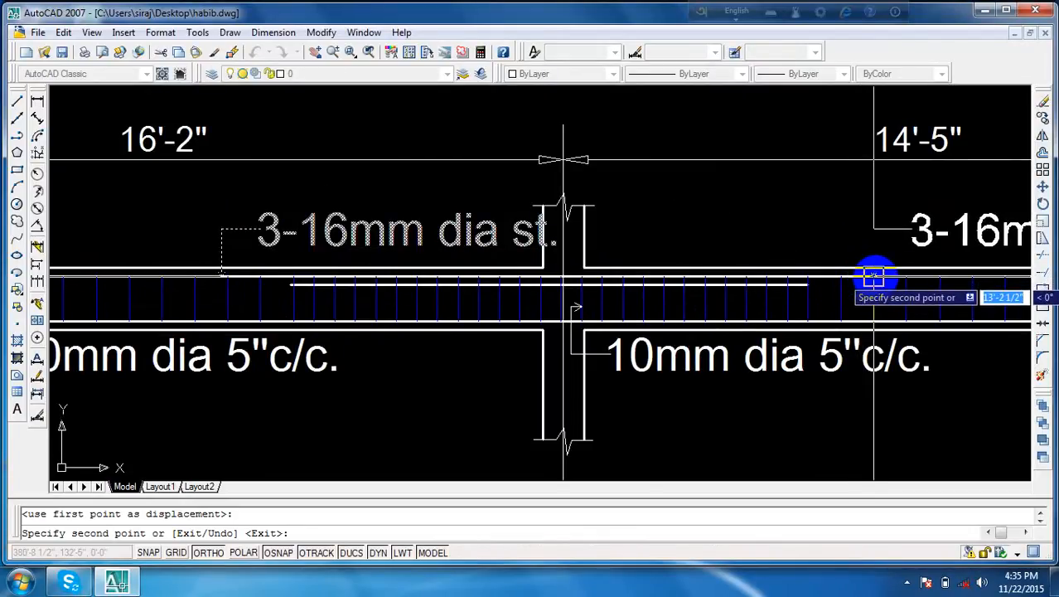
{"action": "left_click", "coordinate": [847, 280]}
{"action": "left_click", "coordinate": [840, 280]}
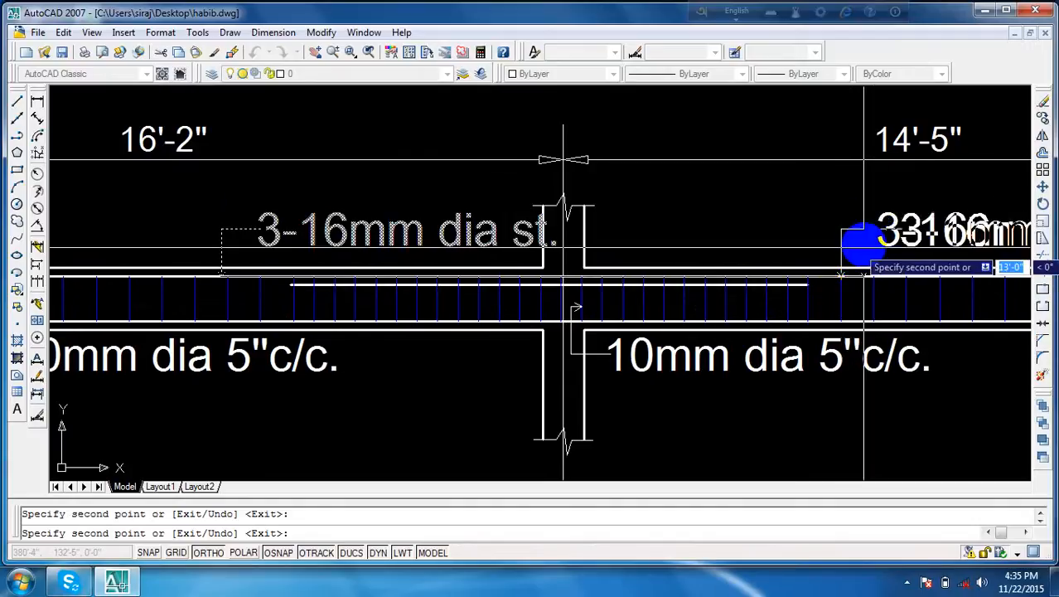
{"action": "scroll", "coordinate": [872, 227], "scroll_direction": "down", "scroll_amount": 2}
{"action": "scroll", "coordinate": [873, 227], "scroll_direction": "down", "scroll_amount": 4}
{"action": "middle_click_drag", "start_coordinate": [873, 227], "coordinate": [592, 248]}
{"action": "scroll", "coordinate": [690, 261], "scroll_direction": "up", "scroll_amount": 3}
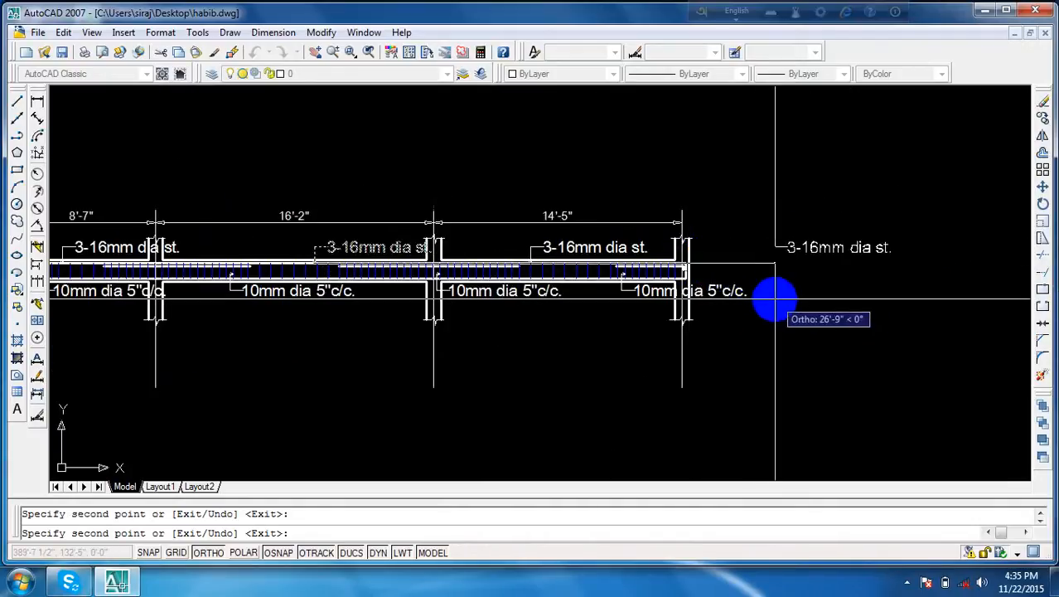
{"action": "key", "text": "Escape"}
- Examine the stirrup and top-bar callouts along the three spans of the beam
{"action": "scroll", "coordinate": [560, 288], "scroll_direction": "up", "scroll_amount": 3}
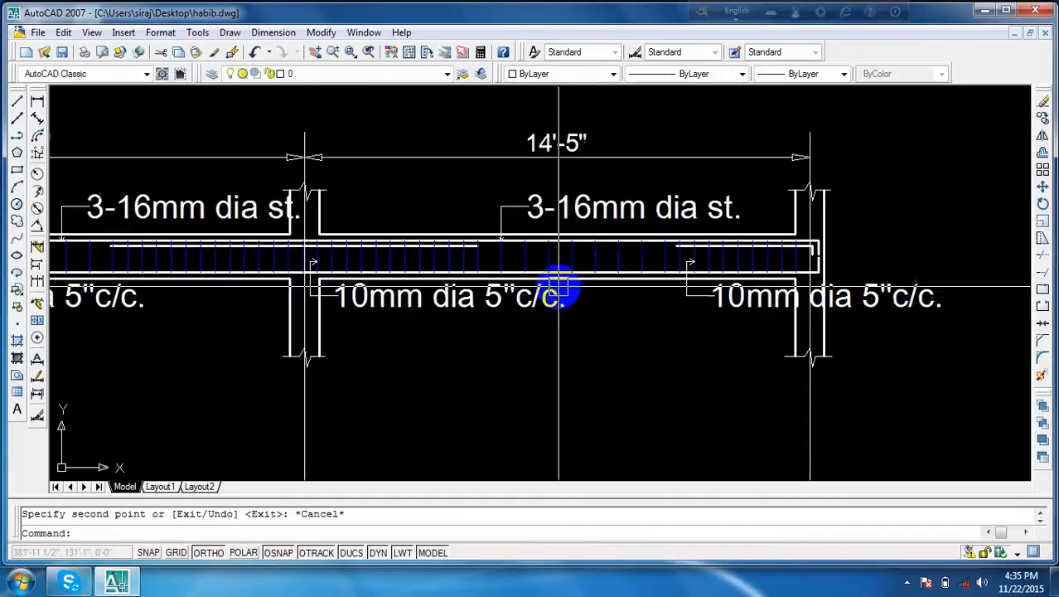
{"action": "scroll", "coordinate": [521, 268], "scroll_direction": "up", "scroll_amount": 5}
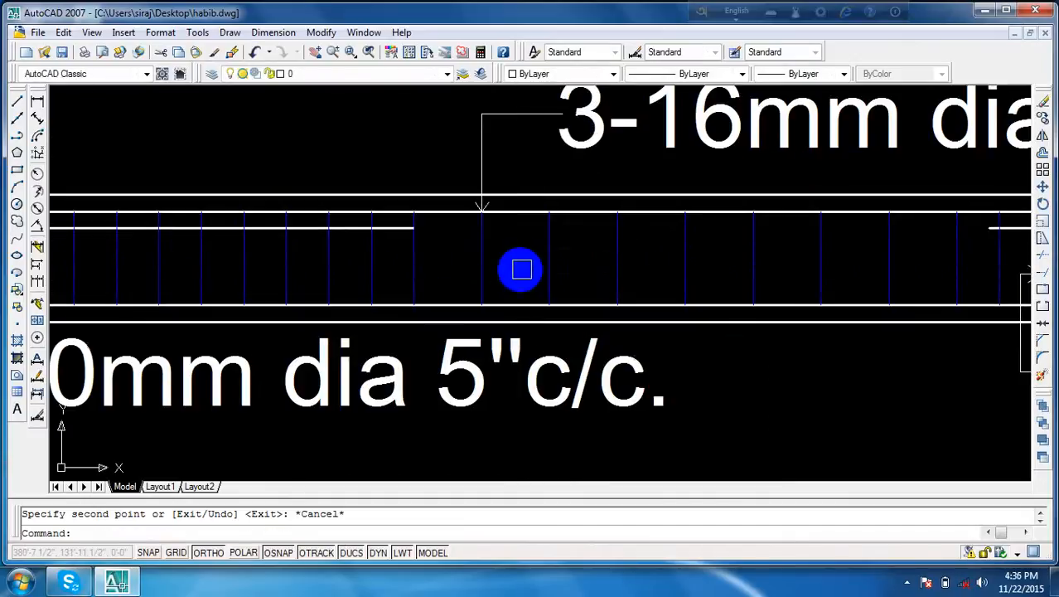
{"action": "scroll", "coordinate": [589, 248], "scroll_direction": "down", "scroll_amount": 5}
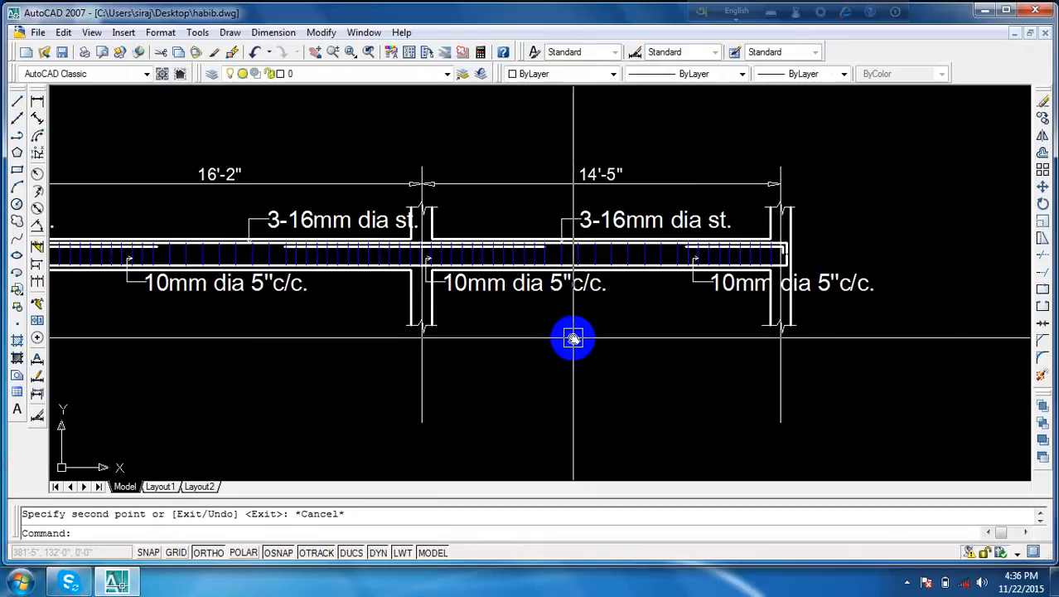
{"action": "mouse_move", "coordinate": [573, 338]}
{"action": "middle_mouse_down"}
{"action": "mouse_move", "coordinate": [693, 329]}
{"action": "mouse_move", "coordinate": [787, 296]}
{"action": "middle_mouse_up"}
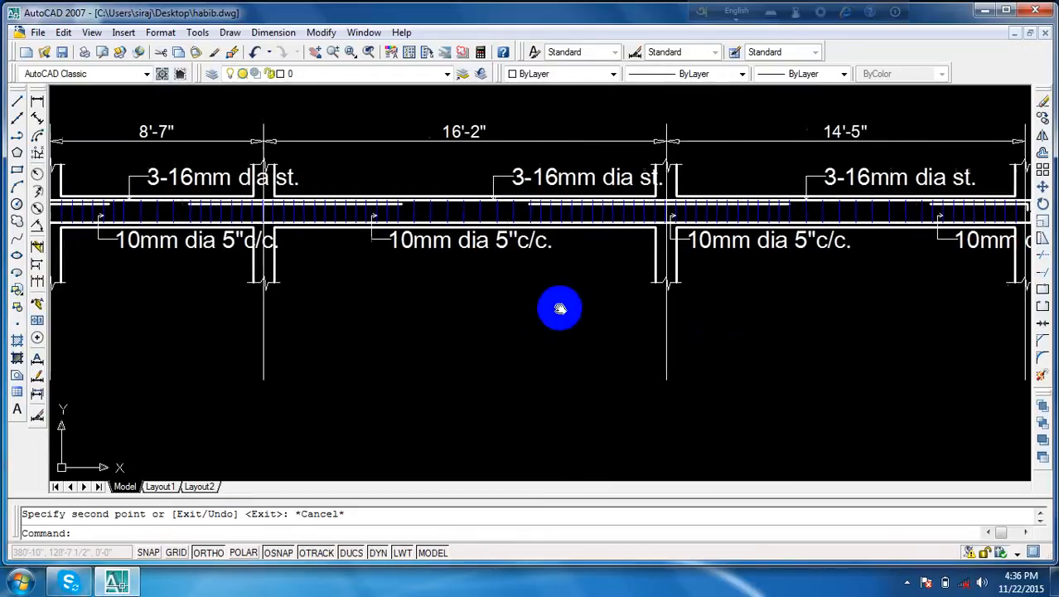
{"action": "middle_click_drag", "start_coordinate": [560, 308], "coordinate": [638, 303]}
{"action": "key", "text": "Escape"}
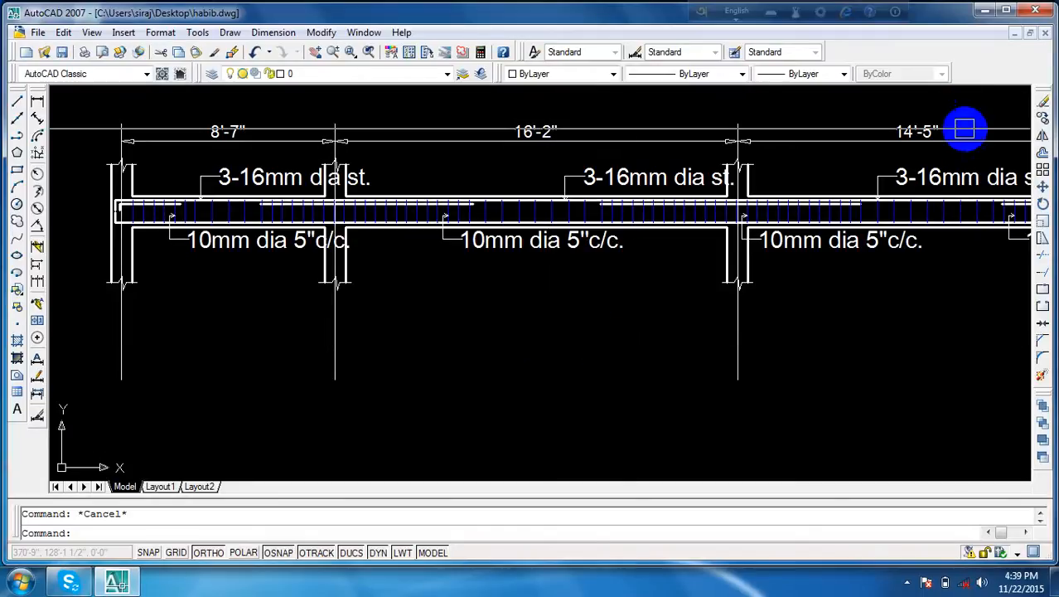
{"action": "middle_click_drag", "start_coordinate": [620, 309], "coordinate": [714, 291]}
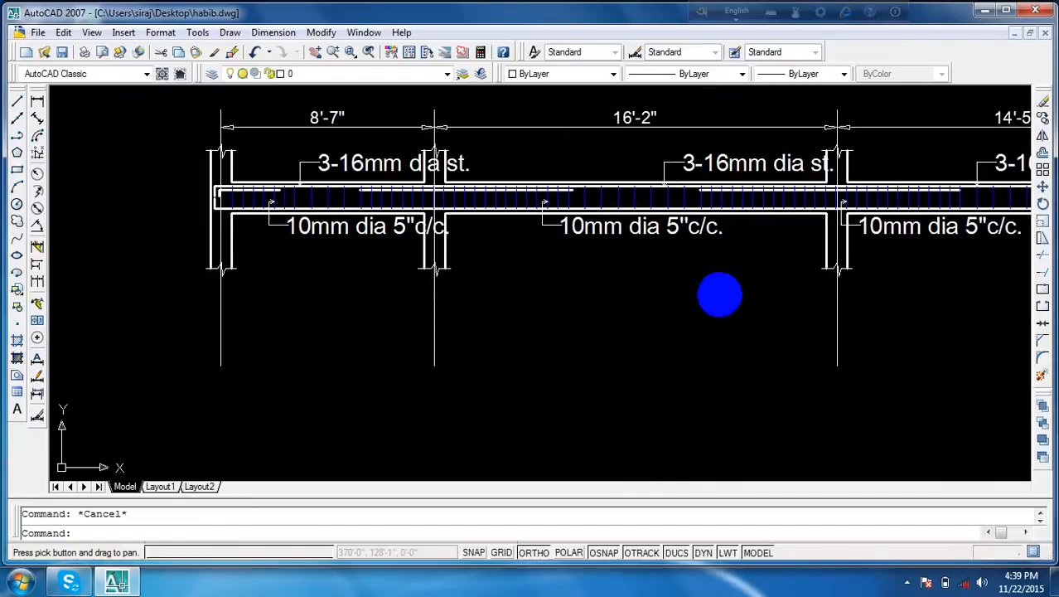
{"action": "middle_click_drag", "start_coordinate": [520, 291], "coordinate": [611, 262]}
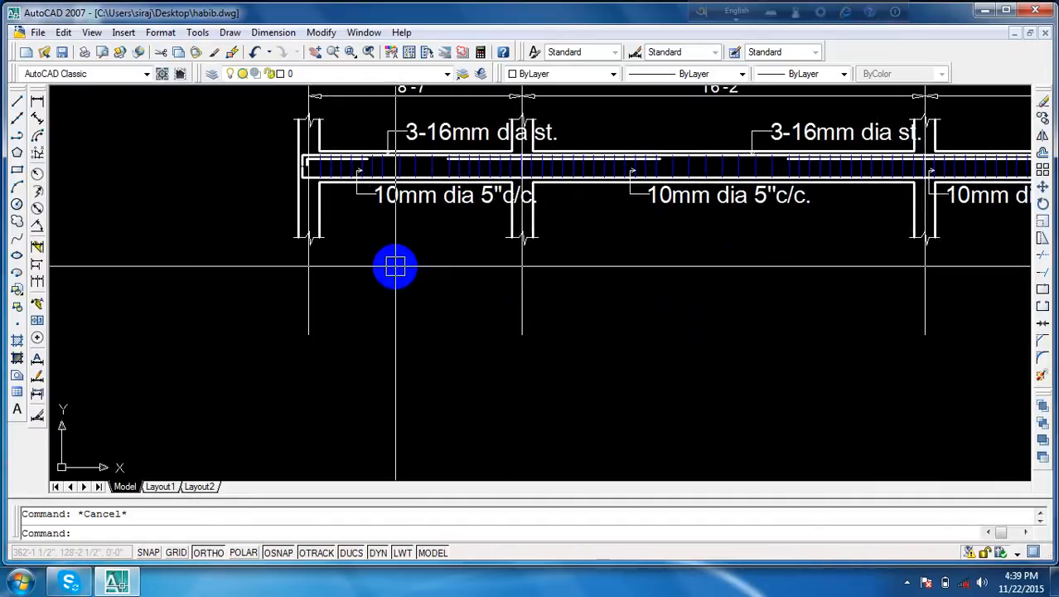
- Draw a horizontal line about 45' long below the beam, from the leftmost column centerline to beyond the rightmost one
{"action": "scroll", "coordinate": [396, 266], "scroll_direction": "up", "scroll_amount": 1}
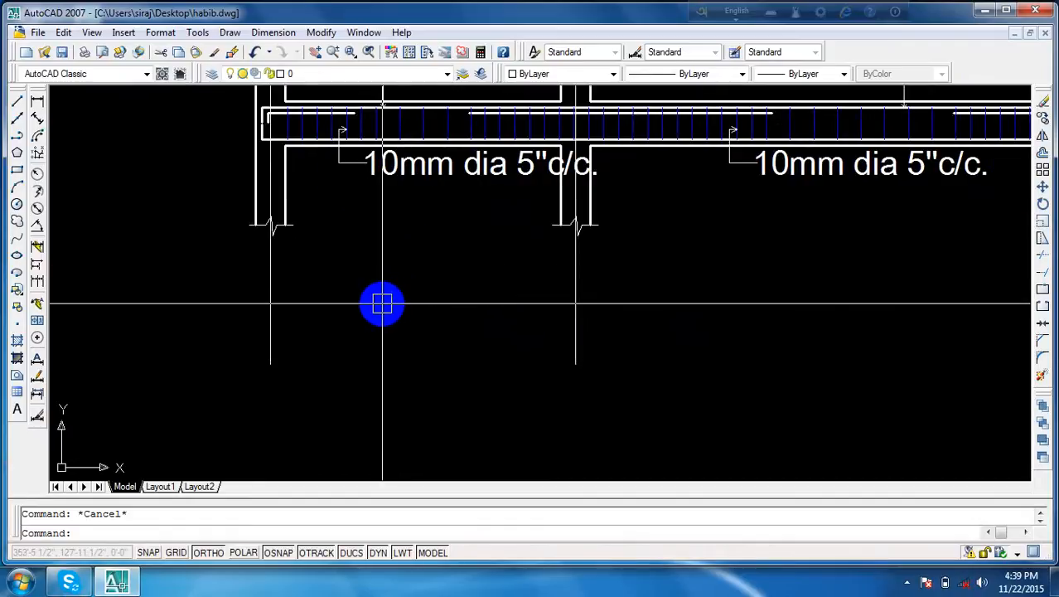
{"action": "scroll", "coordinate": [382, 303], "scroll_direction": "down", "scroll_amount": 2}
{"action": "type", "text": "l"}
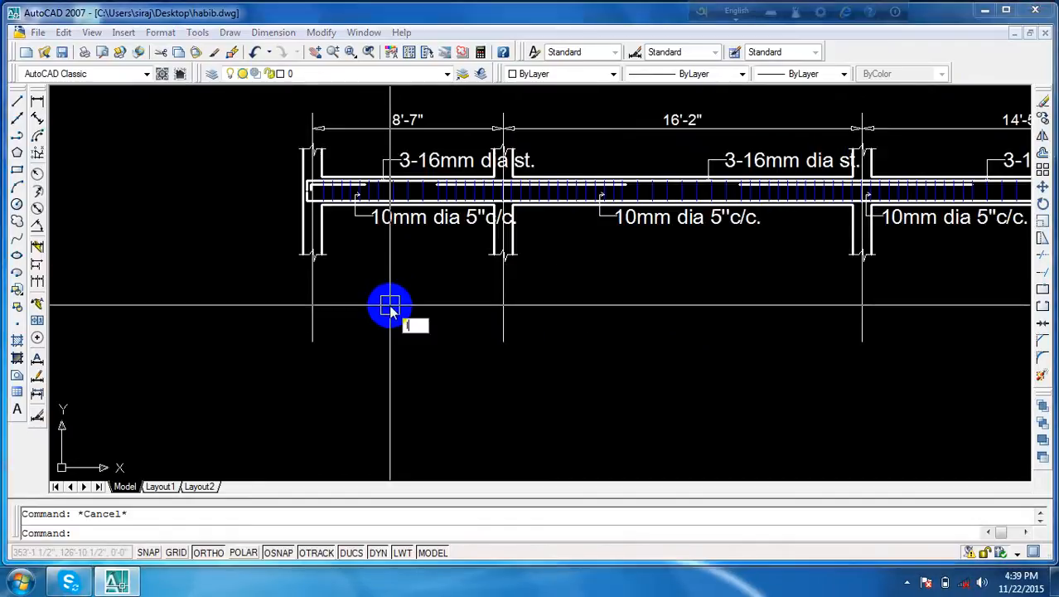
{"action": "key", "text": "Return"}
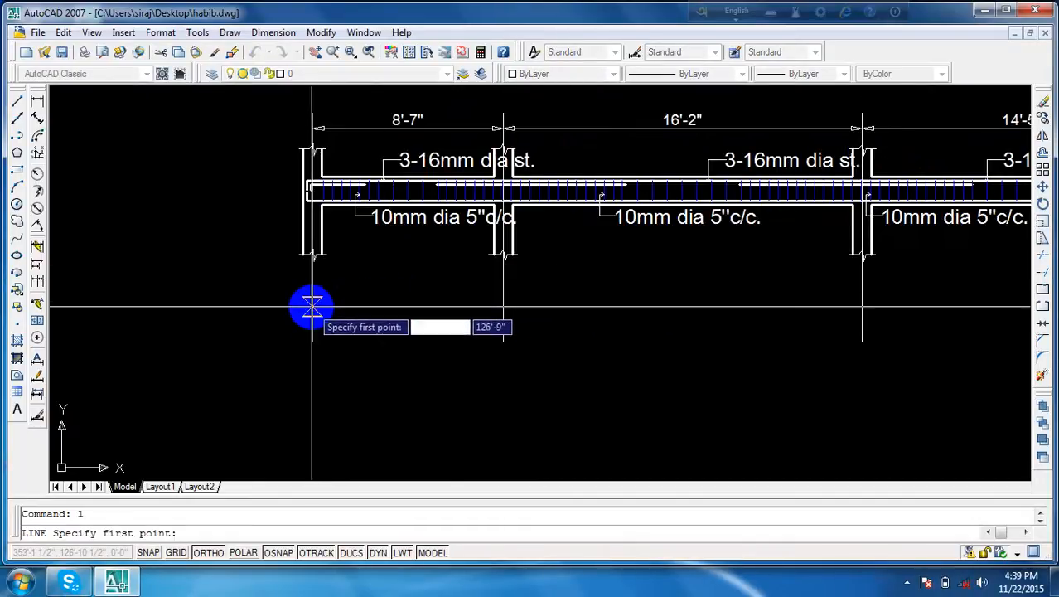
{"action": "left_click", "coordinate": [313, 325]}
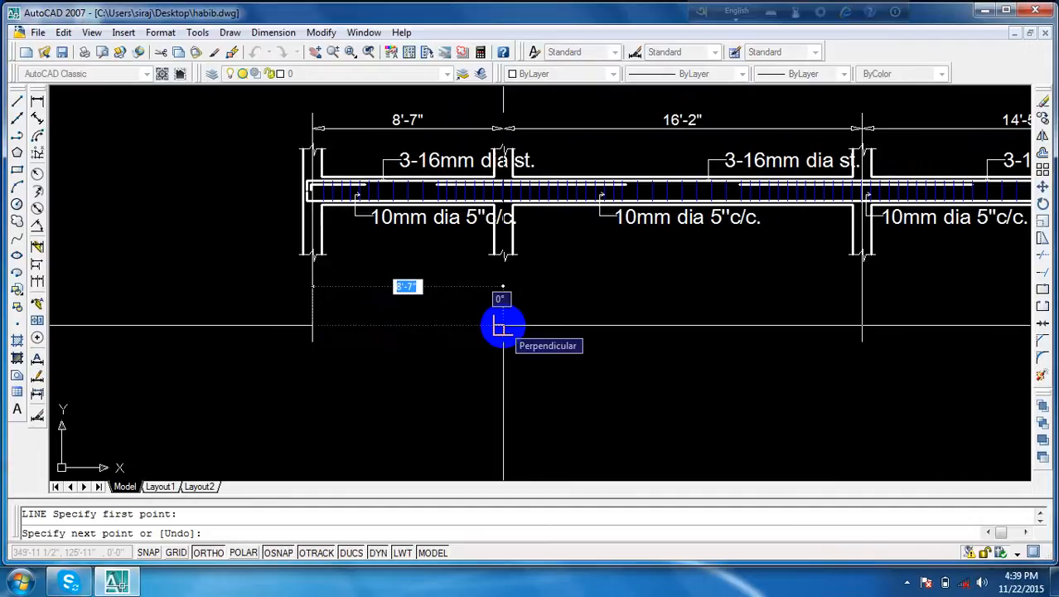
{"action": "scroll", "coordinate": [698, 319], "scroll_direction": "down", "scroll_amount": 4}
{"action": "middle_click_drag", "start_coordinate": [698, 319], "coordinate": [522, 322]}
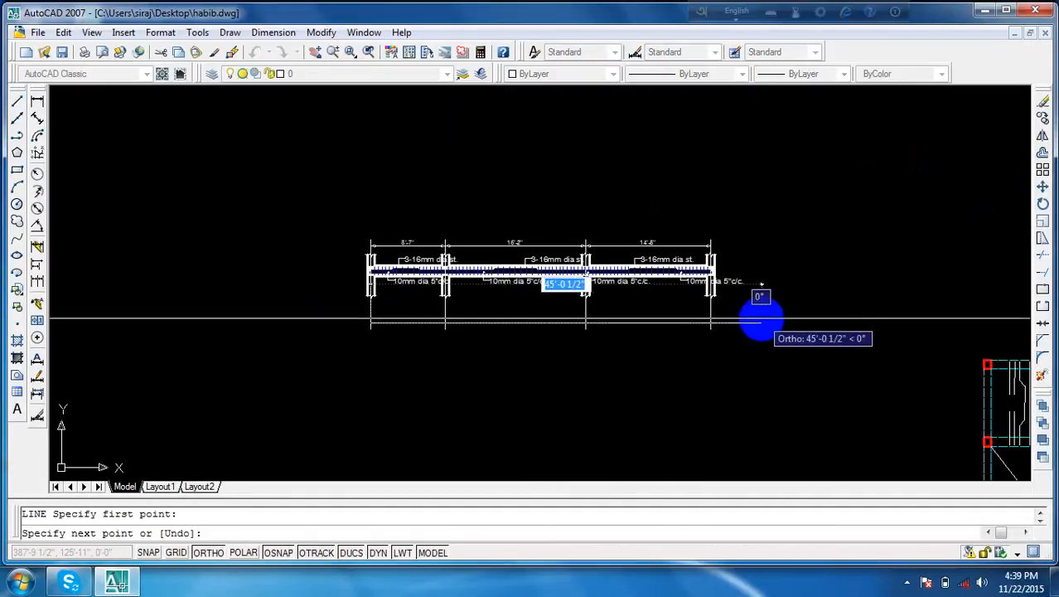
{"action": "left_click", "coordinate": [761, 319]}
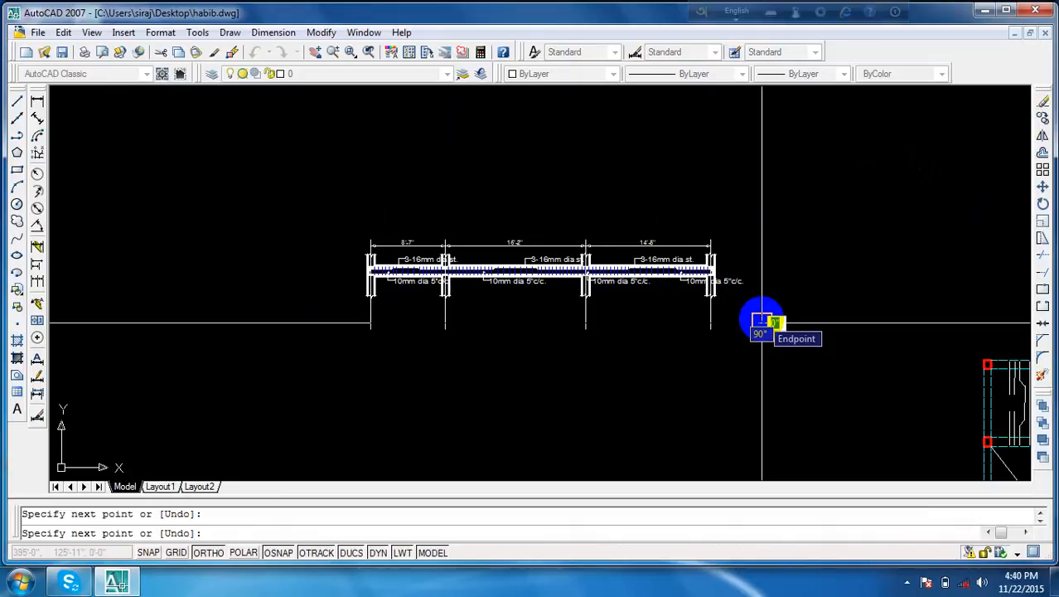
{"action": "key", "text": "Escape"}
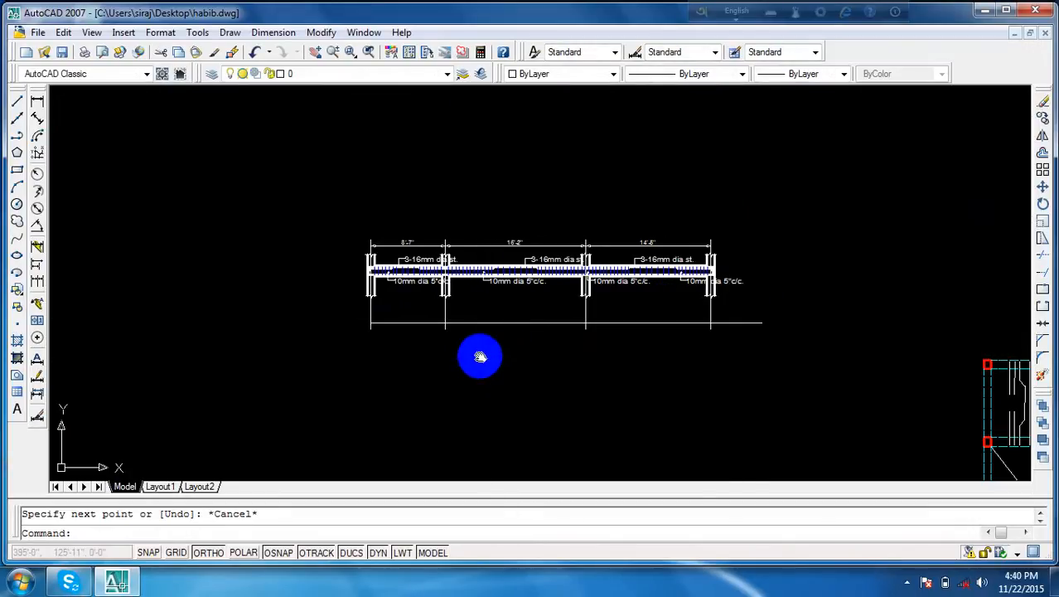
- Trim the part of the horizontal line that extends beyond the rightmost column centerline
{"action": "middle_click_drag", "start_coordinate": [480, 357], "coordinate": [568, 369]}
{"action": "key", "text": "Escape"}
{"action": "type", "text": "tr"}
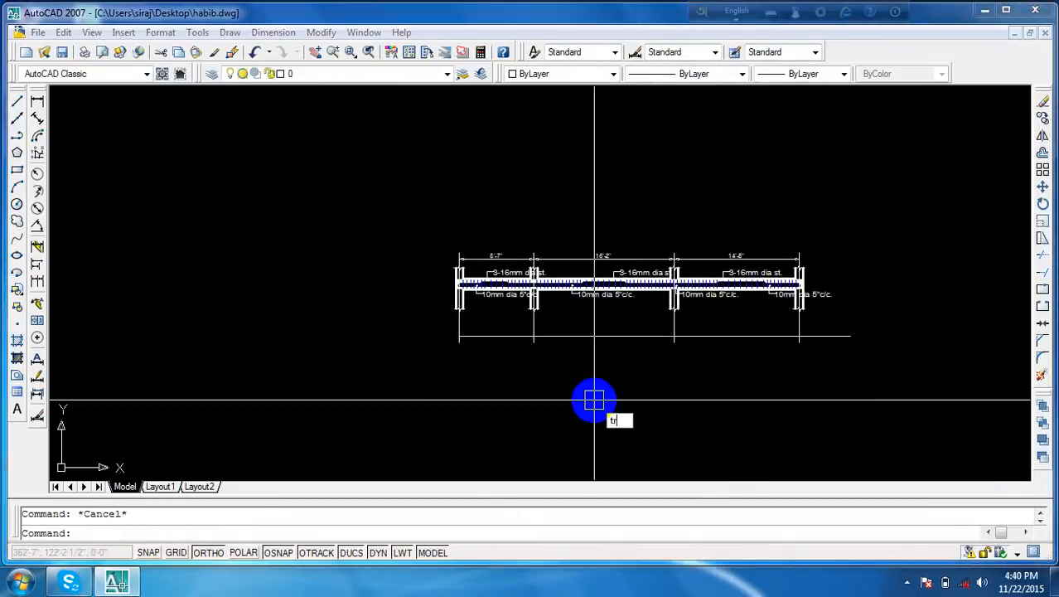
{"action": "key", "text": "Return"}
{"action": "key", "text": "Return"}
{"action": "key", "text": "Escape"}
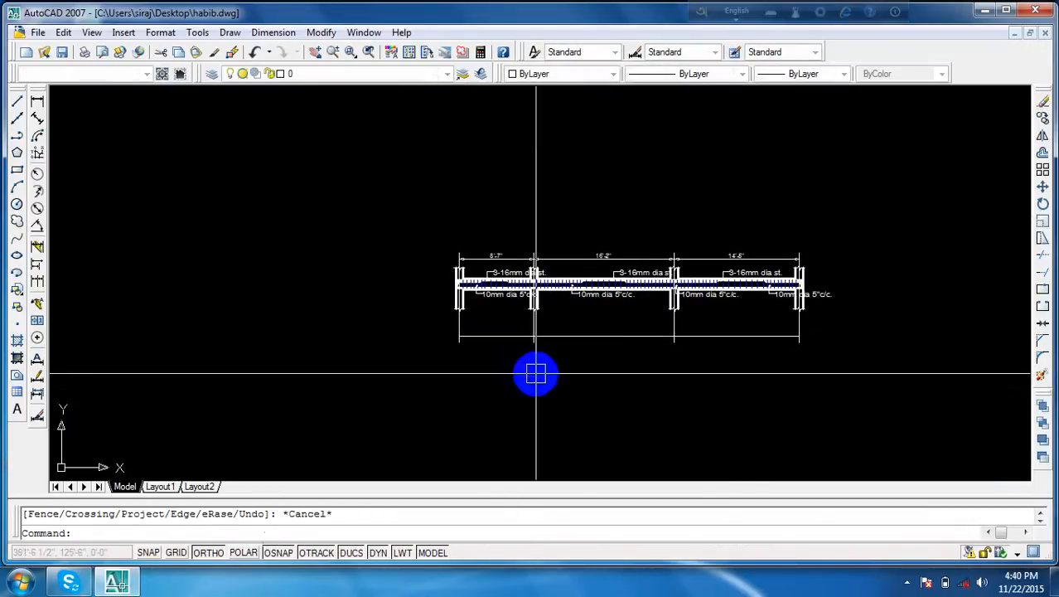
- Draw a vertical line about 7'-7" long down from the free end of the short top bar at the leftmost column
{"action": "scroll", "coordinate": [491, 331], "scroll_direction": "up", "scroll_amount": 2}
{"action": "scroll", "coordinate": [491, 331], "scroll_direction": "up", "scroll_amount": 3}
{"action": "mouse_move", "coordinate": [466, 360]}
{"action": "middle_mouse_down"}
{"action": "mouse_move", "coordinate": [532, 355]}
{"action": "mouse_move", "coordinate": [516, 376]}
{"action": "middle_mouse_up"}
{"action": "scroll", "coordinate": [514, 359], "scroll_direction": "up", "scroll_amount": 2}
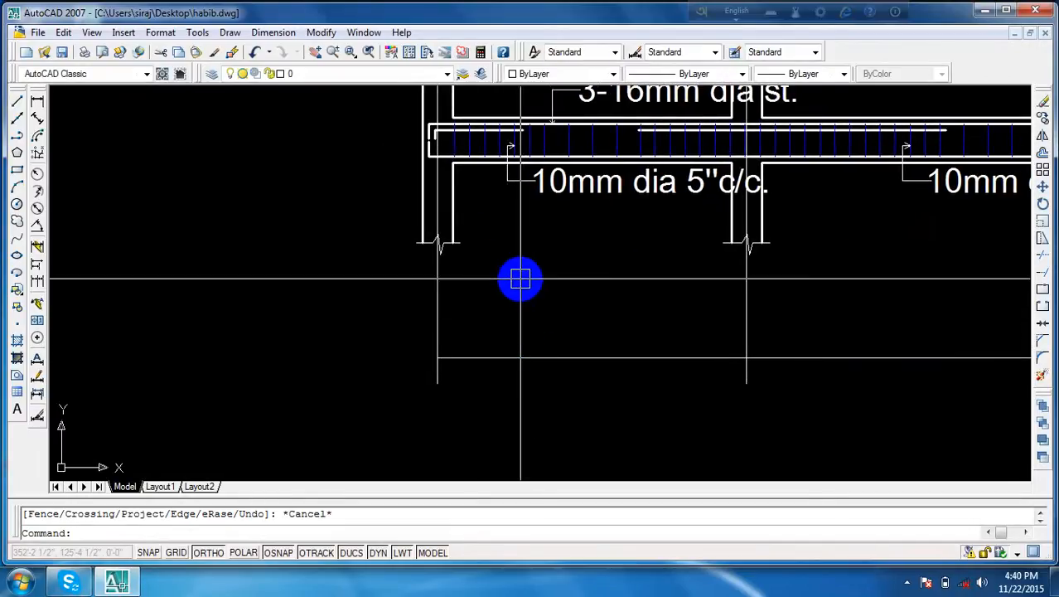
{"action": "key", "text": "Escape"}
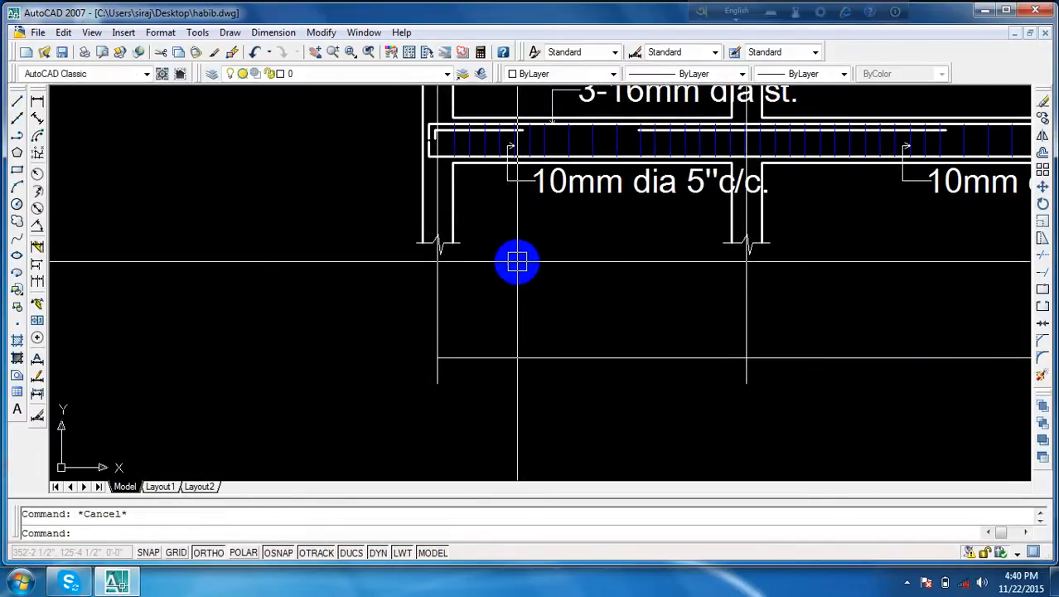
{"action": "type", "text": "l"}
{"action": "key", "text": "Return"}
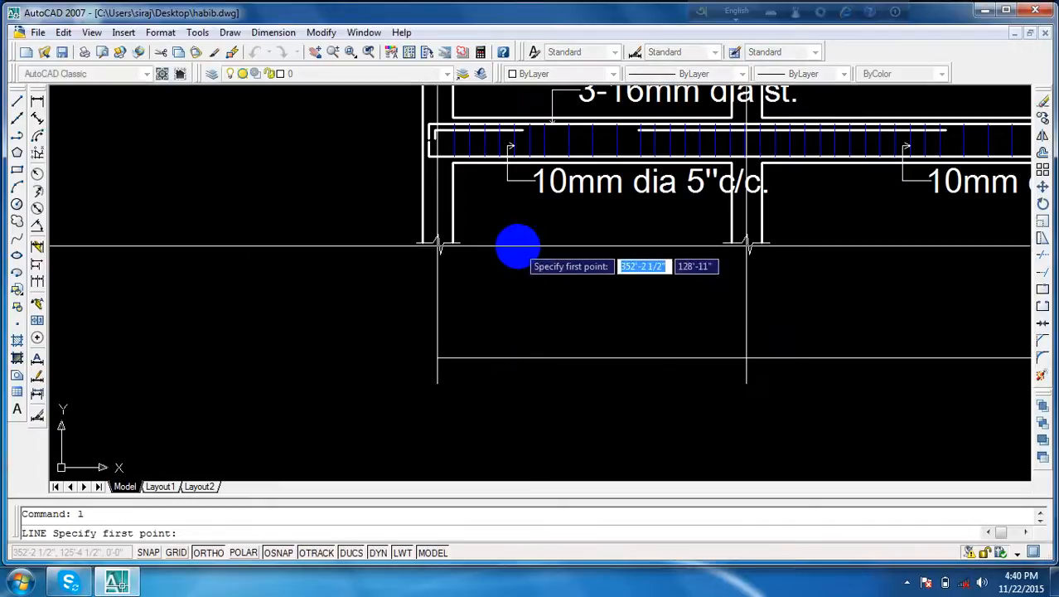
{"action": "left_click", "coordinate": [522, 128]}
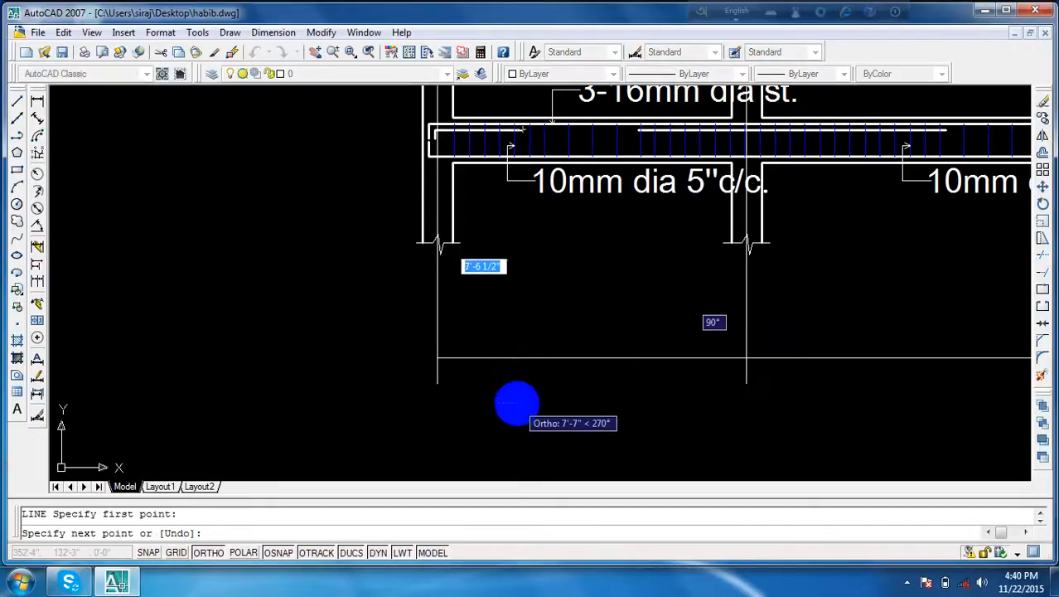
{"action": "left_click", "coordinate": [522, 403]}
{"action": "key", "text": "Return"}
- Draw a vertical line from the left end of the extra top bar over the second column down past the horizontal line
{"action": "key", "text": "Return"}
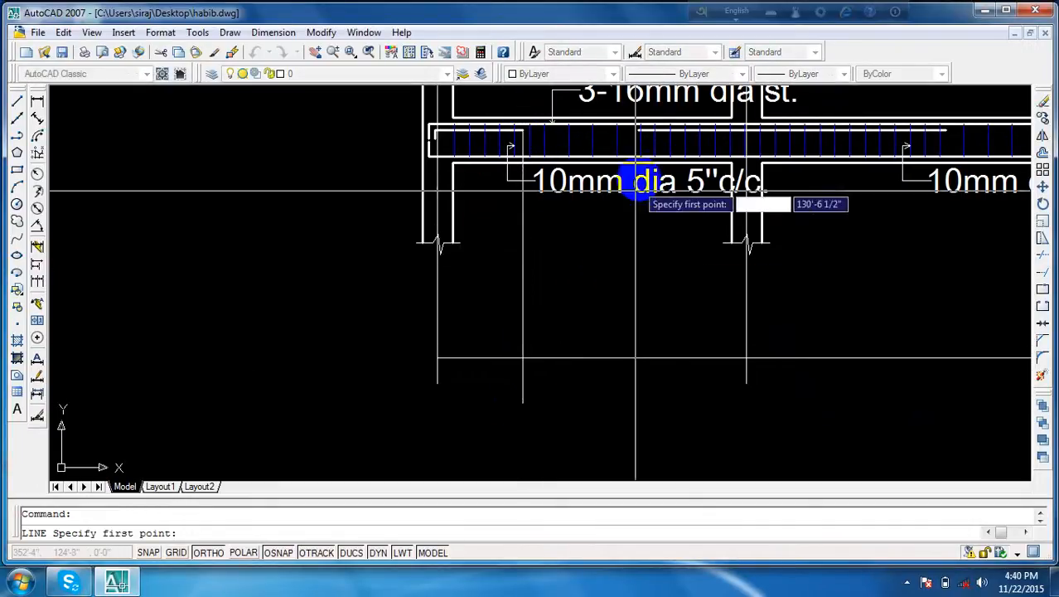
{"action": "scroll", "coordinate": [641, 124], "scroll_direction": "up", "scroll_amount": 4}
{"action": "left_click", "coordinate": [644, 141]}
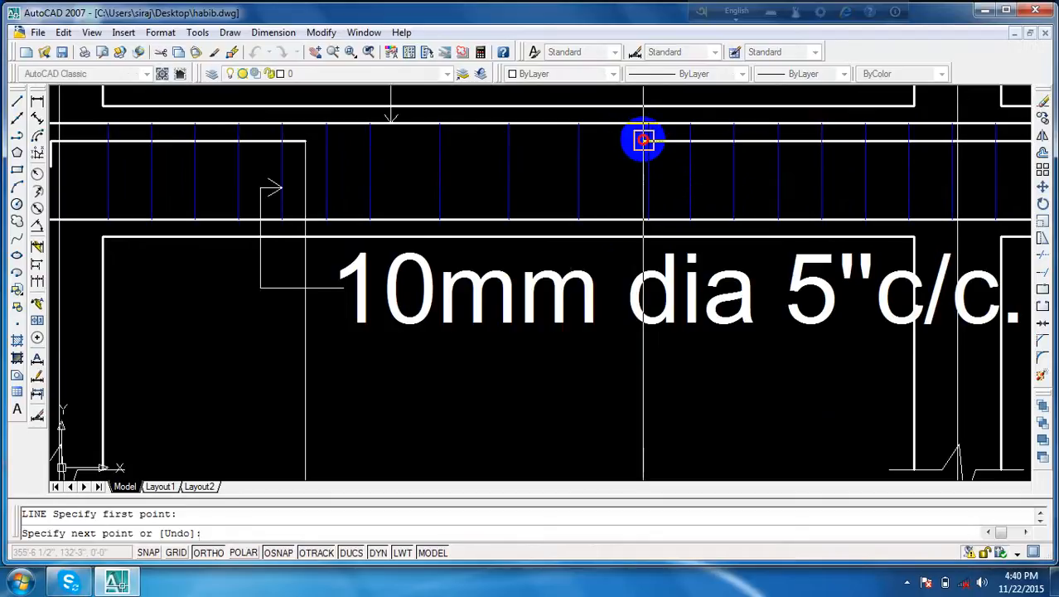
{"action": "scroll", "coordinate": [630, 273], "scroll_direction": "down", "scroll_amount": 4}
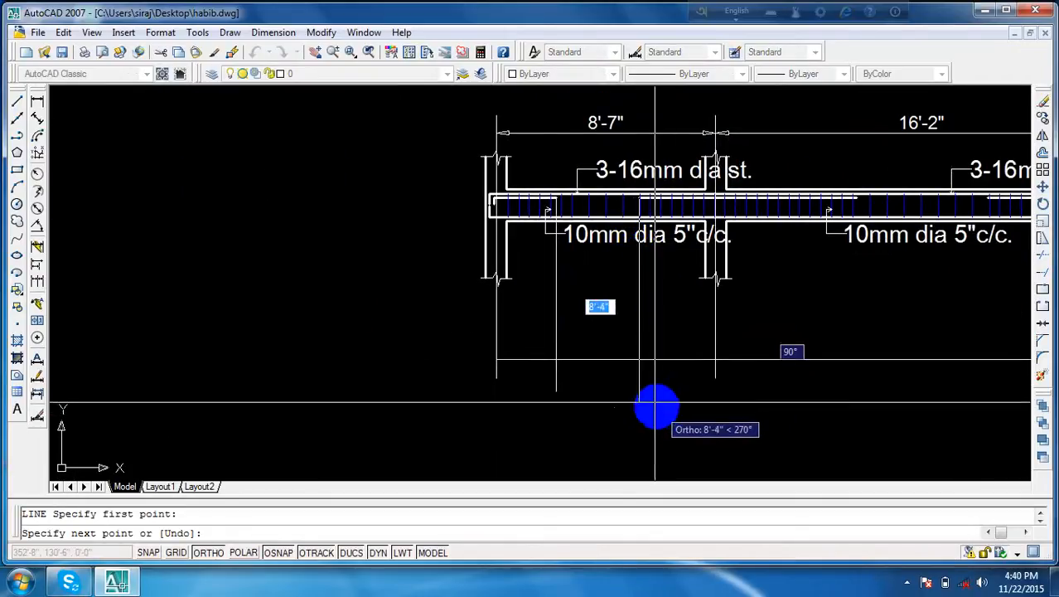
{"action": "left_click", "coordinate": [639, 402]}
{"action": "key", "text": "Return"}
- Draw a vertical line from the right end of the extra top bar over the second column down past the horizontal line
{"action": "mouse_move", "coordinate": [804, 317]}
{"action": "middle_mouse_down"}
{"action": "mouse_move", "coordinate": [769, 314]}
{"action": "mouse_move", "coordinate": [677, 265]}
{"action": "middle_mouse_up"}
{"action": "scroll", "coordinate": [738, 182], "scroll_direction": "up", "scroll_amount": 4}
{"action": "key", "text": "Return"}
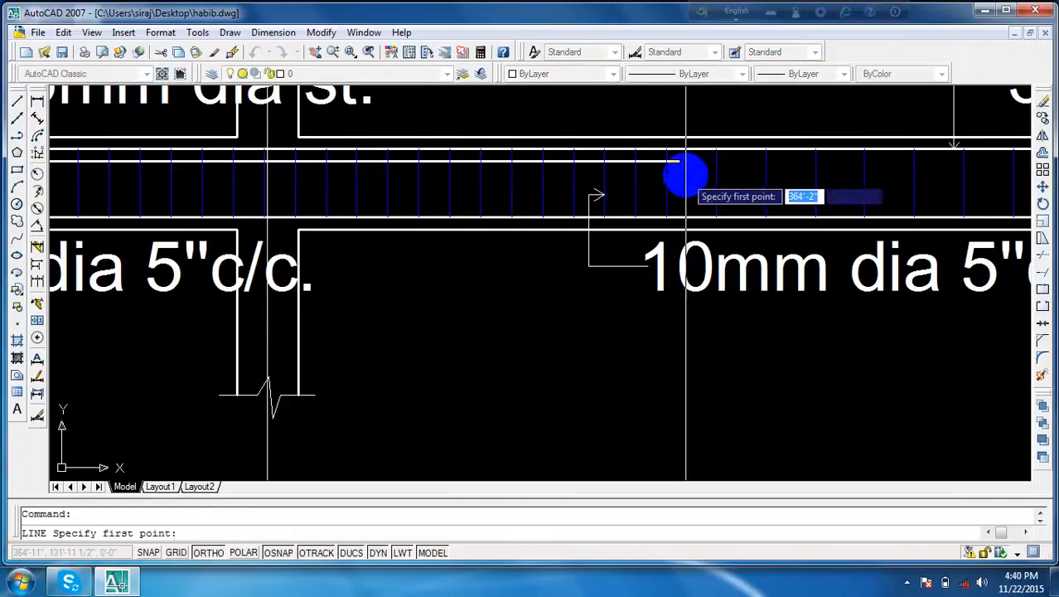
{"action": "left_click", "coordinate": [679, 161]}
{"action": "scroll", "coordinate": [674, 343], "scroll_direction": "down", "scroll_amount": 3}
{"action": "scroll", "coordinate": [674, 249], "scroll_direction": "up", "scroll_amount": 1}
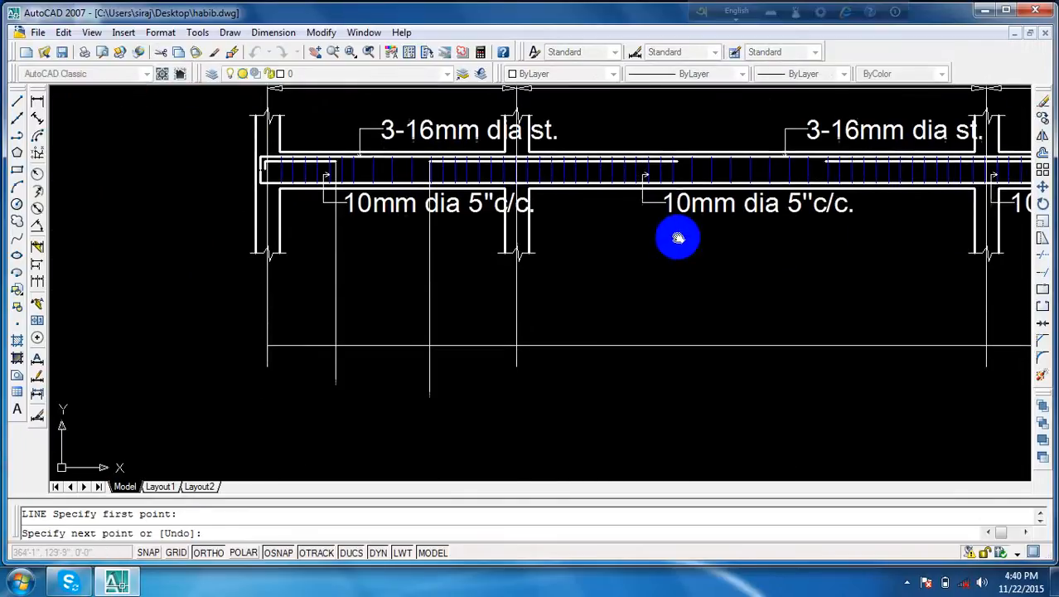
{"action": "left_click", "coordinate": [682, 377]}
{"action": "key", "text": "Return"}
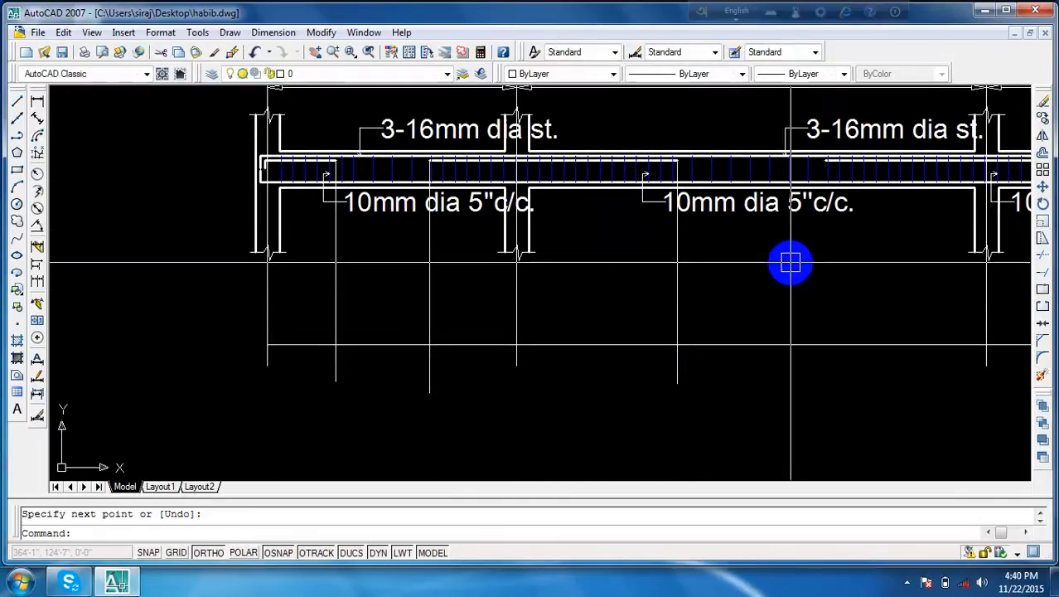
- Draw a vertical line from the left end of the extra top bar over the third column down past the horizontal line
{"action": "key", "text": "Return"}
{"action": "scroll", "coordinate": [823, 174], "scroll_direction": "up", "scroll_amount": 3}
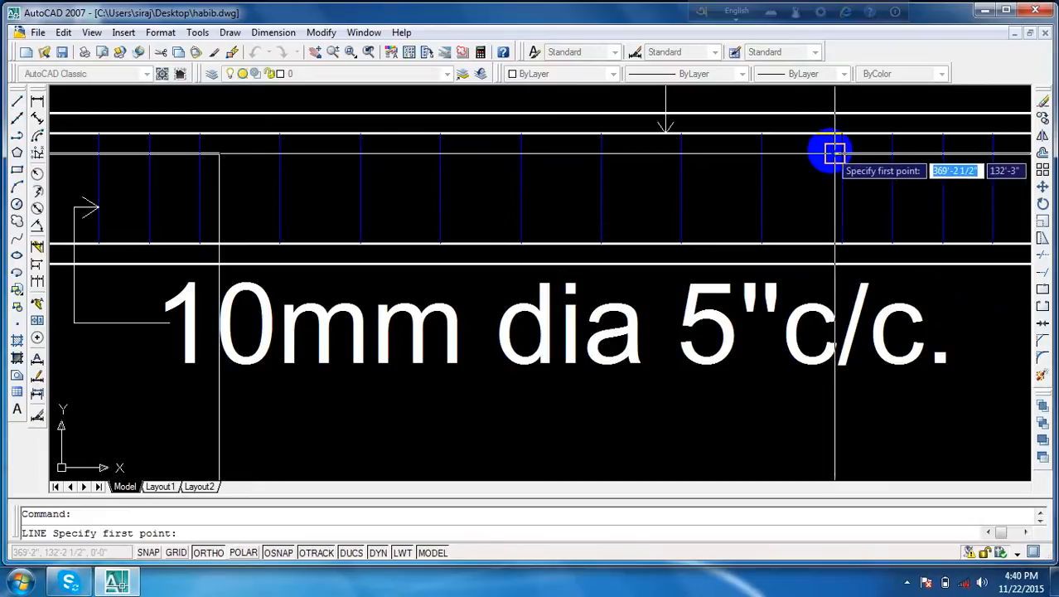
{"action": "left_click", "coordinate": [828, 152]}
{"action": "scroll", "coordinate": [837, 332], "scroll_direction": "down", "scroll_amount": 2}
{"action": "middle_click_drag", "start_coordinate": [842, 349], "coordinate": [785, 223]}
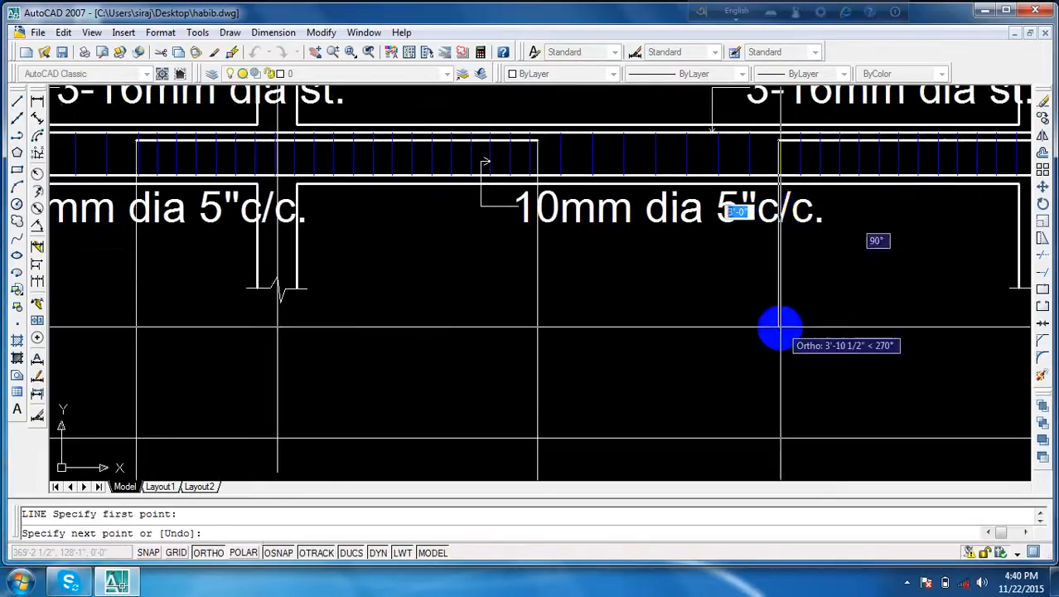
{"action": "scroll", "coordinate": [780, 344], "scroll_direction": "down", "scroll_amount": 2}
{"action": "left_click", "coordinate": [781, 408]}
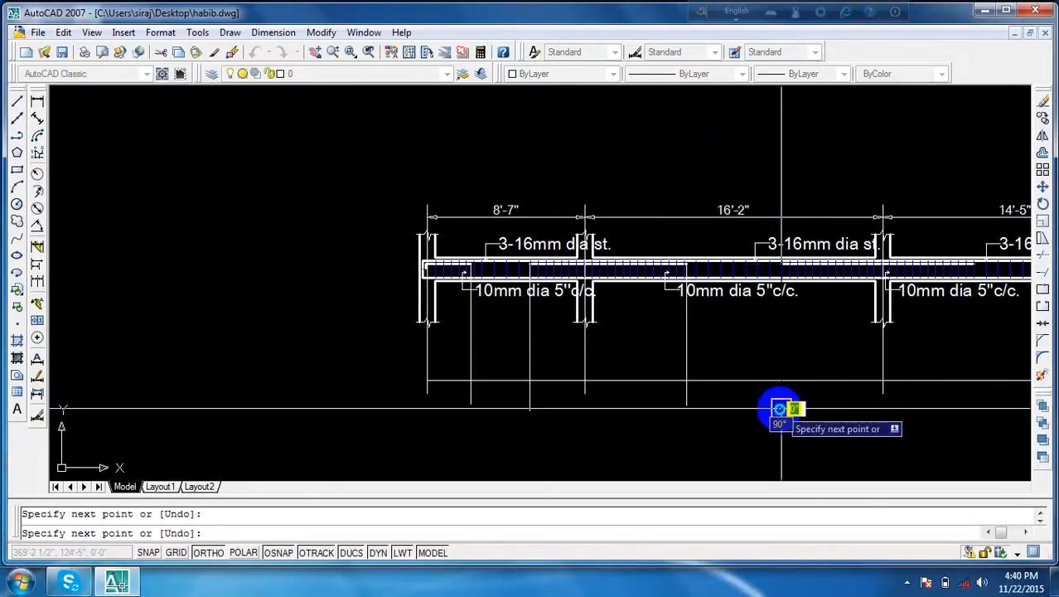
{"action": "key", "text": "Return"}
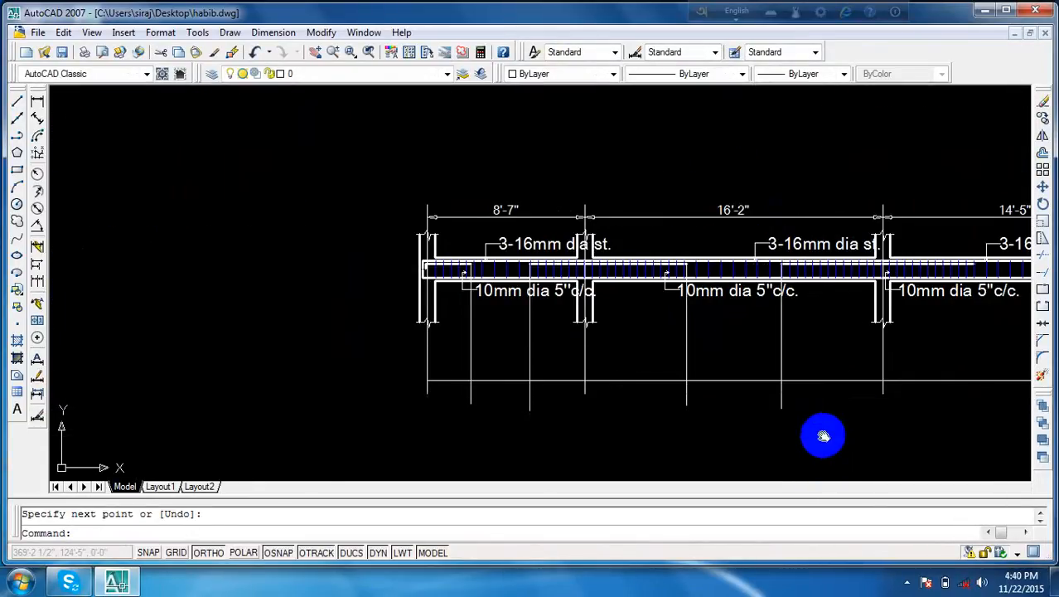
- Draw a vertical line from the right end of the extra top bar over the third column down past the horizontal line
{"action": "mouse_move", "coordinate": [823, 433]}
{"action": "middle_mouse_down"}
{"action": "mouse_move", "coordinate": [677, 439]}
{"action": "mouse_move", "coordinate": [621, 427]}
{"action": "middle_mouse_up"}
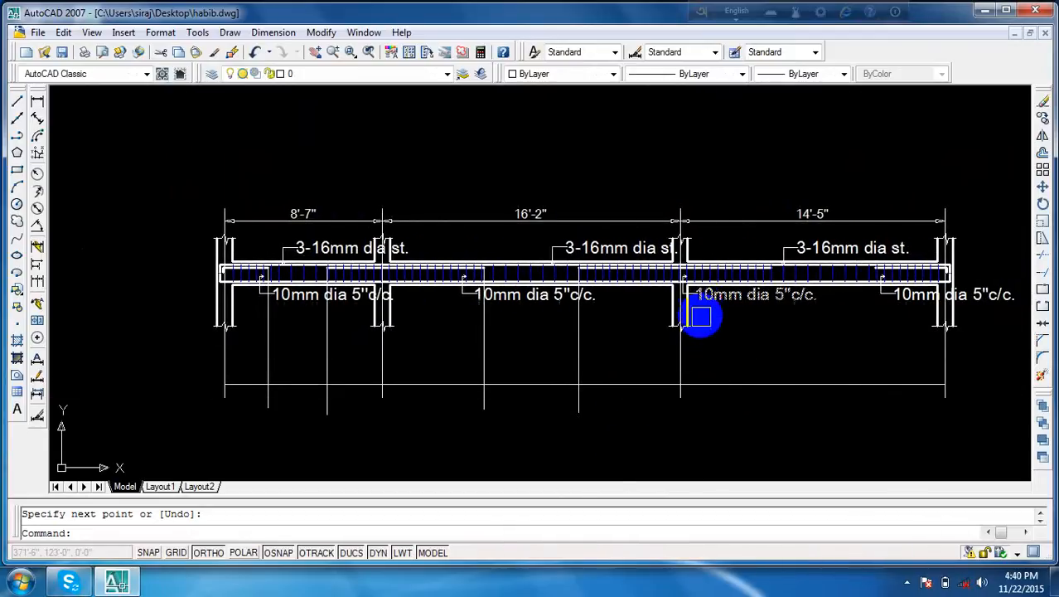
{"action": "key", "text": "Return"}
{"action": "scroll", "coordinate": [762, 253], "scroll_direction": "up", "scroll_amount": 8}
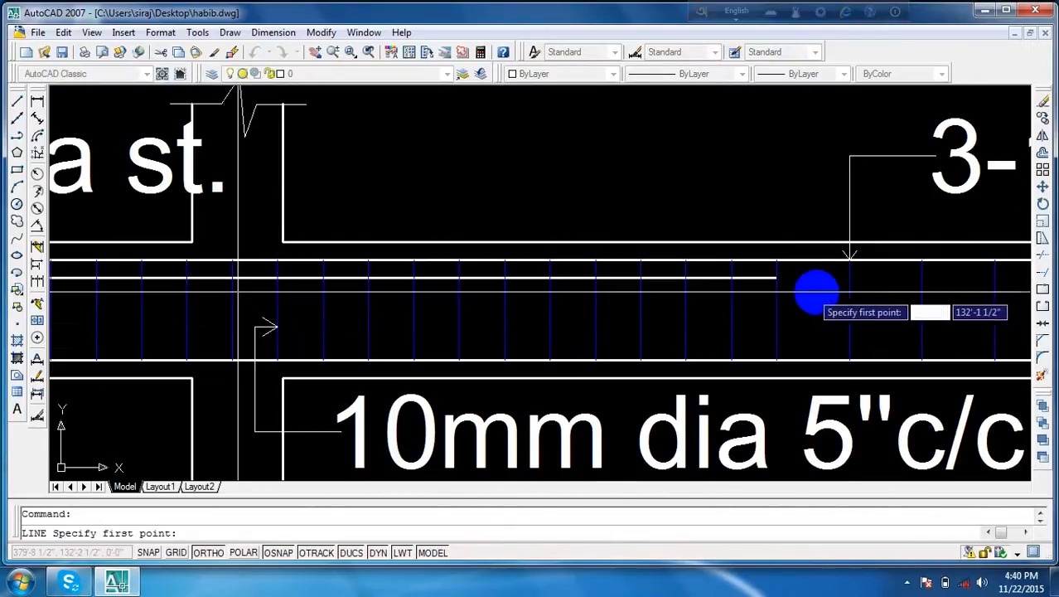
{"action": "left_click", "coordinate": [776, 278]}
{"action": "scroll", "coordinate": [780, 419], "scroll_direction": "down", "scroll_amount": 6}
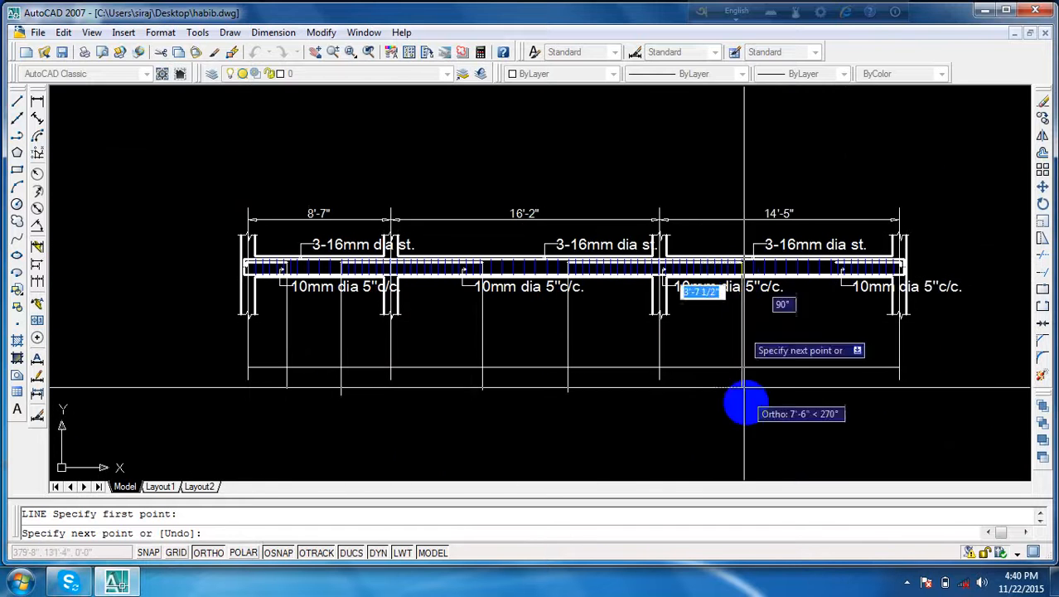
{"action": "key", "text": "Return"}
- Draw a vertical line from the free end of the extra top bar at the rightmost column down past the horizontal line
{"action": "key", "text": "Return"}
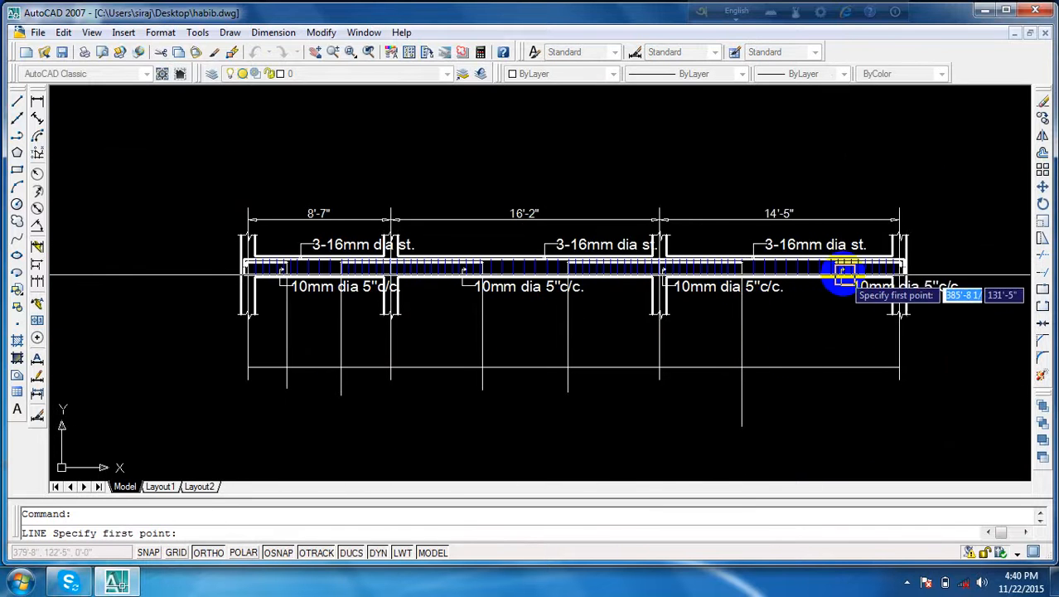
{"action": "scroll", "coordinate": [843, 253], "scroll_direction": "up", "scroll_amount": 5}
{"action": "scroll", "coordinate": [843, 253], "scroll_direction": "up", "scroll_amount": 2}
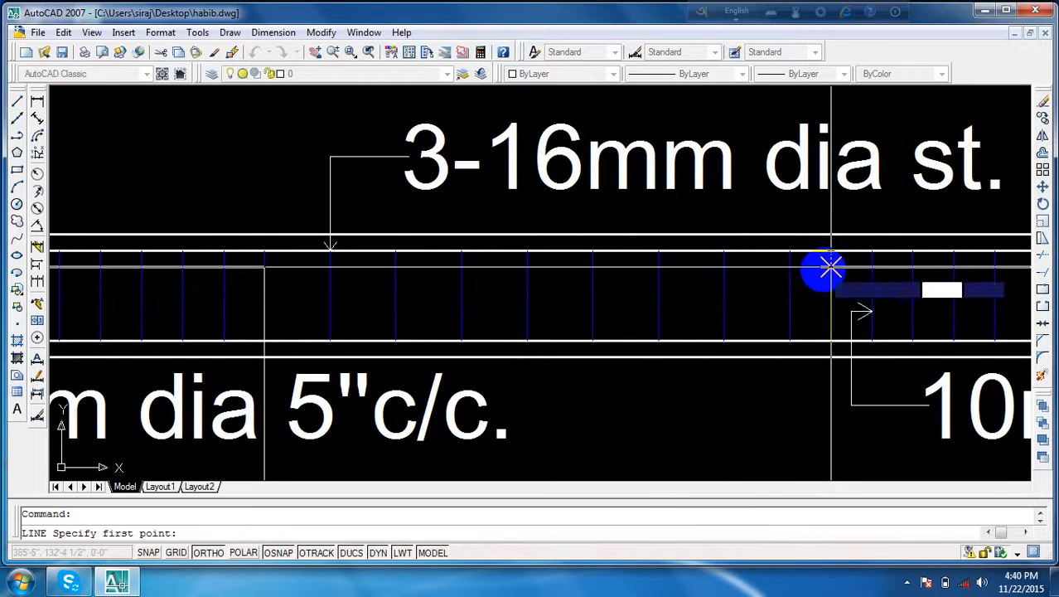
{"action": "left_click", "coordinate": [821, 265]}
{"action": "scroll", "coordinate": [802, 412], "scroll_direction": "down", "scroll_amount": 6}
{"action": "scroll", "coordinate": [763, 294], "scroll_direction": "up", "scroll_amount": 2}
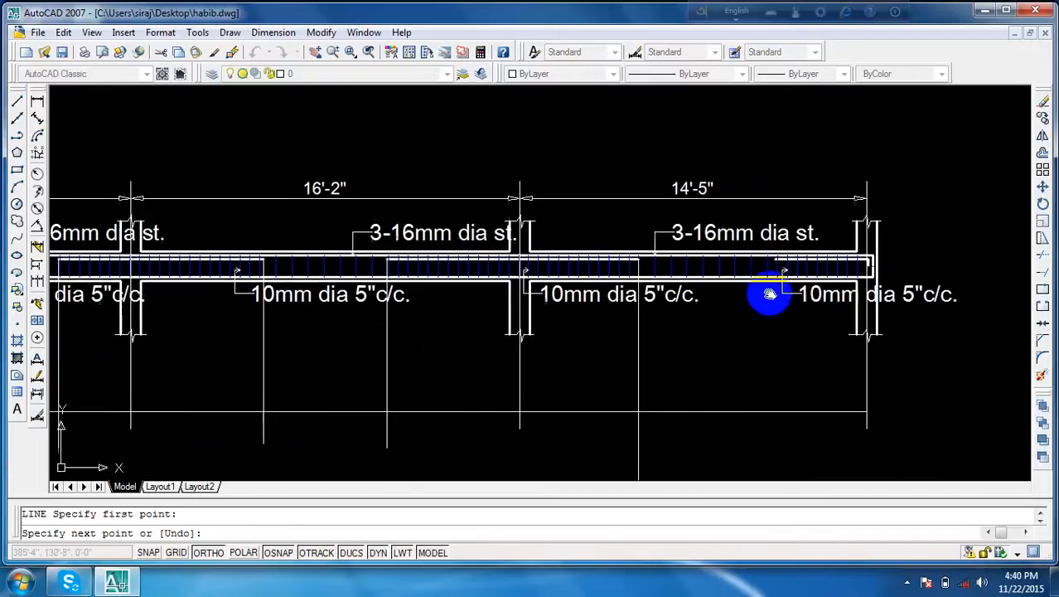
{"action": "left_click", "coordinate": [770, 426]}
{"action": "key", "text": "Return"}
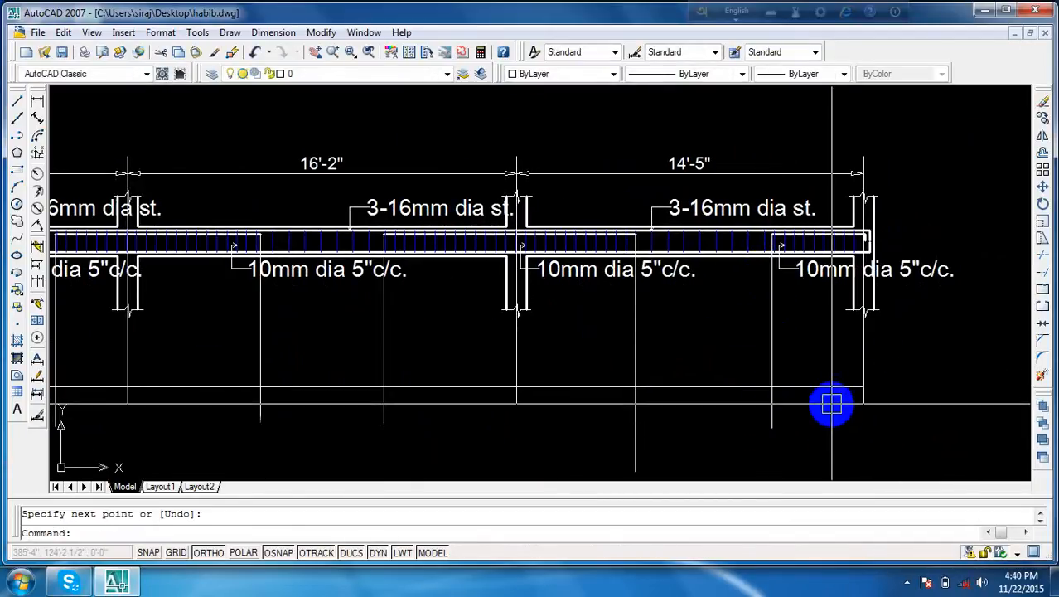
{"action": "key", "text": "Escape"}
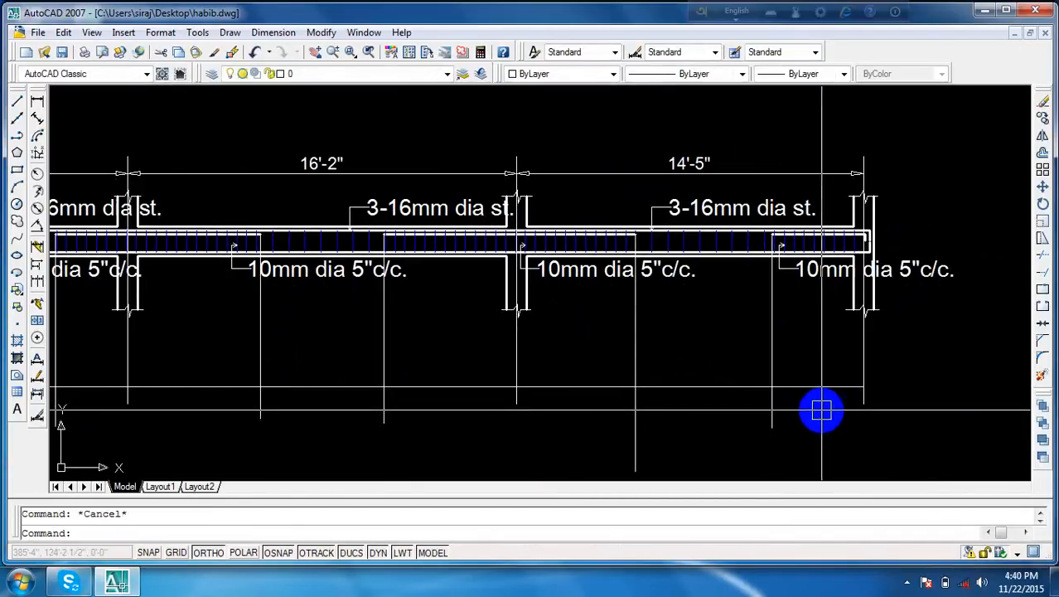
- Offset the horizontal line below the beam by 5" to both its upper and lower sides
{"action": "type", "text": "o"}
{"action": "key", "text": "Return"}
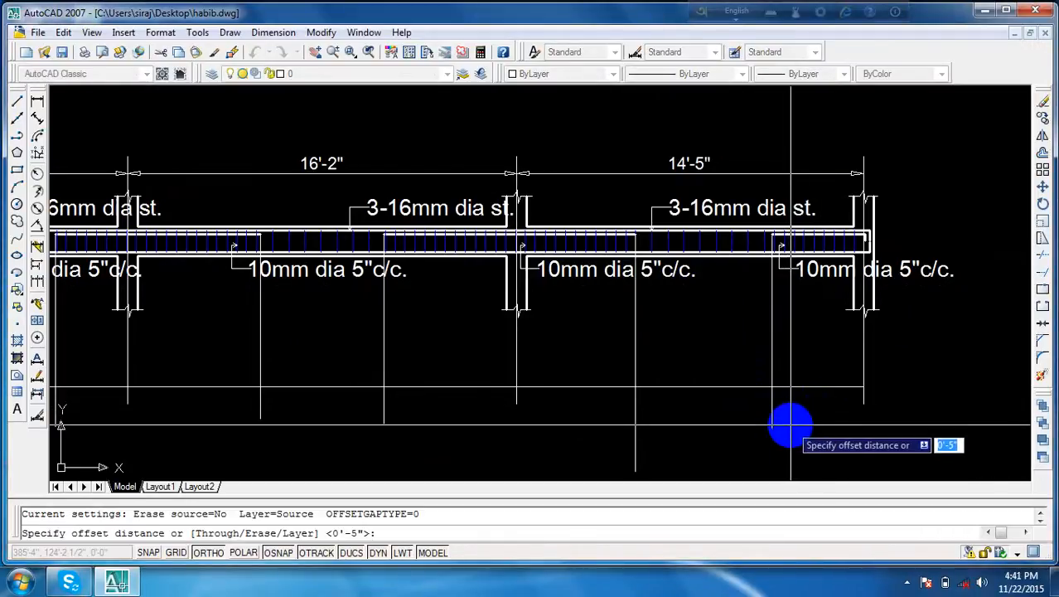
{"action": "key", "text": "Return"}
{"action": "left_click", "coordinate": [700, 385]}
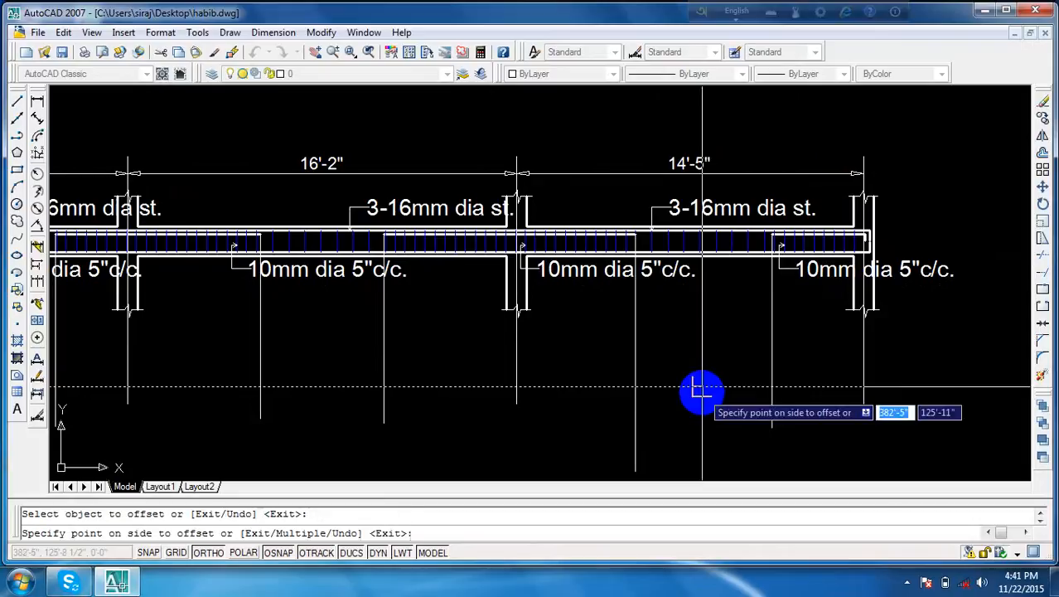
{"action": "left_click", "coordinate": [713, 378]}
{"action": "left_click", "coordinate": [705, 387]}
{"action": "left_click", "coordinate": [705, 440]}
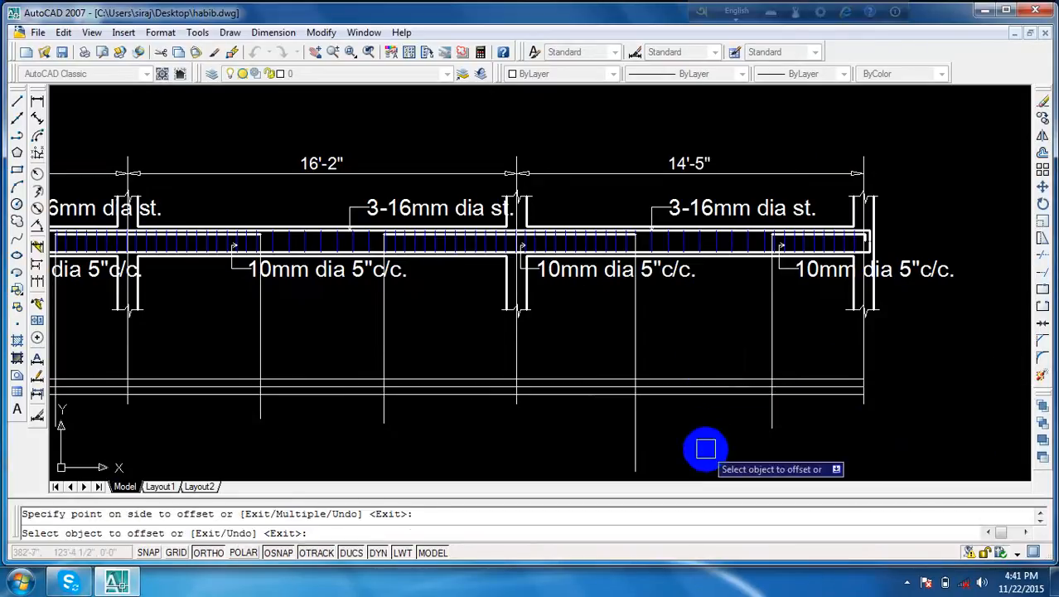
{"action": "key", "text": "Escape"}
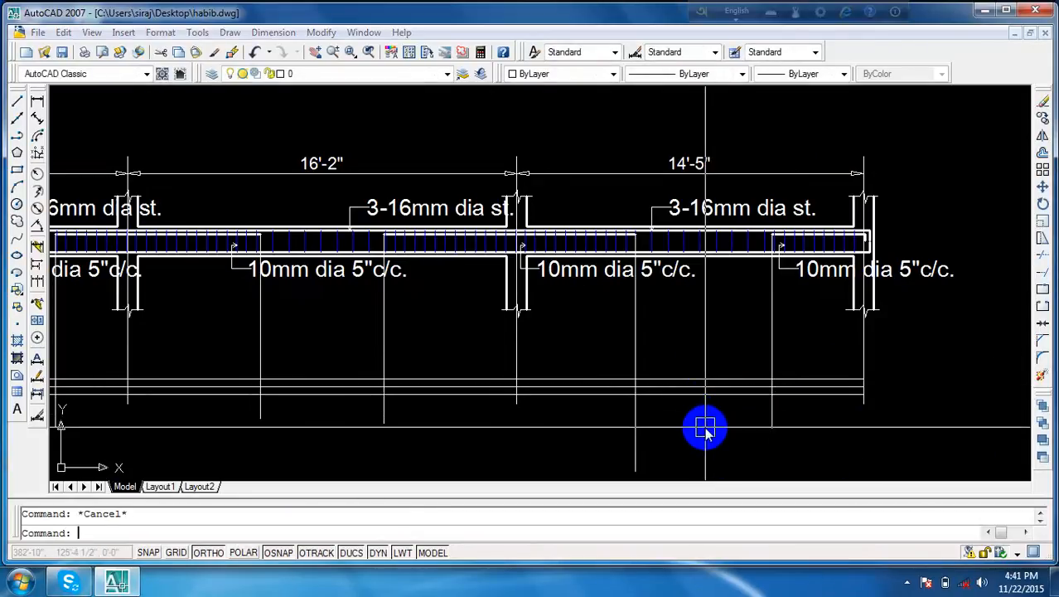
- Trim the vertical lines from the middle span to the right span so only short ticks remain between the two offset lines
{"action": "type", "text": "tr"}
{"action": "key", "text": "Return"}
{"action": "key", "text": "Return"}
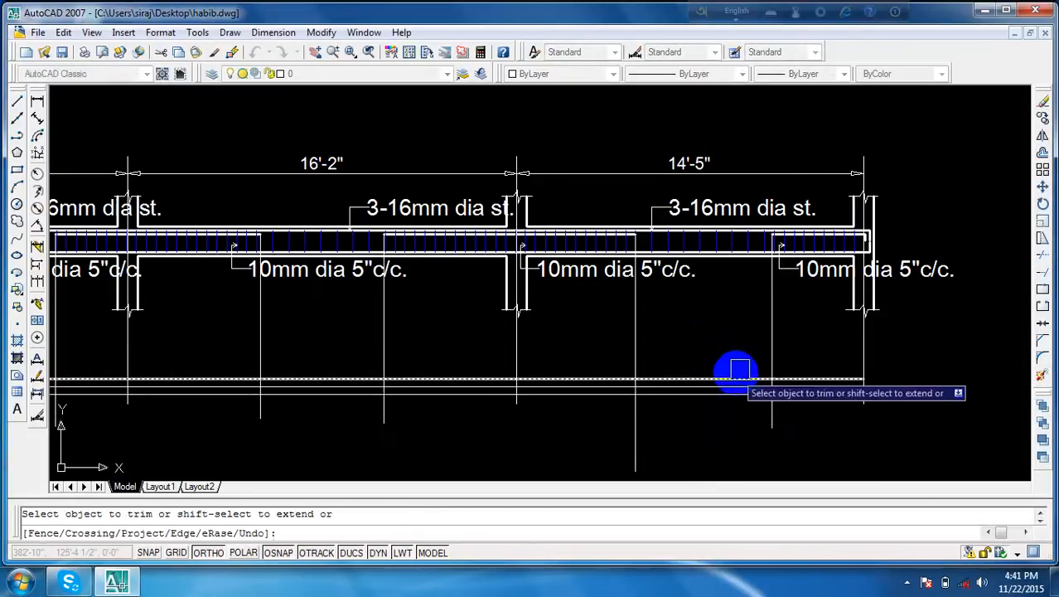
{"action": "left_click", "coordinate": [771, 334]}
{"action": "left_click", "coordinate": [635, 360]}
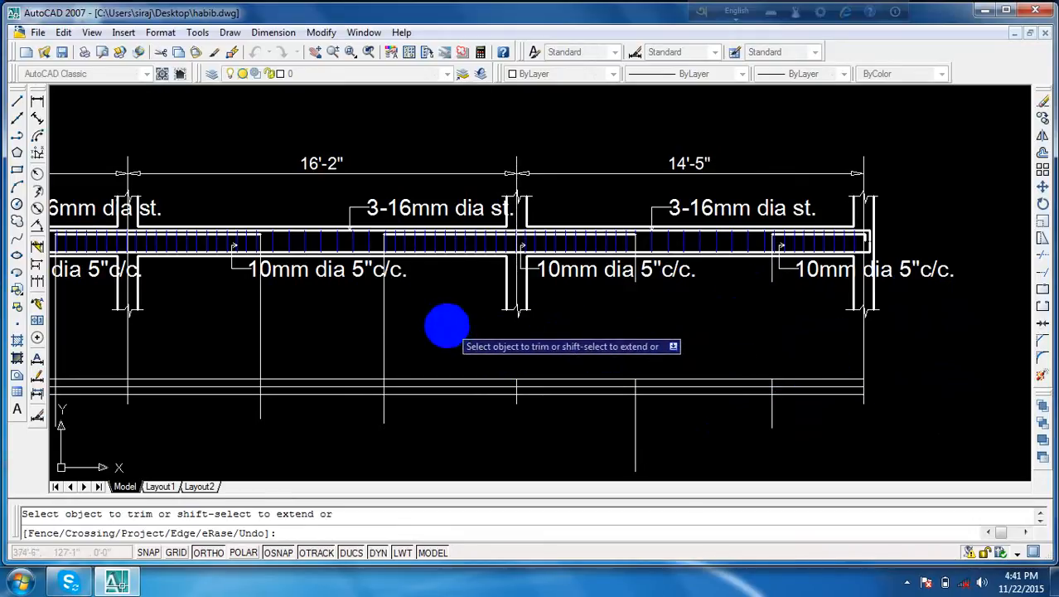
{"action": "left_click", "coordinate": [383, 354]}
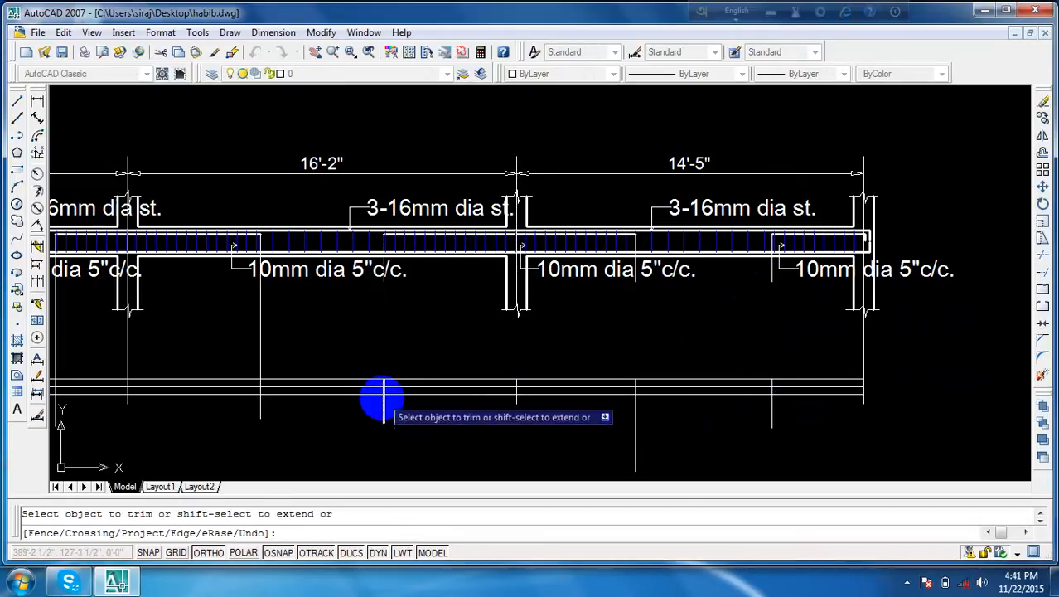
{"action": "left_click", "coordinate": [380, 409]}
{"action": "left_click", "coordinate": [516, 407]}
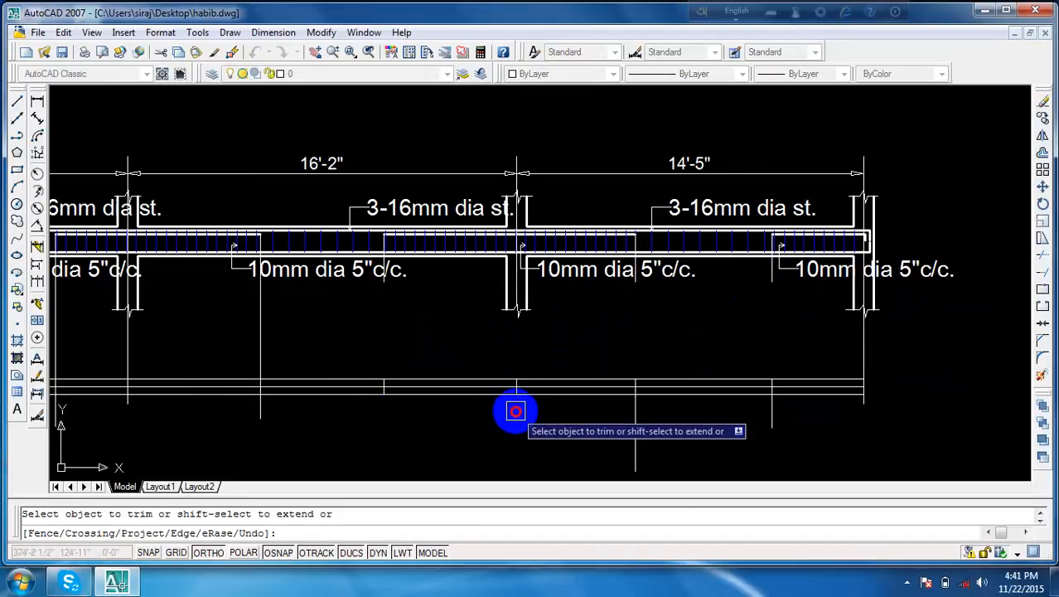
{"action": "left_click", "coordinate": [643, 427]}
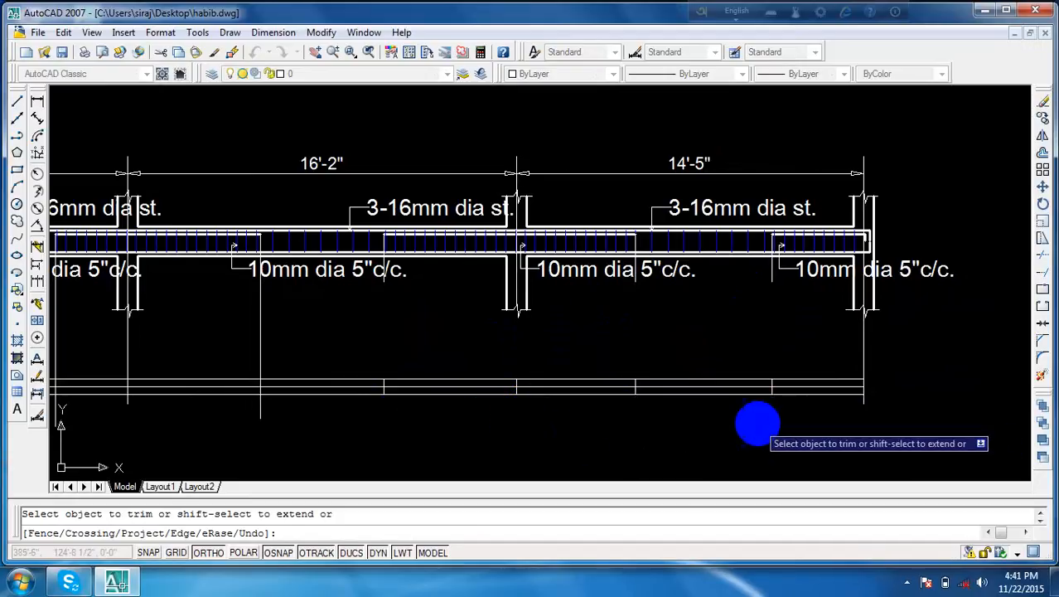
{"action": "left_click", "coordinate": [258, 412]}
{"action": "left_click", "coordinate": [260, 355]}
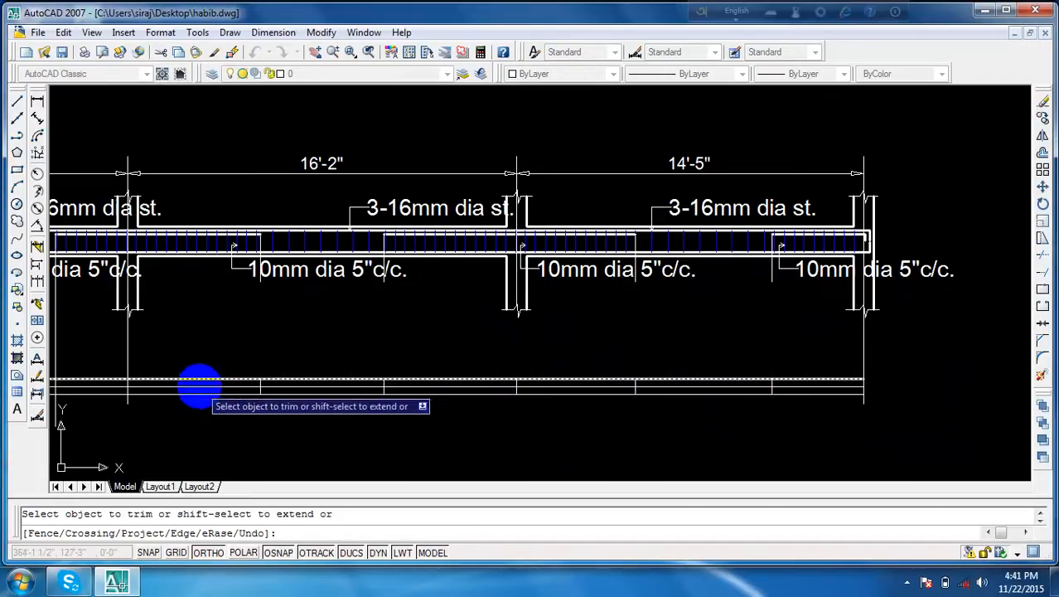
- Trim the vertical lines at the second column and in the 8'-7" span to short ticks between the offset lines
{"action": "scroll", "coordinate": [195, 402], "scroll_direction": "down", "scroll_amount": 5}
{"action": "middle_click_drag", "start_coordinate": [192, 421], "coordinate": [397, 357]}
{"action": "scroll", "coordinate": [377, 344], "scroll_direction": "up", "scroll_amount": 6}
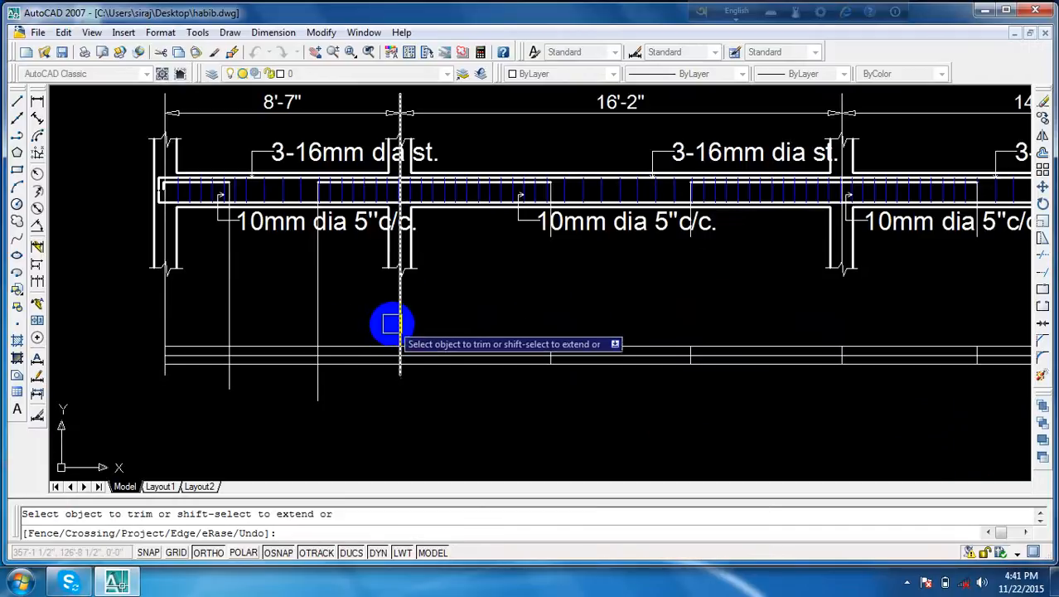
{"action": "left_click", "coordinate": [401, 371]}
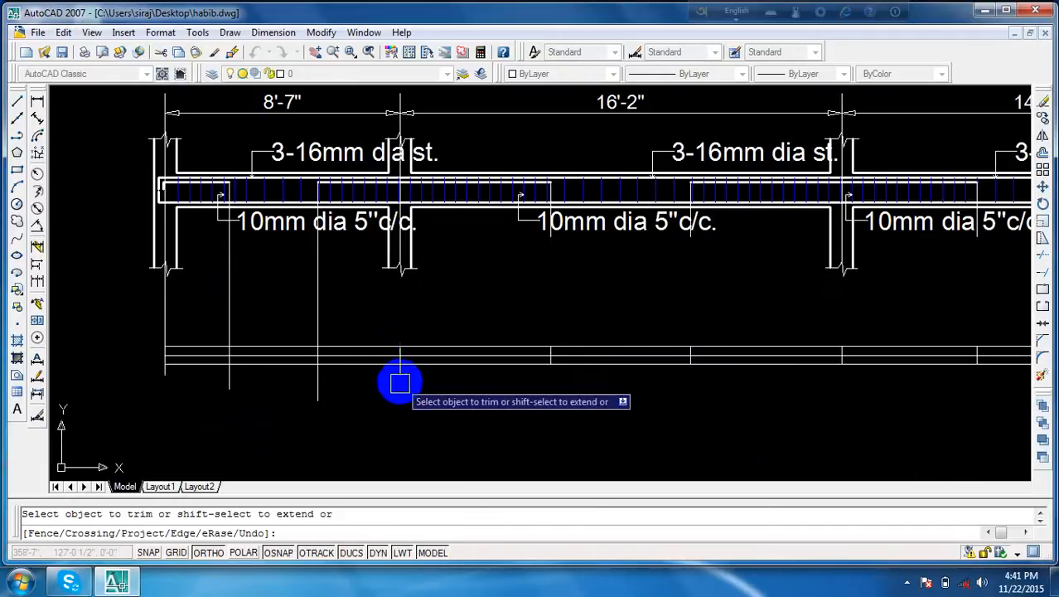
{"action": "left_click", "coordinate": [315, 386]}
{"action": "left_click", "coordinate": [314, 310]}
{"action": "left_click", "coordinate": [229, 321]}
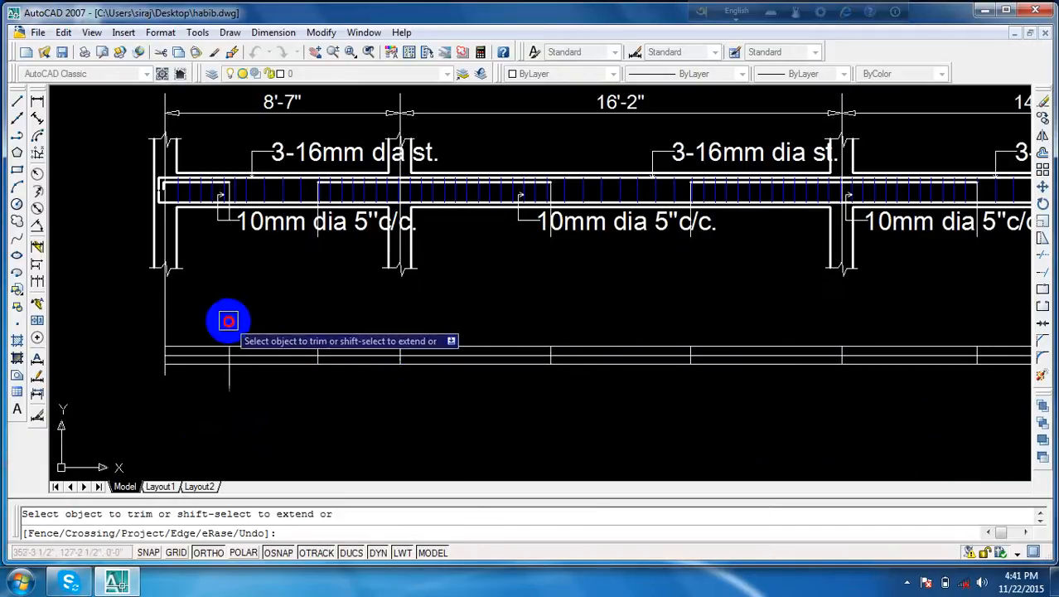
{"action": "left_click", "coordinate": [230, 381]}
{"action": "key", "text": "Escape"}
- Erase the two offset lines above and below the original horizontal line
{"action": "left_click", "coordinate": [264, 345]}
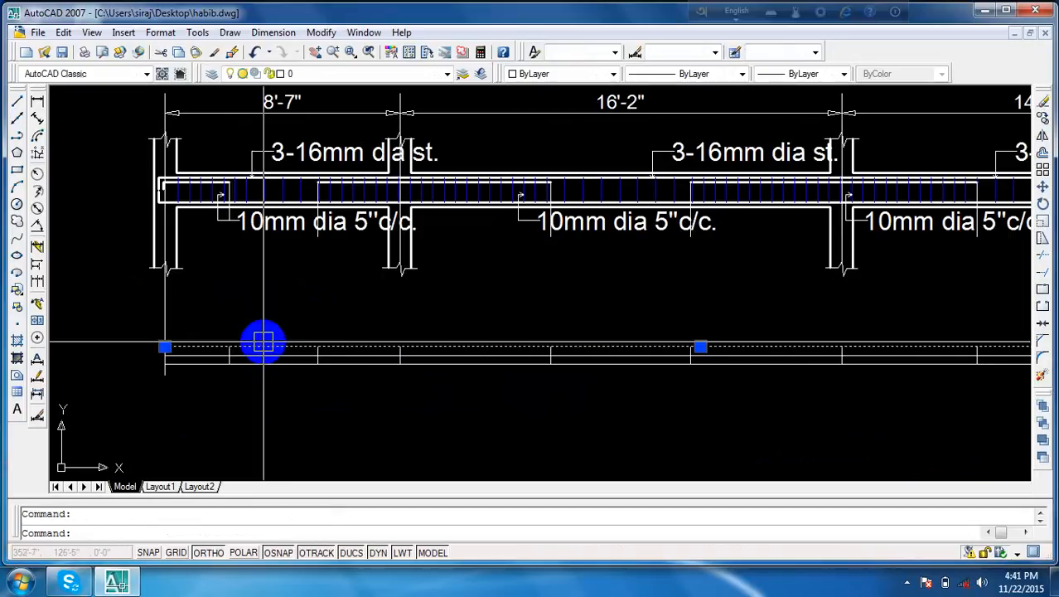
{"action": "key", "text": "Delete"}
{"action": "scroll", "coordinate": [280, 378], "scroll_direction": "up", "scroll_amount": 3}
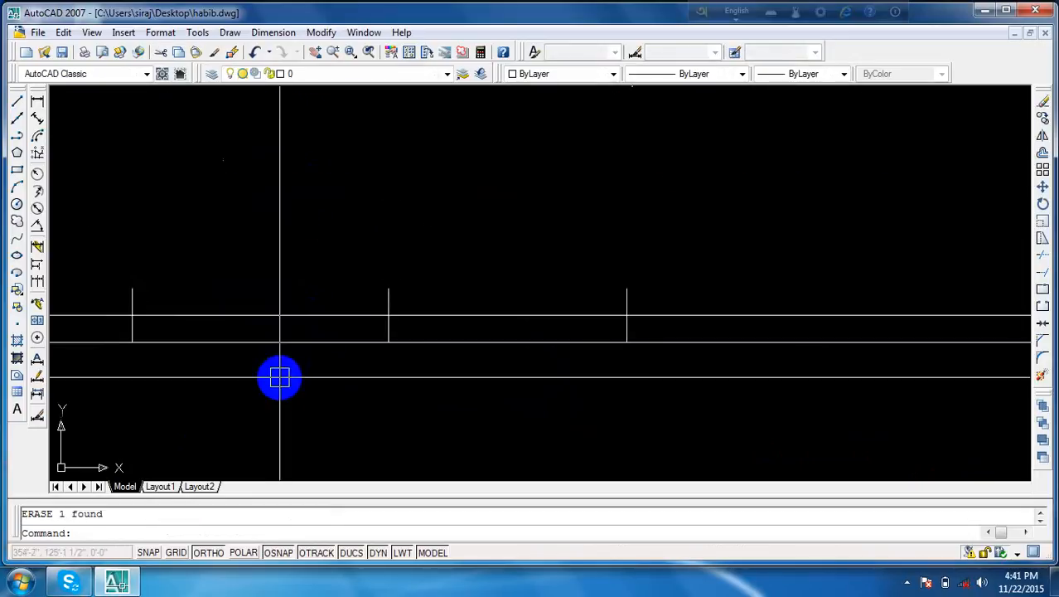
{"action": "scroll", "coordinate": [427, 361], "scroll_direction": "down", "scroll_amount": 3}
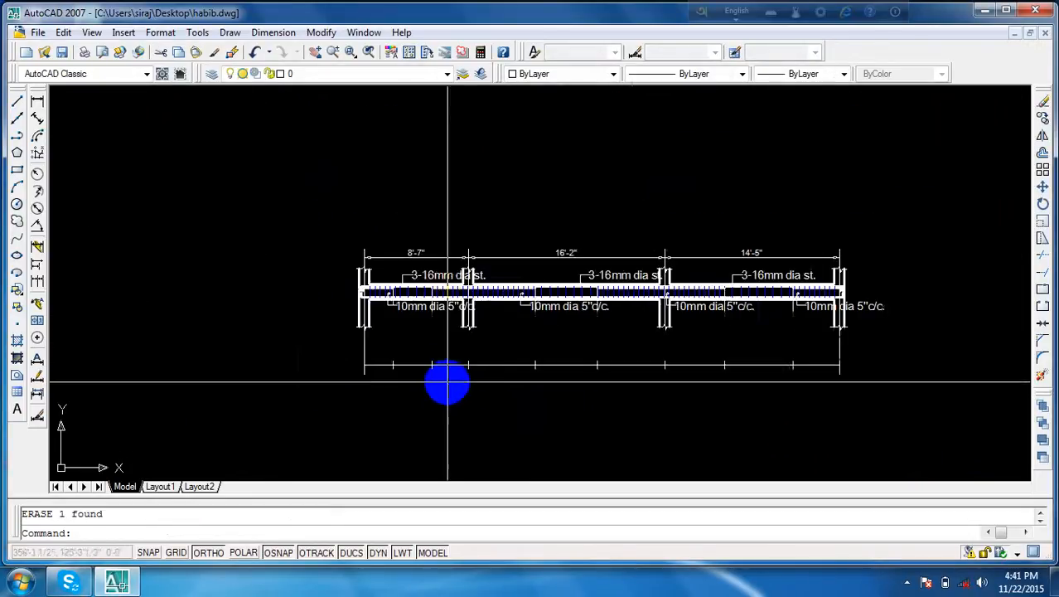
- Erase the leftover vertical line pieces hanging from the extra top bars' ends in the 14'-5" span
{"action": "scroll", "coordinate": [479, 390], "scroll_direction": "up", "scroll_amount": 6}
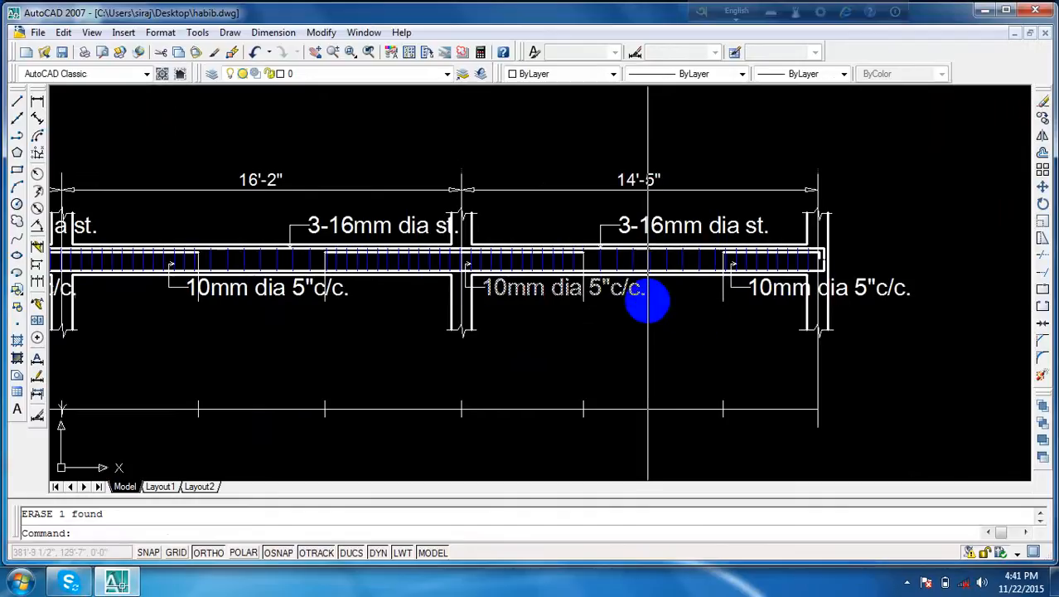
{"action": "left_click", "coordinate": [732, 282]}
{"action": "key", "text": "Delete"}
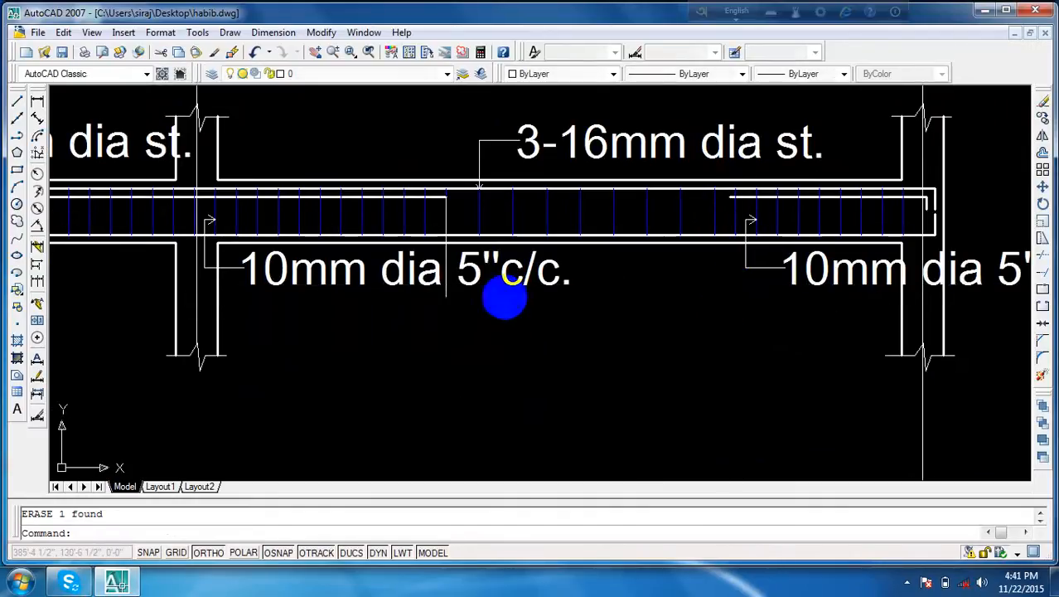
{"action": "left_click", "coordinate": [448, 286]}
{"action": "key", "text": "Delete"}
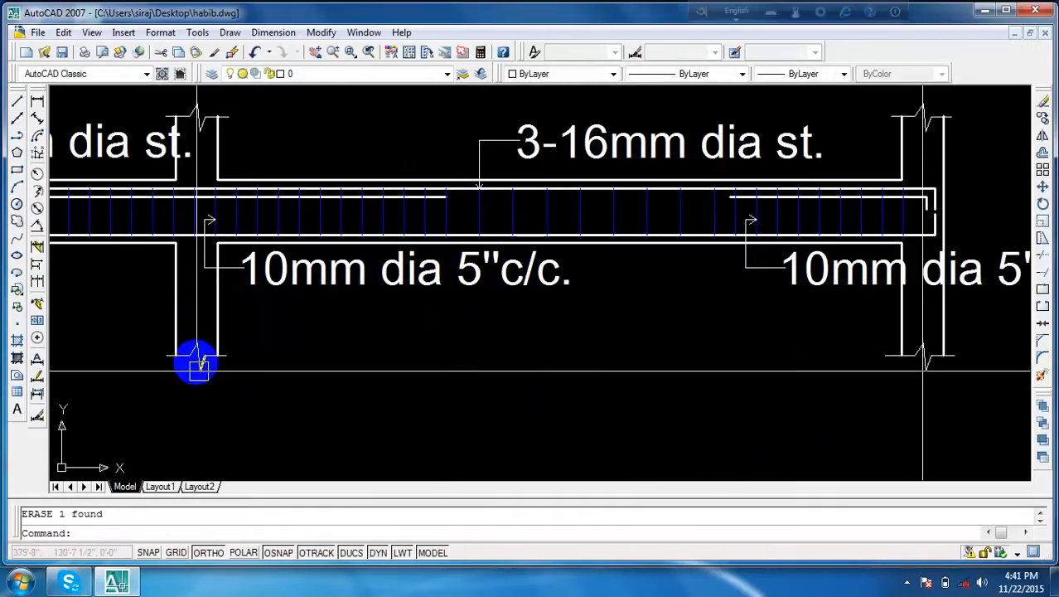
- Erase the vertical line running through the third column
{"action": "left_click", "coordinate": [196, 324]}
{"action": "key", "text": "Delete"}
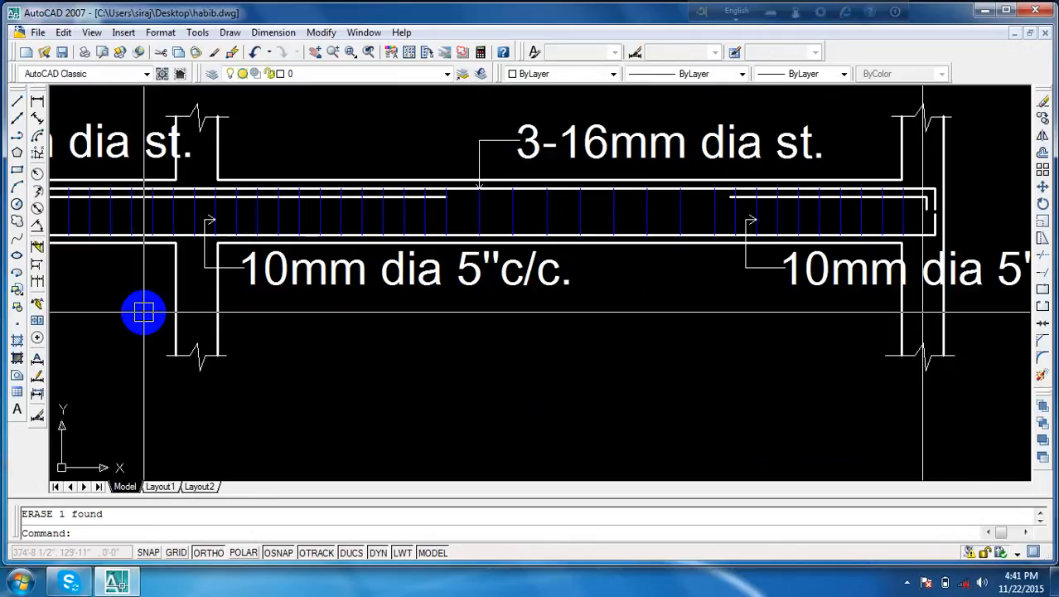
{"action": "key", "text": "Escape"}
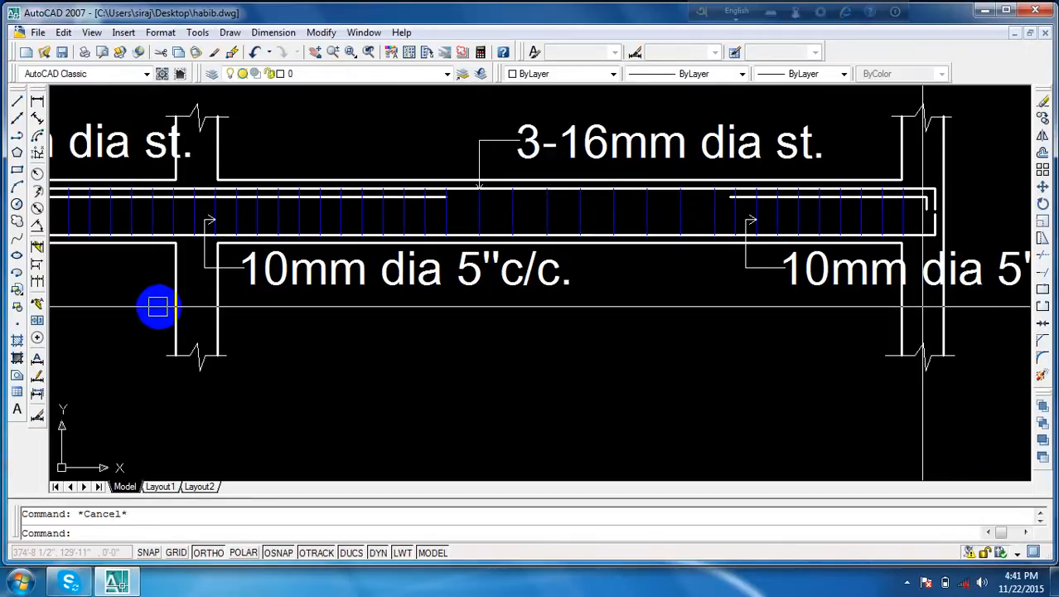
{"action": "scroll", "coordinate": [139, 314], "scroll_direction": "down", "scroll_amount": 5}
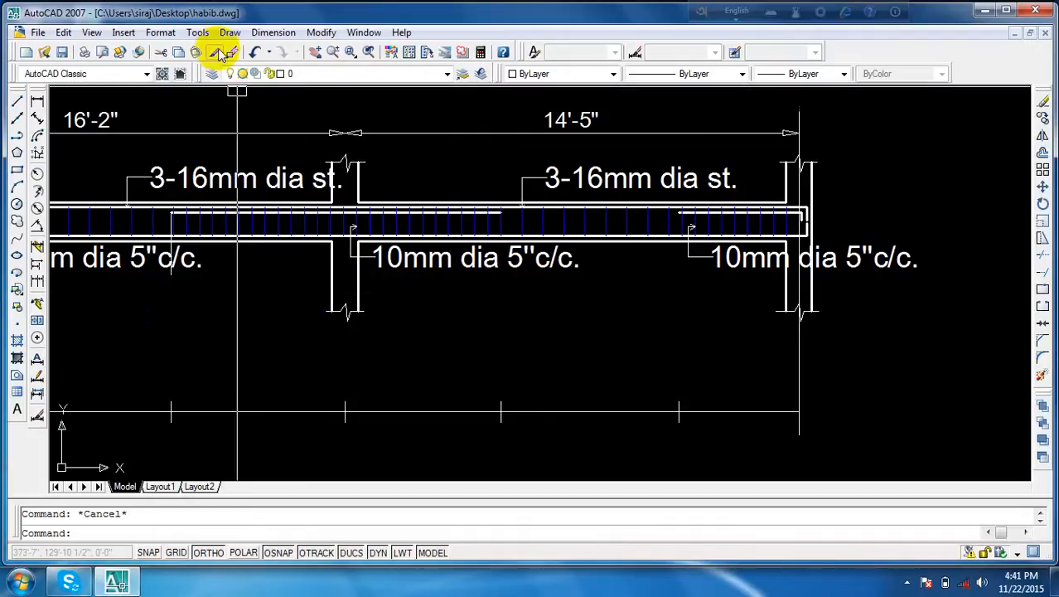
- Undo the erasure of the vertical line through the third column
{"action": "left_click", "coordinate": [255, 54]}
{"action": "key", "text": "Escape"}
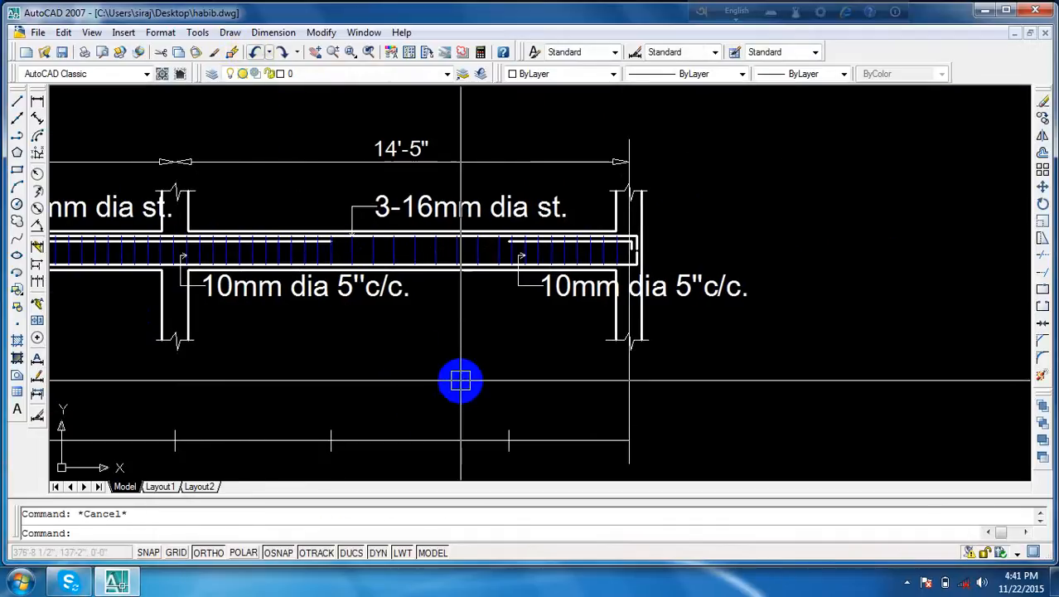
{"action": "left_click", "coordinate": [255, 51]}
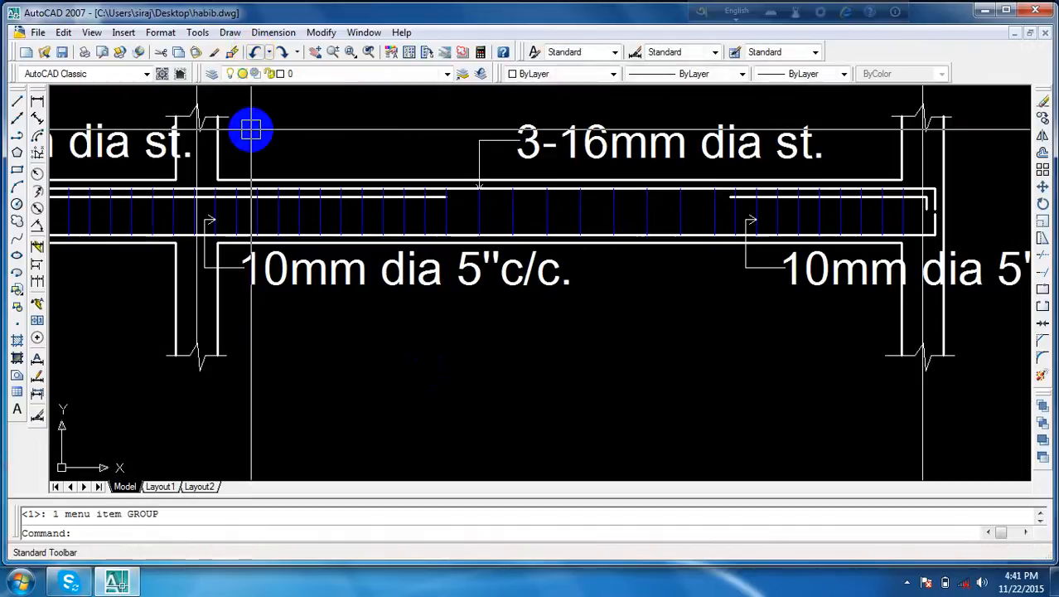
{"action": "scroll", "coordinate": [279, 340], "scroll_direction": "down", "scroll_amount": 2}
{"action": "middle_click_drag", "start_coordinate": [272, 351], "coordinate": [565, 323]}
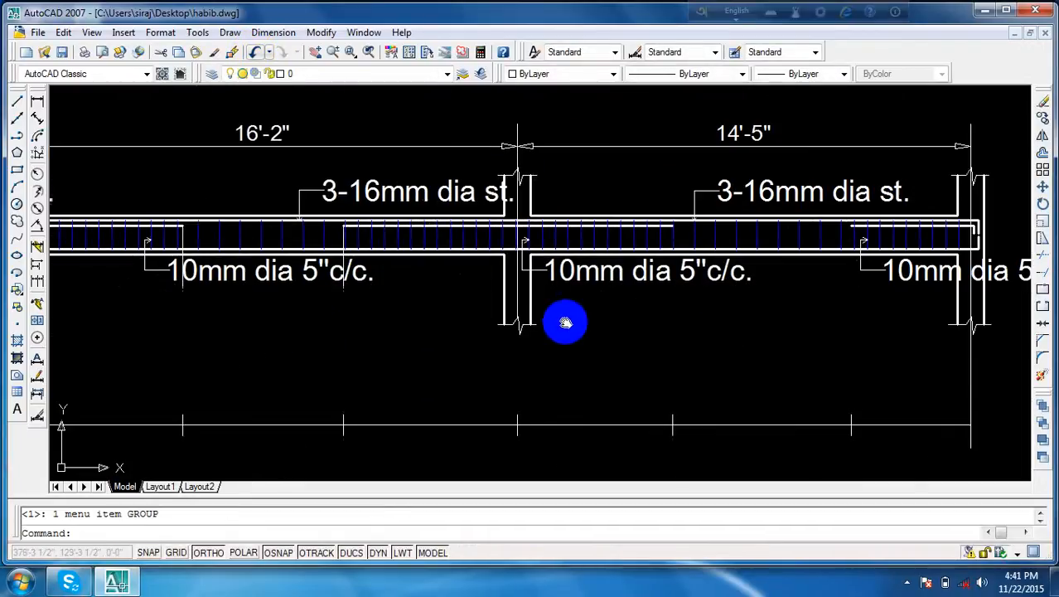
- Erase the vertical helper lines at the ends of the top extra bars in the 16'-2" span
{"action": "key", "text": "Escape"}
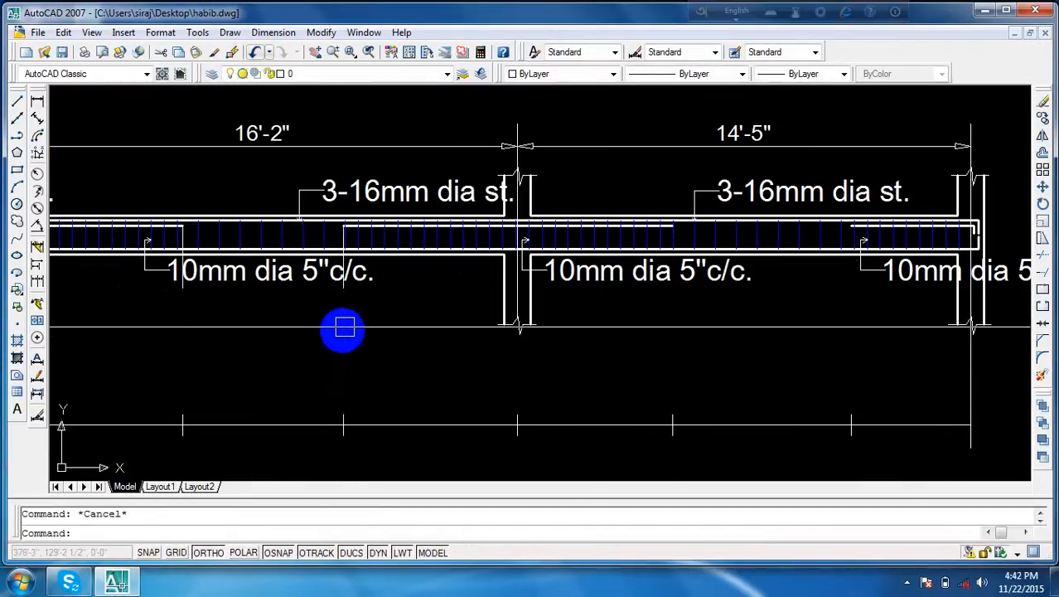
{"action": "left_click", "coordinate": [343, 286]}
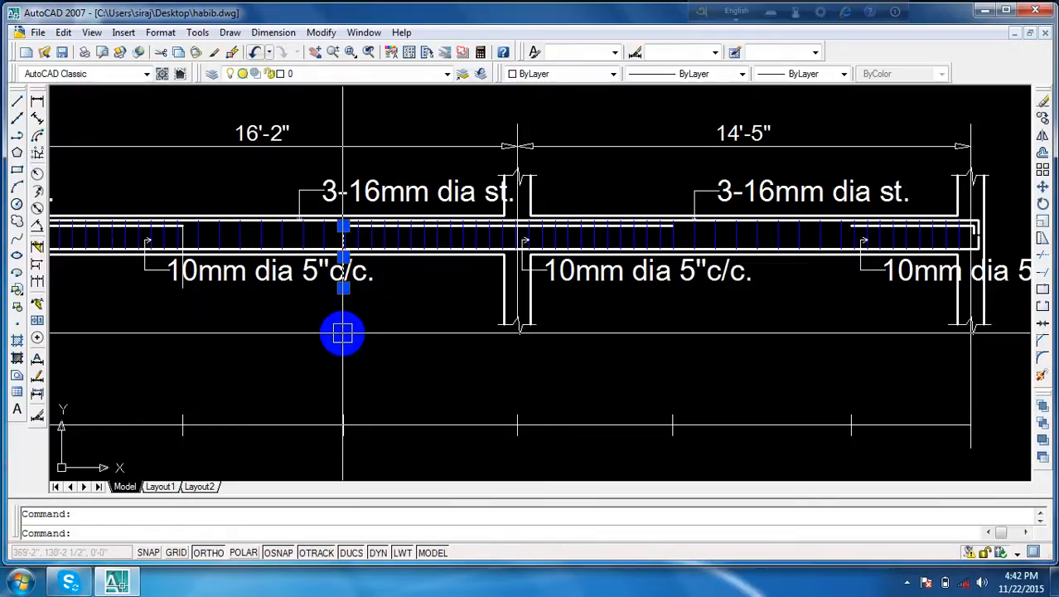
{"action": "key", "text": "Delete"}
{"action": "middle_click_drag", "start_coordinate": [184, 344], "coordinate": [410, 349]}
{"action": "scroll", "coordinate": [402, 308], "scroll_direction": "up", "scroll_amount": 4}
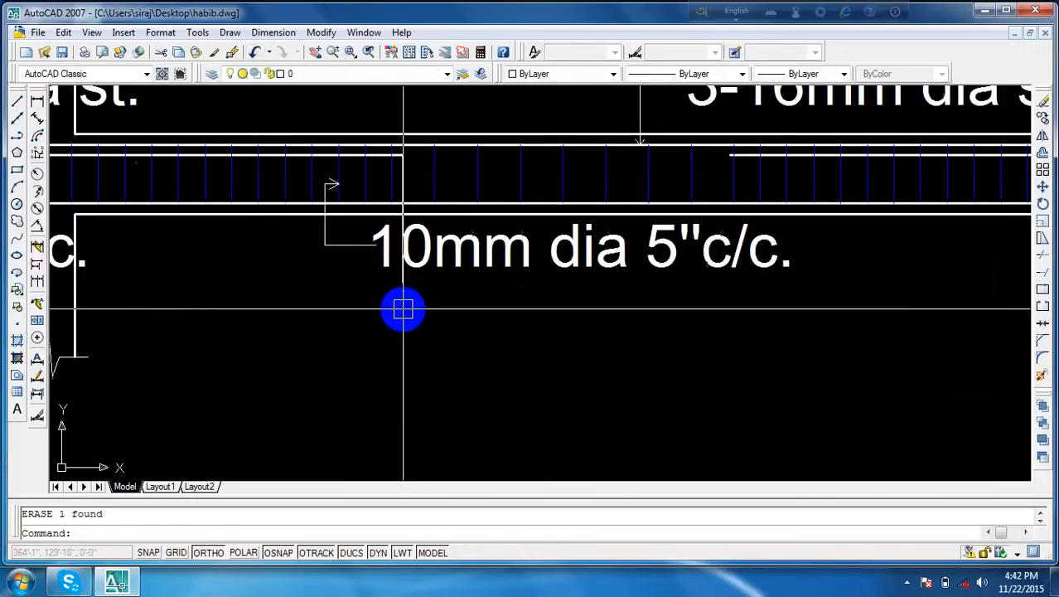
{"action": "scroll", "coordinate": [403, 308], "scroll_direction": "up", "scroll_amount": 1}
{"action": "scroll", "coordinate": [261, 343], "scroll_direction": "down", "scroll_amount": 5}
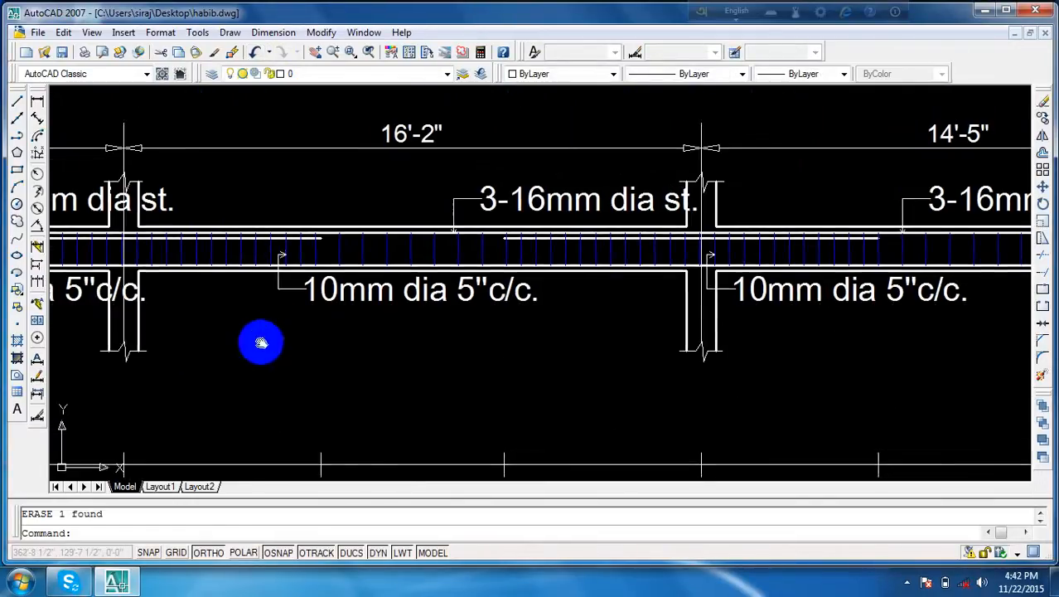
- Erase the two vertical helper lines at the ends of the top extra bars in the 8'-7" span
{"action": "middle_click_drag", "start_coordinate": [261, 343], "coordinate": [624, 338]}
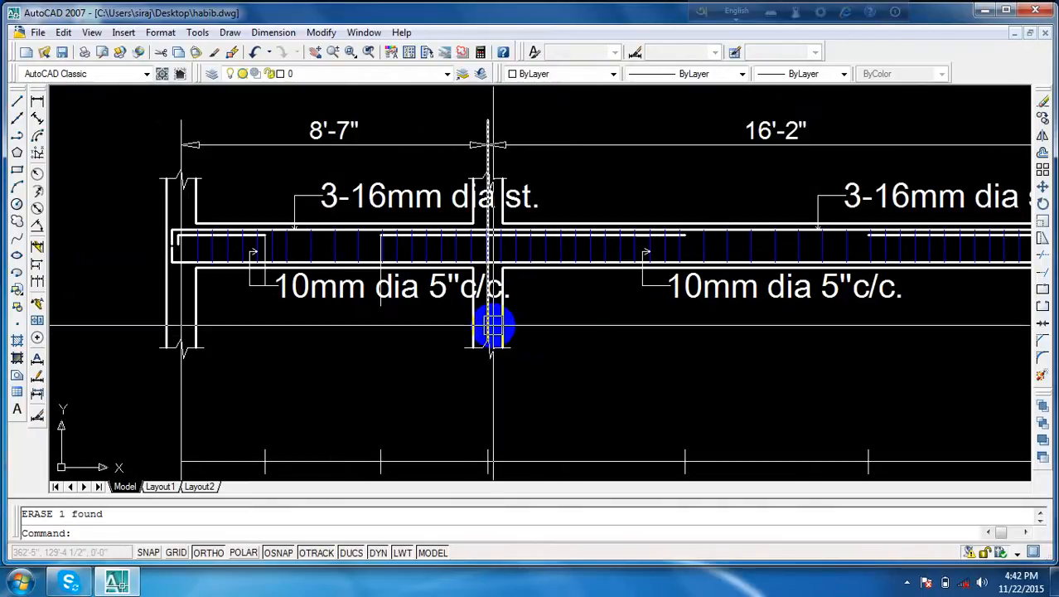
{"action": "scroll", "coordinate": [492, 323], "scroll_direction": "up", "scroll_amount": 6}
{"action": "scroll", "coordinate": [477, 329], "scroll_direction": "down", "scroll_amount": 5}
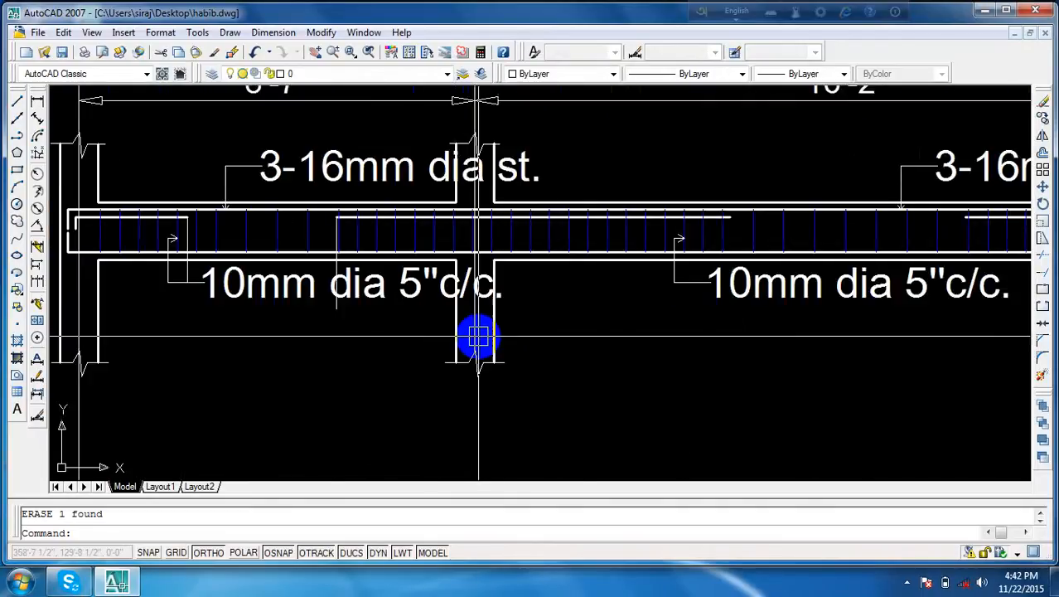
{"action": "middle_click_drag", "start_coordinate": [280, 313], "coordinate": [402, 312]}
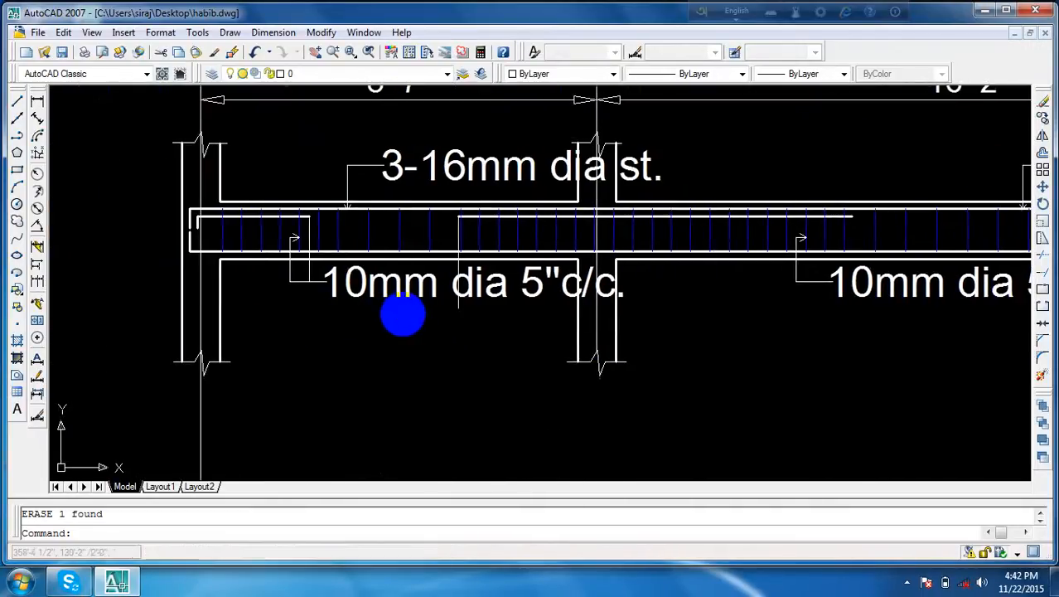
{"action": "left_click", "coordinate": [458, 308]}
{"action": "key", "text": "Delete"}
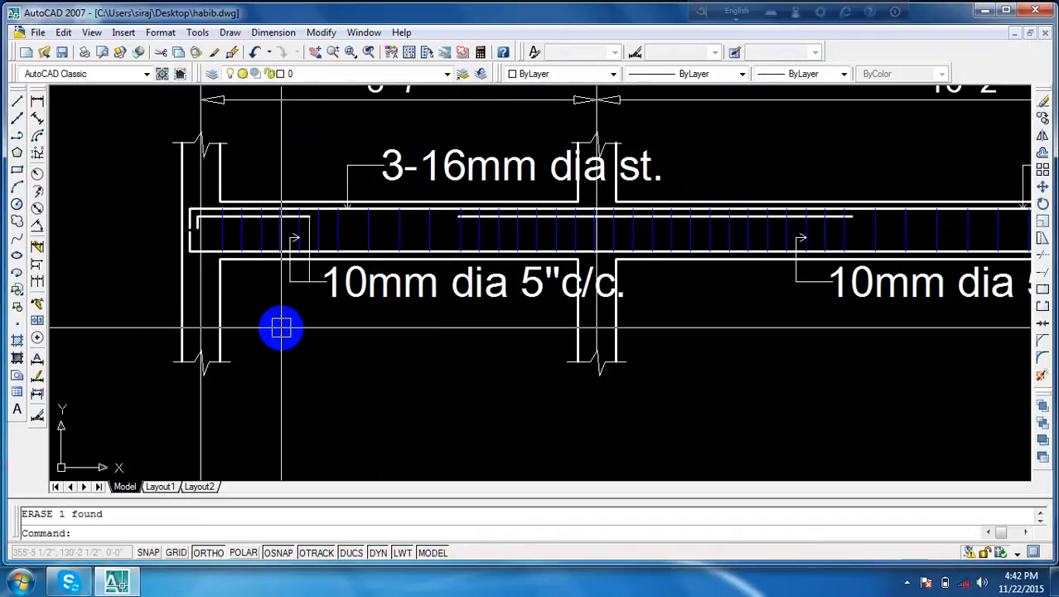
{"action": "scroll", "coordinate": [310, 280], "scroll_direction": "up", "scroll_amount": 2}
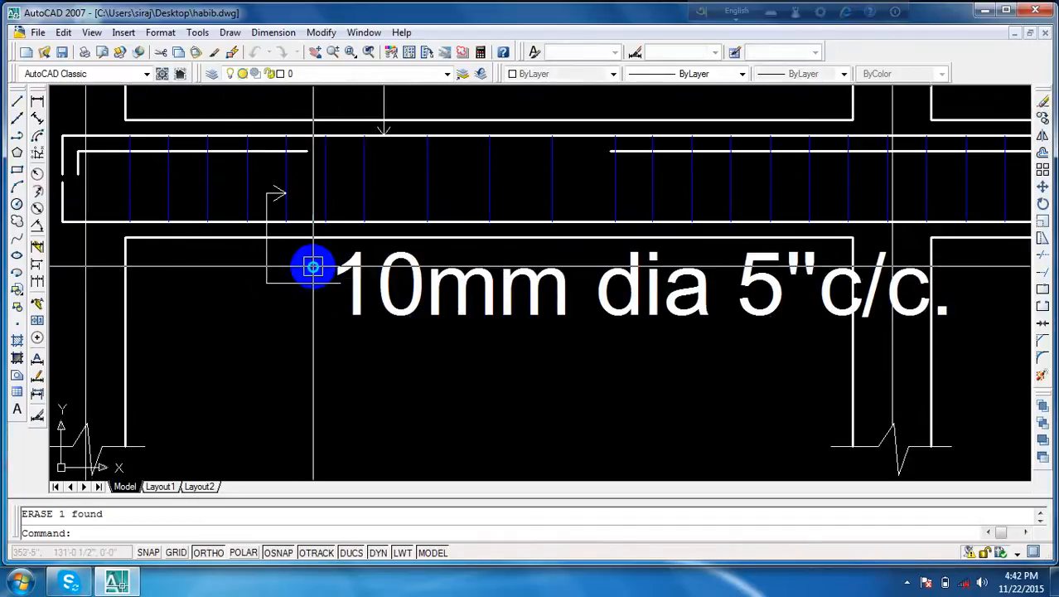
- Place solid donuts with inside diameter 0 and outside diameter 3 on the two intermediate ticks of the lower line below the 8'-7" span
{"action": "scroll", "coordinate": [405, 381], "scroll_direction": "down", "scroll_amount": 8}
{"action": "scroll", "coordinate": [440, 394], "scroll_direction": "up", "scroll_amount": 5}
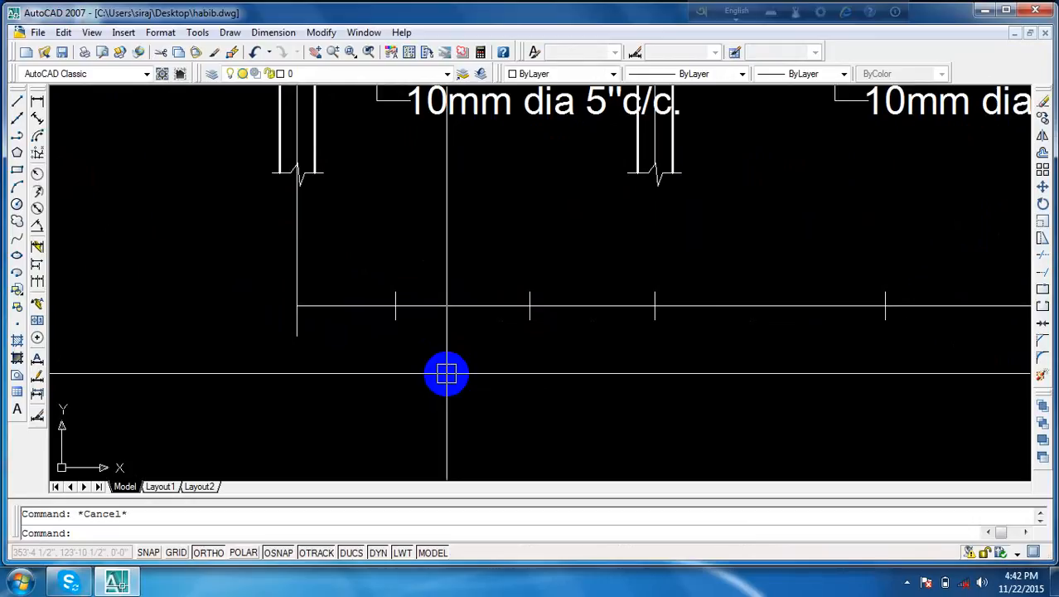
{"action": "type", "text": "d"}
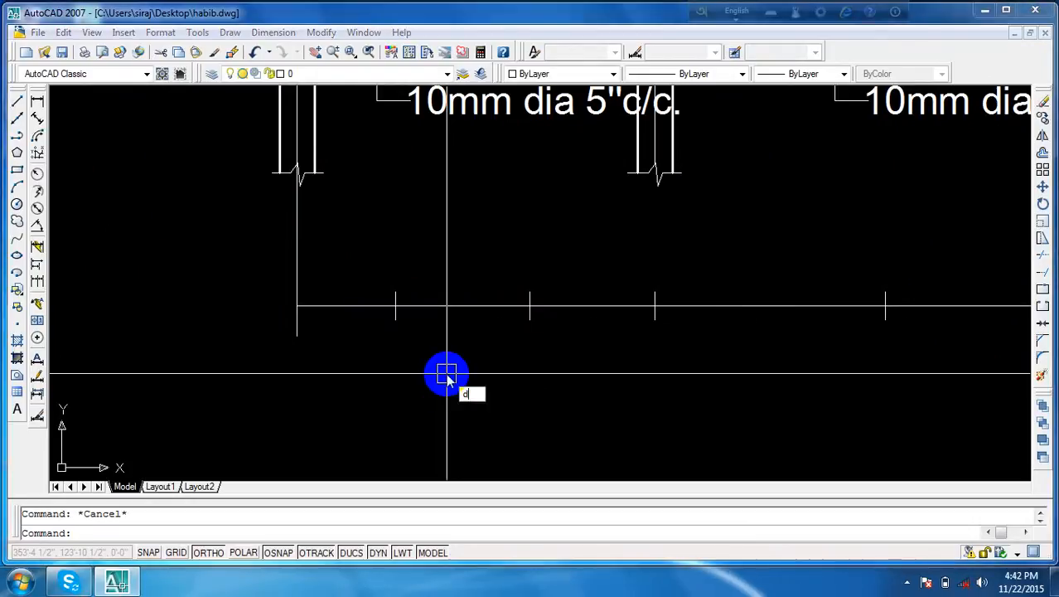
{"action": "type", "text": "o"}
{"action": "key", "text": "Return"}
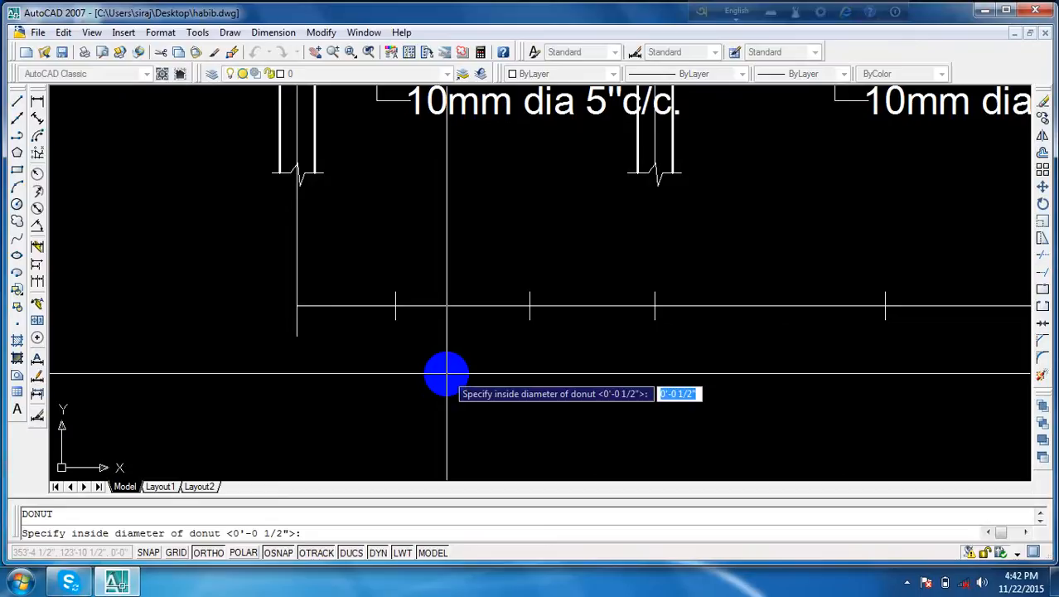
{"action": "type", "text": "0"}
{"action": "key", "text": "Return"}
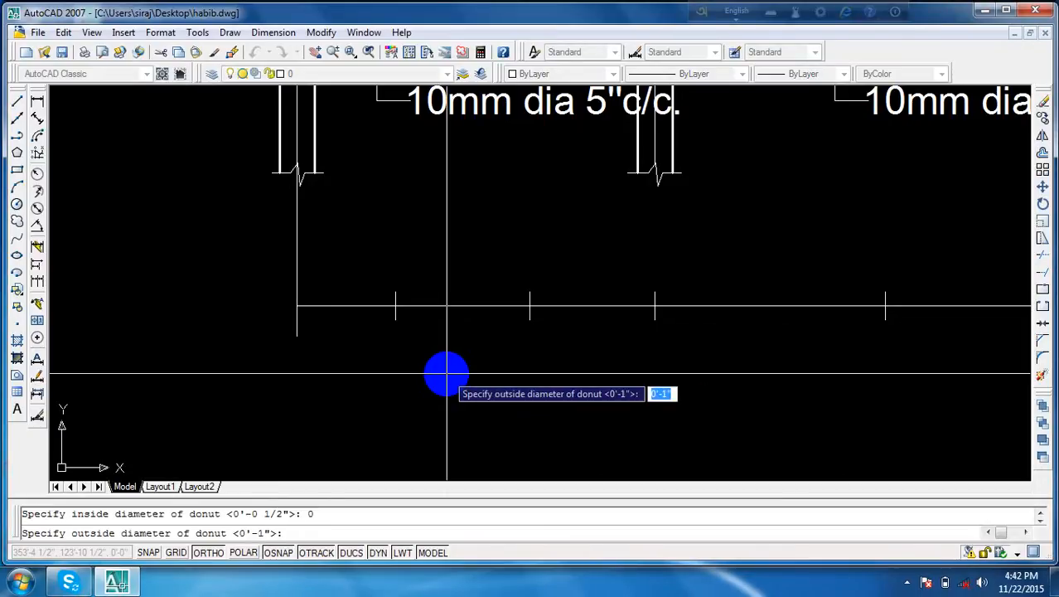
{"action": "type", "text": "3"}
{"action": "key", "text": "Return"}
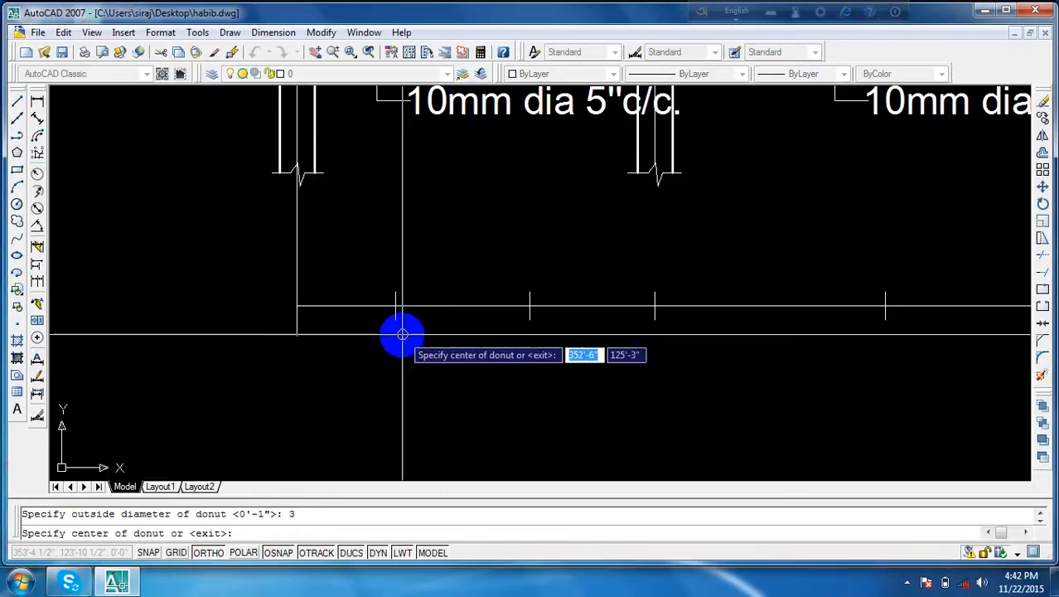
{"action": "scroll", "coordinate": [395, 307], "scroll_direction": "up", "scroll_amount": 3}
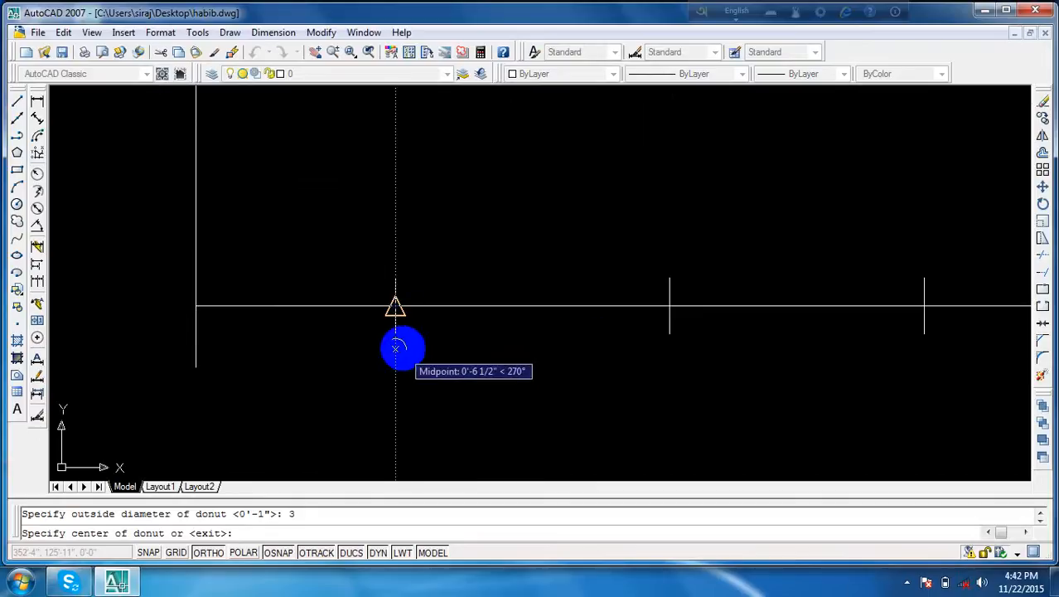
{"action": "left_click", "coordinate": [396, 308]}
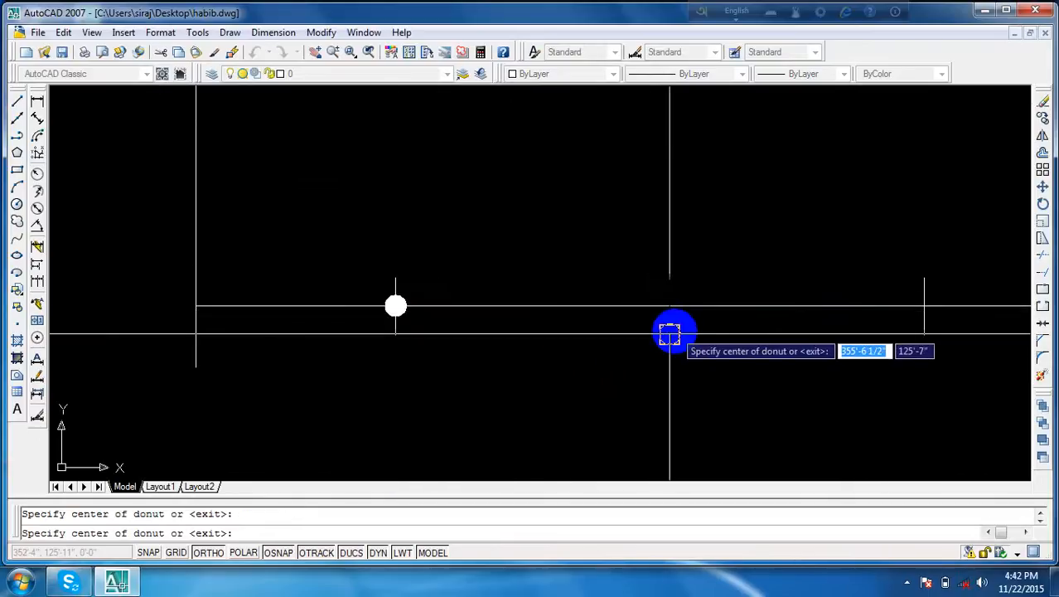
{"action": "left_click", "coordinate": [669, 307]}
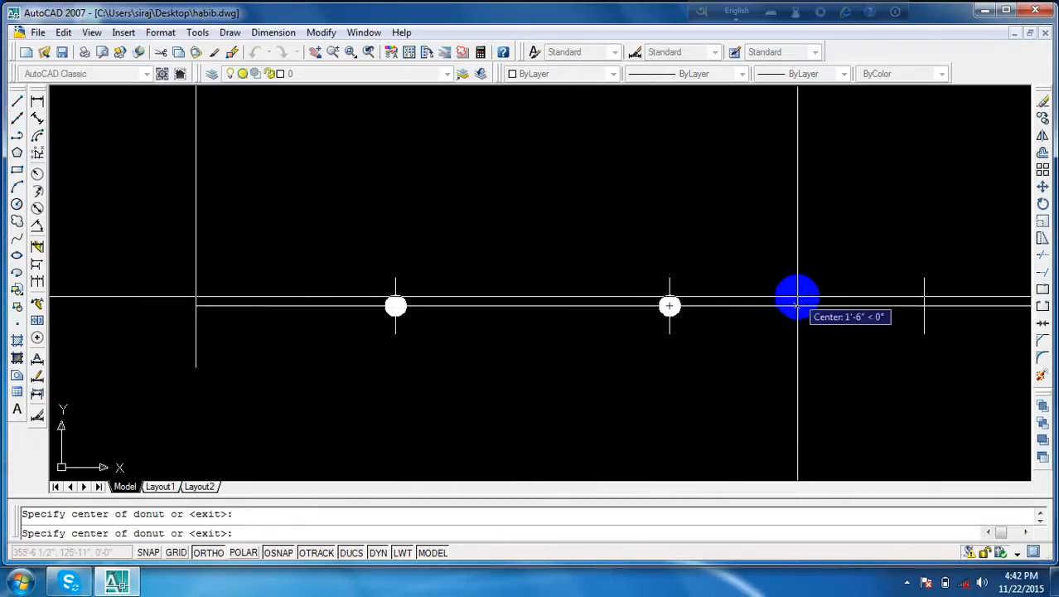
- Place donuts on the tick below the second column and the first intermediate tick of the 16'-2" span
{"action": "scroll", "coordinate": [795, 296], "scroll_direction": "down", "scroll_amount": 4}
{"action": "middle_click_drag", "start_coordinate": [795, 296], "coordinate": [507, 297]}
{"action": "scroll", "coordinate": [531, 296], "scroll_direction": "up", "scroll_amount": 3}
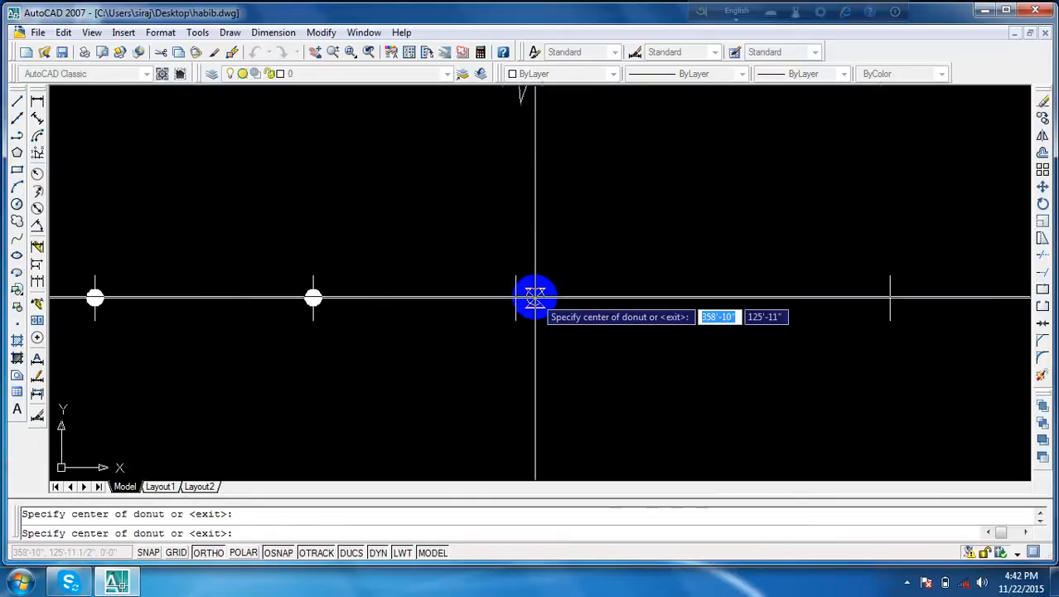
{"action": "left_click", "coordinate": [515, 297]}
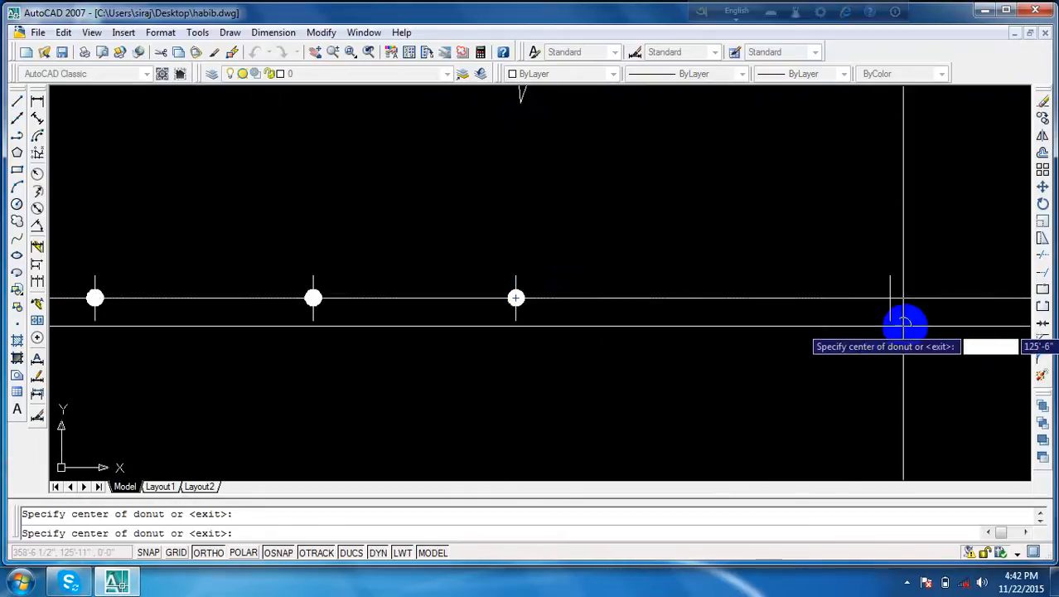
{"action": "left_click", "coordinate": [890, 298]}
{"action": "scroll", "coordinate": [710, 367], "scroll_direction": "down", "scroll_amount": 2}
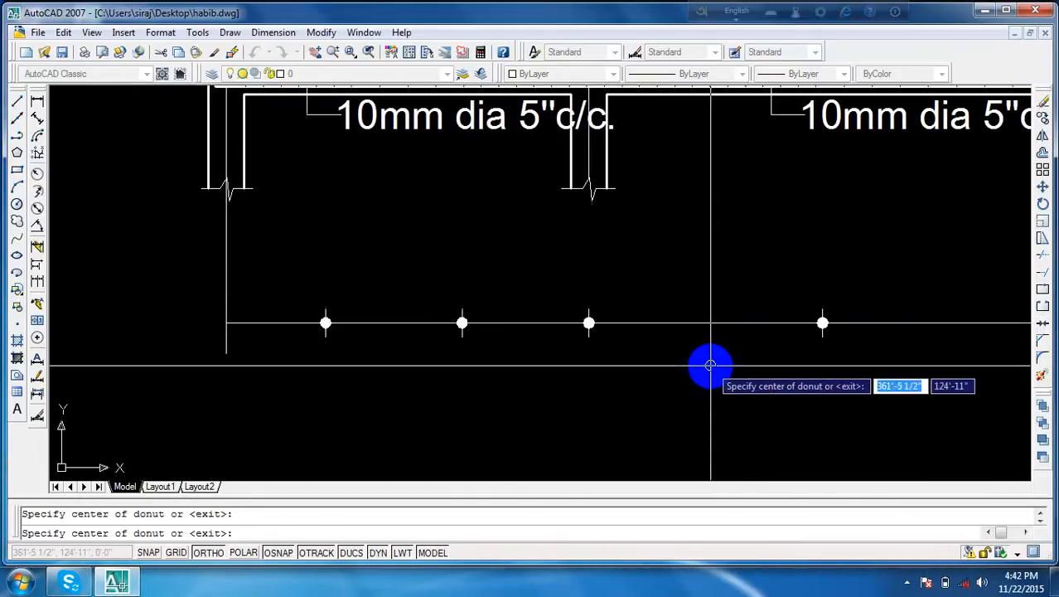
- Place donuts on the second intermediate tick of the 16'-2" span and on the tick below the third column
{"action": "middle_click_drag", "start_coordinate": [709, 367], "coordinate": [468, 344]}
{"action": "scroll", "coordinate": [678, 383], "scroll_direction": "down", "scroll_amount": 4}
{"action": "middle_click_drag", "start_coordinate": [680, 383], "coordinate": [452, 347]}
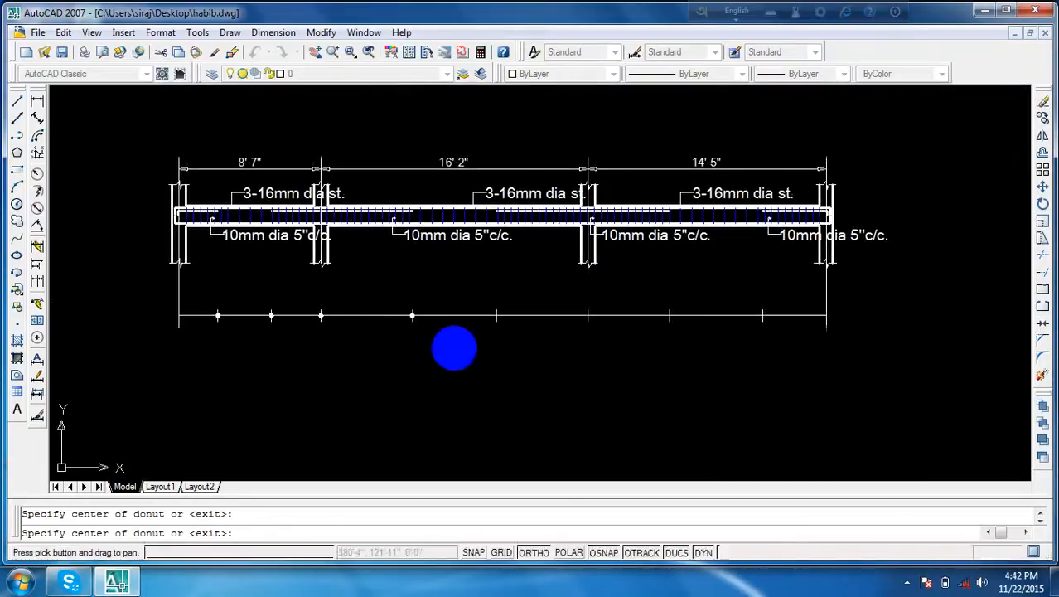
{"action": "scroll", "coordinate": [451, 347], "scroll_direction": "up", "scroll_amount": 5}
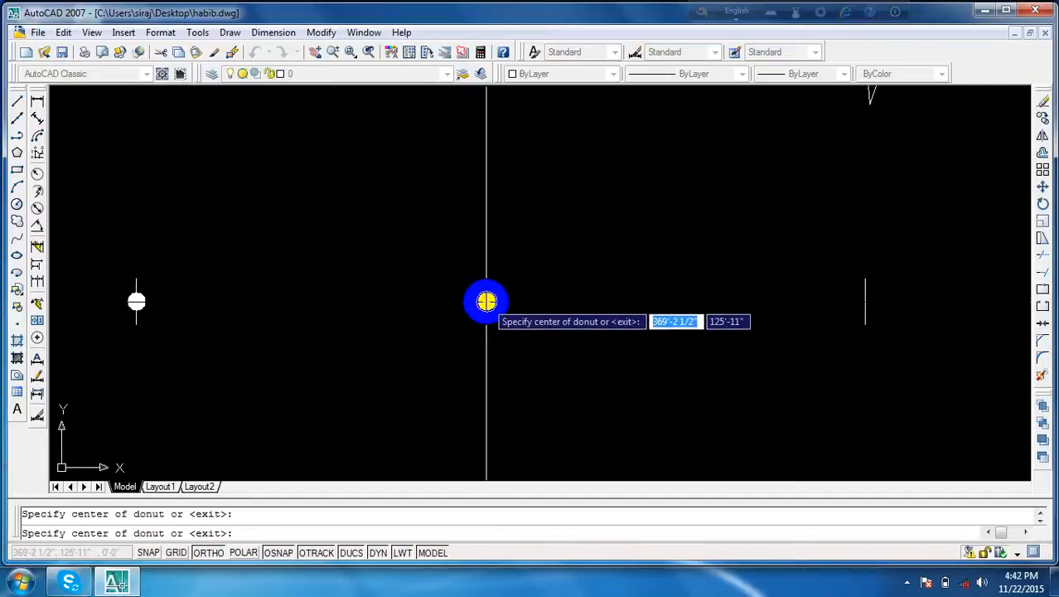
{"action": "left_click", "coordinate": [486, 301]}
{"action": "left_click", "coordinate": [856, 300]}
{"action": "scroll", "coordinate": [788, 366], "scroll_direction": "down", "scroll_amount": 2}
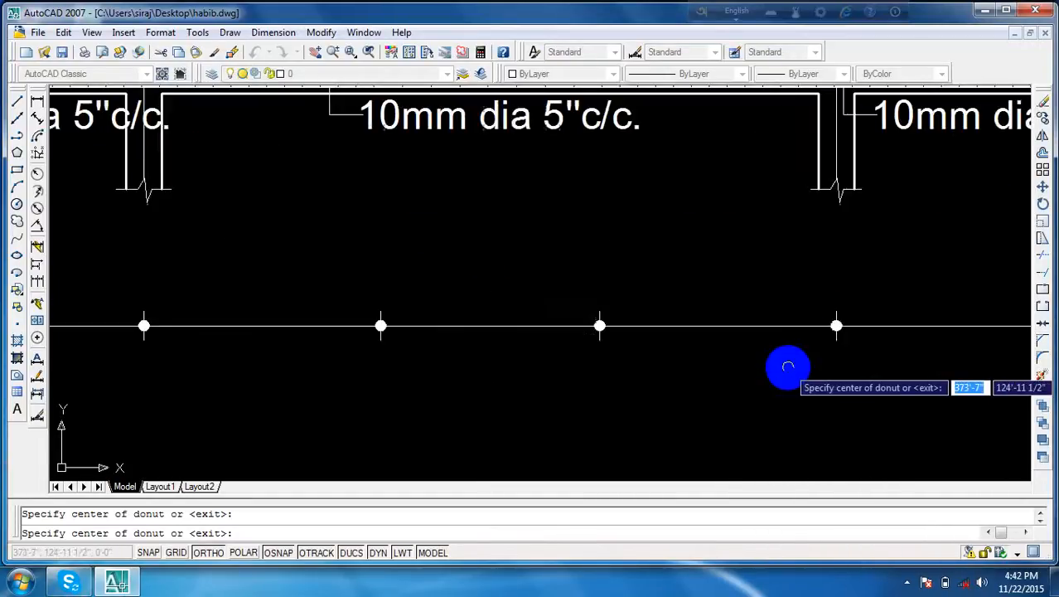
- Place donuts on the two intermediate ticks of the lower line below the 14'-5" span
{"action": "scroll", "coordinate": [788, 366], "scroll_direction": "down", "scroll_amount": 2}
{"action": "scroll", "coordinate": [449, 354], "scroll_direction": "up", "scroll_amount": 4}
{"action": "scroll", "coordinate": [584, 324], "scroll_direction": "up", "scroll_amount": 3}
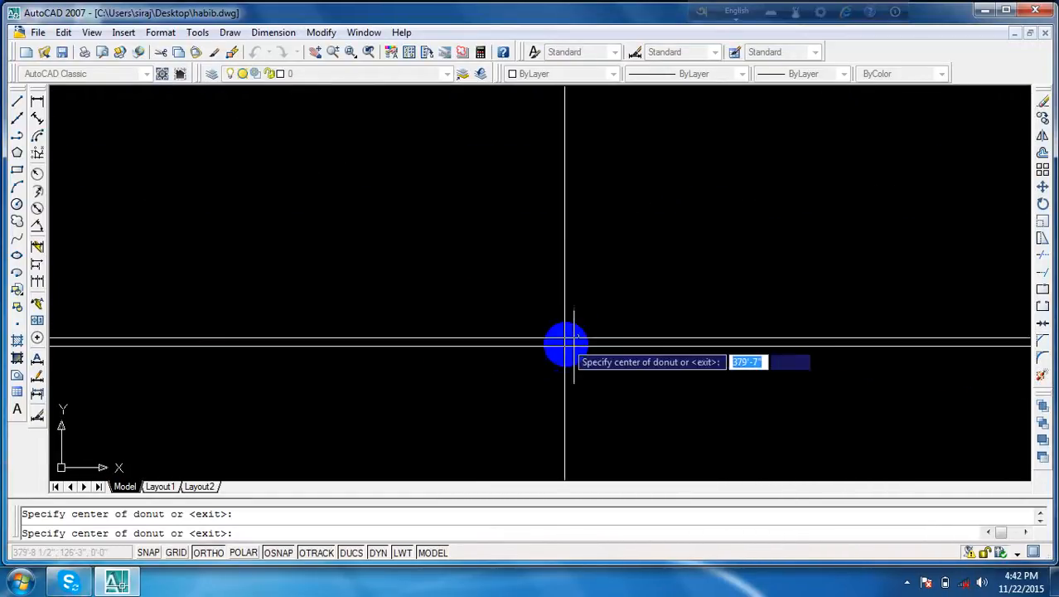
{"action": "left_click", "coordinate": [572, 349]}
{"action": "scroll", "coordinate": [747, 377], "scroll_direction": "down", "scroll_amount": 3}
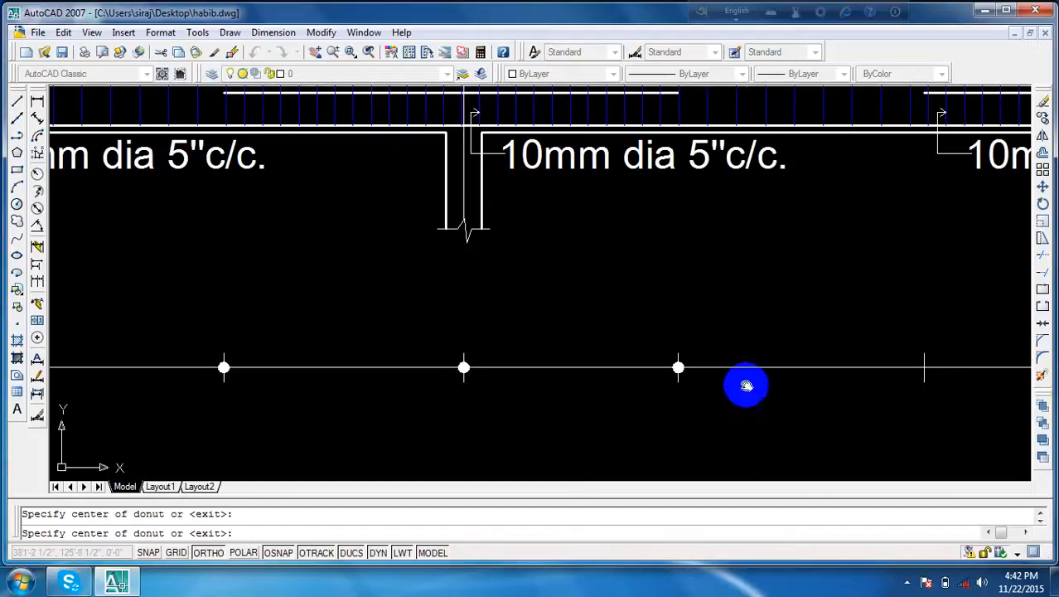
{"action": "middle_click_drag", "start_coordinate": [747, 385], "coordinate": [552, 336]}
{"action": "scroll", "coordinate": [737, 310], "scroll_direction": "up", "scroll_amount": 3}
{"action": "scroll", "coordinate": [610, 350], "scroll_direction": "up", "scroll_amount": 3}
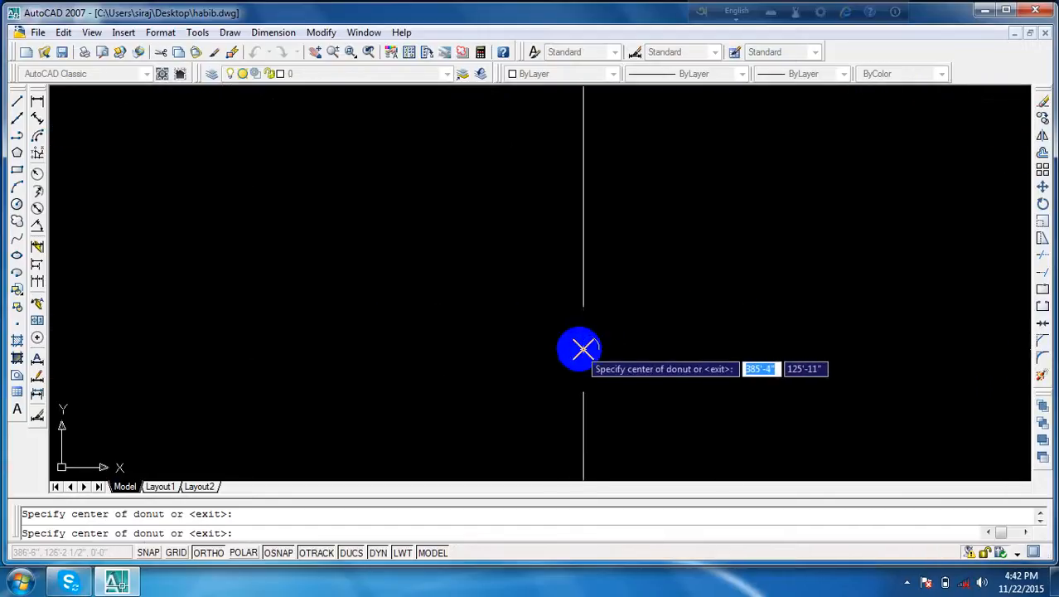
{"action": "left_click", "coordinate": [583, 349]}
{"action": "scroll", "coordinate": [746, 370], "scroll_direction": "down", "scroll_amount": 4}
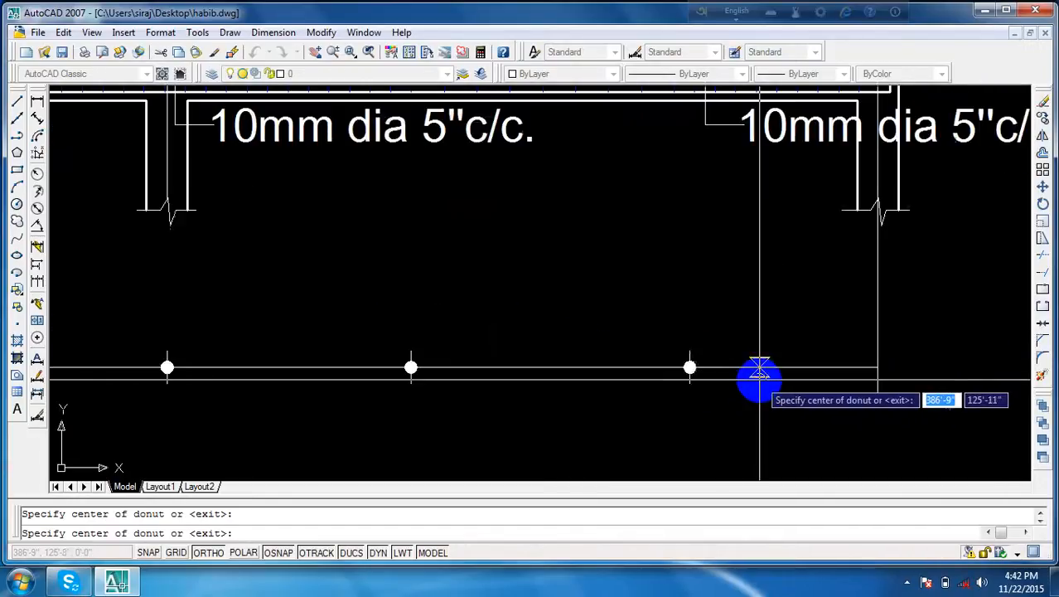
- Place donuts at the right and left ends of the lower line and end the Donut command
{"action": "middle_click_drag", "start_coordinate": [757, 374], "coordinate": [629, 362]}
{"action": "scroll", "coordinate": [779, 347], "scroll_direction": "up", "scroll_amount": 4}
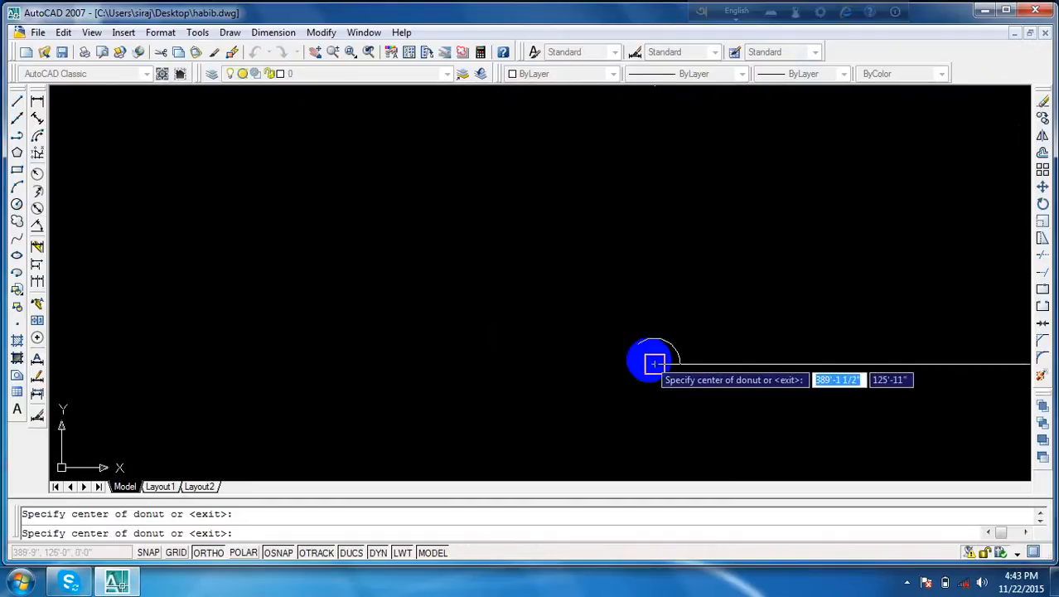
{"action": "left_click", "coordinate": [653, 362]}
{"action": "scroll", "coordinate": [529, 407], "scroll_direction": "down", "scroll_amount": 5}
{"action": "middle_click_drag", "start_coordinate": [495, 407], "coordinate": [845, 330]}
{"action": "scroll", "coordinate": [571, 390], "scroll_direction": "down", "scroll_amount": 5}
{"action": "middle_click_drag", "start_coordinate": [565, 397], "coordinate": [586, 359]}
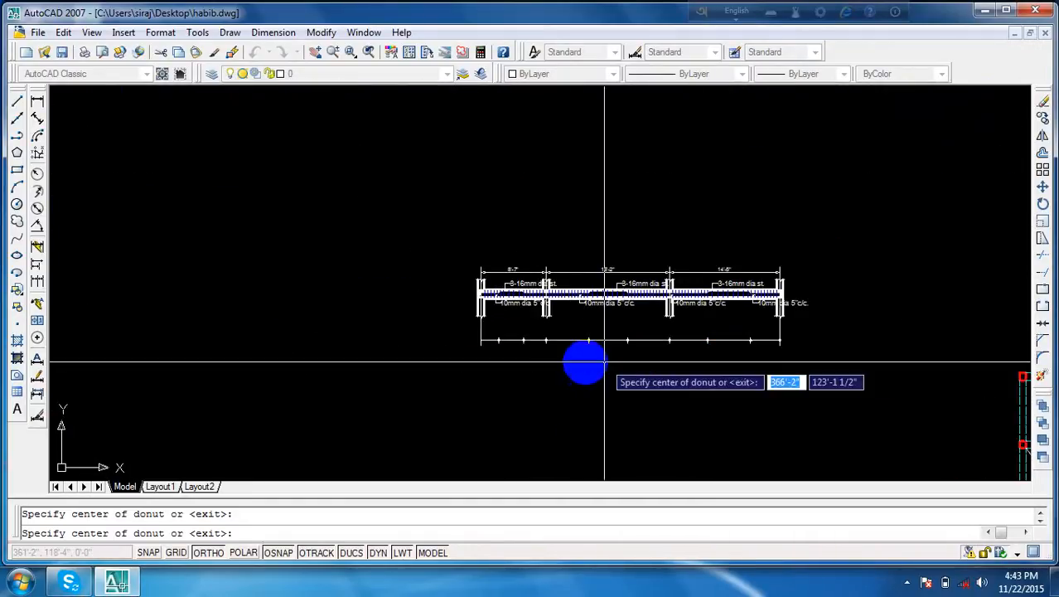
{"action": "scroll", "coordinate": [484, 342], "scroll_direction": "up", "scroll_amount": 5}
{"action": "scroll", "coordinate": [485, 343], "scroll_direction": "up", "scroll_amount": 3}
{"action": "left_click", "coordinate": [445, 328]}
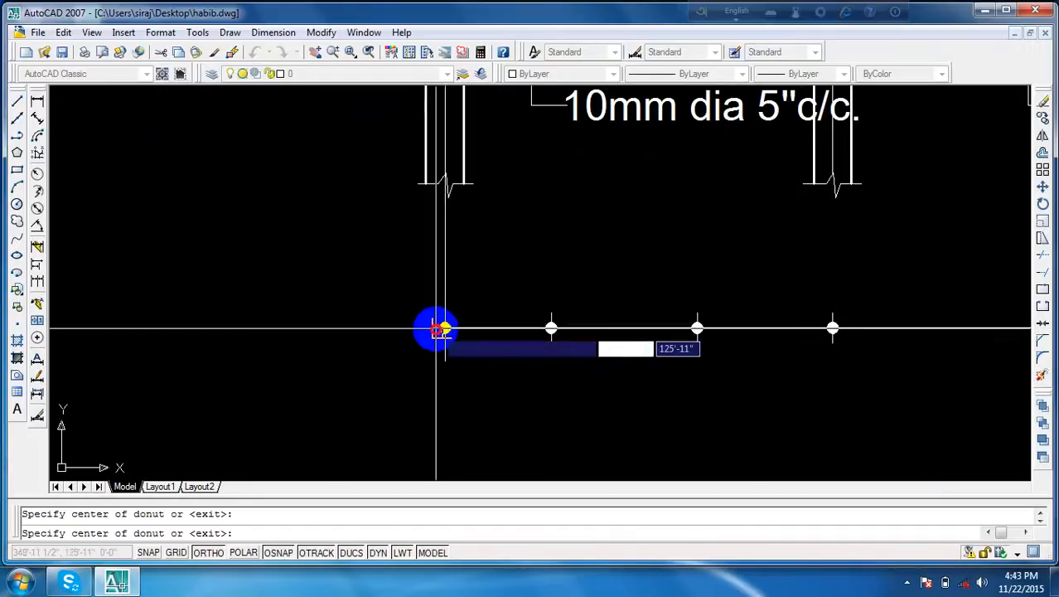
{"action": "scroll", "coordinate": [555, 385], "scroll_direction": "down", "scroll_amount": 6}
{"action": "middle_click_drag", "start_coordinate": [556, 386], "coordinate": [486, 371]}
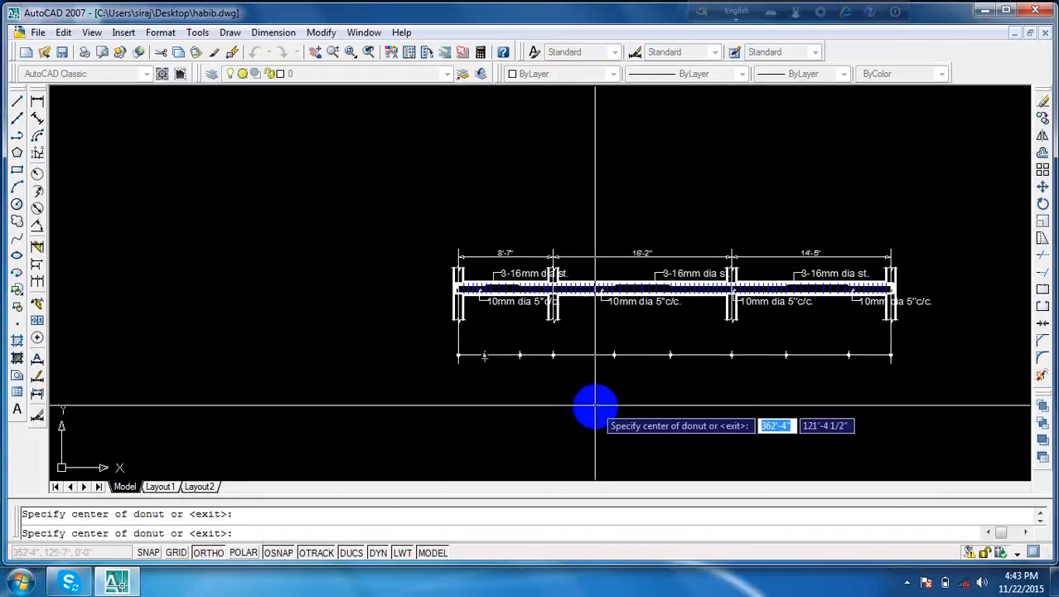
{"action": "key", "text": "Escape"}
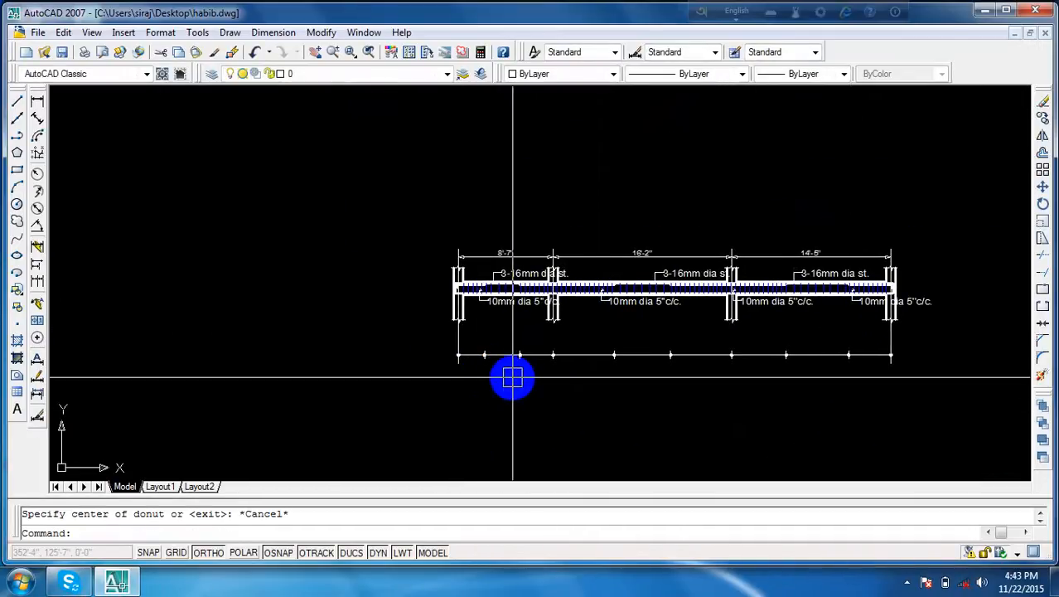
{"action": "scroll", "coordinate": [510, 373], "scroll_direction": "up", "scroll_amount": 4}
{"action": "middle_click_drag", "start_coordinate": [432, 362], "coordinate": [563, 398]}
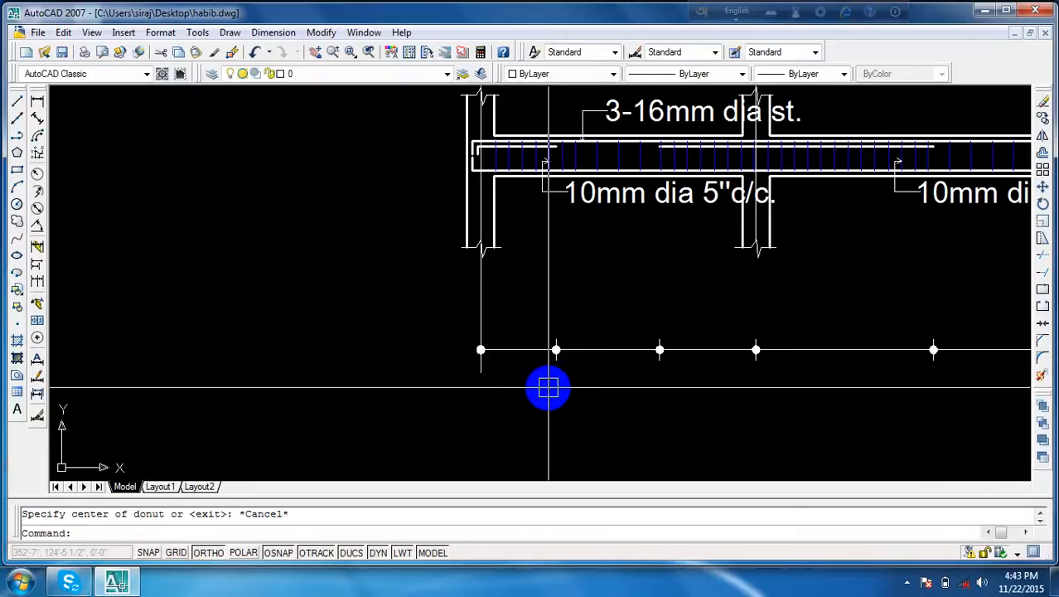
{"action": "scroll", "coordinate": [533, 387], "scroll_direction": "up", "scroll_amount": 1}
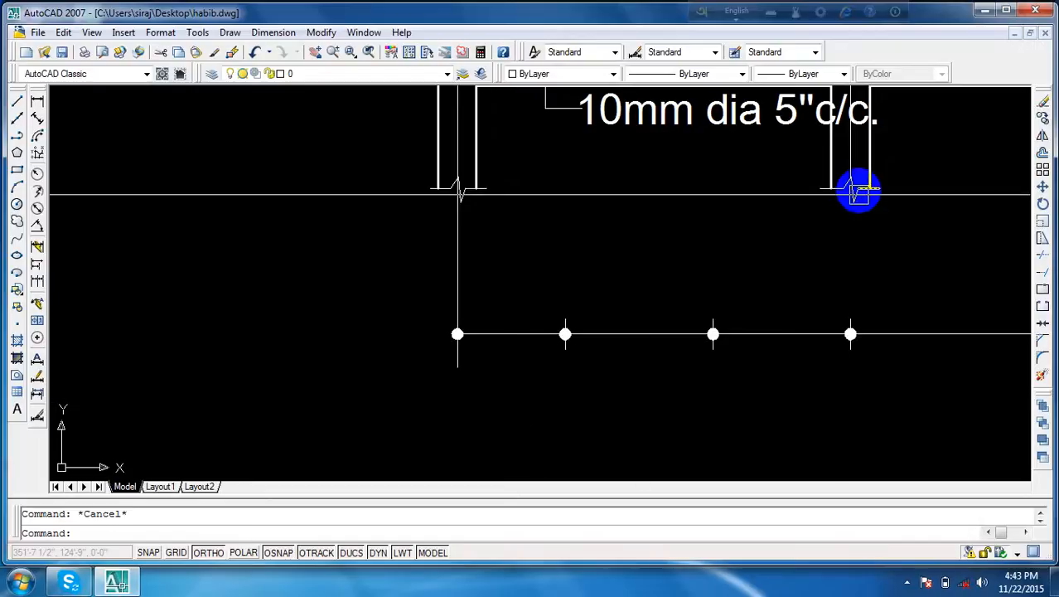
{"action": "scroll", "coordinate": [820, 234], "scroll_direction": "down", "scroll_amount": 4}
{"action": "middle_click_drag", "start_coordinate": [819, 236], "coordinate": [721, 248]}
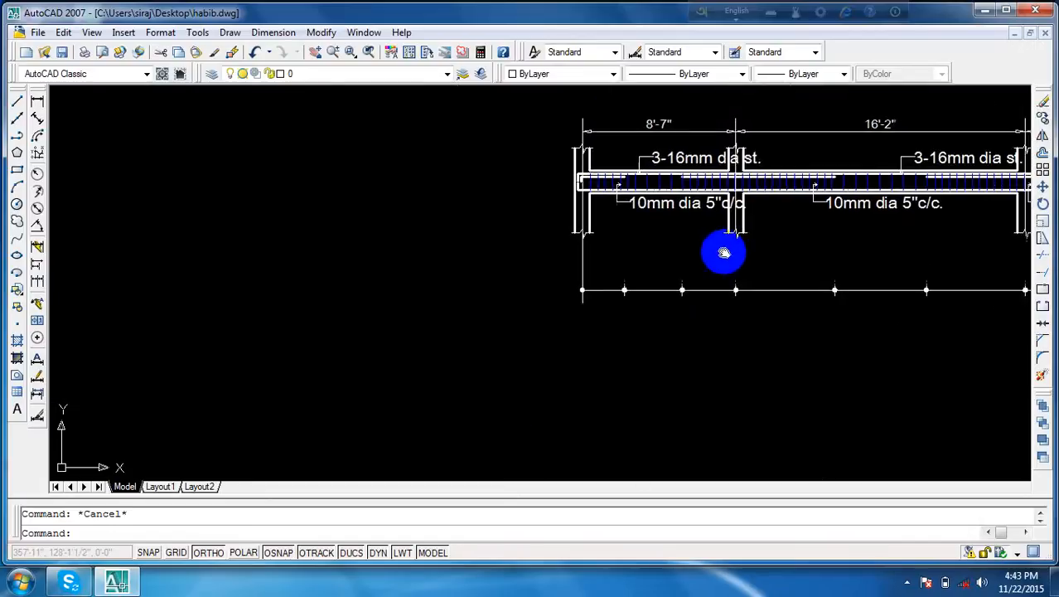
- Review the whole beam section and its lower marker line from the first column to the last
{"action": "scroll", "coordinate": [757, 170], "scroll_direction": "up", "scroll_amount": 3}
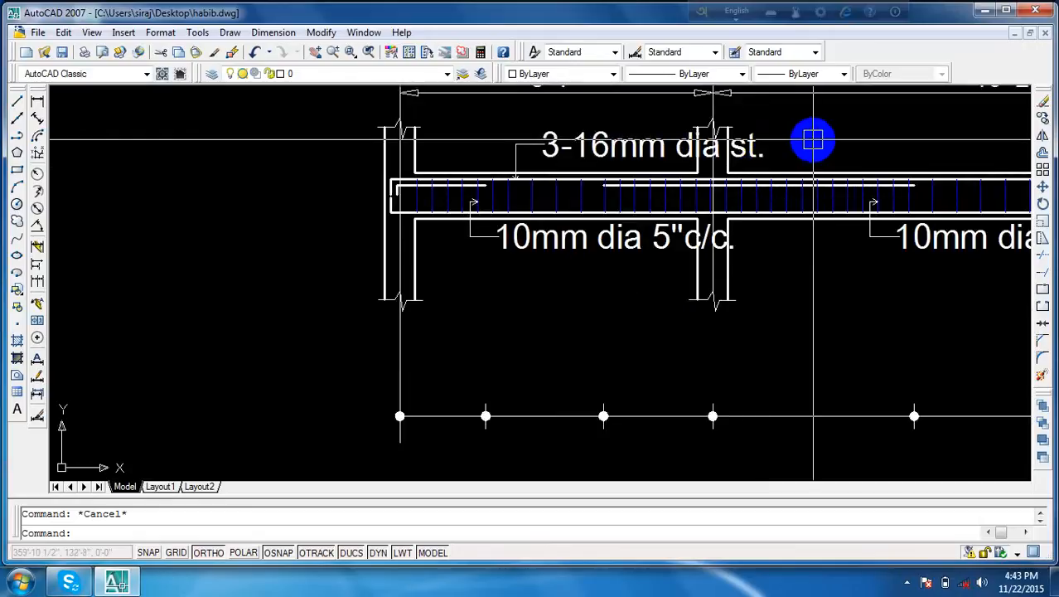
{"action": "scroll", "coordinate": [813, 141], "scroll_direction": "down", "scroll_amount": 4}
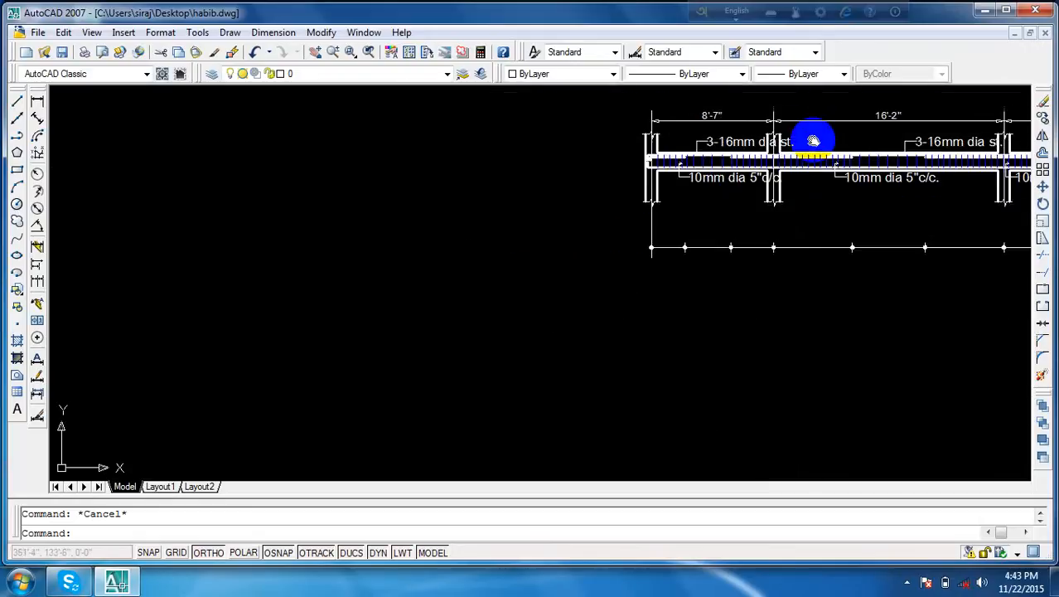
{"action": "middle_click_drag", "start_coordinate": [813, 141], "coordinate": [637, 167]}
{"action": "mouse_move", "coordinate": [954, 225]}
{"action": "middle_mouse_down"}
{"action": "mouse_move", "coordinate": [768, 225]}
{"action": "mouse_move", "coordinate": [702, 236]}
{"action": "middle_mouse_up"}
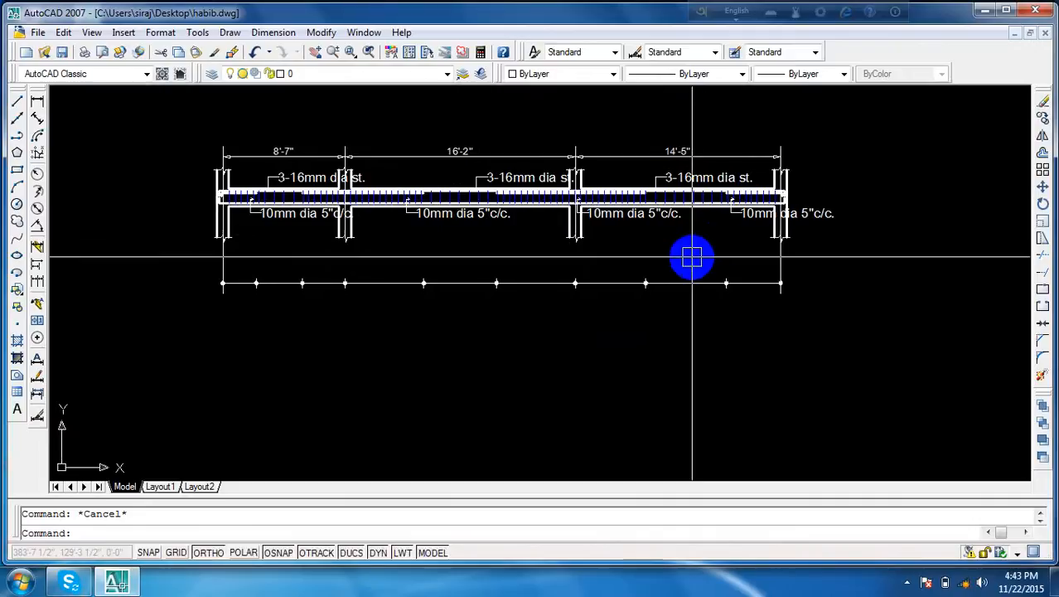
{"action": "scroll", "coordinate": [642, 239], "scroll_direction": "up", "scroll_amount": 2}
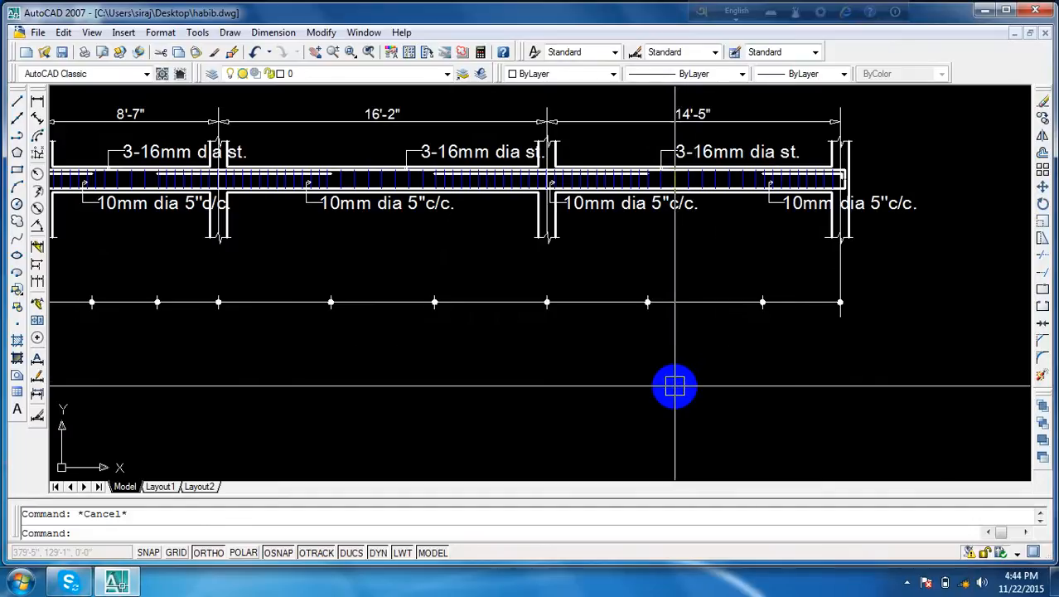
{"action": "scroll", "coordinate": [677, 383], "scroll_direction": "down", "scroll_amount": 1}
{"action": "middle_click_drag", "start_coordinate": [676, 387], "coordinate": [792, 382]}
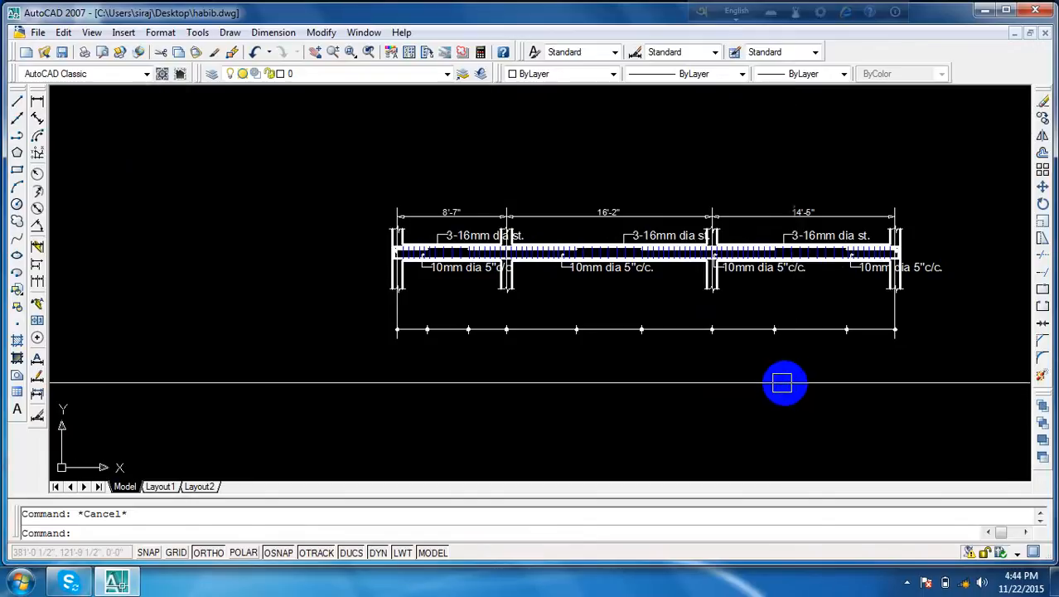
{"action": "mouse_move", "coordinate": [634, 393]}
{"action": "middle_mouse_down"}
{"action": "mouse_move", "coordinate": [784, 390]}
{"action": "mouse_move", "coordinate": [638, 386]}
{"action": "middle_mouse_up"}
{"action": "scroll", "coordinate": [482, 370], "scroll_direction": "up", "scroll_amount": 1}
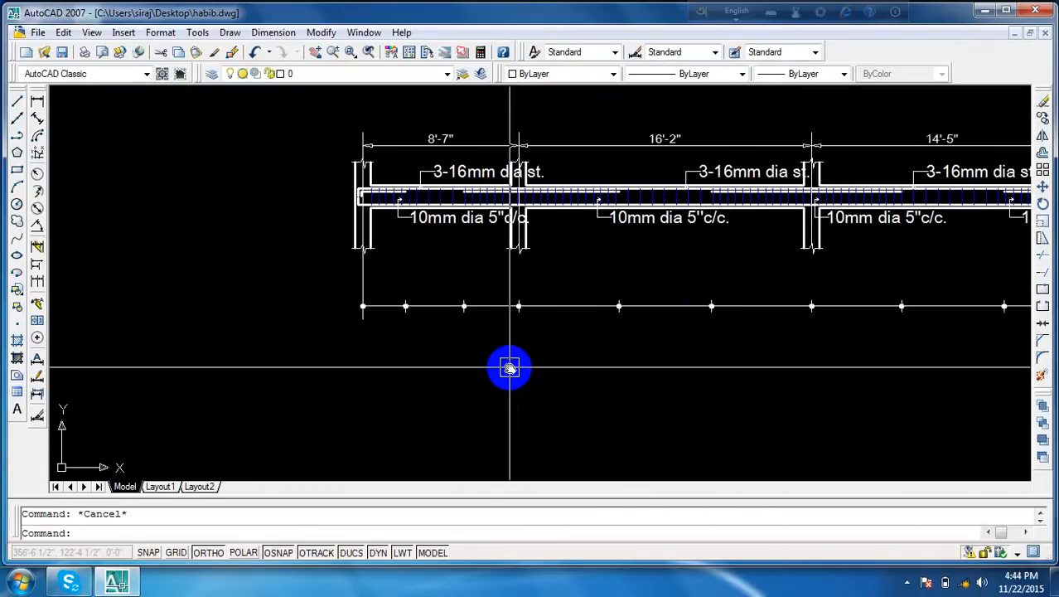
{"action": "middle_click_drag", "start_coordinate": [508, 365], "coordinate": [454, 341]}
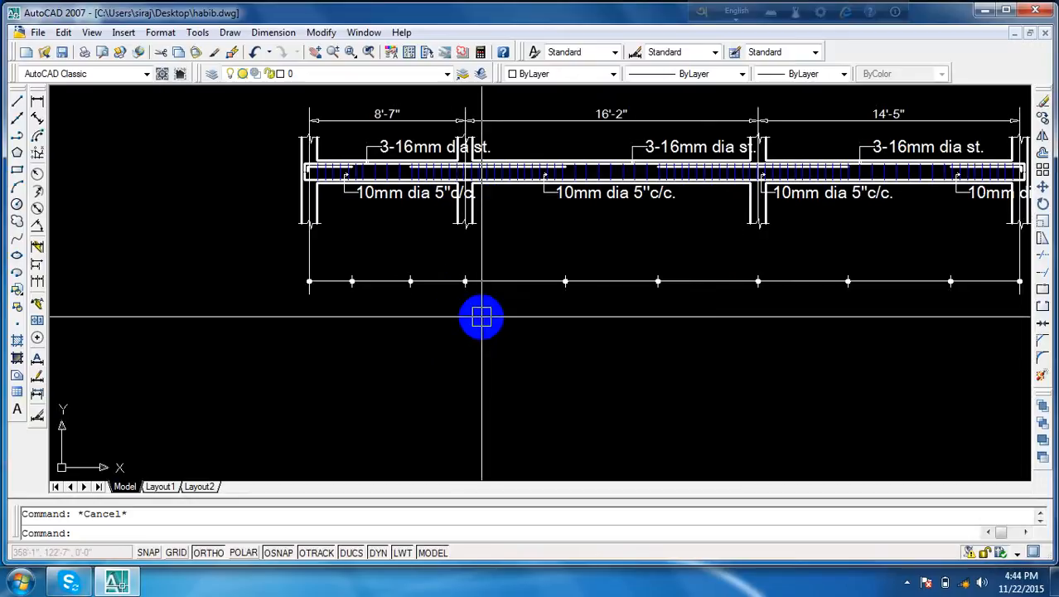
{"action": "scroll", "coordinate": [477, 217], "scroll_direction": "up", "scroll_amount": 1}
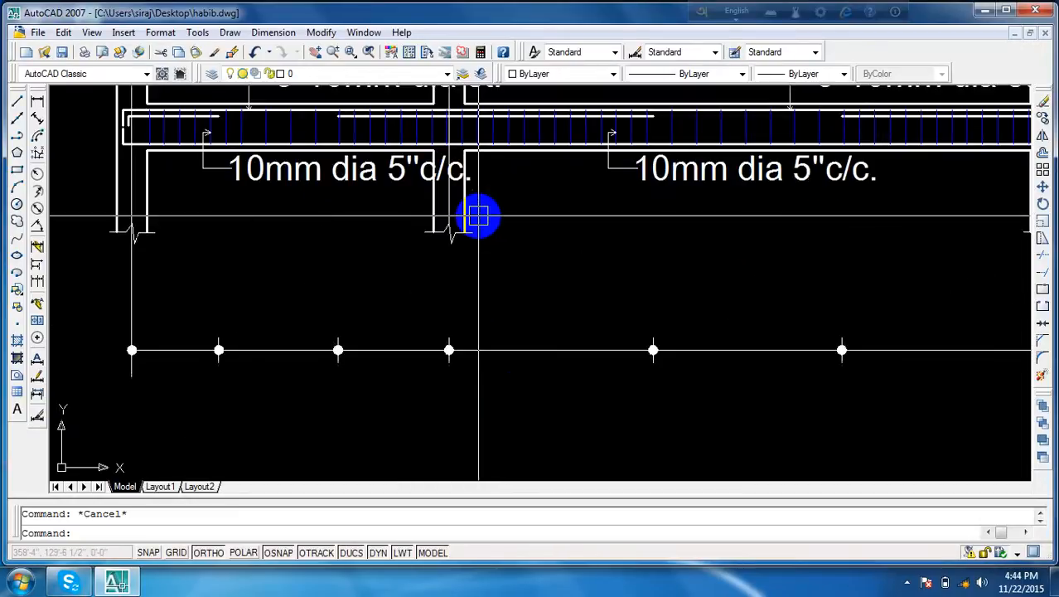
{"action": "scroll", "coordinate": [449, 391], "scroll_direction": "down", "scroll_amount": 1}
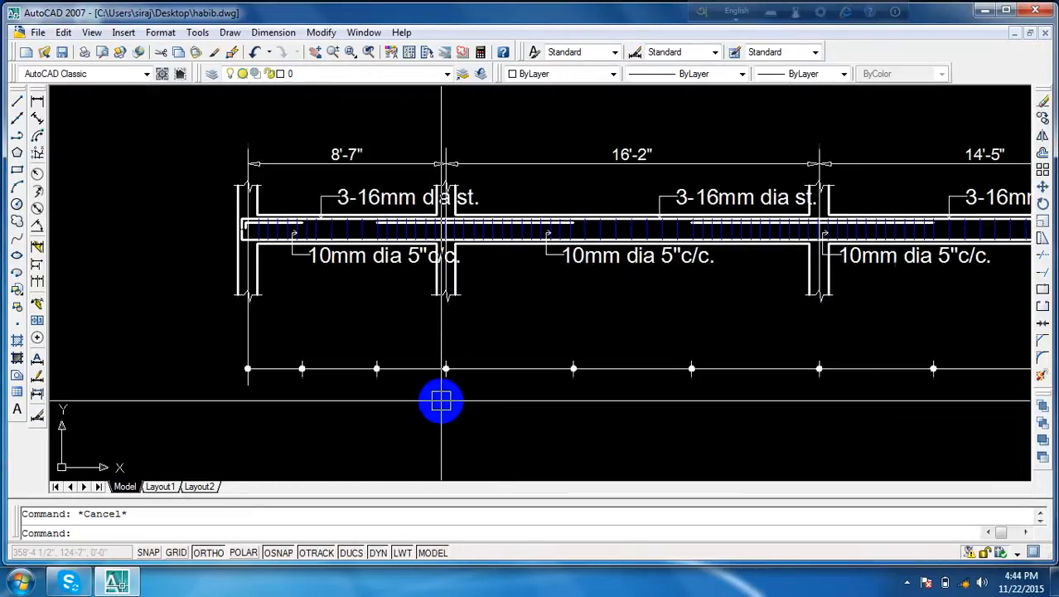
{"action": "middle_click_drag", "start_coordinate": [439, 397], "coordinate": [430, 367]}
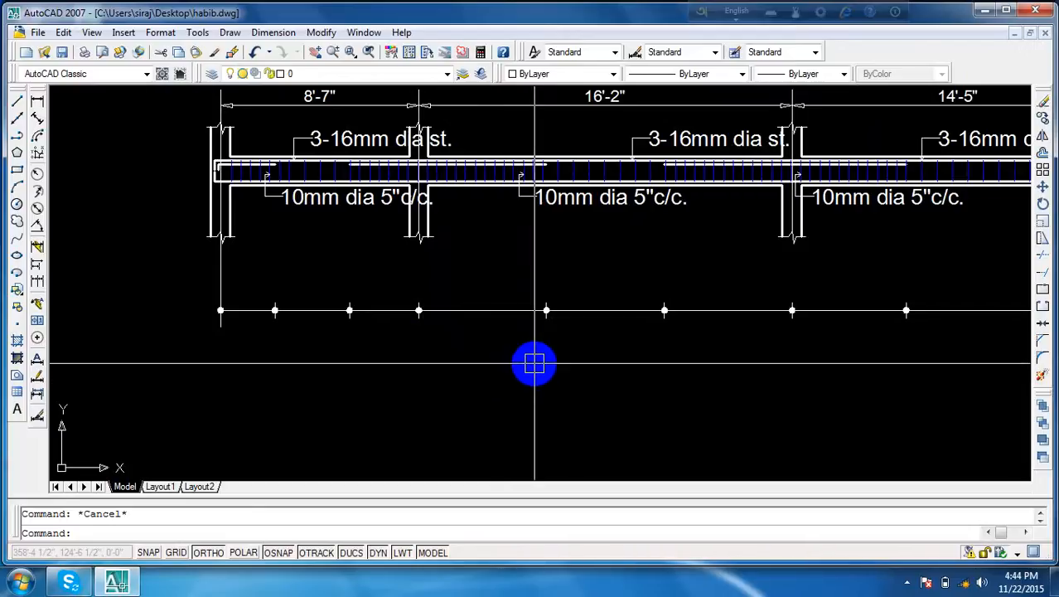
{"action": "scroll", "coordinate": [535, 365], "scroll_direction": "down", "scroll_amount": 2}
{"action": "middle_click_drag", "start_coordinate": [536, 367], "coordinate": [480, 312]}
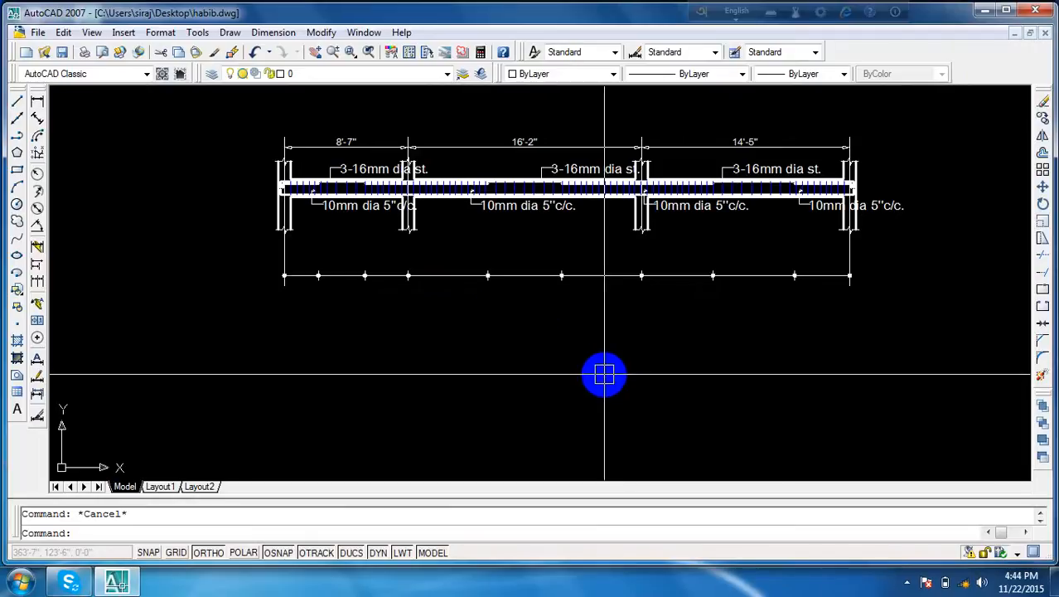
{"action": "middle_click_drag", "start_coordinate": [607, 376], "coordinate": [572, 368]}
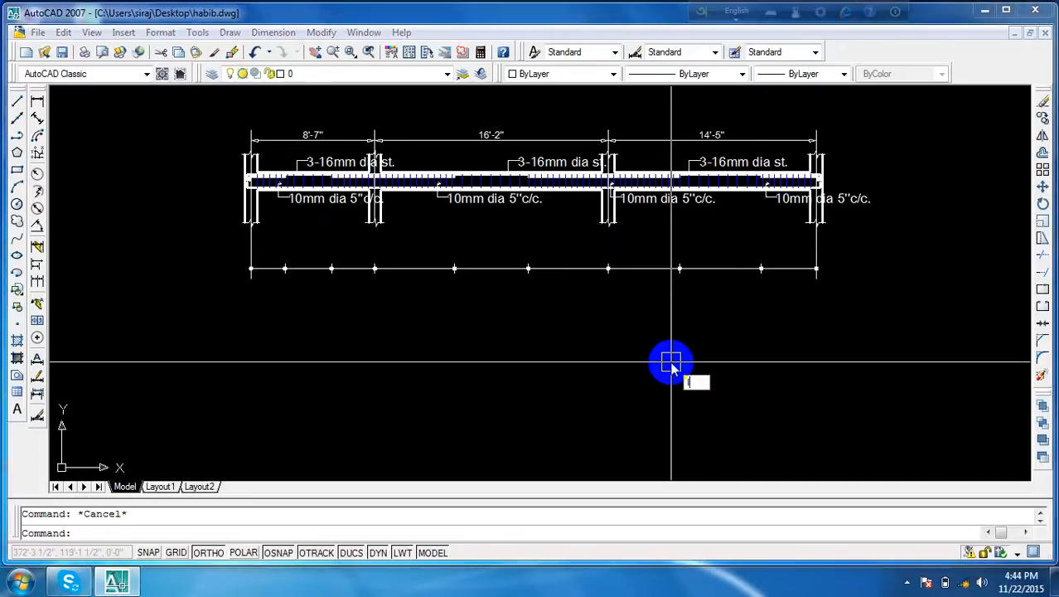
- Draw a horizontal line below the donut marker line, running past both ends of the beam
{"action": "type", "text": "l"}
{"action": "key", "text": "Return"}
{"action": "left_click", "coordinate": [857, 324]}
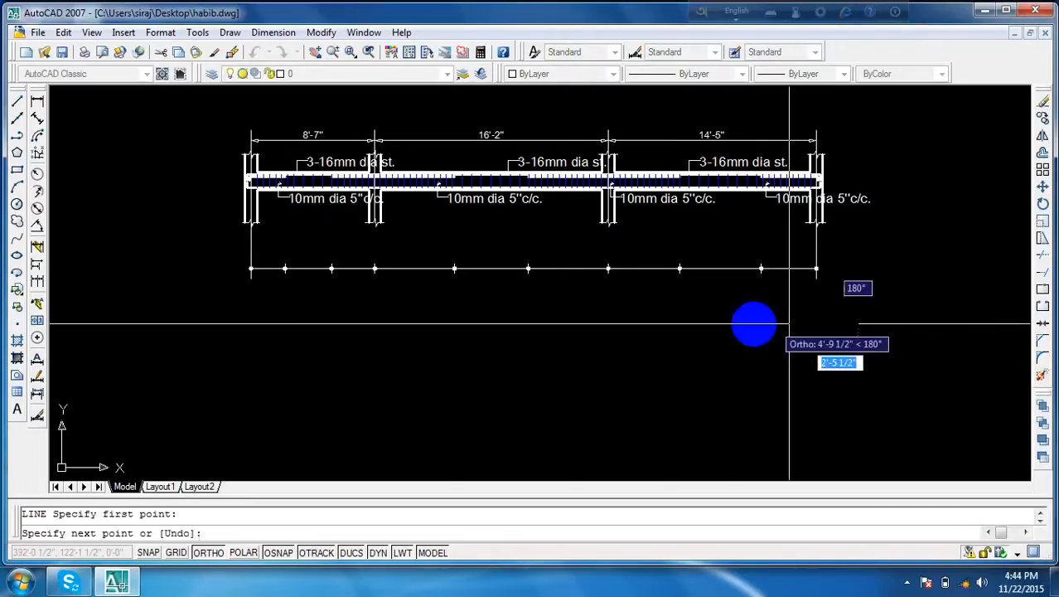
{"action": "left_click", "coordinate": [197, 323]}
{"action": "key", "text": "Escape"}
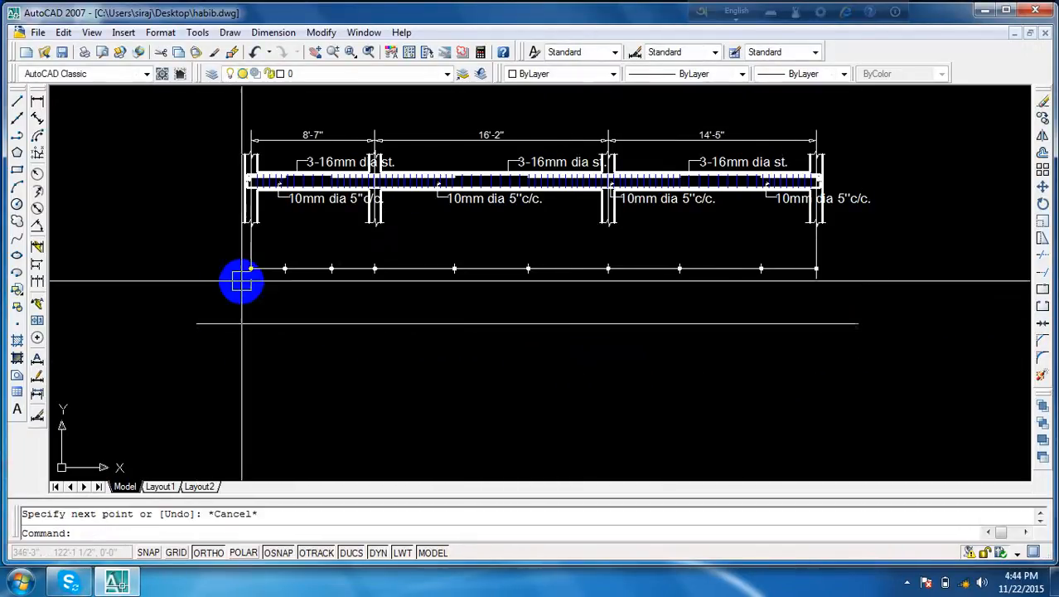
{"action": "scroll", "coordinate": [256, 231], "scroll_direction": "up", "scroll_amount": 6}
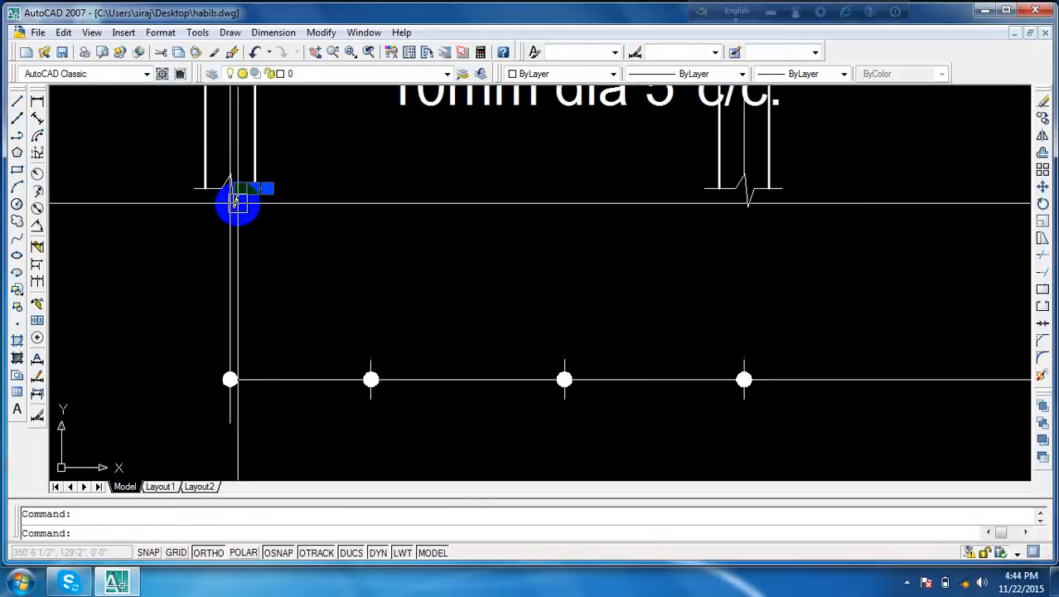
{"action": "scroll", "coordinate": [236, 190], "scroll_direction": "up", "scroll_amount": 3}
{"action": "left_click", "coordinate": [246, 131]}
{"action": "left_click", "coordinate": [223, 206]}
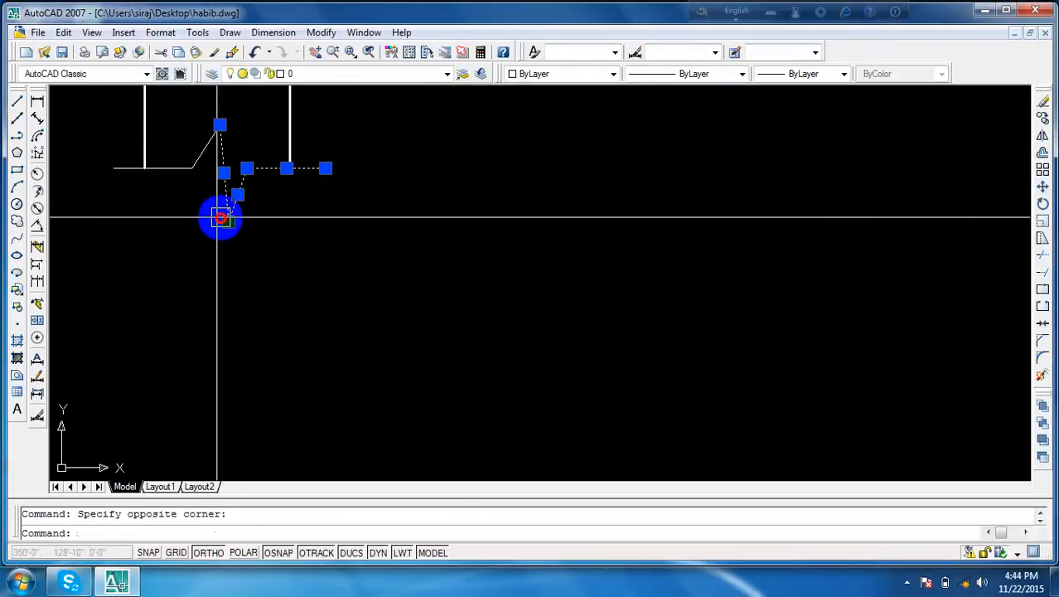
{"action": "key", "text": "Return"}
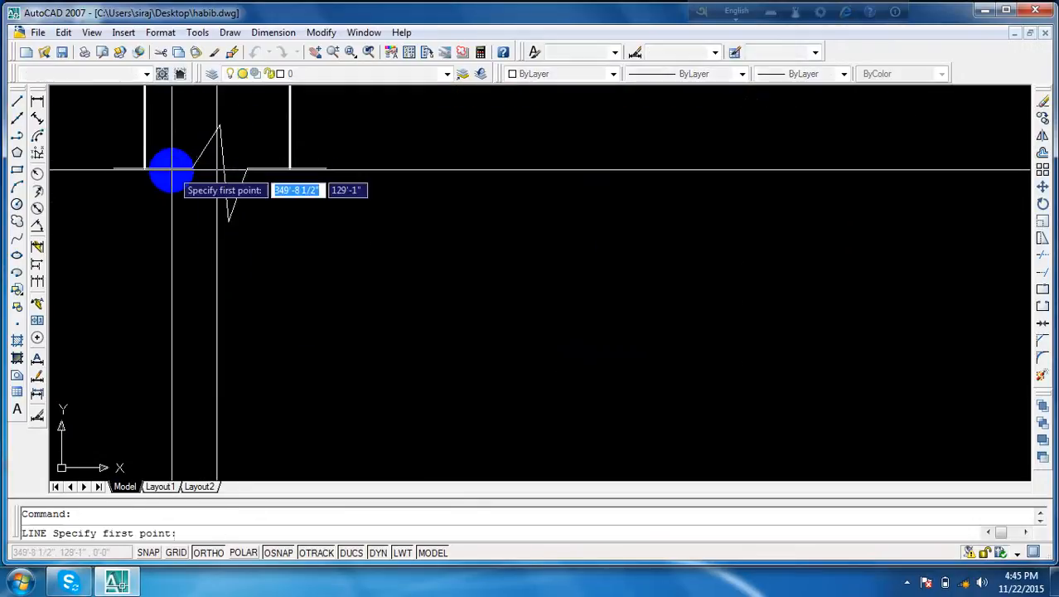
{"action": "left_click", "coordinate": [171, 170]}
{"action": "key", "text": "Escape"}
- Erase all the segments of the break symbol at the foot of the first column
{"action": "left_click", "coordinate": [183, 162]}
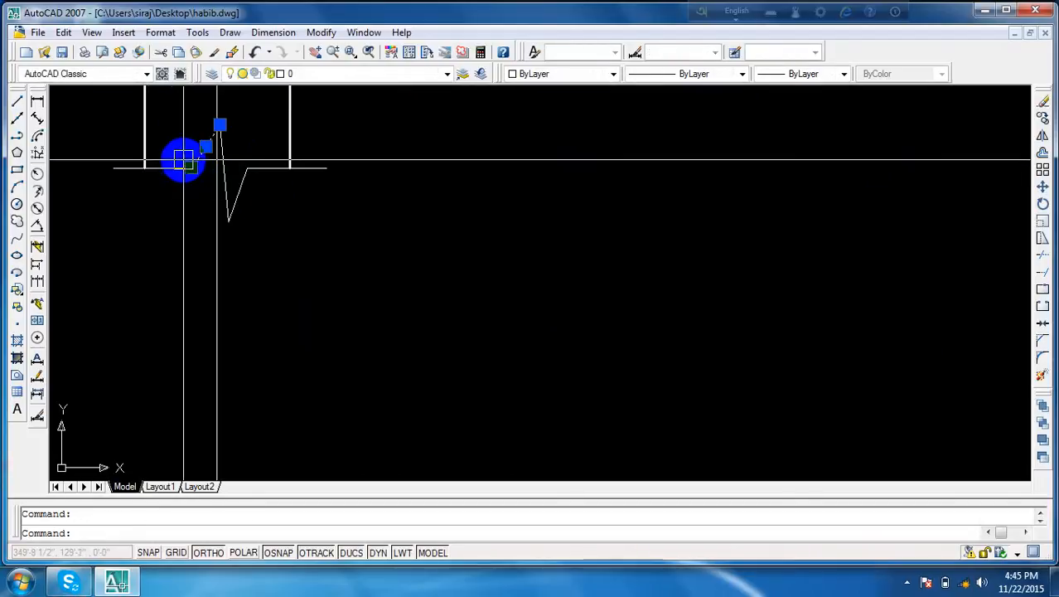
{"action": "left_click", "coordinate": [180, 172]}
{"action": "left_click", "coordinate": [225, 174]}
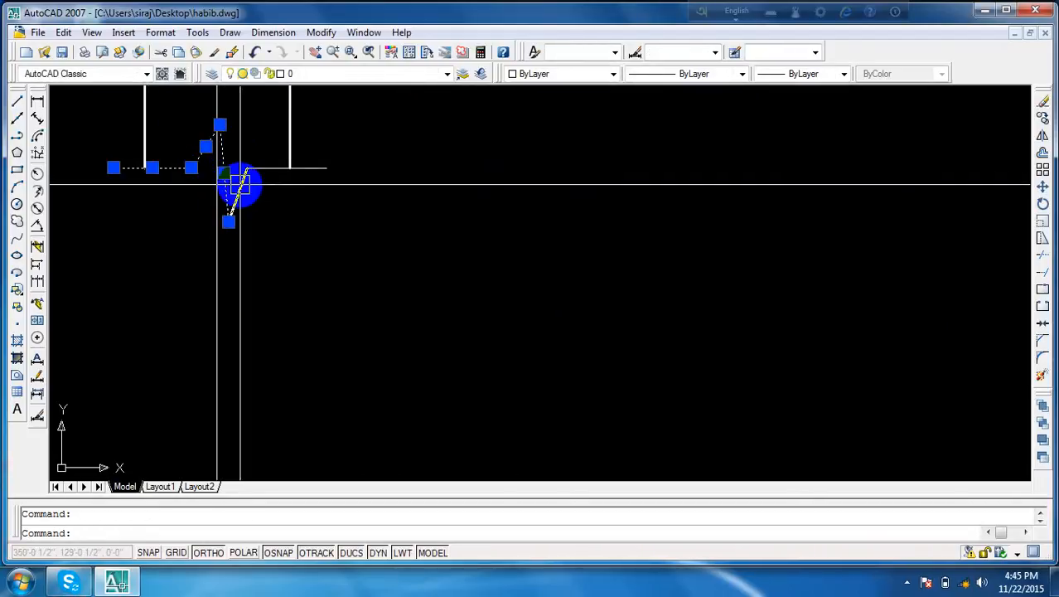
{"action": "left_click", "coordinate": [239, 183]}
{"action": "left_click", "coordinate": [268, 170]}
{"action": "type", "text": "e"}
{"action": "key", "text": "Return"}
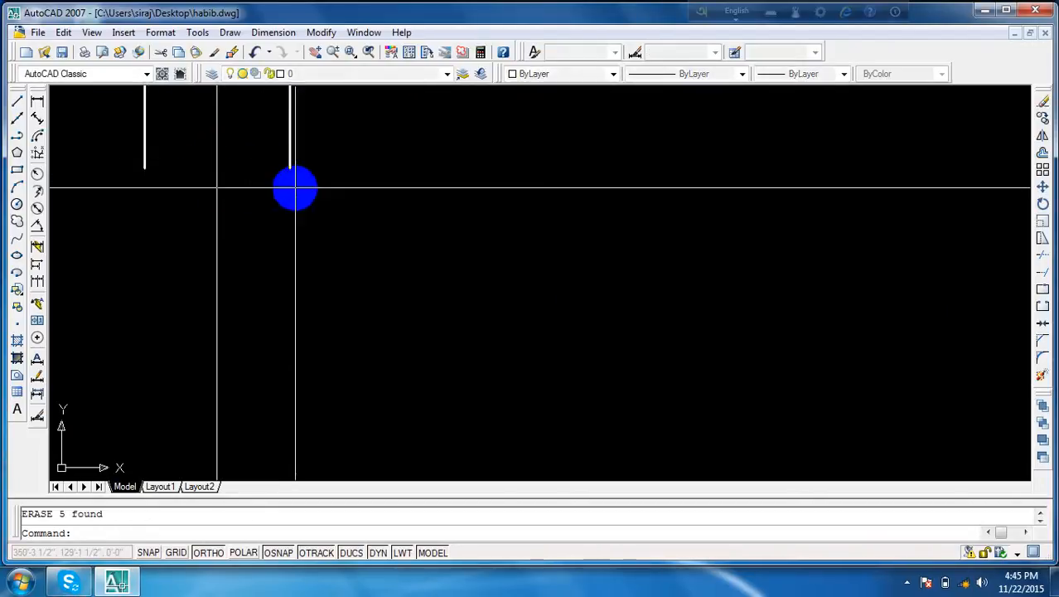
- Erase the break symbol at the foot of the second column, between the 8'-7" and 16'-2" spans
{"action": "scroll", "coordinate": [458, 240], "scroll_direction": "down", "scroll_amount": 5}
{"action": "middle_click_drag", "start_coordinate": [583, 258], "coordinate": [365, 271]}
{"action": "scroll", "coordinate": [558, 288], "scroll_direction": "up", "scroll_amount": 5}
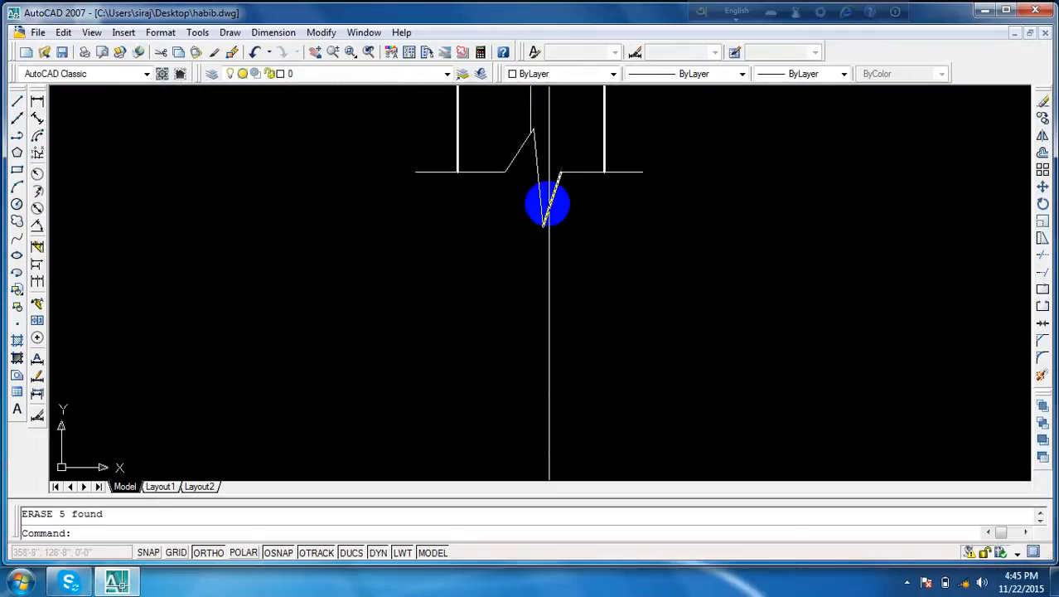
{"action": "left_click", "coordinate": [585, 170]}
{"action": "type", "text": "e"}
{"action": "key", "text": "Return"}
{"action": "left_click", "coordinate": [554, 194]}
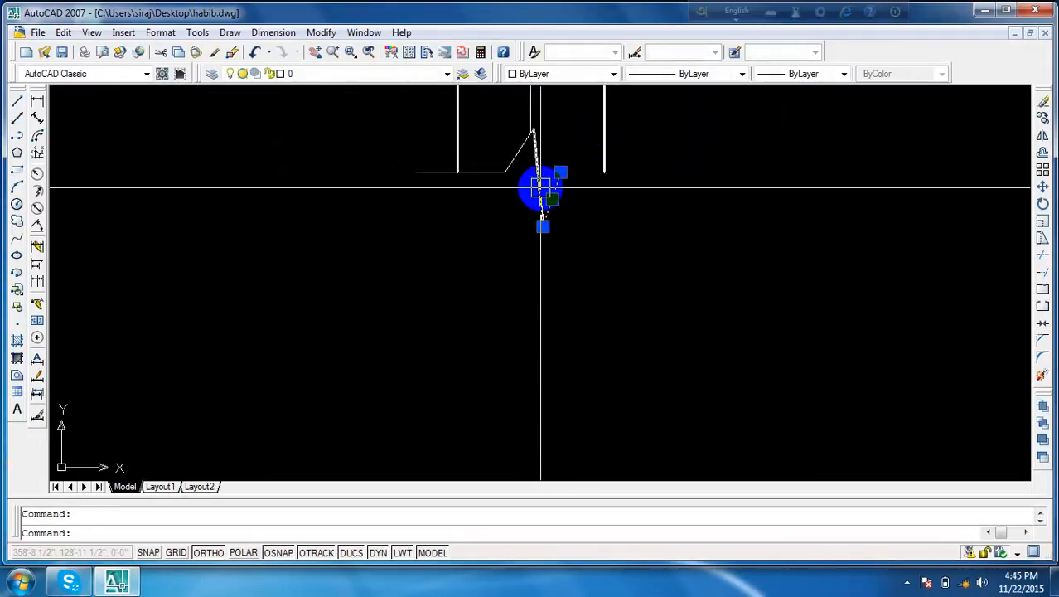
{"action": "left_click", "coordinate": [539, 179]}
{"action": "left_click", "coordinate": [510, 164]}
{"action": "type", "text": "e"}
{"action": "key", "text": "Return"}
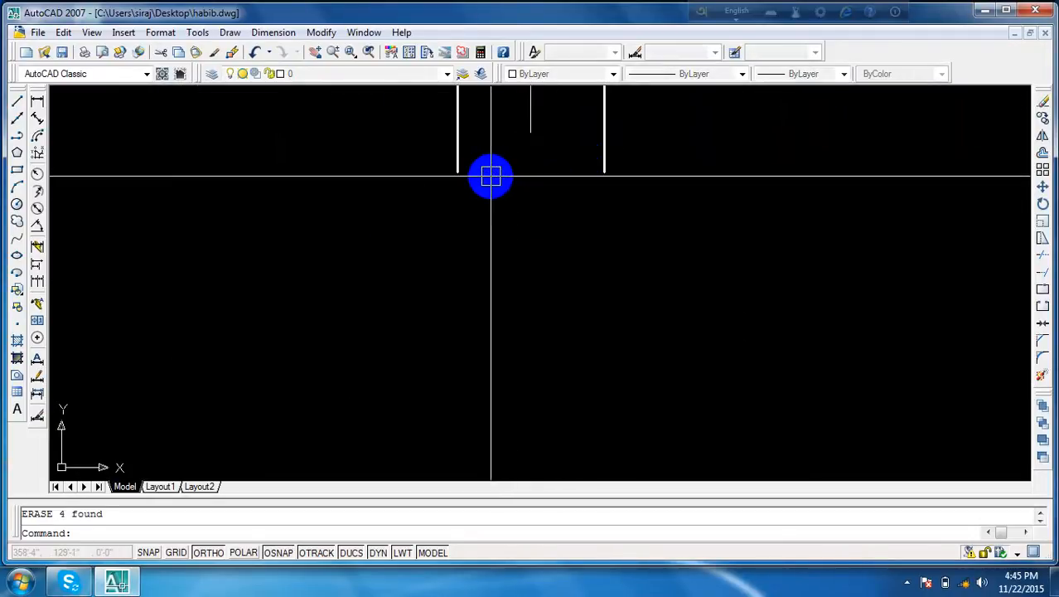
- Erase the break symbol at the foot of the third column, between the 16'-2" and 14'-5" spans
{"action": "scroll", "coordinate": [693, 229], "scroll_direction": "down", "scroll_amount": 5}
{"action": "scroll", "coordinate": [713, 249], "scroll_direction": "up", "scroll_amount": 5}
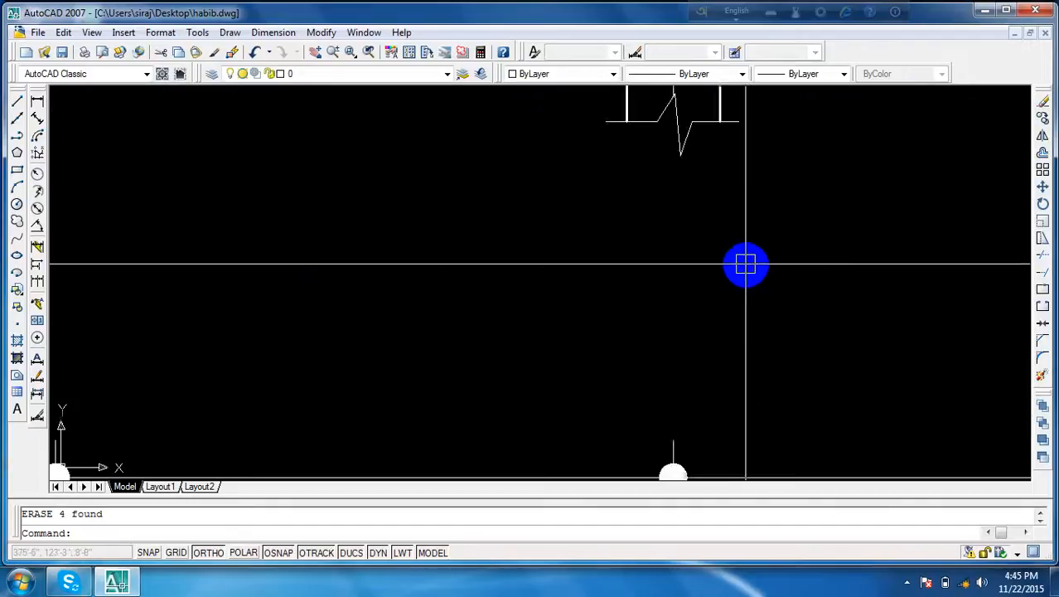
{"action": "left_click", "coordinate": [685, 234]}
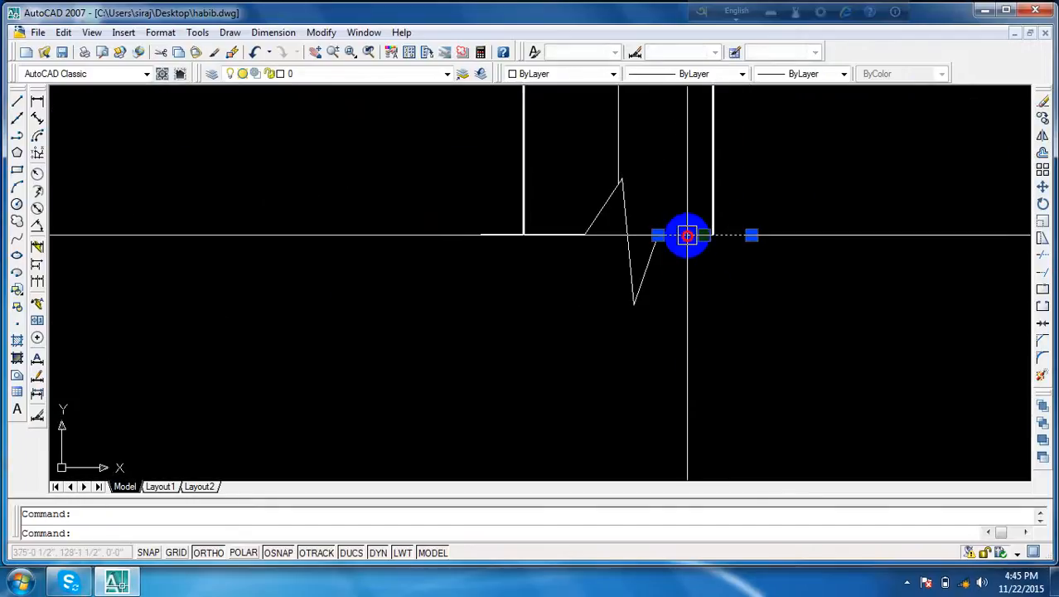
{"action": "left_click", "coordinate": [587, 227]}
{"action": "left_click", "coordinate": [574, 230]}
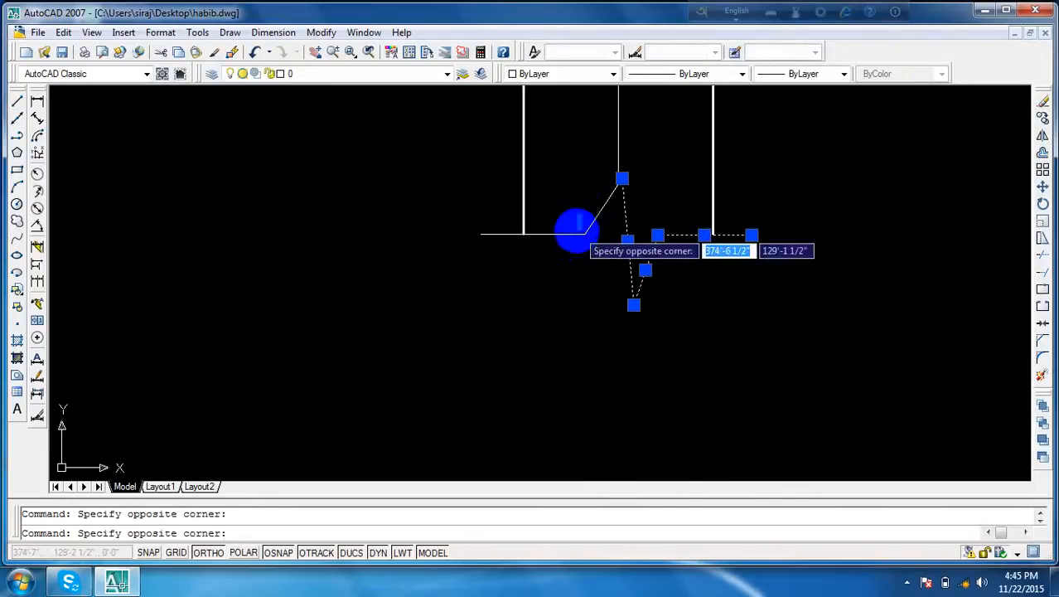
{"action": "left_click", "coordinate": [575, 246]}
{"action": "key", "text": "Delete"}
- Erase the break symbol at the foot of the last column, at the far end of the 14'-5" span
{"action": "scroll", "coordinate": [840, 277], "scroll_direction": "down", "scroll_amount": 3}
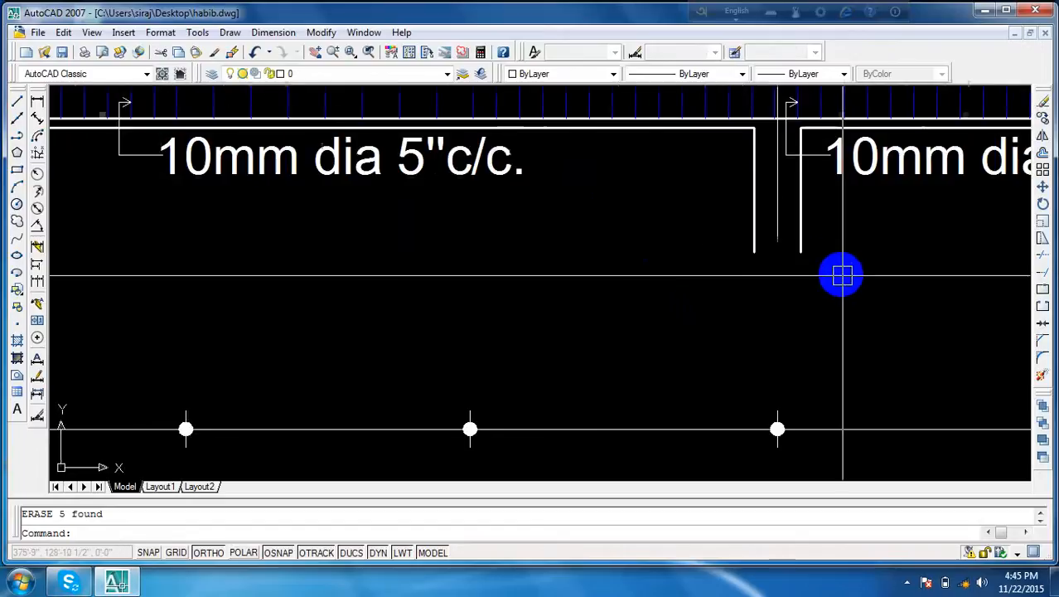
{"action": "middle_click_drag", "start_coordinate": [844, 282], "coordinate": [429, 295]}
{"action": "middle_click_drag", "start_coordinate": [681, 338], "coordinate": [343, 349]}
{"action": "scroll", "coordinate": [839, 270], "scroll_direction": "up", "scroll_amount": 3}
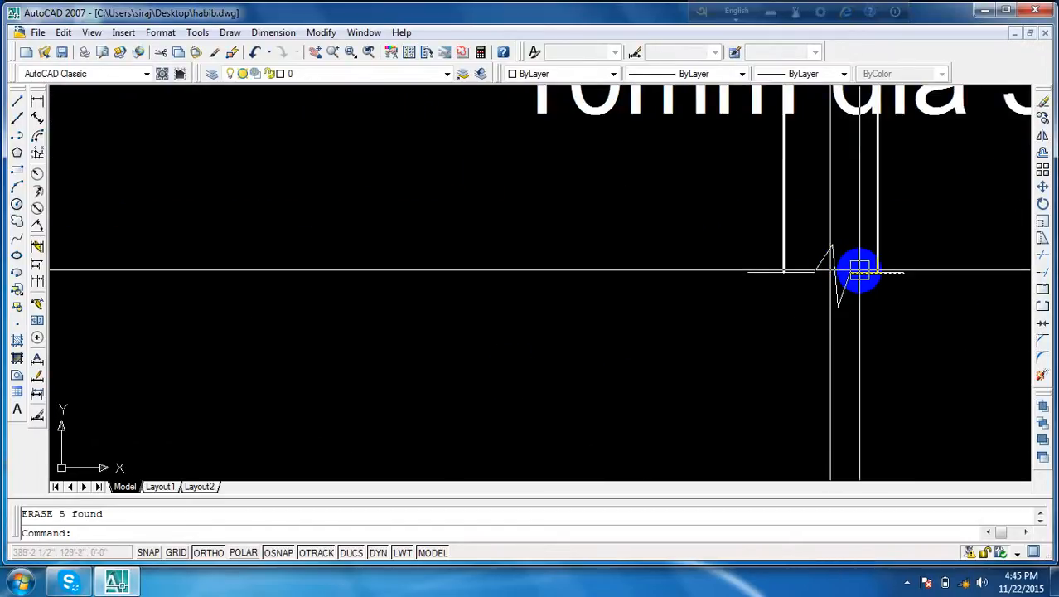
{"action": "scroll", "coordinate": [849, 271], "scroll_direction": "up", "scroll_amount": 4}
{"action": "left_click", "coordinate": [833, 293]}
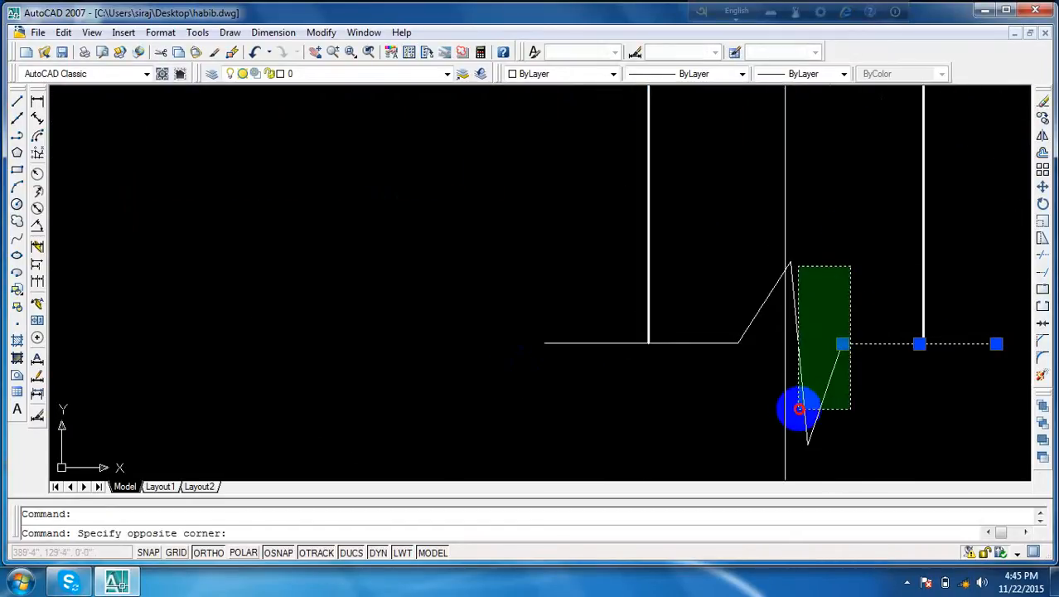
{"action": "left_click", "coordinate": [799, 408]}
{"action": "left_click", "coordinate": [754, 265]}
{"action": "left_click", "coordinate": [699, 390]}
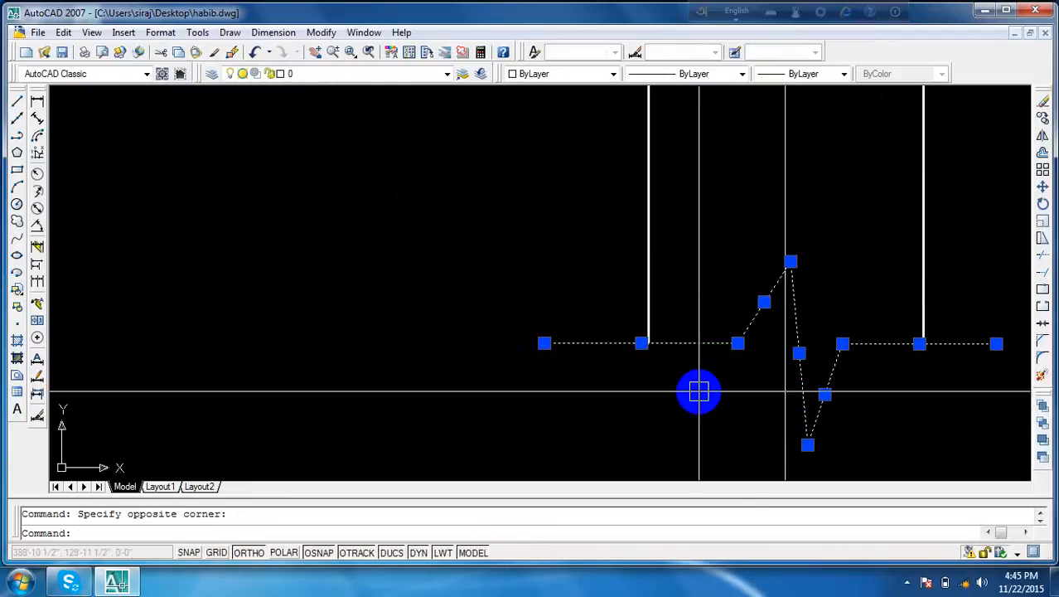
{"action": "type", "text": "e"}
{"action": "key", "text": "Return"}
- Extend the edge lines of the last and third columns down to the new horizontal line
{"action": "scroll", "coordinate": [942, 306], "scroll_direction": "down", "scroll_amount": 6}
{"action": "middle_click_drag", "start_coordinate": [948, 318], "coordinate": [641, 287]}
{"action": "scroll", "coordinate": [823, 319], "scroll_direction": "down", "scroll_amount": 7}
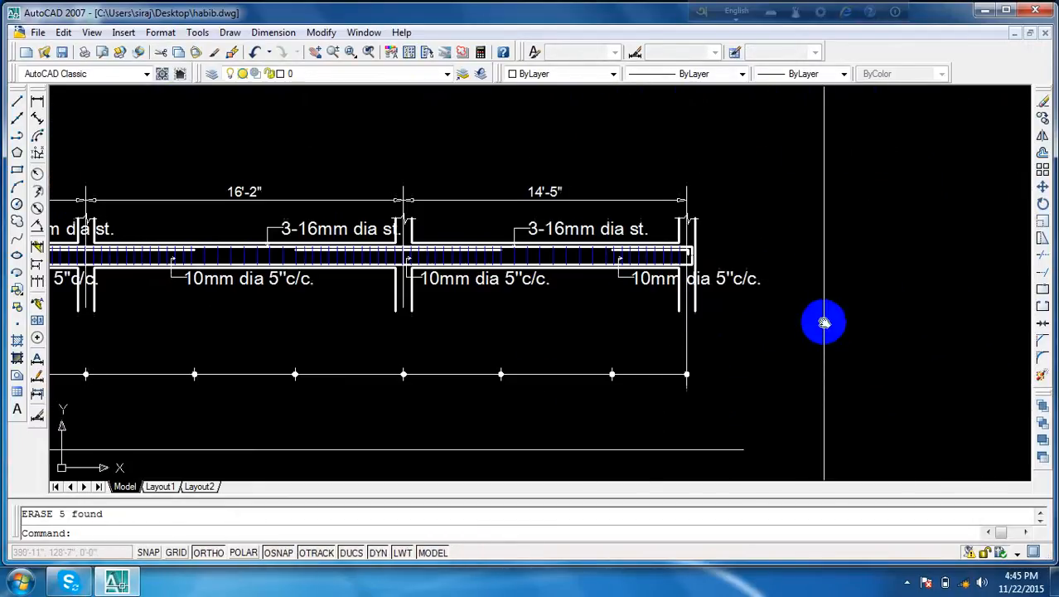
{"action": "middle_click_drag", "start_coordinate": [823, 319], "coordinate": [738, 300]}
{"action": "mouse_move", "coordinate": [645, 343]}
{"action": "middle_mouse_down"}
{"action": "mouse_move", "coordinate": [738, 288]}
{"action": "mouse_move", "coordinate": [879, 303]}
{"action": "middle_mouse_up"}
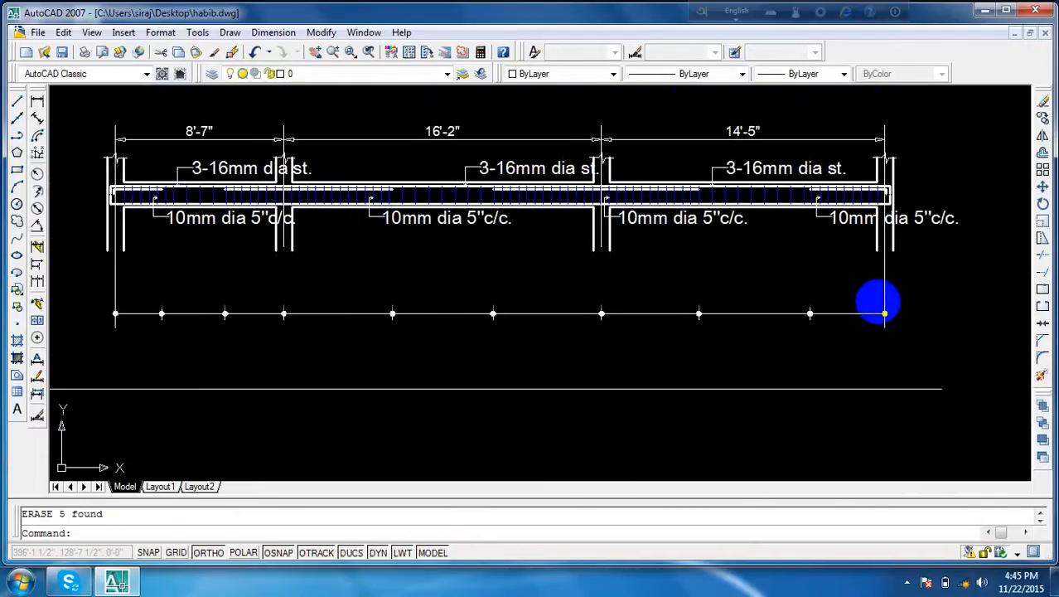
{"action": "type", "text": "ex"}
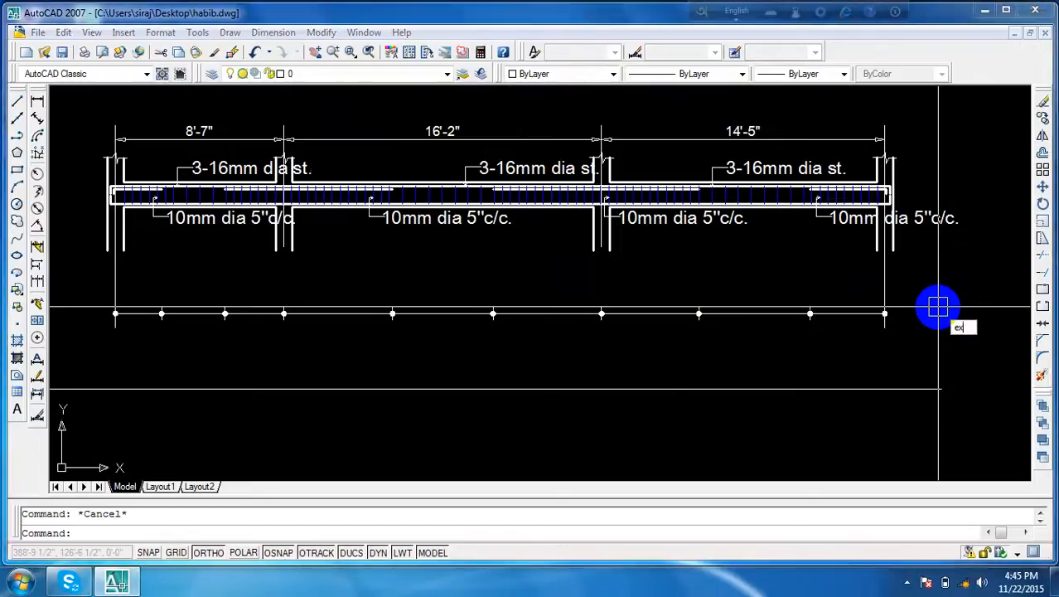
{"action": "key", "text": "Return"}
{"action": "key", "text": "Return"}
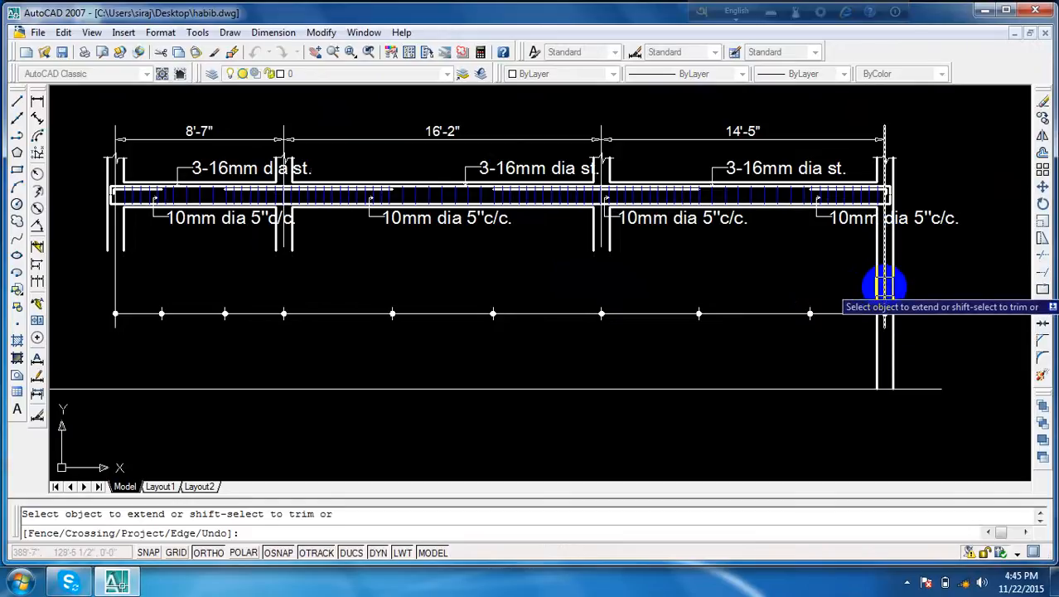
{"action": "middle_click_drag", "start_coordinate": [752, 371], "coordinate": [869, 330]}
{"action": "left_click", "coordinate": [720, 199]}
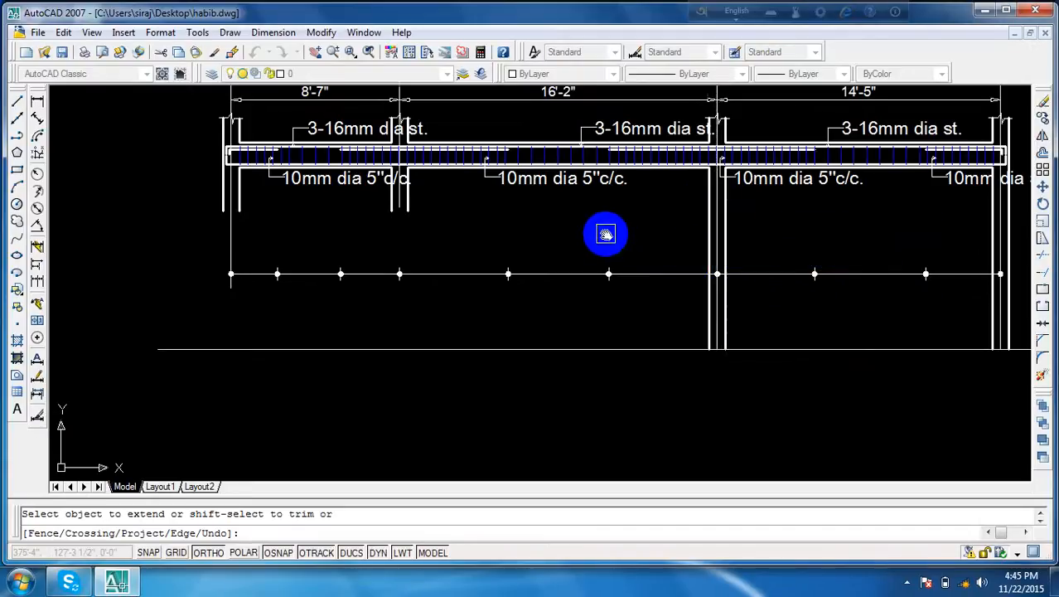
- Extend the edge lines and centre lines of the second and first columns down to the horizontal line, and erase that line
{"action": "middle_click_drag", "start_coordinate": [606, 234], "coordinate": [796, 249]}
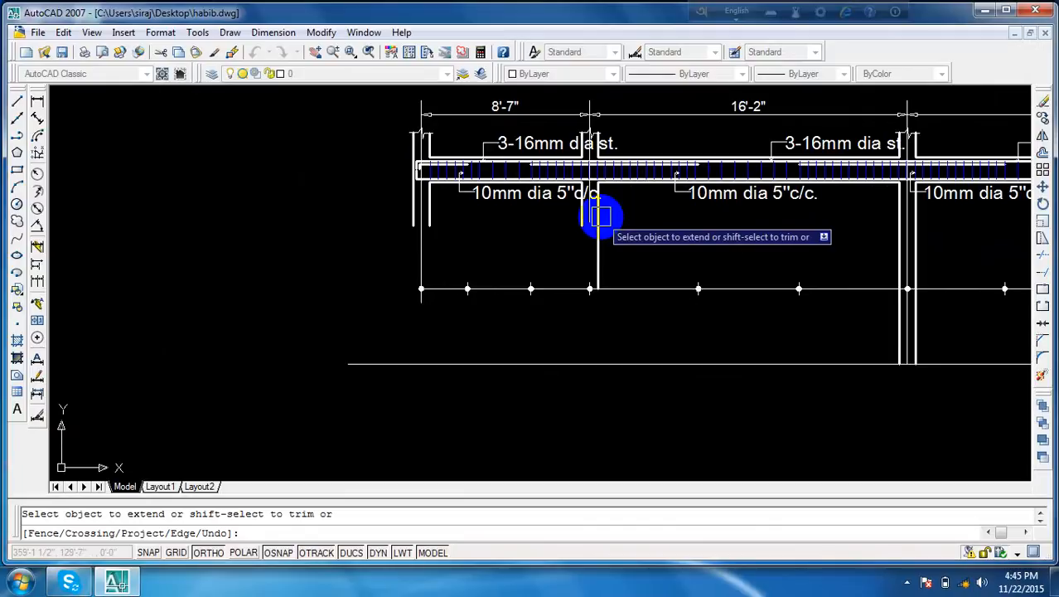
{"action": "left_click", "coordinate": [593, 258]}
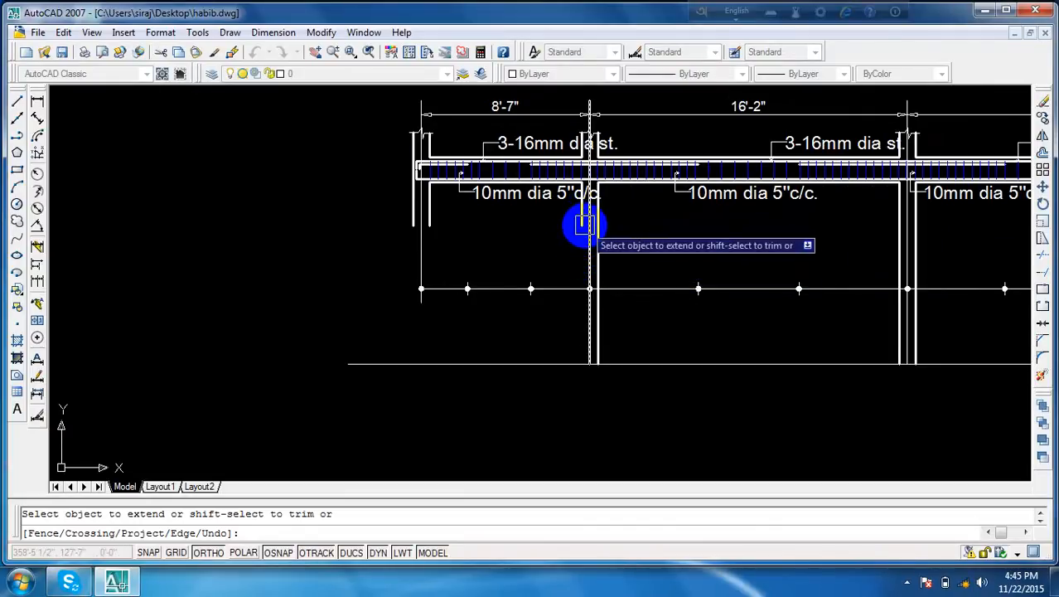
{"action": "left_click", "coordinate": [579, 256]}
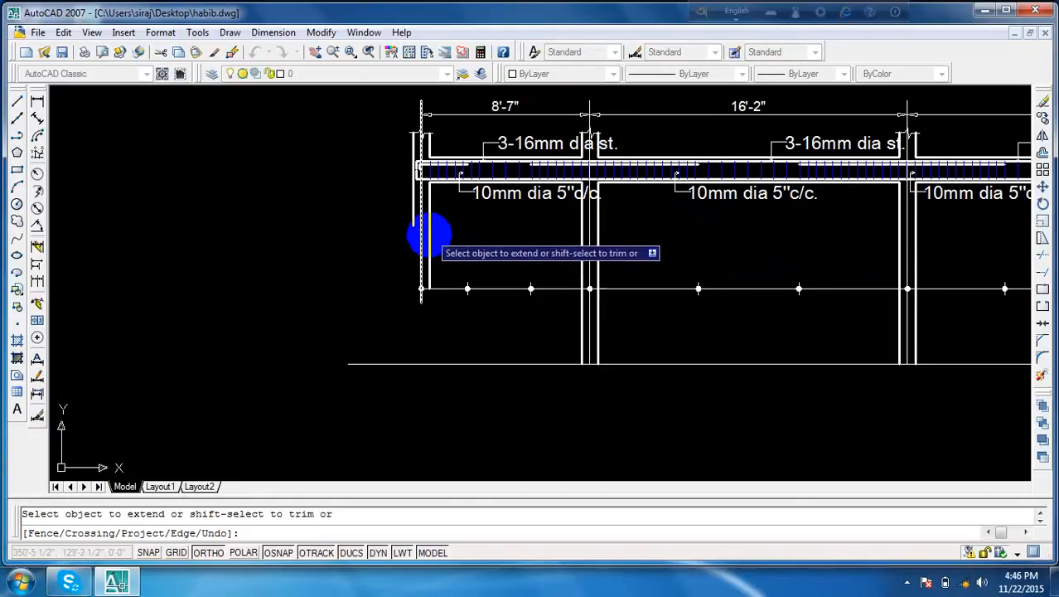
{"action": "left_click", "coordinate": [414, 217]}
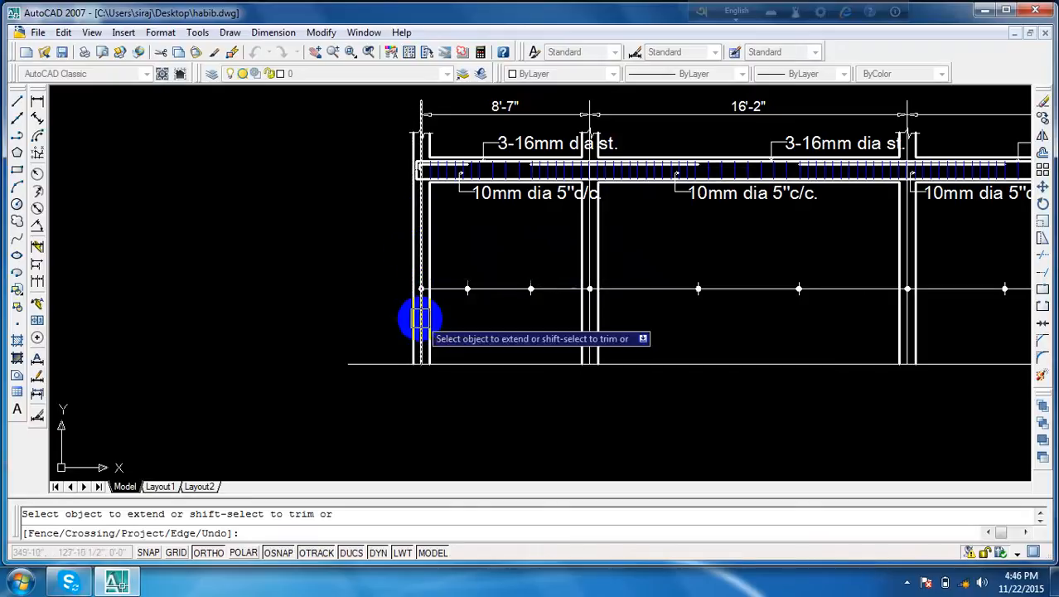
{"action": "key", "text": "Escape"}
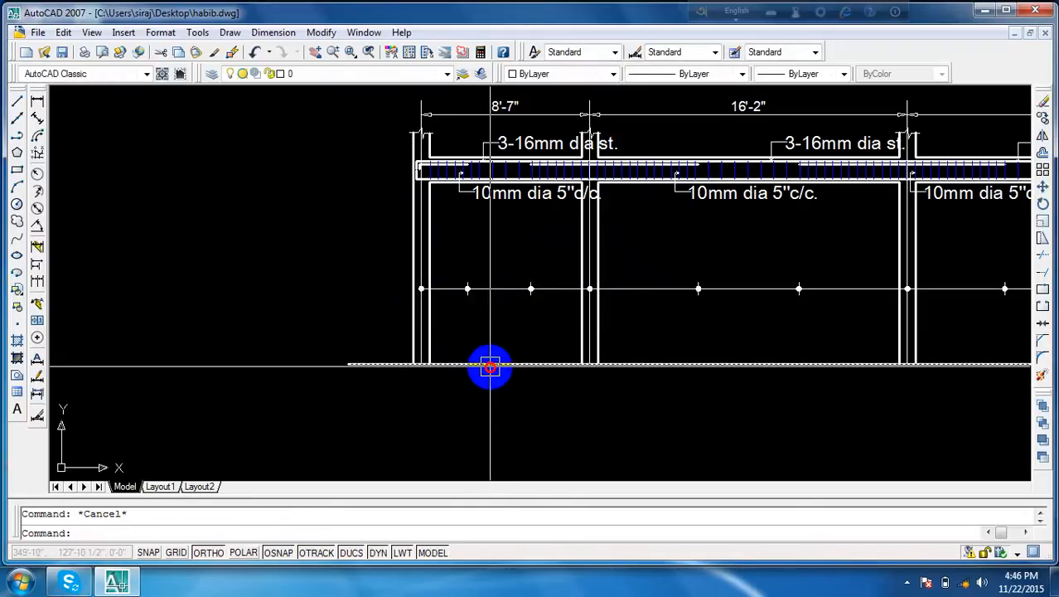
{"action": "left_click", "coordinate": [489, 364]}
{"action": "key", "text": "Delete"}
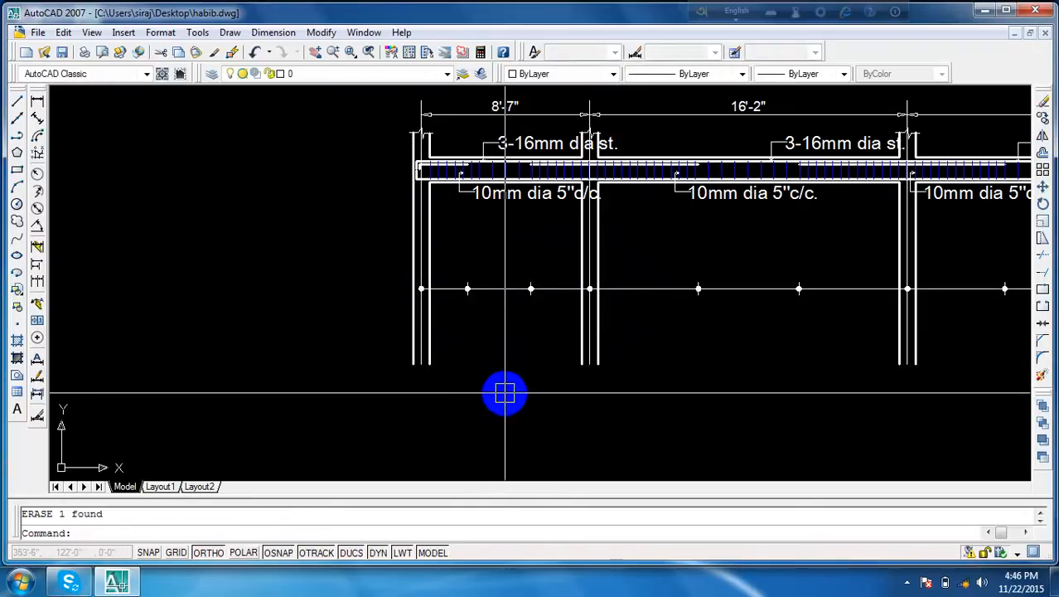
- Copy the break symbol from the top of the first column to its foot, using the outer edge line's endpoint as base point
{"action": "scroll", "coordinate": [504, 393], "scroll_direction": "down", "scroll_amount": 2}
{"action": "middle_click_drag", "start_coordinate": [504, 391], "coordinate": [547, 348]}
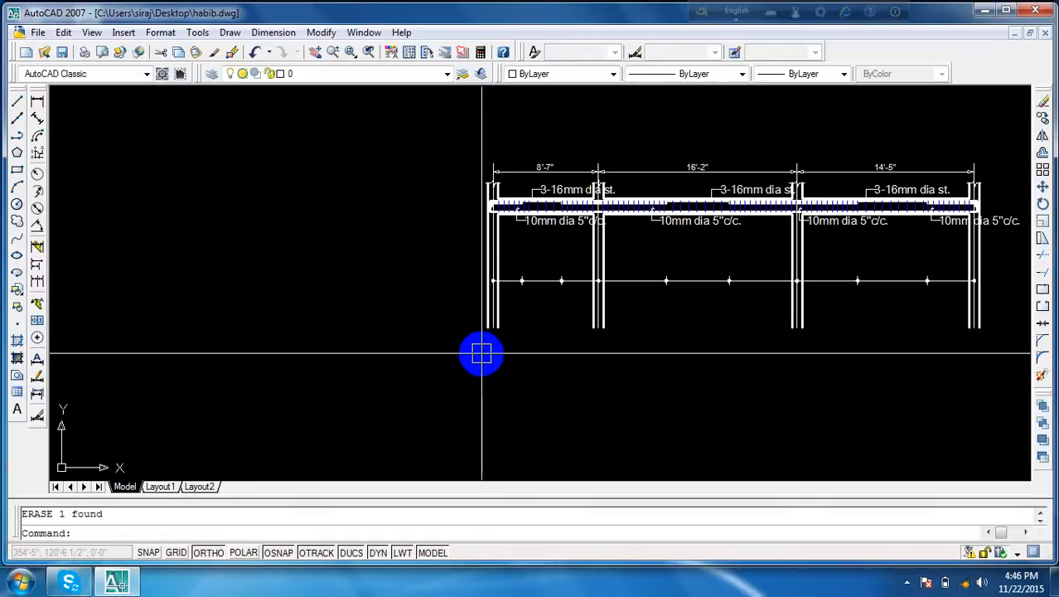
{"action": "scroll", "coordinate": [482, 339], "scroll_direction": "up", "scroll_amount": 3}
{"action": "scroll", "coordinate": [556, 207], "scroll_direction": "down", "scroll_amount": 2}
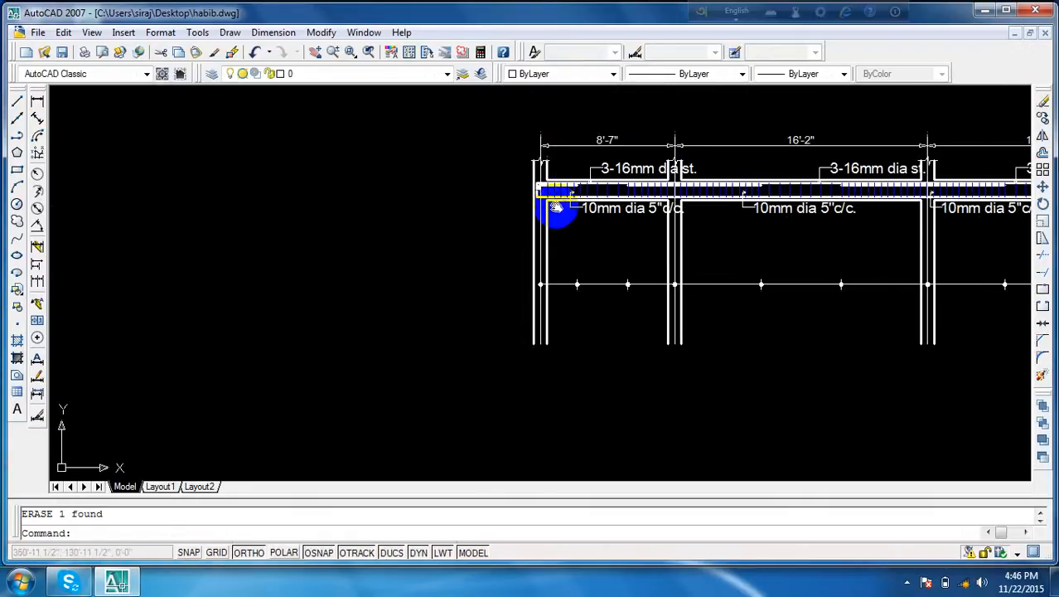
{"action": "middle_click_drag", "start_coordinate": [560, 208], "coordinate": [554, 244]}
{"action": "scroll", "coordinate": [555, 272], "scroll_direction": "up", "scroll_amount": 5}
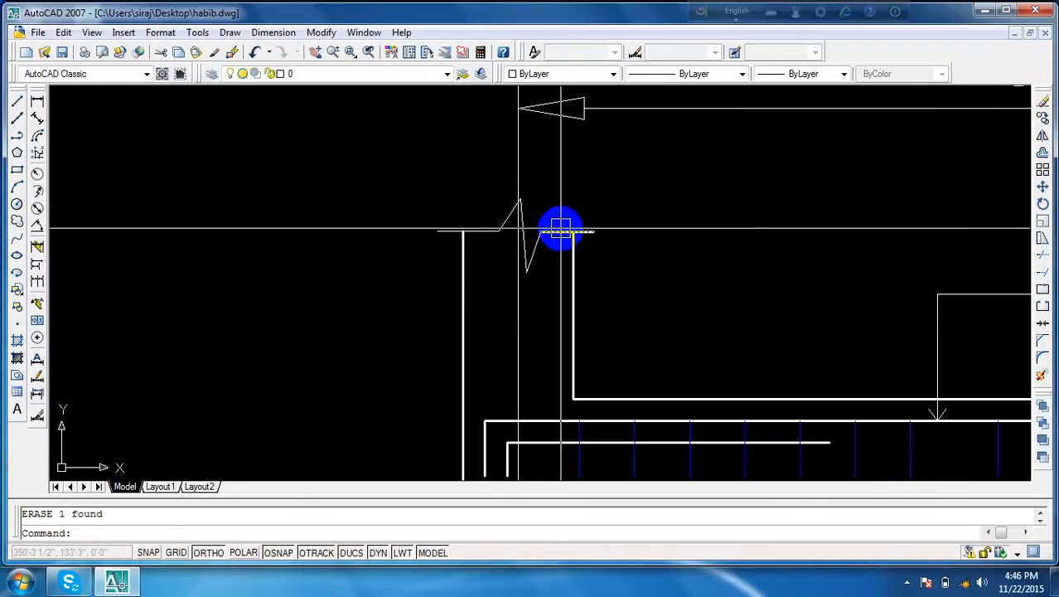
{"action": "left_click", "coordinate": [560, 232]}
{"action": "left_click", "coordinate": [528, 227]}
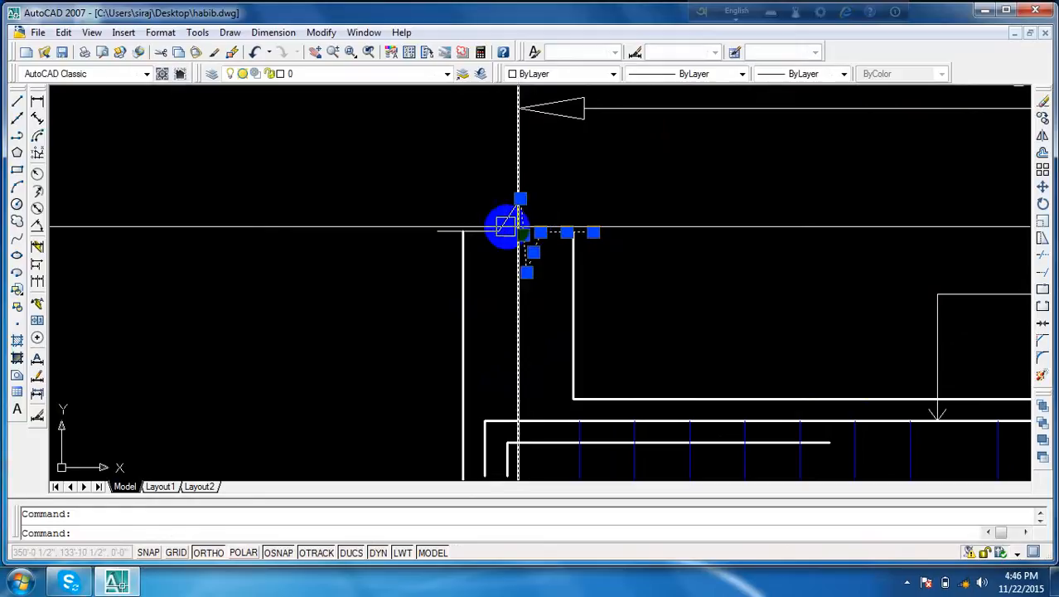
{"action": "left_click", "coordinate": [502, 223]}
{"action": "left_click", "coordinate": [485, 238]}
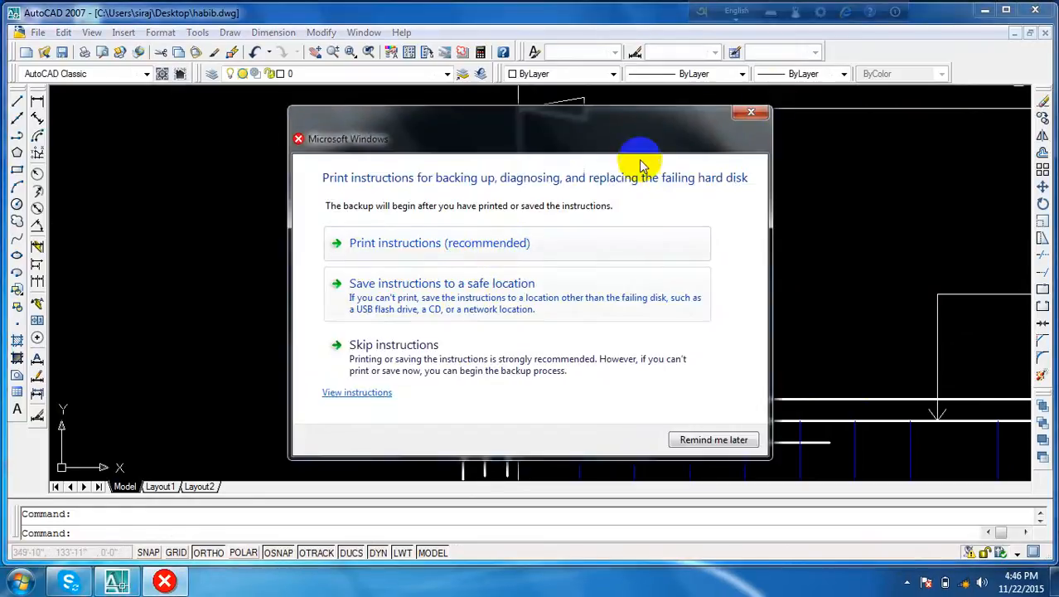
{"action": "left_click", "coordinate": [750, 113]}
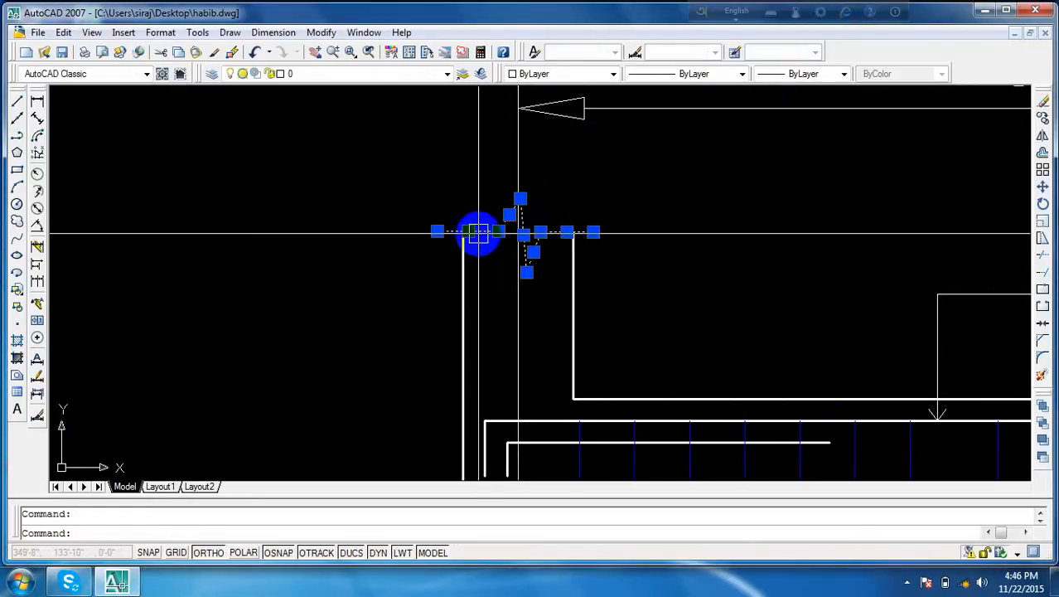
{"action": "type", "text": "c"}
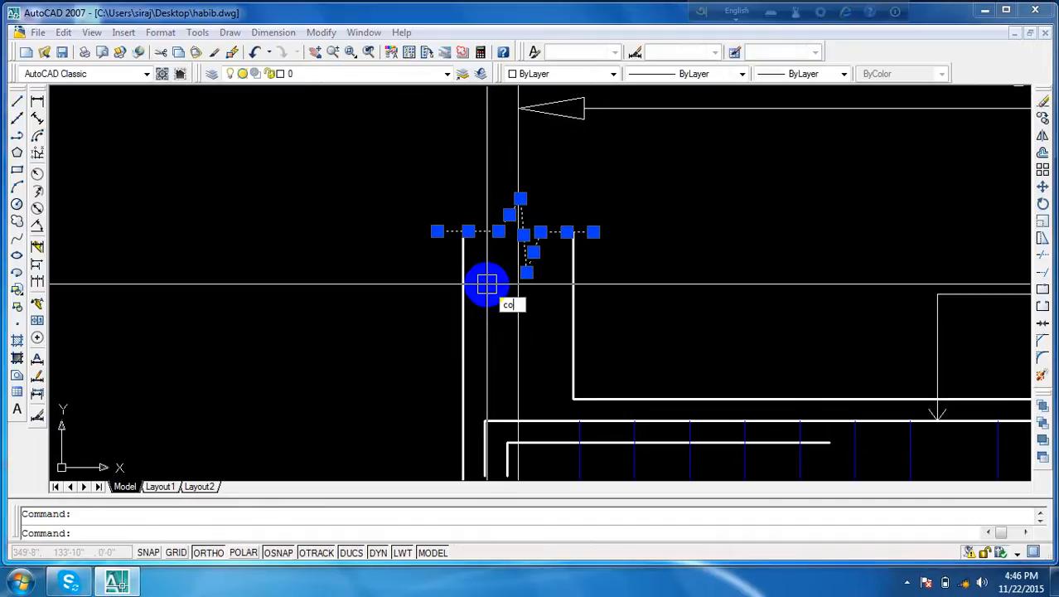
{"action": "type", "text": "o"}
{"action": "key", "text": "Return"}
{"action": "left_click", "coordinate": [463, 233]}
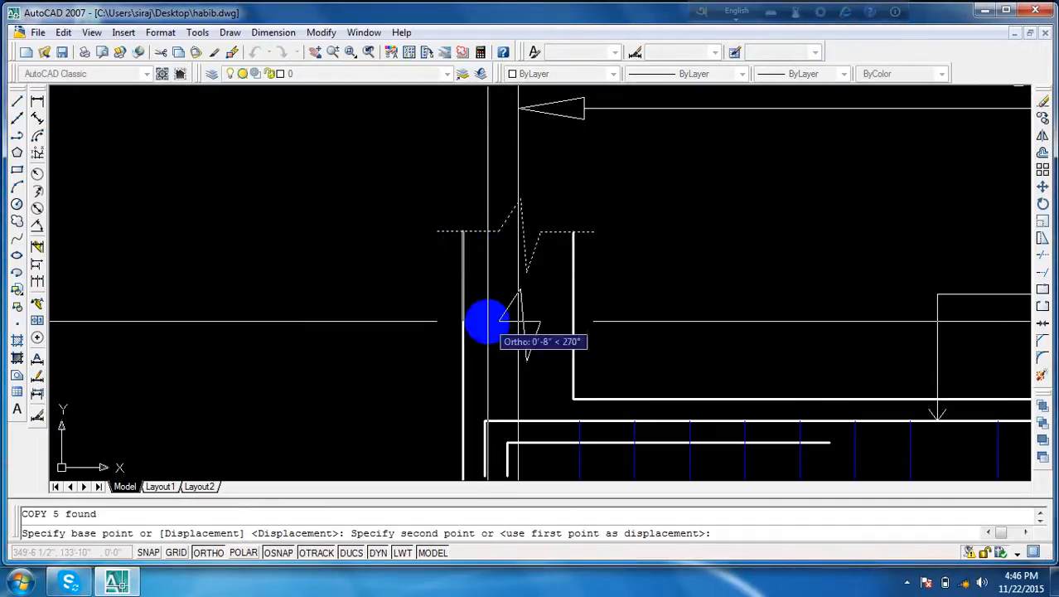
{"action": "scroll", "coordinate": [487, 323], "scroll_direction": "down", "scroll_amount": 5}
{"action": "middle_click_drag", "start_coordinate": [485, 313], "coordinate": [452, 170]}
{"action": "middle_click_drag", "start_coordinate": [457, 426], "coordinate": [460, 274]}
{"action": "scroll", "coordinate": [442, 395], "scroll_direction": "up", "scroll_amount": 4}
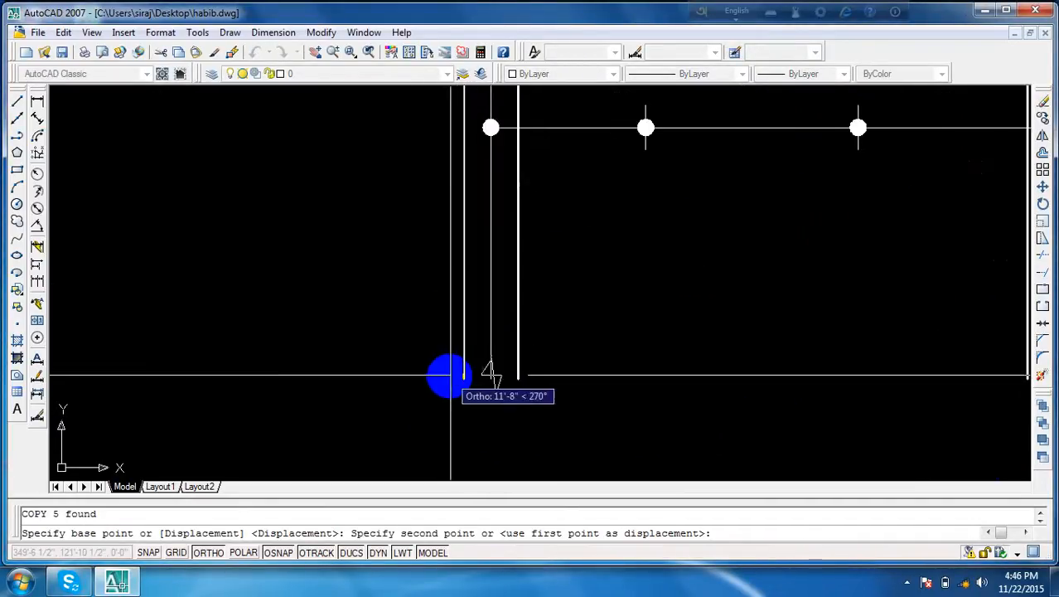
{"action": "left_click", "coordinate": [458, 375]}
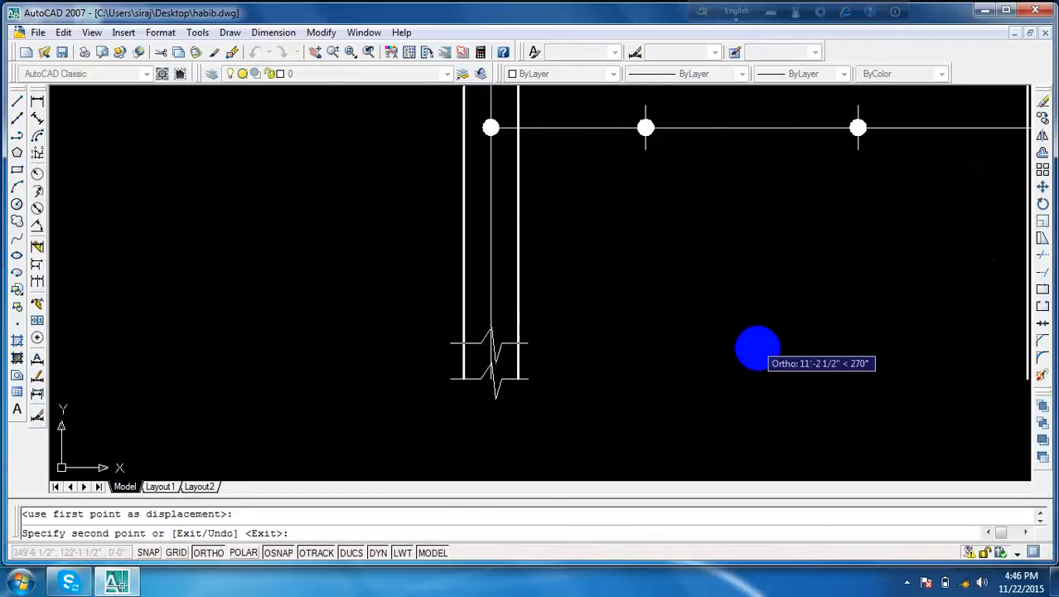
- Place copies of the break symbol at the feet of the second and third columns, at the ends of their first edge lines
{"action": "scroll", "coordinate": [788, 357], "scroll_direction": "down", "scroll_amount": 3}
{"action": "middle_click_drag", "start_coordinate": [833, 367], "coordinate": [563, 395]}
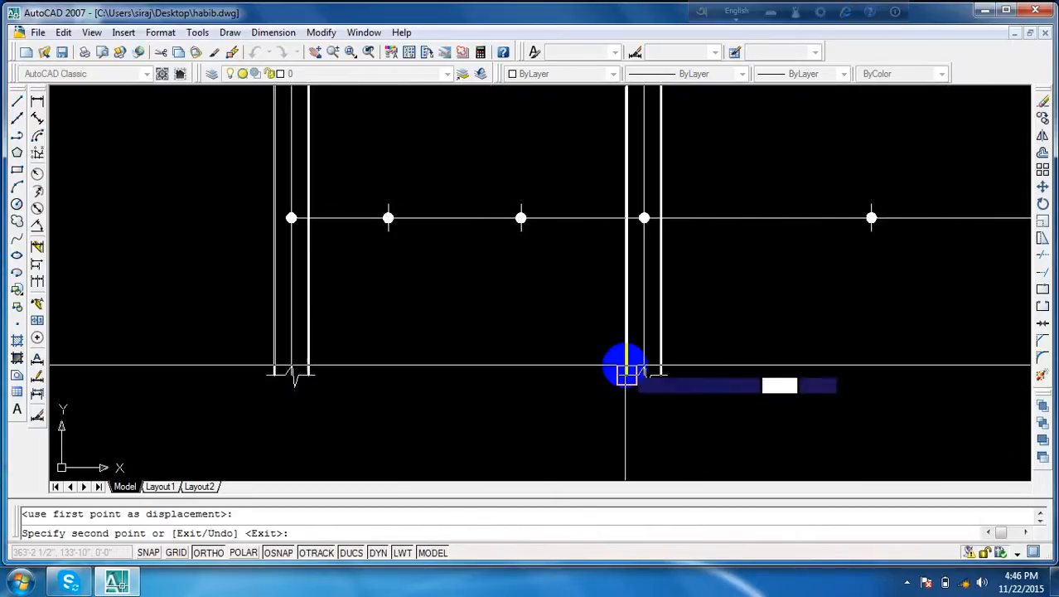
{"action": "scroll", "coordinate": [906, 350], "scroll_direction": "down", "scroll_amount": 5}
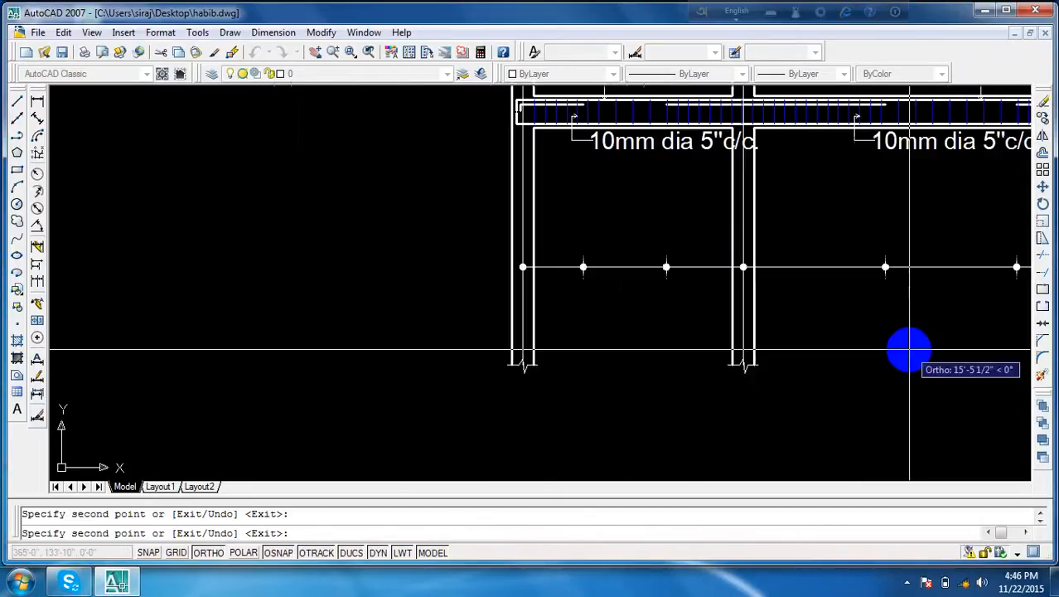
{"action": "middle_click_drag", "start_coordinate": [887, 350], "coordinate": [577, 372]}
{"action": "scroll", "coordinate": [735, 369], "scroll_direction": "up", "scroll_amount": 2}
{"action": "scroll", "coordinate": [619, 355], "scroll_direction": "up", "scroll_amount": 3}
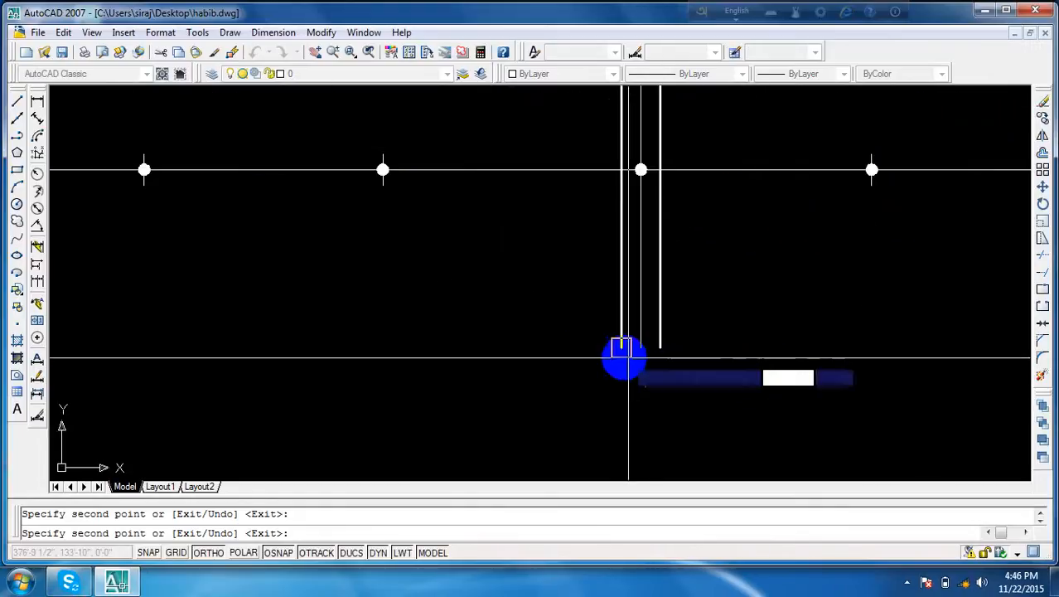
- Place a copy of the break symbol at the foot of the last column and finish copying
{"action": "scroll", "coordinate": [901, 321], "scroll_direction": "down", "scroll_amount": 2}
{"action": "middle_click_drag", "start_coordinate": [899, 324], "coordinate": [610, 345]}
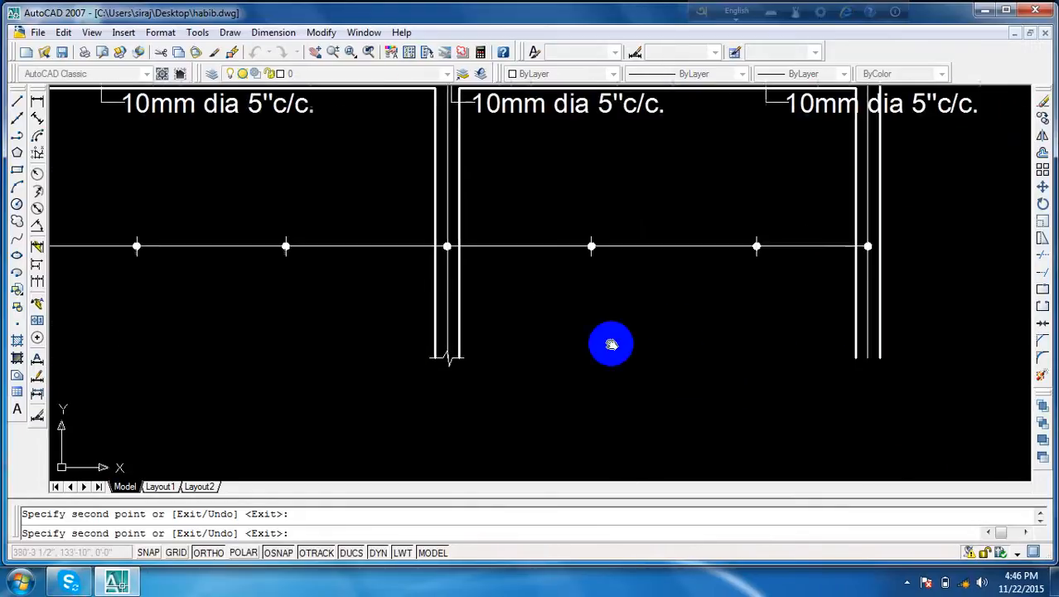
{"action": "scroll", "coordinate": [866, 360], "scroll_direction": "up", "scroll_amount": 2}
{"action": "scroll", "coordinate": [863, 354], "scroll_direction": "up", "scroll_amount": 3}
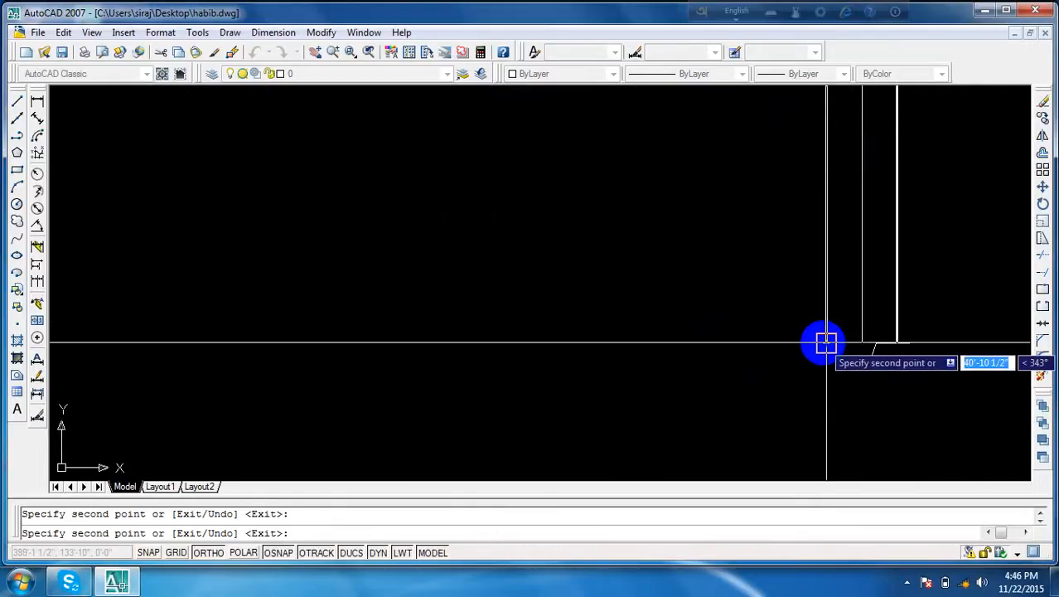
{"action": "key", "text": "Escape"}
- Draw a horizontal line just below the columns' break symbols, running from beyond the last column to beyond the first
{"action": "scroll", "coordinate": [721, 356], "scroll_direction": "down", "scroll_amount": 2}
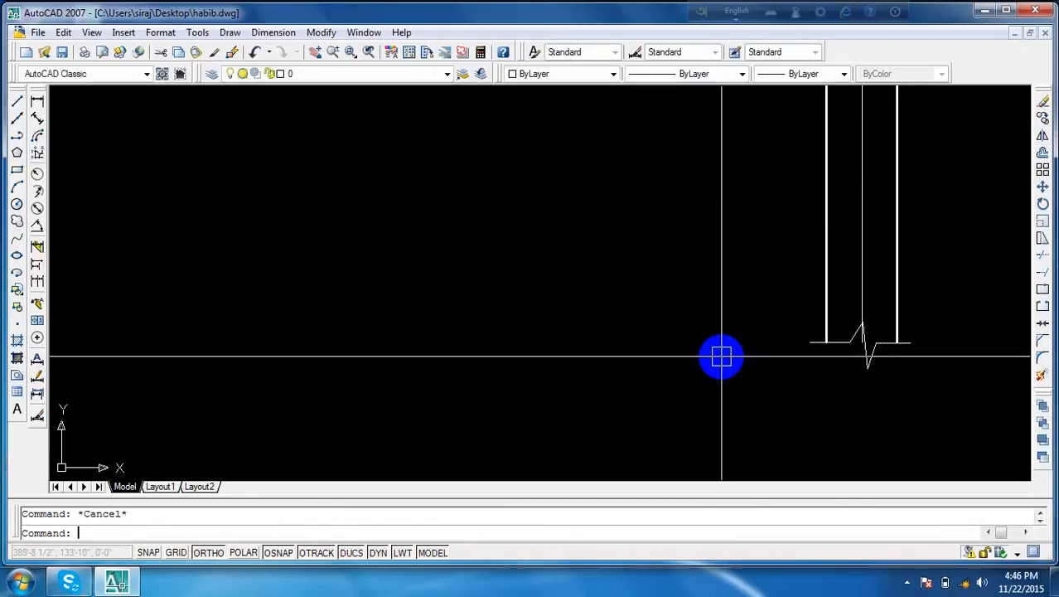
{"action": "scroll", "coordinate": [669, 335], "scroll_direction": "down", "scroll_amount": 1}
{"action": "middle_click_drag", "start_coordinate": [669, 336], "coordinate": [804, 194]}
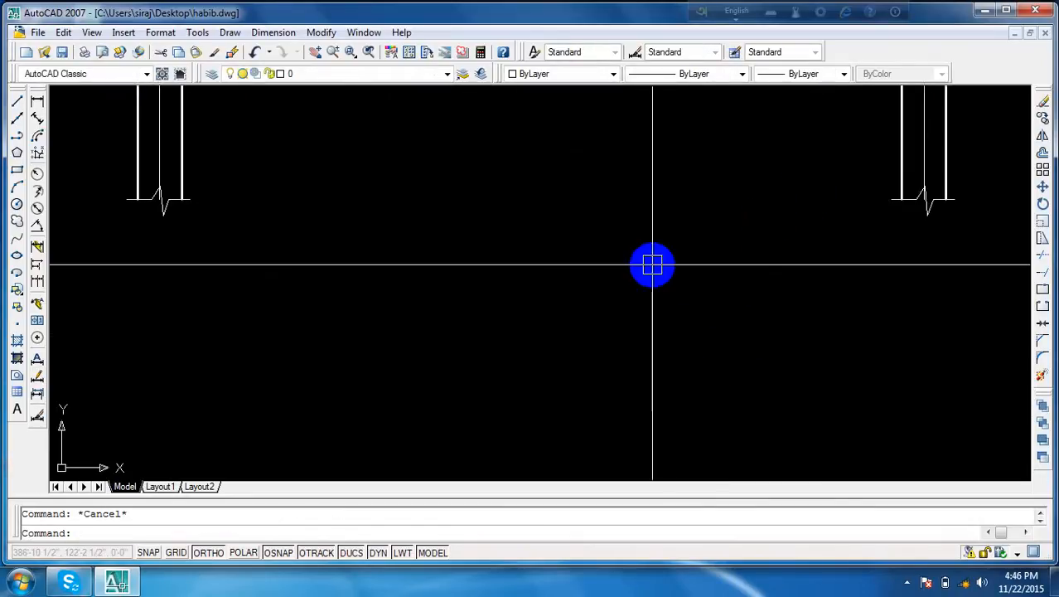
{"action": "scroll", "coordinate": [651, 272], "scroll_direction": "down", "scroll_amount": 2}
{"action": "middle_click_drag", "start_coordinate": [644, 275], "coordinate": [746, 273]}
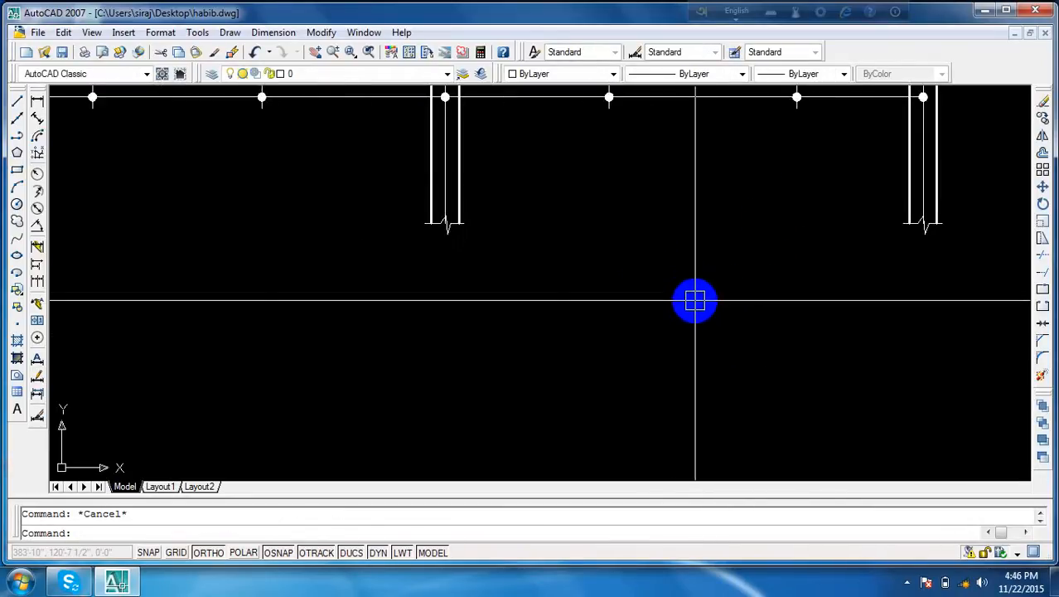
{"action": "type", "text": "l"}
{"action": "key", "text": "Return"}
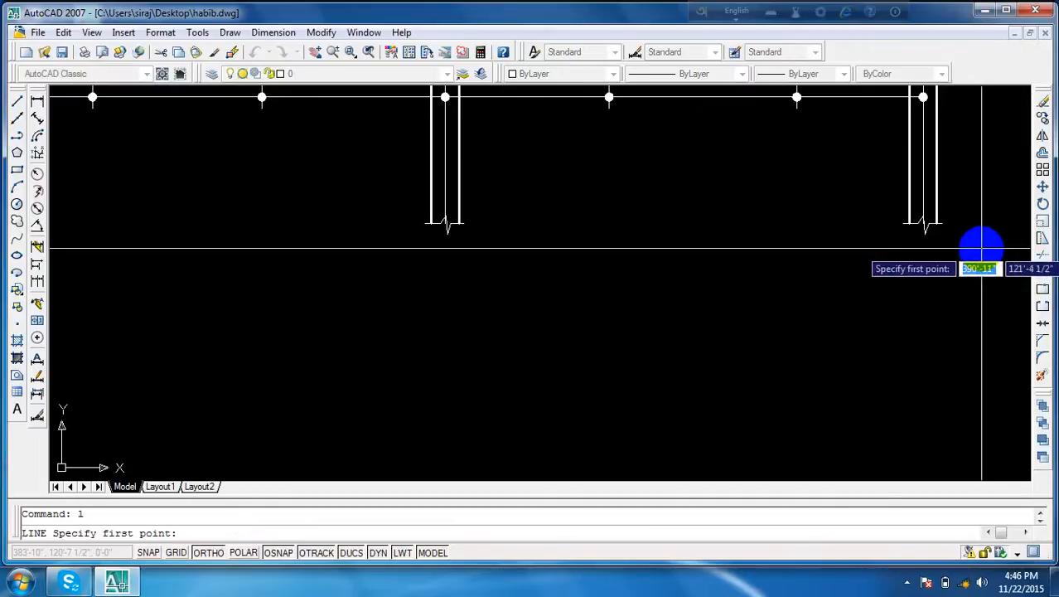
{"action": "left_click", "coordinate": [981, 253]}
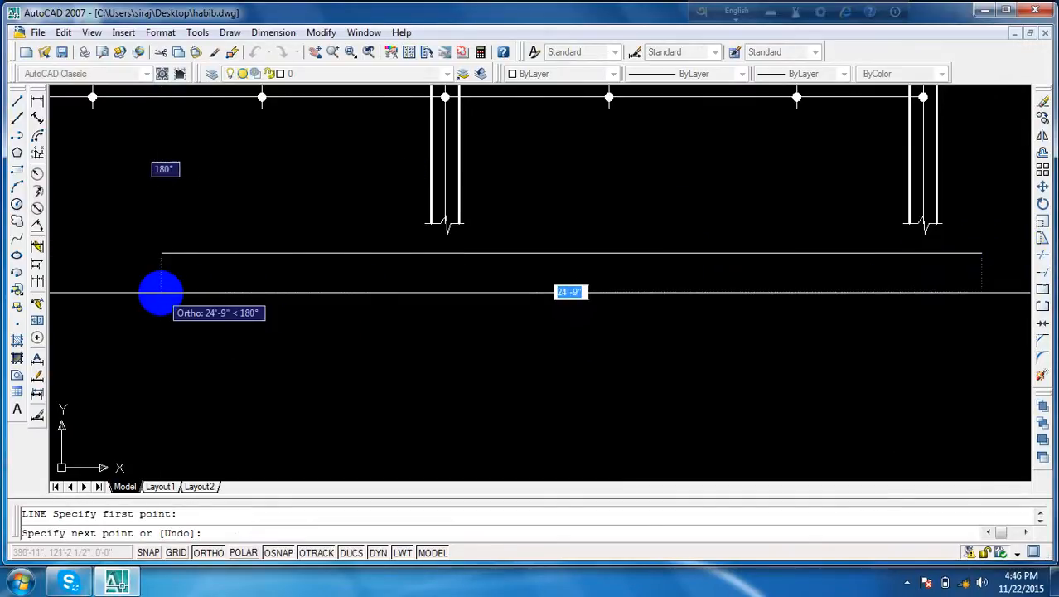
{"action": "scroll", "coordinate": [162, 290], "scroll_direction": "down", "scroll_amount": 3}
{"action": "middle_click_drag", "start_coordinate": [161, 290], "coordinate": [414, 302]}
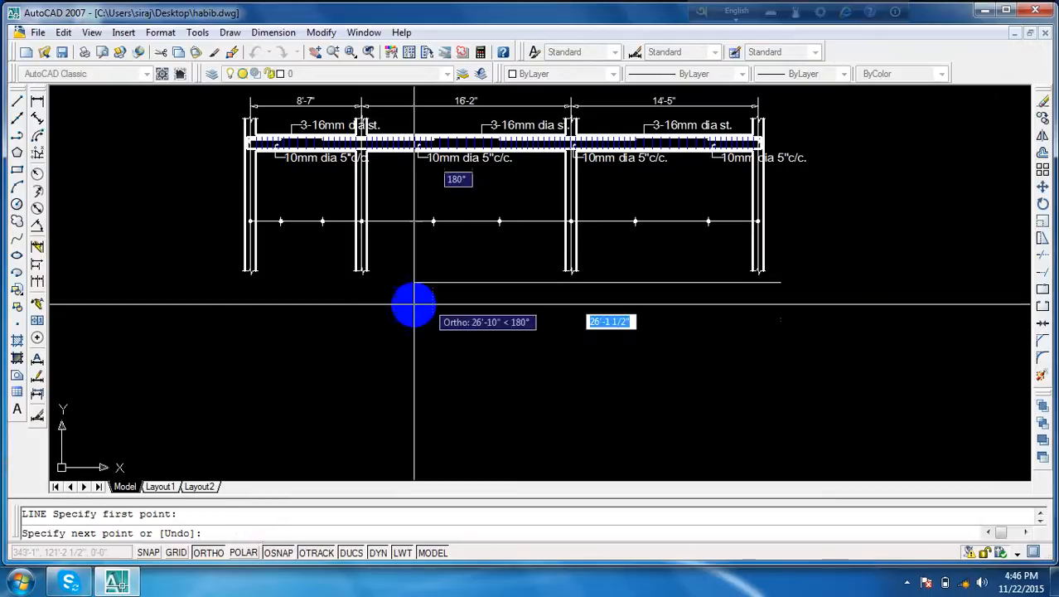
{"action": "left_click", "coordinate": [197, 282]}
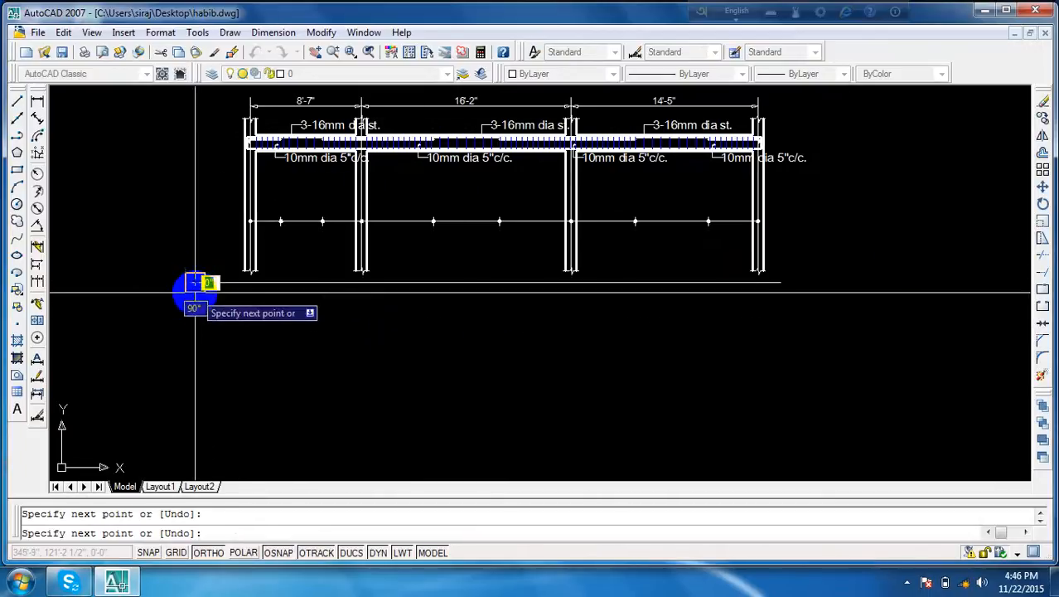
{"action": "key", "text": "Escape"}
- Extend the centre lines of the first, second and third columns down to the horizontal line below the break symbols
{"action": "scroll", "coordinate": [249, 264], "scroll_direction": "up", "scroll_amount": 4}
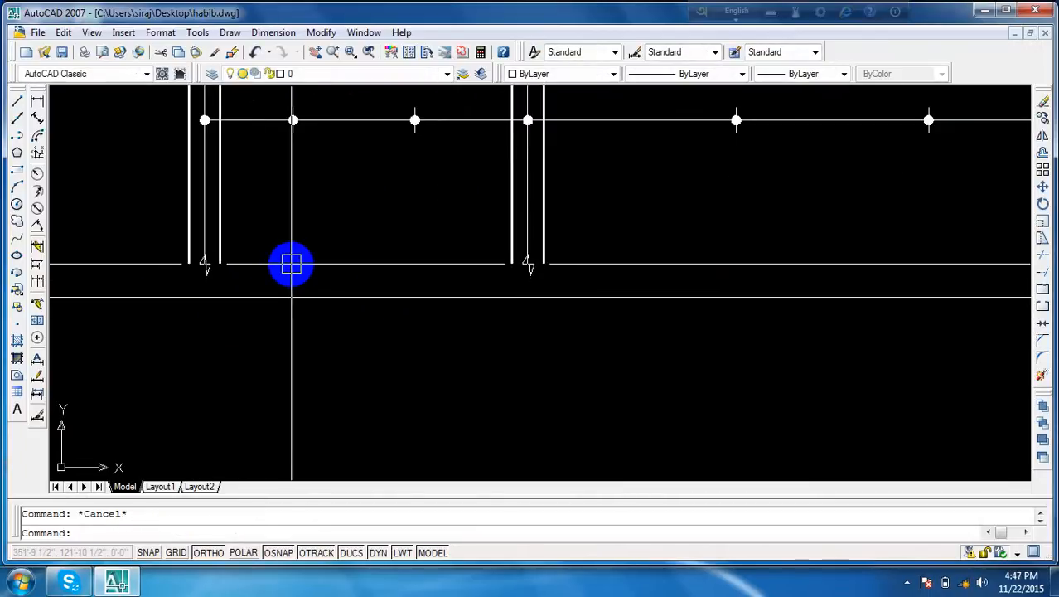
{"action": "type", "text": "ex"}
{"action": "key", "text": "Return"}
{"action": "key", "text": "Return"}
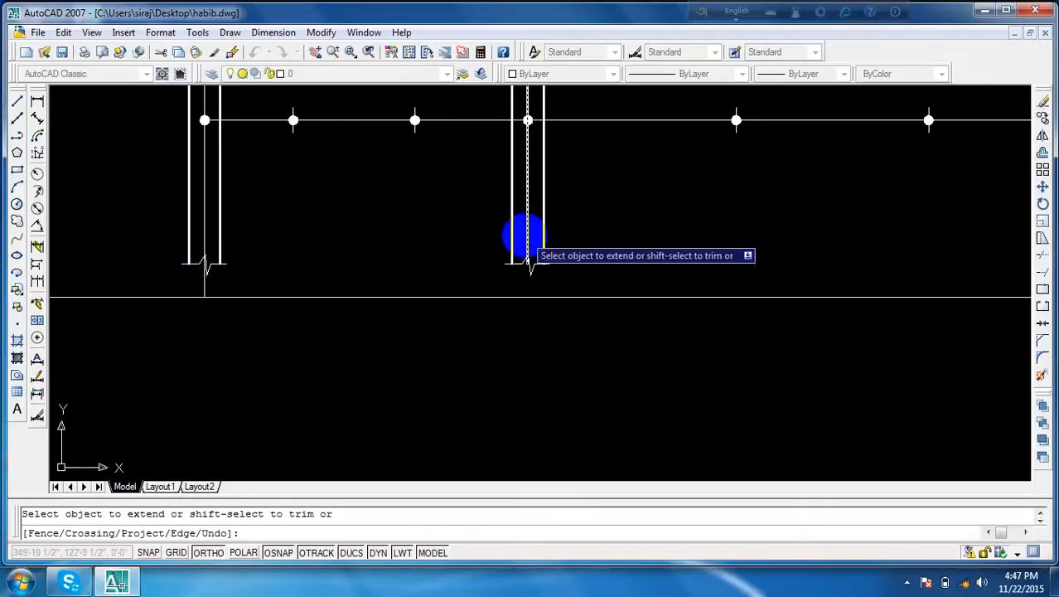
{"action": "scroll", "coordinate": [788, 227], "scroll_direction": "down", "scroll_amount": 2}
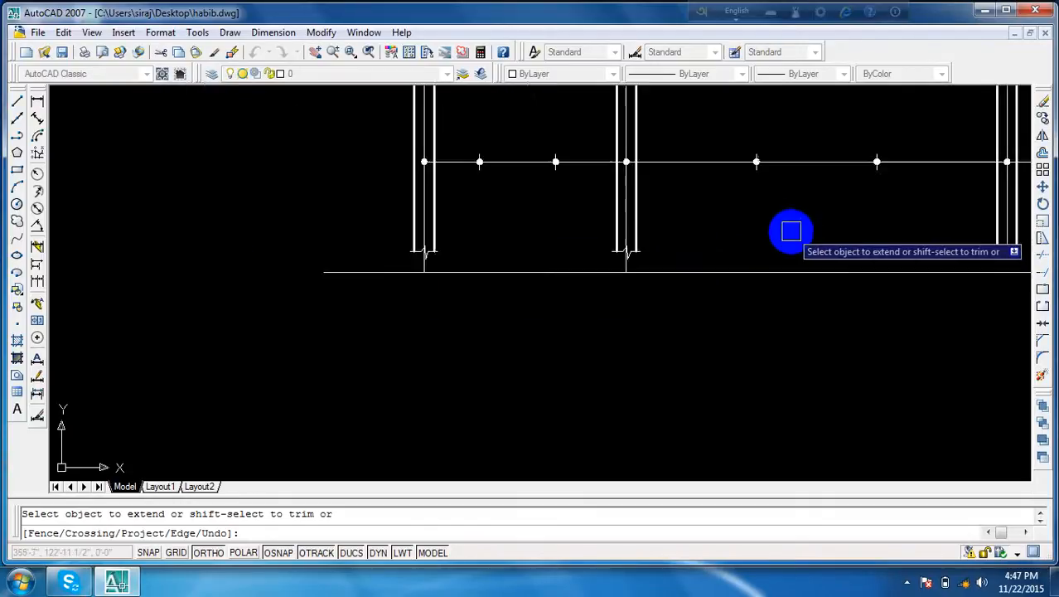
{"action": "middle_click_drag", "start_coordinate": [821, 231], "coordinate": [537, 243]}
{"action": "scroll", "coordinate": [723, 245], "scroll_direction": "up", "scroll_amount": 2}
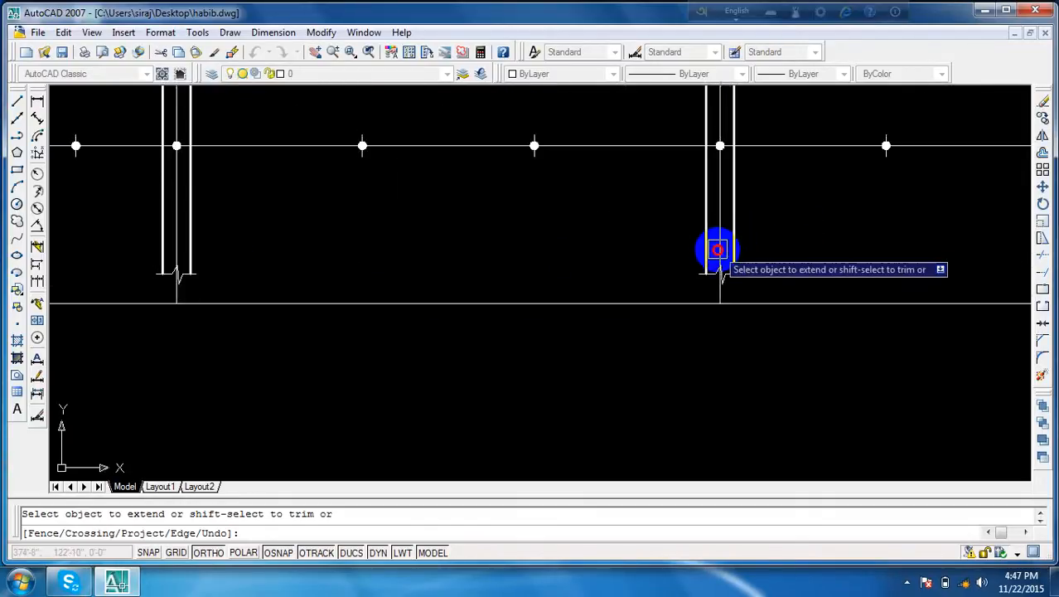
- Extend the last column's centre line down to the horizontal line, and erase that line
{"action": "scroll", "coordinate": [918, 224], "scroll_direction": "down", "scroll_amount": 2}
{"action": "middle_click_drag", "start_coordinate": [915, 239], "coordinate": [576, 287]}
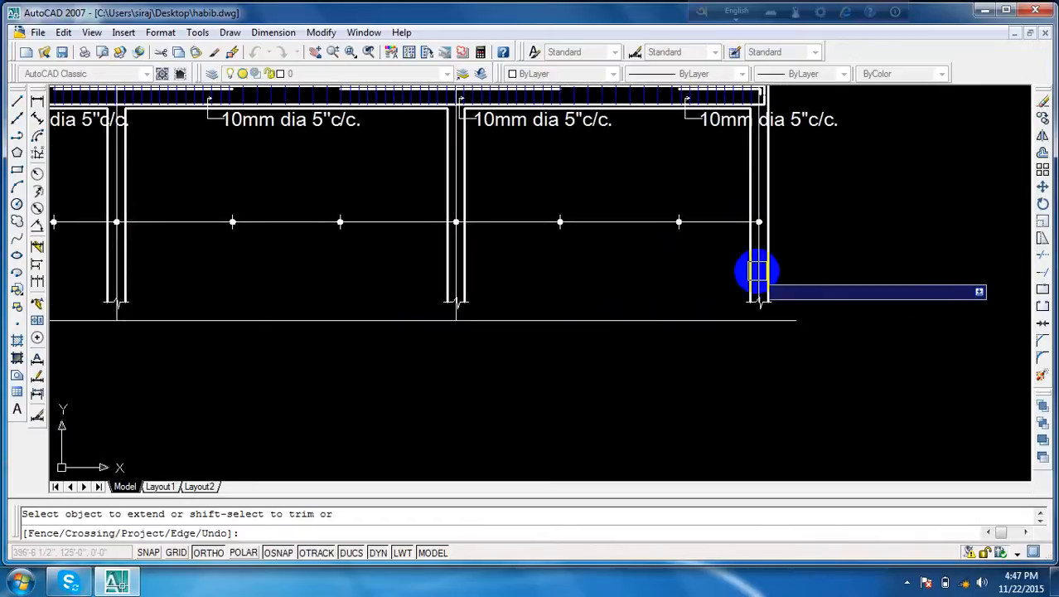
{"action": "scroll", "coordinate": [756, 271], "scroll_direction": "up", "scroll_amount": 4}
{"action": "key", "text": "Escape"}
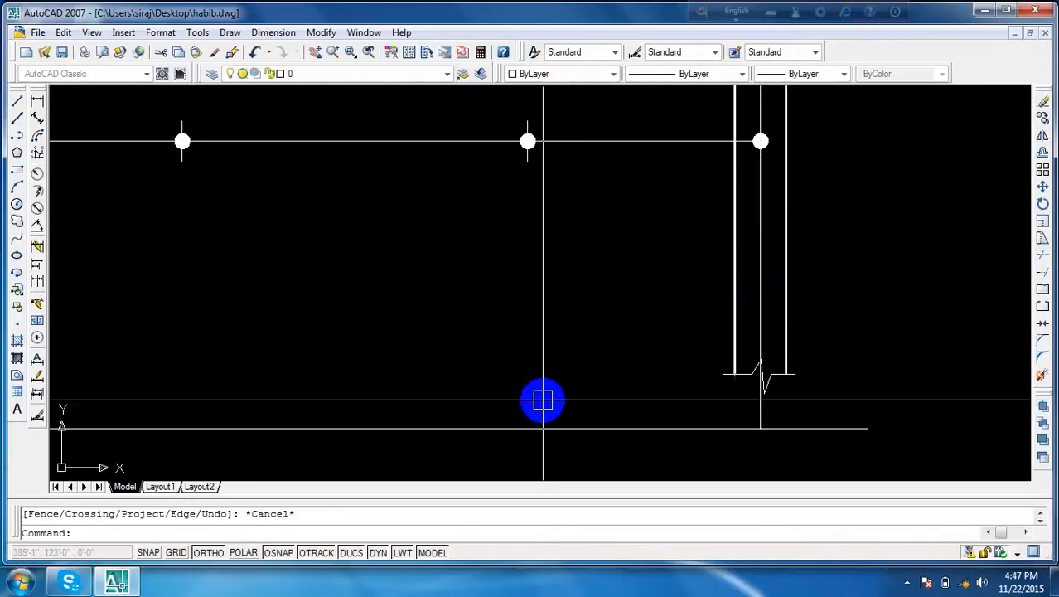
{"action": "left_click", "coordinate": [539, 428]}
{"action": "key", "text": "Delete"}
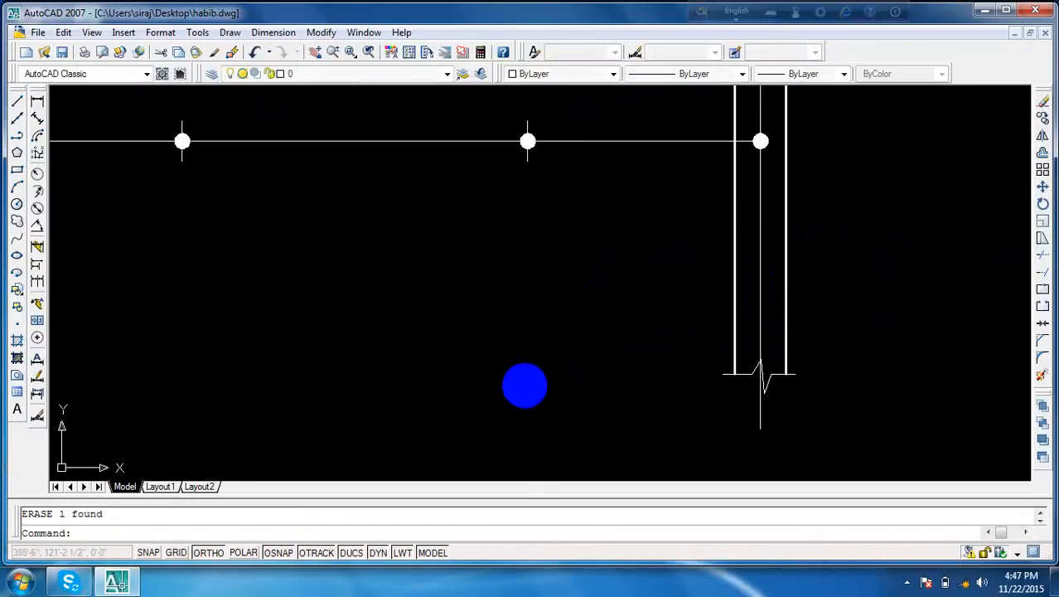
- Try a donut with a 4-inch inside and 1-inch outside diameter at the lower end of the last column's centre line, and erase it
{"action": "scroll", "coordinate": [525, 385], "scroll_direction": "down", "scroll_amount": 5}
{"action": "key", "text": "Escape"}
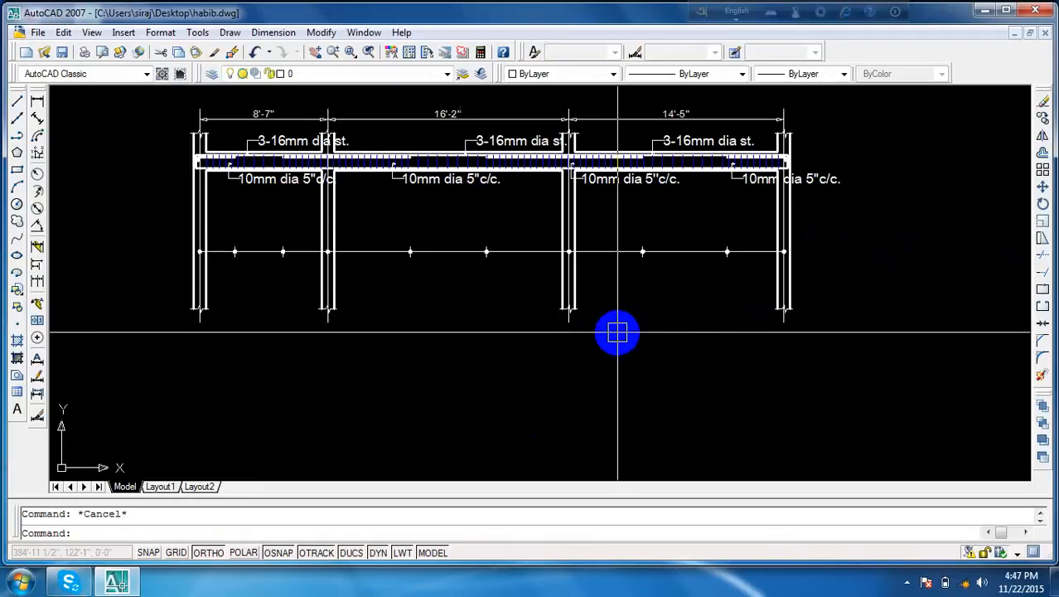
{"action": "type", "text": "donut"}
{"action": "key", "text": "Return"}
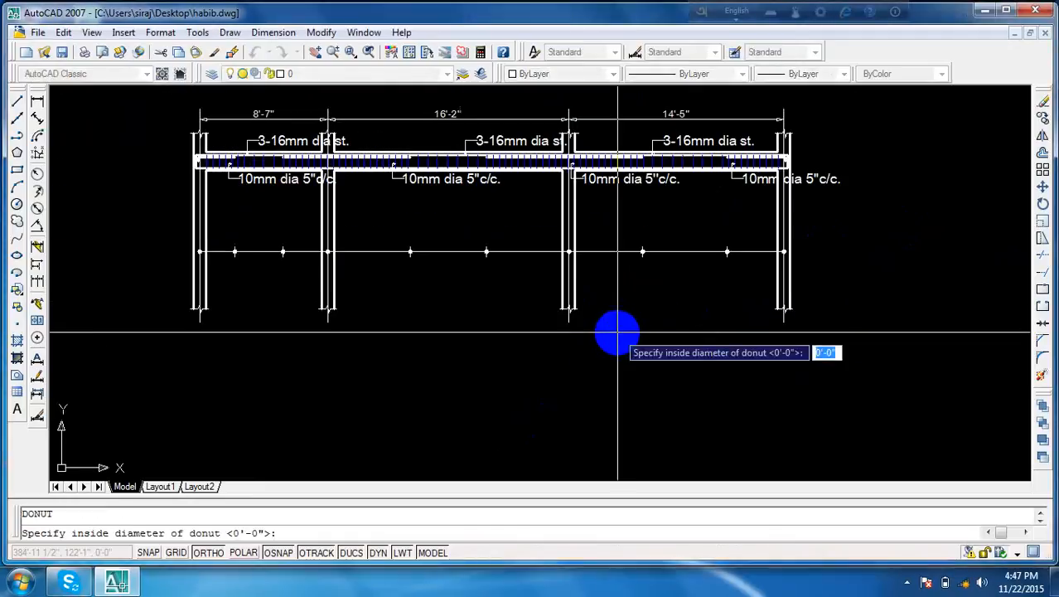
{"action": "type", "text": "4"}
{"action": "key", "text": "Return"}
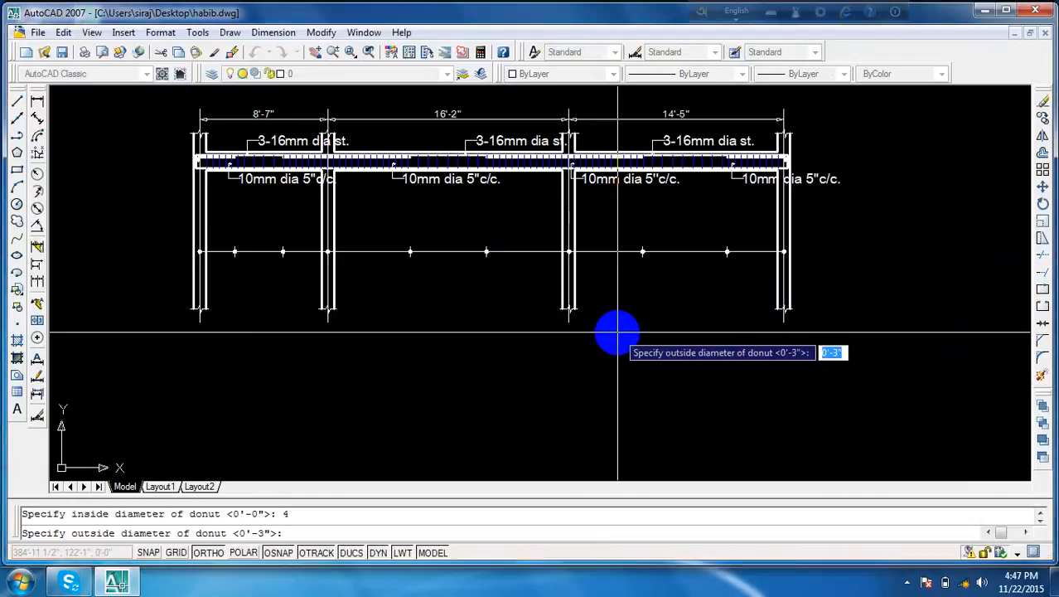
{"action": "type", "text": "1"}
{"action": "key", "text": "Return"}
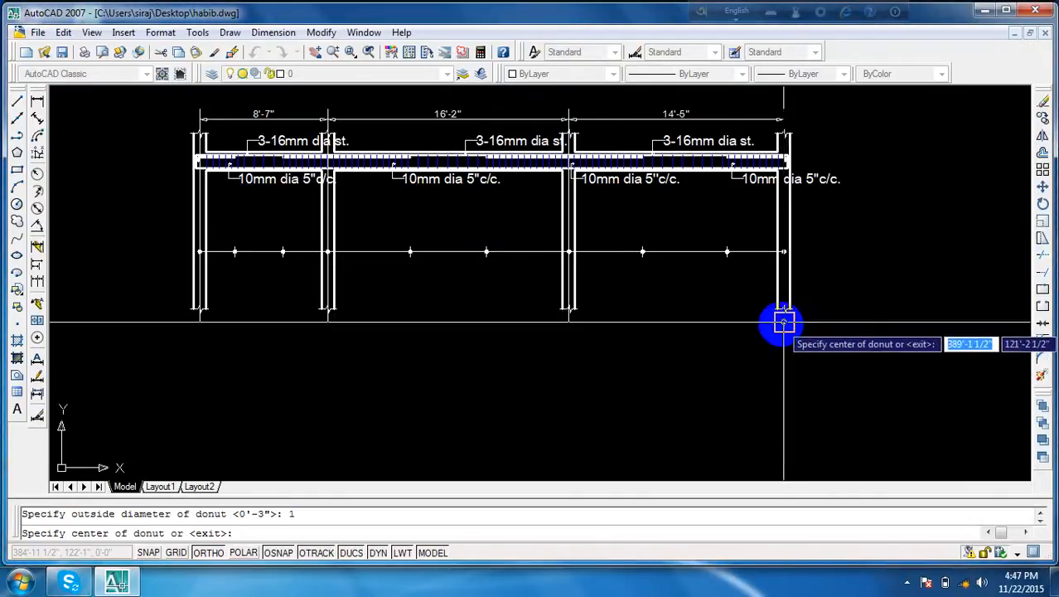
{"action": "scroll", "coordinate": [784, 323], "scroll_direction": "up", "scroll_amount": 5}
{"action": "left_click", "coordinate": [790, 322]}
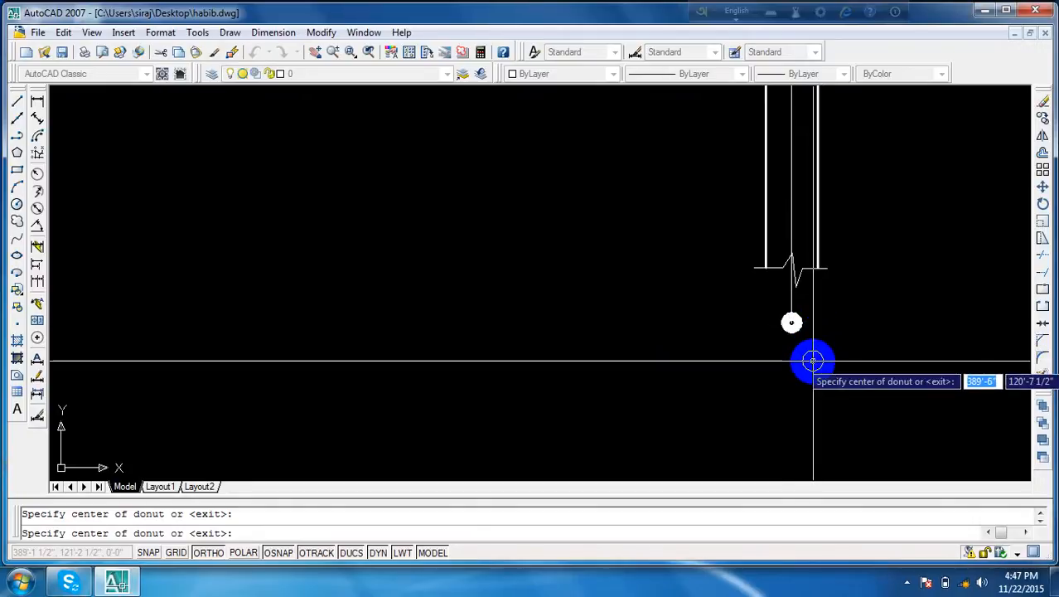
{"action": "key", "text": "Escape"}
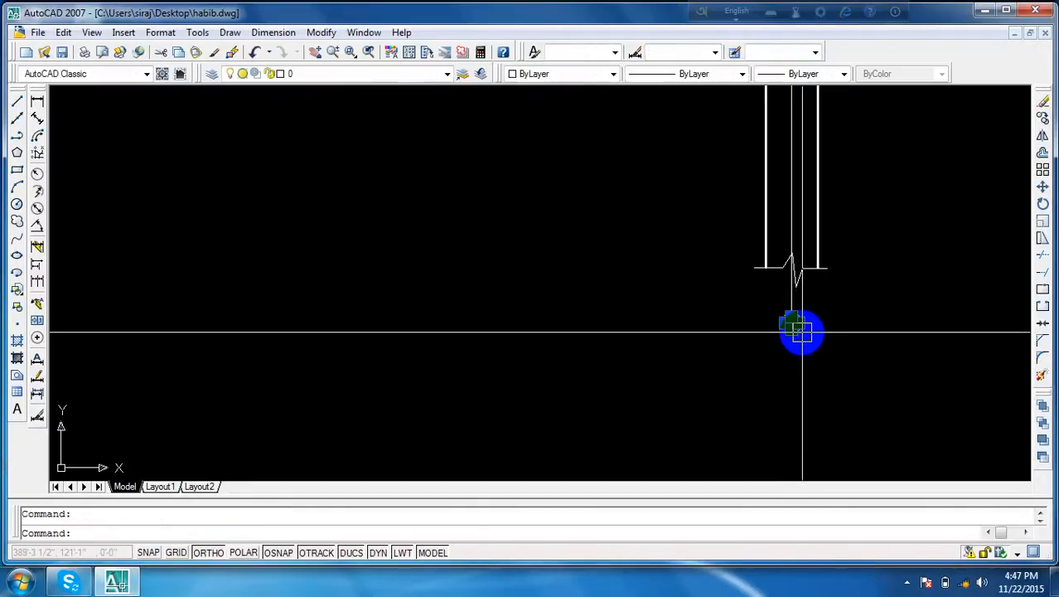
{"action": "left_click", "coordinate": [800, 332]}
{"action": "key", "text": "Delete"}
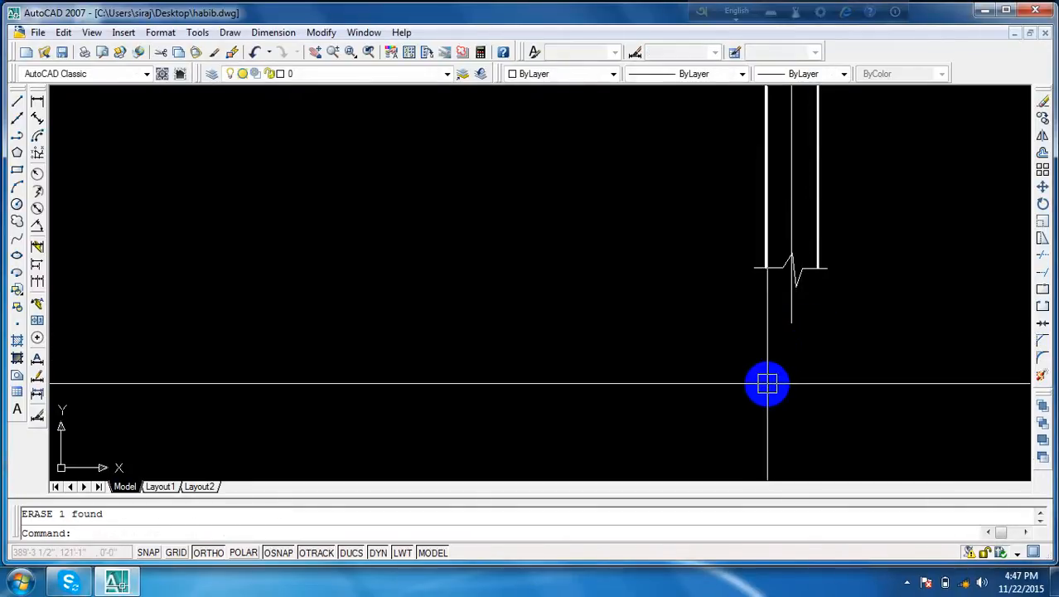
- Try a donut with both inside and outside diameters of 1 inch at the last centre line's lower end, and erase it
{"action": "type", "text": "do"}
{"action": "key", "text": "Return"}
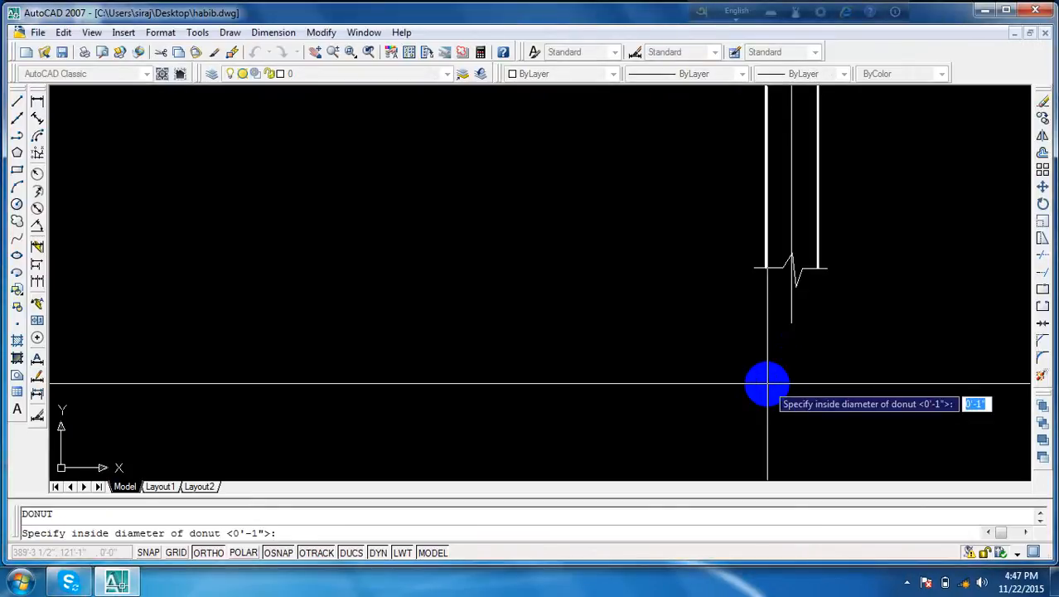
{"action": "type", "text": "1"}
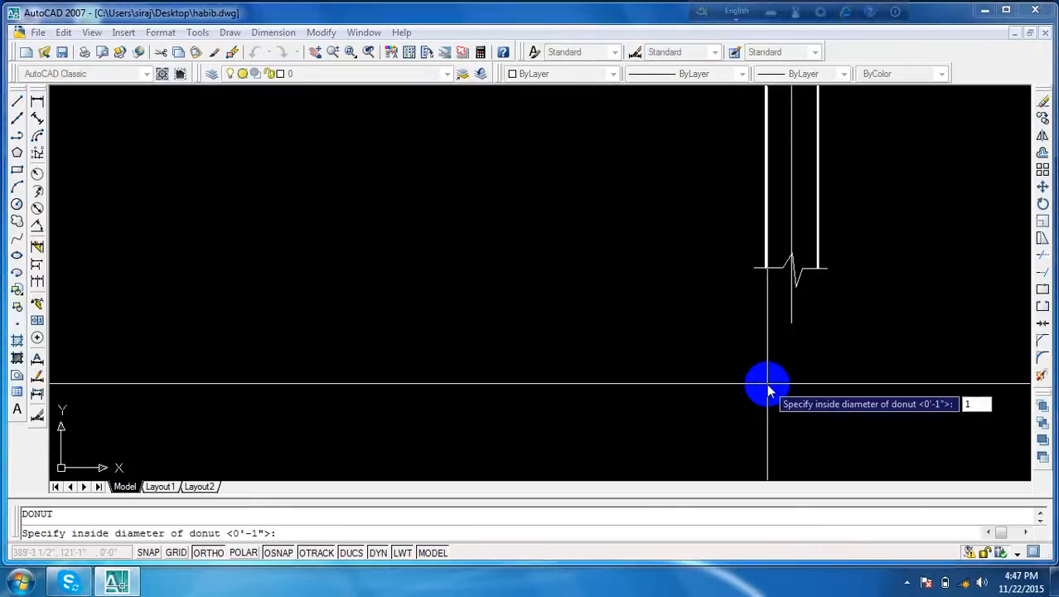
{"action": "key", "text": "Return"}
{"action": "type", "text": "1"}
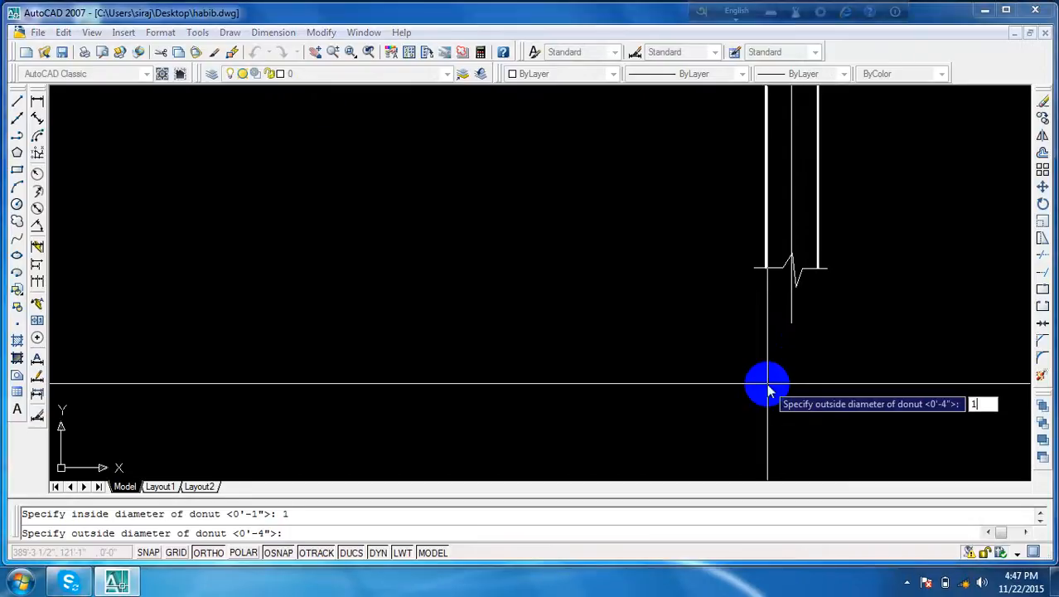
{"action": "key", "text": "Return"}
{"action": "left_click", "coordinate": [791, 326]}
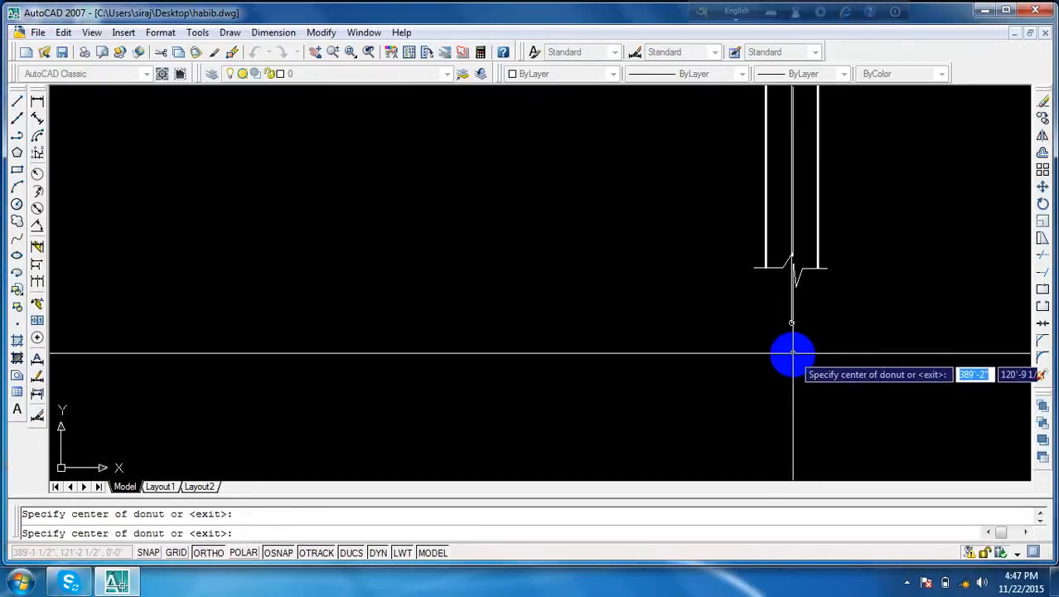
{"action": "scroll", "coordinate": [789, 323], "scroll_direction": "up", "scroll_amount": 5}
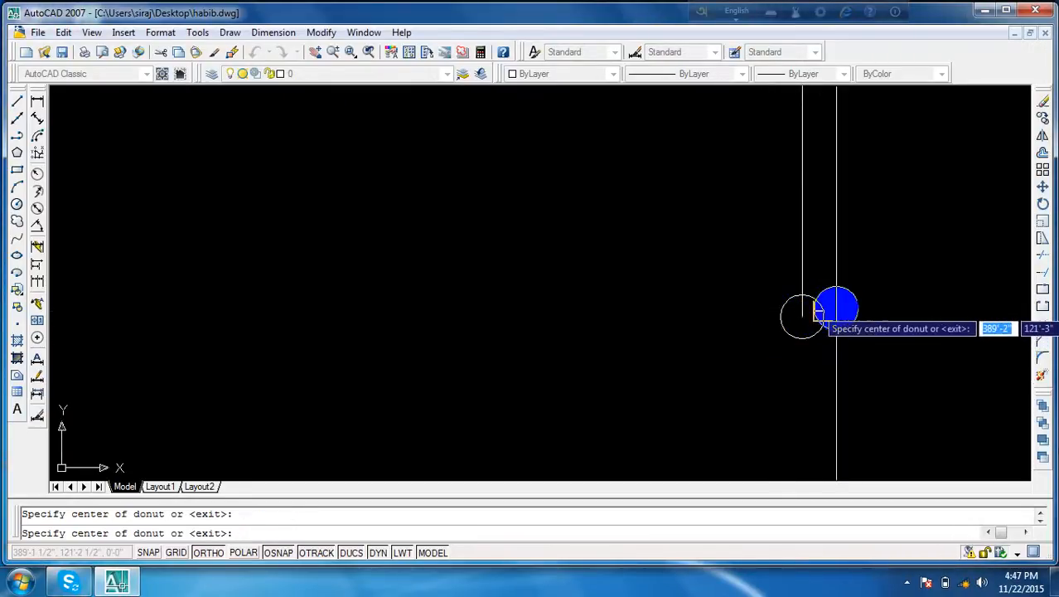
{"action": "key", "text": "Escape"}
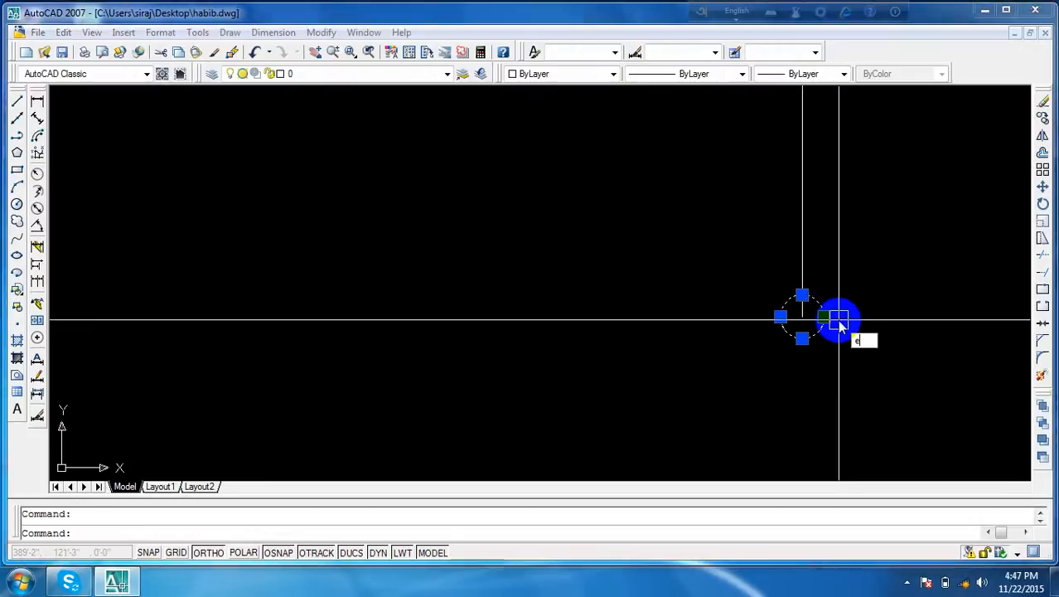
{"action": "key", "text": "Delete"}
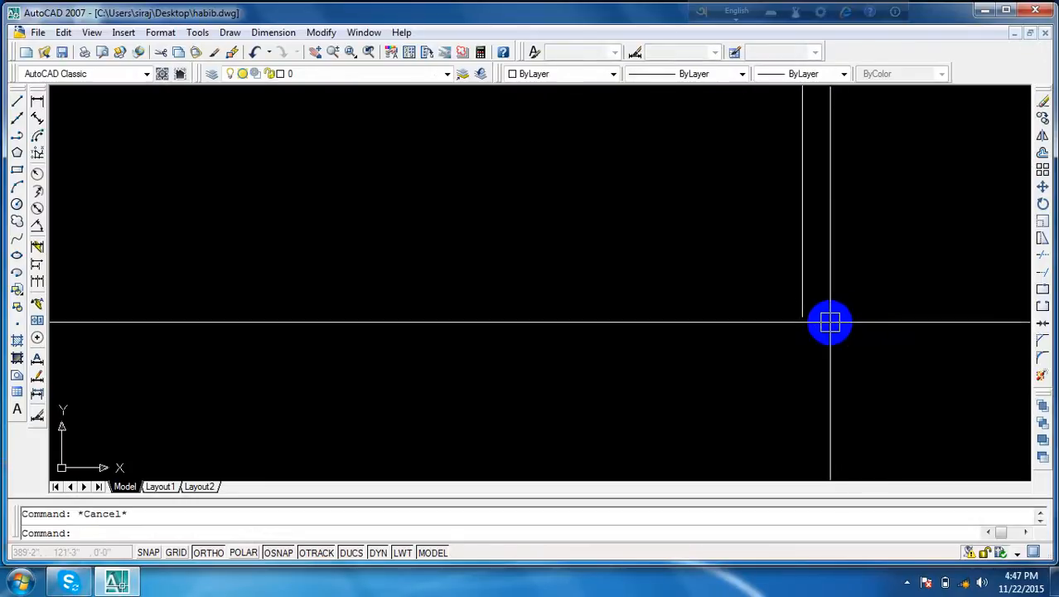
- Try a donut with a 1-inch inside and 4-inch outside diameter at the last centre line's lower end, and erase it
{"action": "type", "text": "do"}
{"action": "key", "text": "Return"}
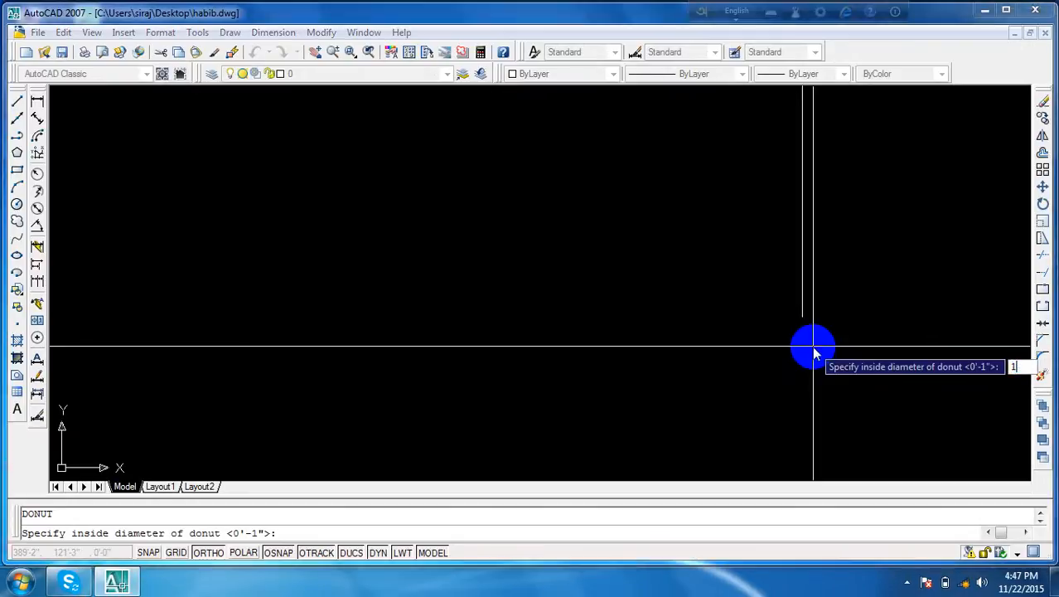
{"action": "type", "text": "1"}
{"action": "key", "text": "Return"}
{"action": "type", "text": "4"}
{"action": "key", "text": "Return"}
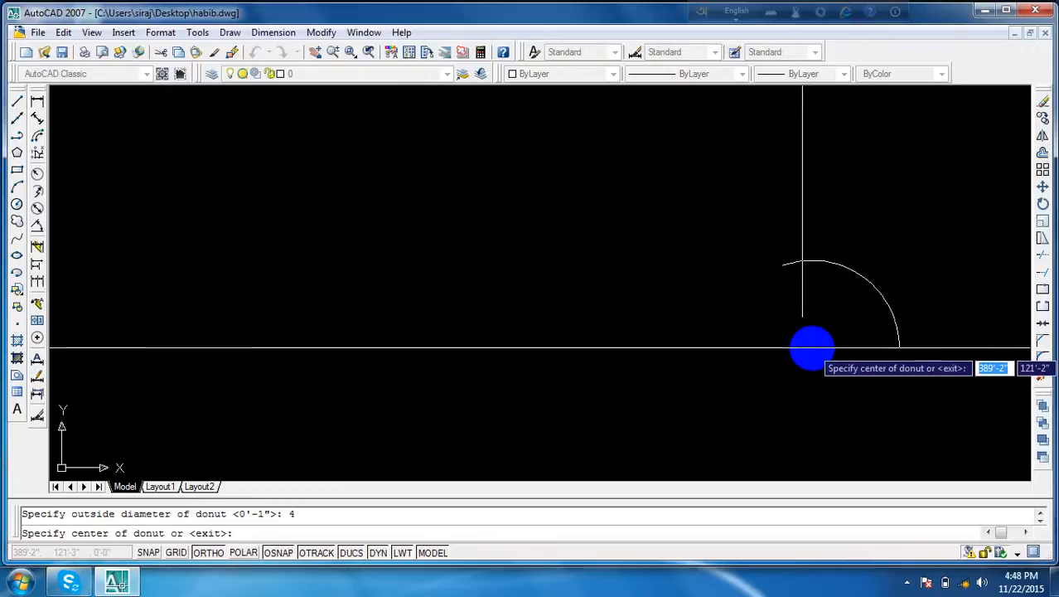
{"action": "left_click", "coordinate": [802, 318]}
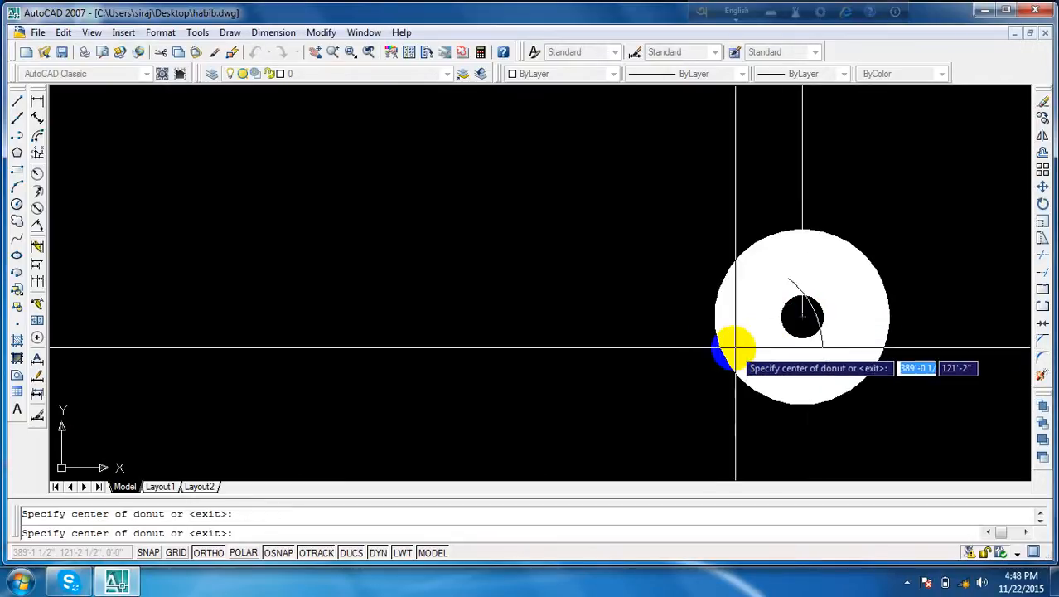
{"action": "key", "text": "Escape"}
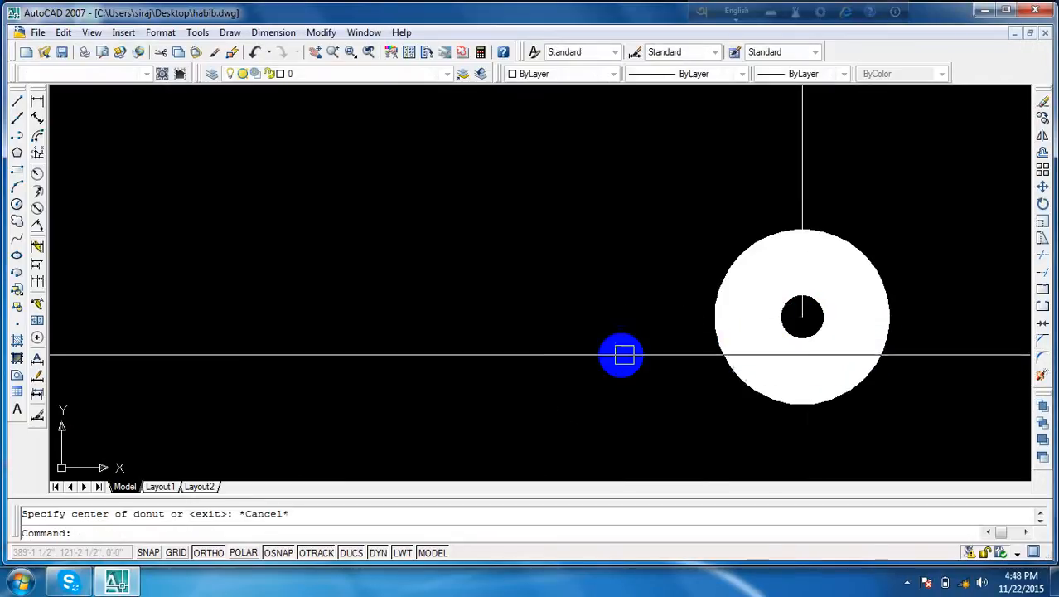
{"action": "left_click", "coordinate": [857, 318]}
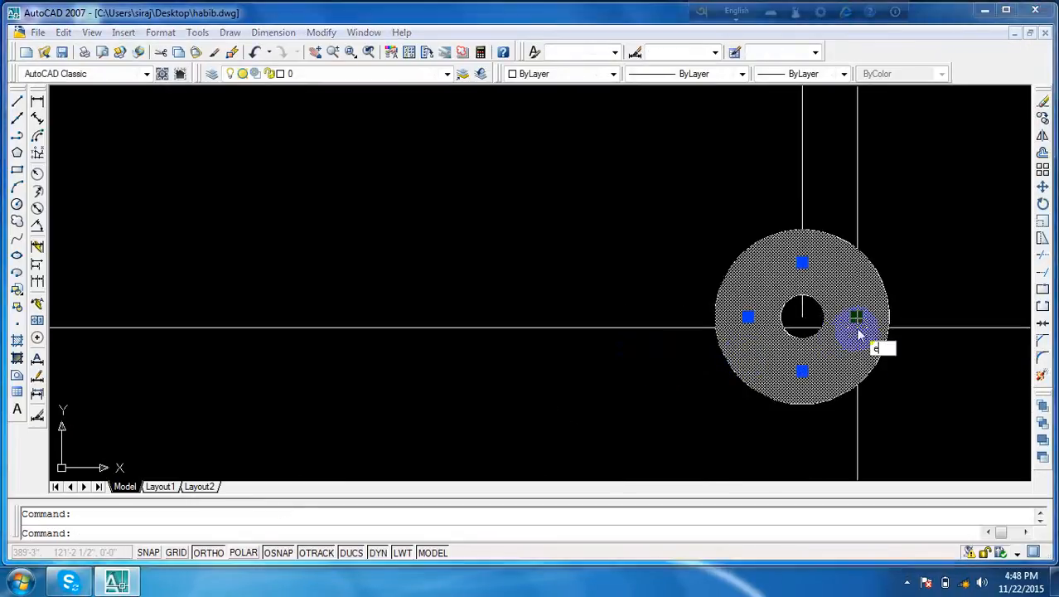
{"action": "key", "text": "Delete"}
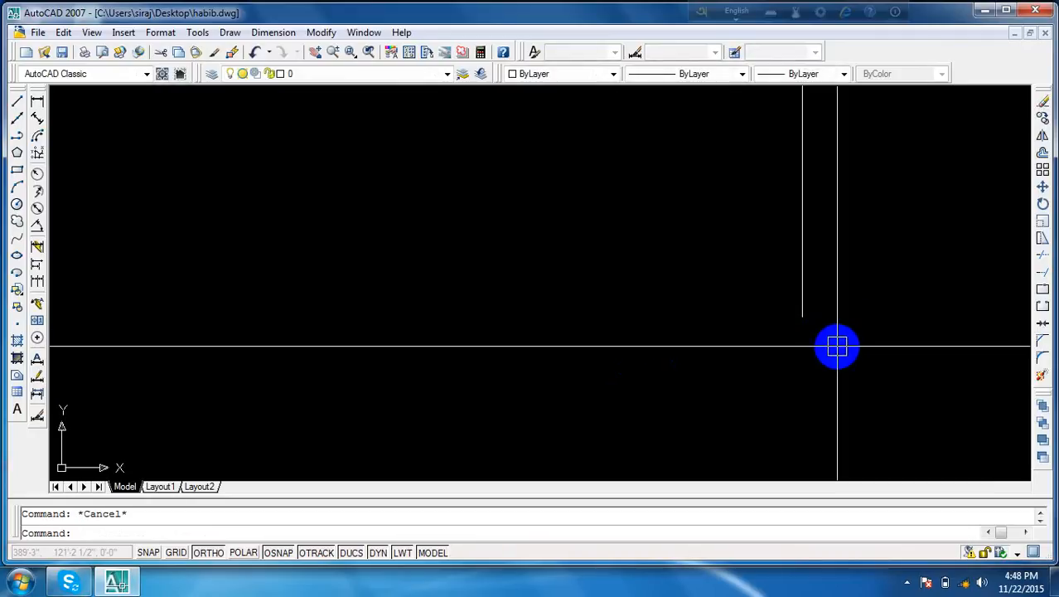
- Try a donut entered as 4 inches inside and 1 inch outside at the last centre line's lower end, and erase it
{"action": "type", "text": "d"}
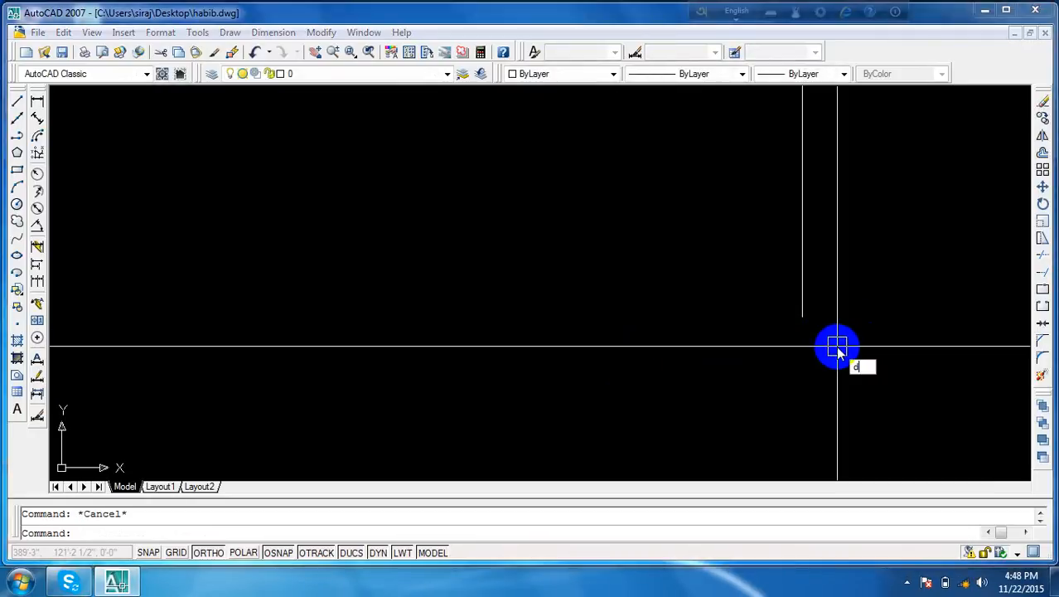
{"action": "type", "text": "o"}
{"action": "key", "text": "Return"}
{"action": "type", "text": "4"}
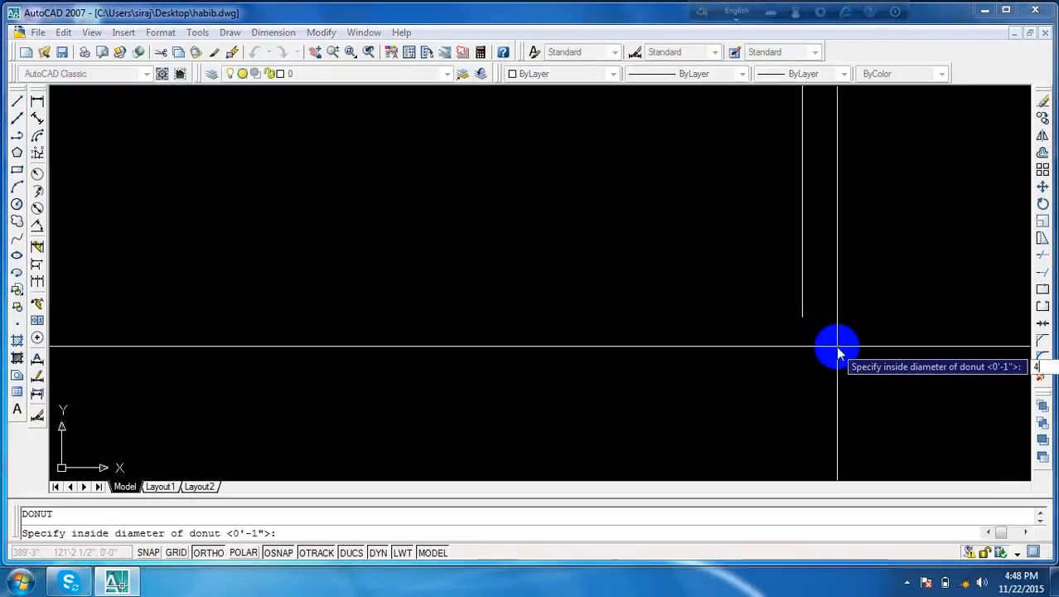
{"action": "key", "text": "Return"}
{"action": "type", "text": "1"}
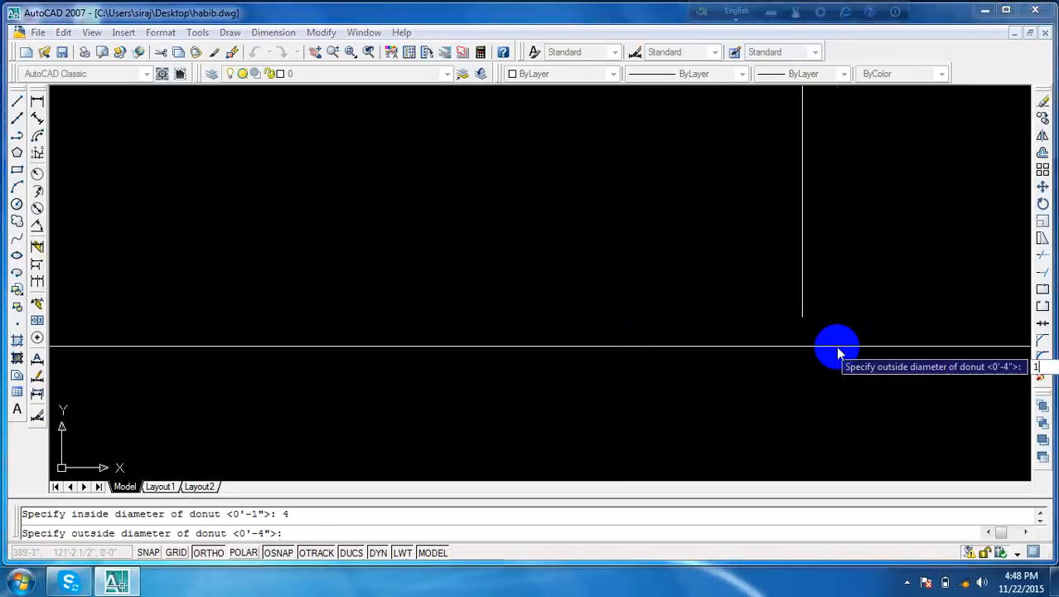
{"action": "key", "text": "Return"}
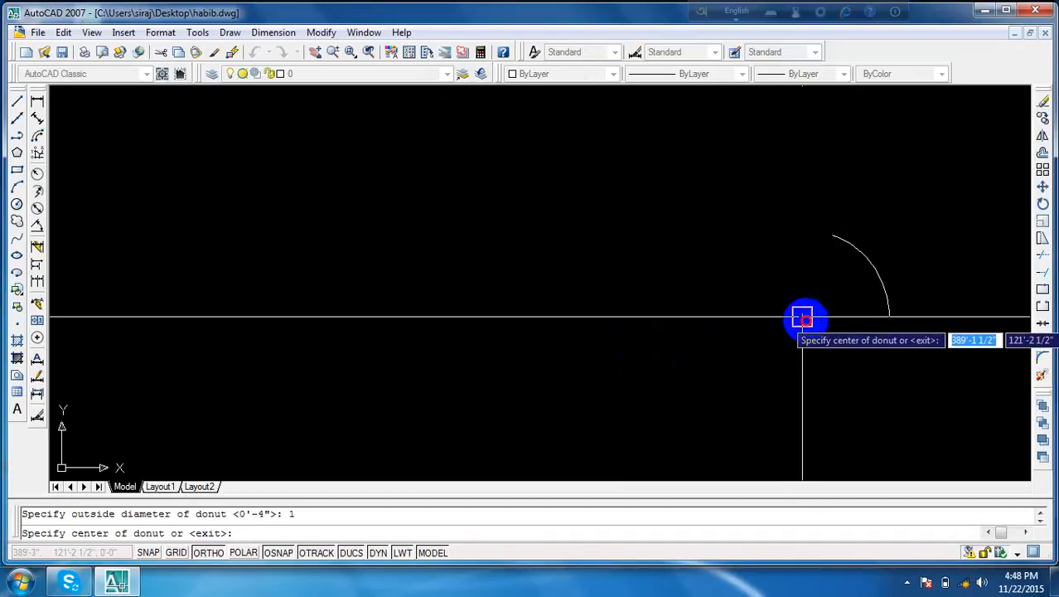
{"action": "left_click", "coordinate": [800, 316]}
{"action": "key", "text": "Escape"}
{"action": "left_click", "coordinate": [856, 317]}
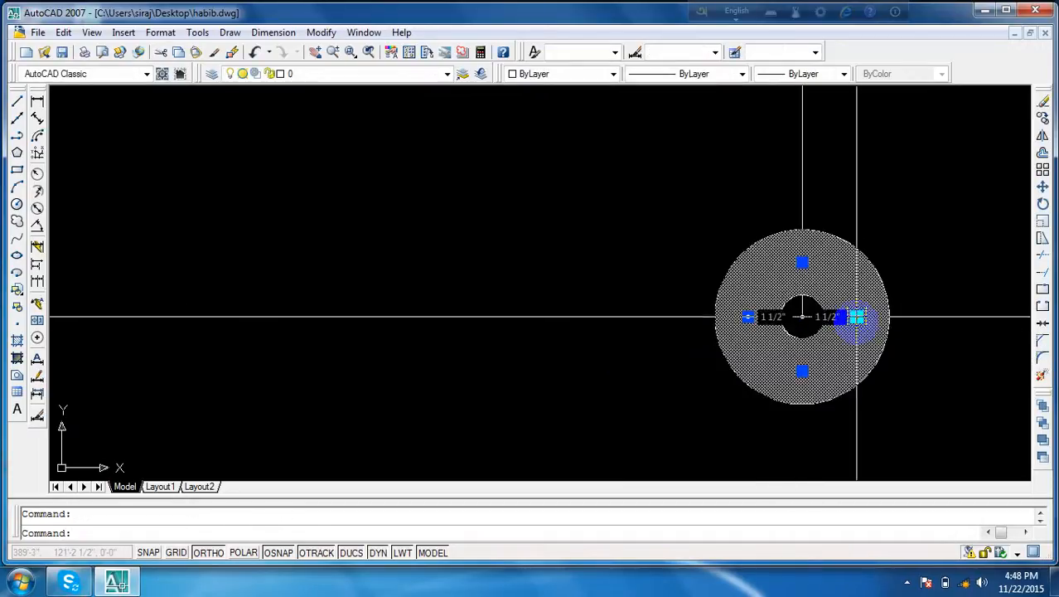
{"action": "key", "text": "Delete"}
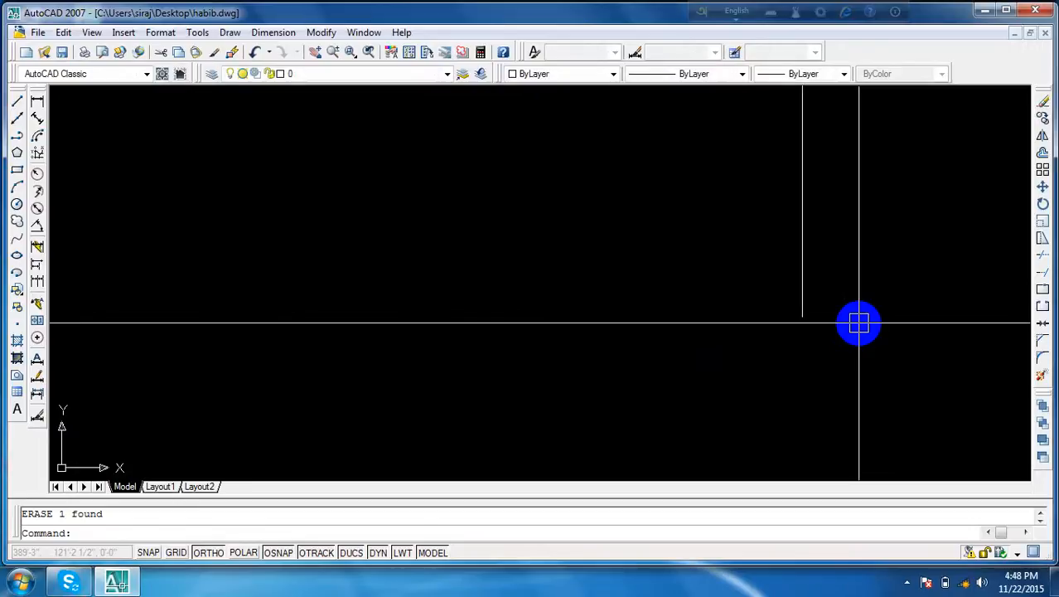
- Try the donut again with 1 inch inside and 4 inches outside at the end of the last column's centre line, and erase it
{"action": "type", "text": "g"}
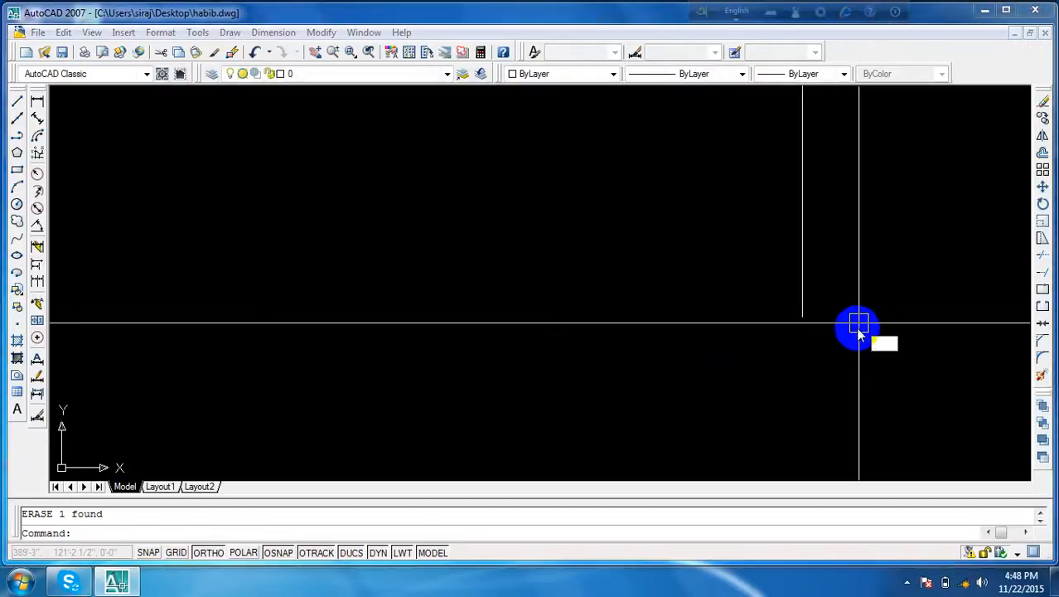
{"action": "key", "text": "Escape"}
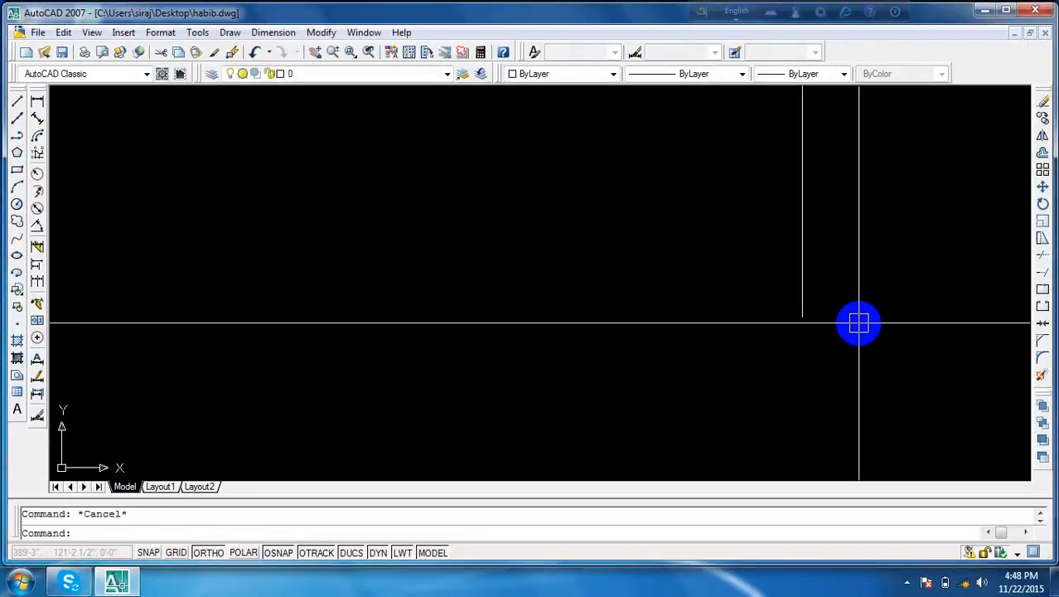
{"action": "type", "text": "do"}
{"action": "key", "text": "Return"}
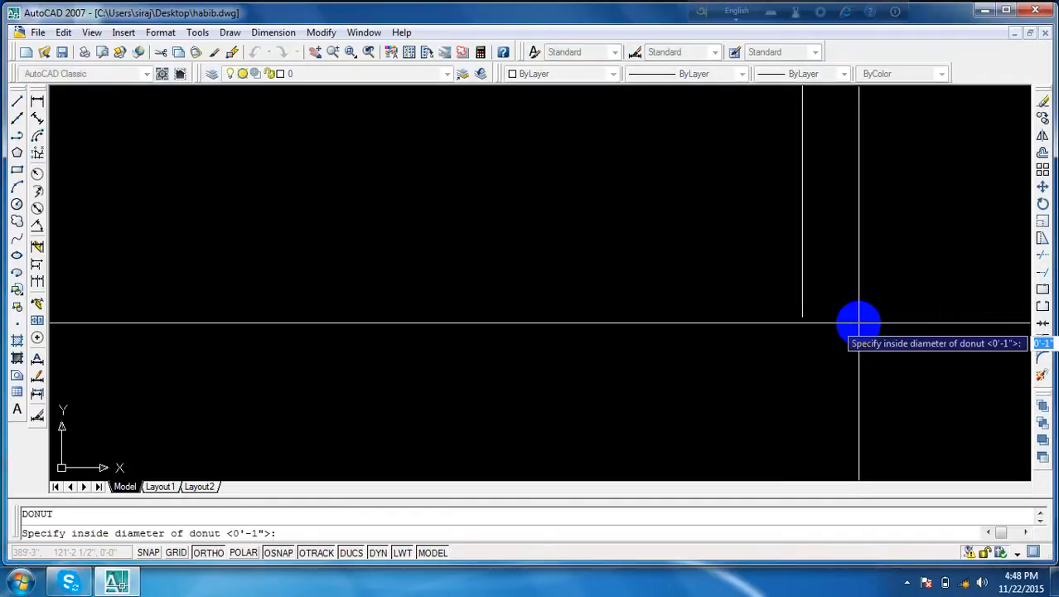
{"action": "type", "text": "1"}
{"action": "key", "text": "Return"}
{"action": "type", "text": "4"}
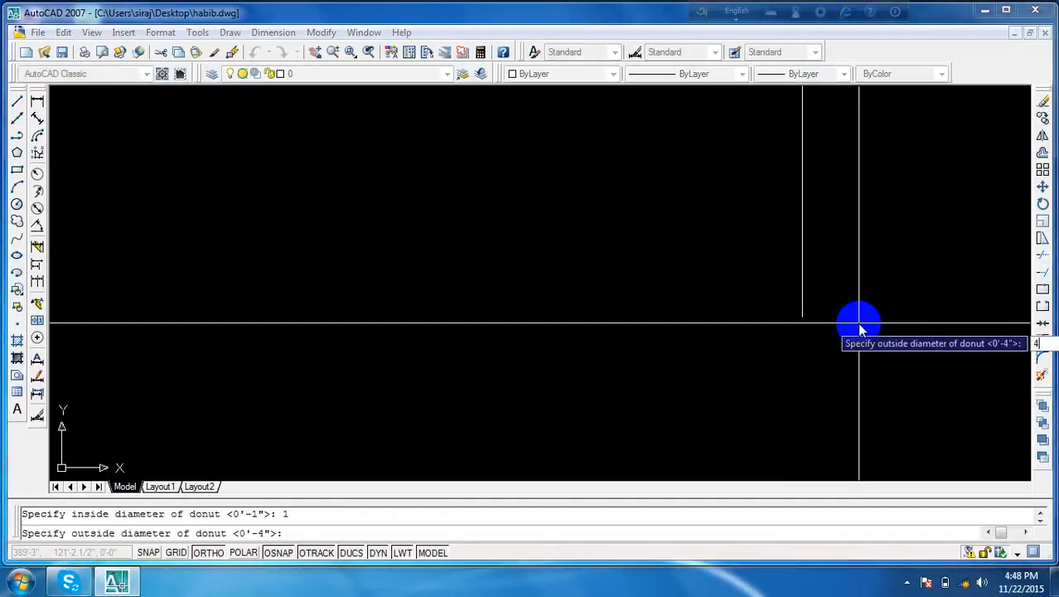
{"action": "key", "text": "Return"}
{"action": "left_click", "coordinate": [802, 316]}
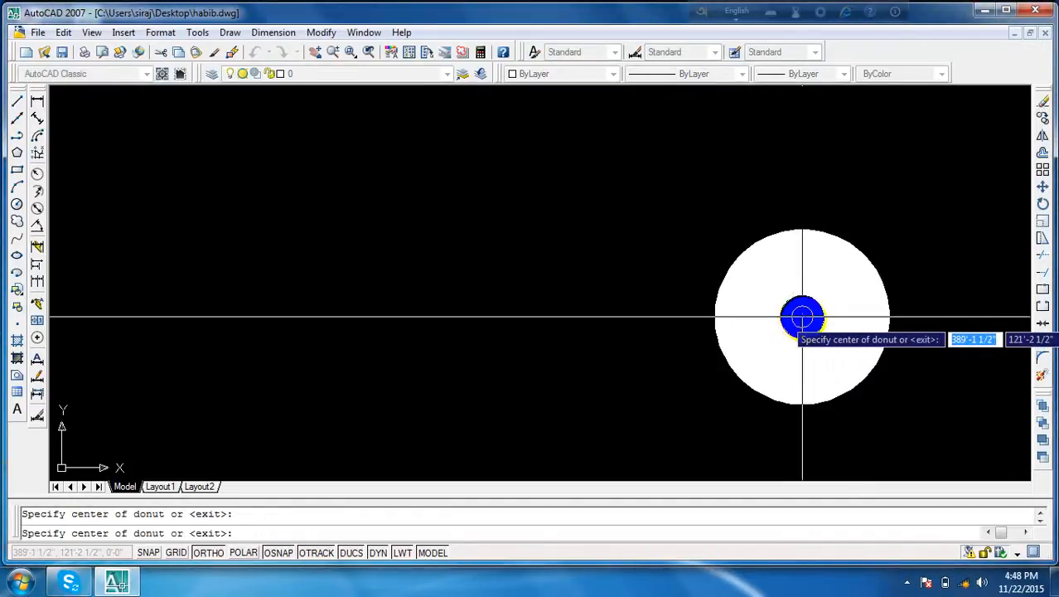
{"action": "key", "text": "Return"}
{"action": "left_click", "coordinate": [856, 317]}
{"action": "key", "text": "Delete"}
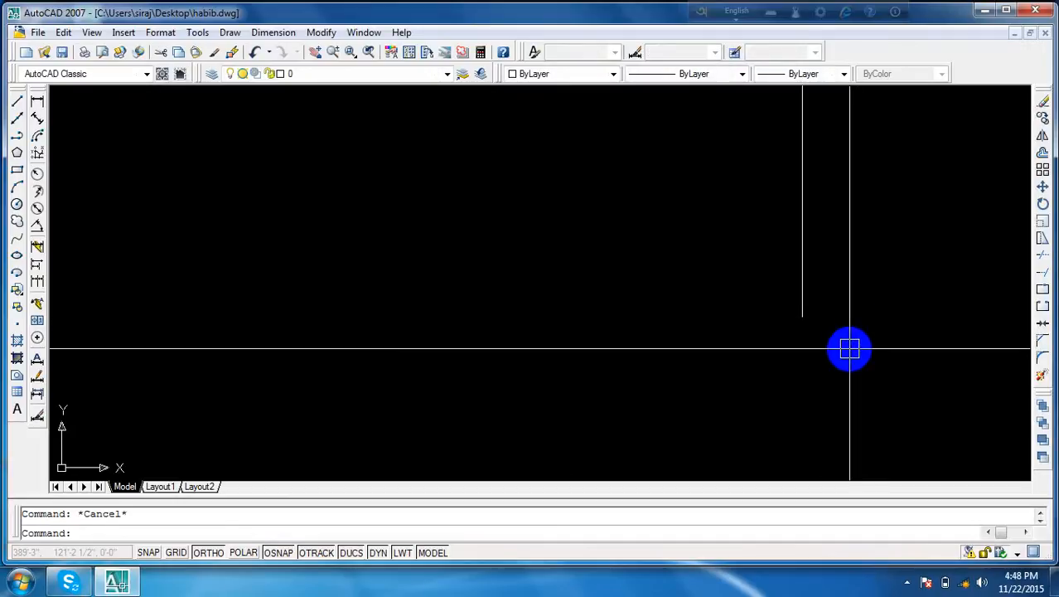
- Place a donut with inside and outside diameters both 4 inches, centred on the lower end of the last column's centre line
{"action": "type", "text": "do"}
{"action": "key", "text": "Return"}
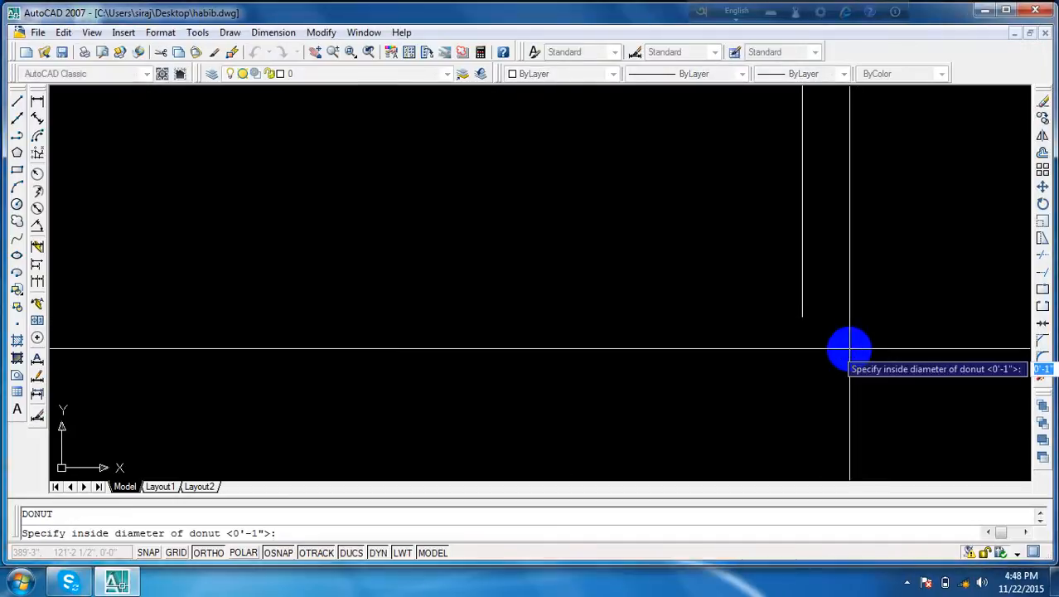
{"action": "type", "text": "4"}
{"action": "key", "text": "Return"}
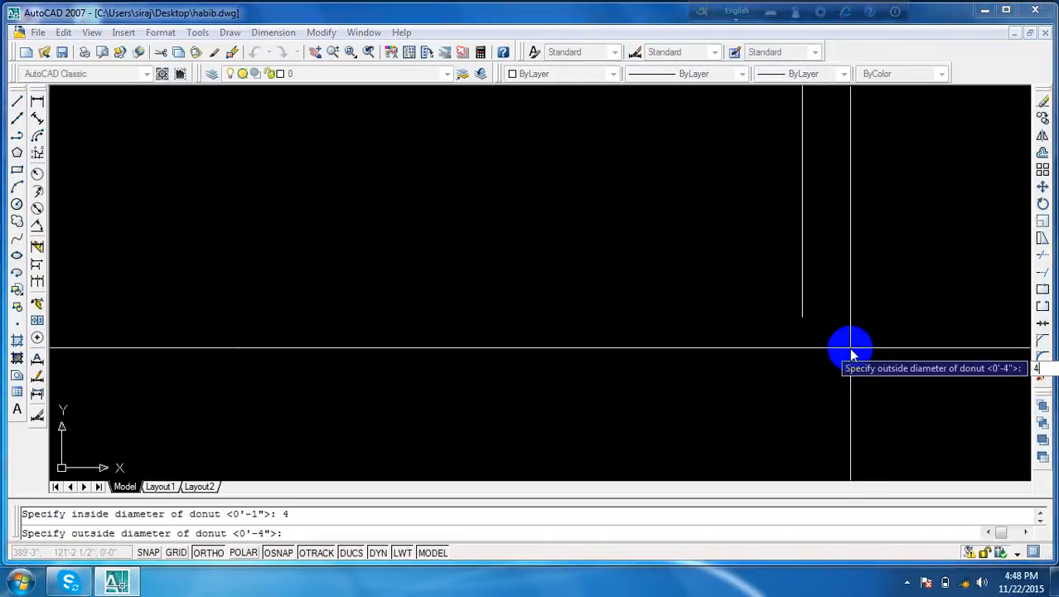
{"action": "type", "text": "4"}
{"action": "key", "text": "Return"}
{"action": "left_click", "coordinate": [801, 318]}
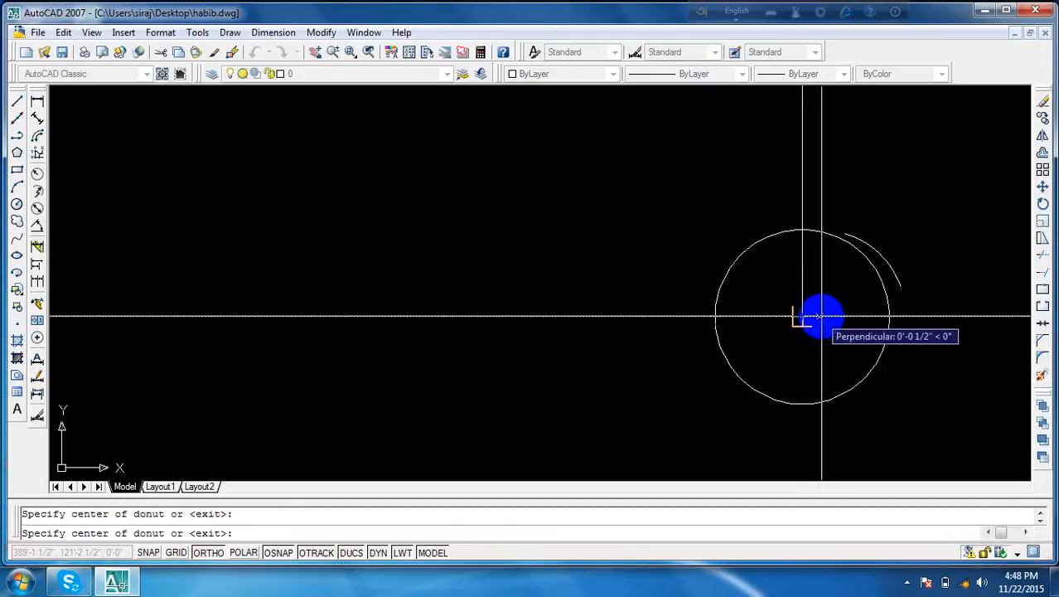
- Erase the 4-inch donut at the lower end of the last column's centre line
{"action": "scroll", "coordinate": [609, 344], "scroll_direction": "down", "scroll_amount": 4}
{"action": "middle_click_drag", "start_coordinate": [581, 358], "coordinate": [860, 279]}
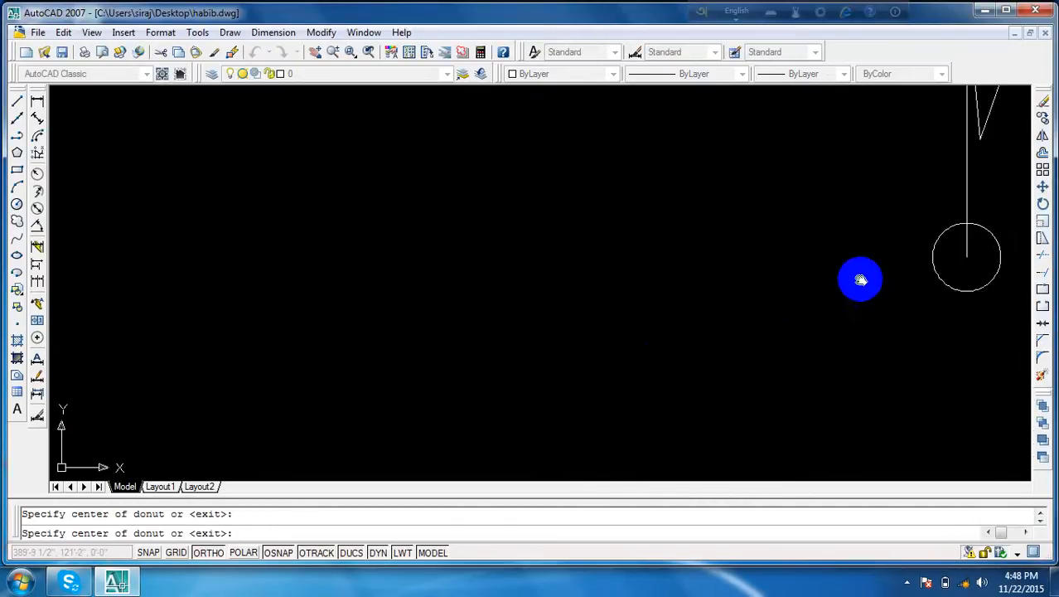
{"action": "scroll", "coordinate": [806, 300], "scroll_direction": "down", "scroll_amount": 4}
{"action": "middle_click_drag", "start_coordinate": [655, 324], "coordinate": [846, 296]}
{"action": "scroll", "coordinate": [682, 343], "scroll_direction": "down", "scroll_amount": 3}
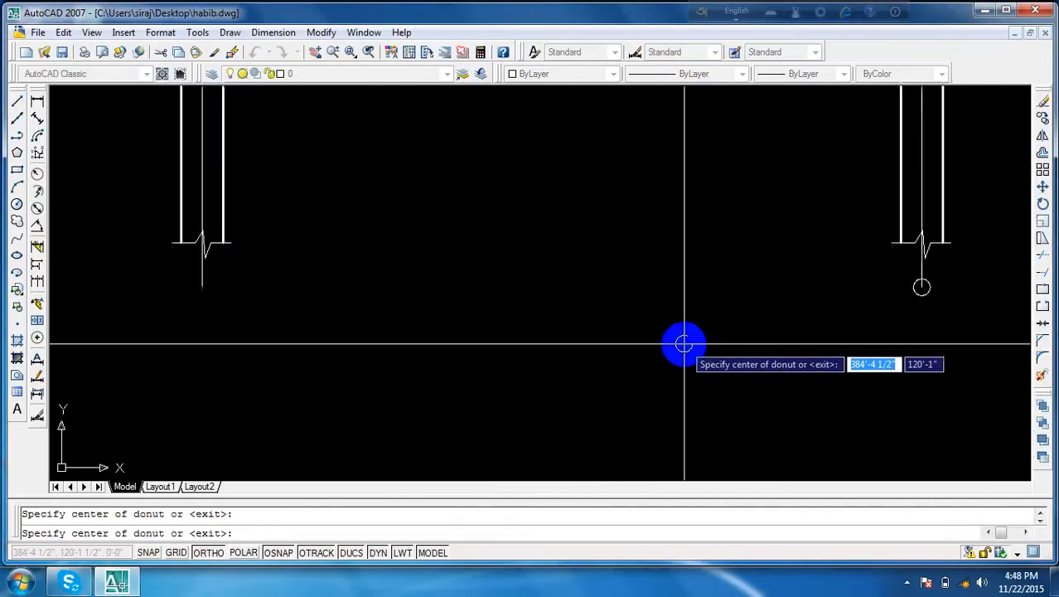
{"action": "middle_click_drag", "start_coordinate": [646, 366], "coordinate": [748, 357]}
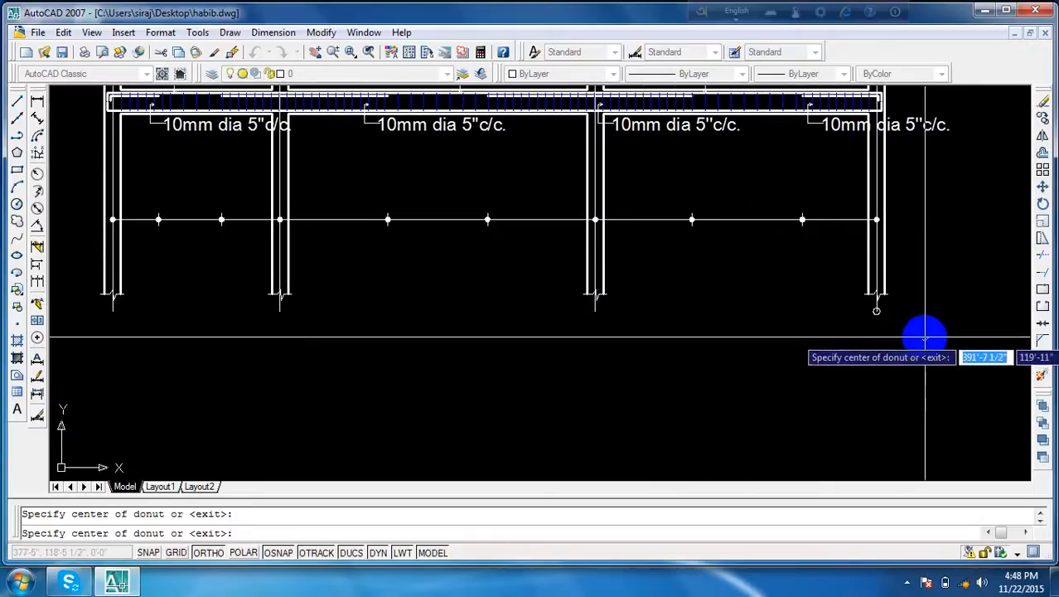
{"action": "key", "text": "Escape"}
{"action": "scroll", "coordinate": [870, 307], "scroll_direction": "up", "scroll_amount": 3}
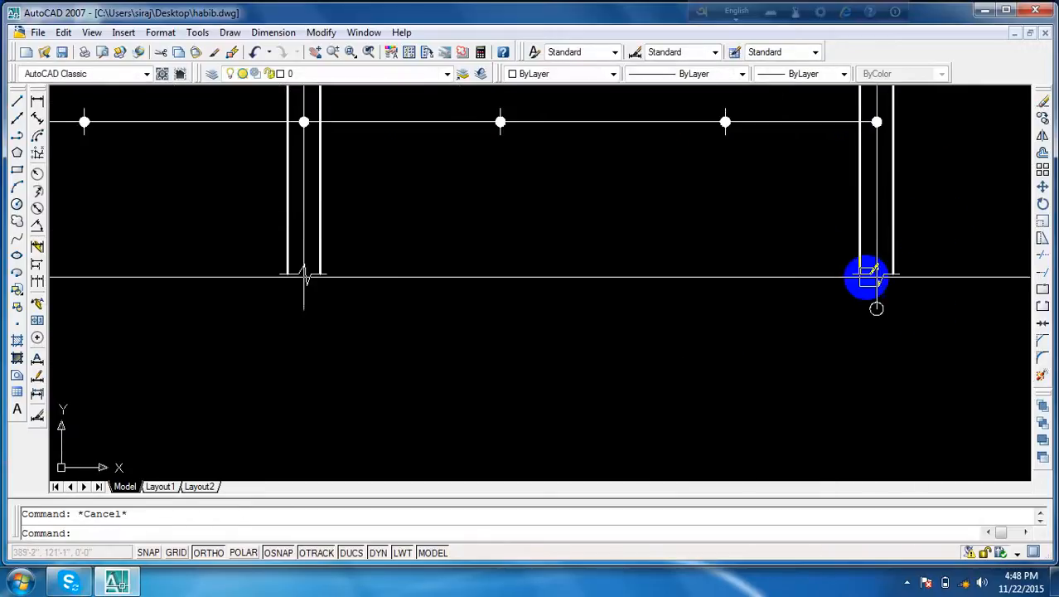
{"action": "scroll", "coordinate": [893, 314], "scroll_direction": "up", "scroll_amount": 3}
{"action": "scroll", "coordinate": [870, 294], "scroll_direction": "up", "scroll_amount": 3}
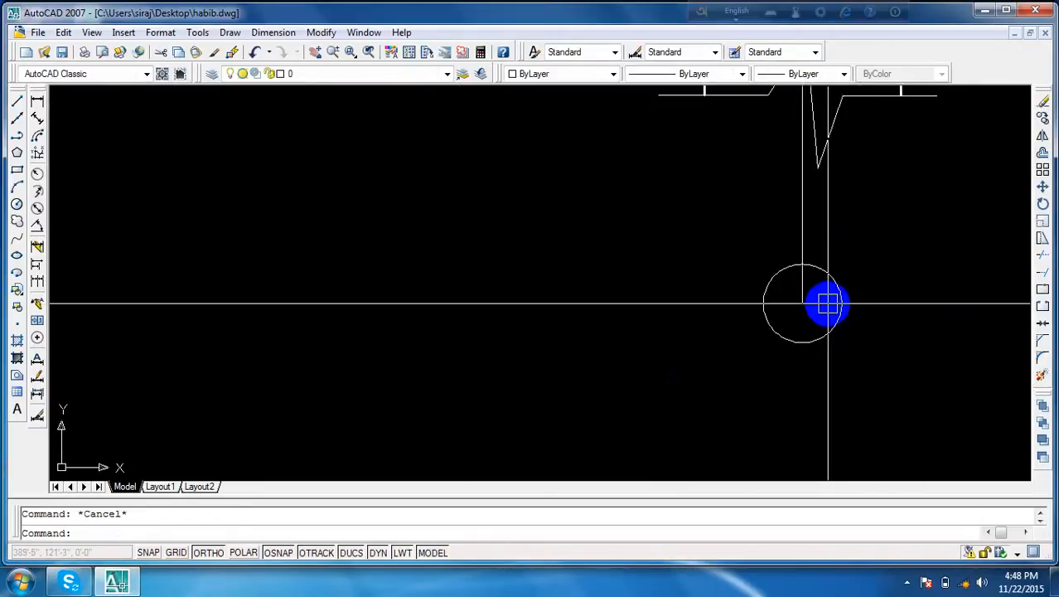
{"action": "left_click", "coordinate": [834, 301]}
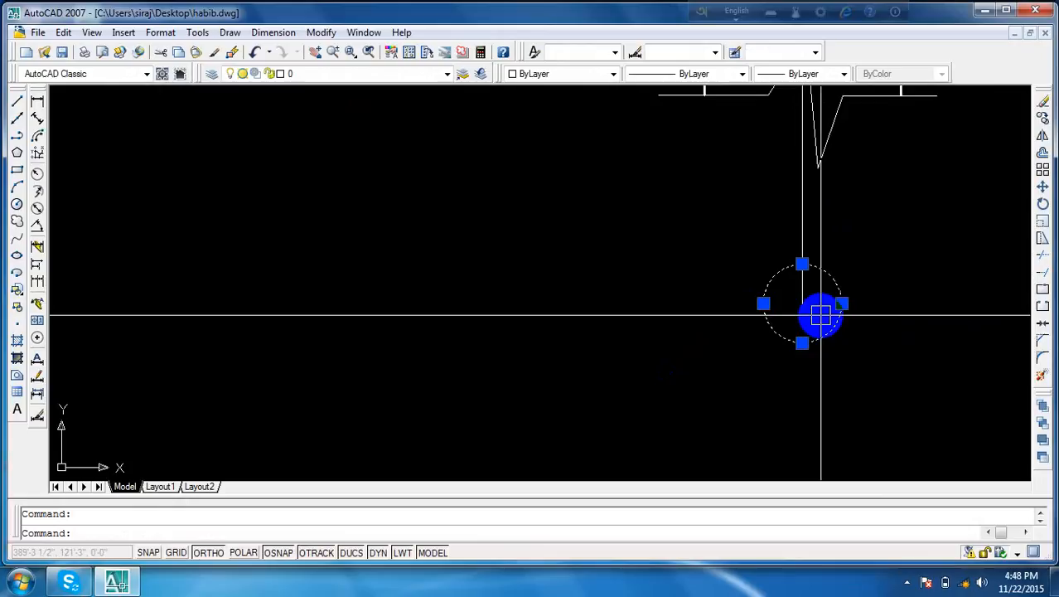
{"action": "key", "text": "Delete"}
- Place a donut with inside and outside diameters both 8 inches, centred on the lower end of the last column's centre line
{"action": "middle_click_drag", "start_coordinate": [818, 312], "coordinate": [831, 359]}
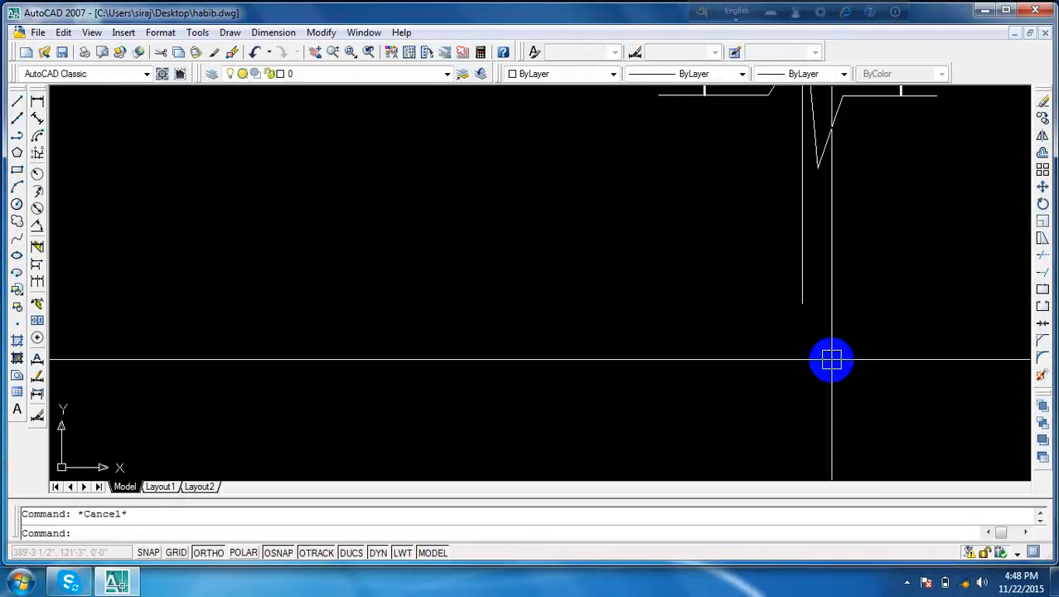
{"action": "type", "text": "d"}
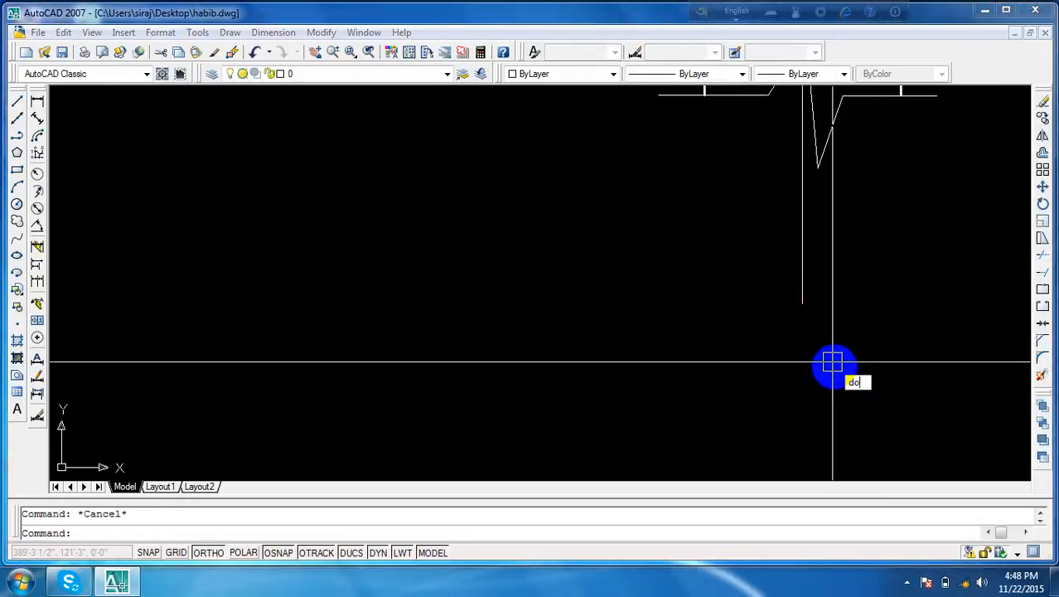
{"action": "type", "text": "o"}
{"action": "key", "text": "Return"}
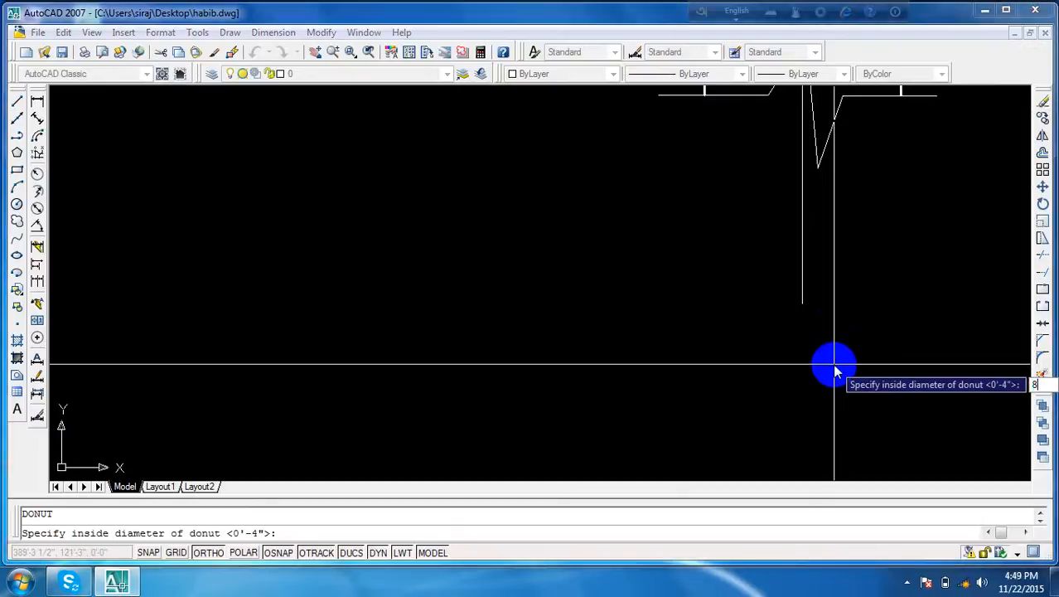
{"action": "type", "text": "8"}
{"action": "key", "text": "Return"}
{"action": "type", "text": "8"}
{"action": "key", "text": "Return"}
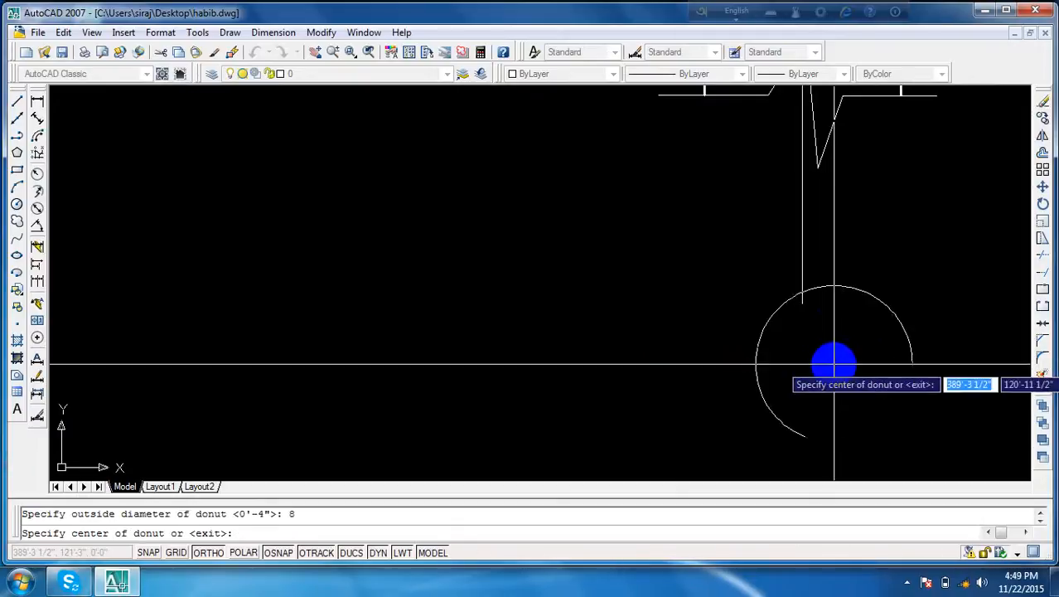
{"action": "left_click", "coordinate": [802, 305]}
- Place the same 8-inch donut on the lower ends of the other three columns' centre lines
{"action": "scroll", "coordinate": [489, 319], "scroll_direction": "down", "scroll_amount": 8}
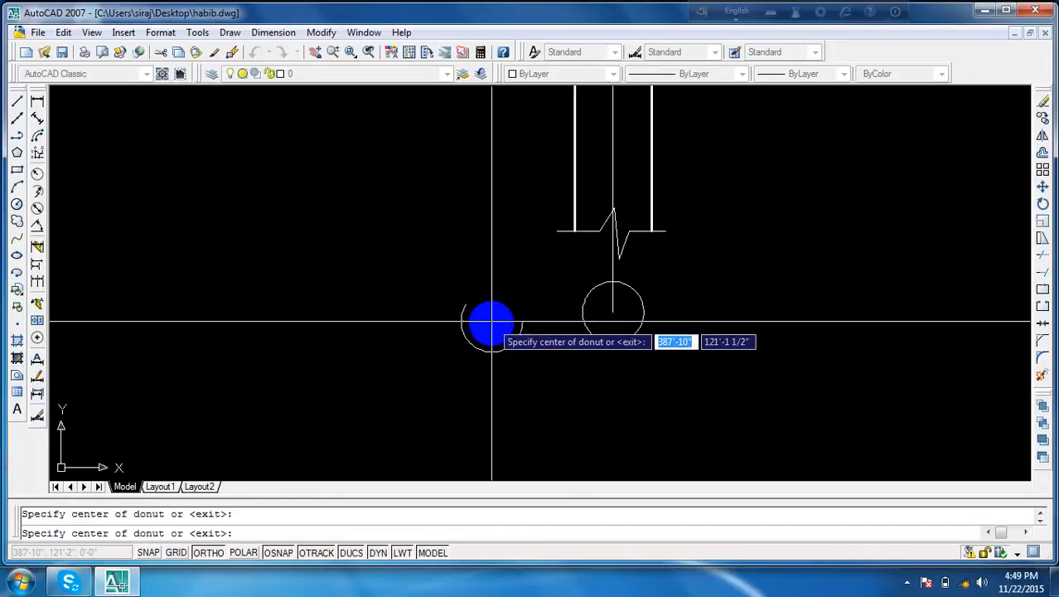
{"action": "middle_click_drag", "start_coordinate": [489, 333], "coordinate": [758, 333]}
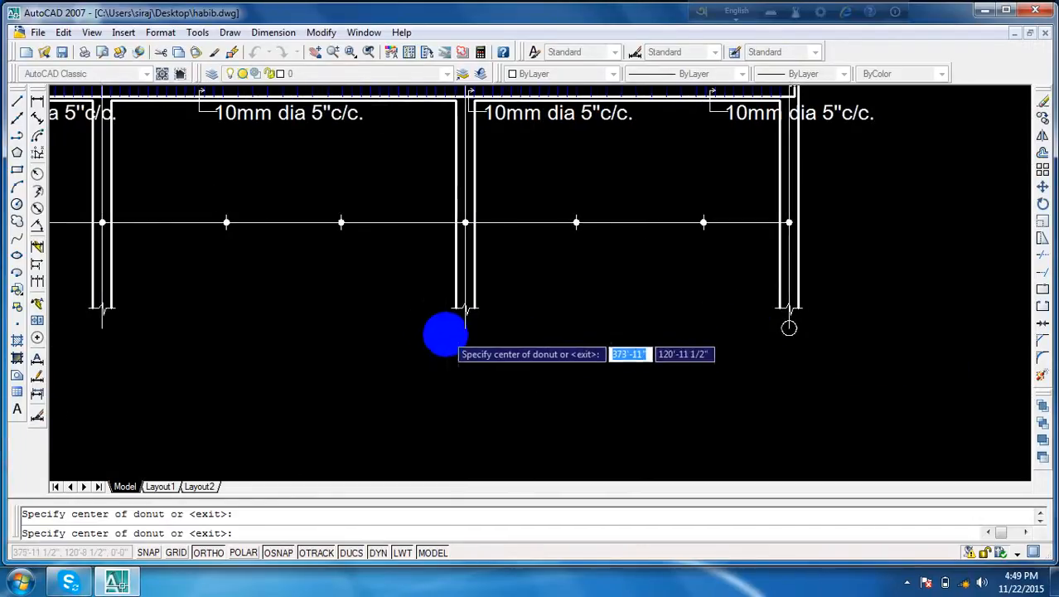
{"action": "scroll", "coordinate": [484, 338], "scroll_direction": "up", "scroll_amount": 10}
{"action": "scroll", "coordinate": [577, 325], "scroll_direction": "down", "scroll_amount": 8}
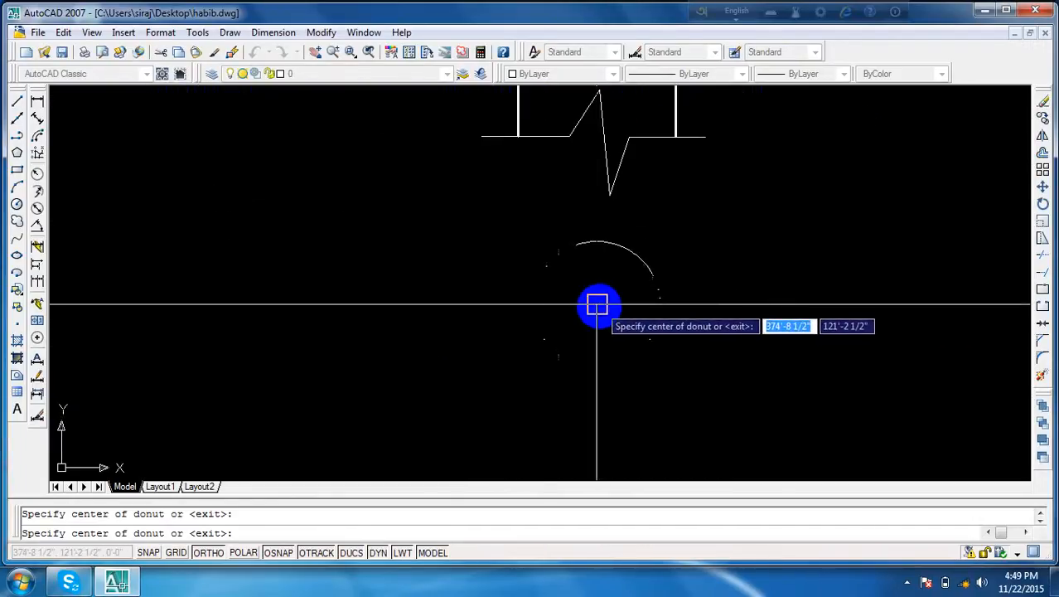
{"action": "middle_click_drag", "start_coordinate": [415, 334], "coordinate": [685, 296]}
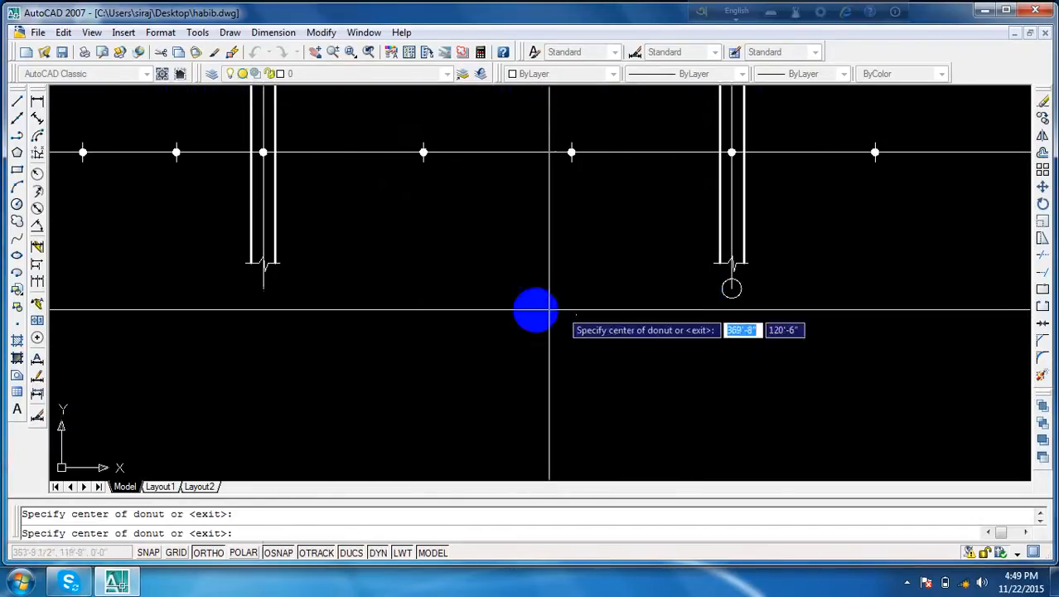
{"action": "scroll", "coordinate": [220, 293], "scroll_direction": "up", "scroll_amount": 3}
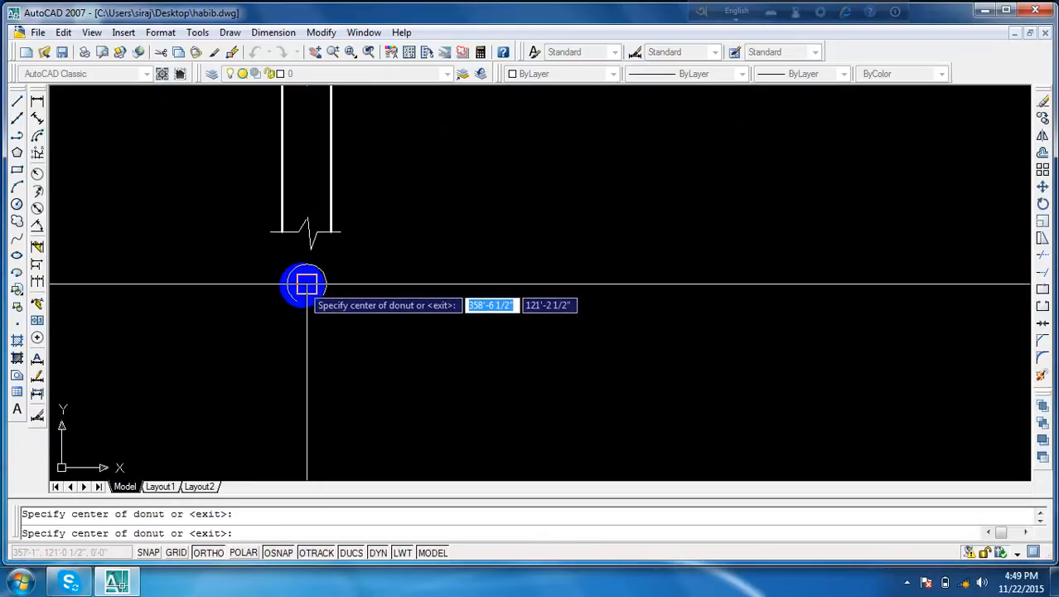
{"action": "scroll", "coordinate": [306, 284], "scroll_direction": "down", "scroll_amount": 6}
{"action": "middle_click_drag", "start_coordinate": [253, 349], "coordinate": [355, 350]}
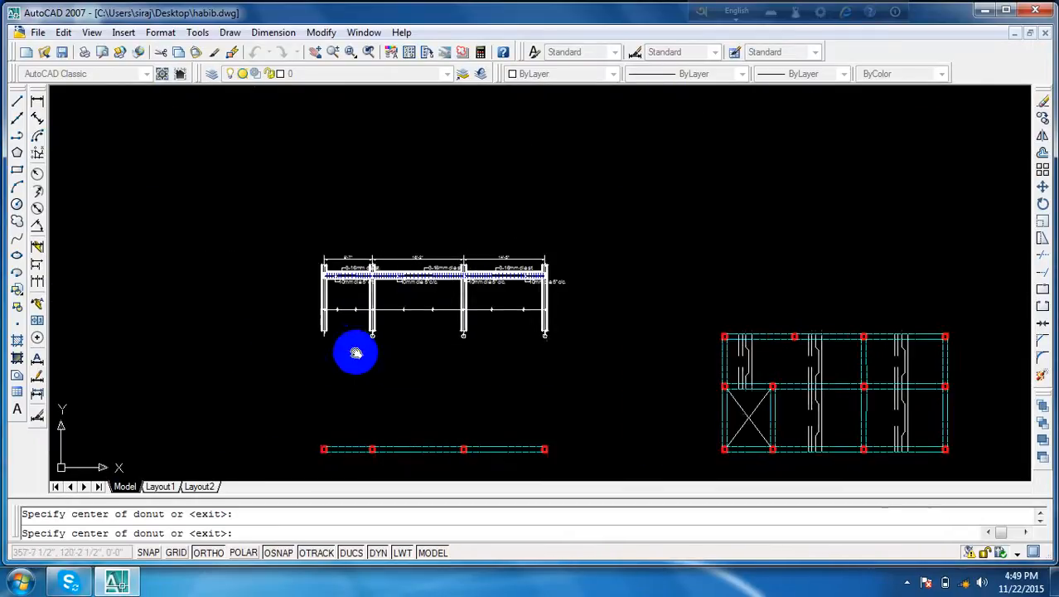
{"action": "scroll", "coordinate": [354, 350], "scroll_direction": "up", "scroll_amount": 3}
{"action": "scroll", "coordinate": [448, 335], "scroll_direction": "up", "scroll_amount": 3}
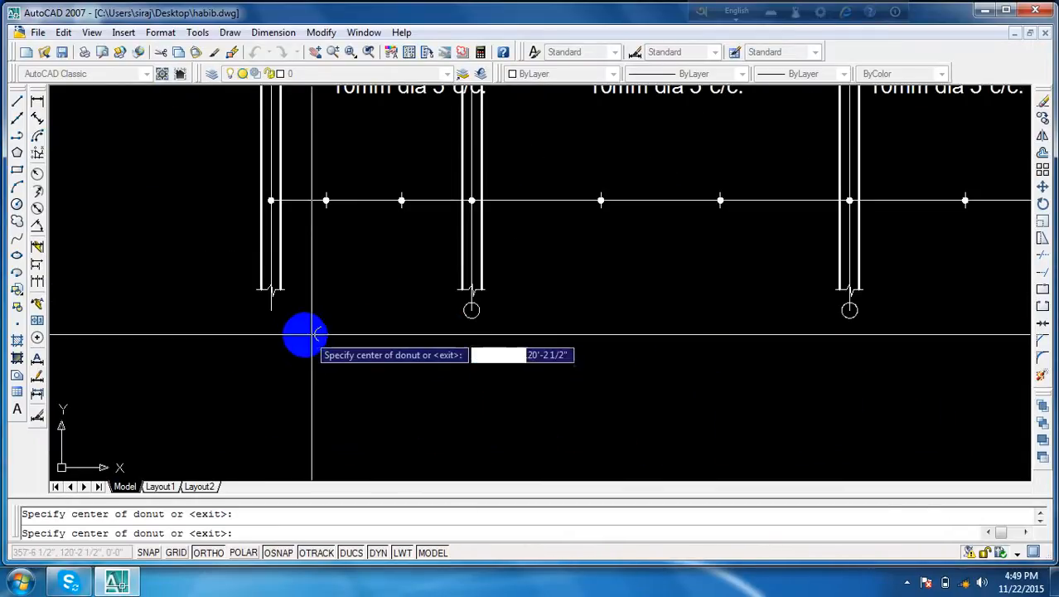
{"action": "left_click", "coordinate": [271, 312]}
{"action": "scroll", "coordinate": [271, 309], "scroll_direction": "up", "scroll_amount": 4}
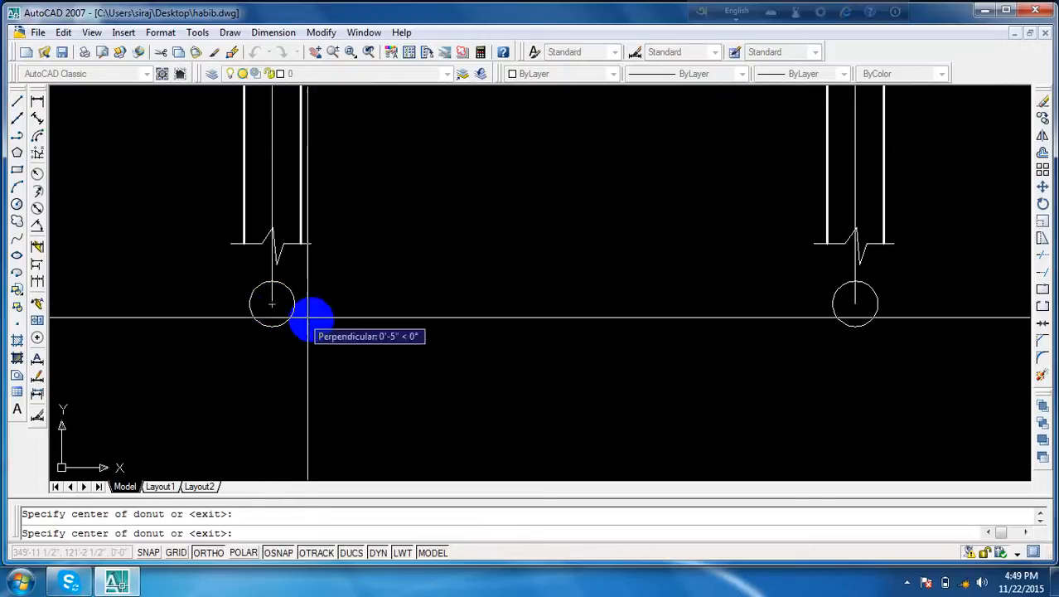
{"action": "key", "text": "Escape"}
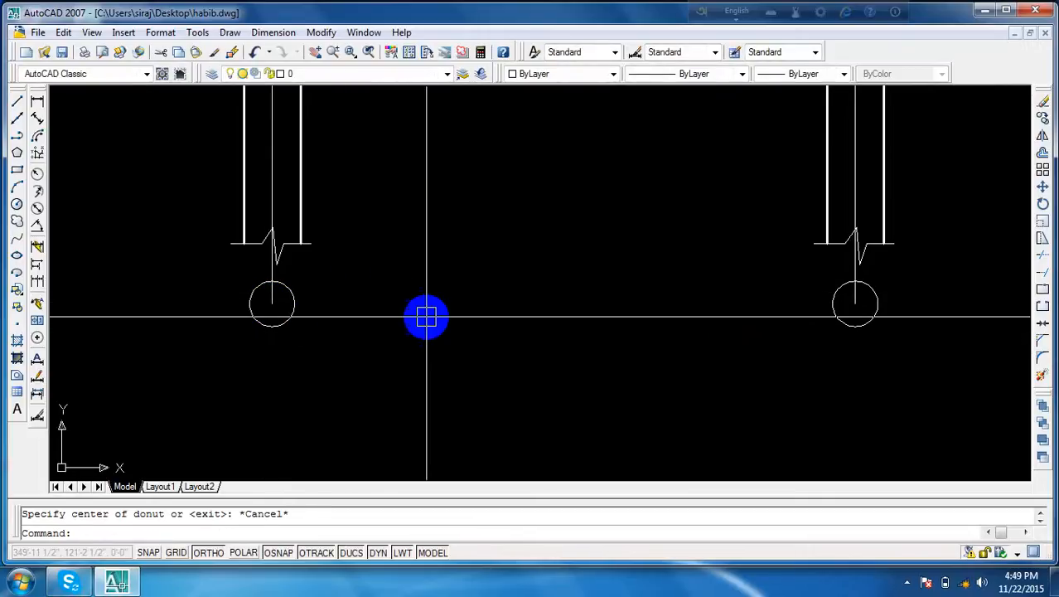
- Try trimming the centre lines inside the first two columns' circles, and undo the trim
{"action": "type", "text": "tr"}
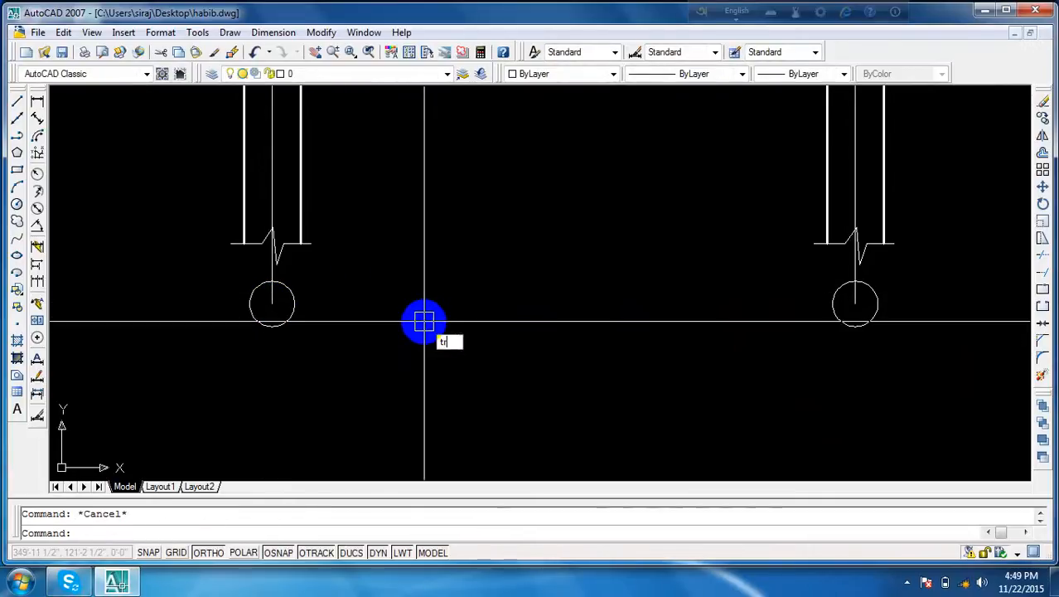
{"action": "key", "text": "Return"}
{"action": "key", "text": "Return"}
{"action": "left_click", "coordinate": [273, 299]}
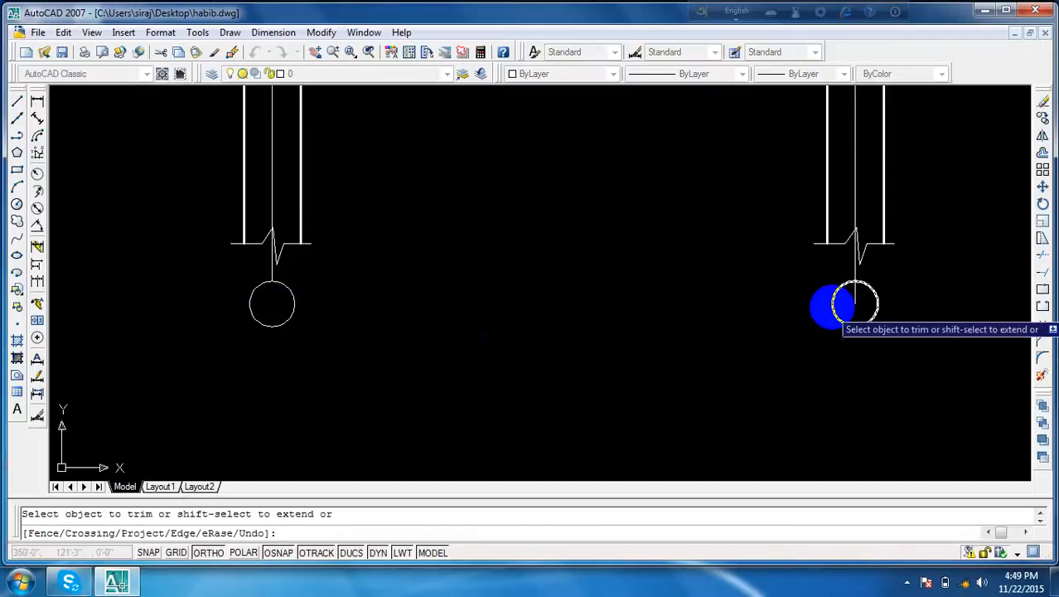
{"action": "left_click", "coordinate": [859, 304]}
{"action": "key", "text": "Escape"}
{"action": "left_click", "coordinate": [259, 53]}
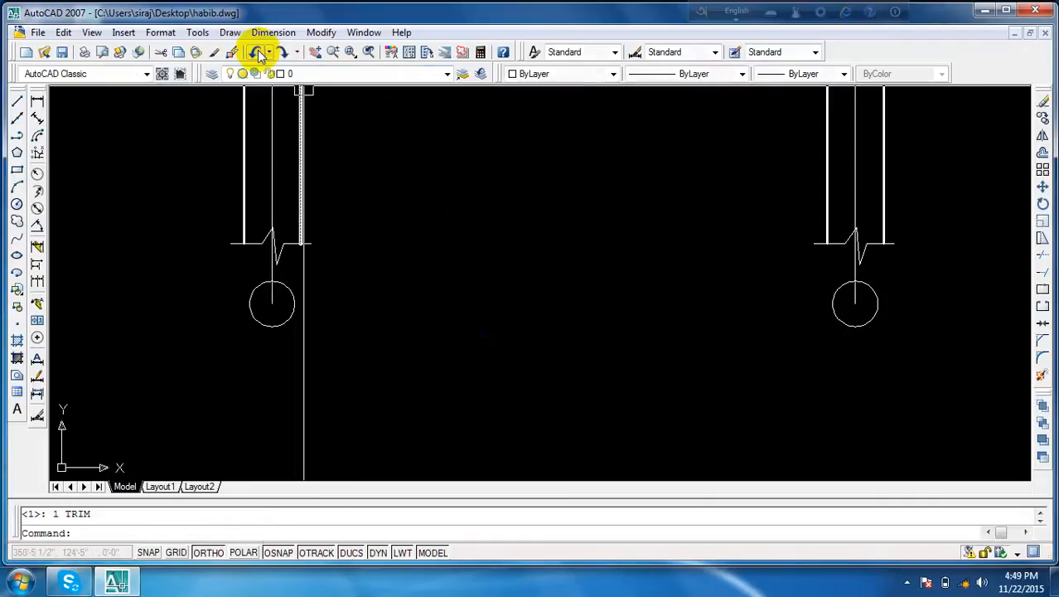
{"action": "key", "text": "Escape"}
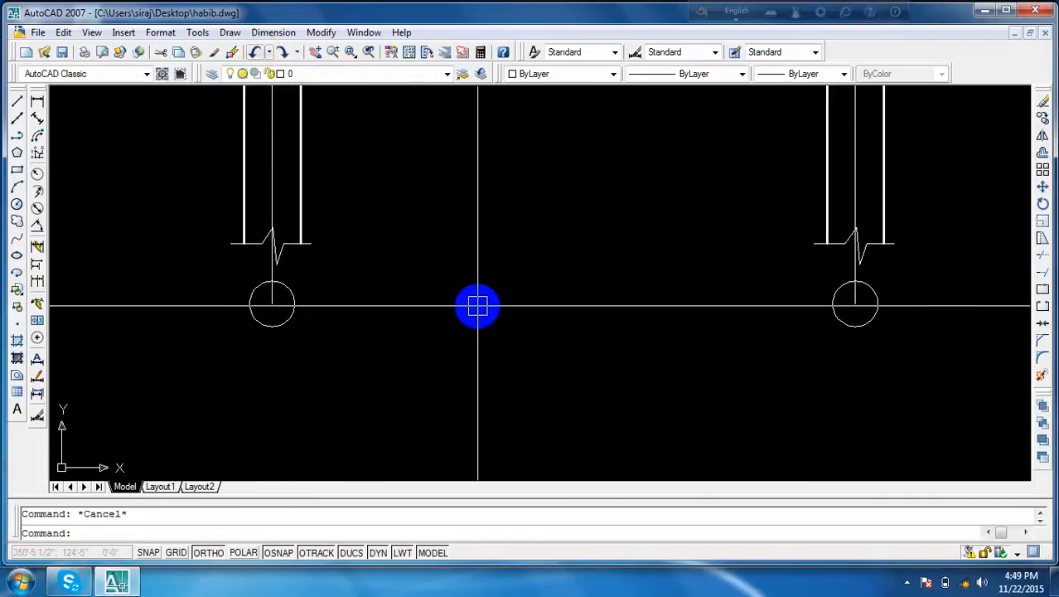
- Add the multiline text "A", 5 inches high, in the space between the first two columns' circles
{"action": "type", "text": "t"}
{"action": "key", "text": "Return"}
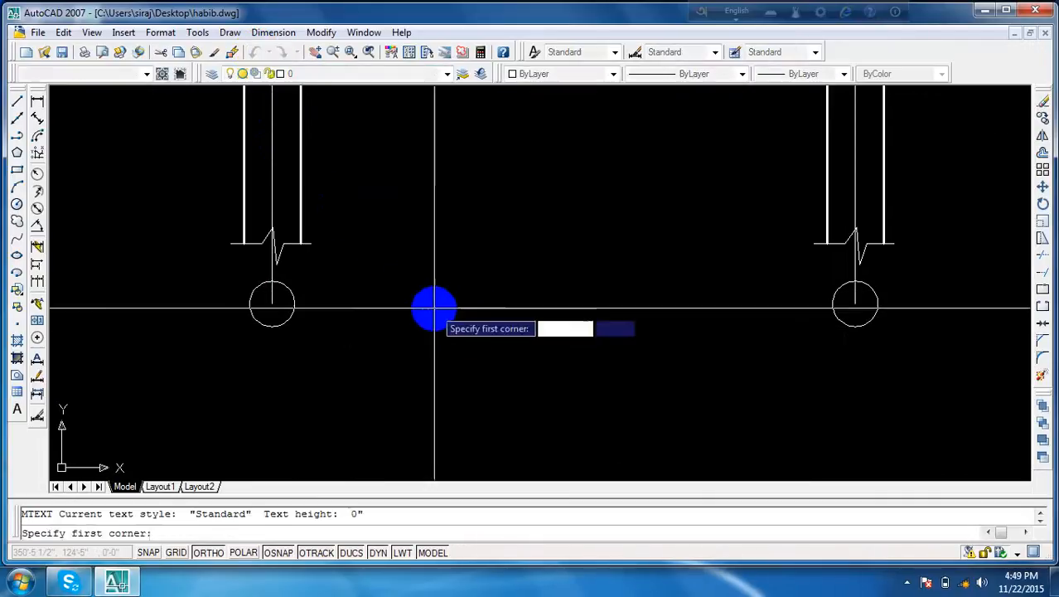
{"action": "left_click", "coordinate": [434, 308]}
{"action": "left_click", "coordinate": [763, 397]}
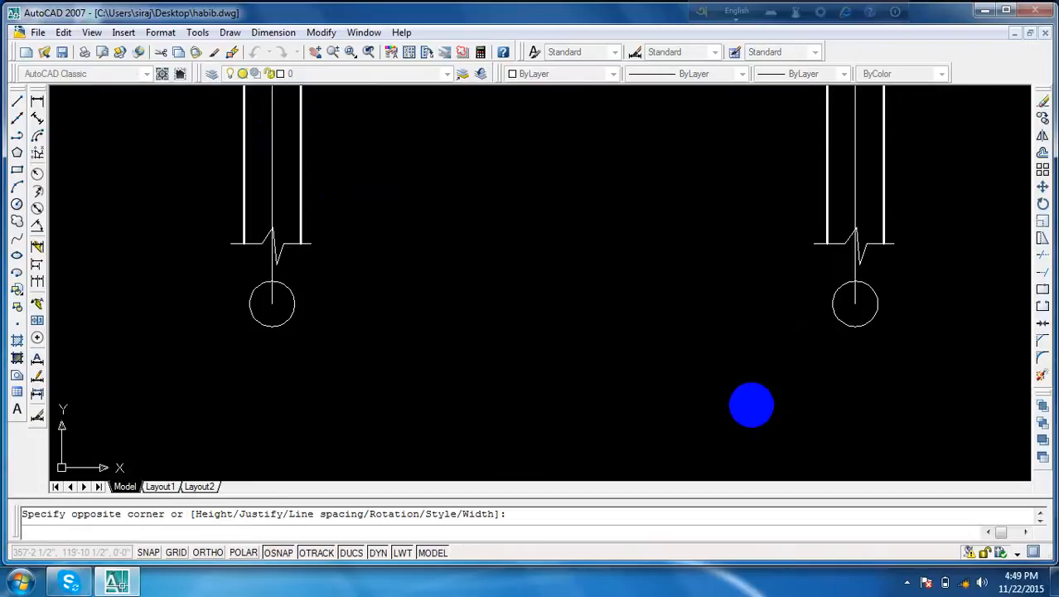
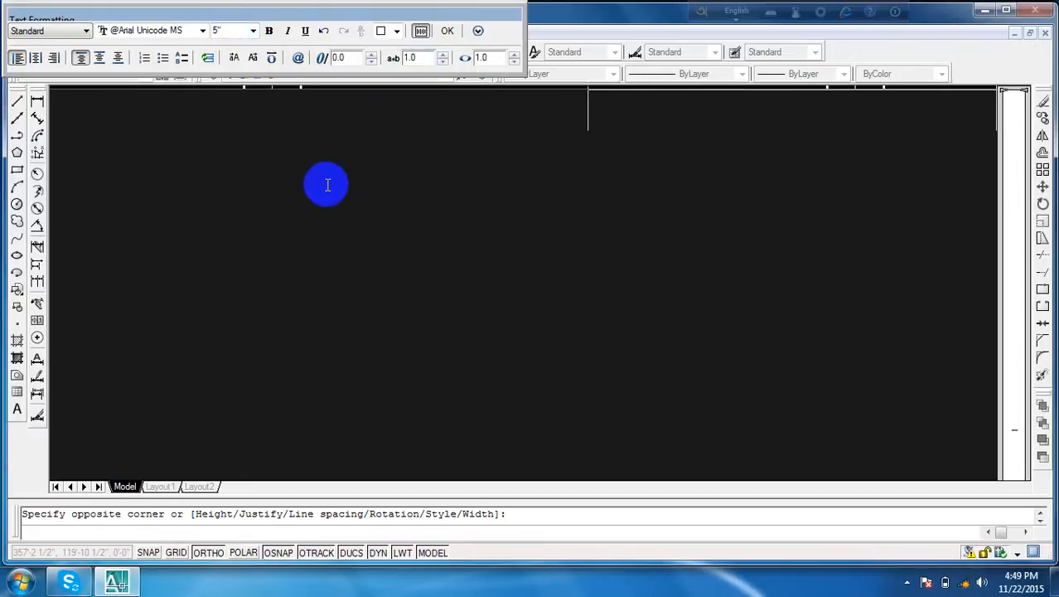
{"action": "type", "text": "A"}
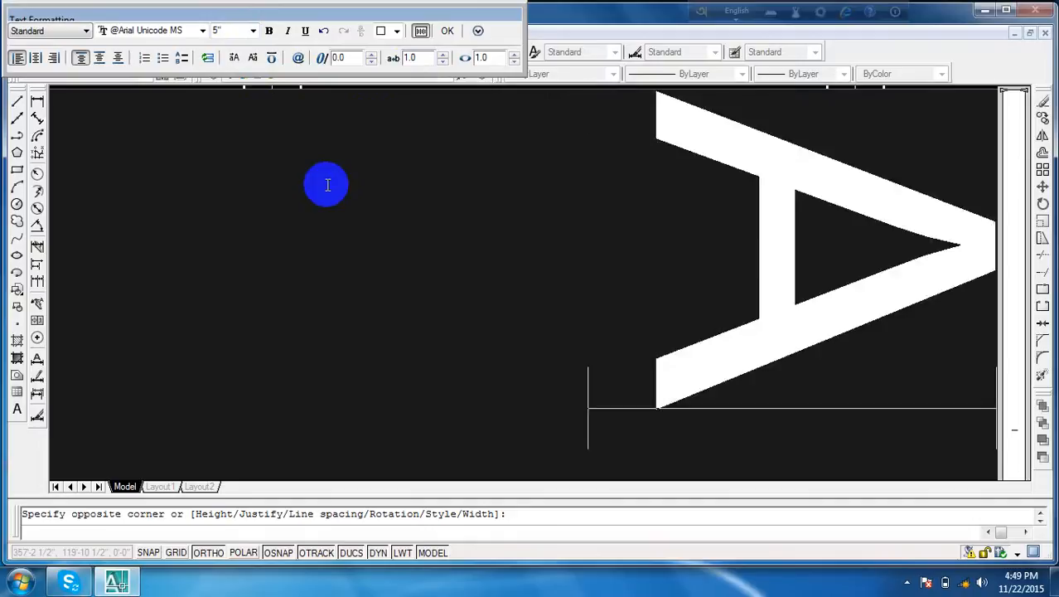
{"action": "left_click", "coordinate": [447, 31]}
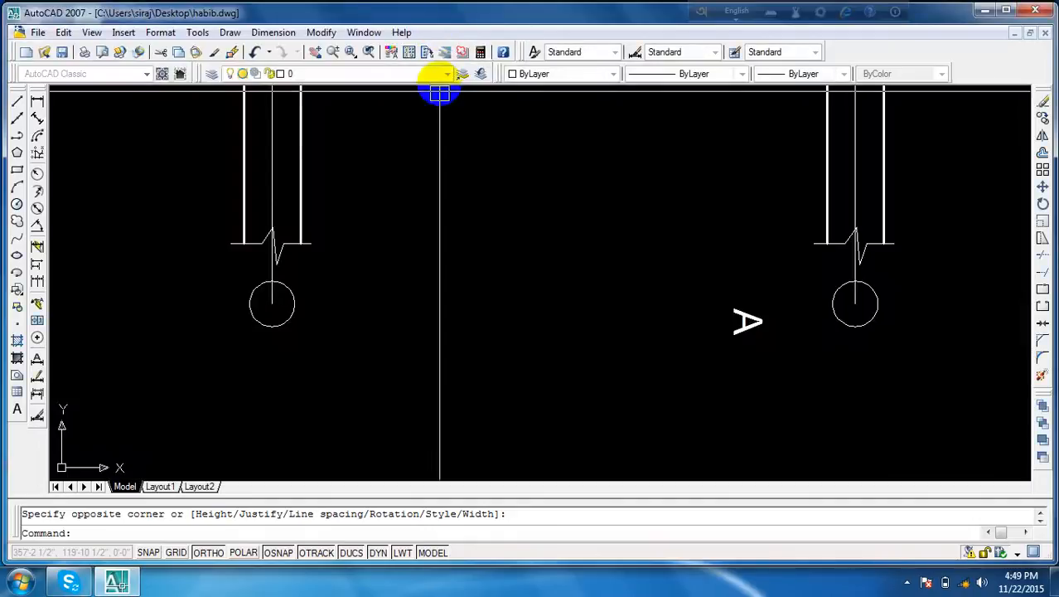
- Rotate the letter A upright about a point near its tip
{"action": "left_click", "coordinate": [753, 335]}
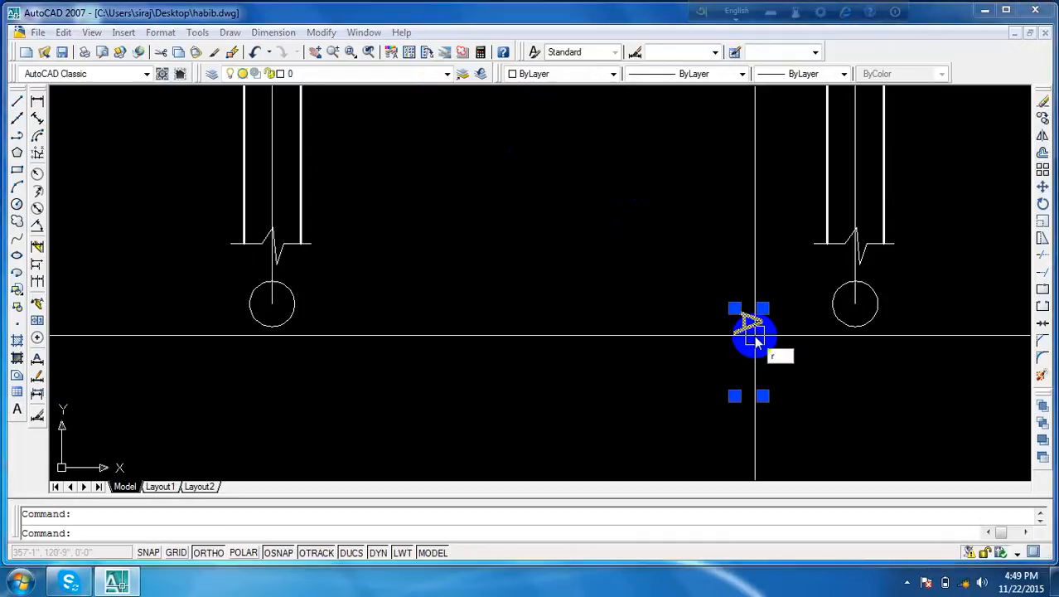
{"action": "type", "text": "ro"}
{"action": "key", "text": "Return"}
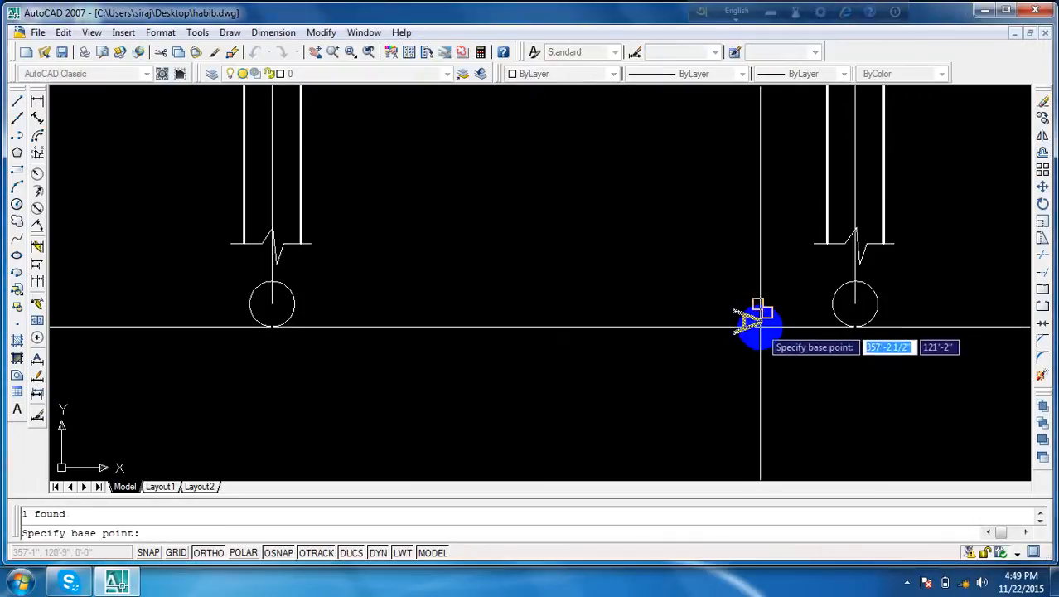
{"action": "left_click", "coordinate": [760, 318]}
{"action": "left_click", "coordinate": [747, 247]}
{"action": "key", "text": "Return"}
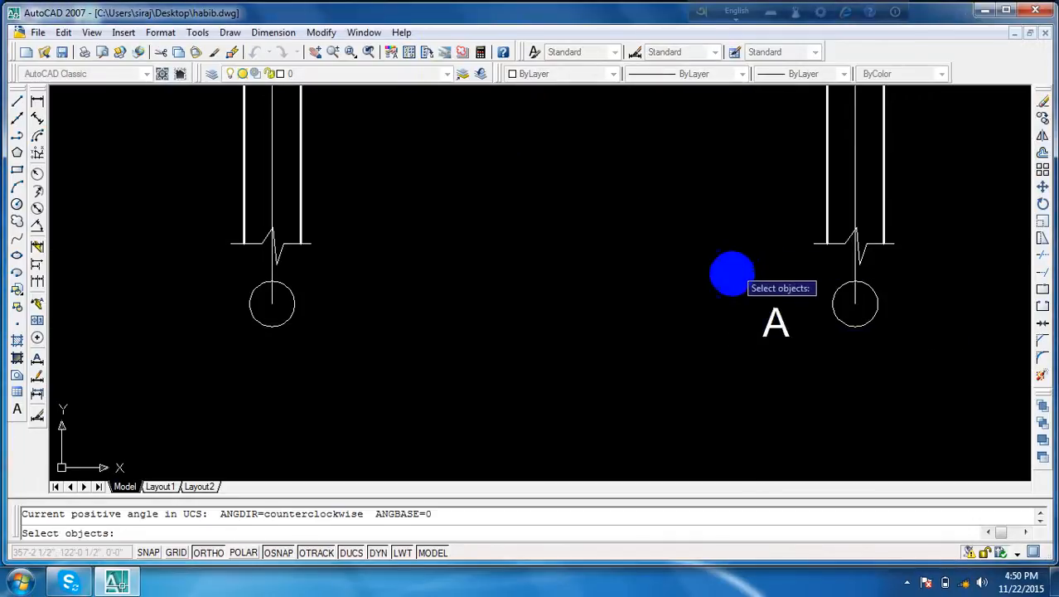
{"action": "key", "text": "Escape"}
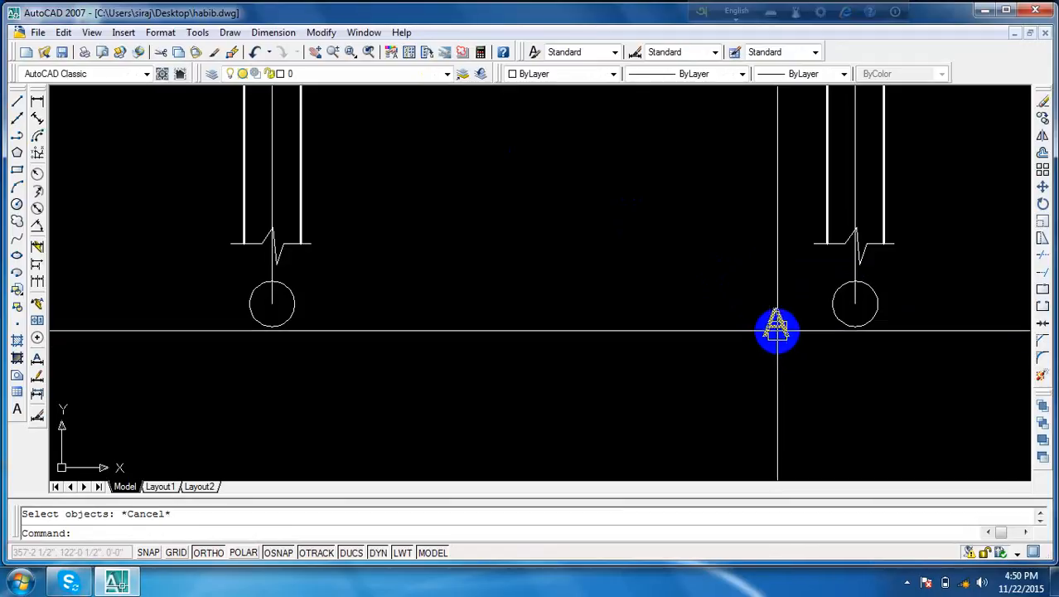
- Copy the loose letter A by its tip onto the centre line inside the first column's circle, with Ortho off
{"action": "type", "text": "co"}
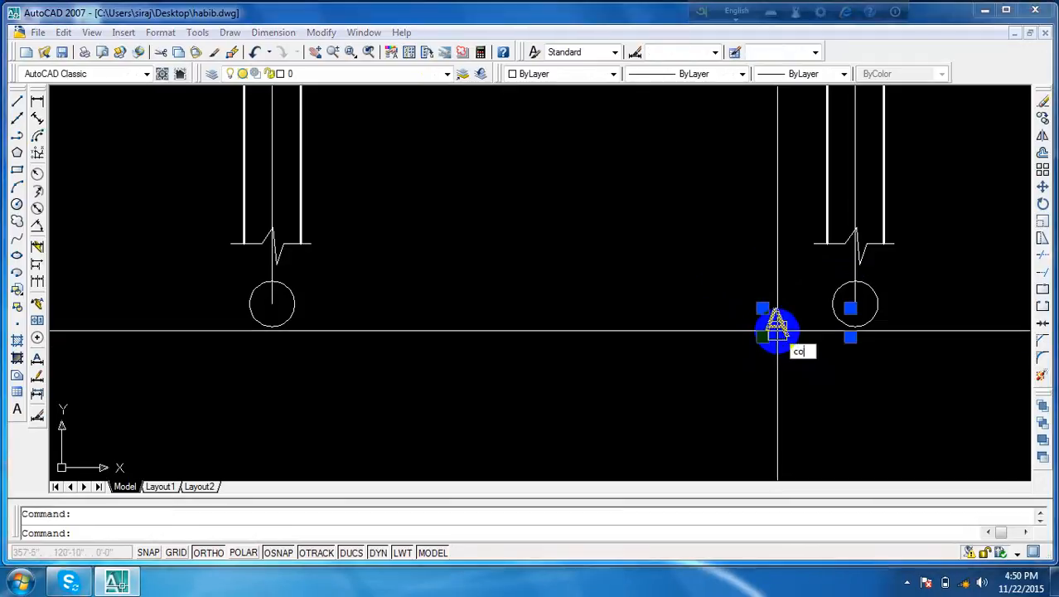
{"action": "key", "text": "Return"}
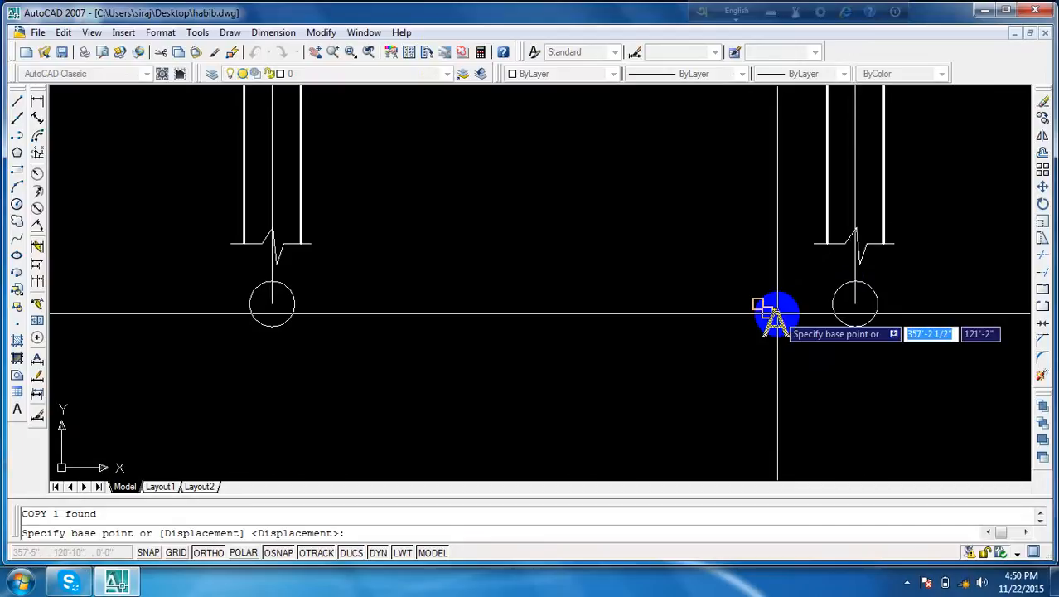
{"action": "scroll", "coordinate": [772, 315], "scroll_direction": "up", "scroll_amount": 4}
{"action": "left_click", "coordinate": [777, 314]}
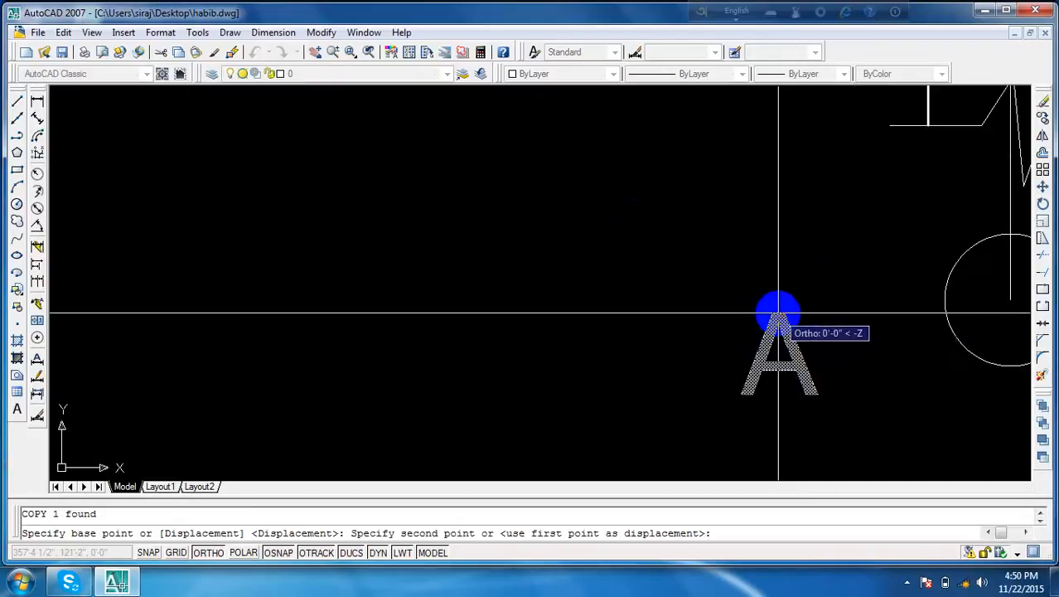
{"action": "scroll", "coordinate": [444, 320], "scroll_direction": "down", "scroll_amount": 3}
{"action": "middle_click_drag", "start_coordinate": [443, 315], "coordinate": [732, 291]}
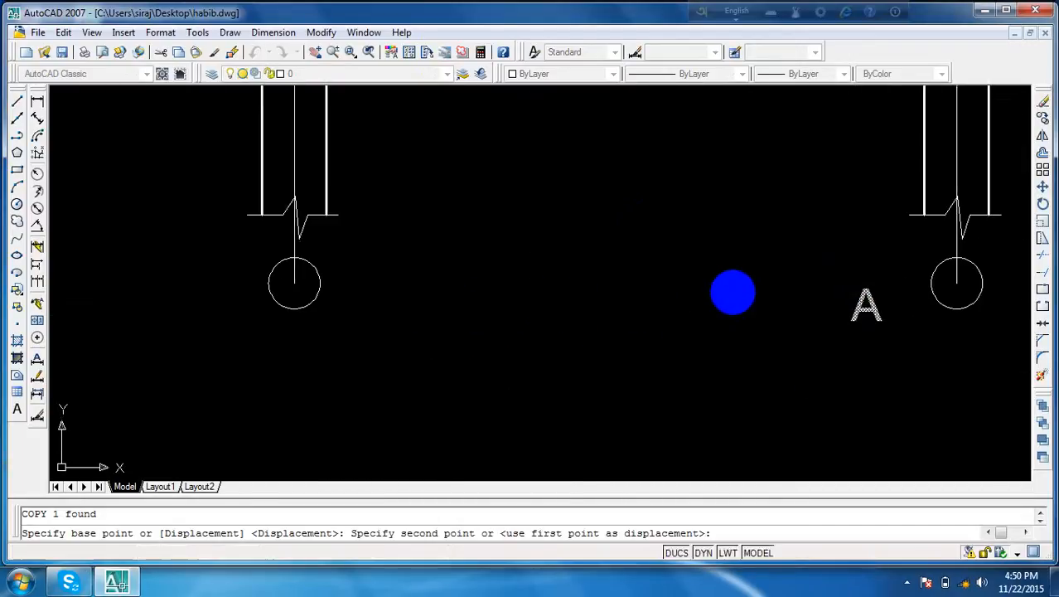
{"action": "scroll", "coordinate": [300, 274], "scroll_direction": "up", "scroll_amount": 3}
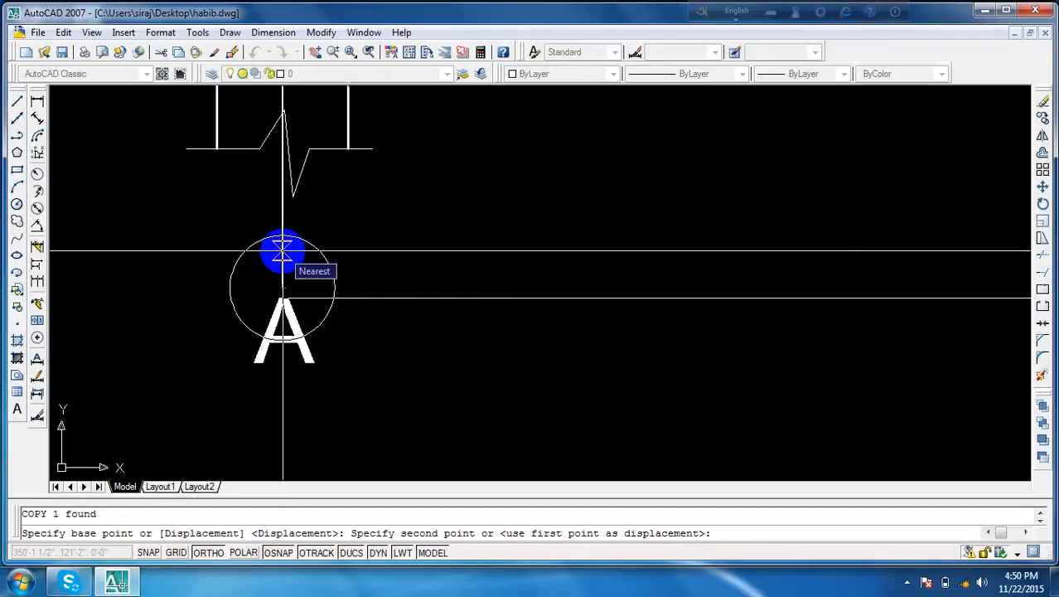
{"action": "key", "text": "F8"}
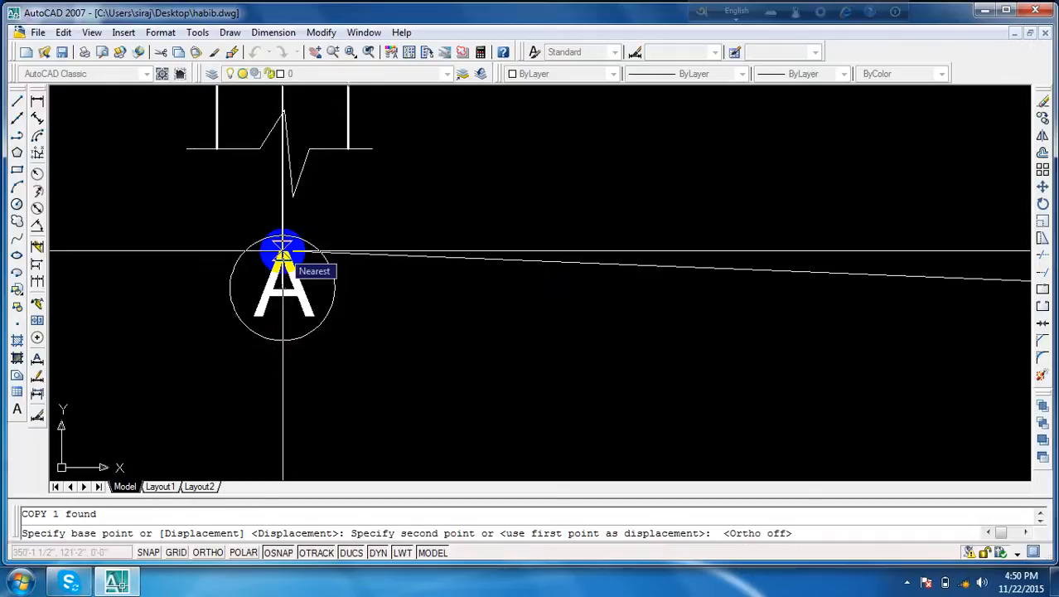
{"action": "left_click", "coordinate": [283, 251]}
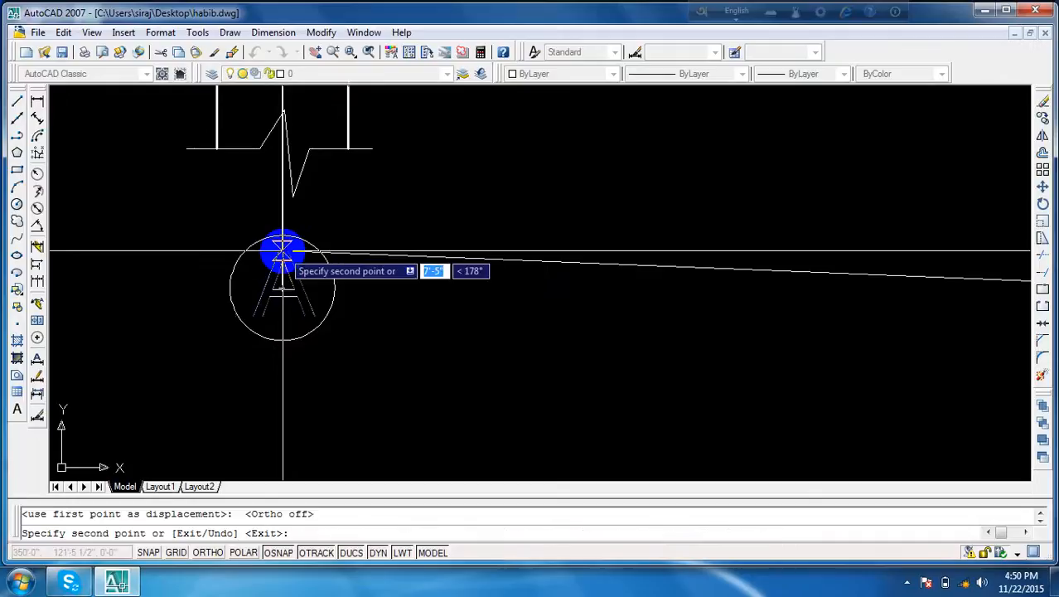
- Place further copies of the letter A inside the circles of the second, third and fourth columns
{"action": "scroll", "coordinate": [734, 251], "scroll_direction": "down", "scroll_amount": 2}
{"action": "mouse_move", "coordinate": [747, 254]}
{"action": "middle_mouse_down"}
{"action": "mouse_move", "coordinate": [553, 253]}
{"action": "mouse_move", "coordinate": [367, 216]}
{"action": "middle_mouse_up"}
{"action": "scroll", "coordinate": [908, 220], "scroll_direction": "up", "scroll_amount": 3}
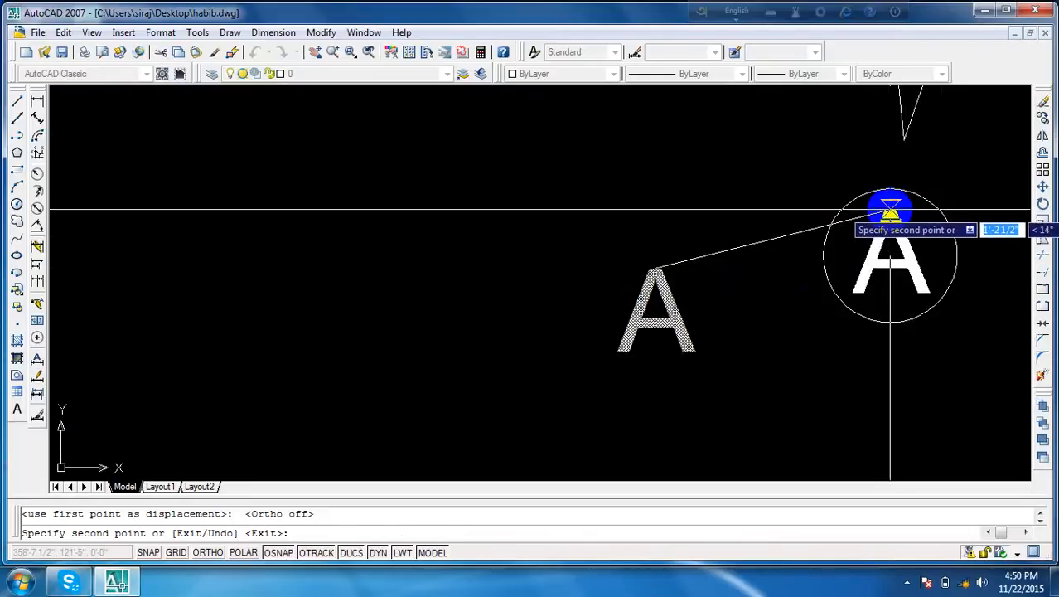
{"action": "scroll", "coordinate": [1003, 217], "scroll_direction": "down", "scroll_amount": 6}
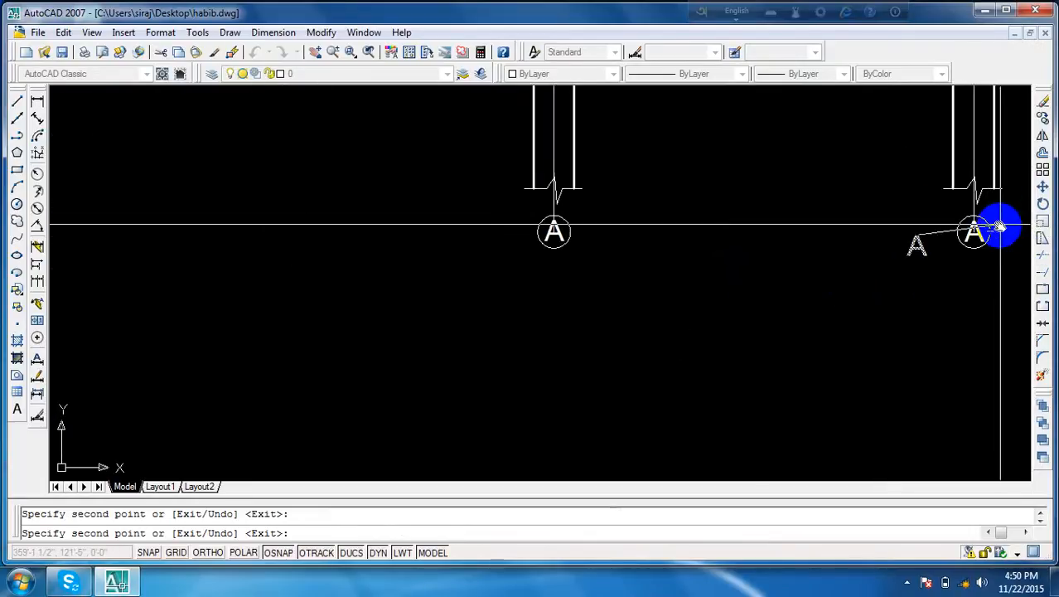
{"action": "middle_click_drag", "start_coordinate": [1000, 227], "coordinate": [450, 259]}
{"action": "scroll", "coordinate": [740, 265], "scroll_direction": "down", "scroll_amount": 5}
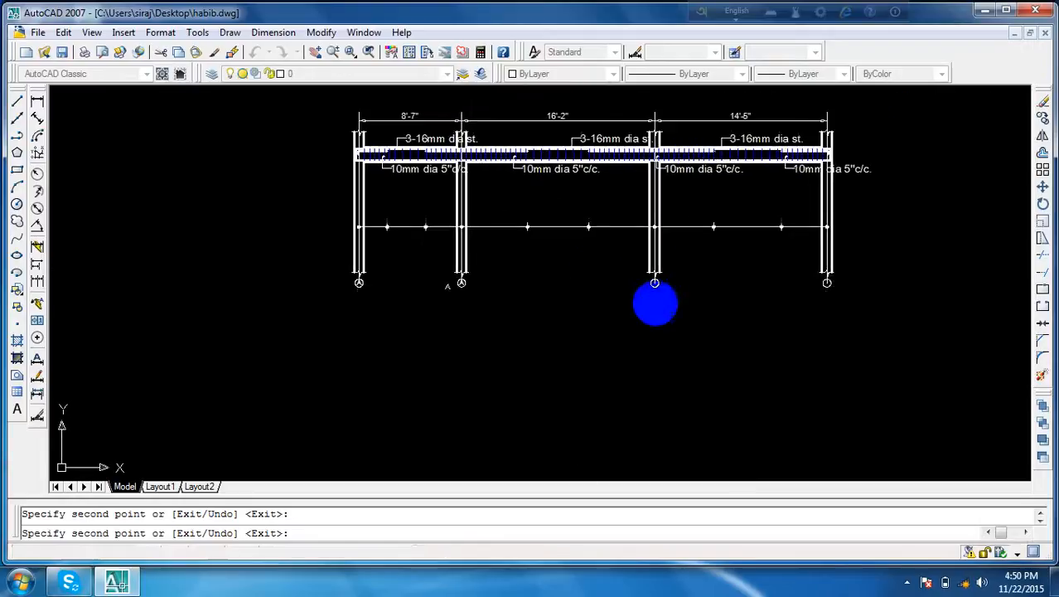
{"action": "scroll", "coordinate": [586, 294], "scroll_direction": "up", "scroll_amount": 6}
{"action": "scroll", "coordinate": [299, 179], "scroll_direction": "up", "scroll_amount": 4}
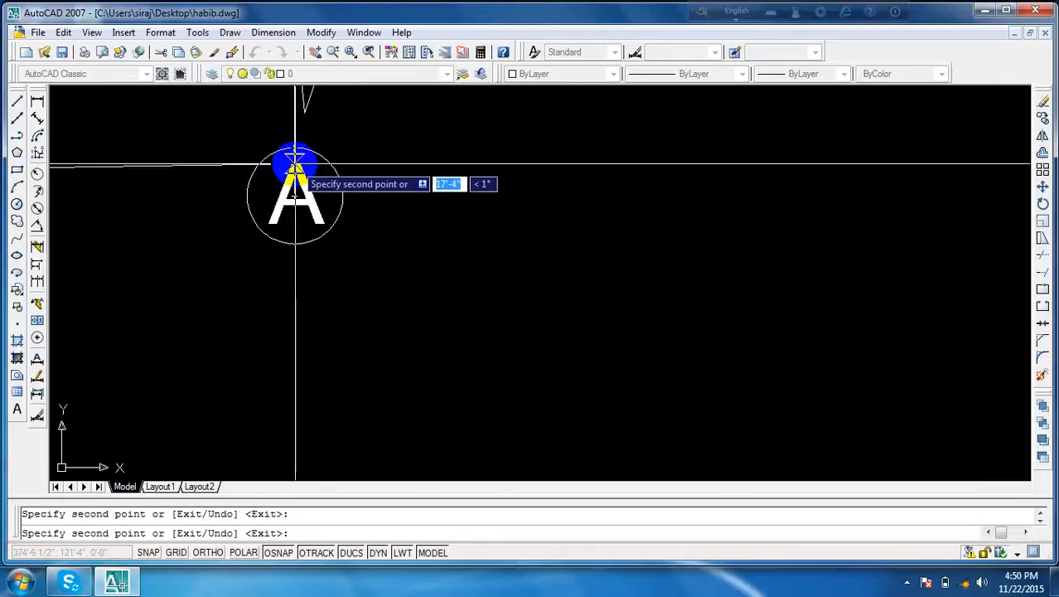
{"action": "scroll", "coordinate": [749, 227], "scroll_direction": "down", "scroll_amount": 6}
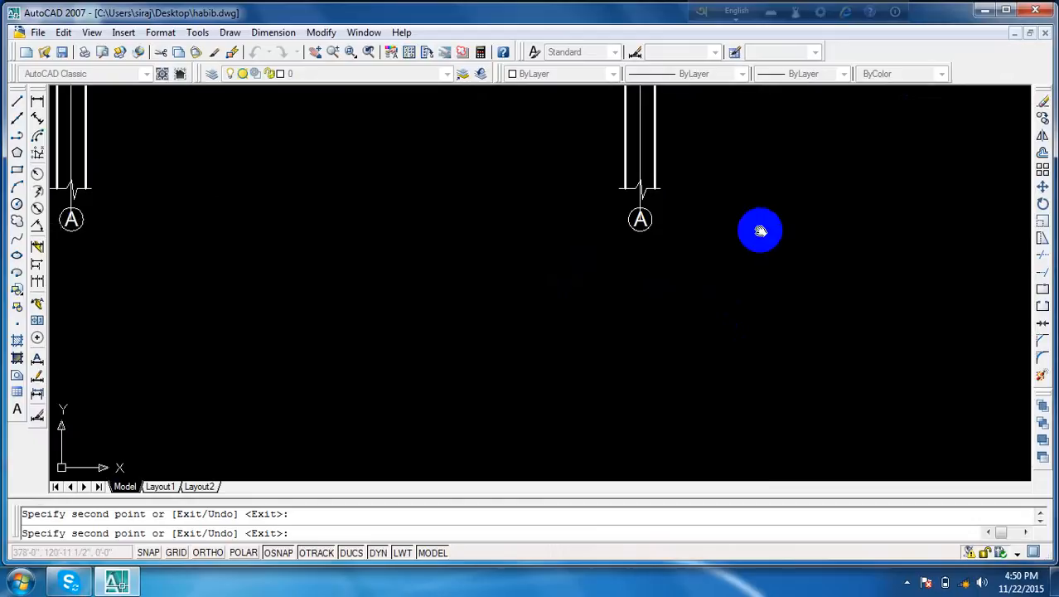
{"action": "scroll", "coordinate": [703, 242], "scroll_direction": "up", "scroll_amount": 5}
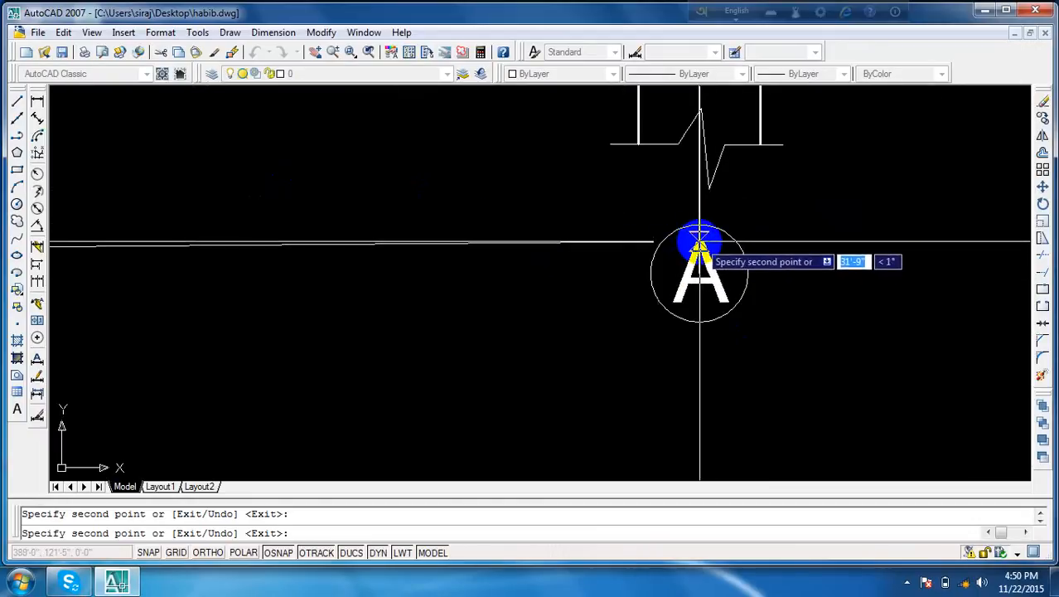
{"action": "key", "text": "Escape"}
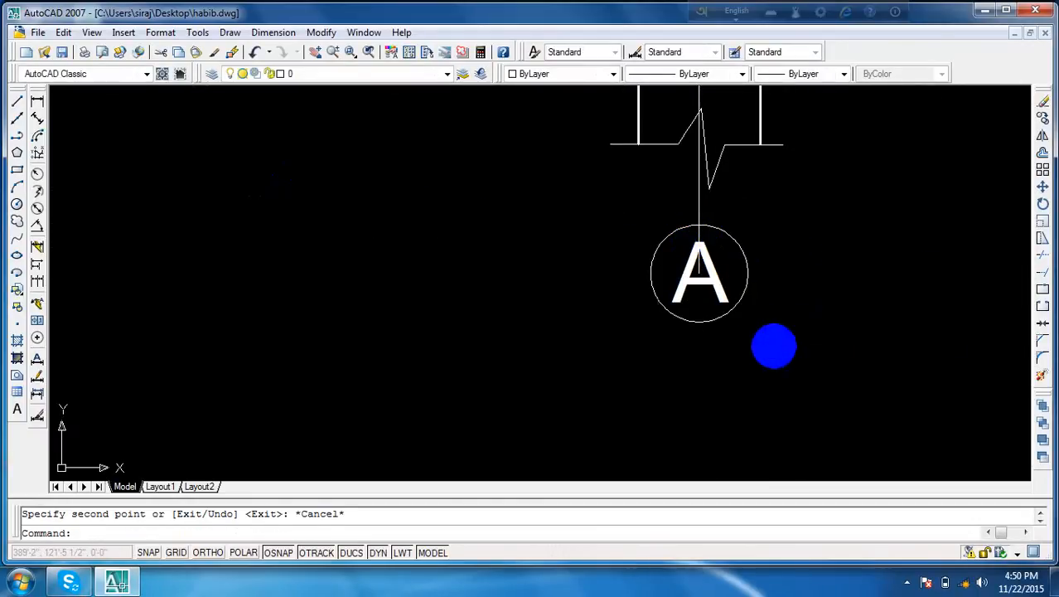
- Trim the centre line's end inside the fourth column's circle, using all objects as cutting edges
{"action": "type", "text": "tr"}
{"action": "key", "text": "Return"}
{"action": "key", "text": "Return"}
{"action": "scroll", "coordinate": [704, 243], "scroll_direction": "up", "scroll_amount": 8}
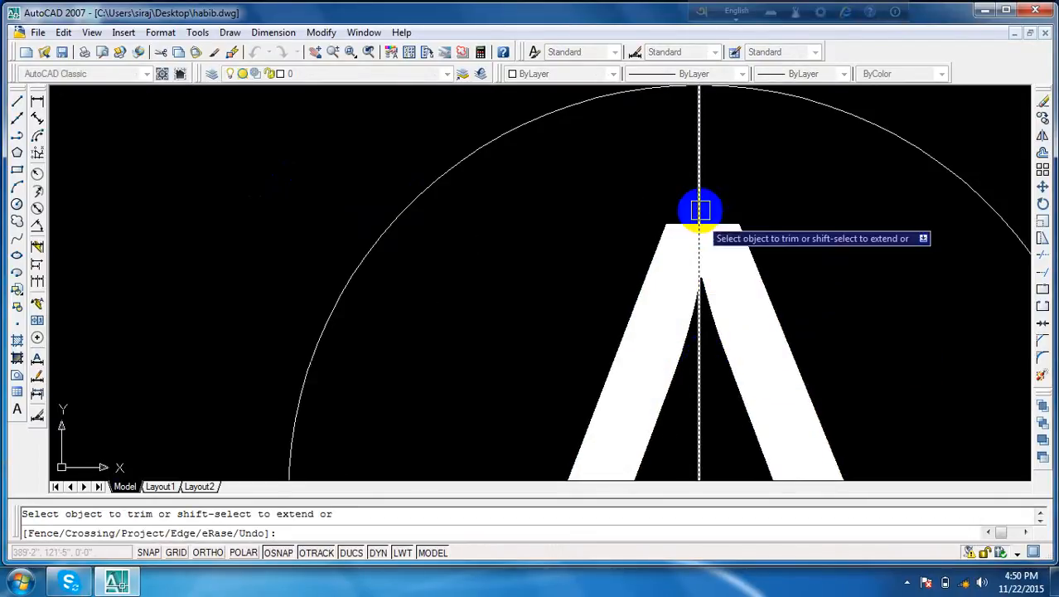
{"action": "left_click", "coordinate": [700, 191]}
{"action": "scroll", "coordinate": [699, 311], "scroll_direction": "down", "scroll_amount": 8}
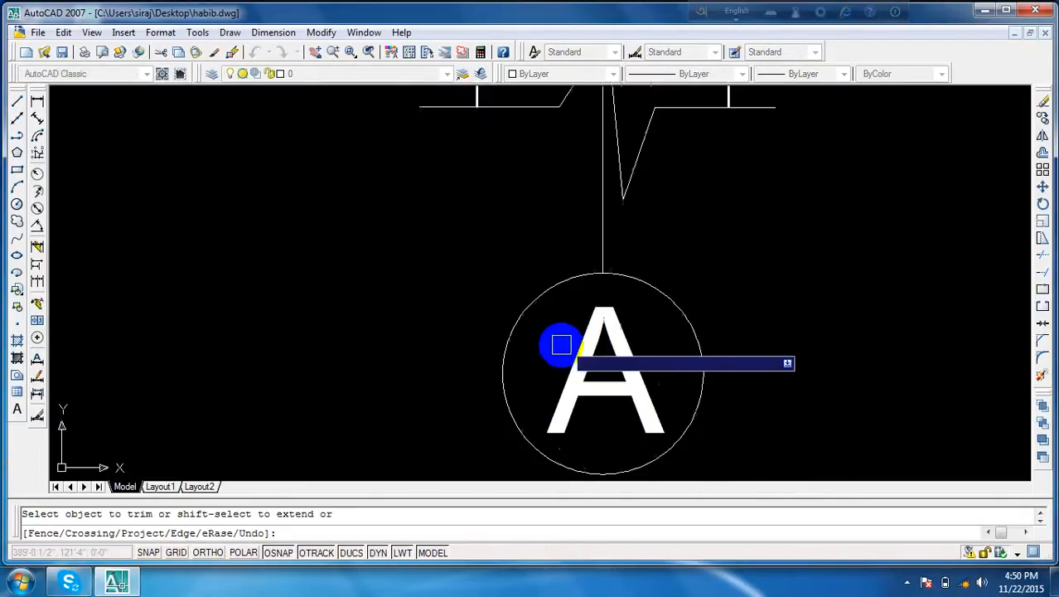
- Trim the centre line's end inside the third column's circle
{"action": "middle_click_drag", "start_coordinate": [237, 324], "coordinate": [646, 272]}
{"action": "scroll", "coordinate": [300, 310], "scroll_direction": "down", "scroll_amount": 4}
{"action": "middle_click_drag", "start_coordinate": [246, 330], "coordinate": [557, 300]}
{"action": "scroll", "coordinate": [418, 227], "scroll_direction": "up", "scroll_amount": 5}
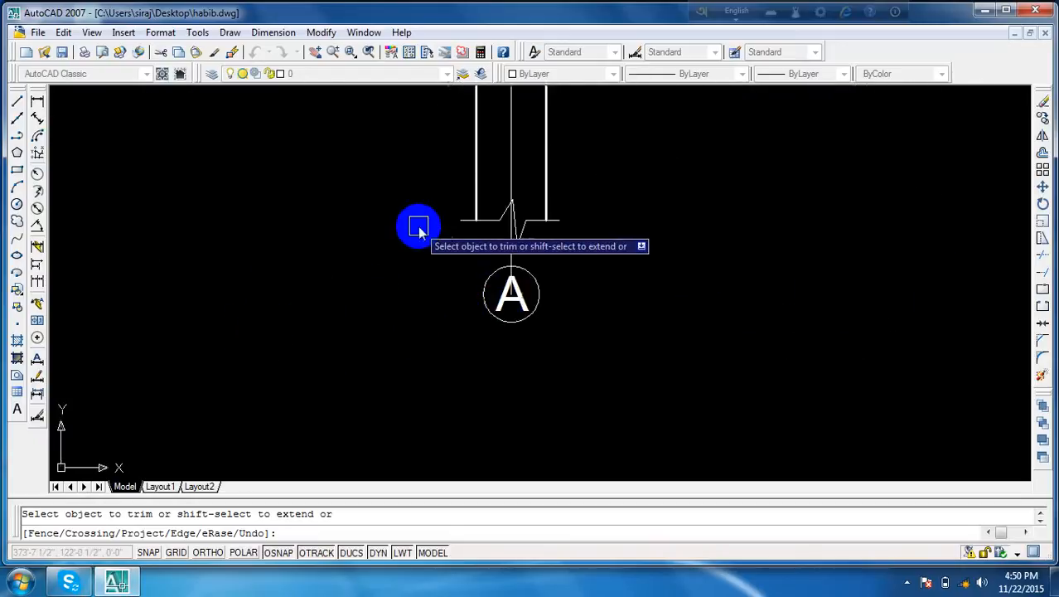
{"action": "scroll", "coordinate": [497, 284], "scroll_direction": "up", "scroll_amount": 4}
{"action": "left_click", "coordinate": [524, 222]}
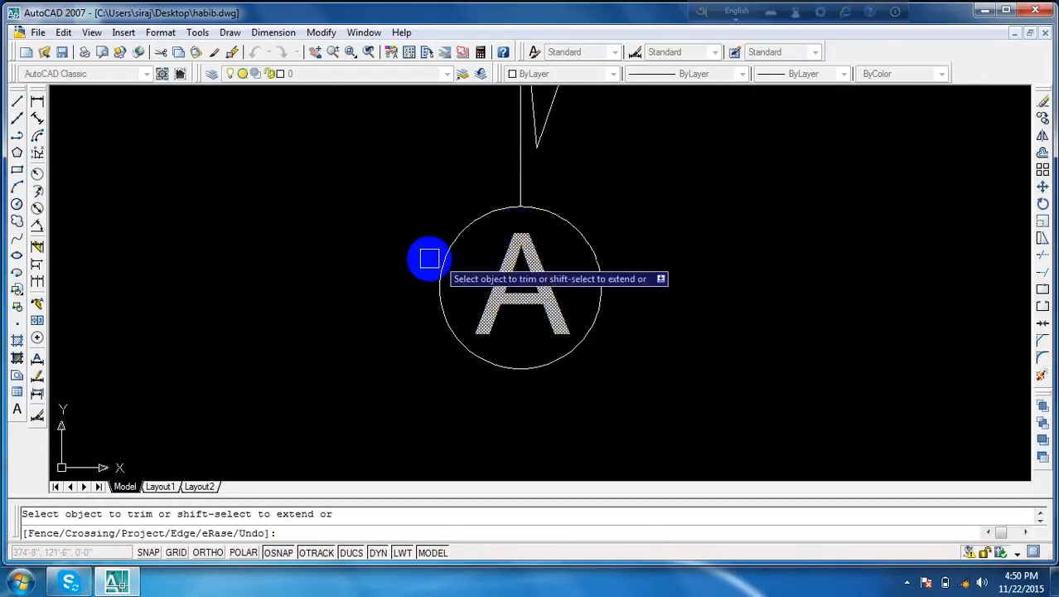
- Trim the centre line back to the circle's edge at the second column
{"action": "scroll", "coordinate": [343, 269], "scroll_direction": "down", "scroll_amount": 7}
{"action": "middle_click_drag", "start_coordinate": [254, 326], "coordinate": [512, 333]}
{"action": "scroll", "coordinate": [532, 346], "scroll_direction": "down", "scroll_amount": 2}
{"action": "scroll", "coordinate": [532, 346], "scroll_direction": "down", "scroll_amount": 4}
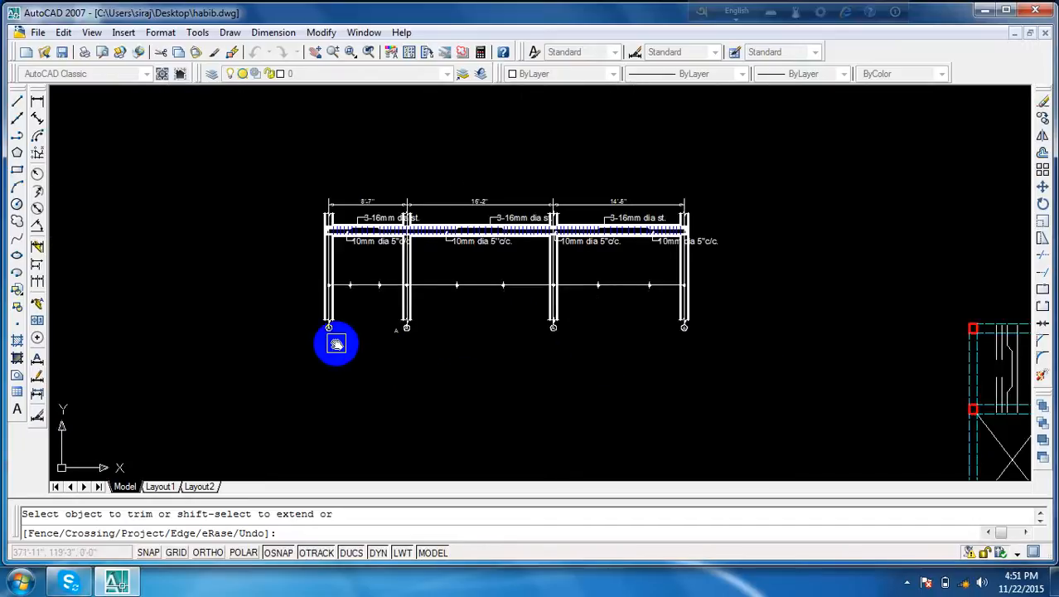
{"action": "middle_click_drag", "start_coordinate": [335, 343], "coordinate": [513, 321]}
{"action": "scroll", "coordinate": [579, 305], "scroll_direction": "up", "scroll_amount": 6}
{"action": "scroll", "coordinate": [647, 308], "scroll_direction": "up", "scroll_amount": 4}
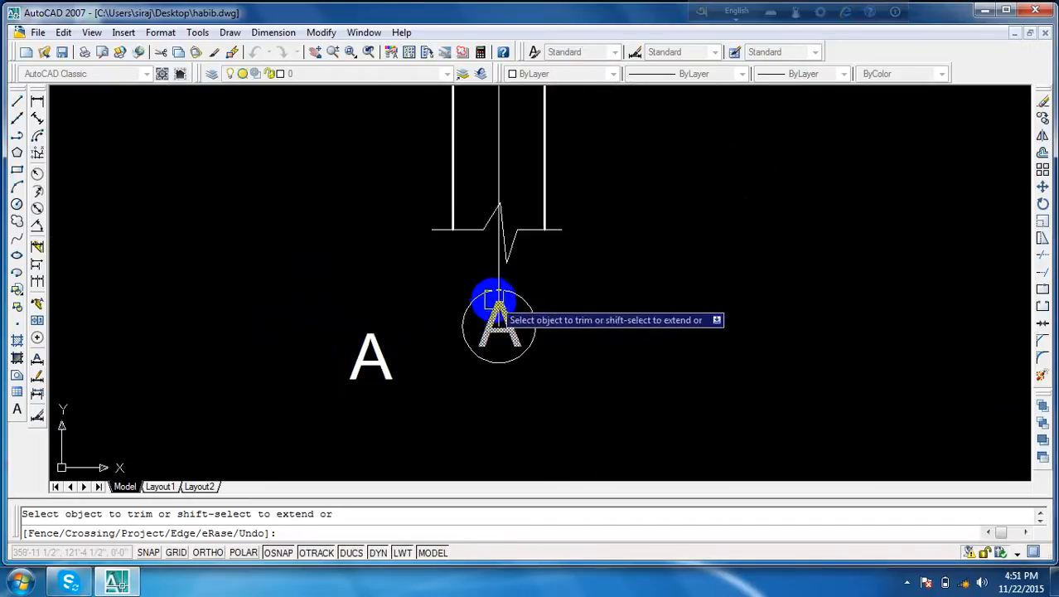
{"action": "scroll", "coordinate": [494, 305], "scroll_direction": "up", "scroll_amount": 4}
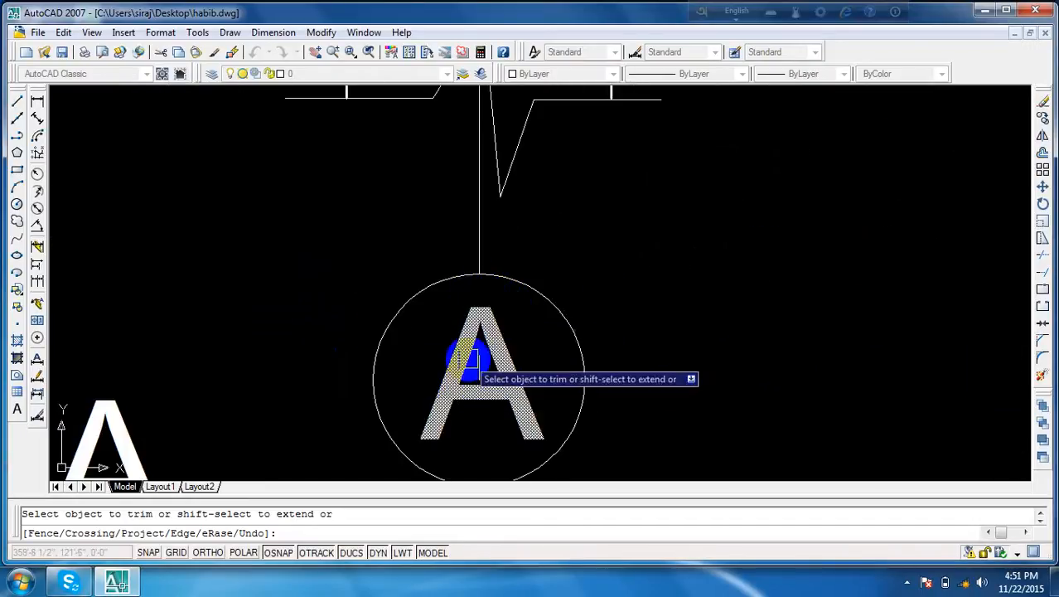
- Trim the centre line's end inside the first column's circle and finish trimming
{"action": "scroll", "coordinate": [373, 352], "scroll_direction": "down", "scroll_amount": 4}
{"action": "middle_click_drag", "start_coordinate": [320, 376], "coordinate": [681, 351]}
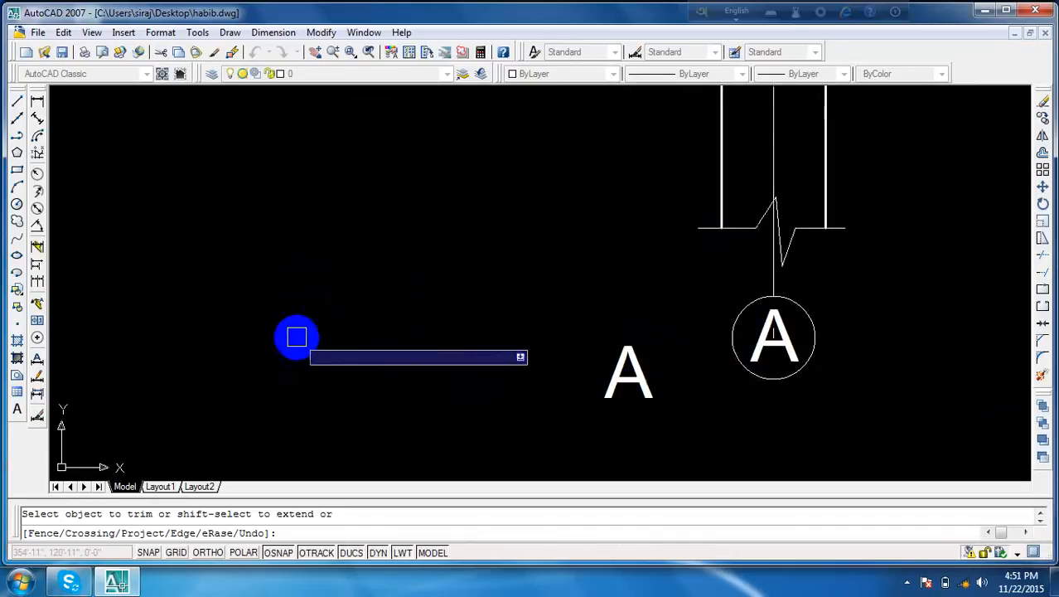
{"action": "scroll", "coordinate": [294, 362], "scroll_direction": "down", "scroll_amount": 6}
{"action": "middle_click_drag", "start_coordinate": [294, 362], "coordinate": [586, 352]}
{"action": "scroll", "coordinate": [430, 310], "scroll_direction": "up", "scroll_amount": 8}
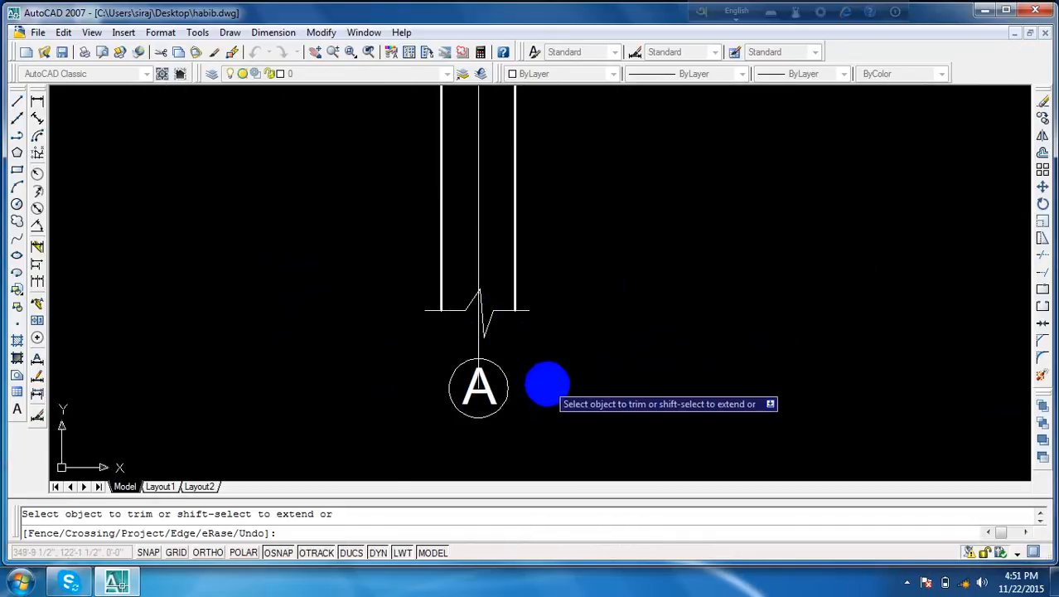
{"action": "left_click", "coordinate": [354, 333]}
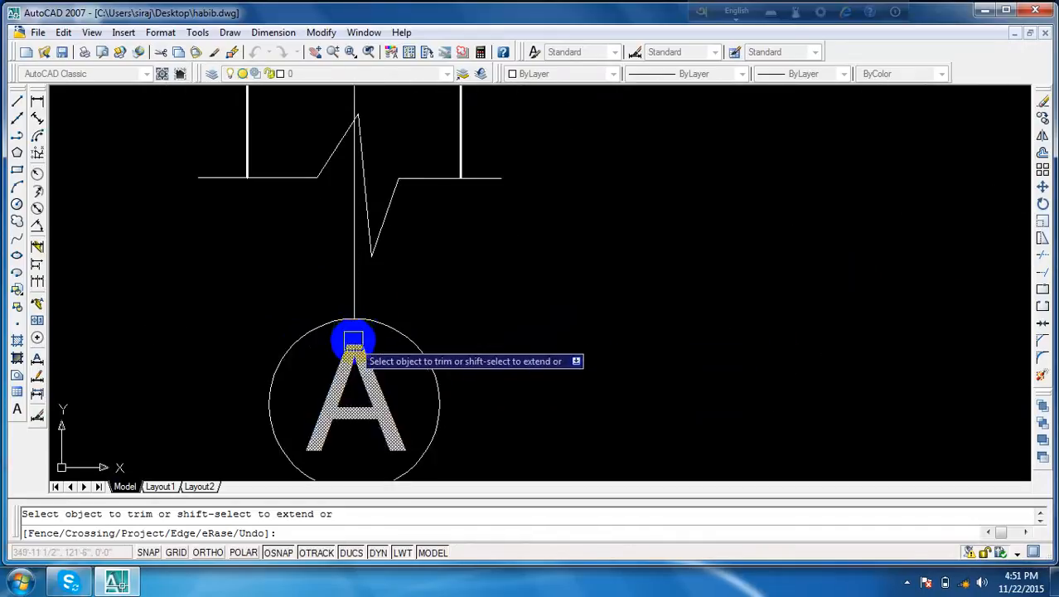
{"action": "scroll", "coordinate": [721, 343], "scroll_direction": "down", "scroll_amount": 8}
{"action": "middle_click_drag", "start_coordinate": [780, 350], "coordinate": [620, 370]}
{"action": "key", "text": "Escape"}
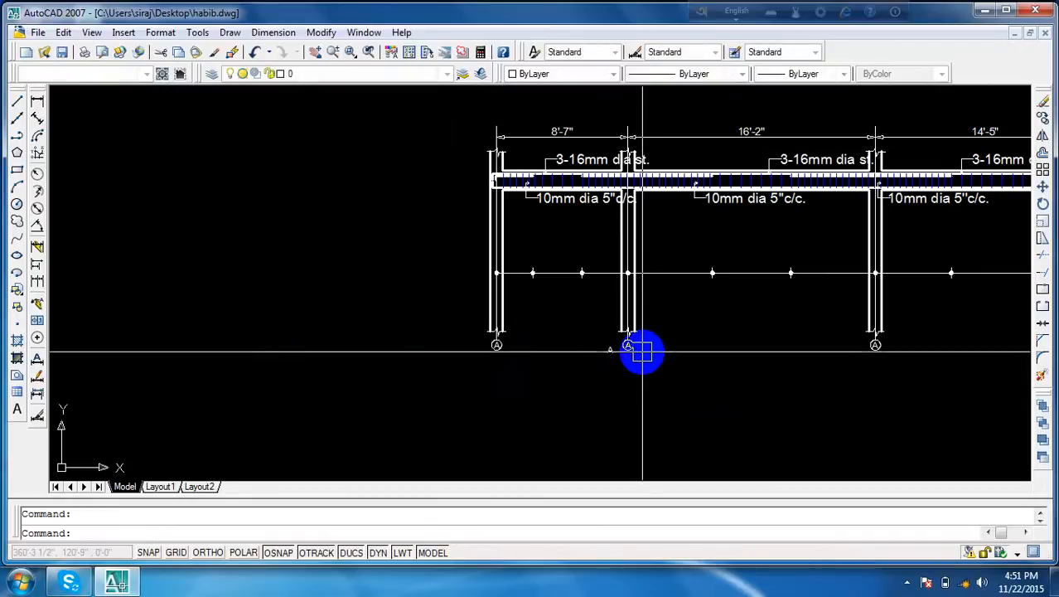
- Erase the leftover centre line piece behind the letter in the second column's circle
{"action": "scroll", "coordinate": [613, 351], "scroll_direction": "up", "scroll_amount": 5}
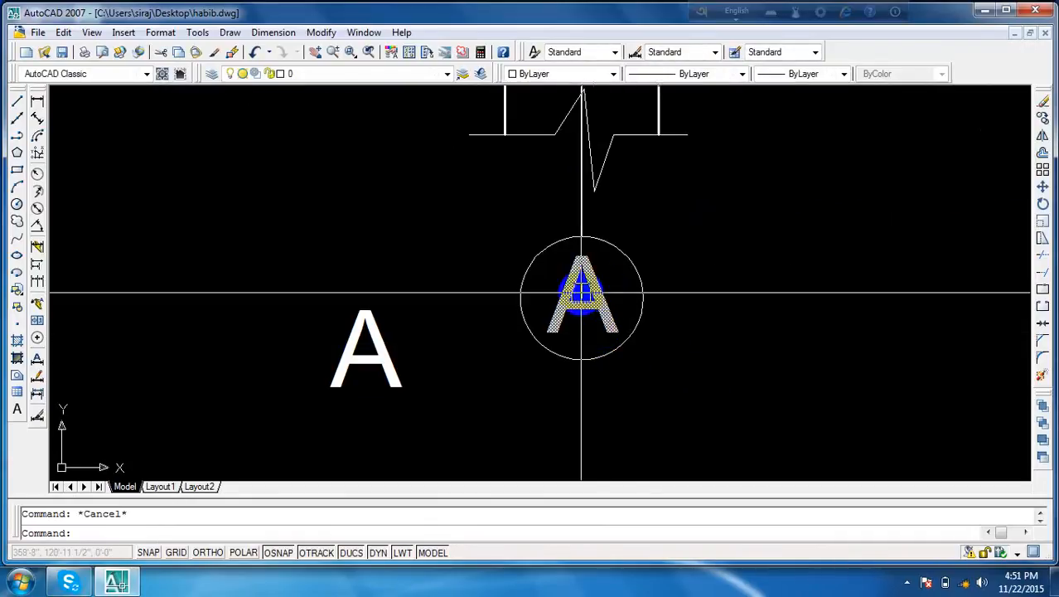
{"action": "scroll", "coordinate": [582, 295], "scroll_direction": "up", "scroll_amount": 5}
{"action": "key", "text": "Delete"}
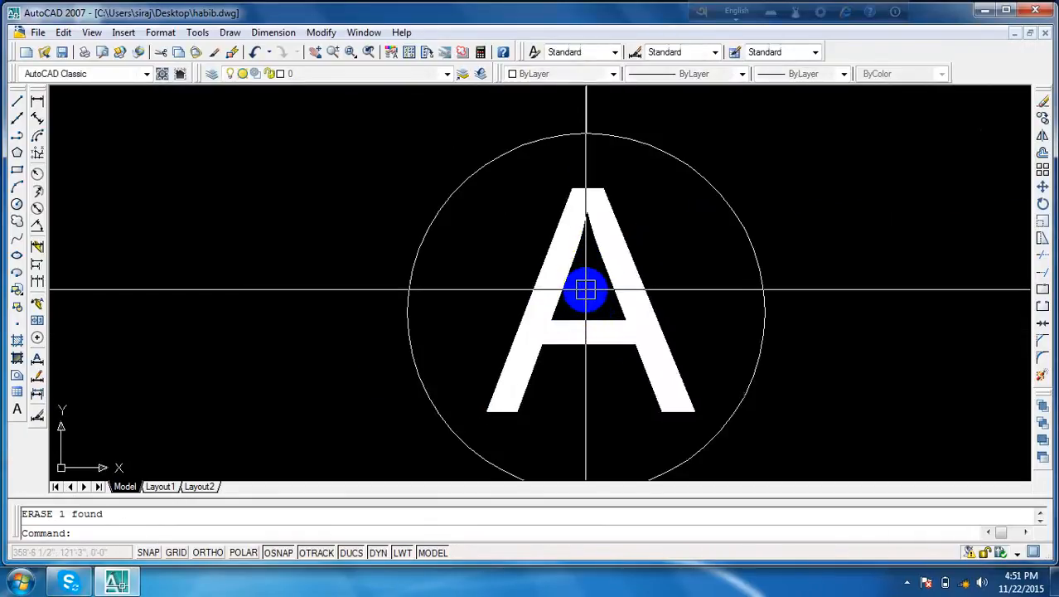
- Erase the spare letter A beside the second column's circle
{"action": "scroll", "coordinate": [584, 303], "scroll_direction": "down", "scroll_amount": 5}
{"action": "middle_click_drag", "start_coordinate": [505, 330], "coordinate": [615, 318]}
{"action": "left_click", "coordinate": [631, 310]}
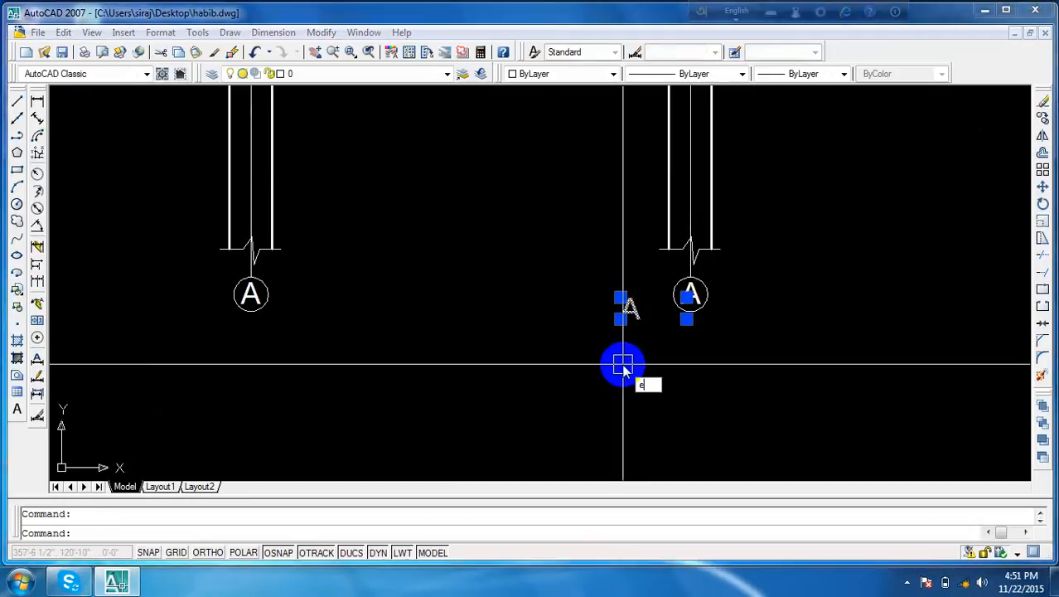
{"action": "key", "text": "Delete"}
{"action": "key", "text": "Escape"}
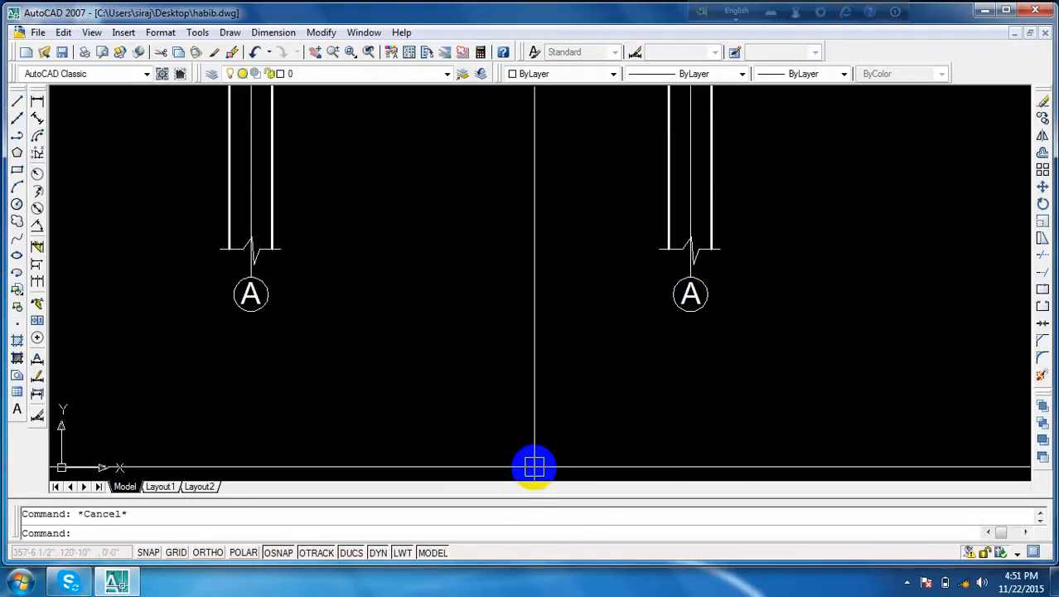
- Change the letter in the second column's grid circle to a capital B
{"action": "type", "text": "ed"}
{"action": "key", "text": "Return"}
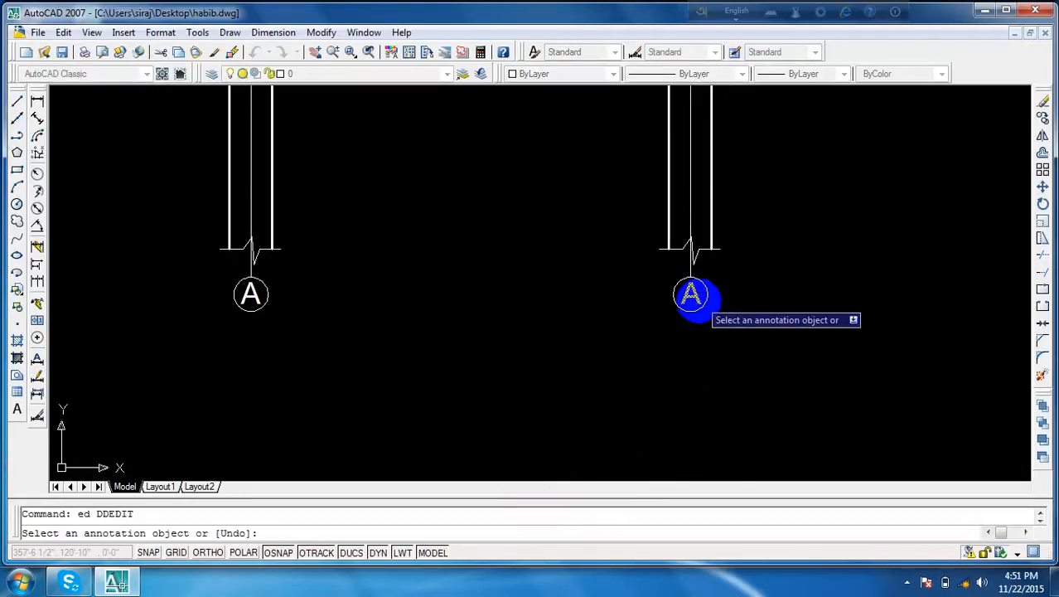
{"action": "scroll", "coordinate": [690, 292], "scroll_direction": "up", "scroll_amount": 3}
{"action": "left_click", "coordinate": [692, 297]}
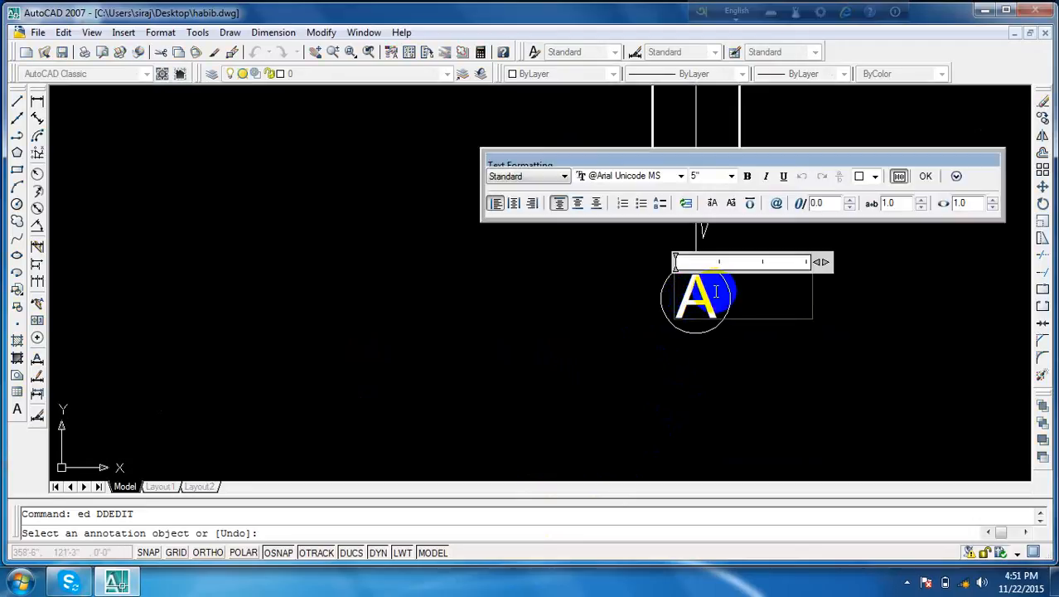
{"action": "key", "text": "BackSpace"}
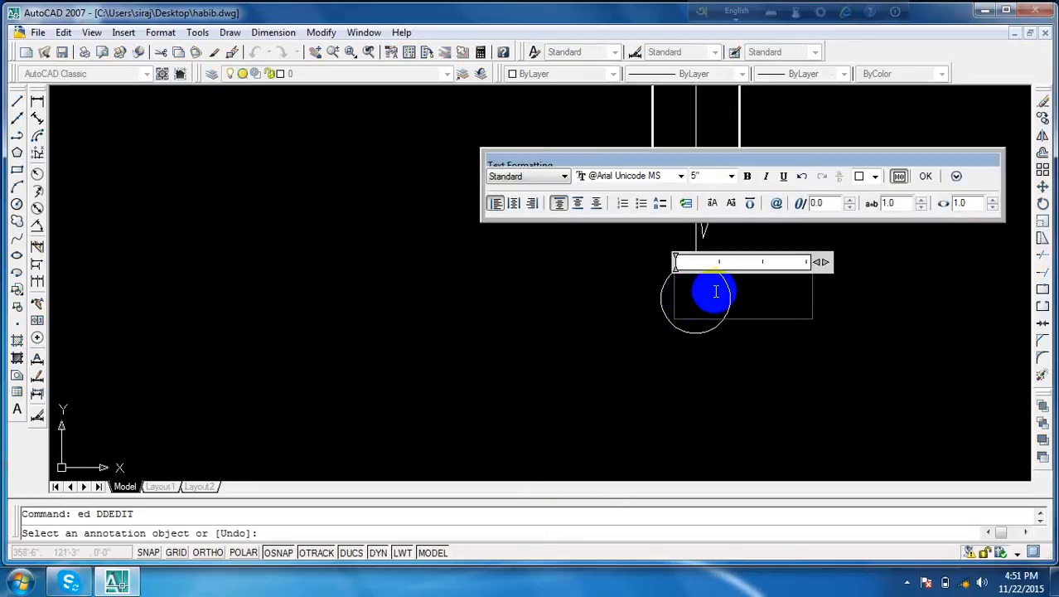
{"action": "type", "text": "b"}
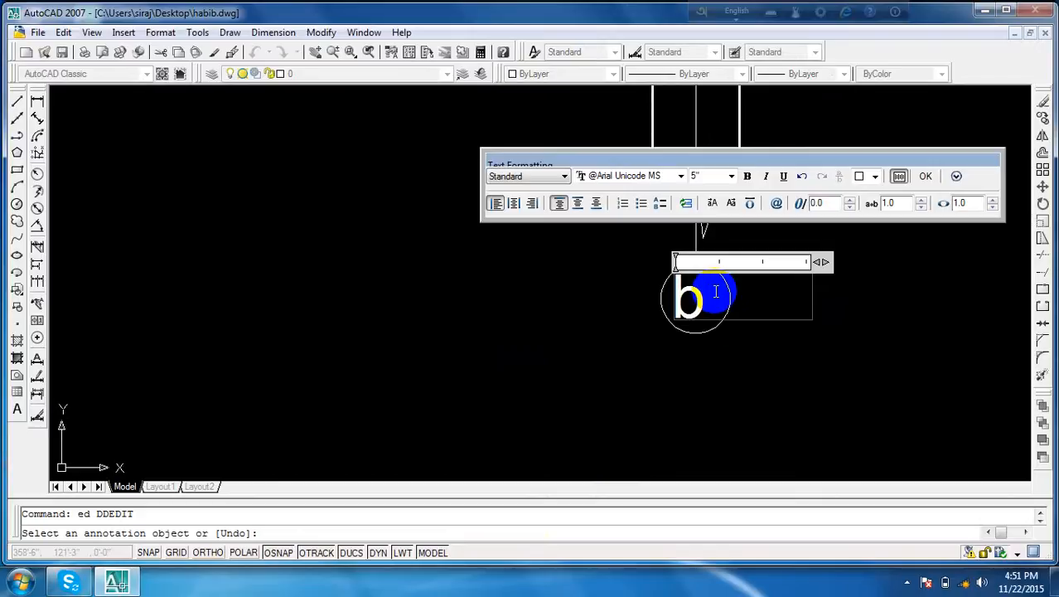
{"action": "key", "text": "BackSpace"}
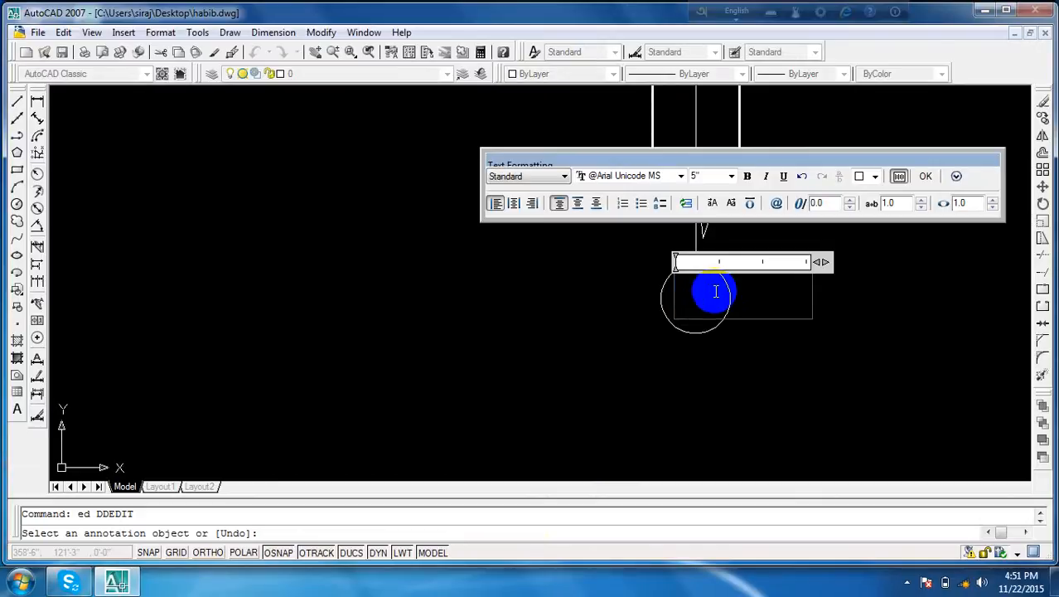
{"action": "type", "text": "B"}
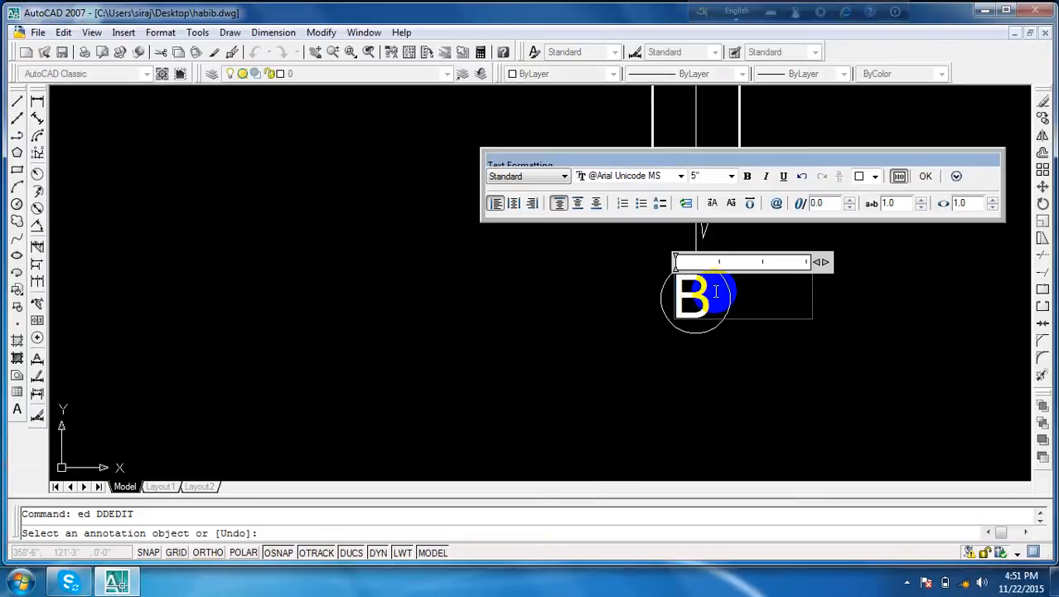
{"action": "left_click", "coordinate": [928, 176]}
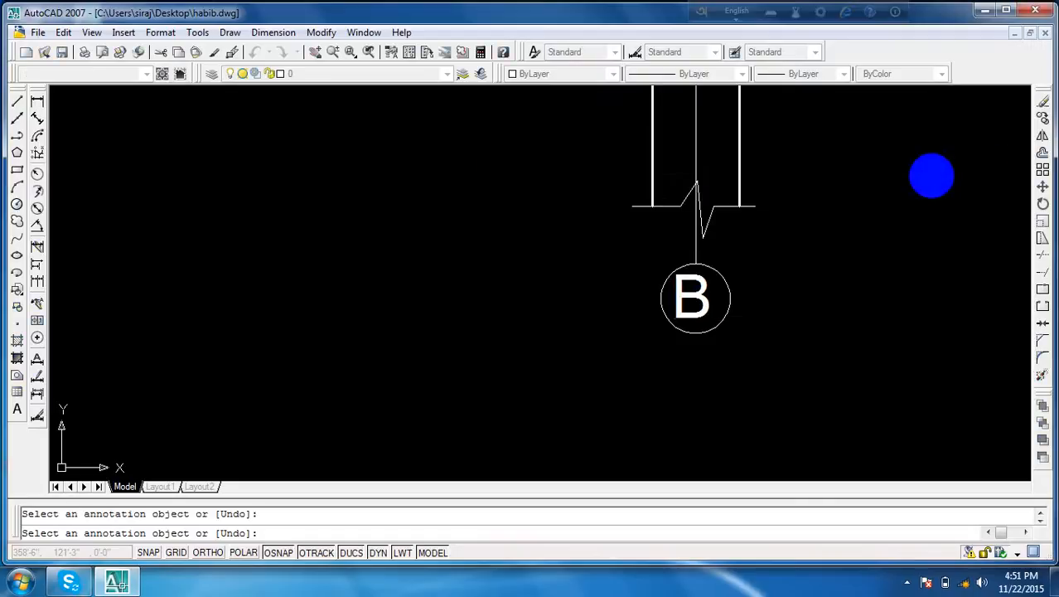
- Change the letter in the third column's grid circle to C
{"action": "scroll", "coordinate": [968, 277], "scroll_direction": "down", "scroll_amount": 6}
{"action": "middle_click_drag", "start_coordinate": [969, 275], "coordinate": [520, 296]}
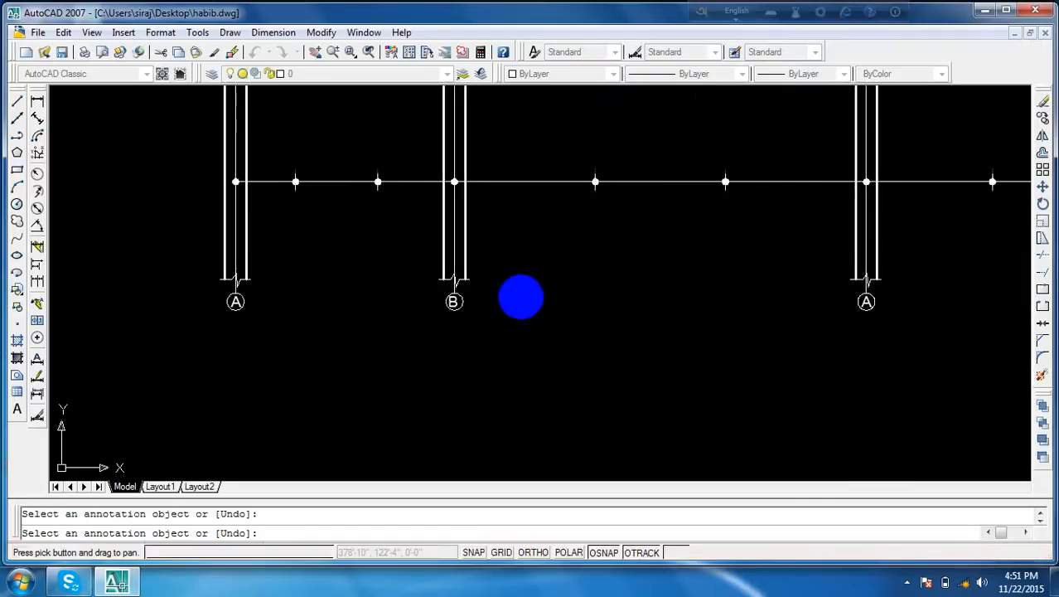
{"action": "scroll", "coordinate": [842, 309], "scroll_direction": "up", "scroll_amount": 4}
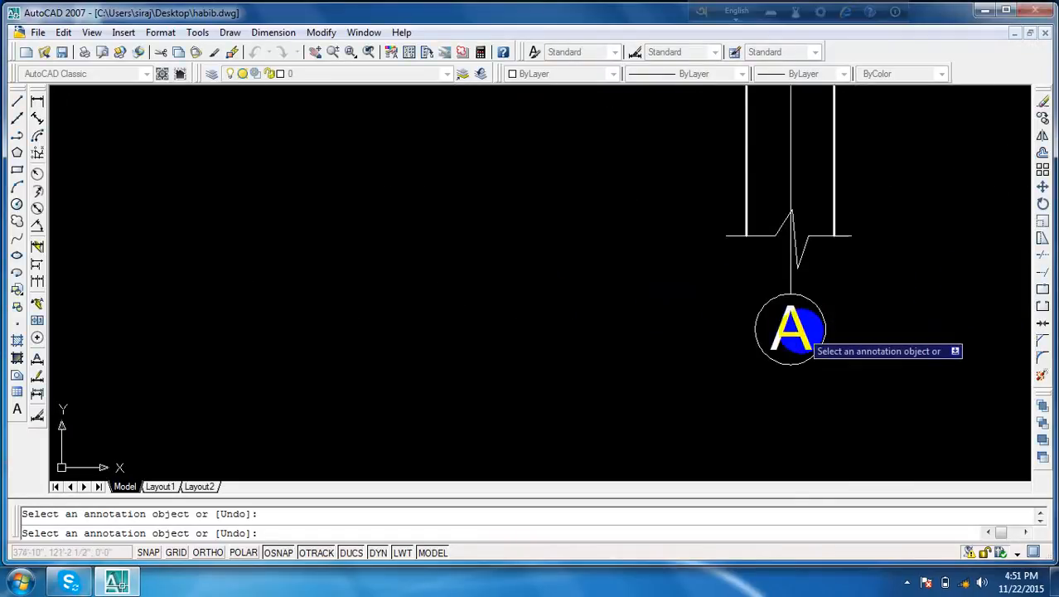
{"action": "left_click", "coordinate": [797, 330]}
{"action": "left_click", "coordinate": [802, 328]}
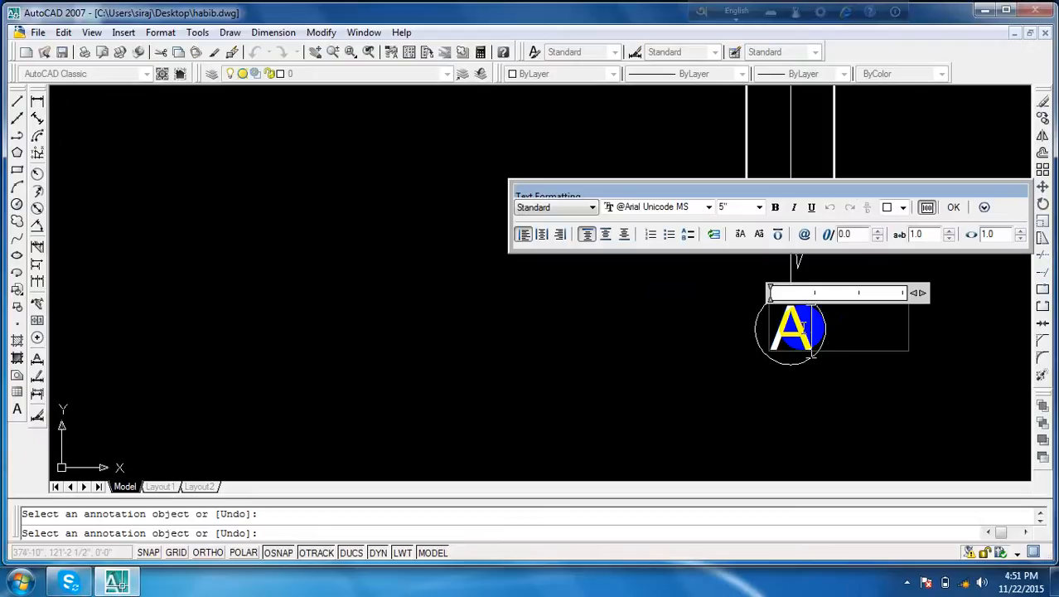
{"action": "key", "text": "BackSpace"}
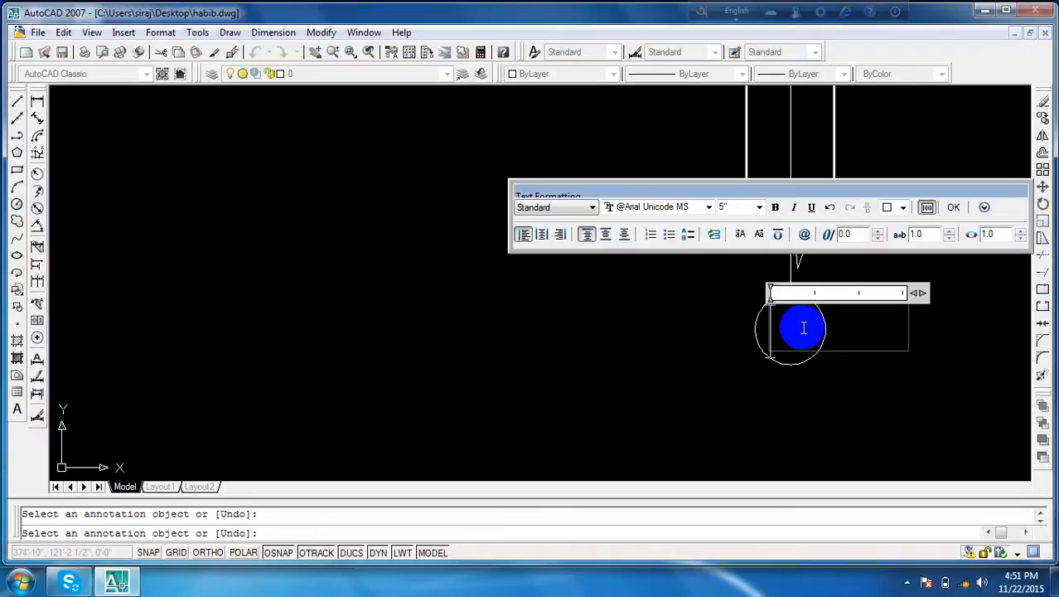
{"action": "type", "text": "C"}
{"action": "left_click", "coordinate": [955, 208]}
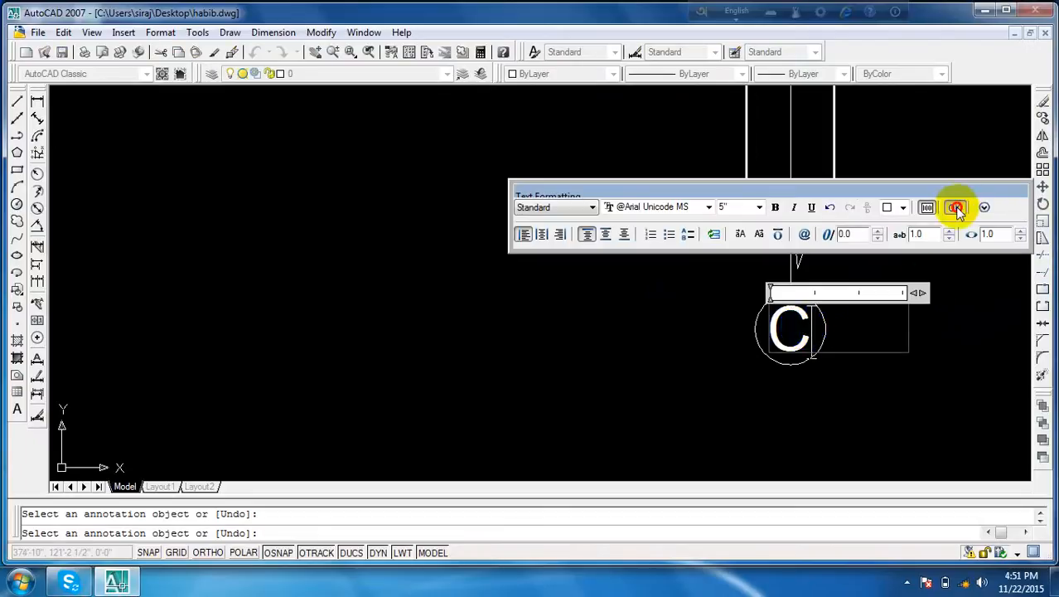
- Change the letter in the last column's grid circle to D and finish editing the text
{"action": "scroll", "coordinate": [988, 273], "scroll_direction": "down", "scroll_amount": 5}
{"action": "middle_click_drag", "start_coordinate": [935, 328], "coordinate": [534, 375]}
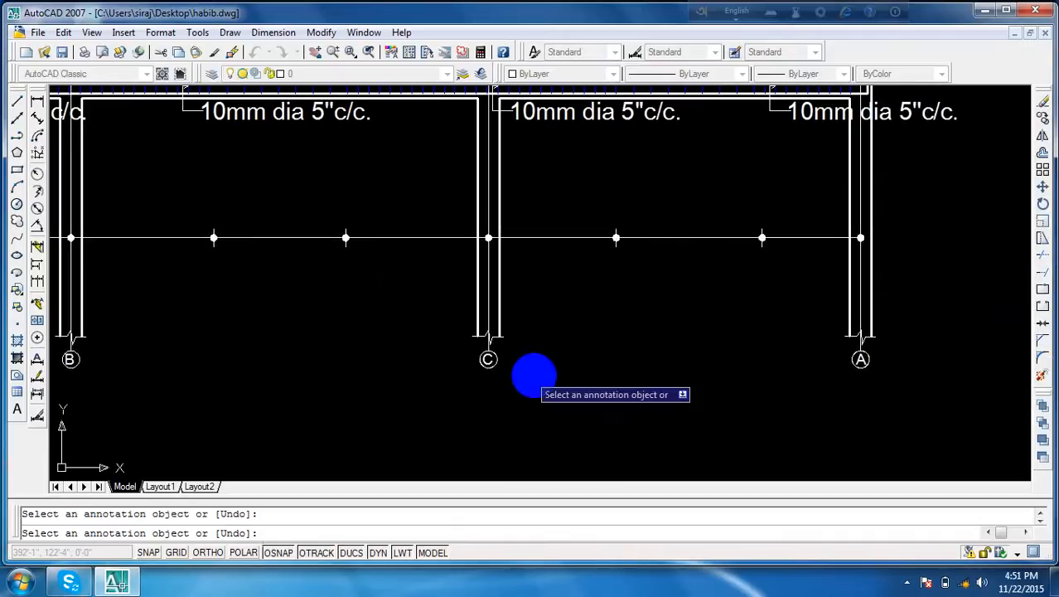
{"action": "scroll", "coordinate": [857, 371], "scroll_direction": "up", "scroll_amount": 8}
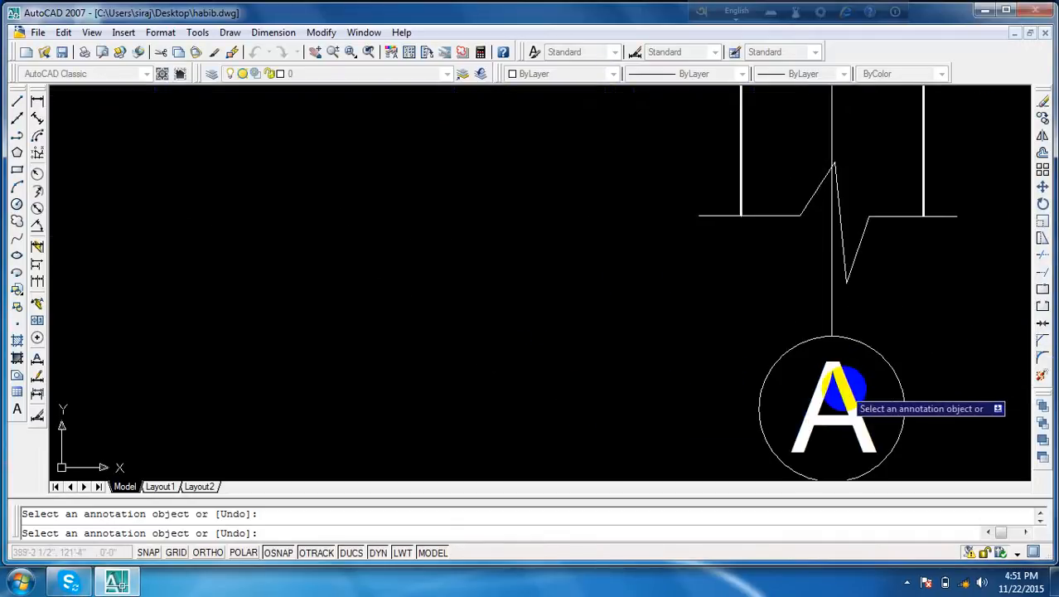
{"action": "left_click", "coordinate": [844, 386]}
{"action": "key", "text": "BackSpace"}
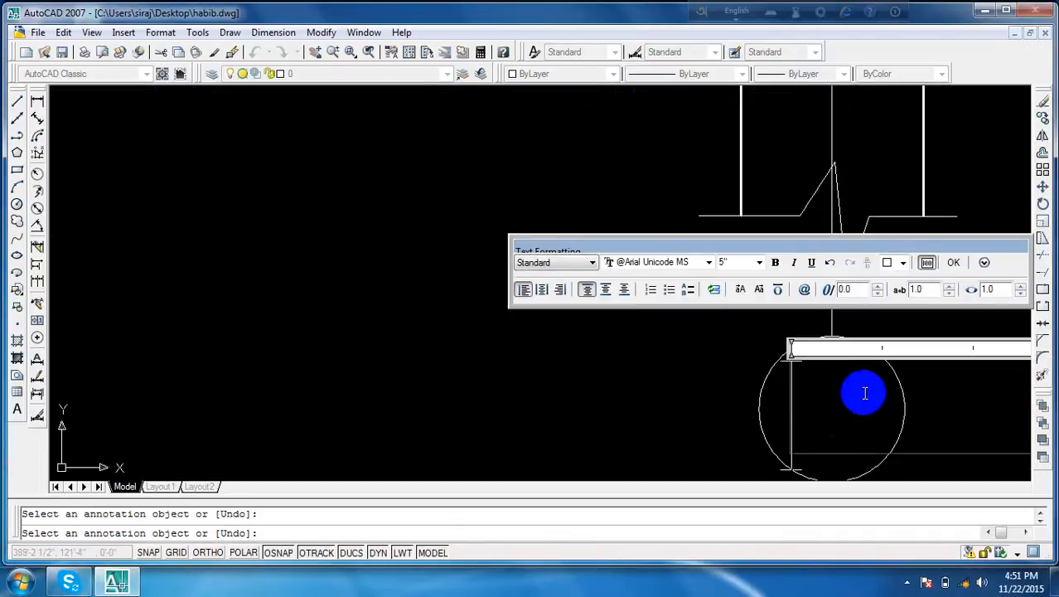
{"action": "type", "text": "D"}
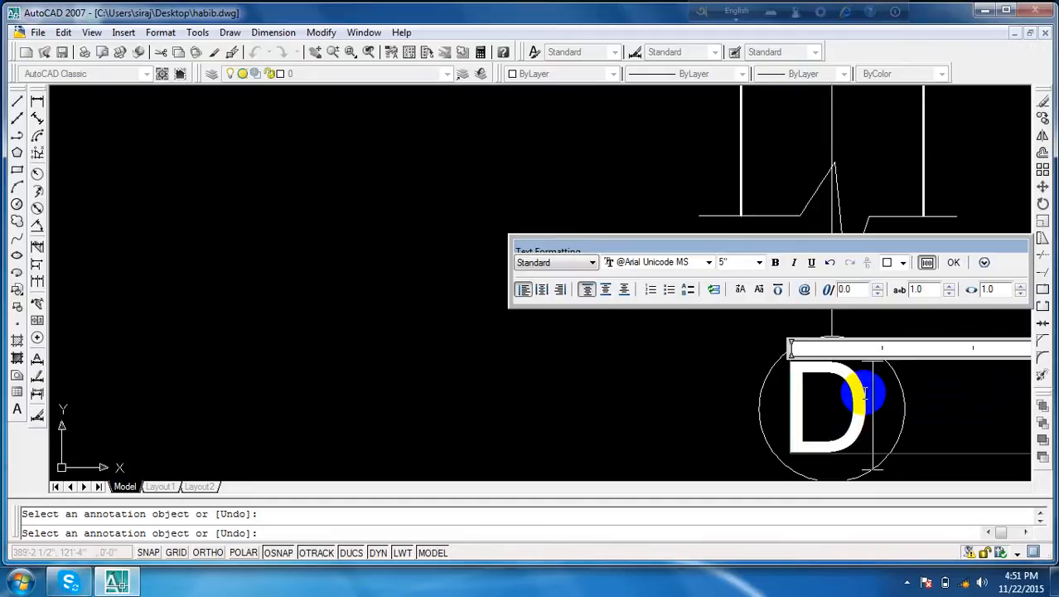
{"action": "left_click", "coordinate": [954, 262]}
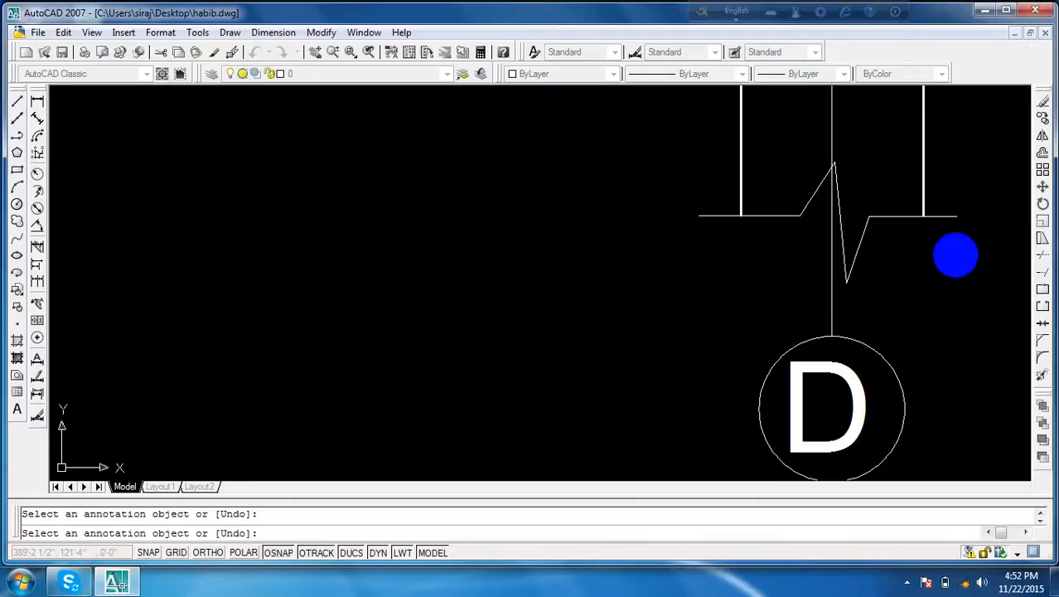
{"action": "scroll", "coordinate": [957, 355], "scroll_direction": "down", "scroll_amount": 6}
{"action": "middle_click_drag", "start_coordinate": [958, 355], "coordinate": [733, 327]}
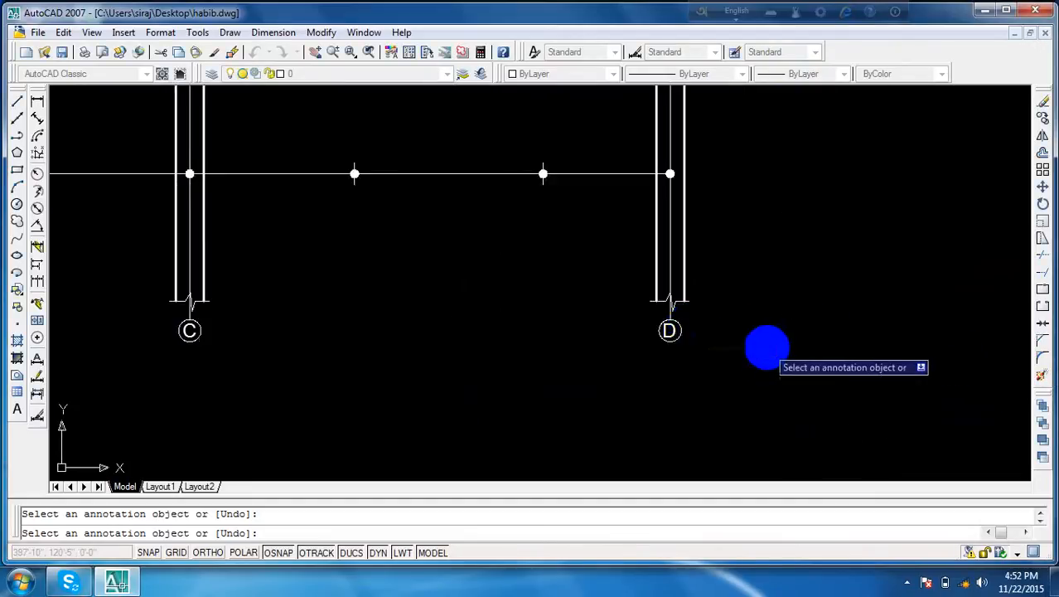
{"action": "scroll", "coordinate": [767, 346], "scroll_direction": "down", "scroll_amount": 5}
{"action": "middle_click_drag", "start_coordinate": [698, 362], "coordinate": [780, 347]}
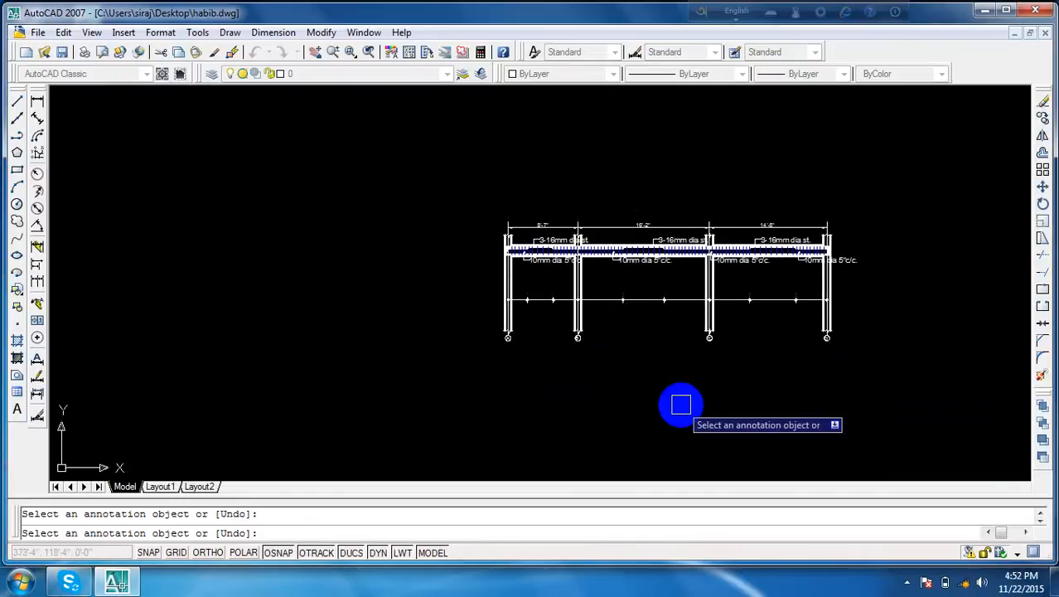
{"action": "key", "text": "Escape"}
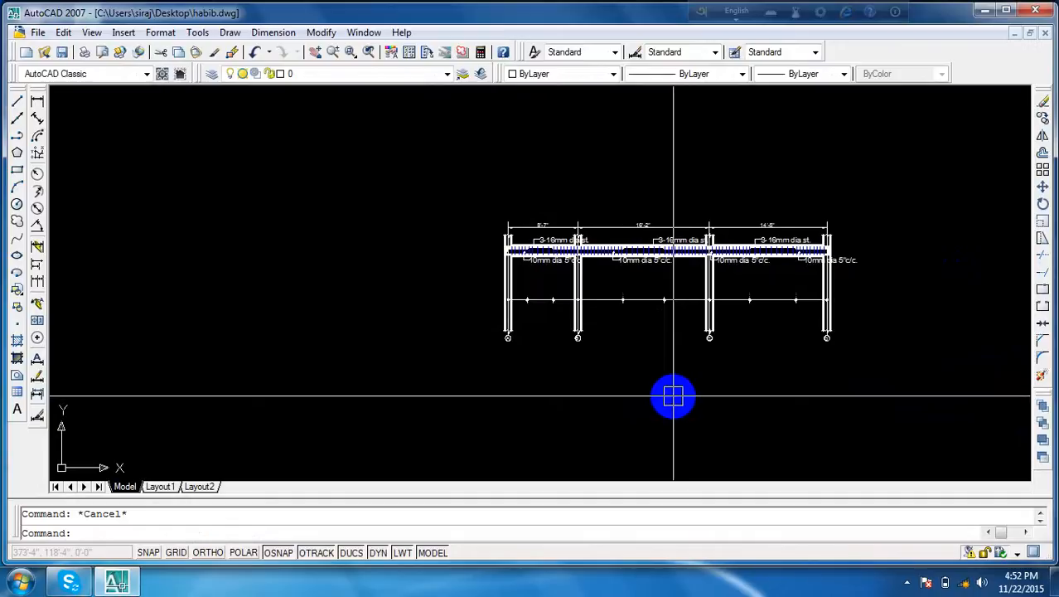
{"action": "scroll", "coordinate": [640, 322], "scroll_direction": "up", "scroll_amount": 6}
{"action": "scroll", "coordinate": [637, 319], "scroll_direction": "down", "scroll_amount": 4}
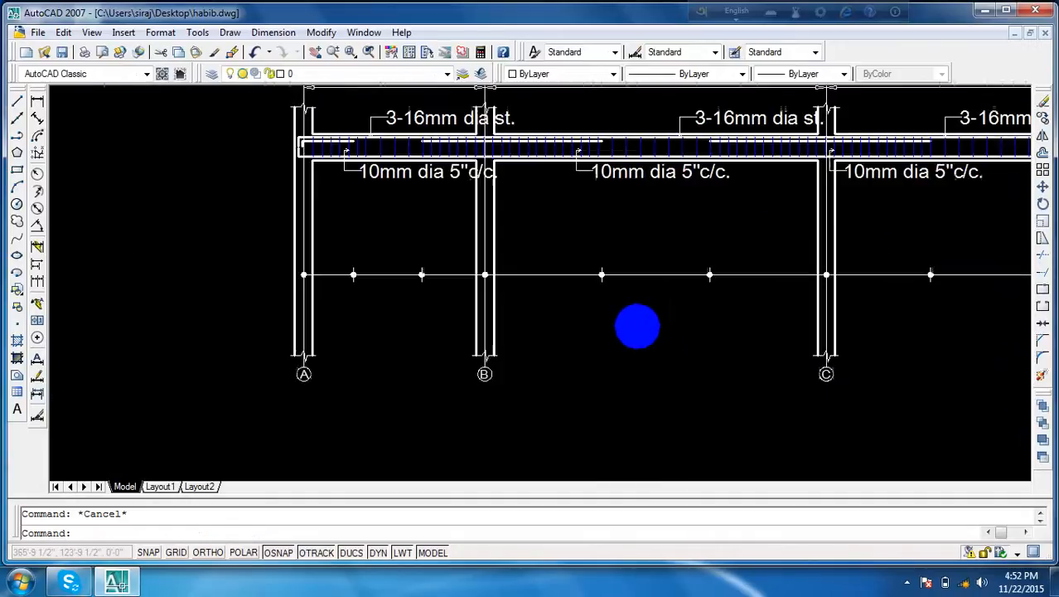
{"action": "middle_click_drag", "start_coordinate": [635, 331], "coordinate": [591, 338]}
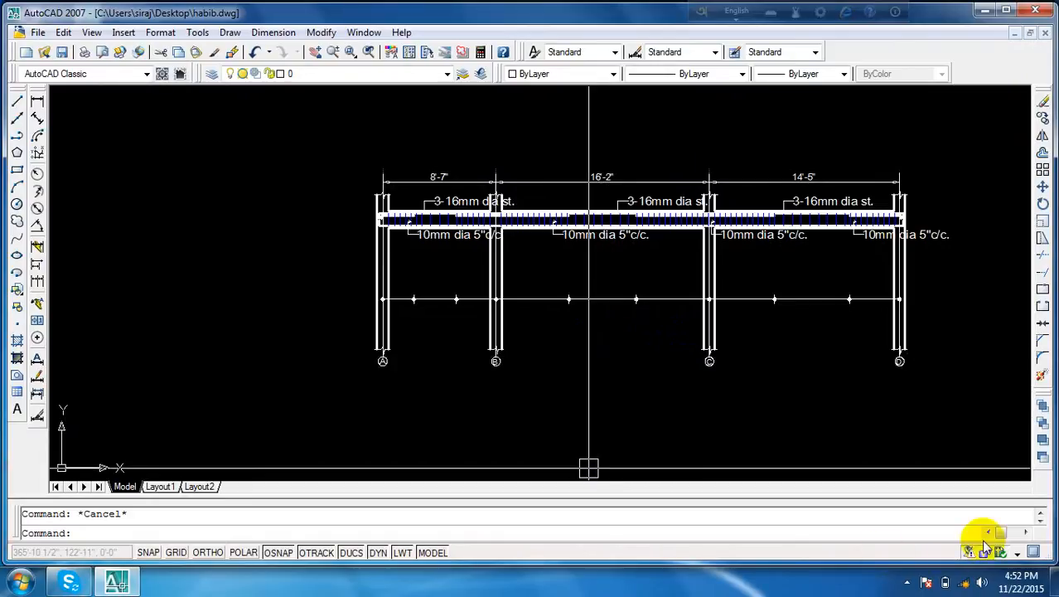
{"action": "left_click", "coordinate": [907, 583]}
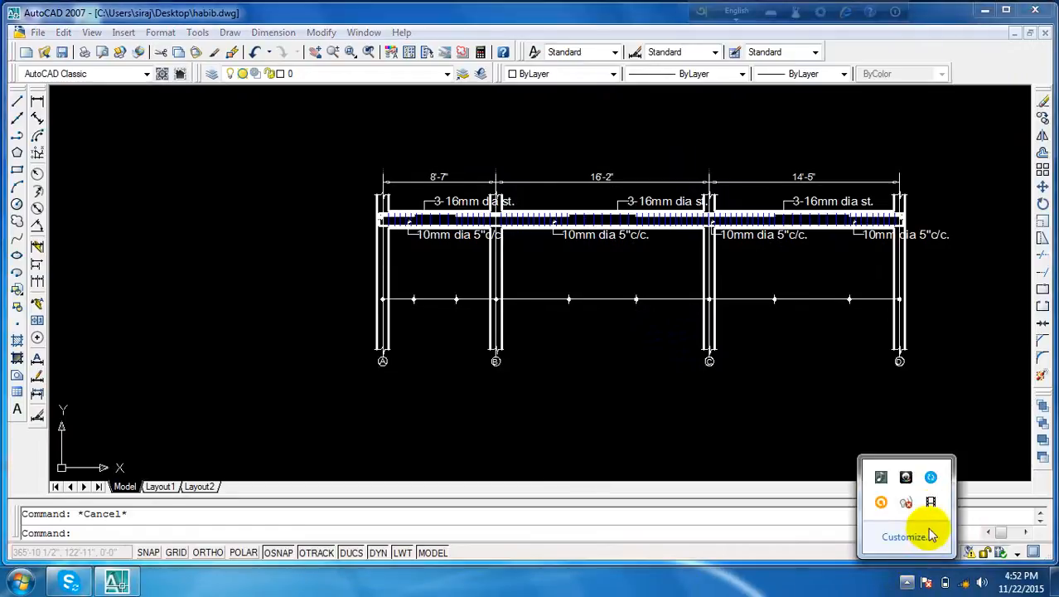
{"action": "left_click", "coordinate": [699, 337]}
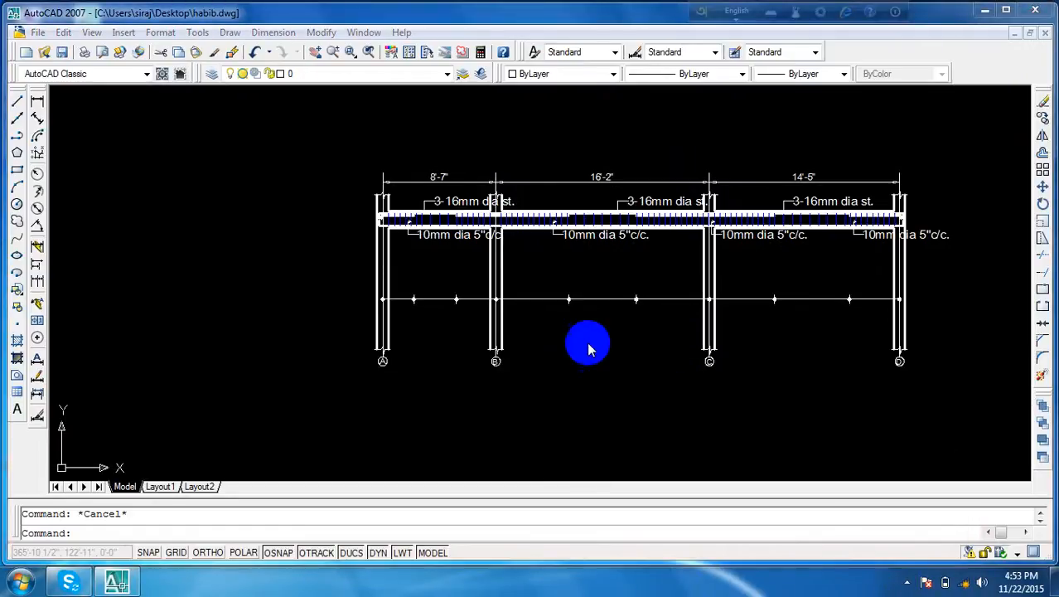
- Examine the beam's longitudinal section, comparing the stirrup spacing labels along the spans with the drawn stirrups
{"action": "scroll", "coordinate": [788, 327], "scroll_direction": "down", "scroll_amount": 8}
{"action": "middle_click_drag", "start_coordinate": [504, 425], "coordinate": [663, 360]}
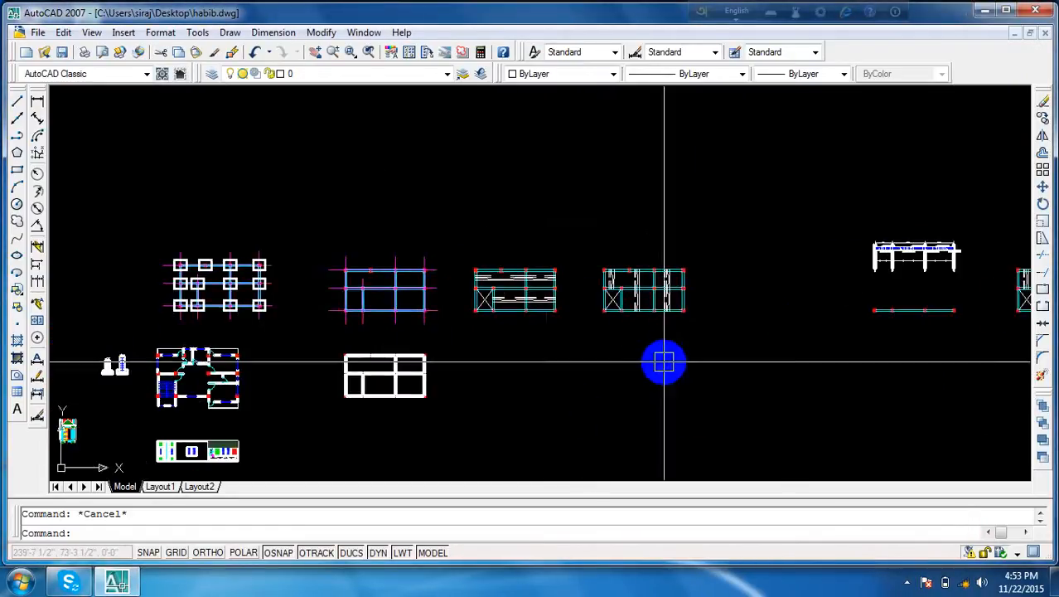
{"action": "scroll", "coordinate": [792, 276], "scroll_direction": "up", "scroll_amount": 10}
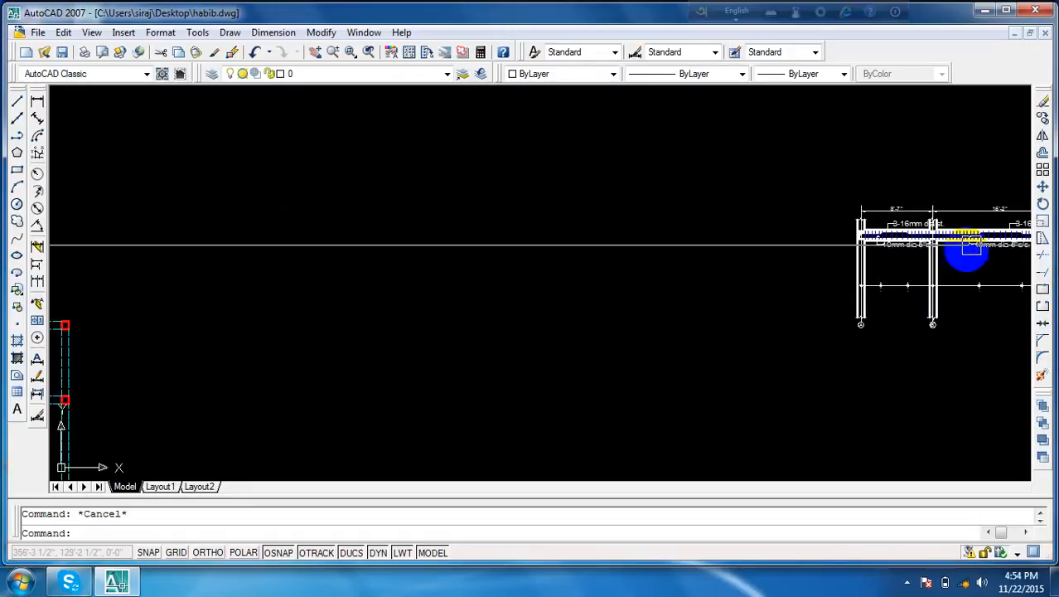
{"action": "scroll", "coordinate": [688, 249], "scroll_direction": "down", "scroll_amount": 2}
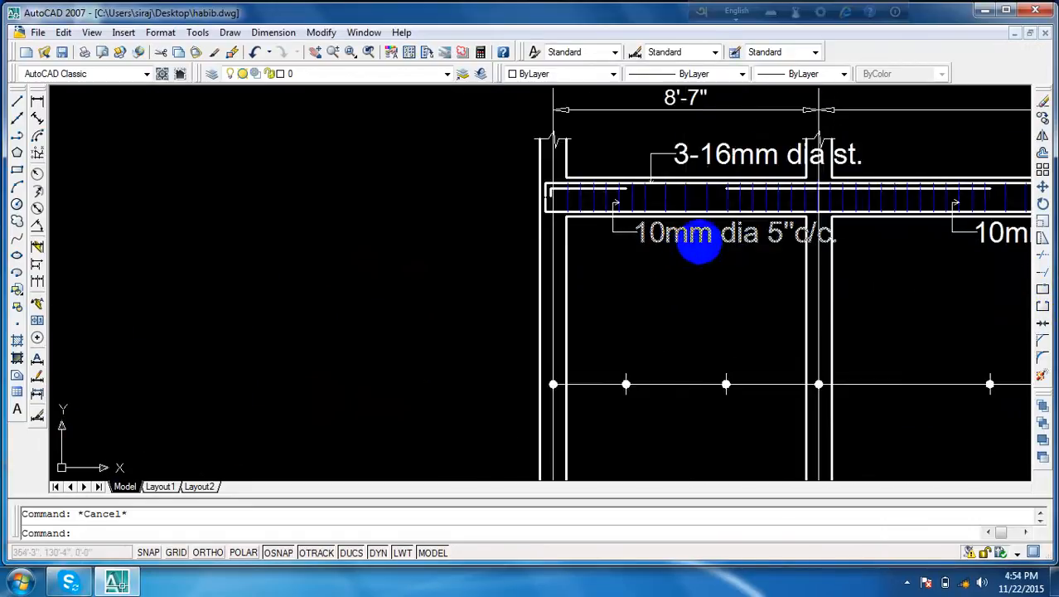
{"action": "scroll", "coordinate": [745, 362], "scroll_direction": "down", "scroll_amount": 4}
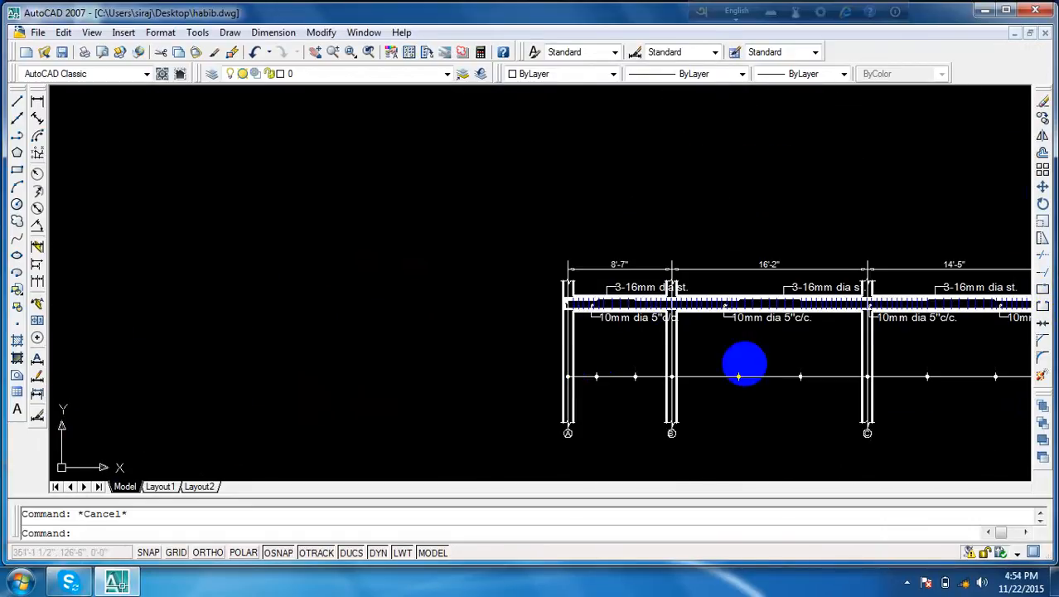
{"action": "scroll", "coordinate": [779, 324], "scroll_direction": "up", "scroll_amount": 5}
{"action": "scroll", "coordinate": [723, 323], "scroll_direction": "down", "scroll_amount": 4}
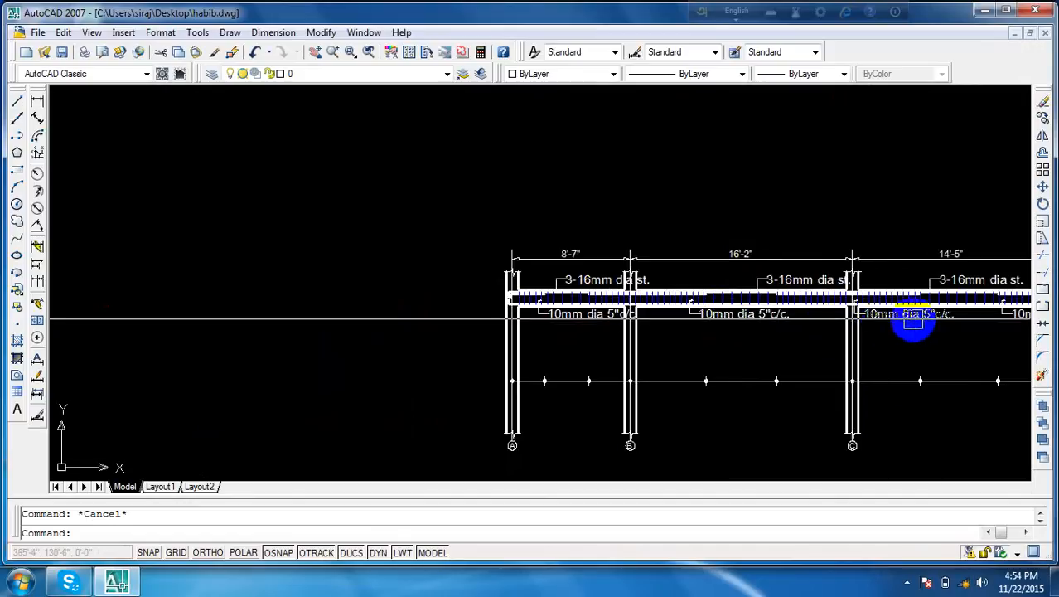
{"action": "scroll", "coordinate": [907, 333], "scroll_direction": "down", "scroll_amount": 2}
{"action": "scroll", "coordinate": [976, 315], "scroll_direction": "up", "scroll_amount": 7}
{"action": "scroll", "coordinate": [923, 319], "scroll_direction": "up", "scroll_amount": 2}
{"action": "scroll", "coordinate": [726, 302], "scroll_direction": "up", "scroll_amount": 1}
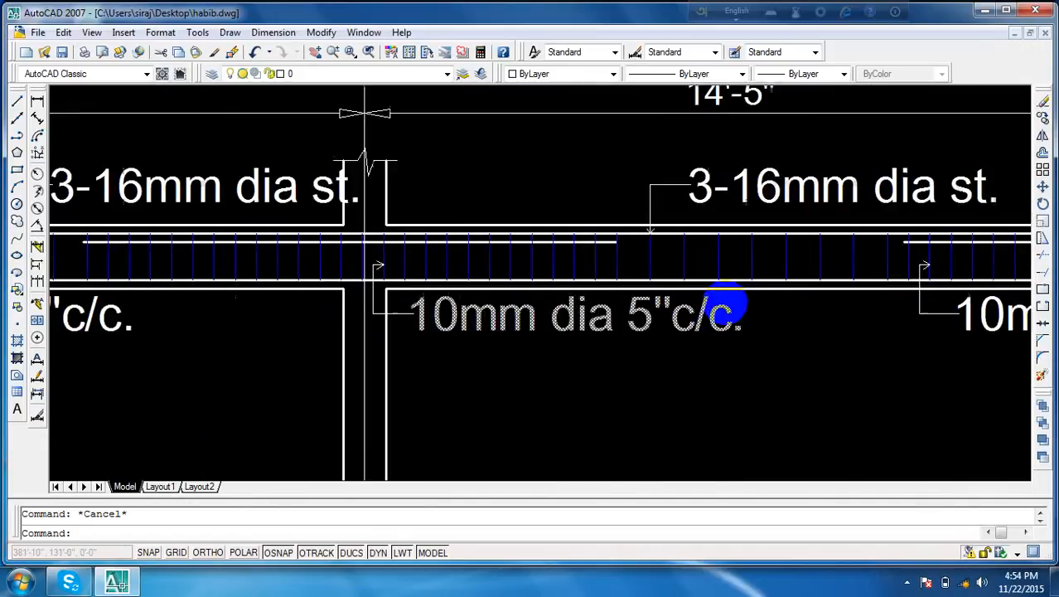
{"action": "scroll", "coordinate": [785, 225], "scroll_direction": "up", "scroll_amount": 2}
{"action": "scroll", "coordinate": [747, 233], "scroll_direction": "down", "scroll_amount": 2}
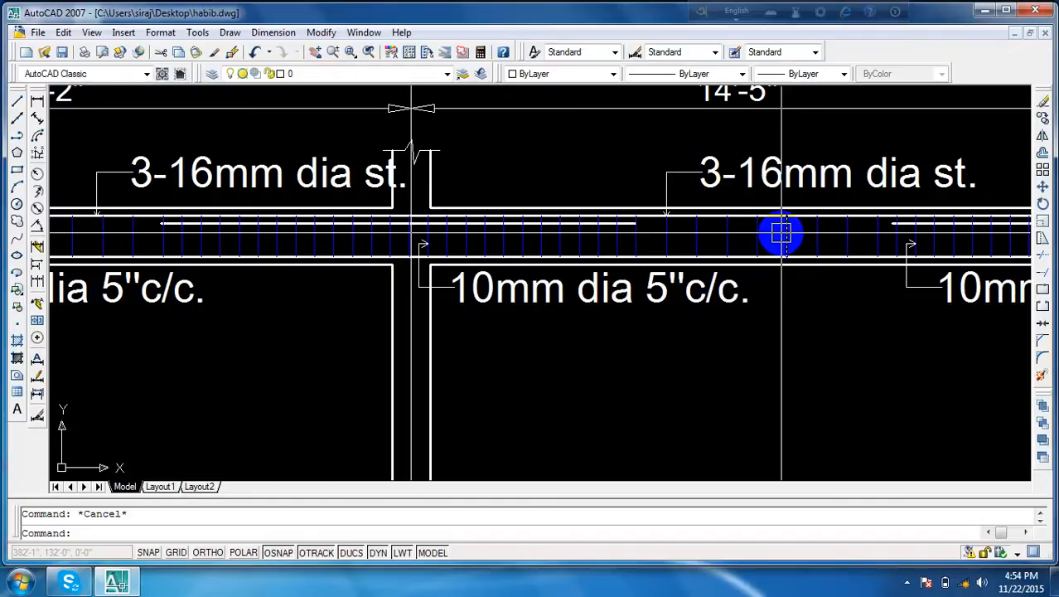
- Set the spacing in the stirrup label beside column C, in the 14'-5" span, to 4" so it reads 10mm dia 4"c/c
{"action": "double_click", "coordinate": [655, 286]}
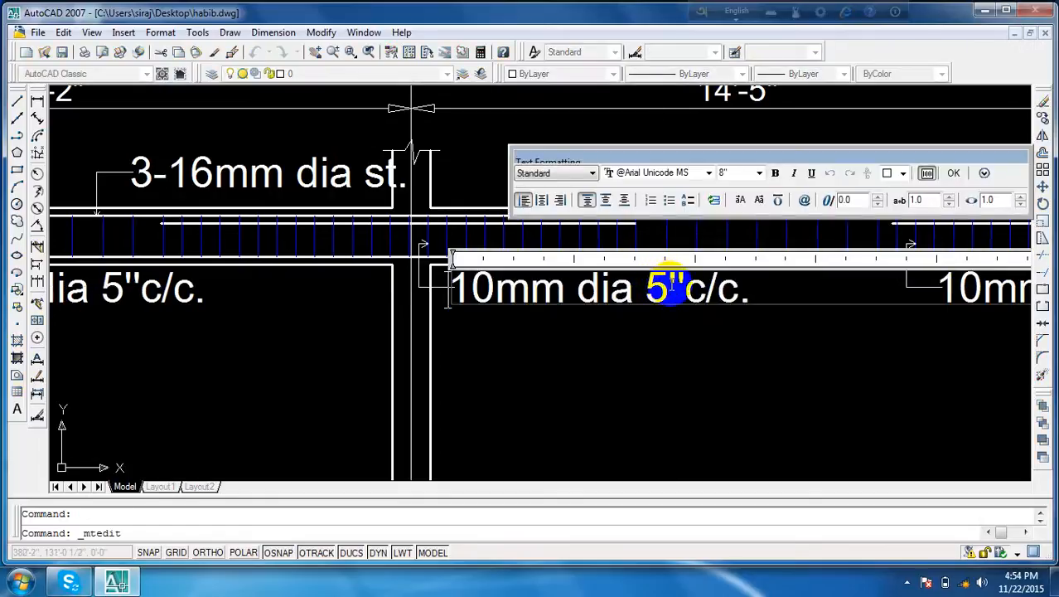
{"action": "left_click_drag", "start_coordinate": [668, 291], "coordinate": [650, 299]}
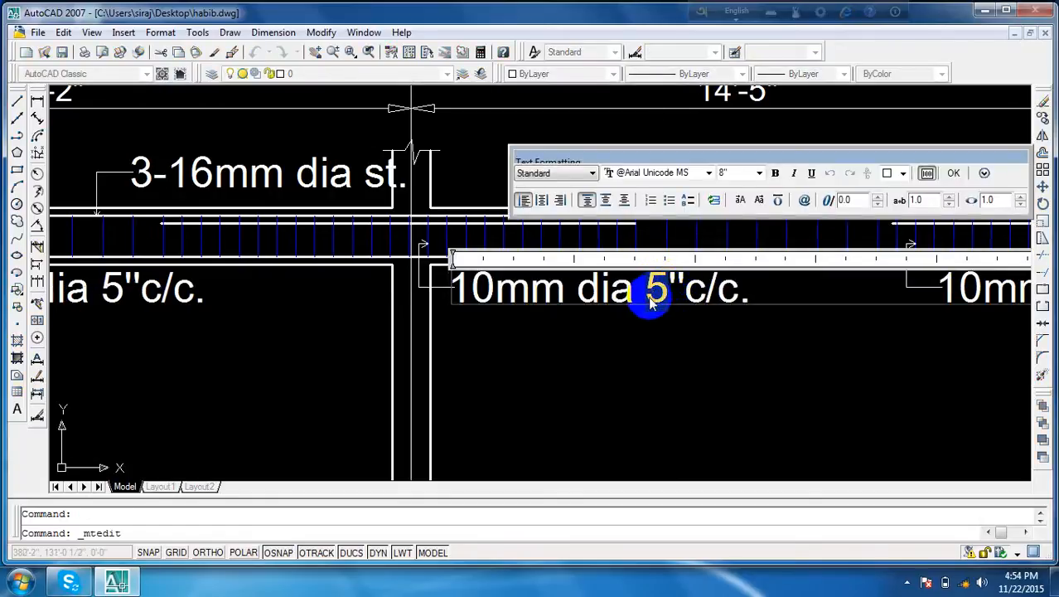
{"action": "type", "text": "4"}
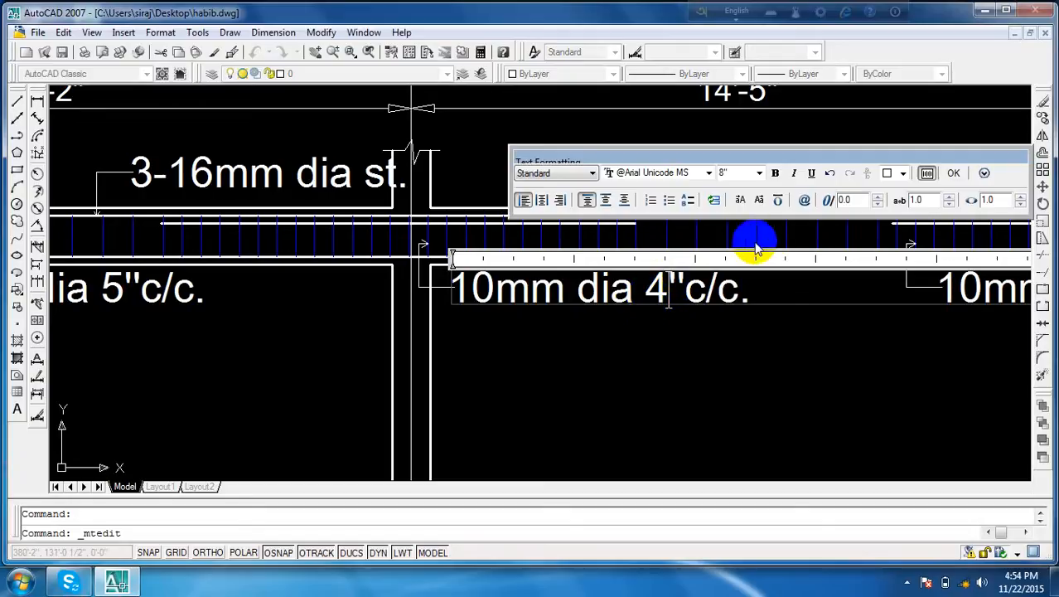
{"action": "left_click", "coordinate": [953, 172]}
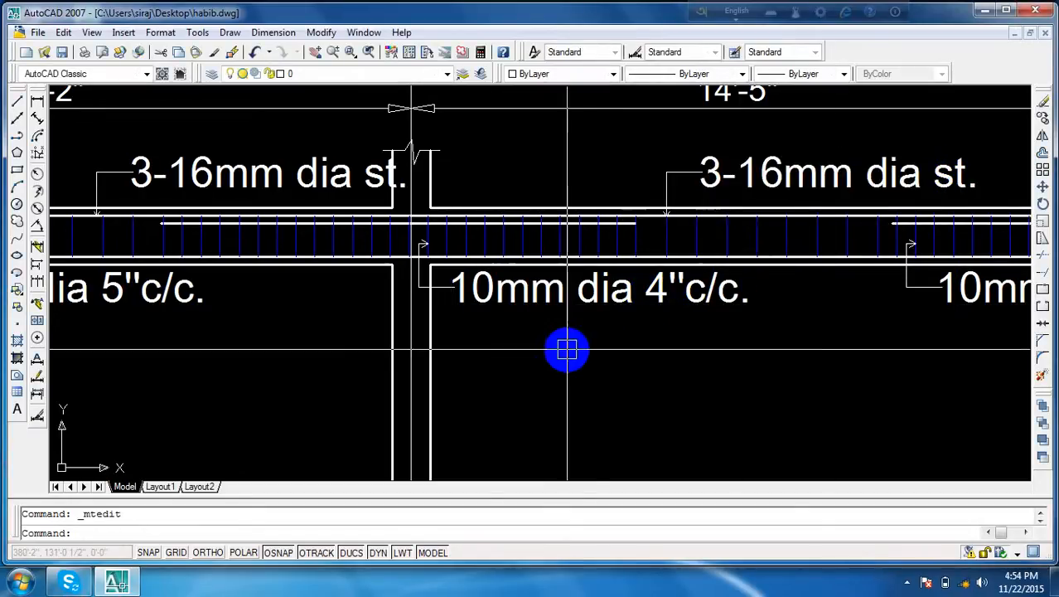
- Examine the stirrups and the 10mm dia 4"c/c label beside column C in the beam's 14'-5" span
{"action": "scroll", "coordinate": [461, 242], "scroll_direction": "up", "scroll_amount": 2}
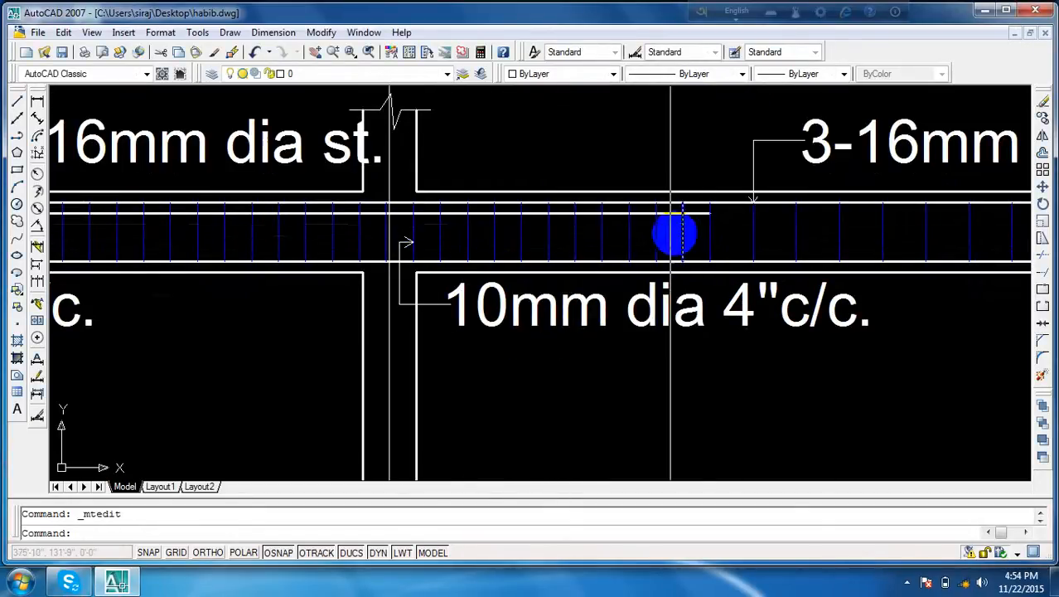
{"action": "scroll", "coordinate": [598, 237], "scroll_direction": "down", "scroll_amount": 4}
{"action": "scroll", "coordinate": [665, 247], "scroll_direction": "up", "scroll_amount": 1}
{"action": "scroll", "coordinate": [665, 247], "scroll_direction": "up", "scroll_amount": 2}
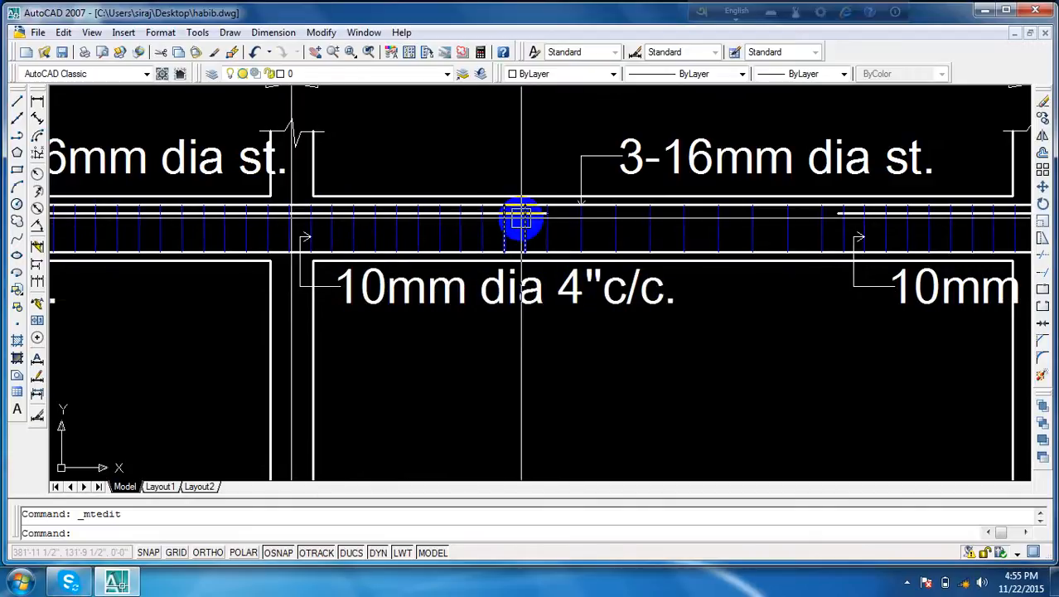
{"action": "scroll", "coordinate": [540, 217], "scroll_direction": "up", "scroll_amount": 2}
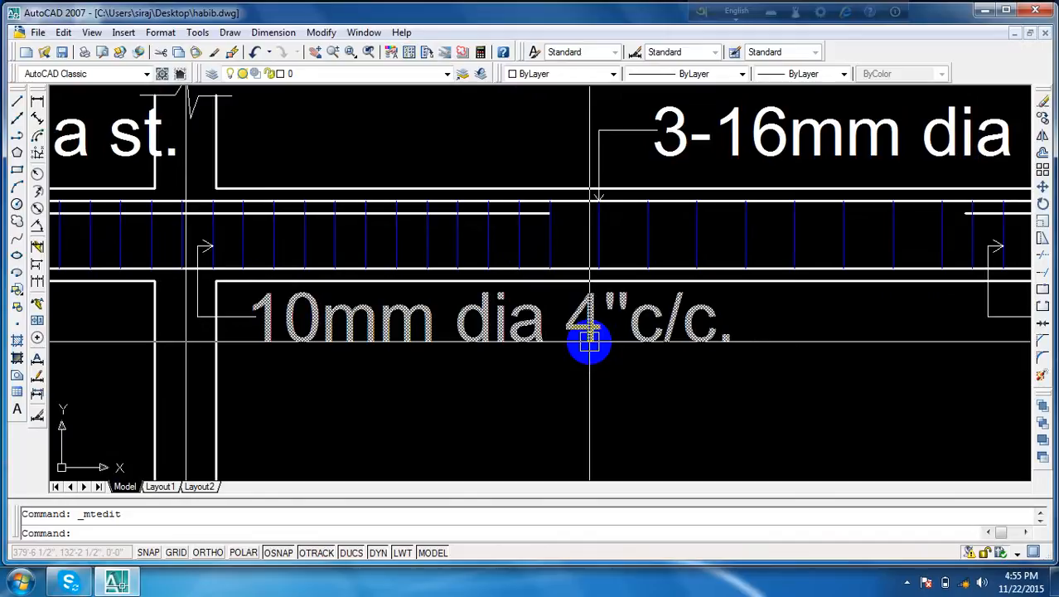
{"action": "scroll", "coordinate": [588, 340], "scroll_direction": "down", "scroll_amount": 10}
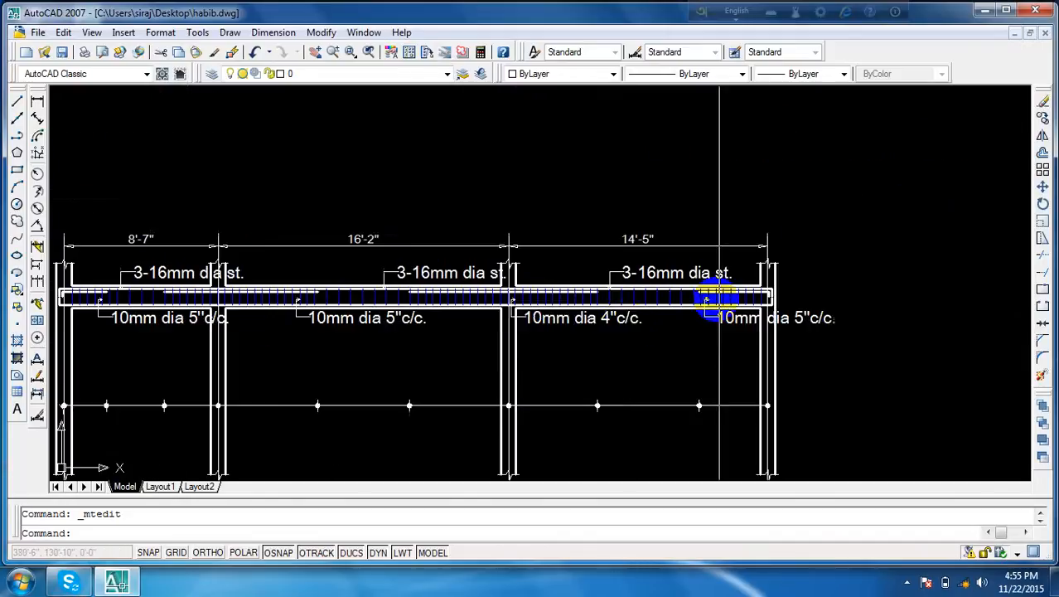
- Examine the column positions in the architectural floor plan, especially the columns beside the staircase
{"action": "scroll", "coordinate": [208, 336], "scroll_direction": "down", "scroll_amount": 2}
{"action": "middle_click_drag", "start_coordinate": [335, 318], "coordinate": [685, 248]}
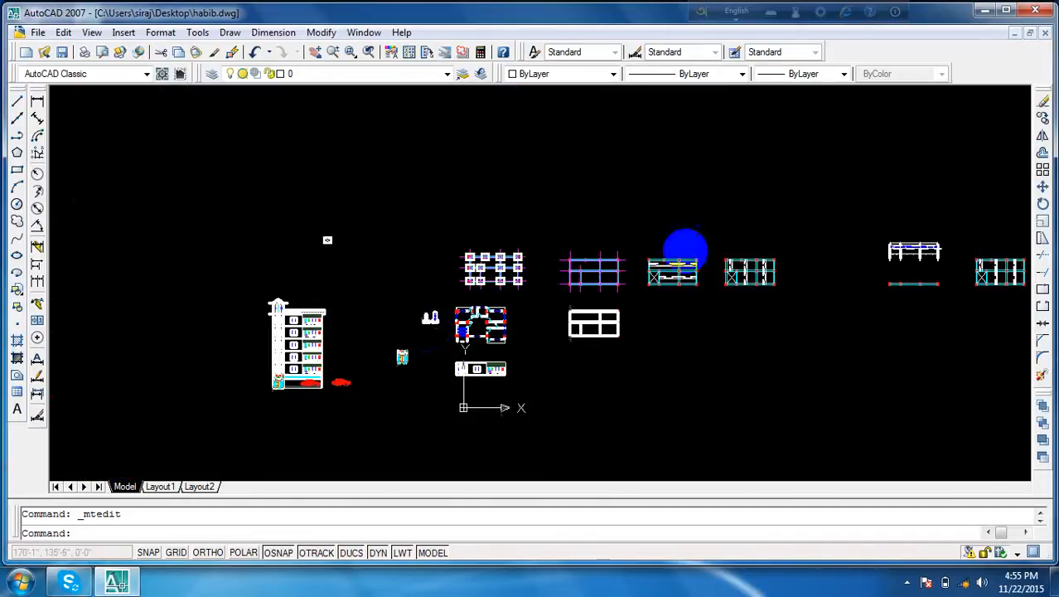
{"action": "scroll", "coordinate": [437, 315], "scroll_direction": "up", "scroll_amount": 10}
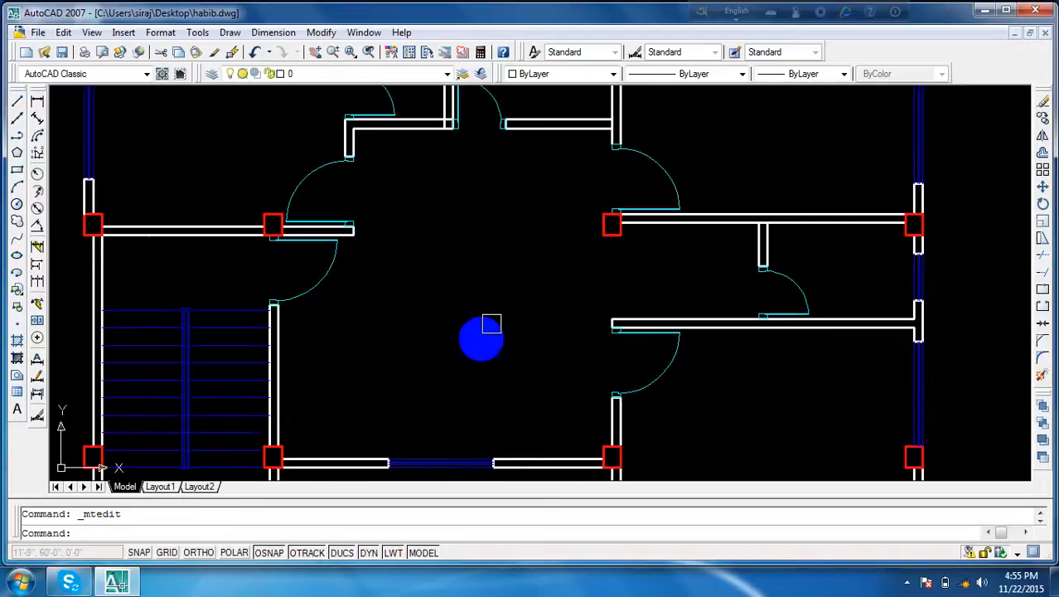
{"action": "scroll", "coordinate": [480, 338], "scroll_direction": "down", "scroll_amount": 4}
{"action": "scroll", "coordinate": [515, 267], "scroll_direction": "up", "scroll_amount": 3}
{"action": "scroll", "coordinate": [489, 267], "scroll_direction": "down", "scroll_amount": 2}
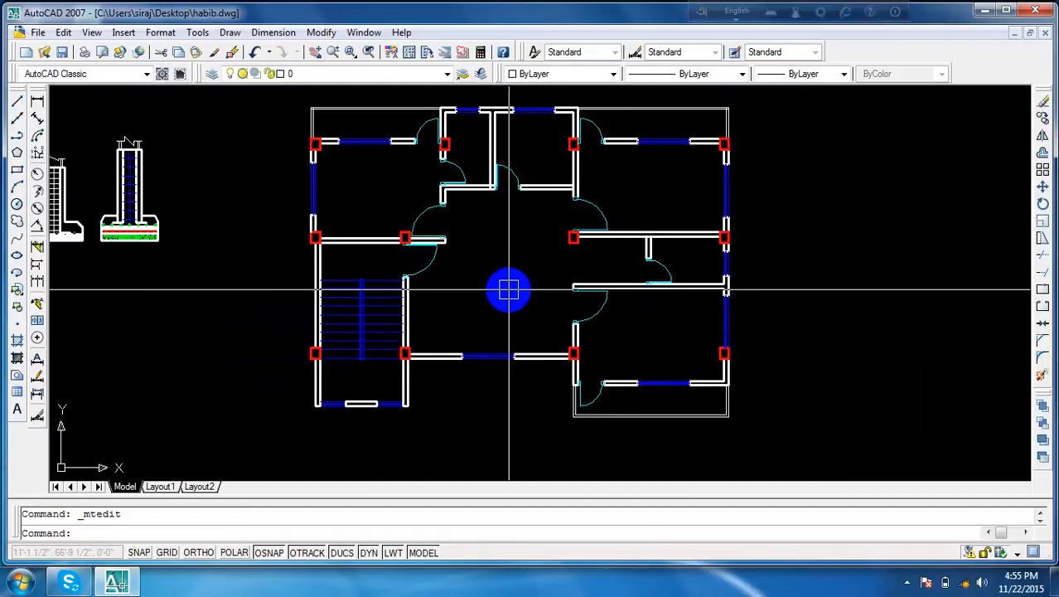
{"action": "scroll", "coordinate": [369, 358], "scroll_direction": "up", "scroll_amount": 3}
{"action": "scroll", "coordinate": [464, 333], "scroll_direction": "down", "scroll_amount": 4}
{"action": "scroll", "coordinate": [535, 195], "scroll_direction": "up", "scroll_amount": 2}
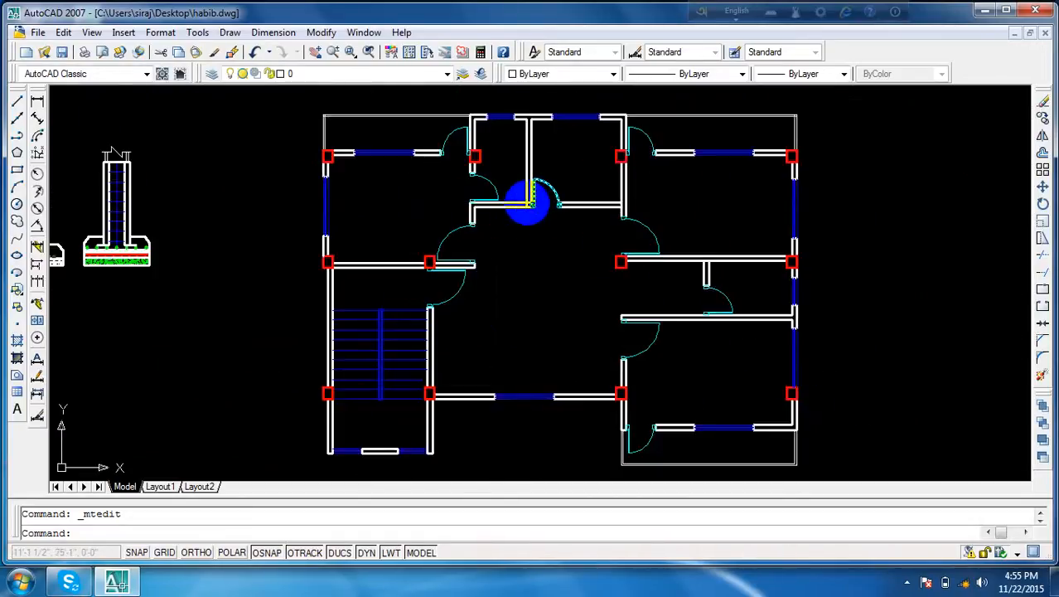
{"action": "scroll", "coordinate": [354, 245], "scroll_direction": "up", "scroll_amount": 5}
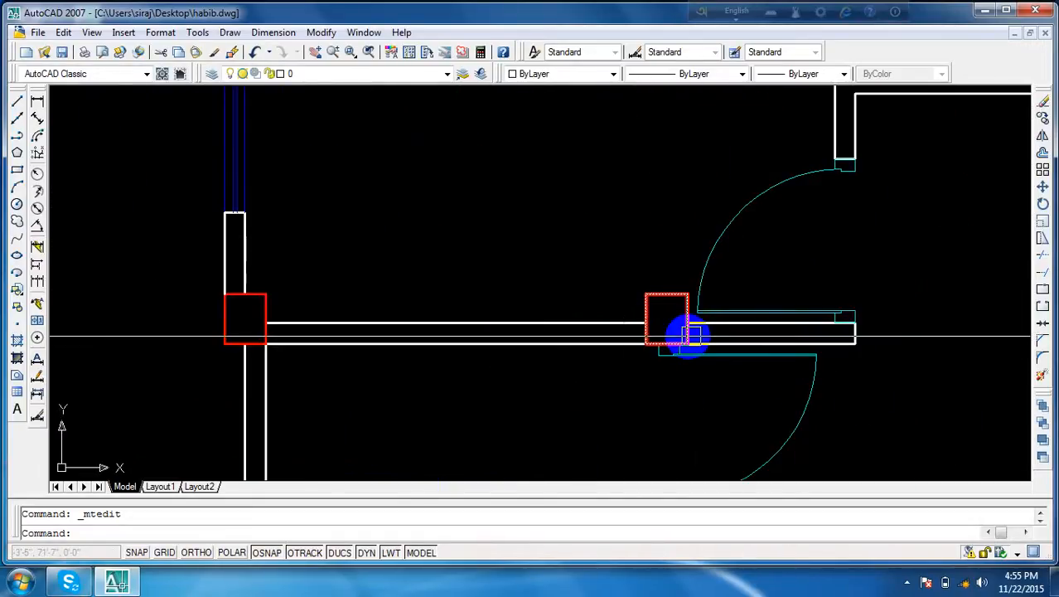
{"action": "scroll", "coordinate": [676, 316], "scroll_direction": "down", "scroll_amount": 4}
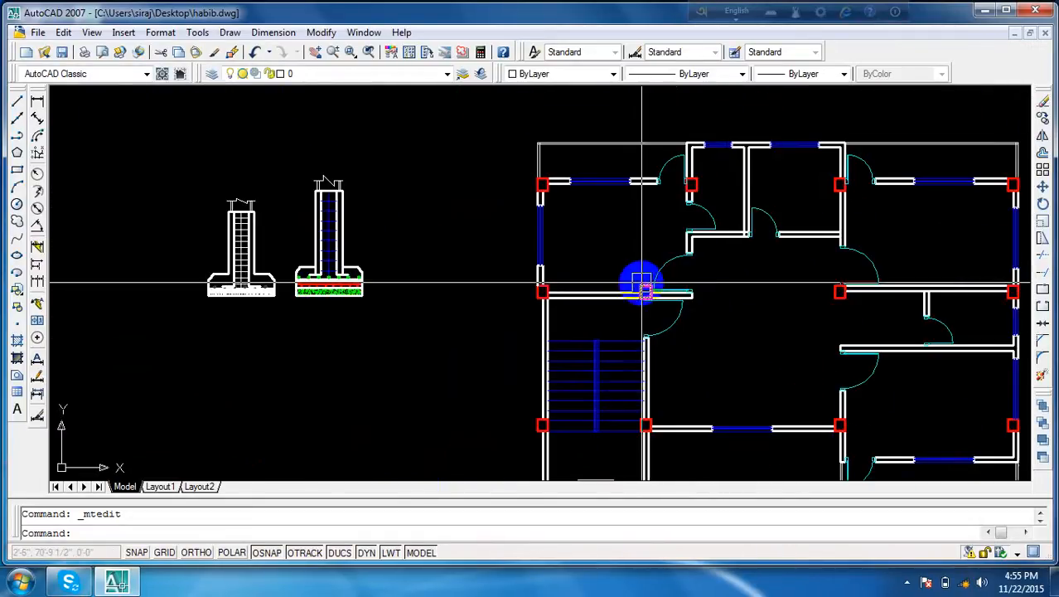
{"action": "scroll", "coordinate": [638, 280], "scroll_direction": "up", "scroll_amount": 1}
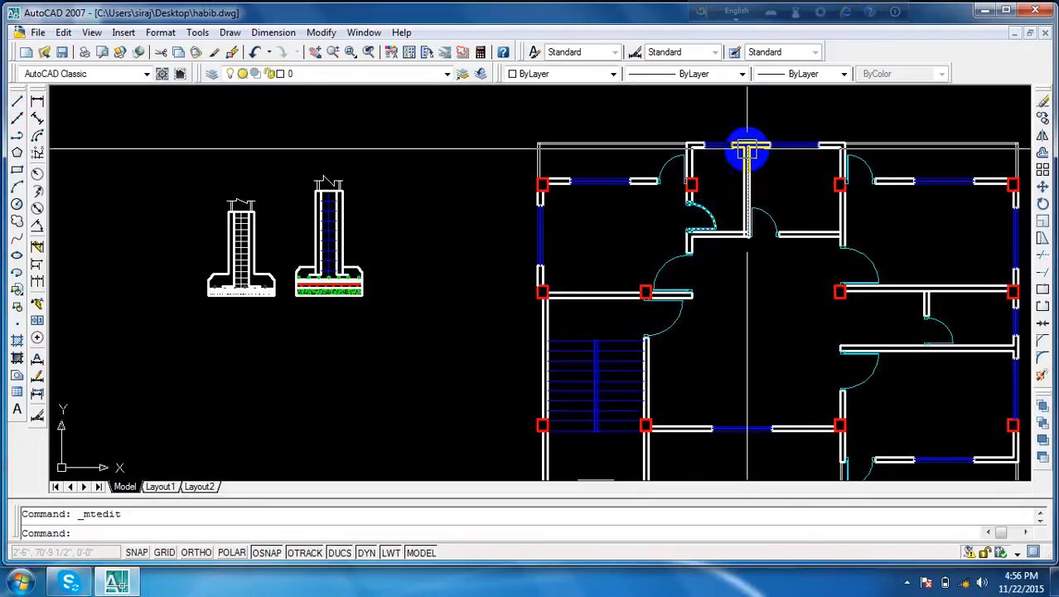
- Inspect the walls, doors and columns around the upper rooms of the floor plan, including the footing sections beside it
{"action": "scroll", "coordinate": [730, 149], "scroll_direction": "up", "scroll_amount": 7}
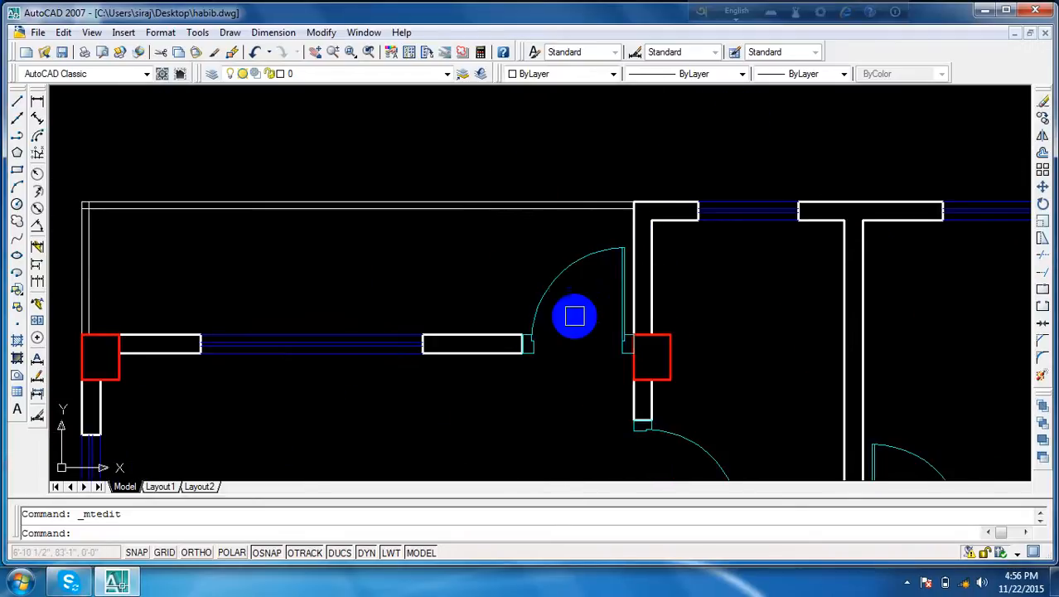
{"action": "scroll", "coordinate": [568, 305], "scroll_direction": "up", "scroll_amount": 3}
{"action": "scroll", "coordinate": [597, 192], "scroll_direction": "down", "scroll_amount": 6}
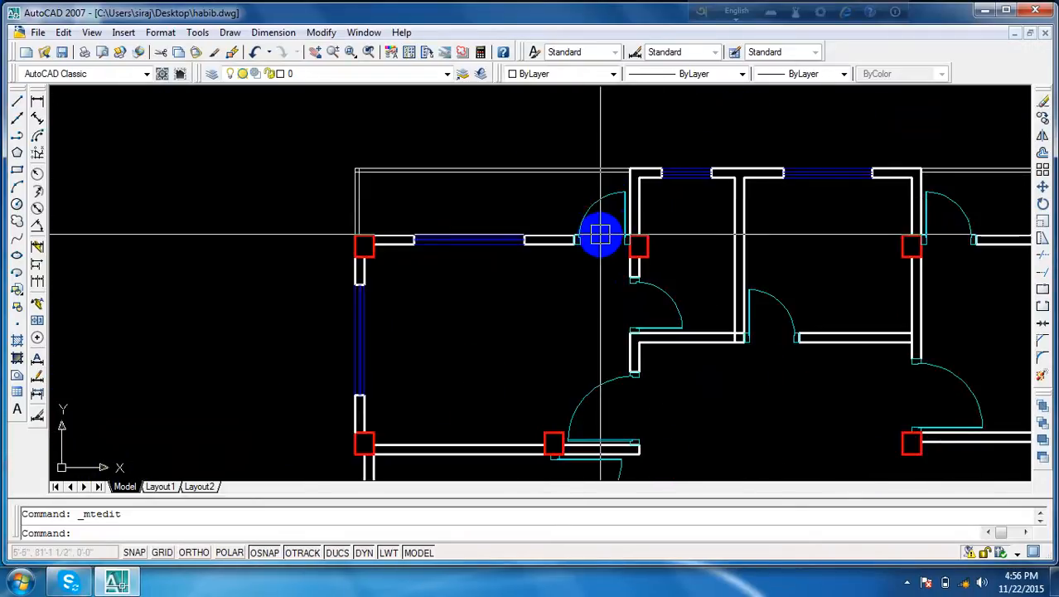
{"action": "scroll", "coordinate": [601, 236], "scroll_direction": "up", "scroll_amount": 3}
{"action": "scroll", "coordinate": [705, 232], "scroll_direction": "down", "scroll_amount": 8}
{"action": "scroll", "coordinate": [574, 249], "scroll_direction": "up", "scroll_amount": 6}
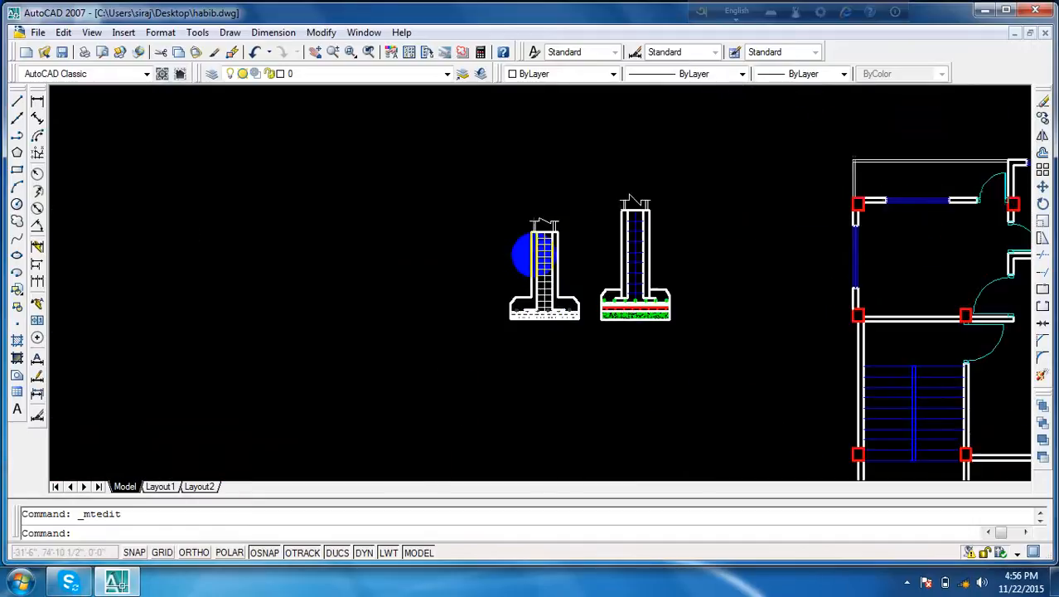
{"action": "scroll", "coordinate": [544, 236], "scroll_direction": "down", "scroll_amount": 4}
{"action": "scroll", "coordinate": [614, 264], "scroll_direction": "down", "scroll_amount": 8}
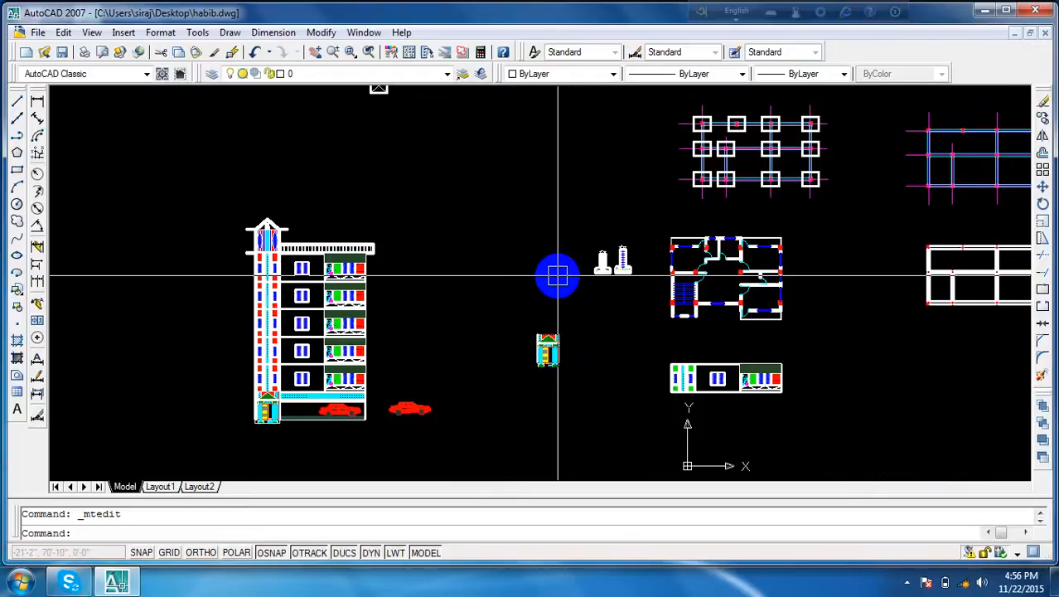
- Examine the foundation plan, checking the footing outlines, columns and the dashed beam lines that connect them
{"action": "scroll", "coordinate": [712, 138], "scroll_direction": "up", "scroll_amount": 8}
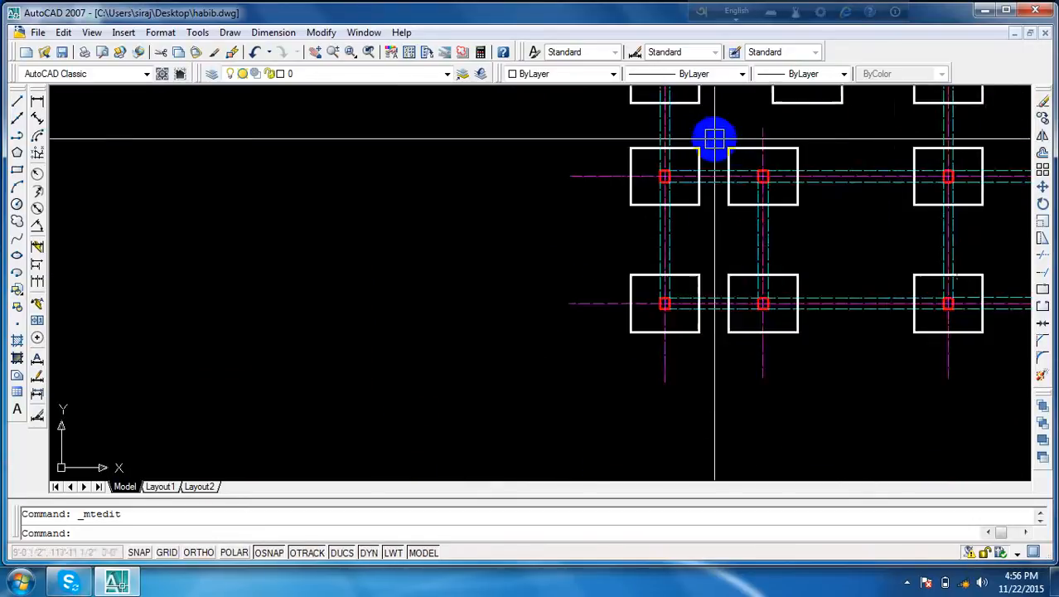
{"action": "scroll", "coordinate": [698, 180], "scroll_direction": "up", "scroll_amount": 2}
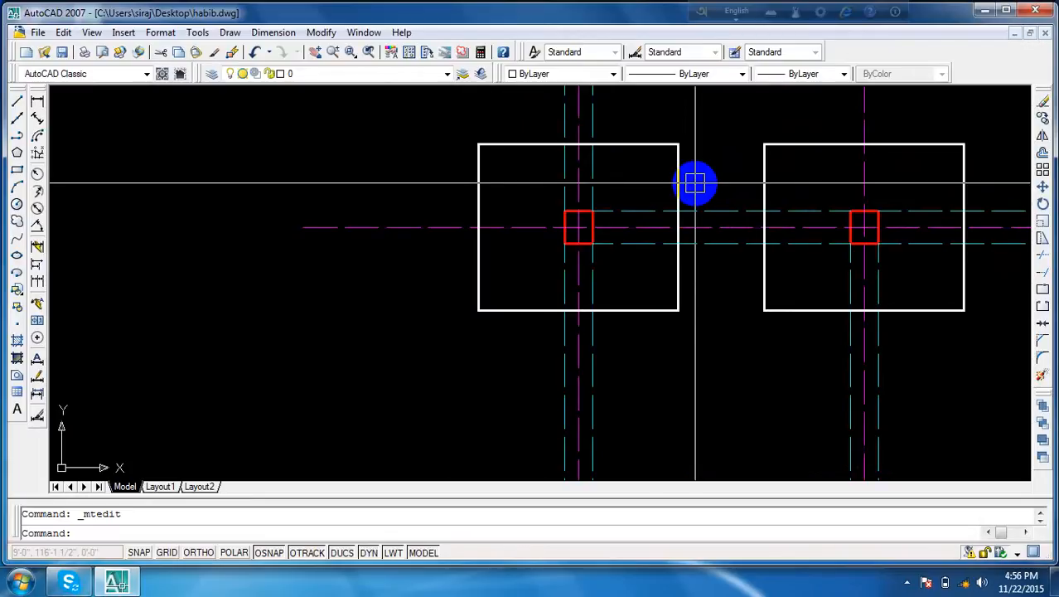
{"action": "scroll", "coordinate": [597, 211], "scroll_direction": "down", "scroll_amount": 5}
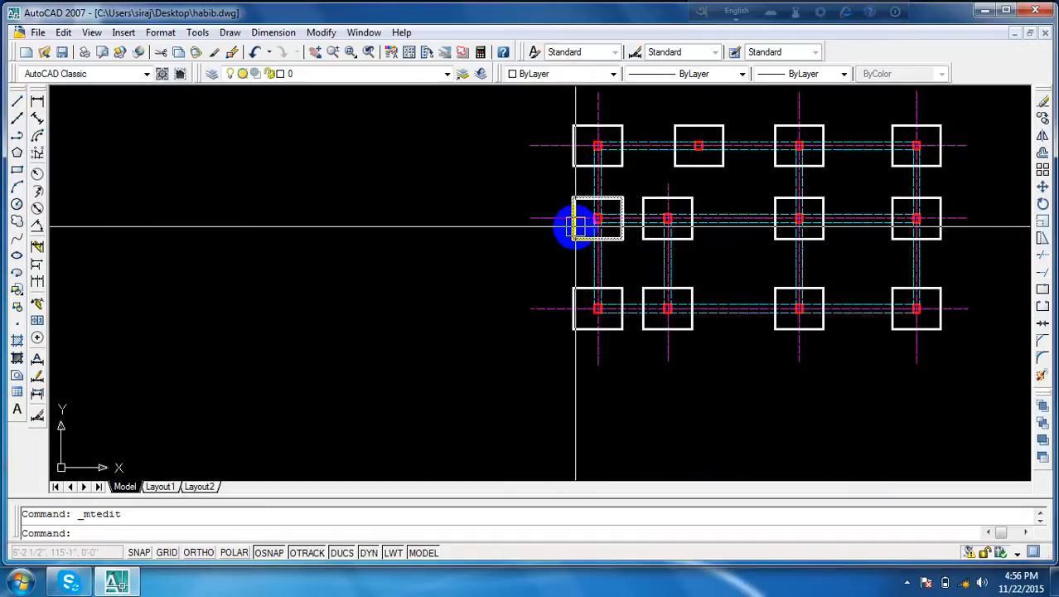
{"action": "scroll", "coordinate": [576, 226], "scroll_direction": "up", "scroll_amount": 3}
{"action": "scroll", "coordinate": [576, 225], "scroll_direction": "down", "scroll_amount": 3}
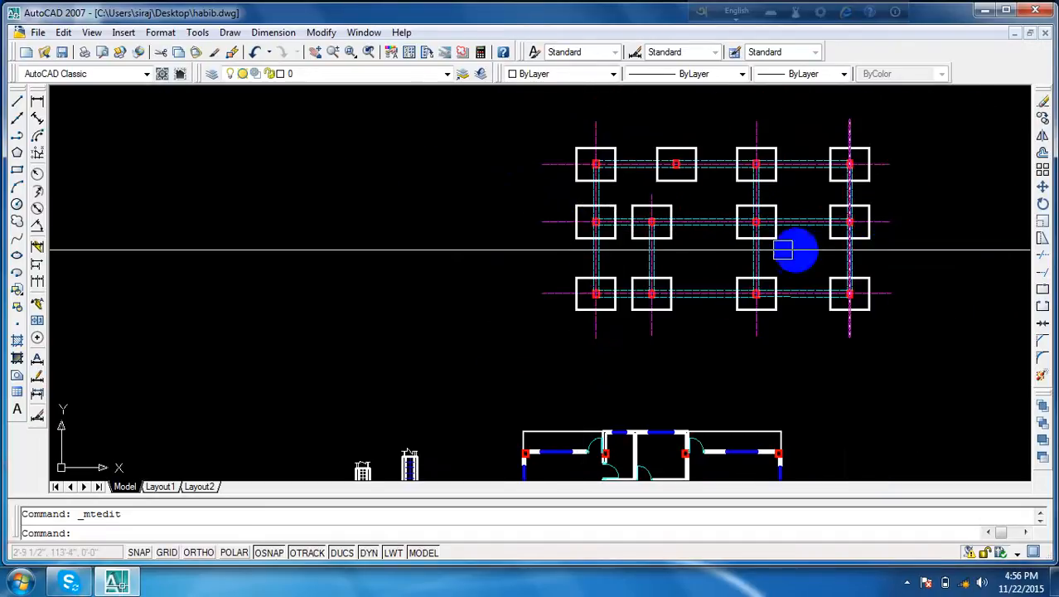
{"action": "scroll", "coordinate": [601, 261], "scroll_direction": "up", "scroll_amount": 3}
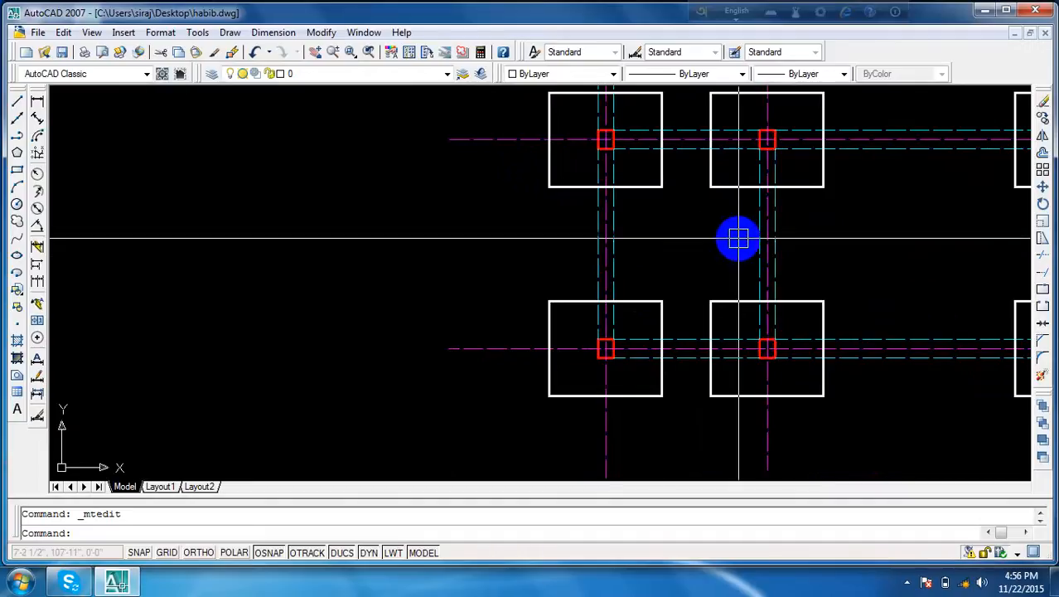
{"action": "scroll", "coordinate": [622, 233], "scroll_direction": "down", "scroll_amount": 2}
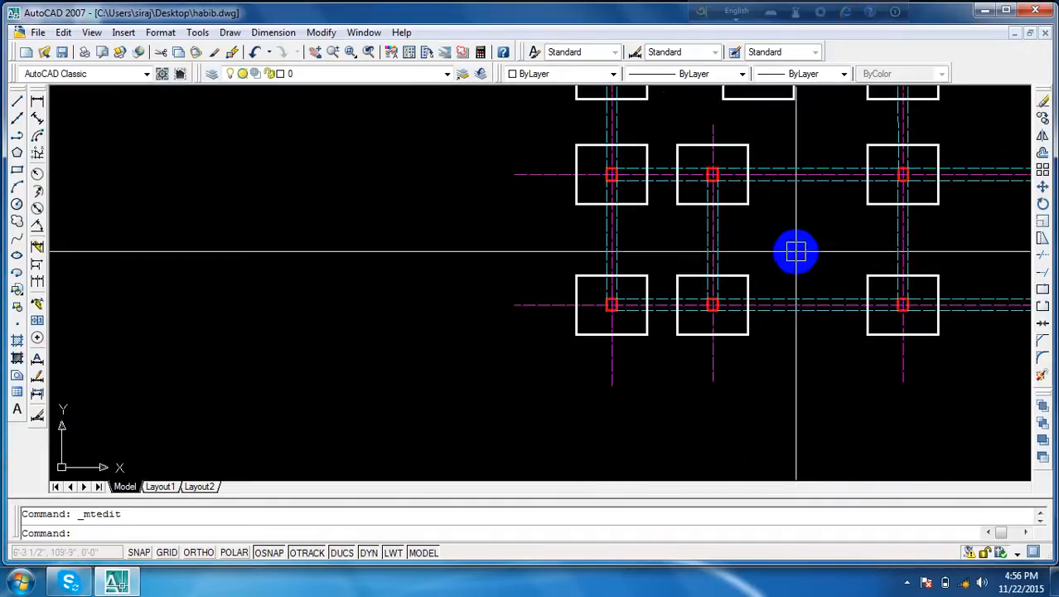
{"action": "scroll", "coordinate": [792, 302], "scroll_direction": "down", "scroll_amount": 4}
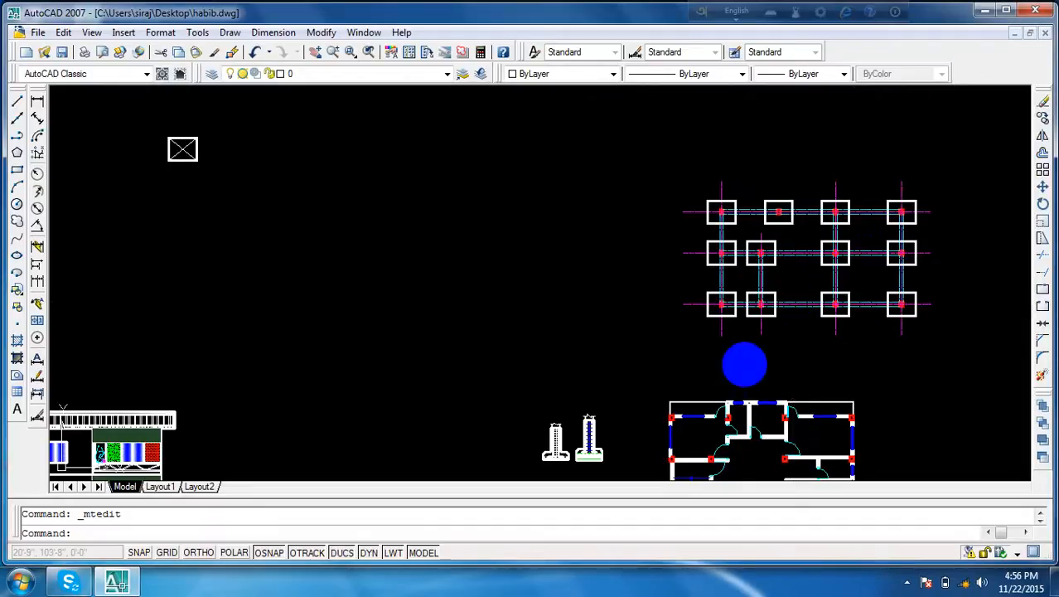
- Inspect closely how the centre lines and dashed beam edges meet the columns within the foundation plan's footings
{"action": "scroll", "coordinate": [714, 309], "scroll_direction": "up", "scroll_amount": 3}
{"action": "scroll", "coordinate": [725, 303], "scroll_direction": "up", "scroll_amount": 3}
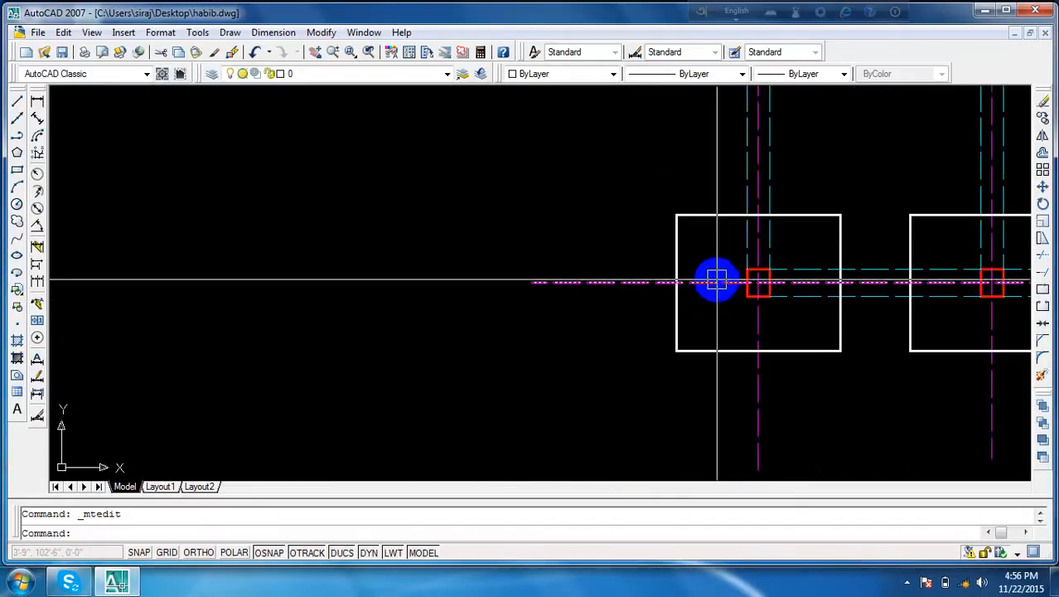
{"action": "scroll", "coordinate": [703, 276], "scroll_direction": "down", "scroll_amount": 4}
{"action": "scroll", "coordinate": [803, 177], "scroll_direction": "up", "scroll_amount": 4}
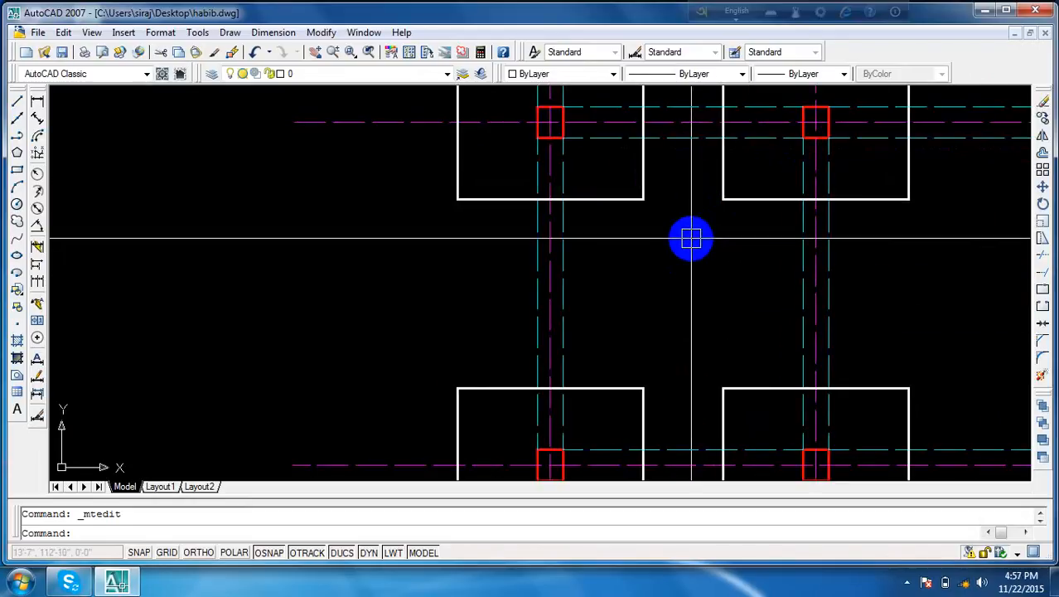
{"action": "scroll", "coordinate": [691, 240], "scroll_direction": "down", "scroll_amount": 4}
{"action": "scroll", "coordinate": [688, 246], "scroll_direction": "up", "scroll_amount": 10}
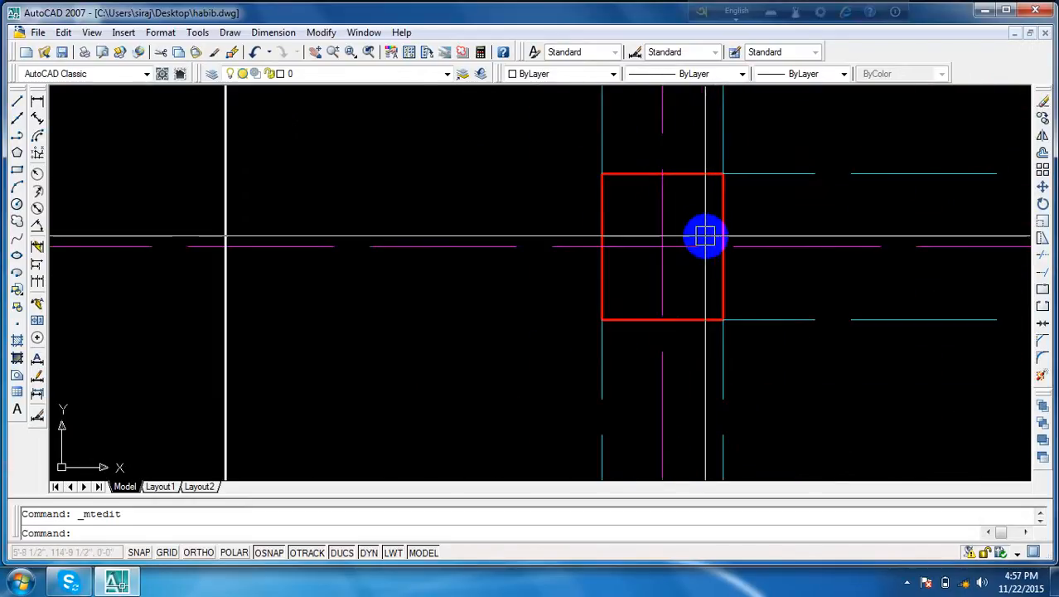
{"action": "scroll", "coordinate": [655, 245], "scroll_direction": "up", "scroll_amount": 5}
{"action": "scroll", "coordinate": [686, 224], "scroll_direction": "down", "scroll_amount": 6}
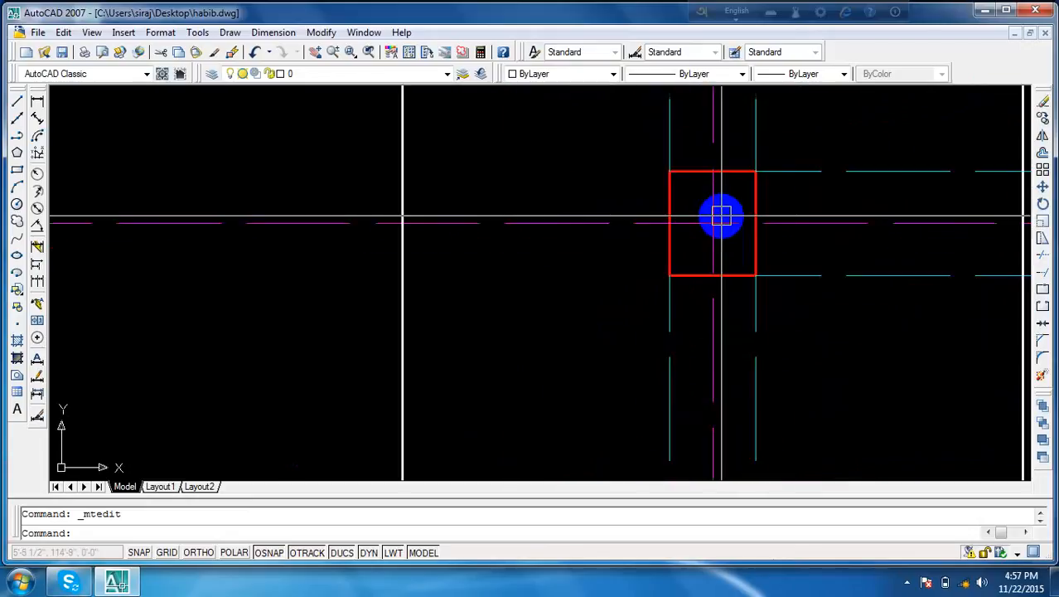
{"action": "scroll", "coordinate": [721, 216], "scroll_direction": "up", "scroll_amount": 3}
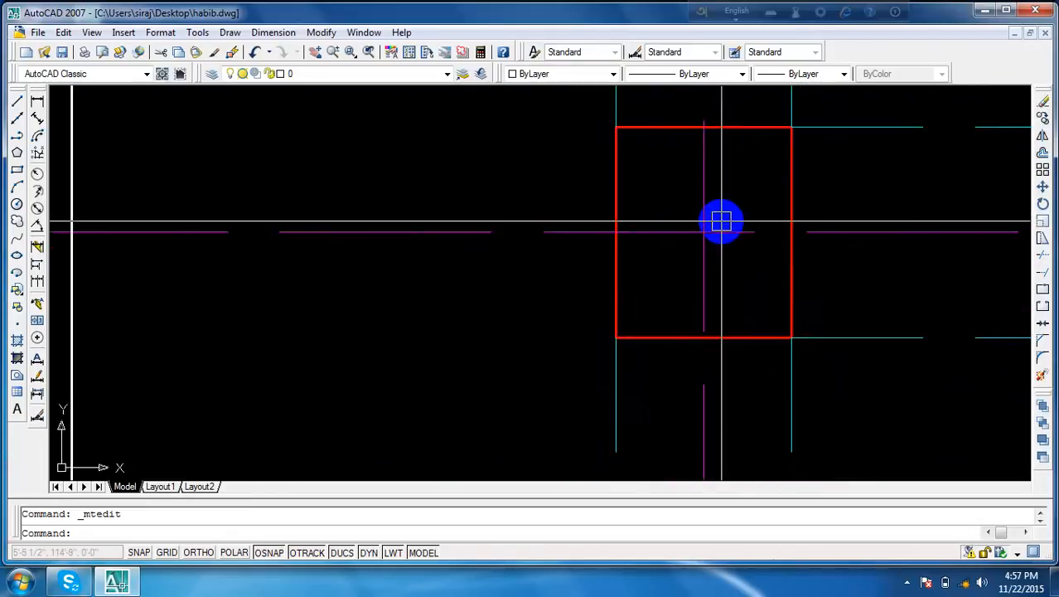
{"action": "scroll", "coordinate": [720, 223], "scroll_direction": "down", "scroll_amount": 9}
{"action": "scroll", "coordinate": [721, 224], "scroll_direction": "up", "scroll_amount": 5}
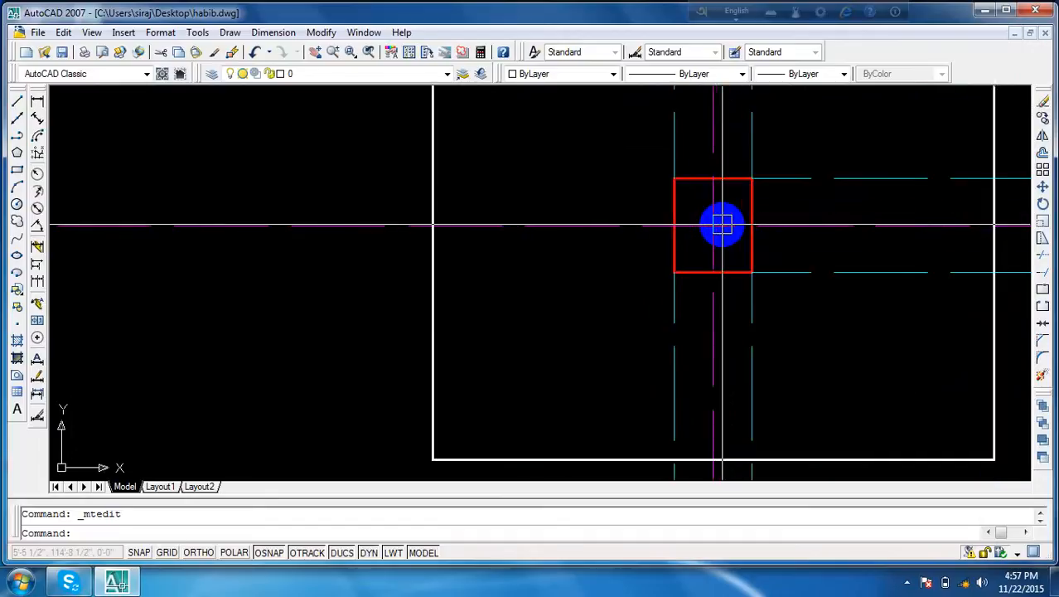
{"action": "scroll", "coordinate": [722, 224], "scroll_direction": "down", "scroll_amount": 2}
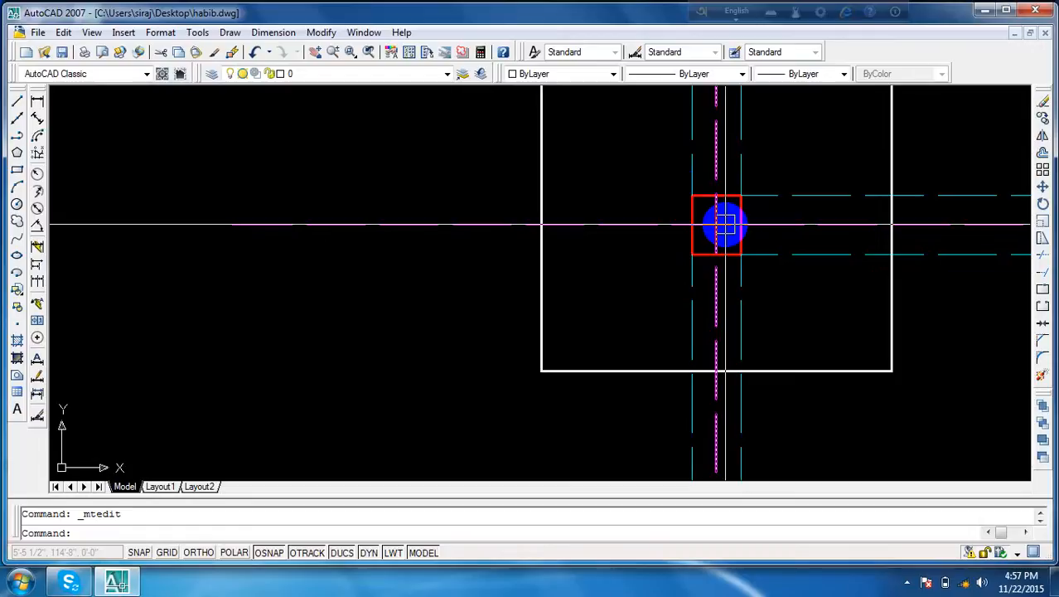
- Return to the beam's longitudinal section and examine the bars, stirrups and labels in the 8'-7" span beside column A
{"action": "scroll", "coordinate": [725, 224], "scroll_direction": "down", "scroll_amount": 15}
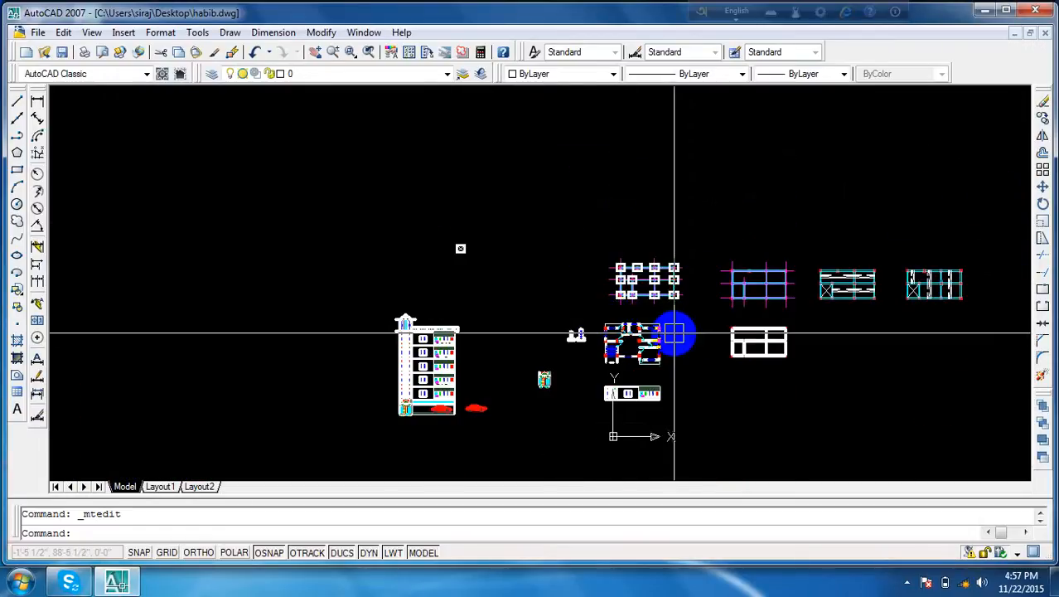
{"action": "scroll", "coordinate": [756, 307], "scroll_direction": "down", "scroll_amount": 4}
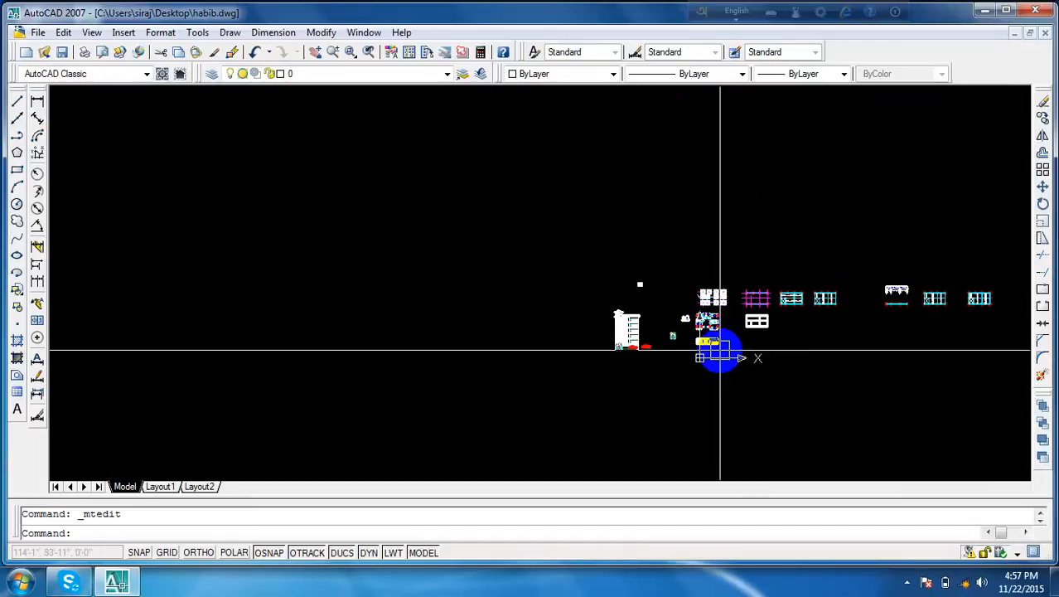
{"action": "scroll", "coordinate": [815, 314], "scroll_direction": "up", "scroll_amount": 10}
{"action": "scroll", "coordinate": [724, 324], "scroll_direction": "down", "scroll_amount": 8}
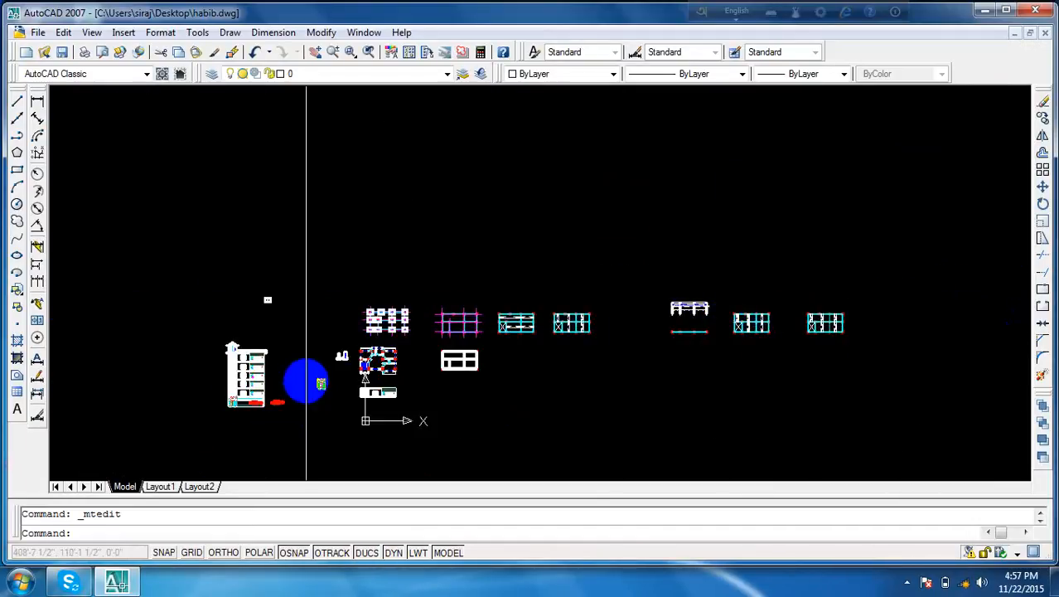
{"action": "scroll", "coordinate": [738, 324], "scroll_direction": "up", "scroll_amount": 12}
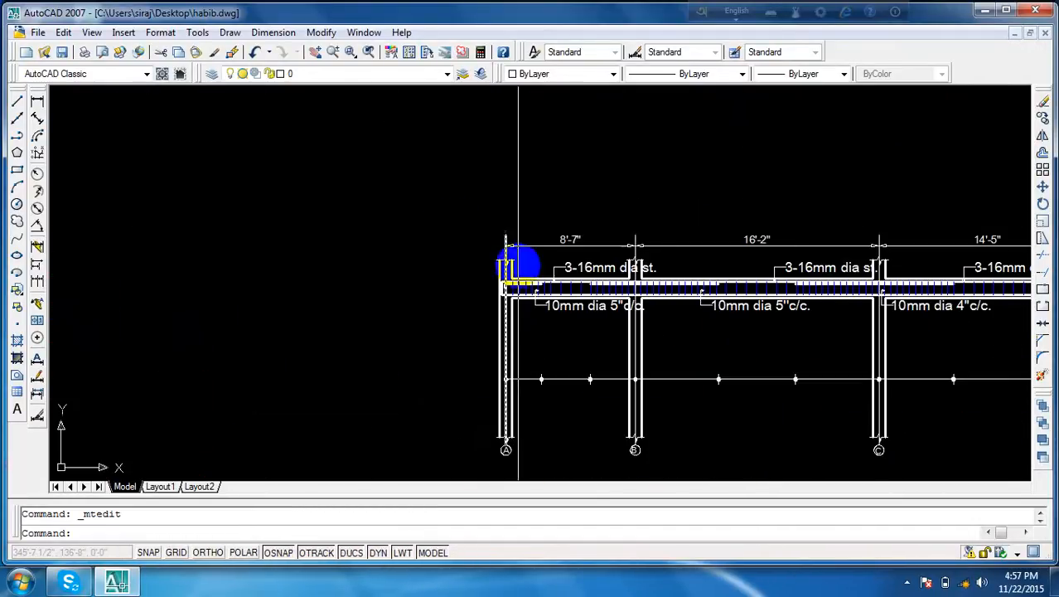
{"action": "scroll", "coordinate": [519, 267], "scroll_direction": "up", "scroll_amount": 8}
{"action": "scroll", "coordinate": [498, 319], "scroll_direction": "down", "scroll_amount": 2}
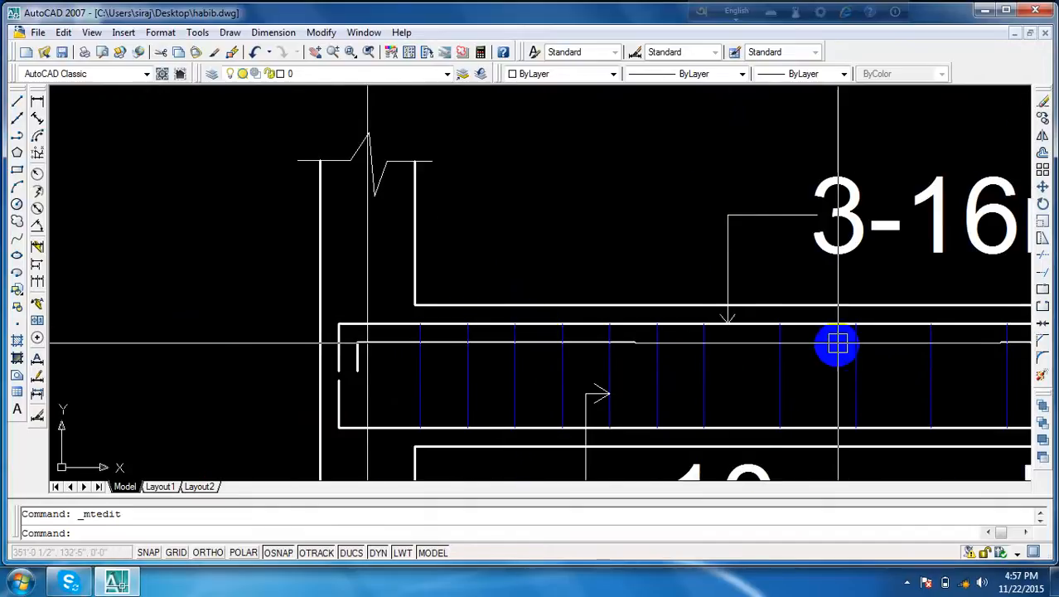
{"action": "scroll", "coordinate": [837, 344], "scroll_direction": "up", "scroll_amount": 2}
{"action": "scroll", "coordinate": [721, 298], "scroll_direction": "down", "scroll_amount": 4}
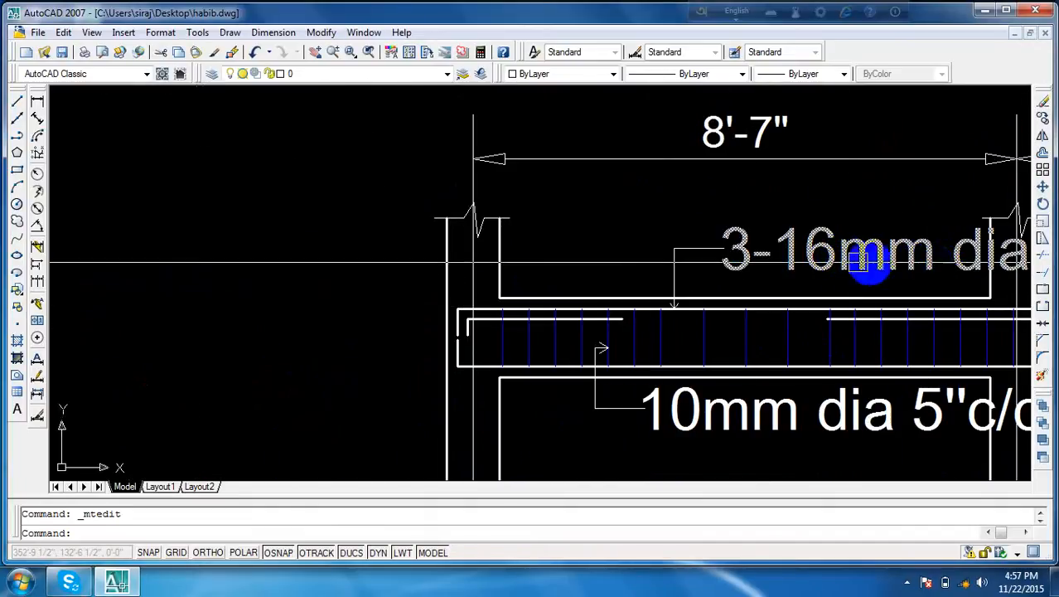
- Inspect the 3-16mm dia bar leaders and the 10mm dia stirrup labels from the 8'-7" span to the beam section's 14'-5" end span
{"action": "scroll", "coordinate": [672, 305], "scroll_direction": "up", "scroll_amount": 4}
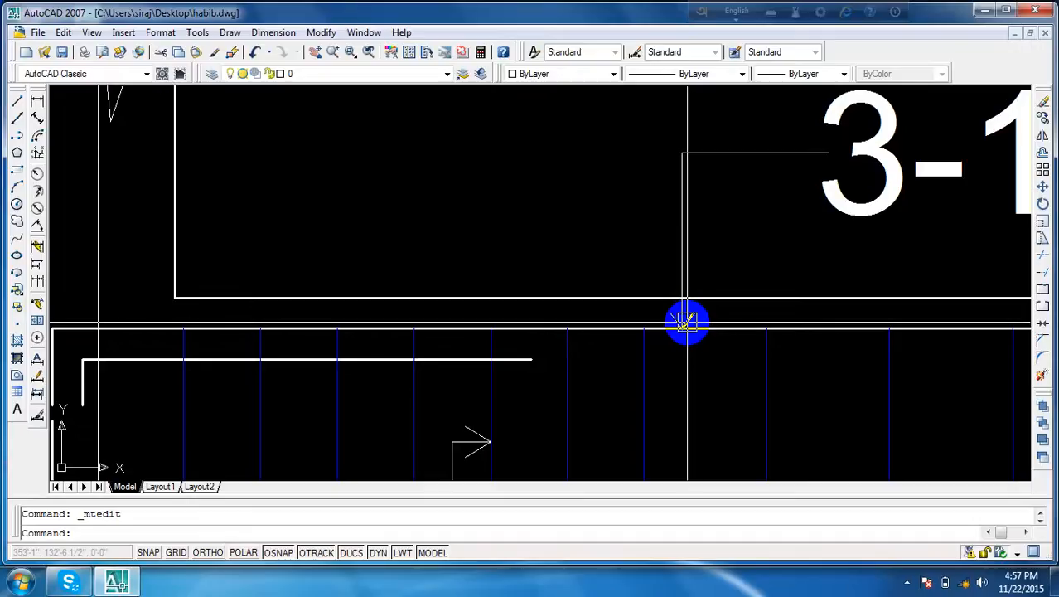
{"action": "scroll", "coordinate": [893, 202], "scroll_direction": "up", "scroll_amount": 6}
{"action": "scroll", "coordinate": [793, 225], "scroll_direction": "down", "scroll_amount": 4}
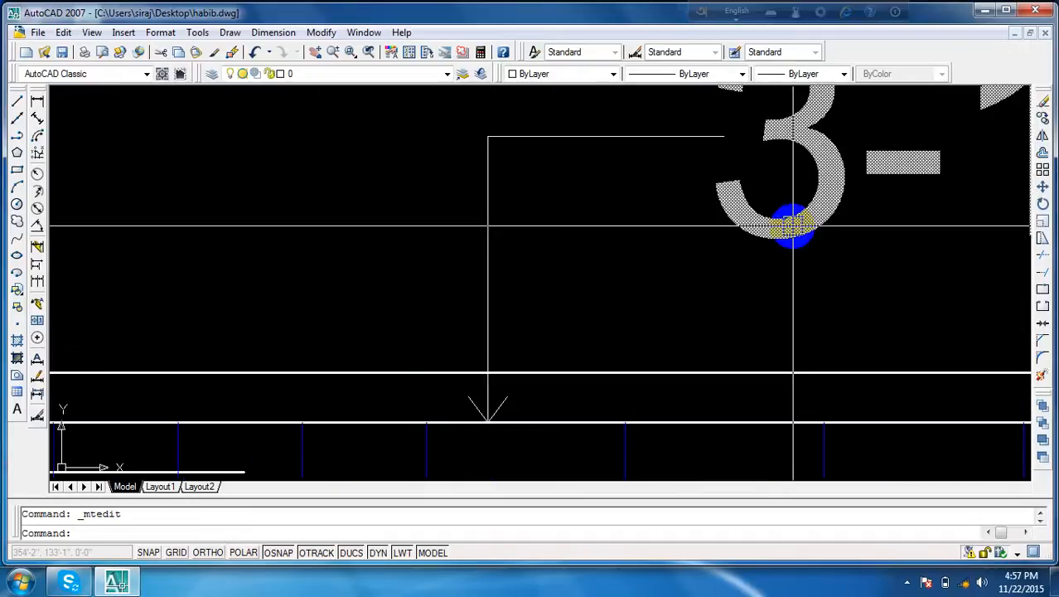
{"action": "scroll", "coordinate": [793, 225], "scroll_direction": "down", "scroll_amount": 8}
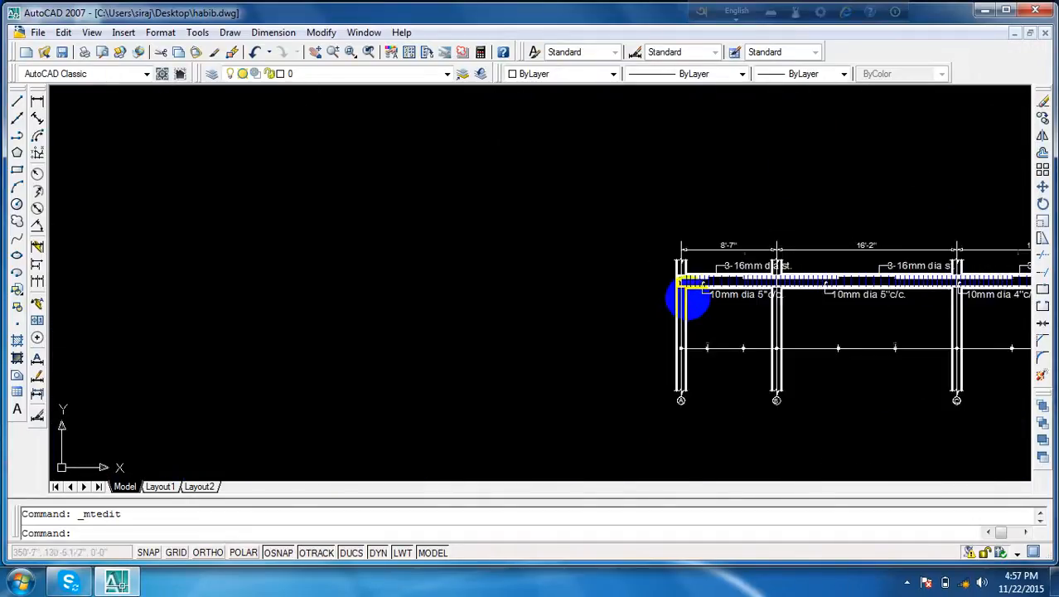
{"action": "scroll", "coordinate": [687, 300], "scroll_direction": "down", "scroll_amount": 2}
{"action": "scroll", "coordinate": [893, 305], "scroll_direction": "up", "scroll_amount": 7}
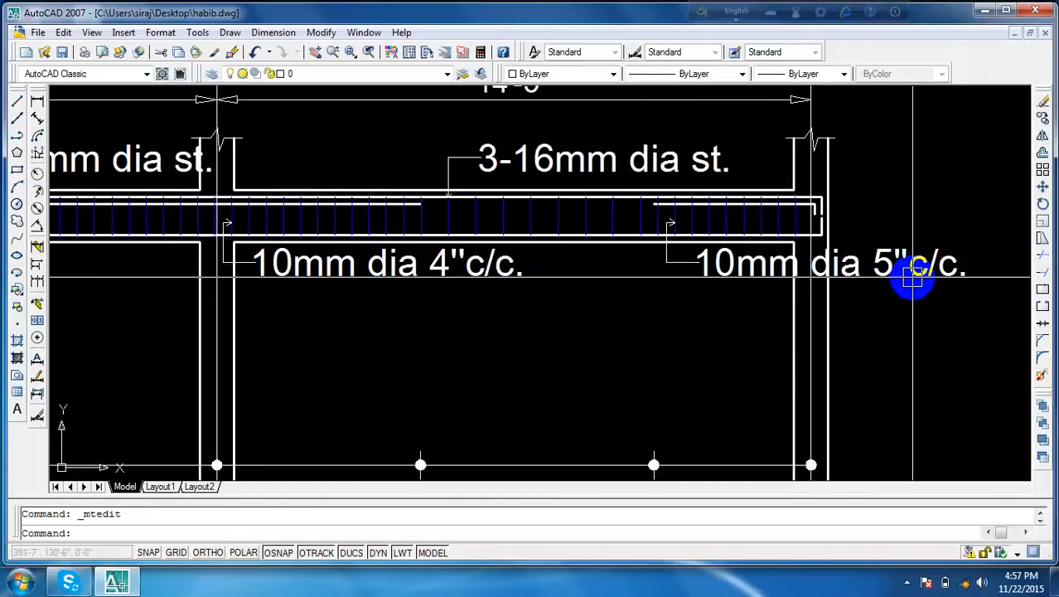
{"action": "scroll", "coordinate": [912, 280], "scroll_direction": "down", "scroll_amount": 6}
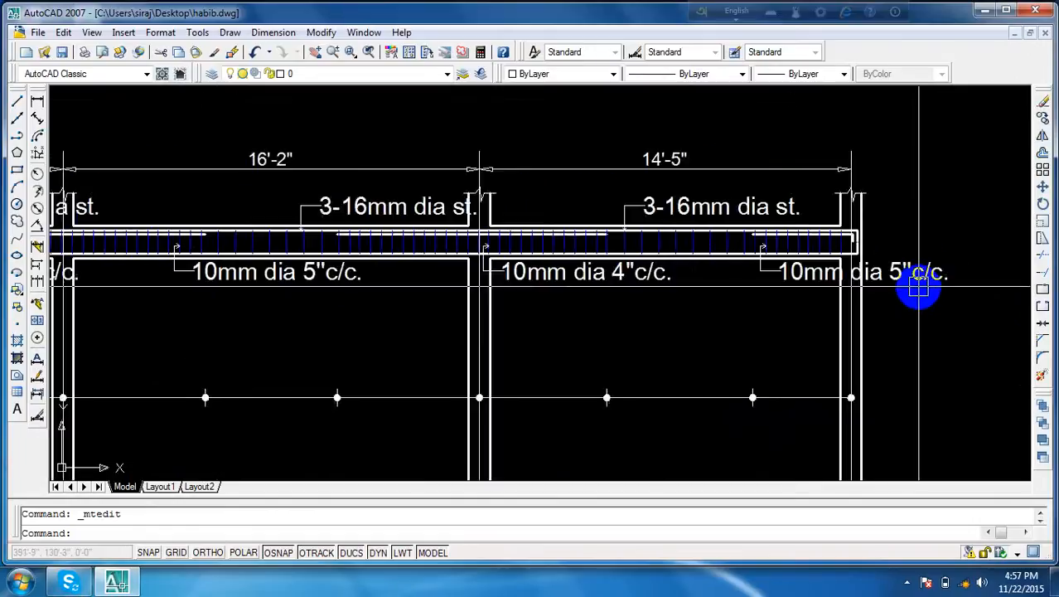
- Examine the column, break line and dimension arrowheads where the 8'-7" and 16'-2" spans of the beam section meet
{"action": "scroll", "coordinate": [338, 277], "scroll_direction": "up", "scroll_amount": 6}
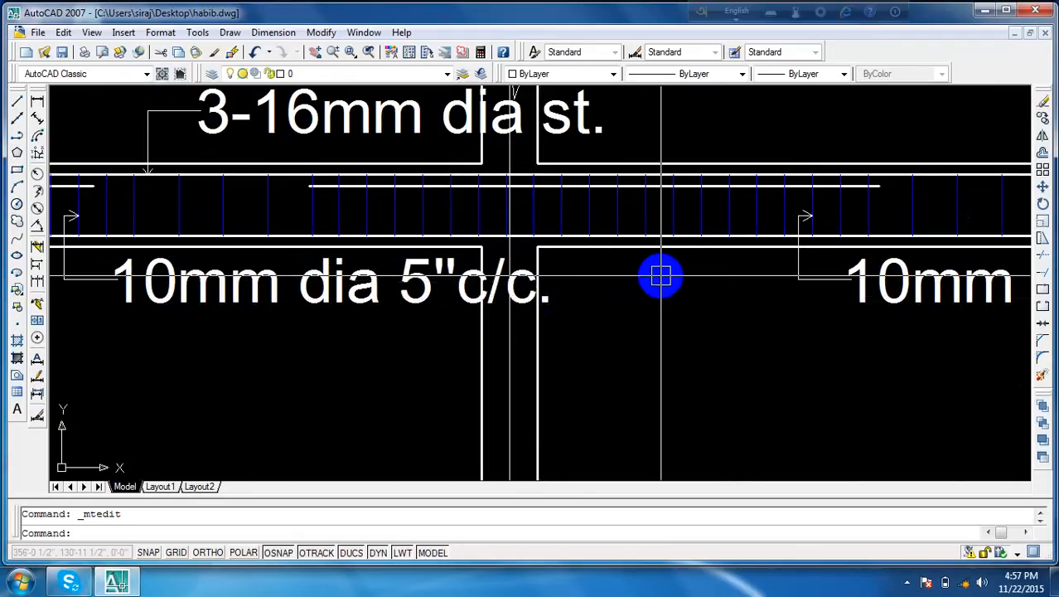
{"action": "scroll", "coordinate": [661, 276], "scroll_direction": "down", "scroll_amount": 6}
{"action": "scroll", "coordinate": [619, 232], "scroll_direction": "up", "scroll_amount": 8}
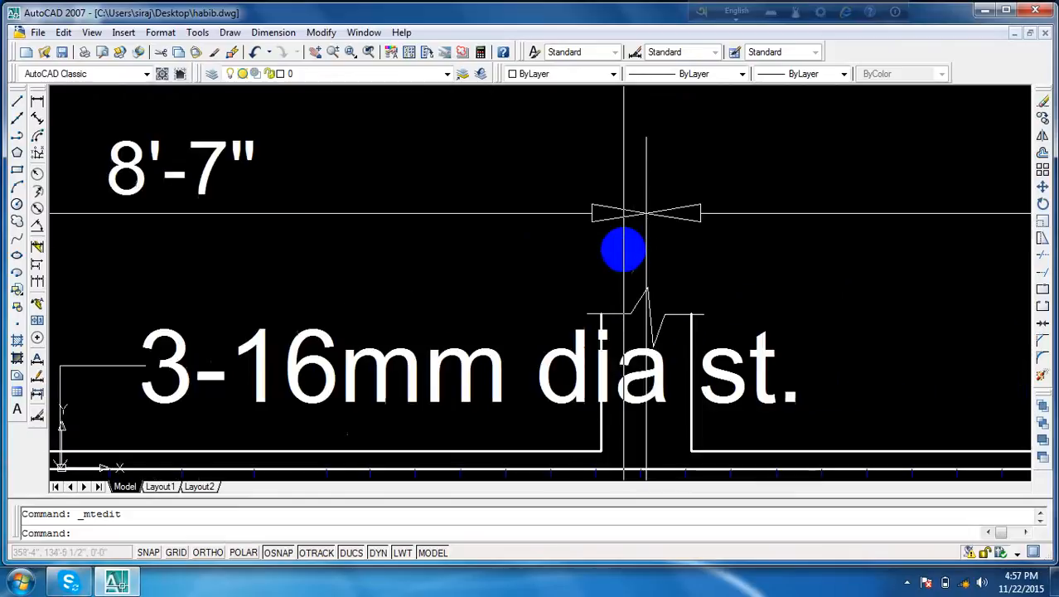
{"action": "scroll", "coordinate": [745, 180], "scroll_direction": "down", "scroll_amount": 3}
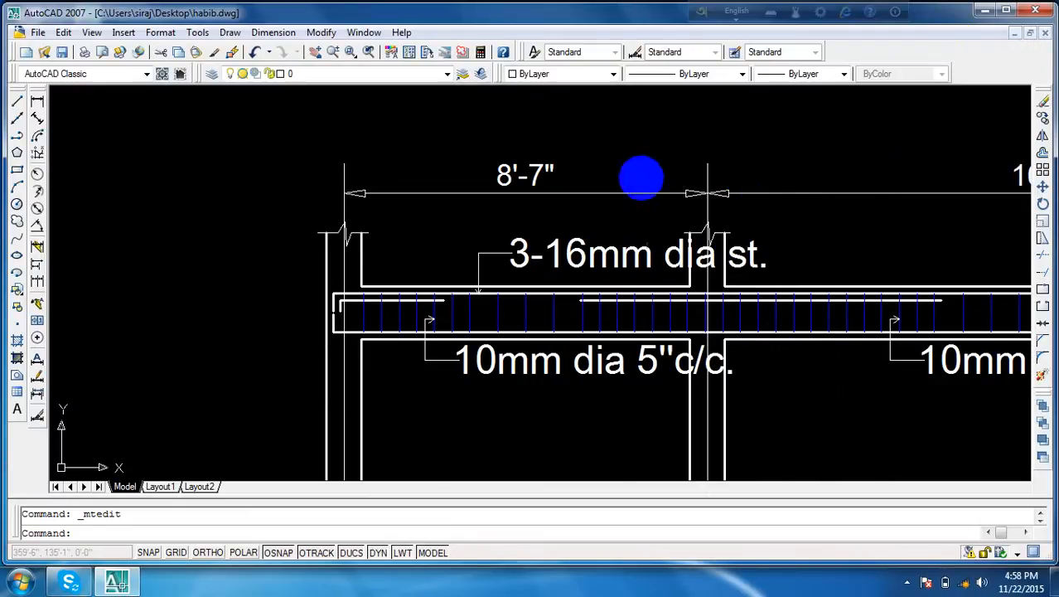
{"action": "scroll", "coordinate": [619, 216], "scroll_direction": "down", "scroll_amount": 4}
{"action": "scroll", "coordinate": [618, 216], "scroll_direction": "up", "scroll_amount": 8}
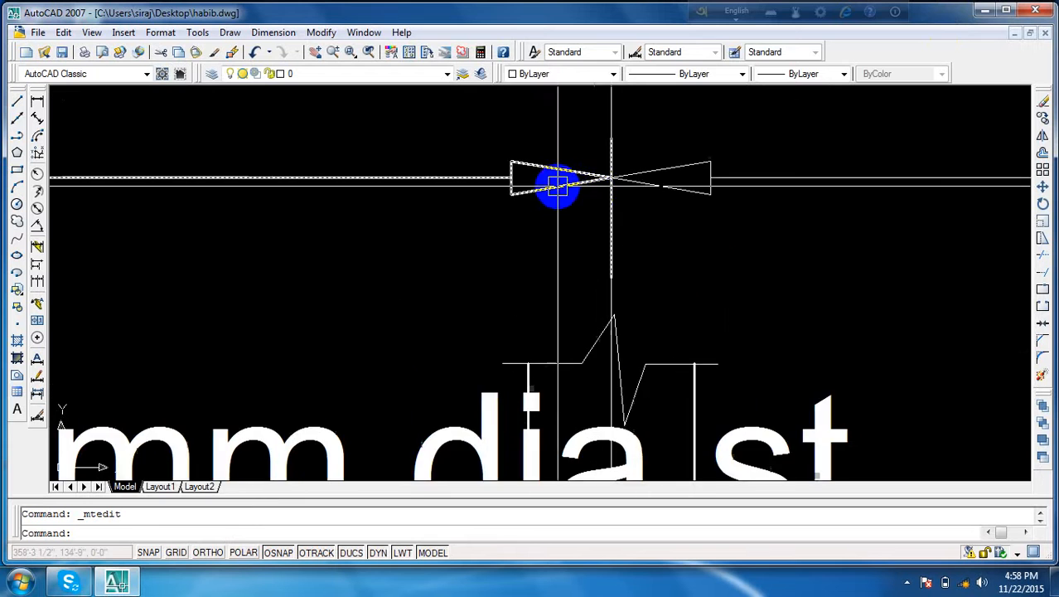
- Go from the beam section back to the architectural floor plan and review its rooms, columns and staircase
{"action": "scroll", "coordinate": [651, 184], "scroll_direction": "down", "scroll_amount": 12}
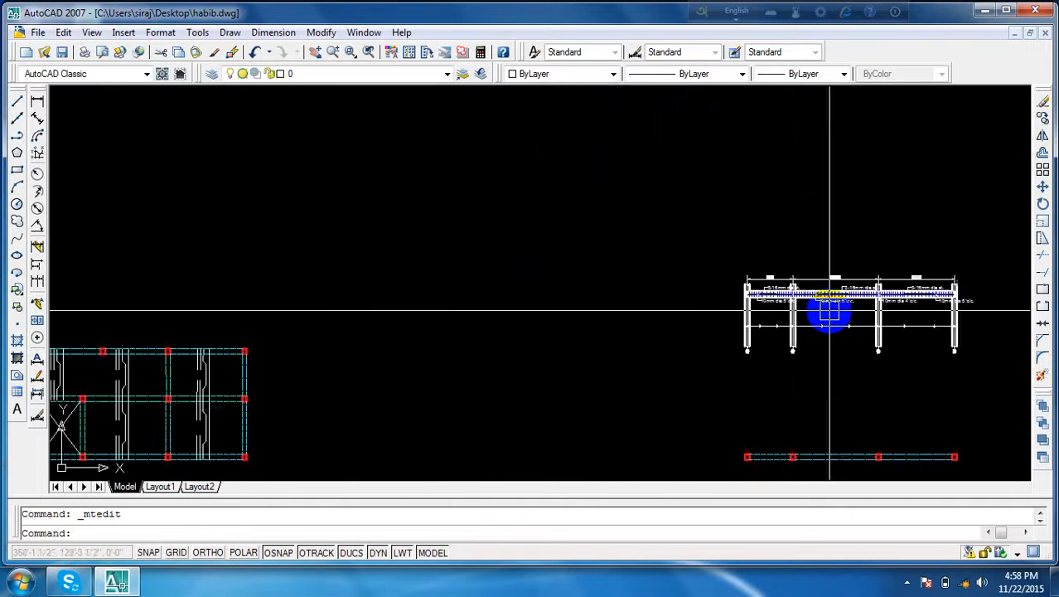
{"action": "scroll", "coordinate": [460, 366], "scroll_direction": "down", "scroll_amount": 3}
{"action": "scroll", "coordinate": [343, 407], "scroll_direction": "up", "scroll_amount": 6}
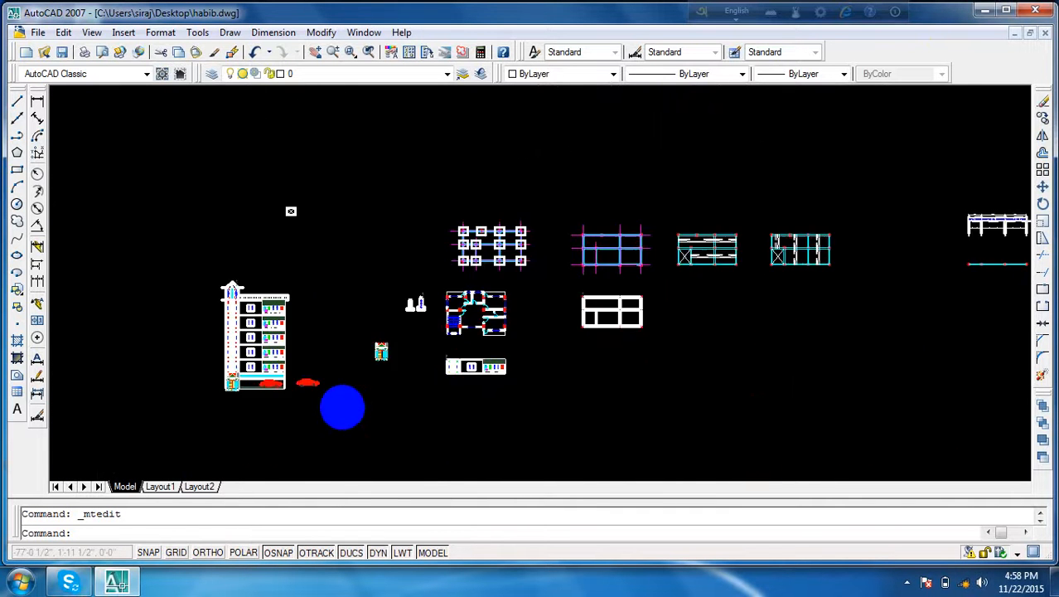
{"action": "scroll", "coordinate": [746, 166], "scroll_direction": "up", "scroll_amount": 3}
{"action": "scroll", "coordinate": [570, 371], "scroll_direction": "down", "scroll_amount": 4}
{"action": "scroll", "coordinate": [626, 260], "scroll_direction": "up", "scroll_amount": 5}
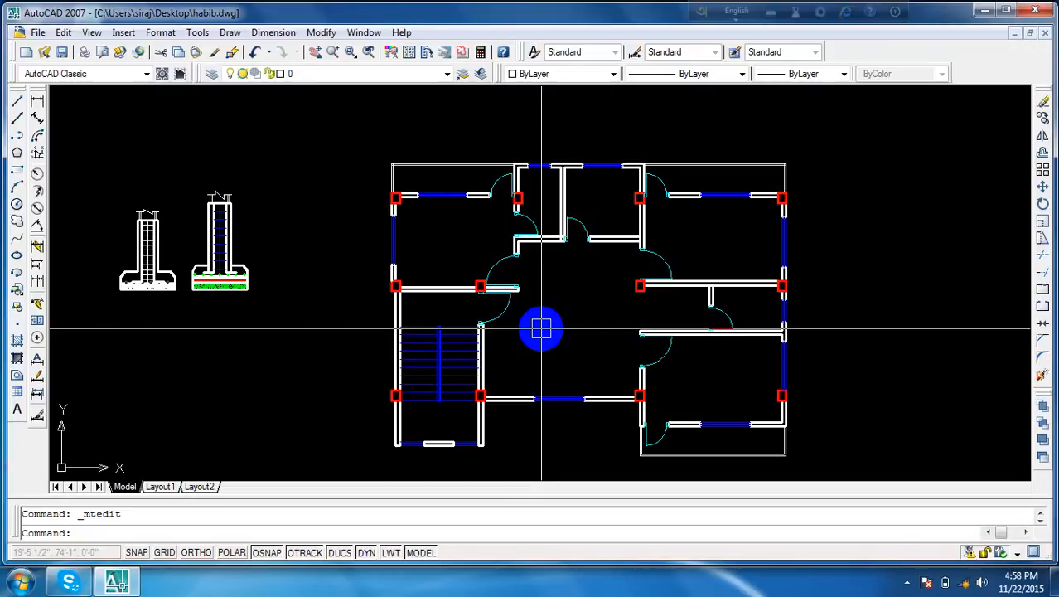
{"action": "scroll", "coordinate": [541, 329], "scroll_direction": "down", "scroll_amount": 8}
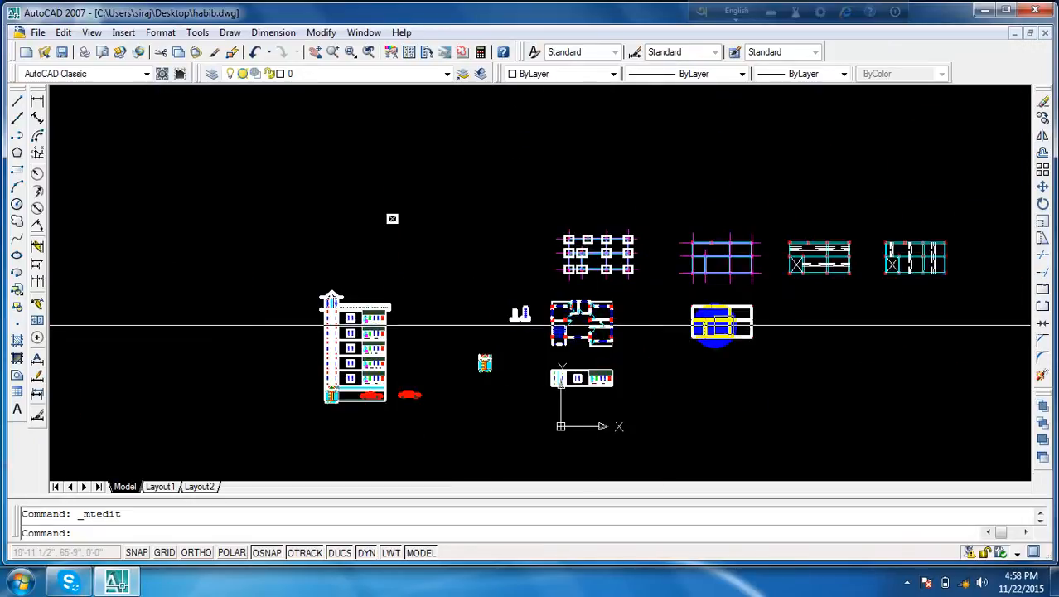
- Examine the horizontal slab reinforcement plan, checking the straight, cranked and extra bars over the dashed beams
{"action": "scroll", "coordinate": [869, 255], "scroll_direction": "up", "scroll_amount": 7}
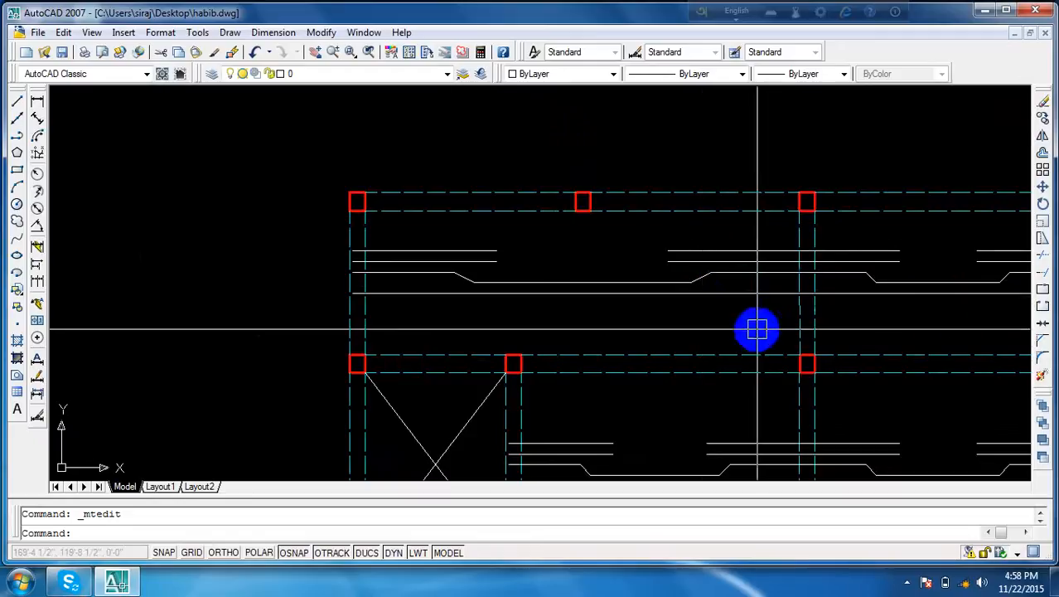
{"action": "scroll", "coordinate": [752, 327], "scroll_direction": "down", "scroll_amount": 2}
{"action": "scroll", "coordinate": [679, 267], "scroll_direction": "up", "scroll_amount": 3}
{"action": "scroll", "coordinate": [681, 265], "scroll_direction": "down", "scroll_amount": 4}
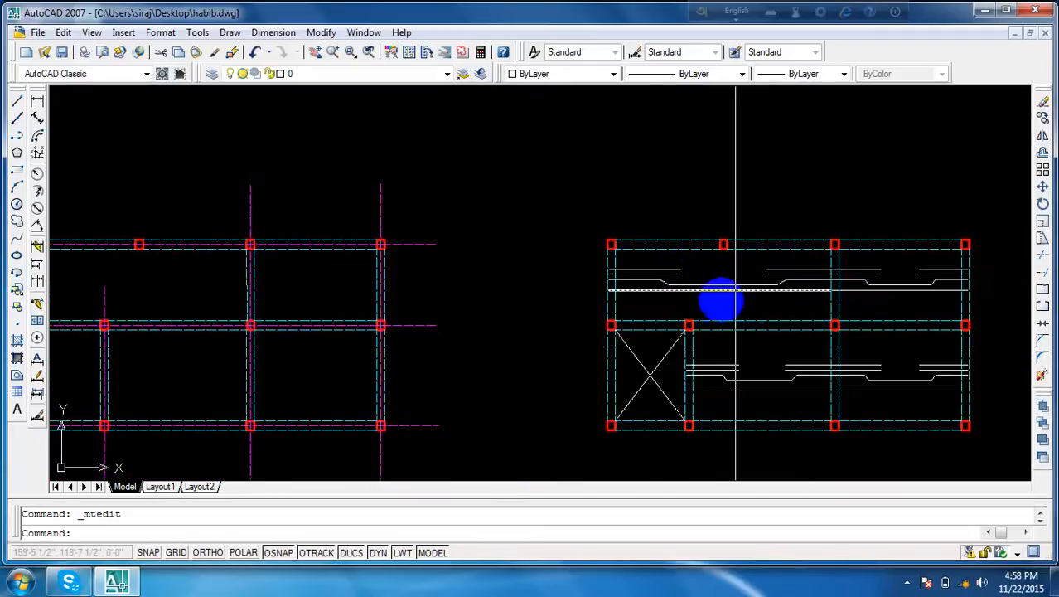
{"action": "scroll", "coordinate": [703, 383], "scroll_direction": "up", "scroll_amount": 5}
{"action": "scroll", "coordinate": [669, 332], "scroll_direction": "down", "scroll_amount": 4}
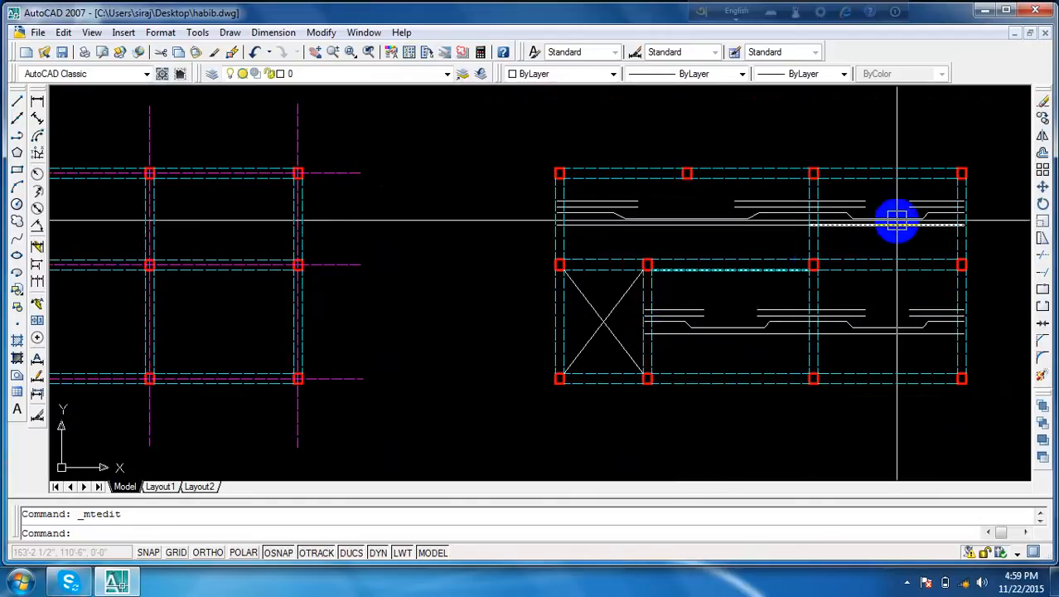
{"action": "scroll", "coordinate": [630, 212], "scroll_direction": "up", "scroll_amount": 3}
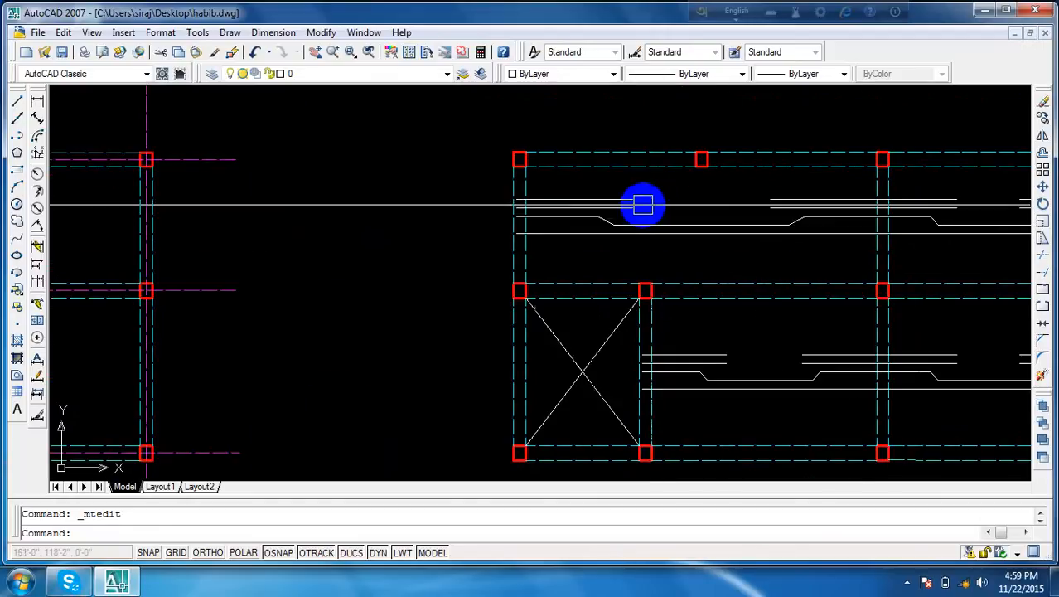
{"action": "scroll", "coordinate": [631, 233], "scroll_direction": "up", "scroll_amount": 2}
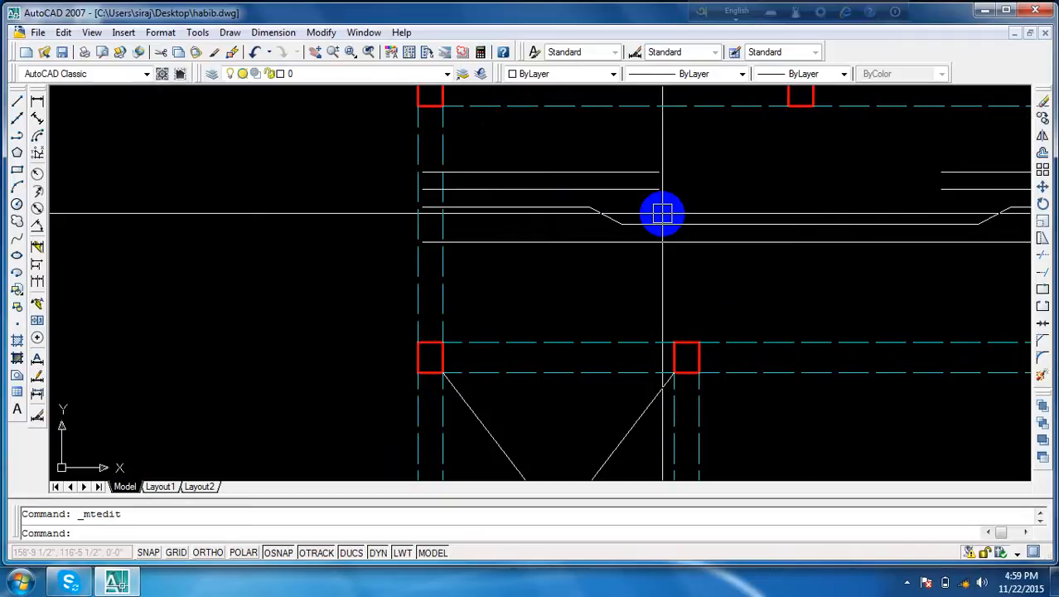
{"action": "scroll", "coordinate": [663, 214], "scroll_direction": "down", "scroll_amount": 4}
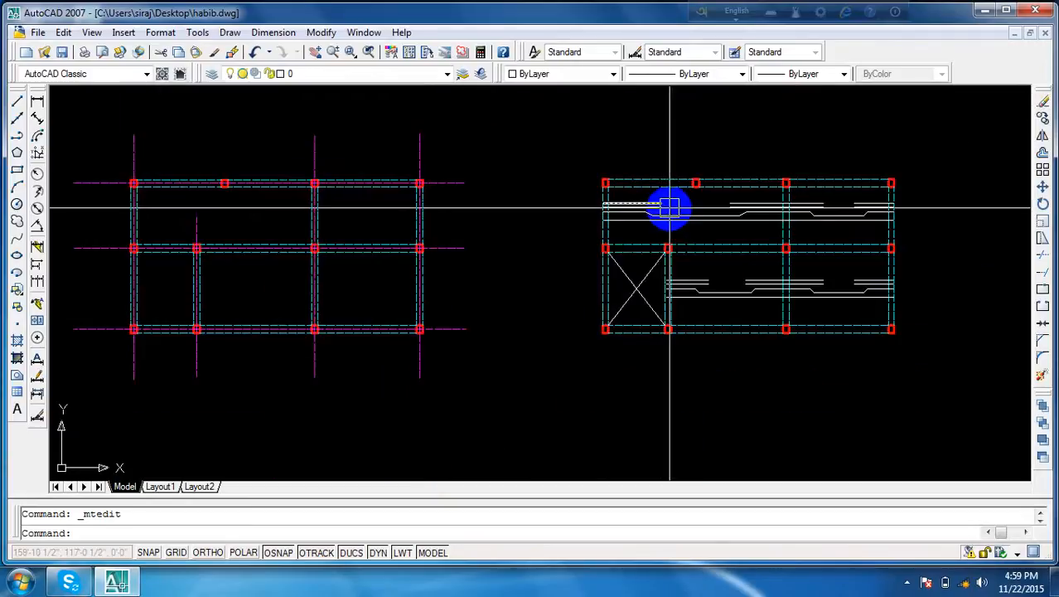
- Inspect the columns and centre lines of the beam layout plan and compare it with the neighbouring foundation plan
{"action": "scroll", "coordinate": [671, 217], "scroll_direction": "down", "scroll_amount": 3}
{"action": "scroll", "coordinate": [454, 206], "scroll_direction": "up", "scroll_amount": 1}
{"action": "scroll", "coordinate": [454, 206], "scroll_direction": "up", "scroll_amount": 8}
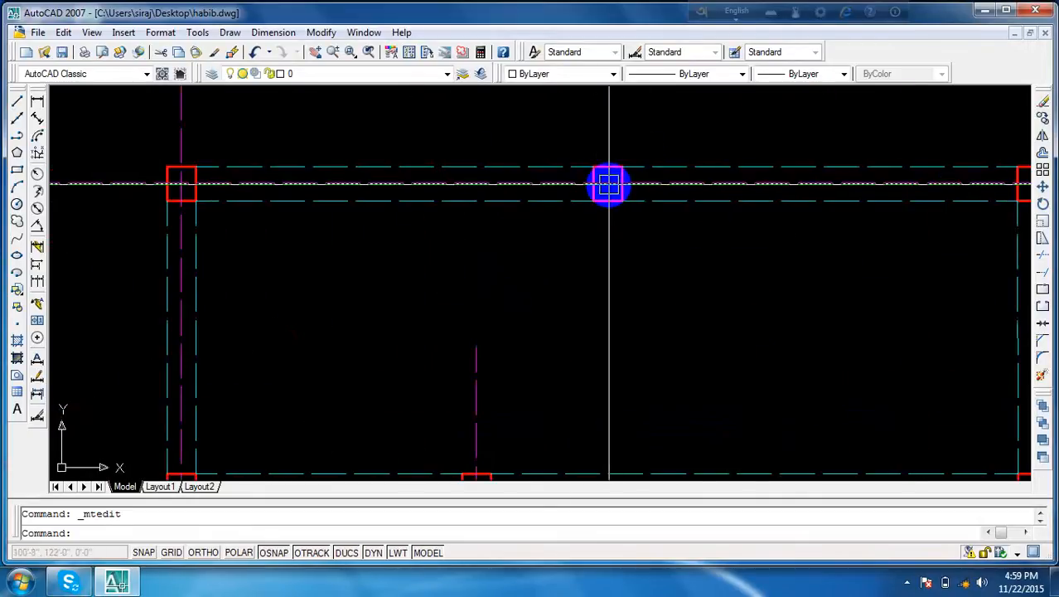
{"action": "scroll", "coordinate": [610, 184], "scroll_direction": "down", "scroll_amount": 8}
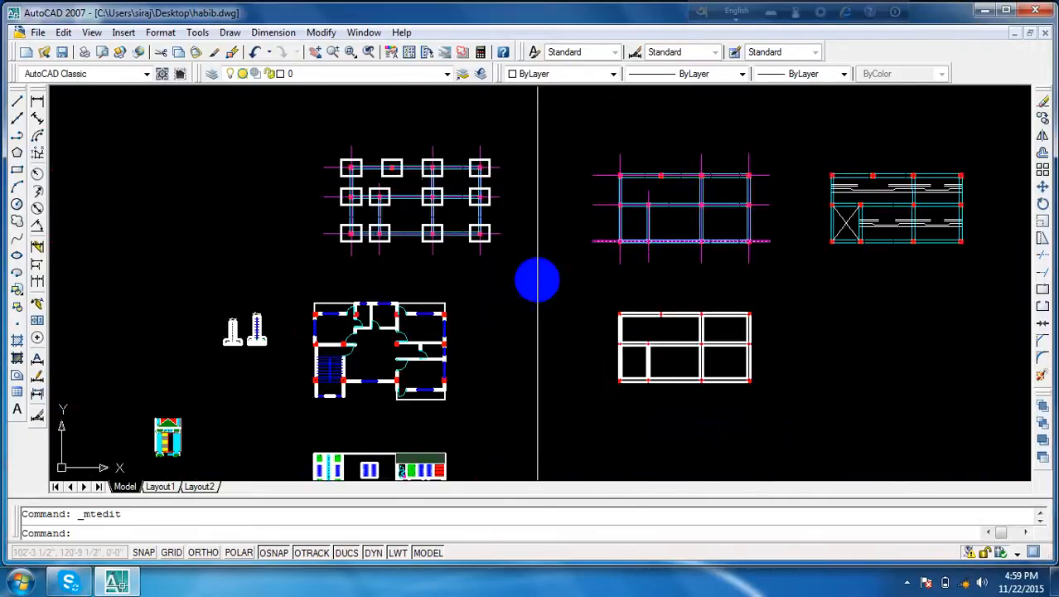
{"action": "scroll", "coordinate": [721, 218], "scroll_direction": "up", "scroll_amount": 3}
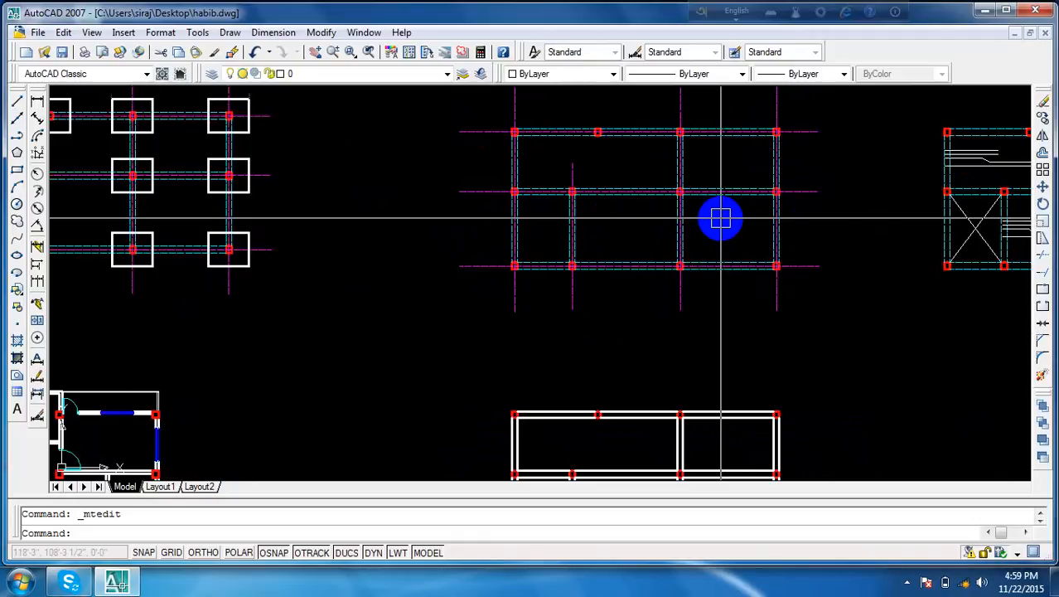
{"action": "scroll", "coordinate": [721, 218], "scroll_direction": "down", "scroll_amount": 5}
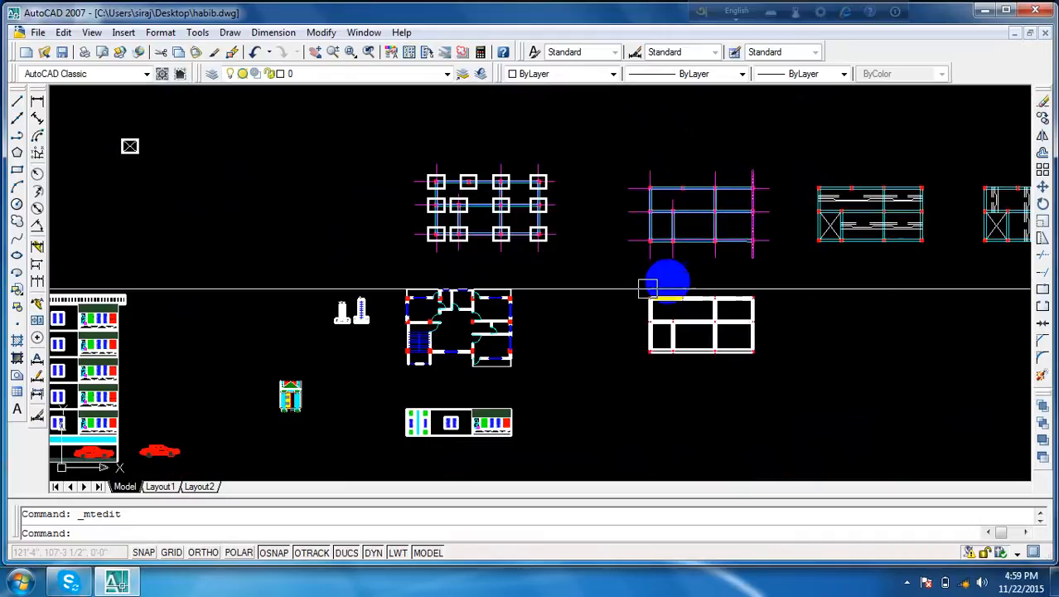
- Examine the staircase and the surrounding walls and columns in the architectural floor plan
{"action": "scroll", "coordinate": [360, 374], "scroll_direction": "up", "scroll_amount": 3}
{"action": "scroll", "coordinate": [561, 271], "scroll_direction": "up", "scroll_amount": 2}
{"action": "scroll", "coordinate": [561, 271], "scroll_direction": "up", "scroll_amount": 2}
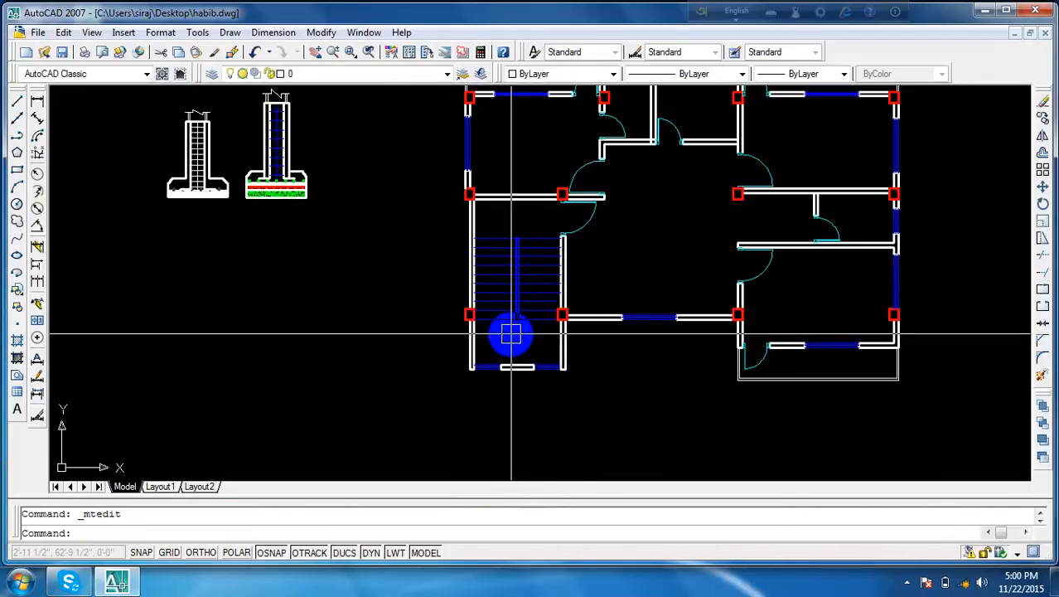
{"action": "scroll", "coordinate": [508, 331], "scroll_direction": "down", "scroll_amount": 5}
{"action": "scroll", "coordinate": [512, 334], "scroll_direction": "down", "scroll_amount": 3}
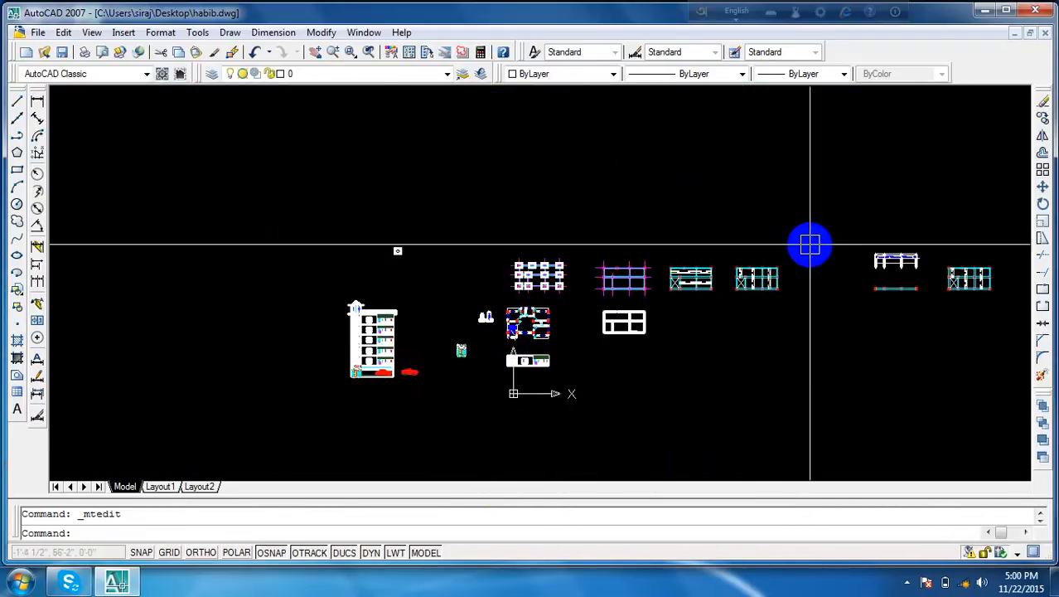
- Survey the row of structural drawings, from the beam layout and slab reinforcement plans to the beam section and the plan copies beyond it
{"action": "scroll", "coordinate": [813, 247], "scroll_direction": "up", "scroll_amount": 4}
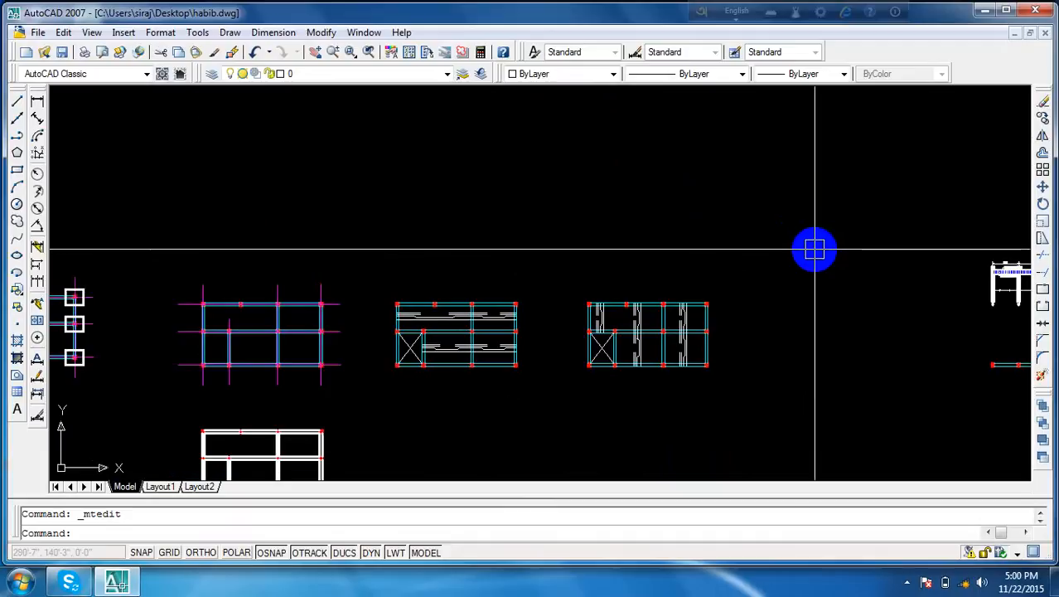
{"action": "scroll", "coordinate": [780, 357], "scroll_direction": "down", "scroll_amount": 5}
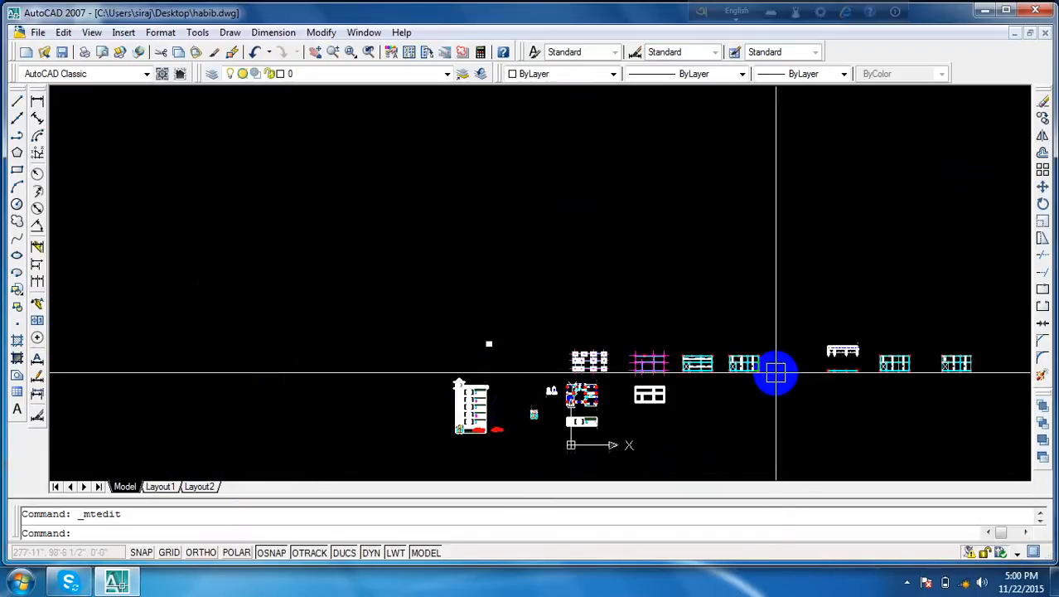
{"action": "scroll", "coordinate": [497, 410], "scroll_direction": "up", "scroll_amount": 3}
{"action": "scroll", "coordinate": [485, 350], "scroll_direction": "down", "scroll_amount": 5}
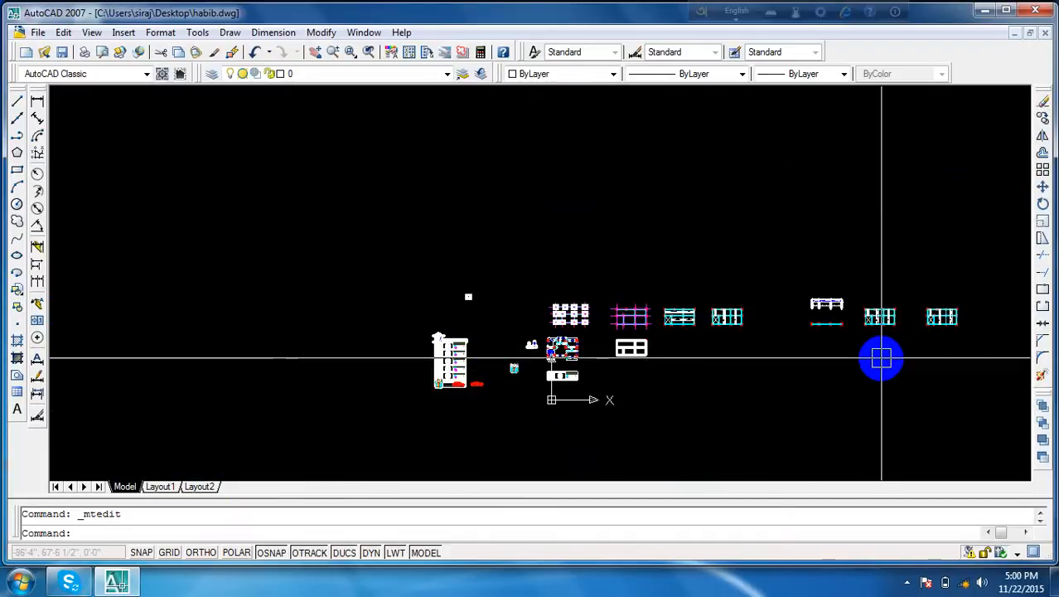
{"action": "scroll", "coordinate": [879, 355], "scroll_direction": "up", "scroll_amount": 4}
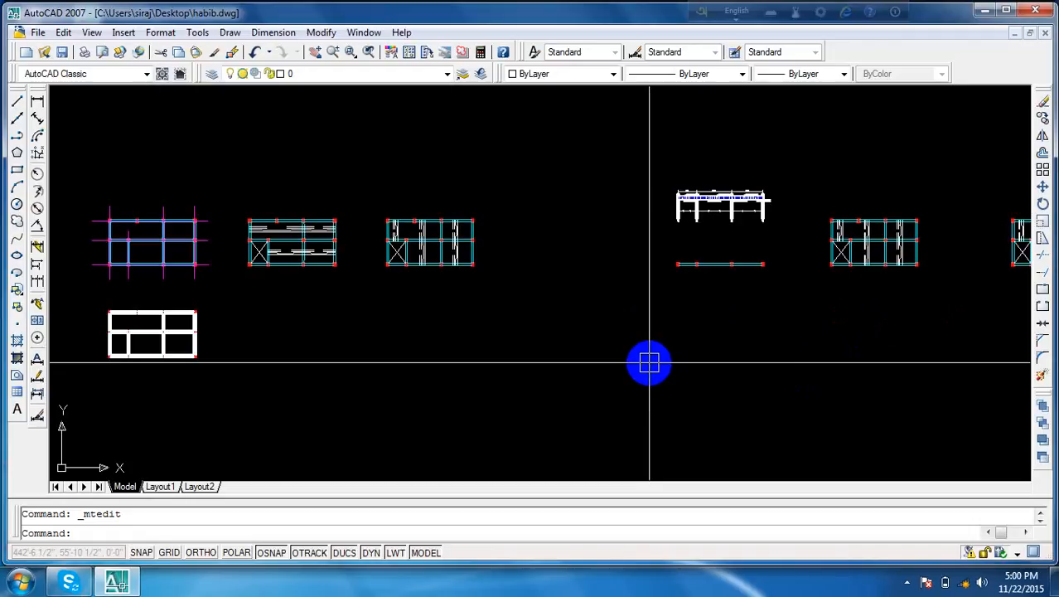
{"action": "scroll", "coordinate": [475, 314], "scroll_direction": "down", "scroll_amount": 4}
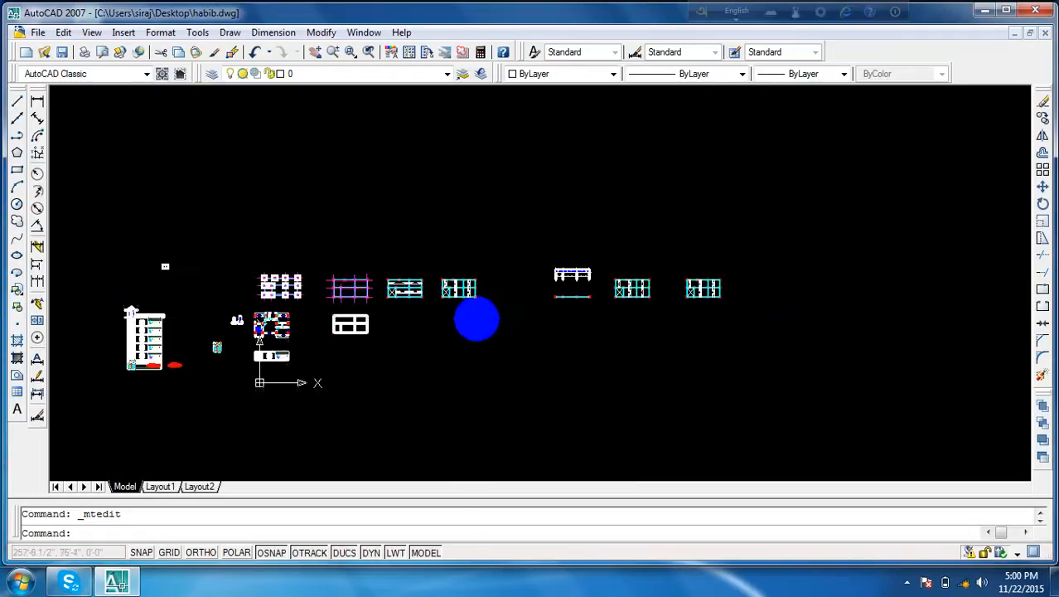
{"action": "scroll", "coordinate": [676, 310], "scroll_direction": "up", "scroll_amount": 4}
{"action": "scroll", "coordinate": [741, 299], "scroll_direction": "down", "scroll_amount": 4}
{"action": "scroll", "coordinate": [444, 319], "scroll_direction": "down", "scroll_amount": 2}
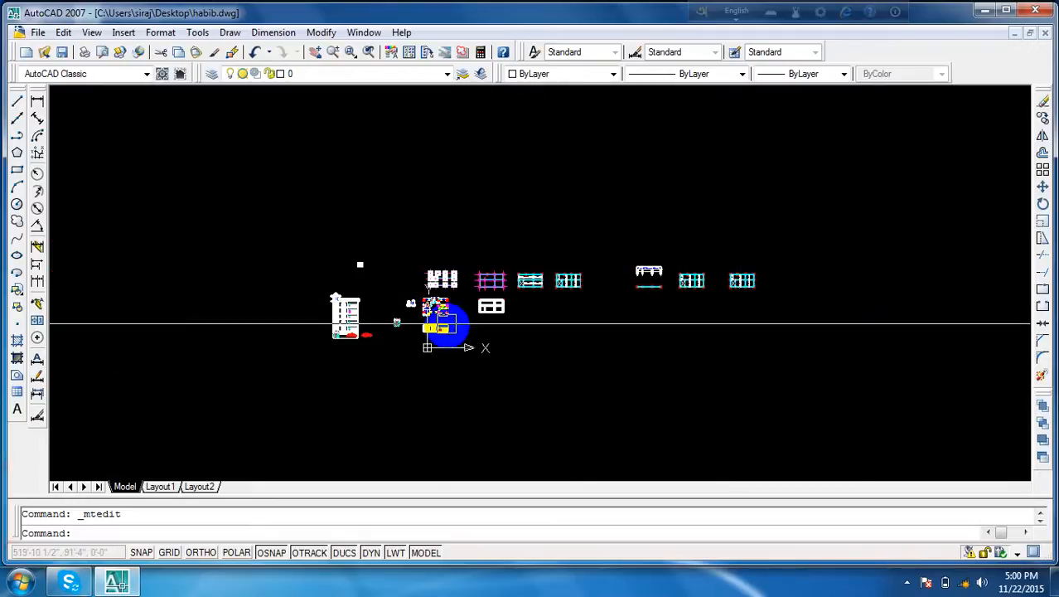
- Review the floor plan with its footing sections, together with the multi-storey front elevation
{"action": "scroll", "coordinate": [444, 319], "scroll_direction": "up", "scroll_amount": 6}
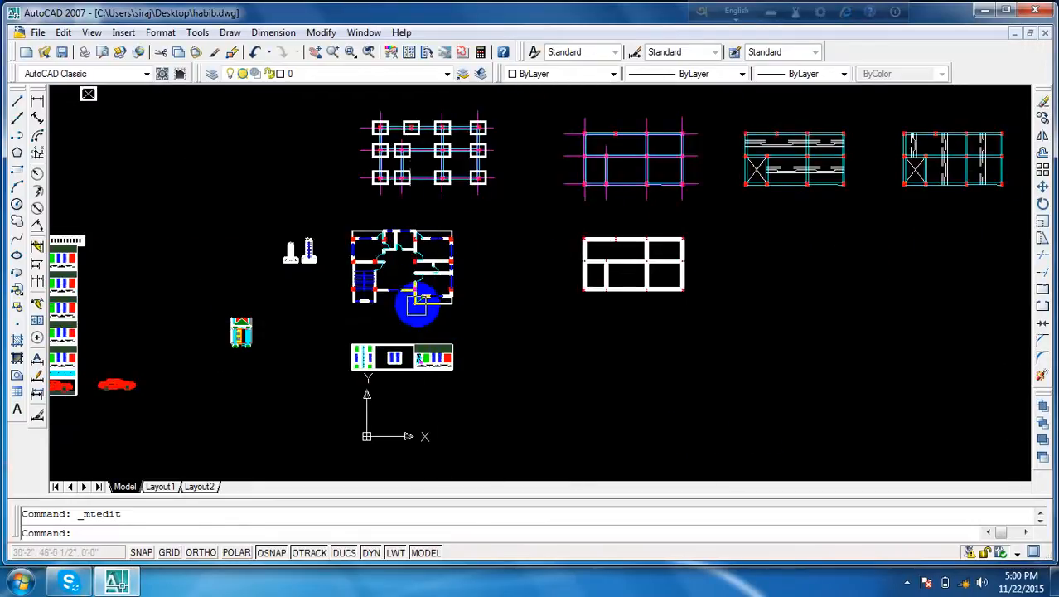
{"action": "scroll", "coordinate": [421, 298], "scroll_direction": "up", "scroll_amount": 6}
{"action": "scroll", "coordinate": [733, 219], "scroll_direction": "down", "scroll_amount": 2}
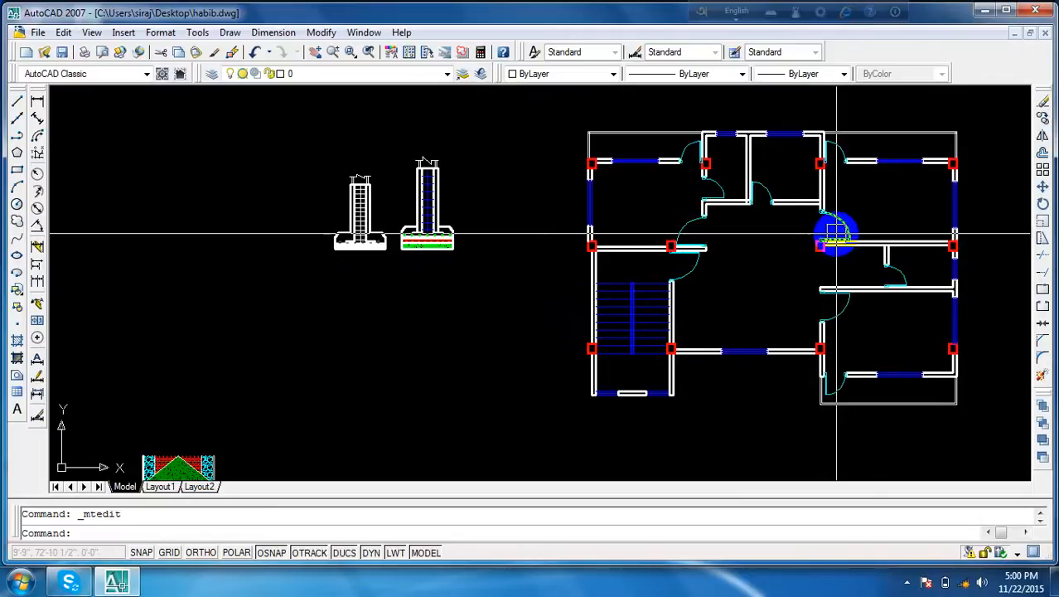
{"action": "scroll", "coordinate": [619, 307], "scroll_direction": "down", "scroll_amount": 4}
{"action": "middle_click_drag", "start_coordinate": [620, 302], "coordinate": [690, 300]}
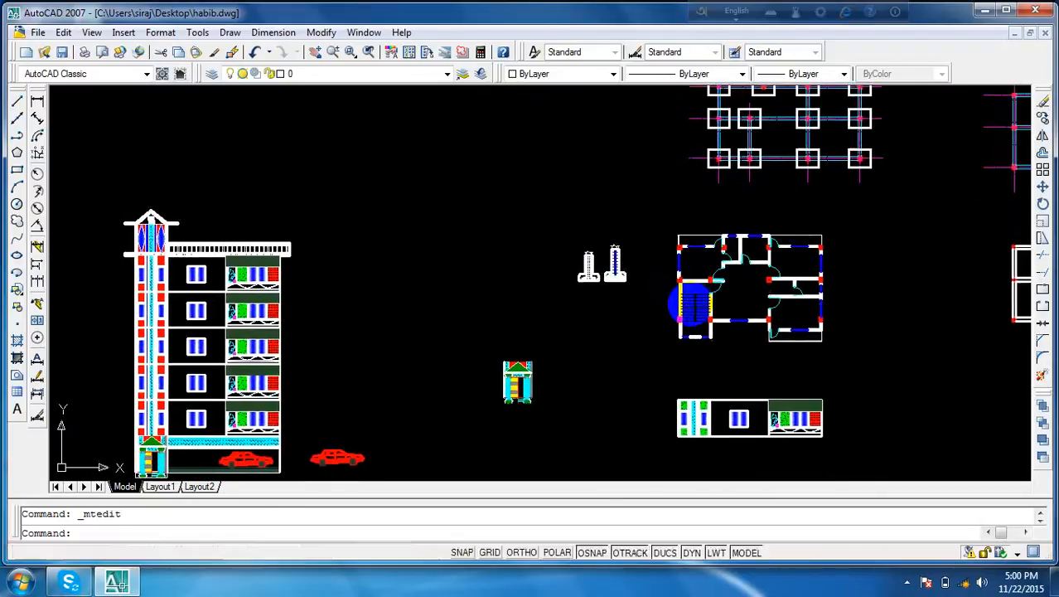
{"action": "left_click", "coordinate": [907, 583]}
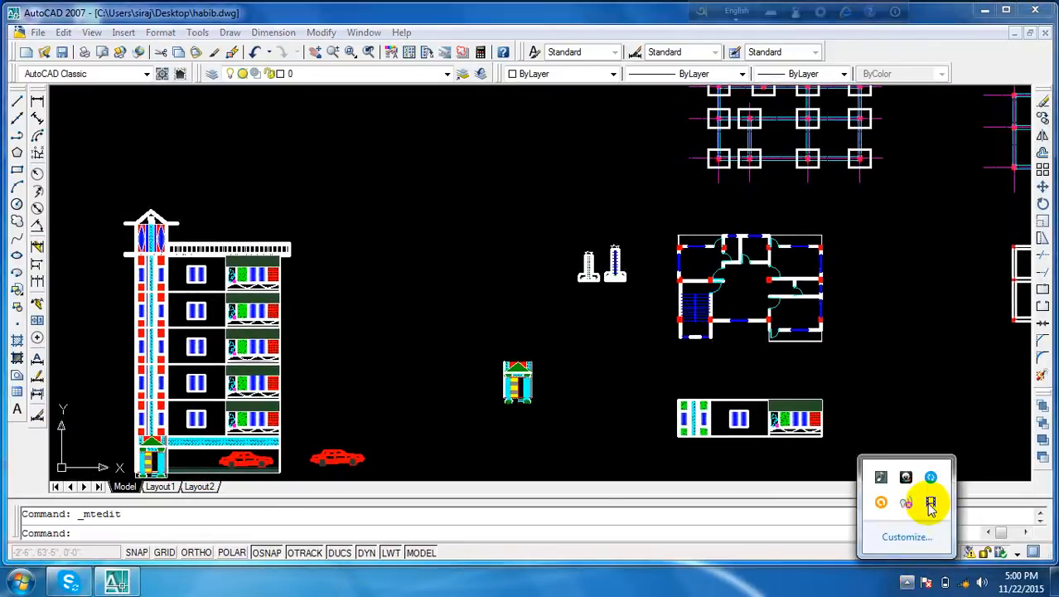